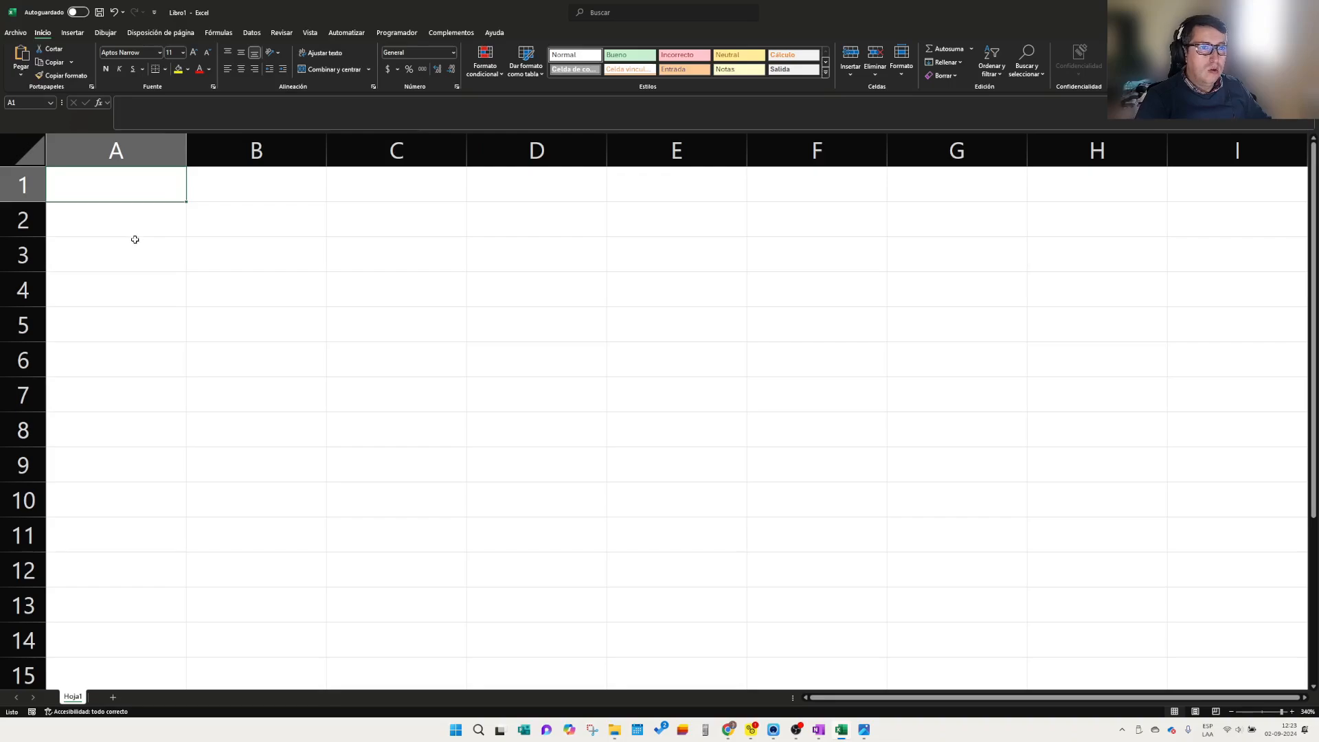
{"action": "left_click", "coordinate": [238, 217]}
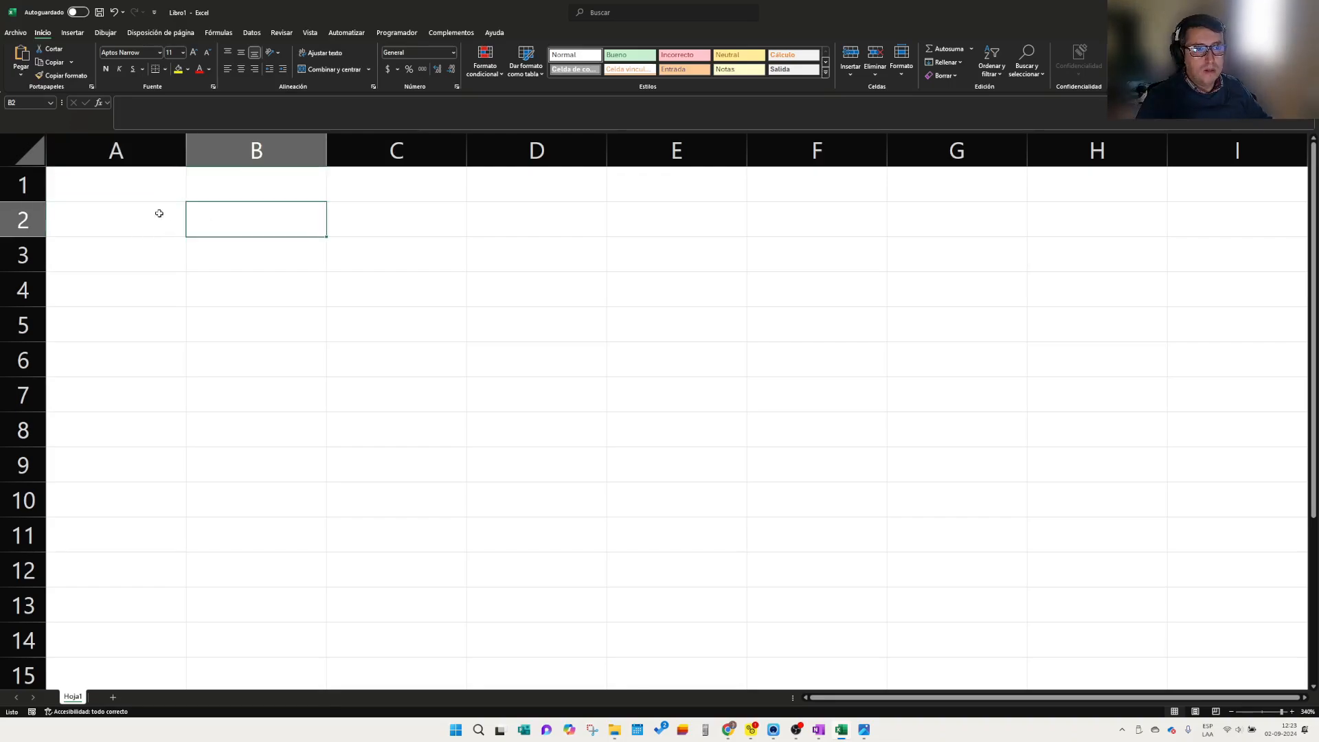
{"action": "left_click", "coordinate": [160, 215]}
{"action": "left_click", "coordinate": [250, 217]}
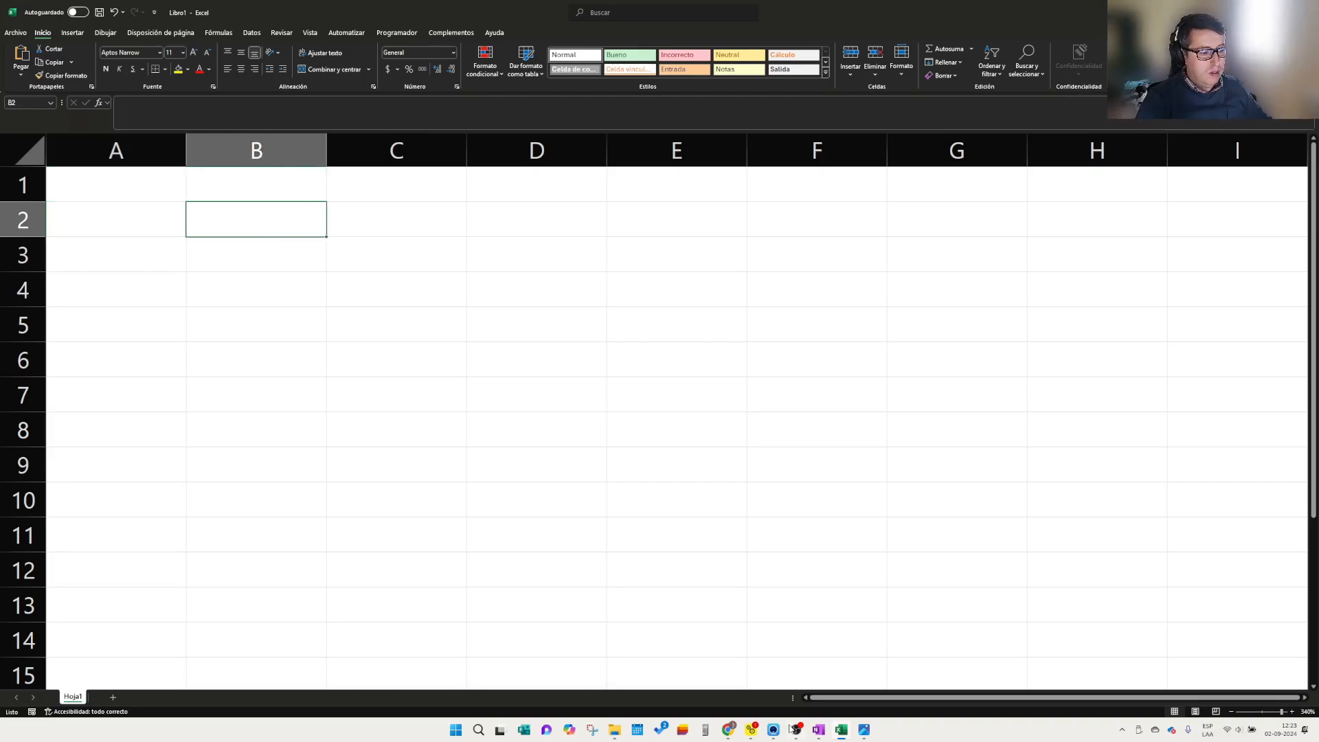
- Enter the headers "Variable" in cell A1 and "Valor" in cell B1
{"action": "left_click", "coordinate": [137, 184]}
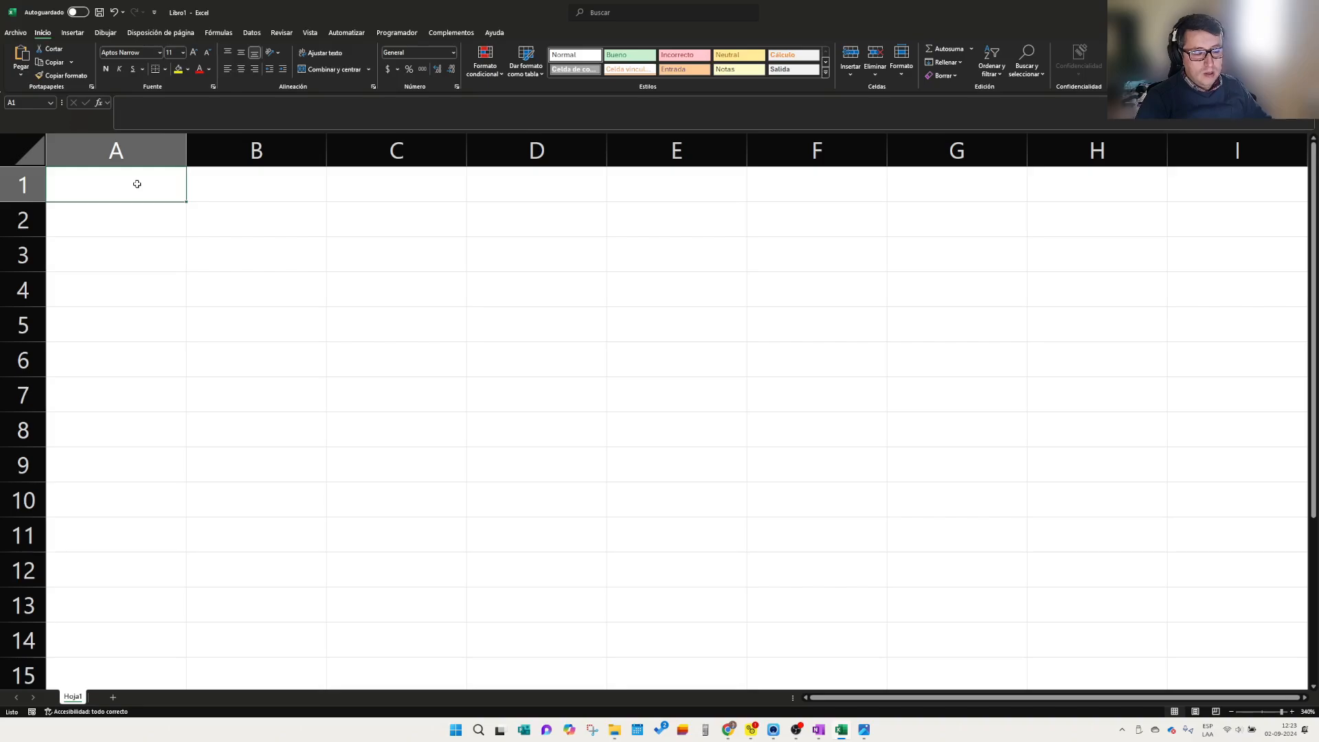
{"action": "type", "text": "Varia"}
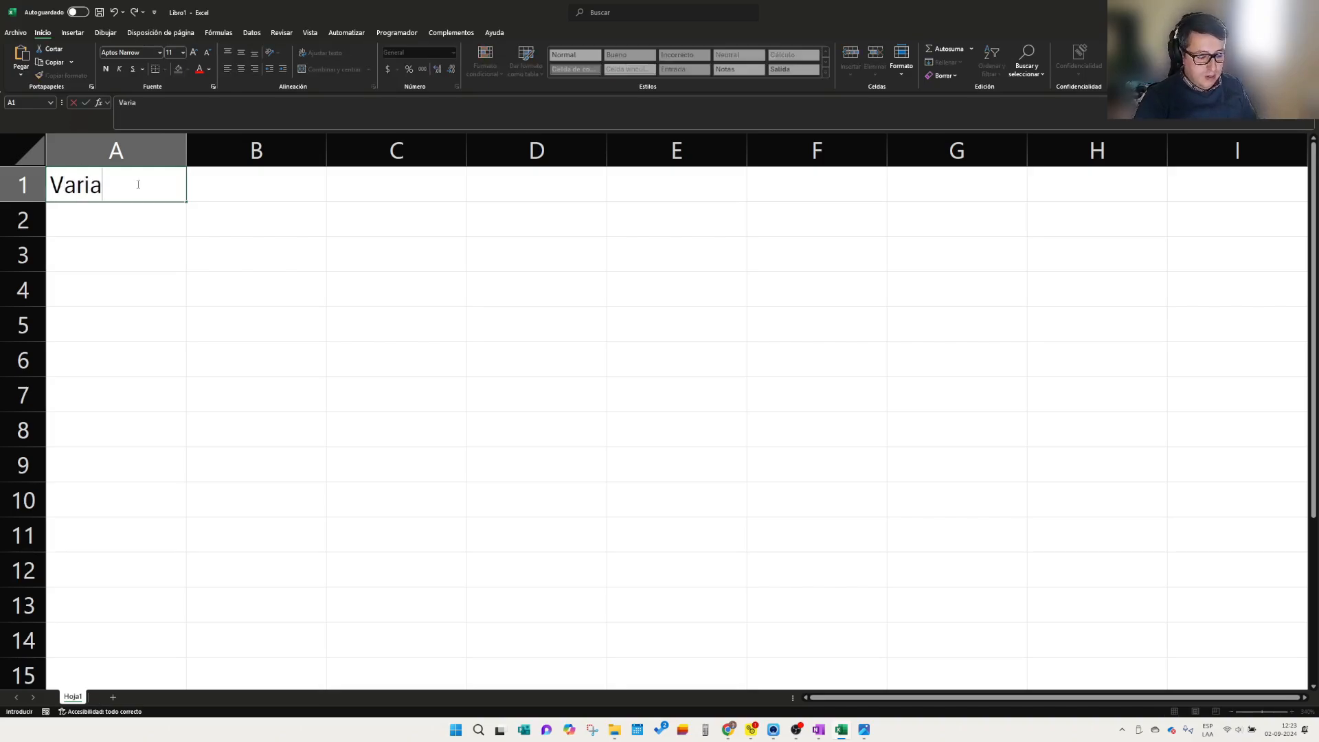
{"action": "type", "text": "ble"}
{"action": "key", "text": "Tab"}
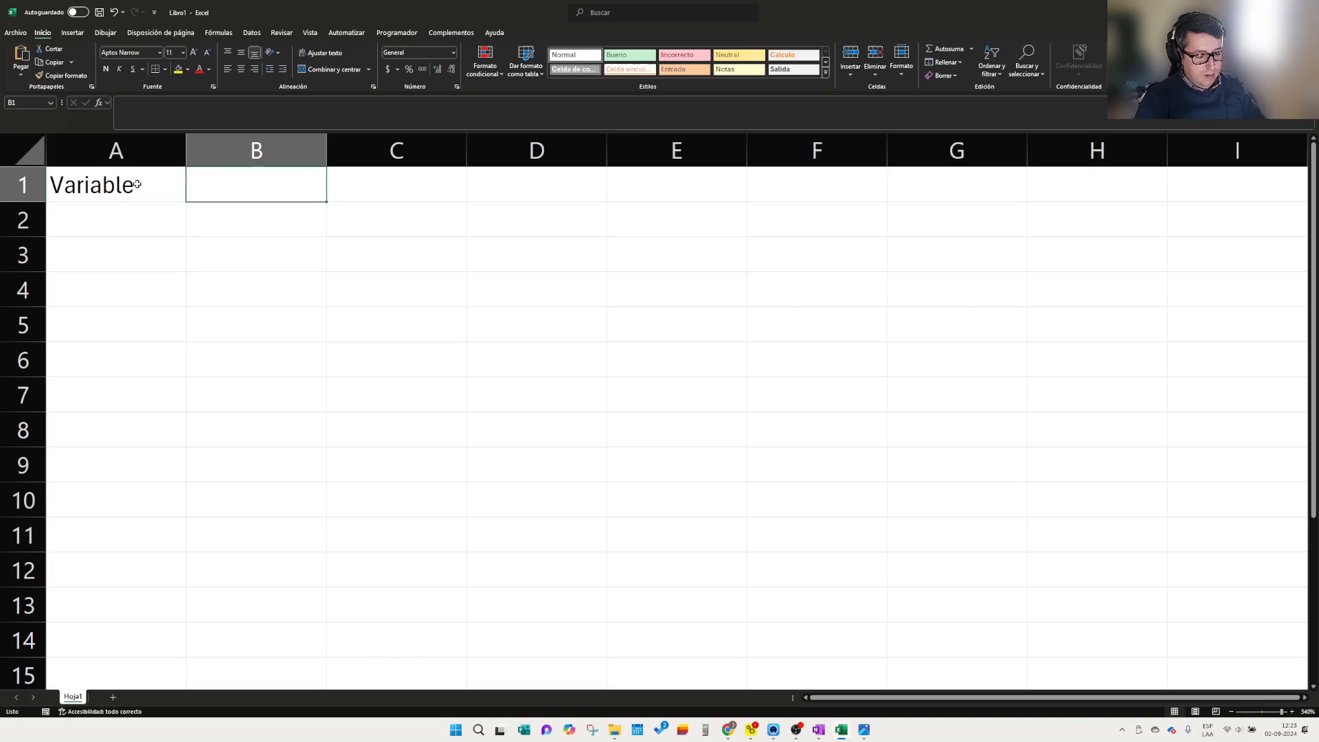
{"action": "type", "text": "Valor"}
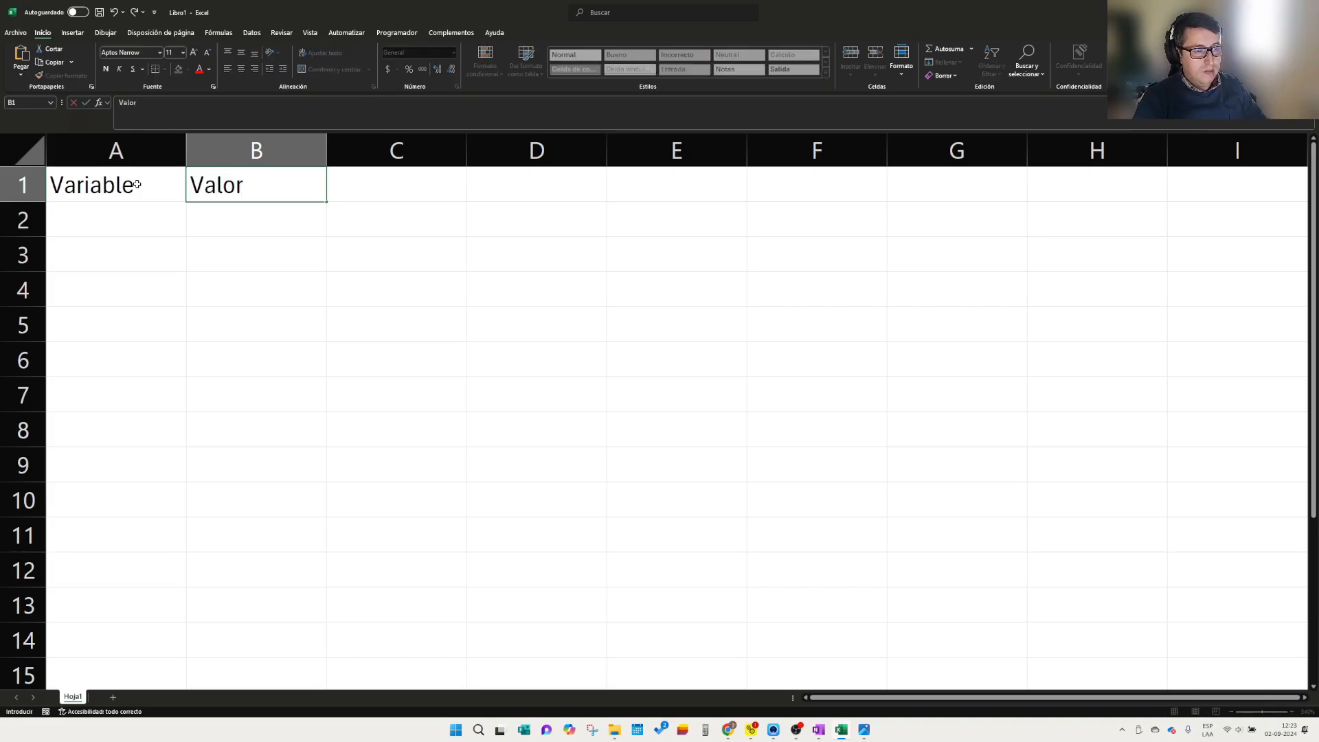
{"action": "key", "text": "Tab"}
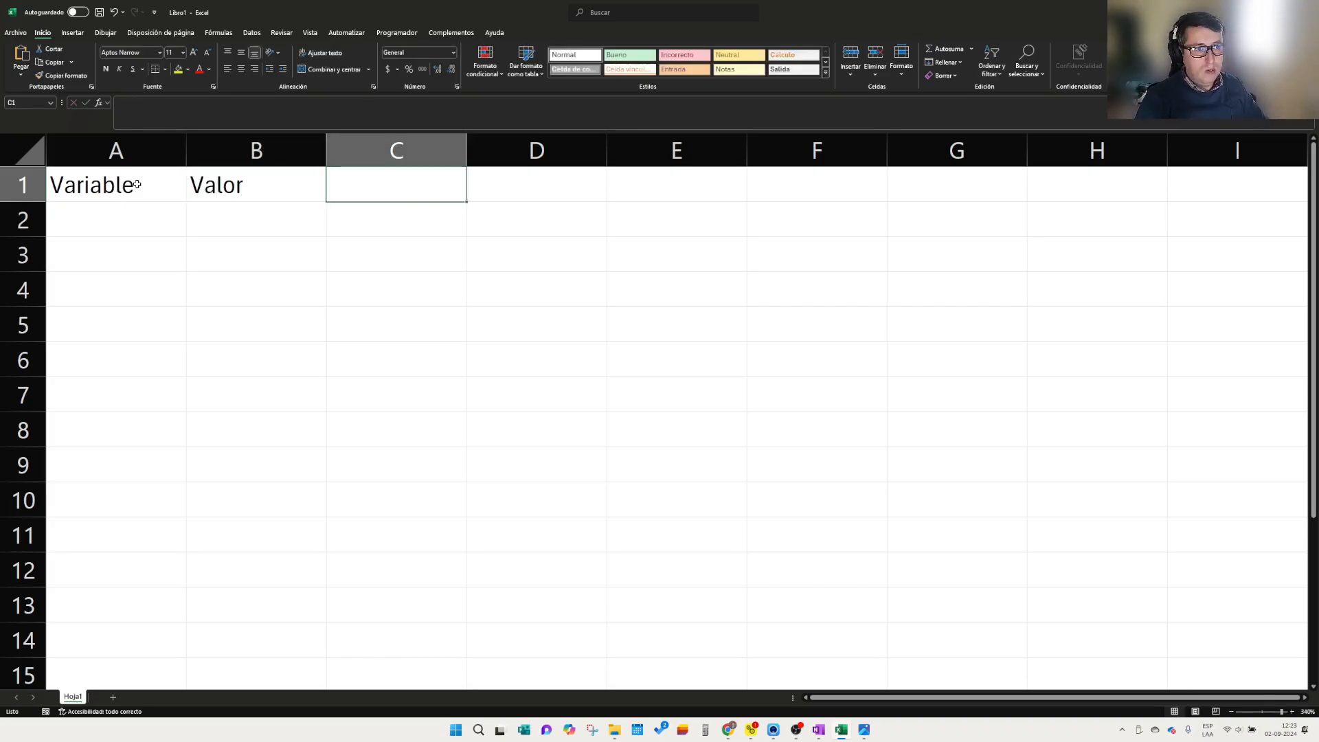
- Centre the contents of all cells in the sheet horizontally and vertically, and turn on text wrapping
{"action": "left_click", "coordinate": [29, 152]}
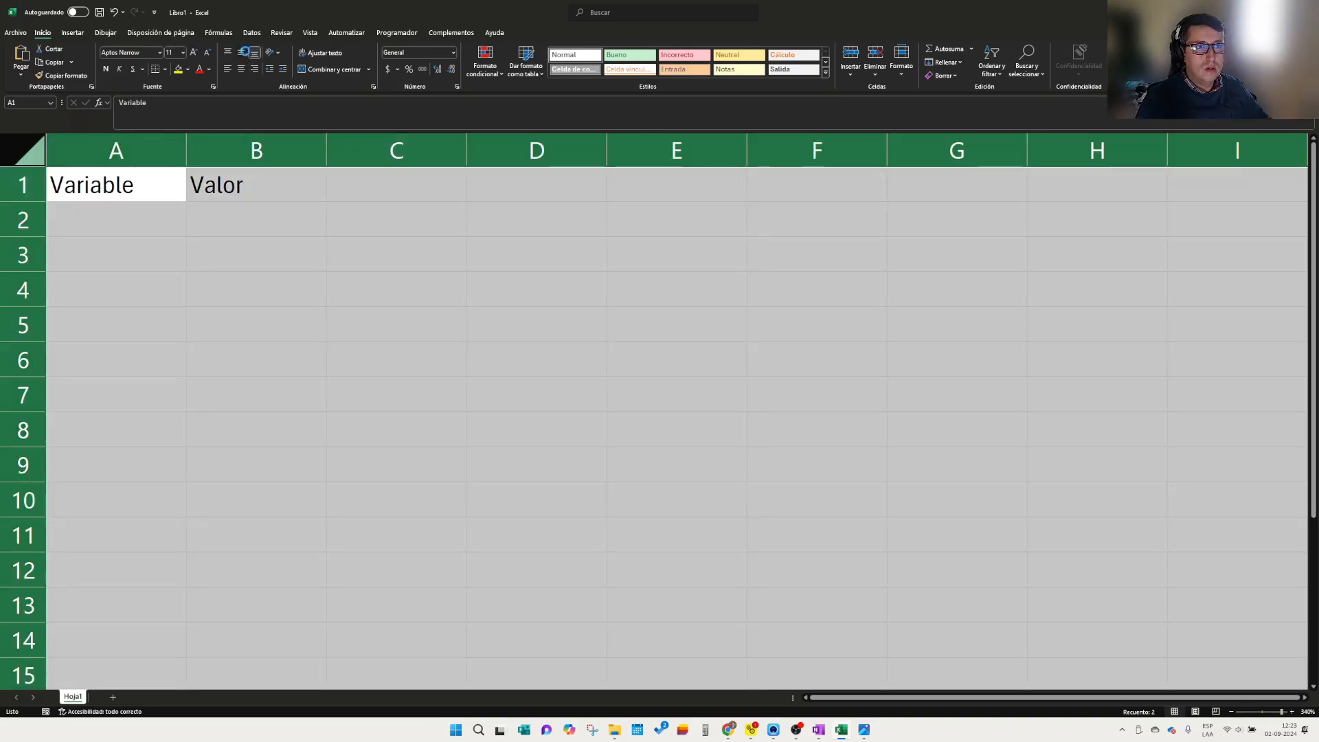
{"action": "left_click", "coordinate": [240, 68]}
{"action": "left_click", "coordinate": [320, 52]}
- Enter the headers "Unidad" in cell C1 and "Observaciones" in cell D1
{"action": "left_click", "coordinate": [358, 173]}
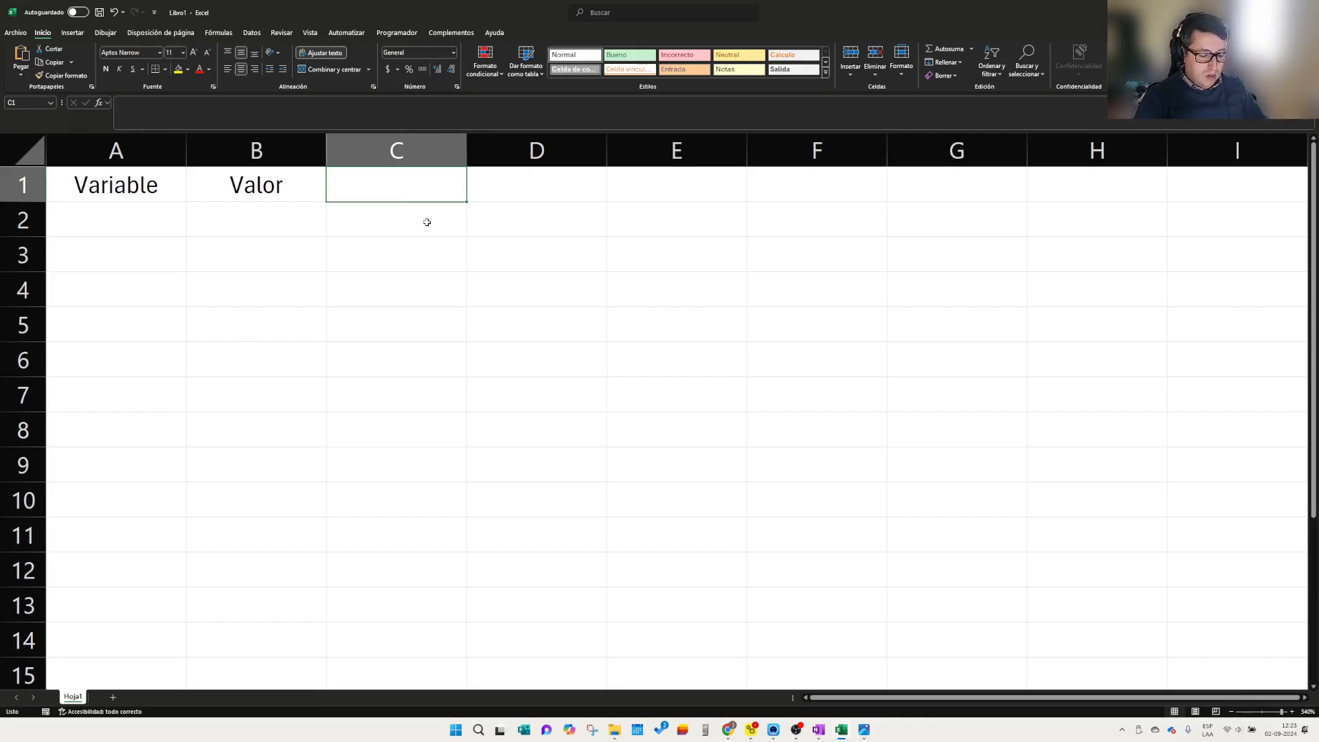
{"action": "type", "text": "V"}
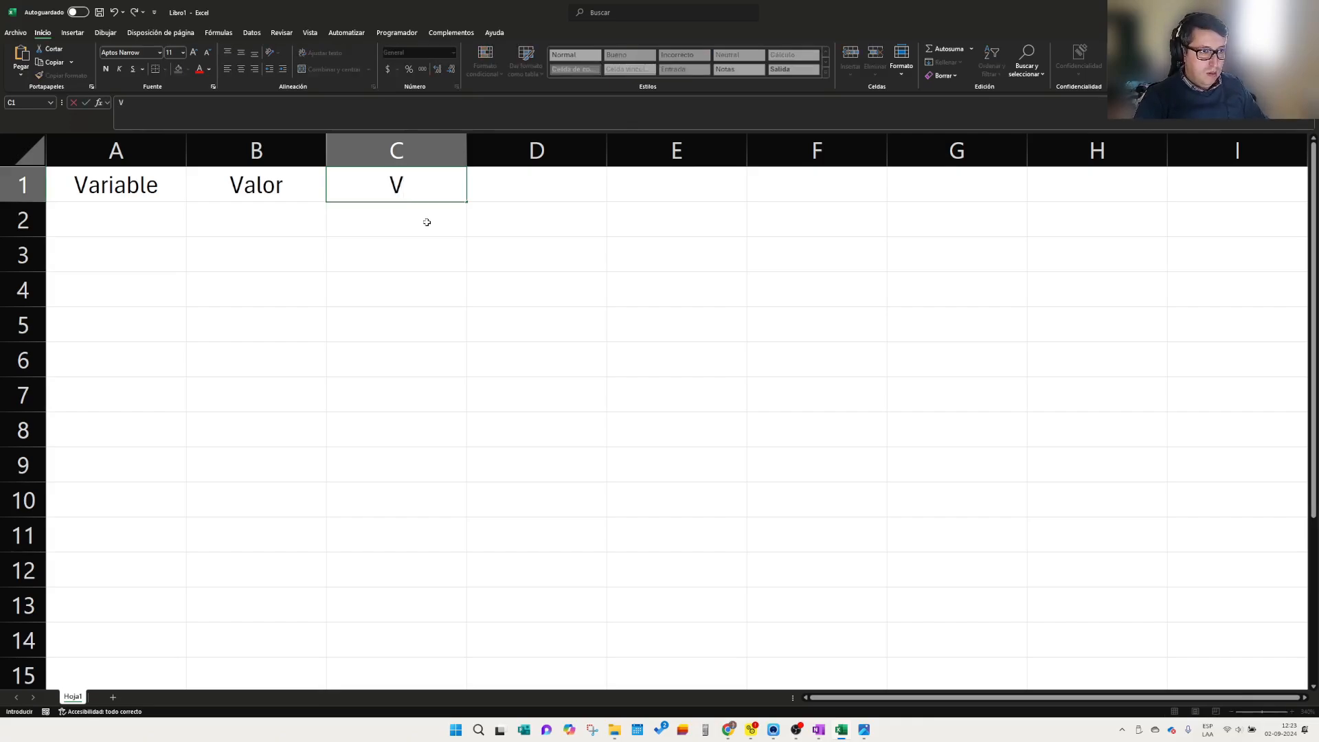
{"action": "key", "text": "BackSpace"}
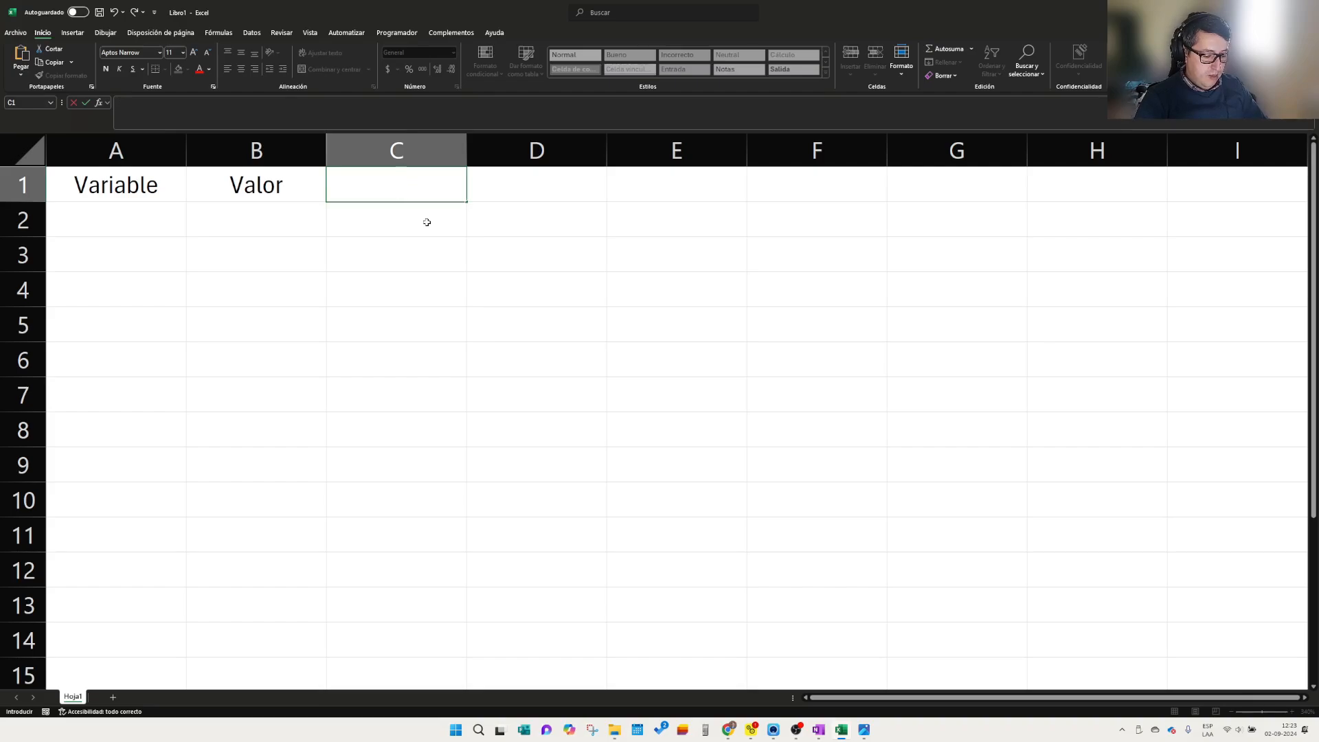
{"action": "type", "text": "Unidad"}
{"action": "key", "text": "Tab"}
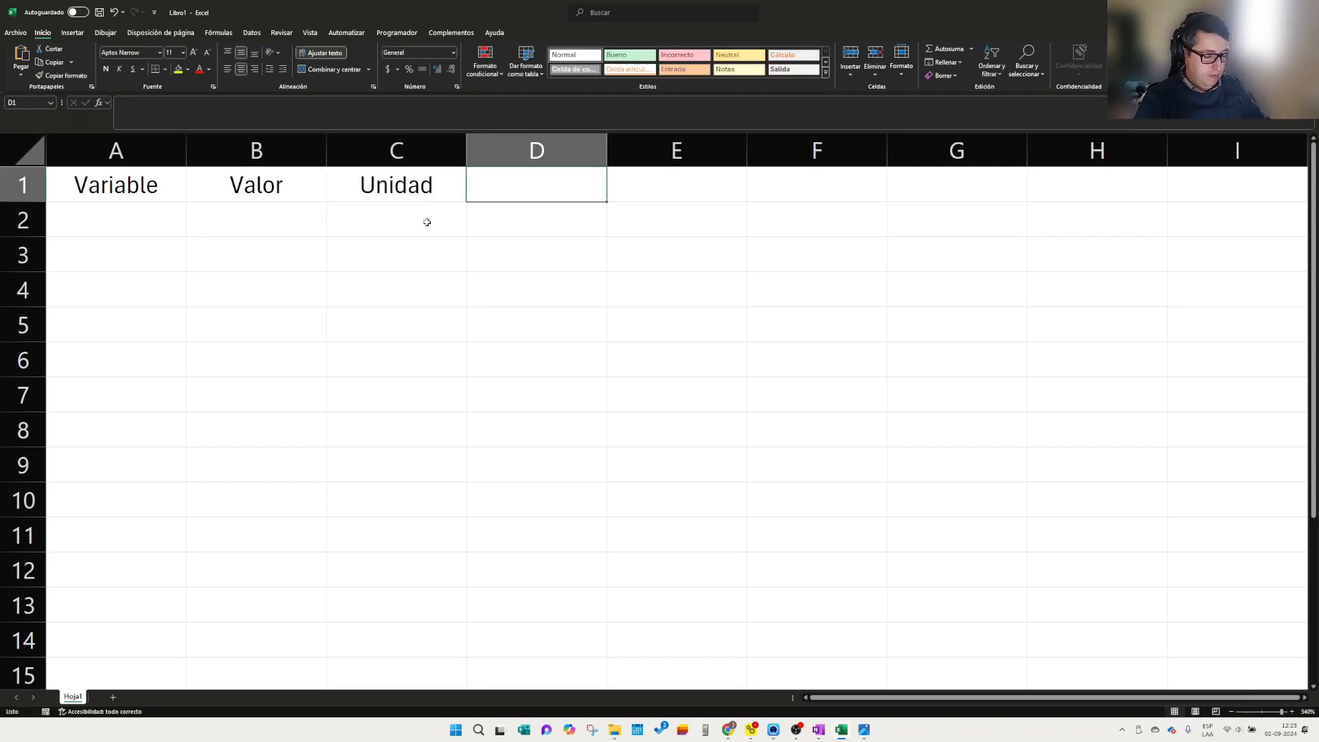
{"action": "type", "text": "Observaciones"}
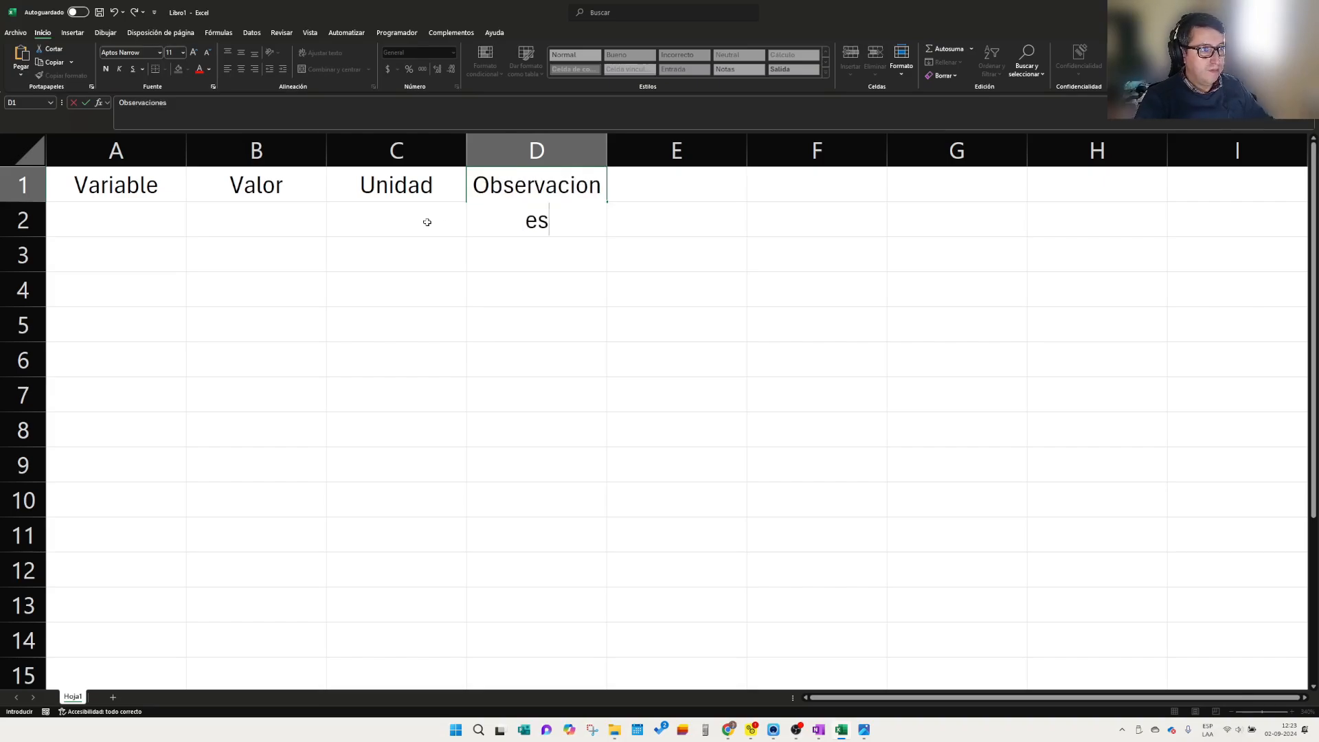
{"action": "left_click_drag", "start_coordinate": [641, 256], "coordinate": [639, 261]}
- Widen column D so its header fits on one line, and make column A slightly wider
{"action": "double_click", "coordinate": [606, 150]}
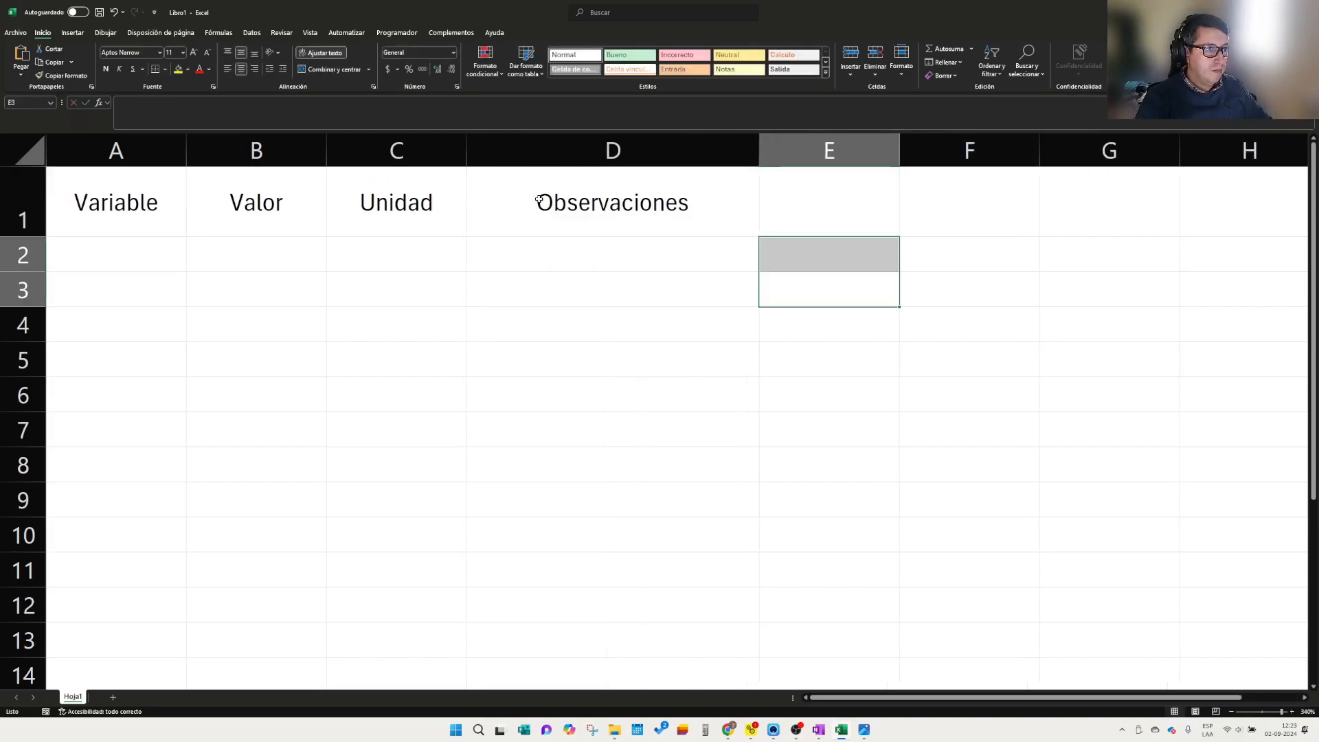
{"action": "left_click", "coordinate": [218, 251]}
{"action": "left_click", "coordinate": [182, 146]}
{"action": "left_click_drag", "start_coordinate": [185, 145], "coordinate": [213, 146]}
{"action": "left_click", "coordinate": [314, 153]}
- Add the variable "Voltaje RMS" in cell A2 with the value 220 in B2
{"action": "left_click", "coordinate": [146, 249]}
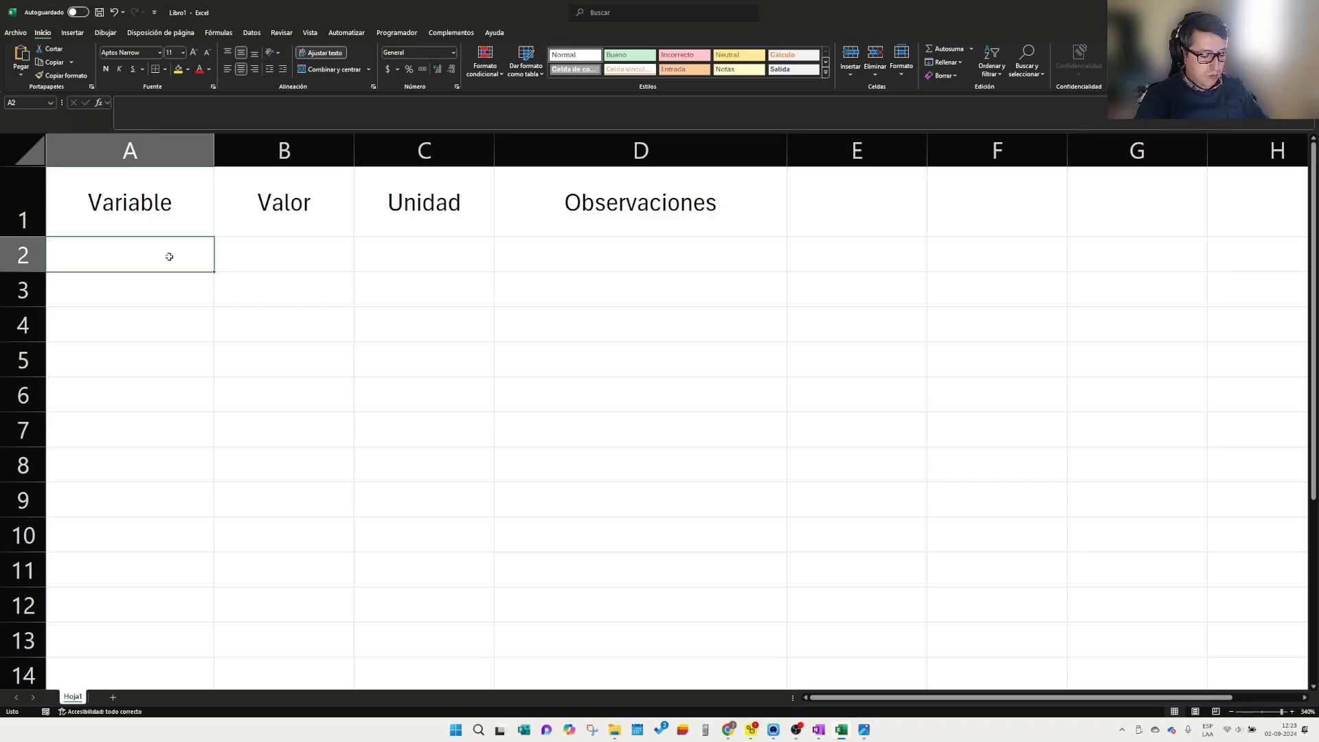
{"action": "type", "text": "Voltaje RM"}
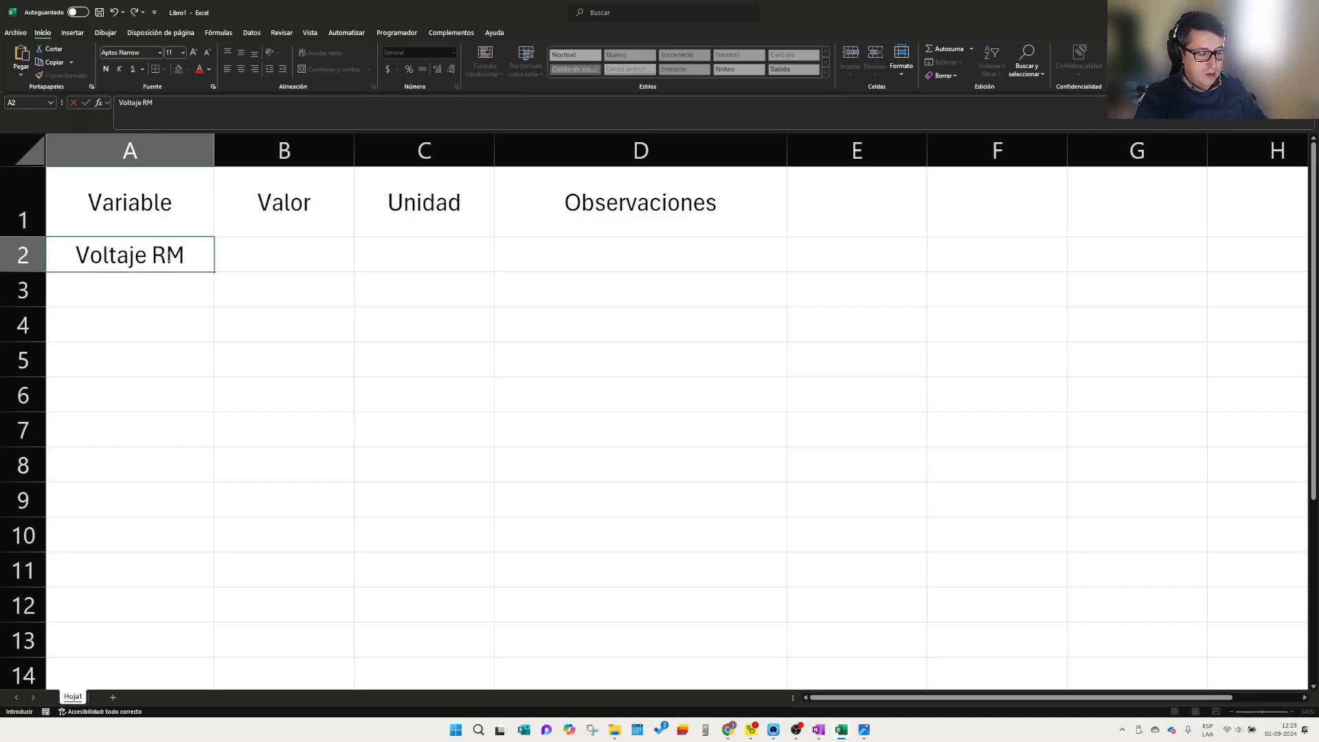
{"action": "type", "text": "S"}
{"action": "left_click", "coordinate": [256, 259]}
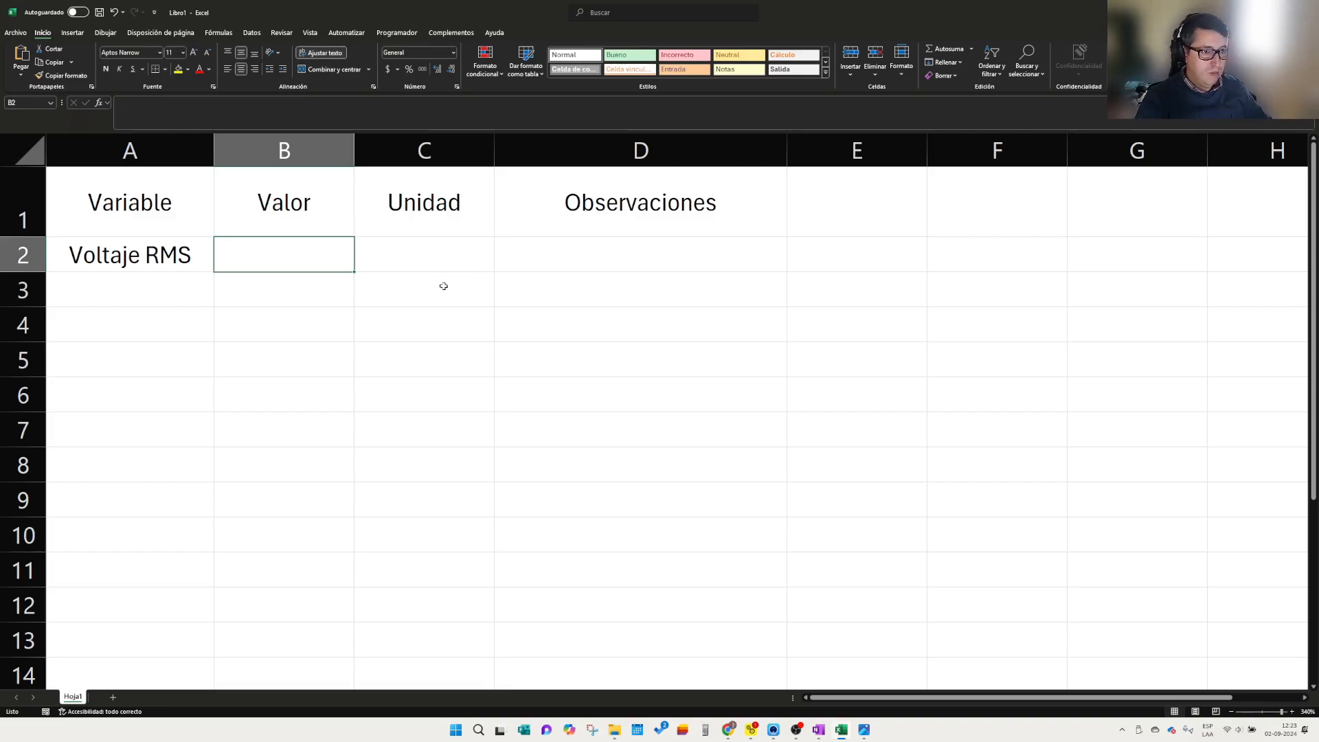
{"action": "type", "text": "220"}
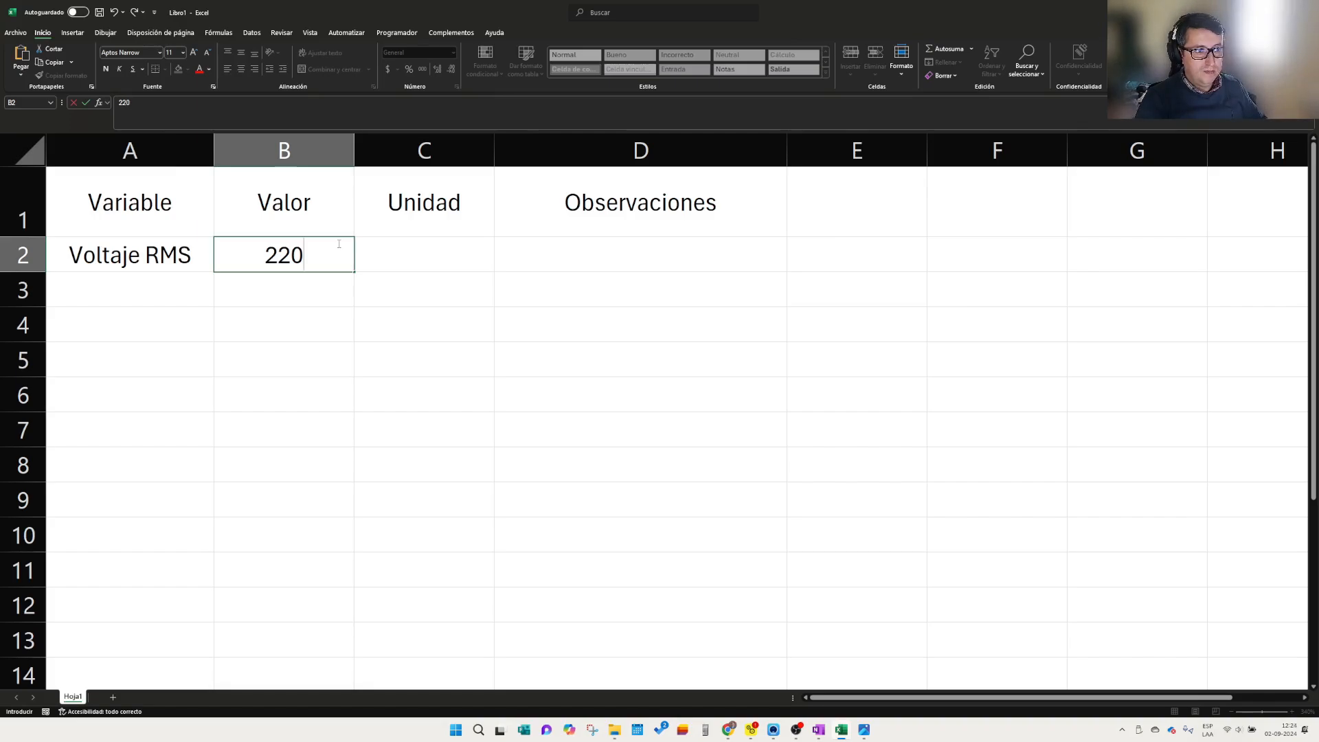
{"action": "key", "text": "Return"}
- Add the variable "Frecuencia" in cell A3 with the value 50 in B3
{"action": "type", "text": "Frecuecn"}
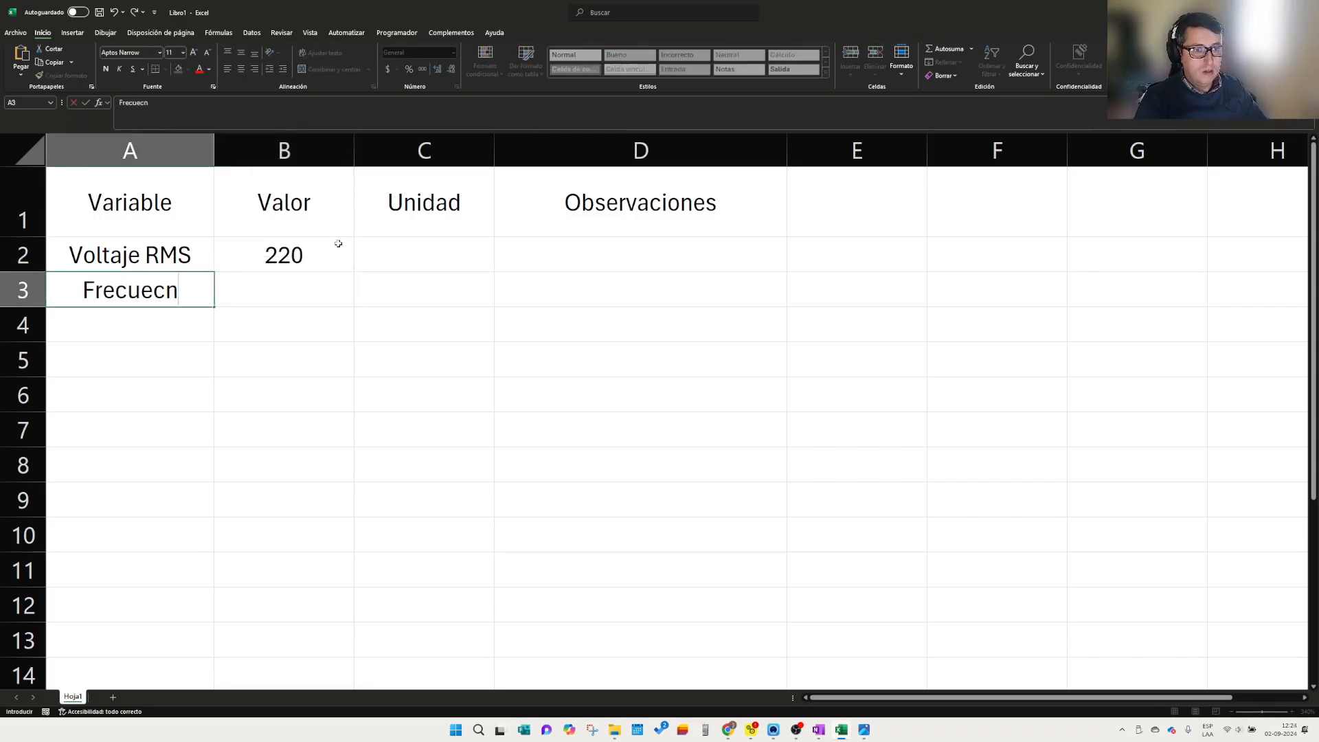
{"action": "key", "text": "BackSpace"}
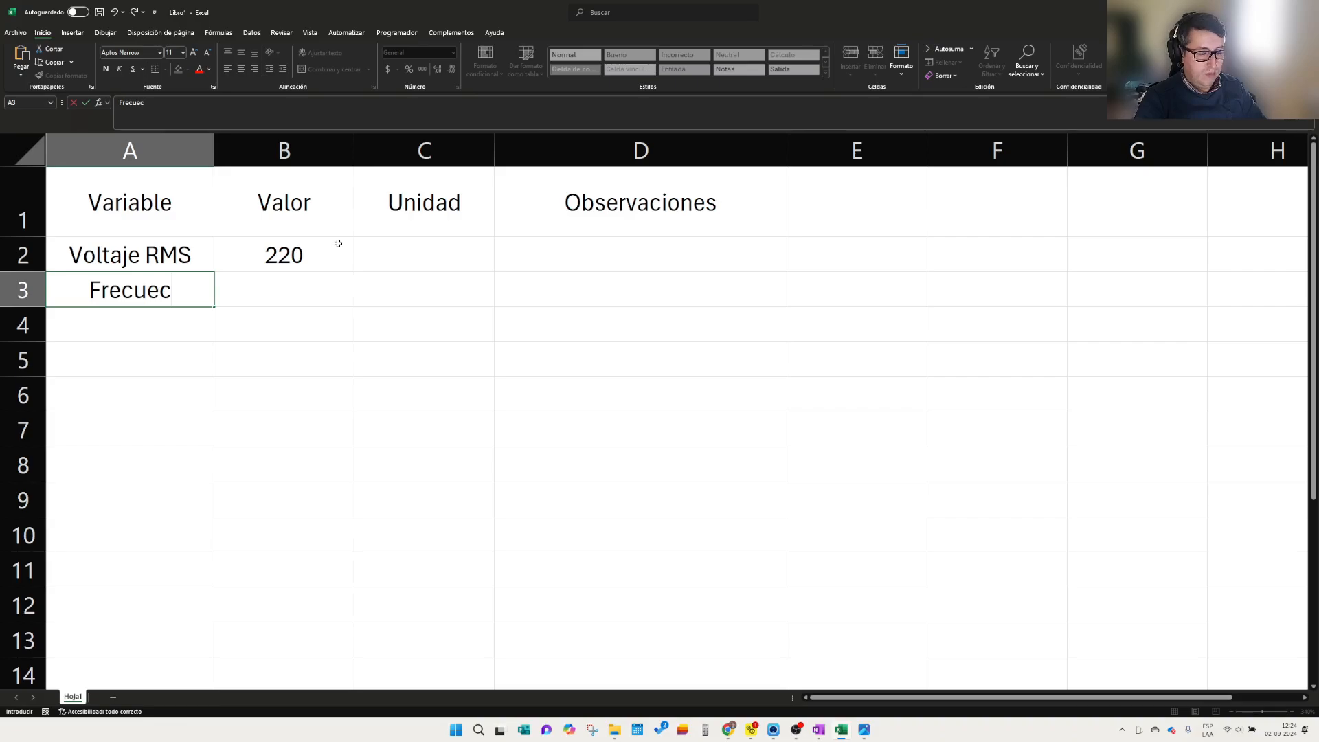
{"action": "key", "text": "BackSpace"}
{"action": "type", "text": "ncia"}
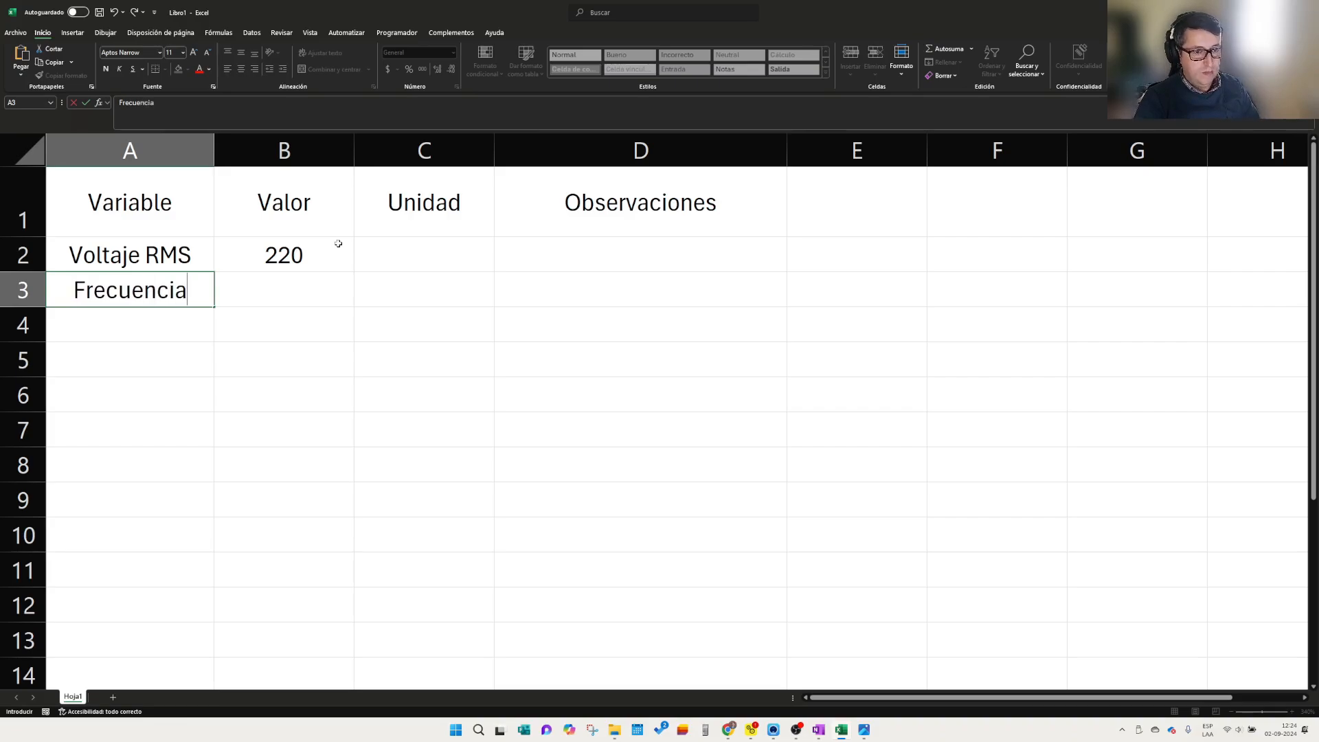
{"action": "left_click", "coordinate": [298, 292]}
{"action": "type", "text": "50"}
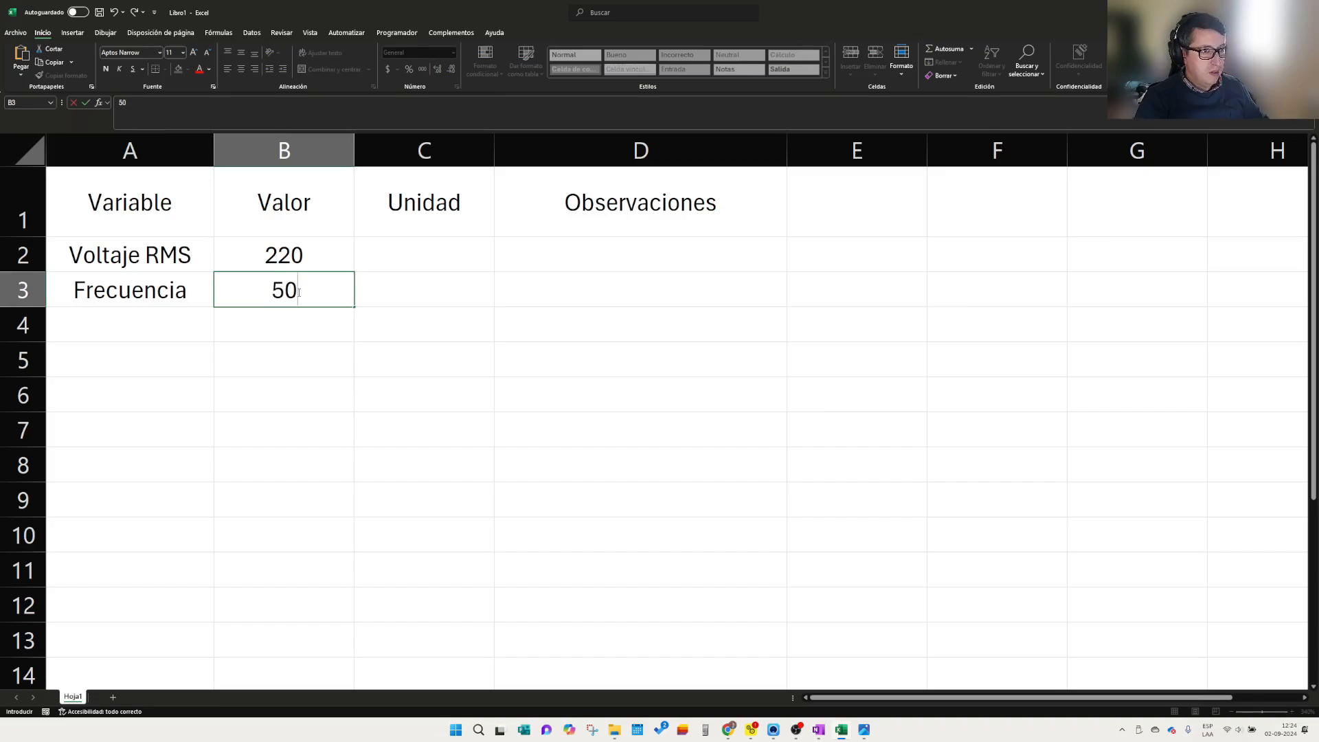
- Fill in the units "Volts" for the voltage in C2 and "Hertz" for the frequency in C3
{"action": "key", "text": "Up"}
{"action": "key", "text": "Right"}
{"action": "type", "text": "Volts"}
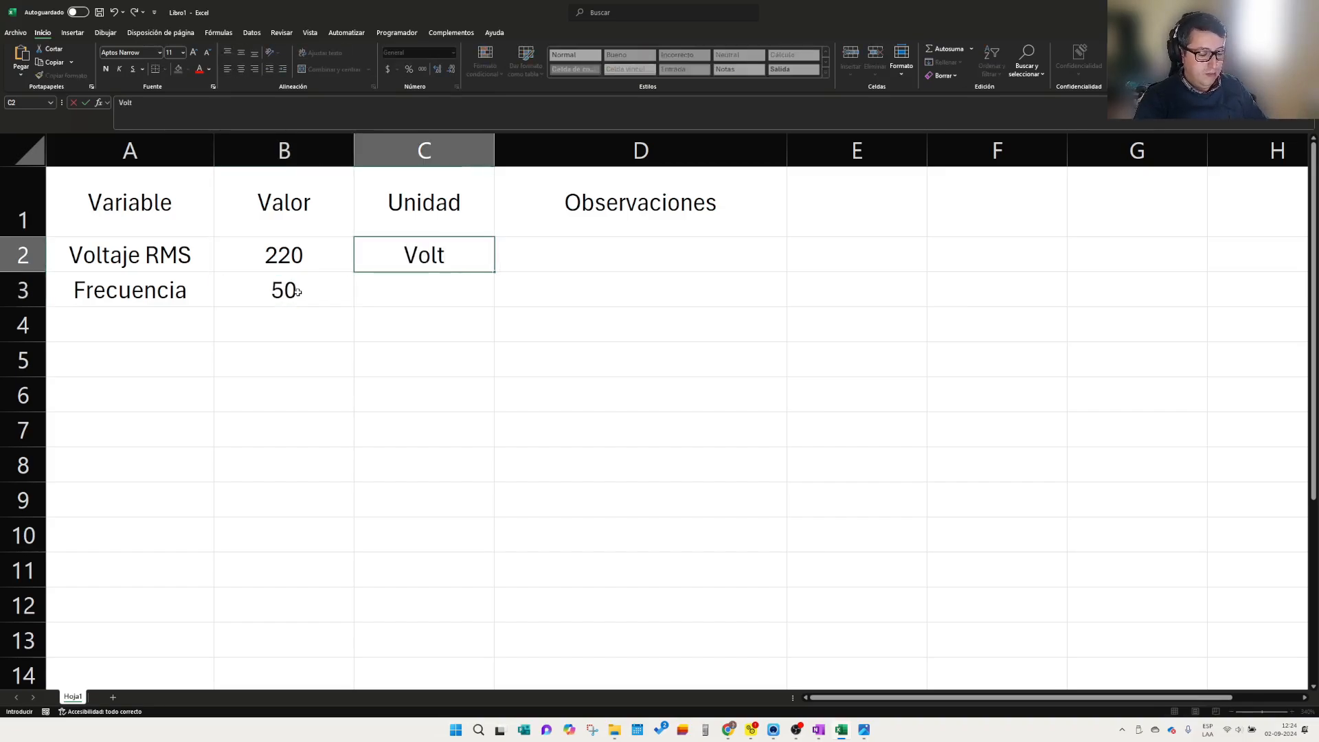
{"action": "key", "text": "Return"}
{"action": "type", "text": "Hertz"}
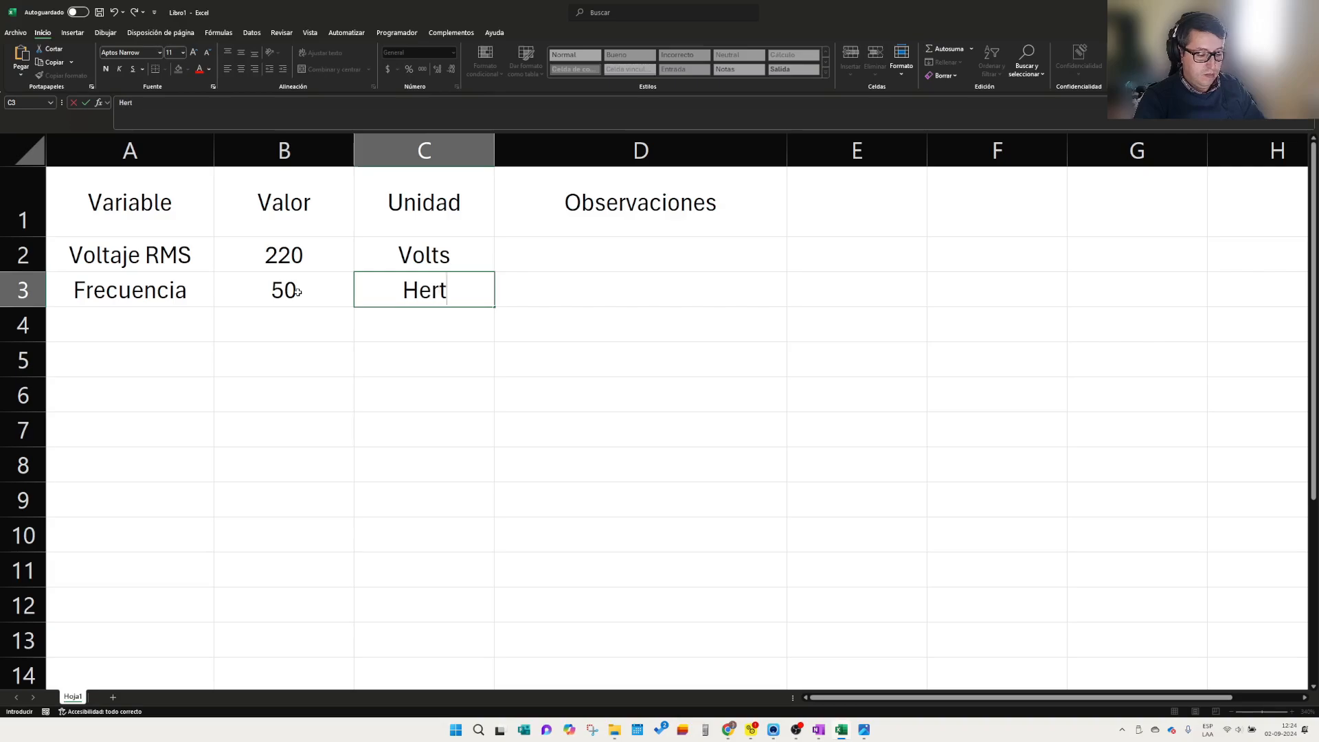
- Add the variable "Resistencia" in cell A4 with the value 628,5 in B4
{"action": "left_click", "coordinate": [176, 325]}
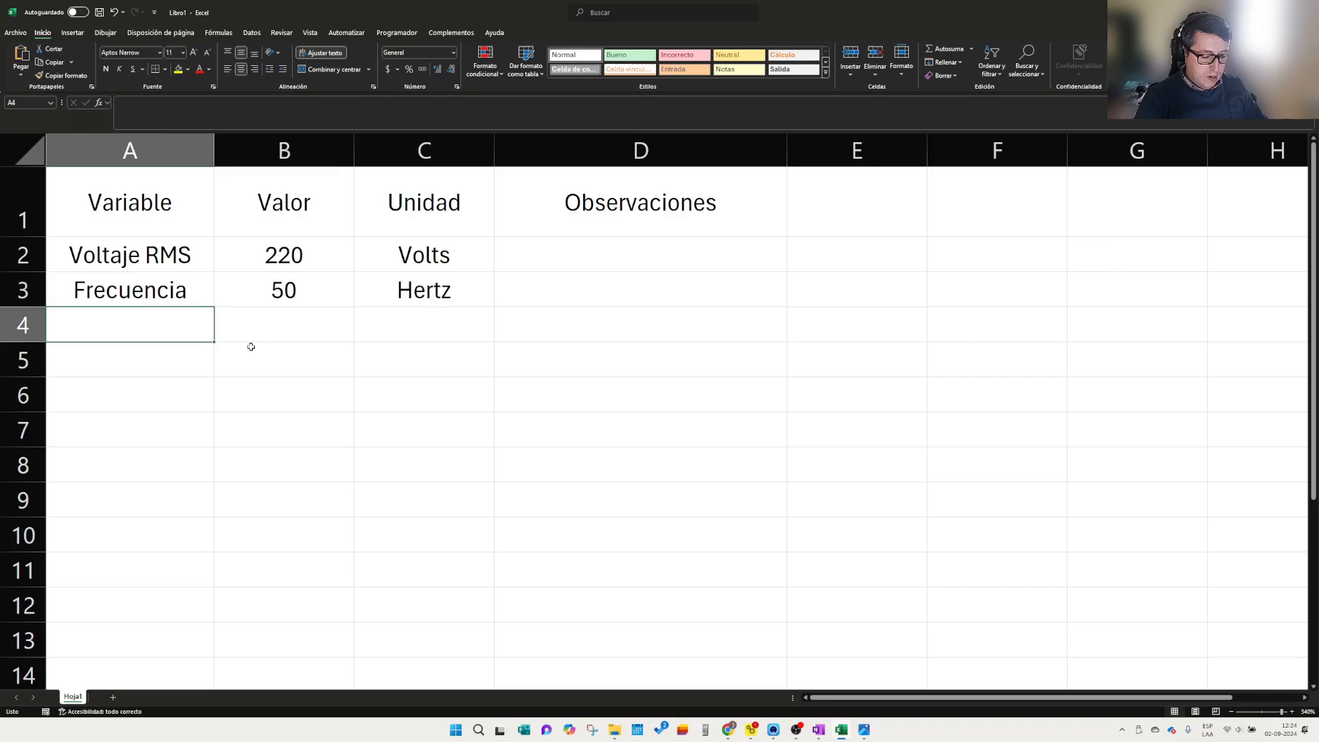
{"action": "type", "text": "Resistenvi"}
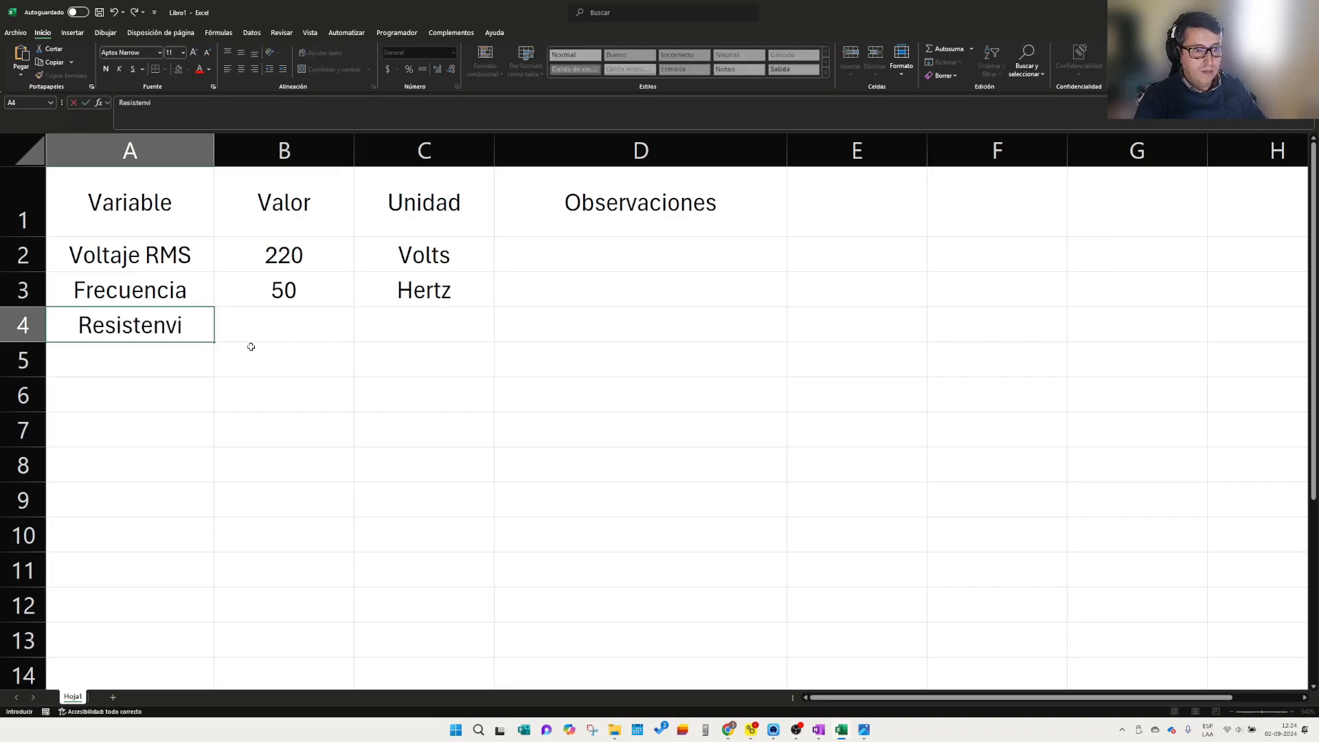
{"action": "key", "text": "BackSpace"}
{"action": "key", "text": "BackSpace"}
{"action": "type", "text": "cia"}
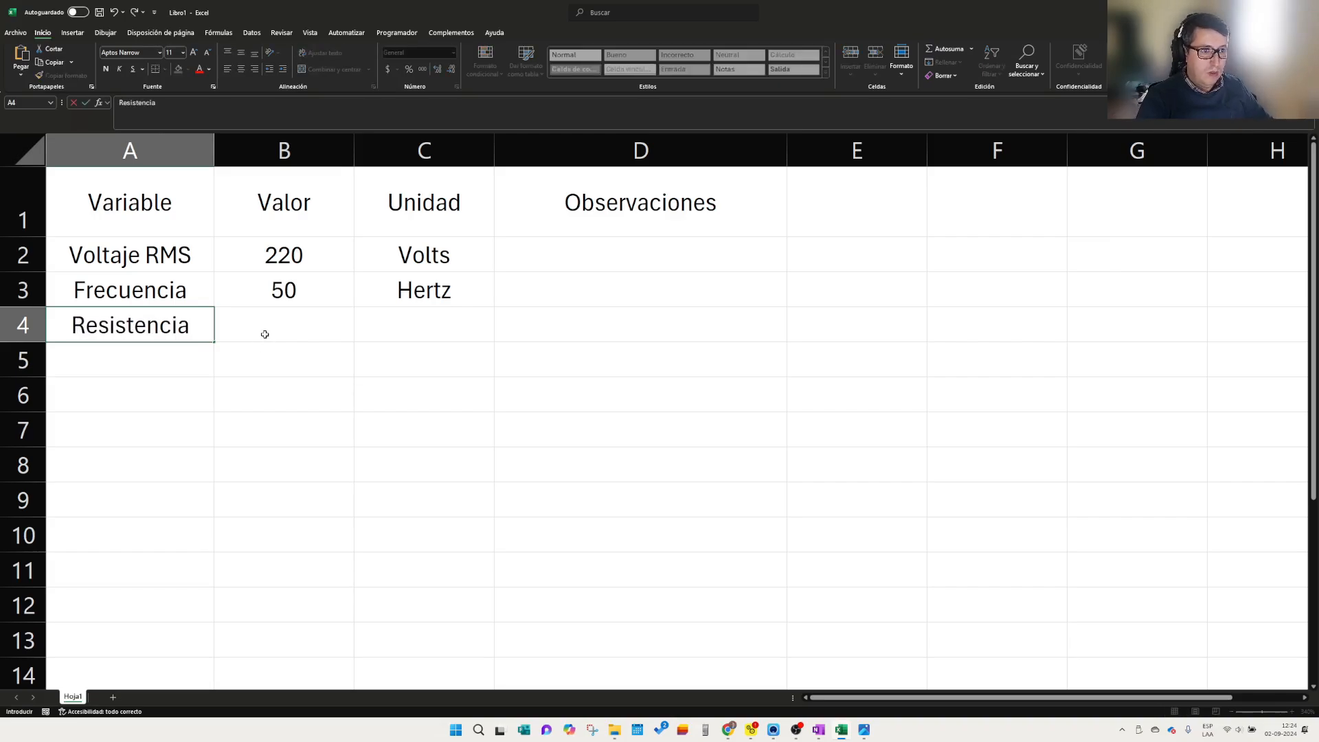
{"action": "left_click", "coordinate": [275, 317]}
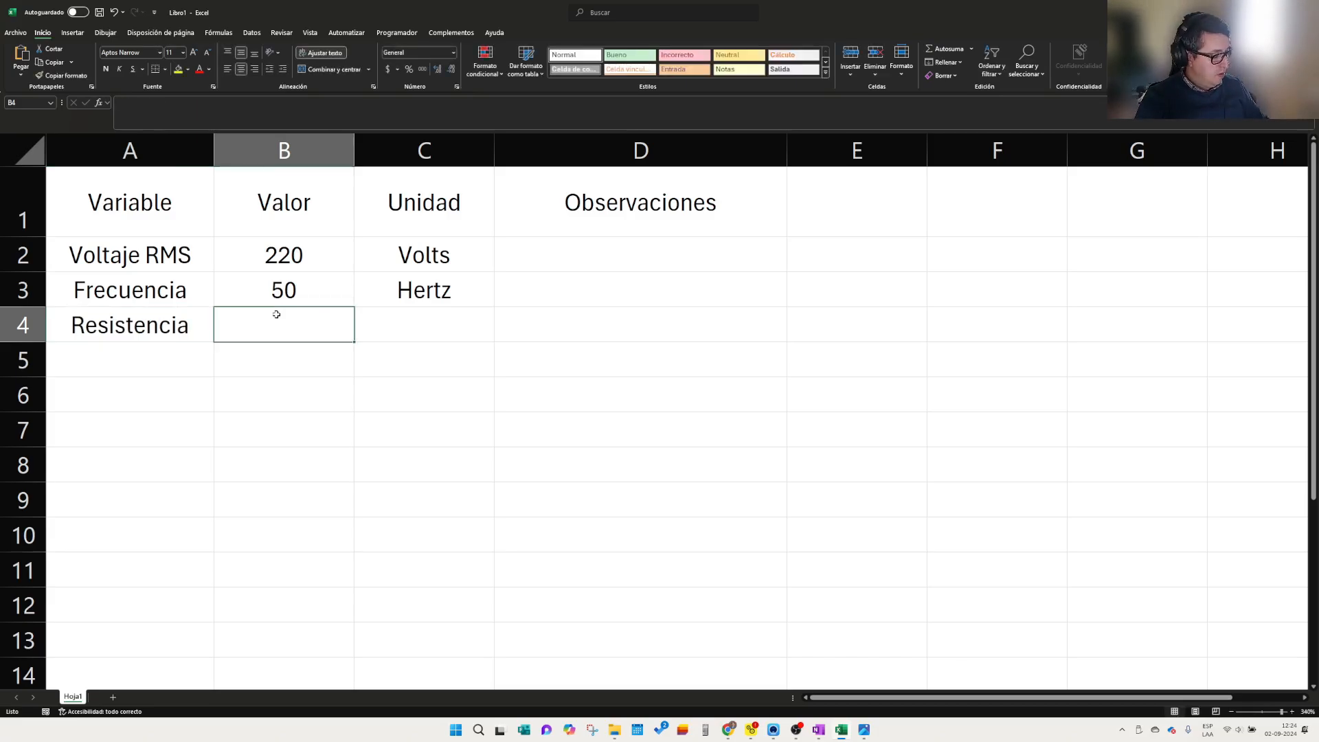
{"action": "type", "text": "625,8"}
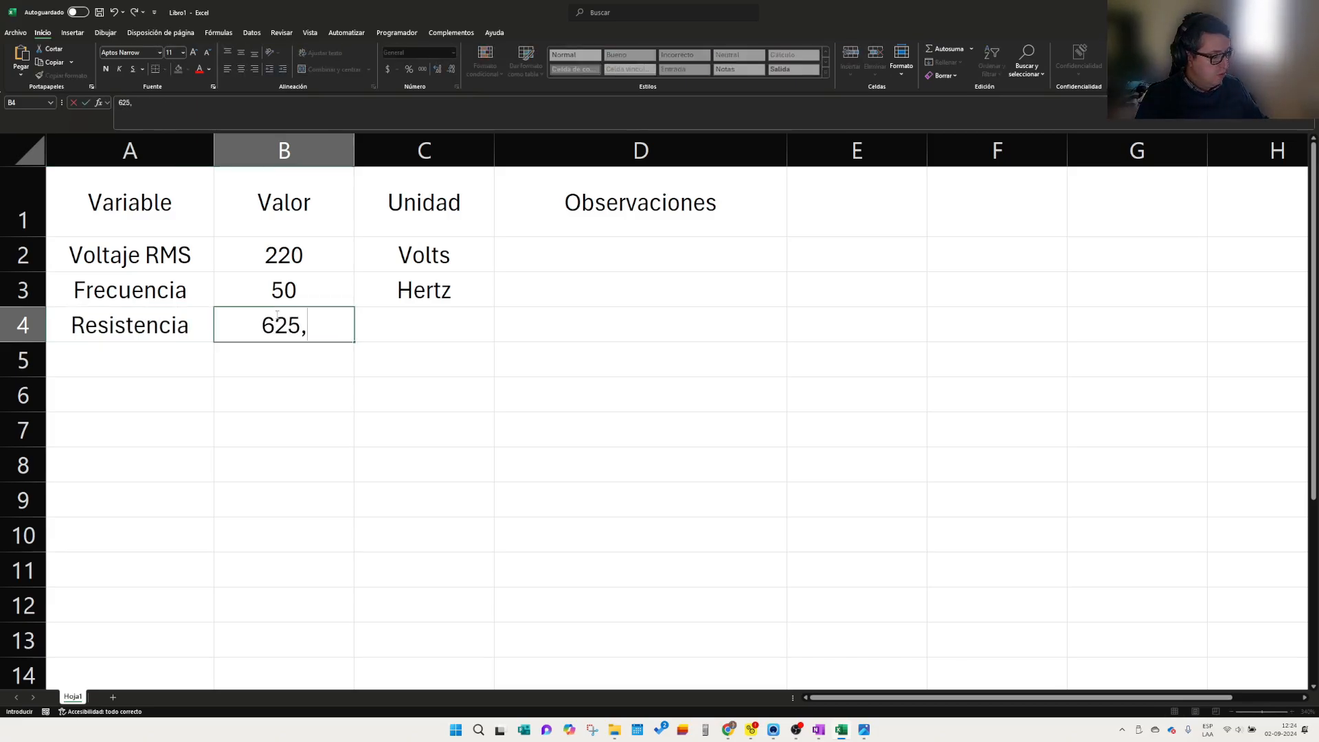
{"action": "key", "text": "BackSpace"}
{"action": "key", "text": "BackSpace"}
{"action": "key", "text": "BackSpace"}
{"action": "key", "text": "BackSpace"}
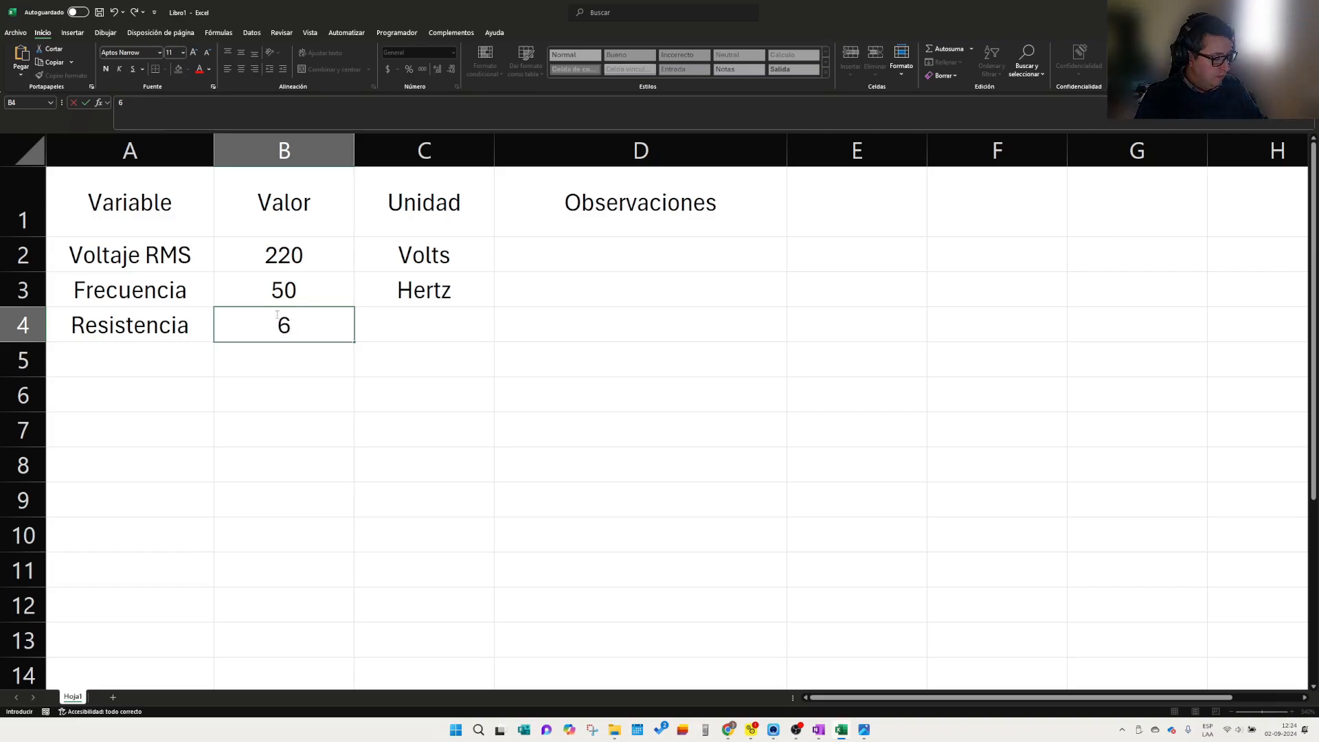
{"action": "type", "text": "28,5"}
{"action": "key", "text": "Return"}
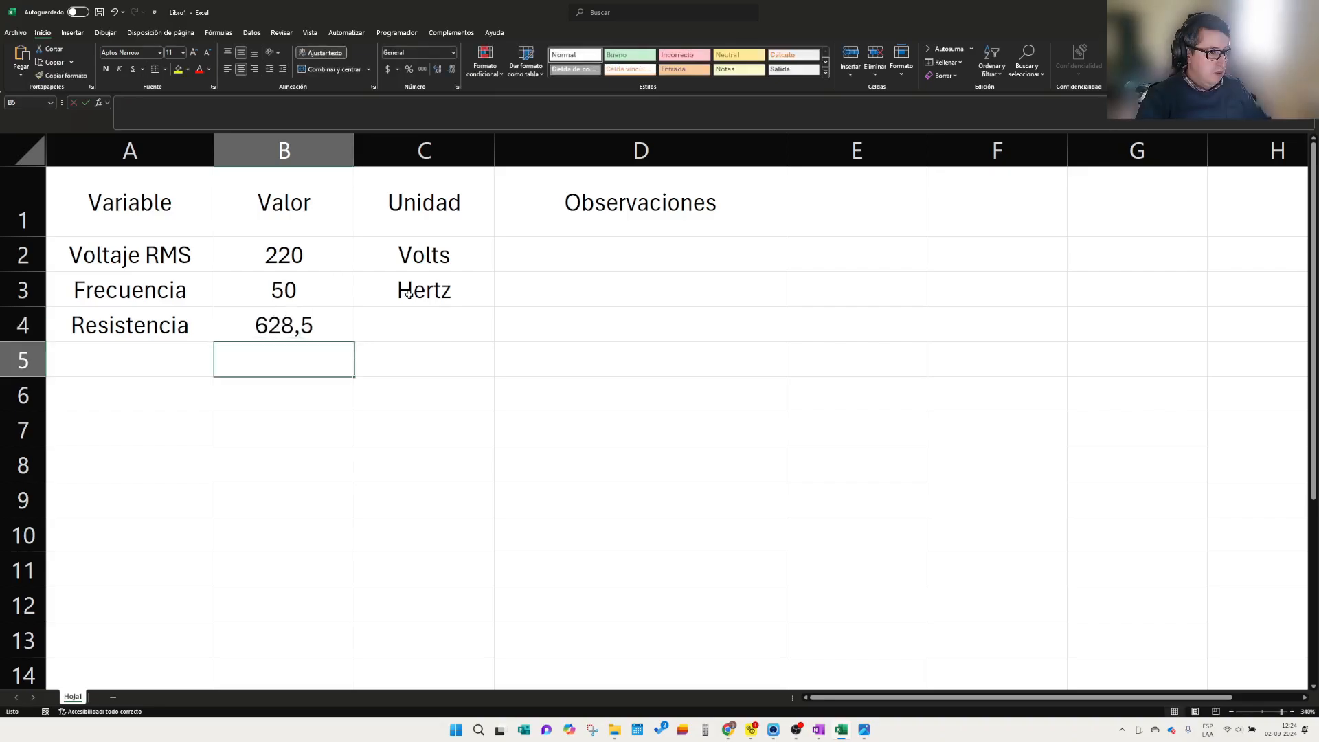
- Check the equivalent parallel resistance in cell D5 with the formula +1/(1/1100+1/2200+1/4400), and clear the cell
{"action": "left_click", "coordinate": [509, 358]}
{"action": "type", "text": "+"}
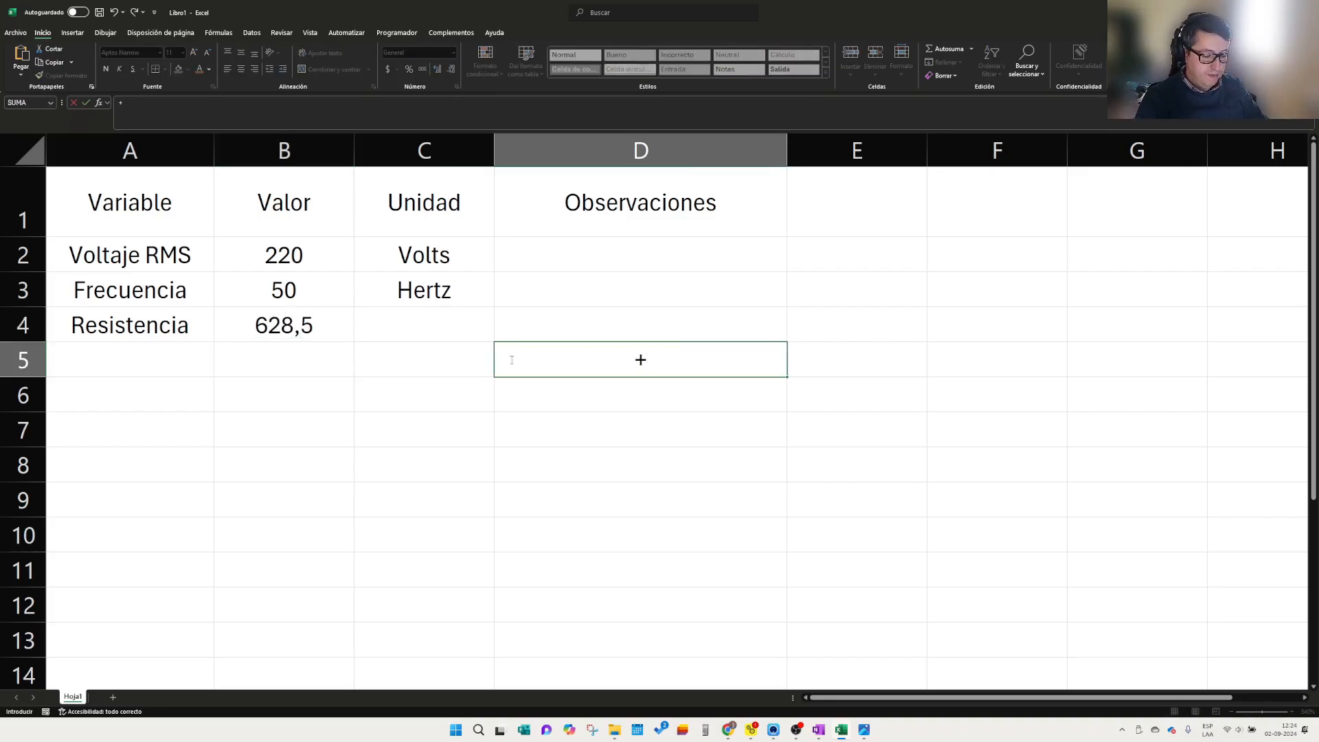
{"action": "type", "text": "1/"}
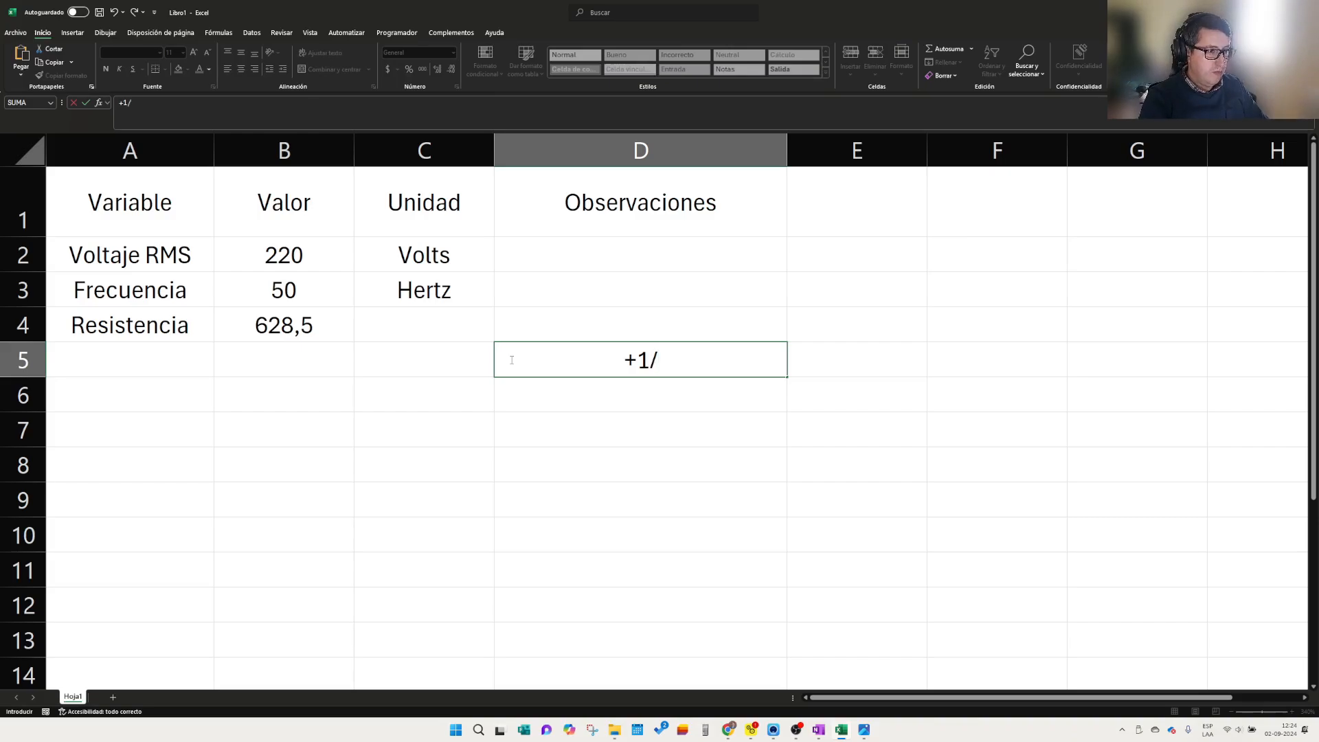
{"action": "type", "text": "()"}
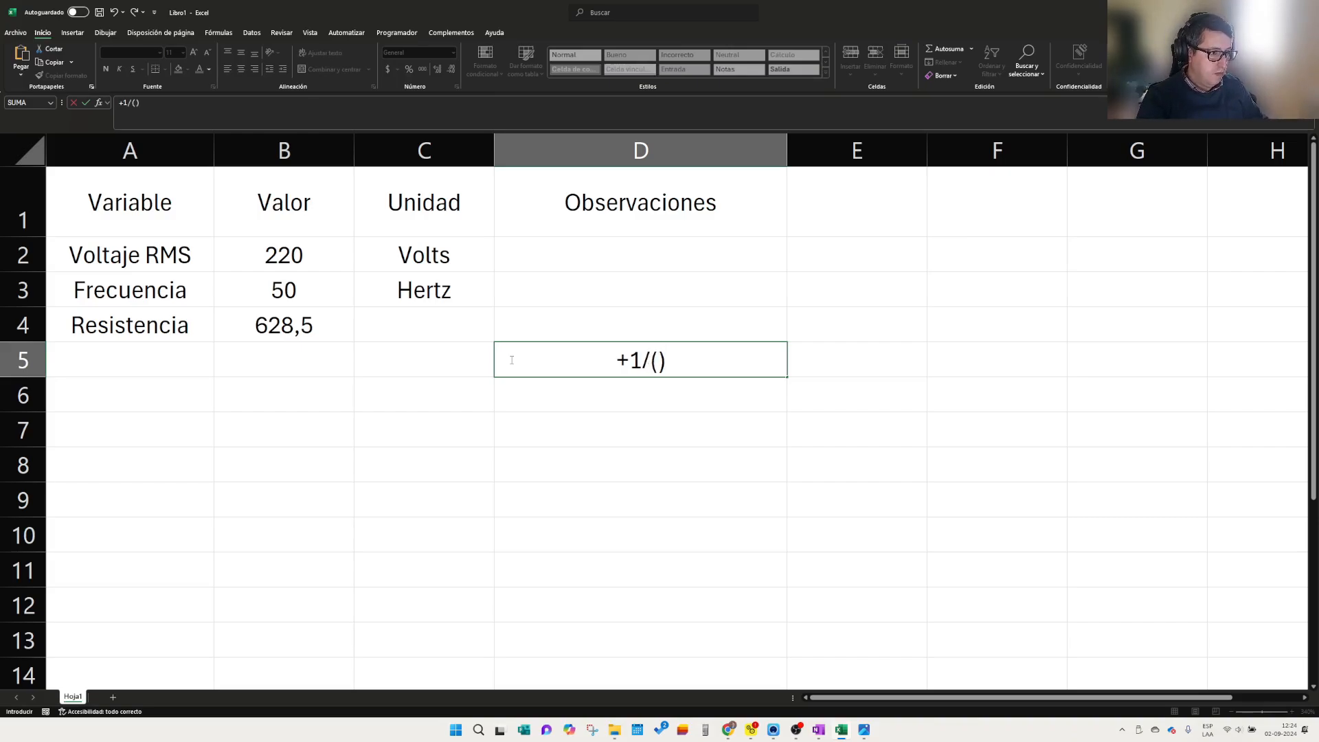
{"action": "key", "text": "Return"}
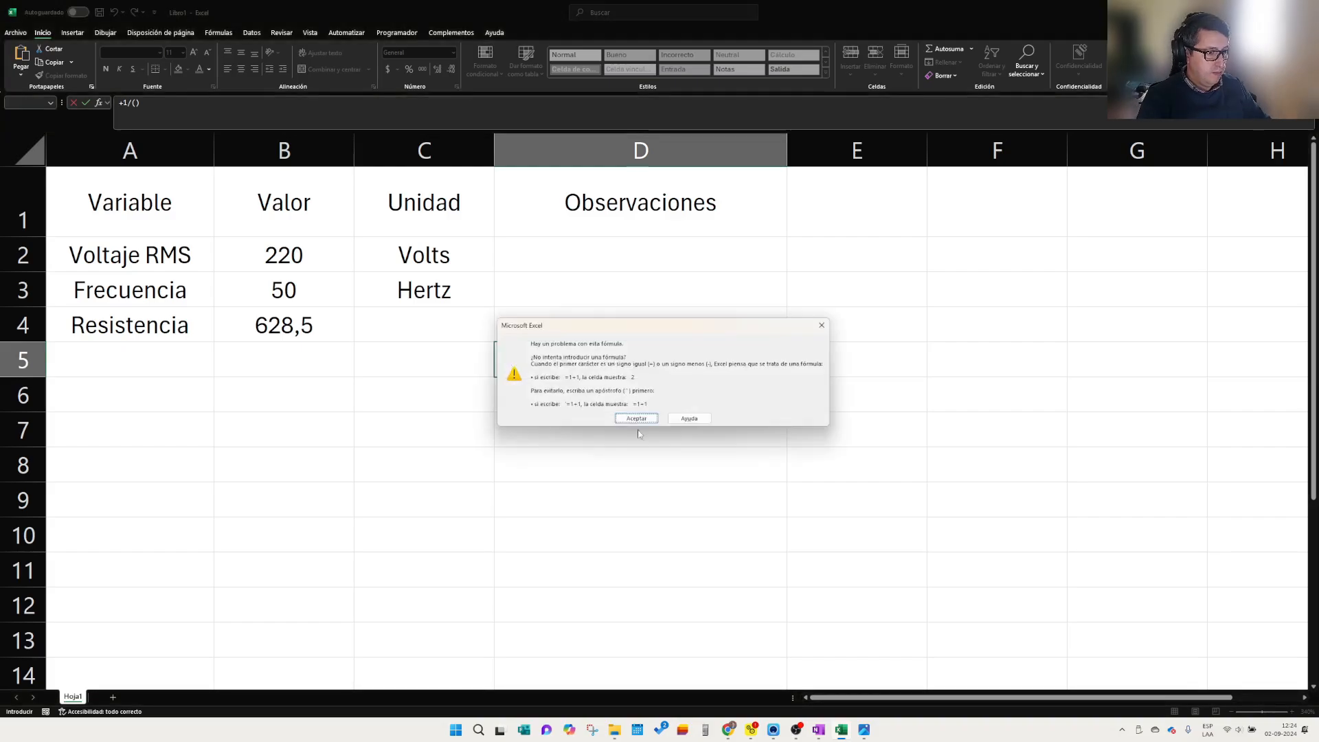
{"action": "type", "text": "1/1100"}
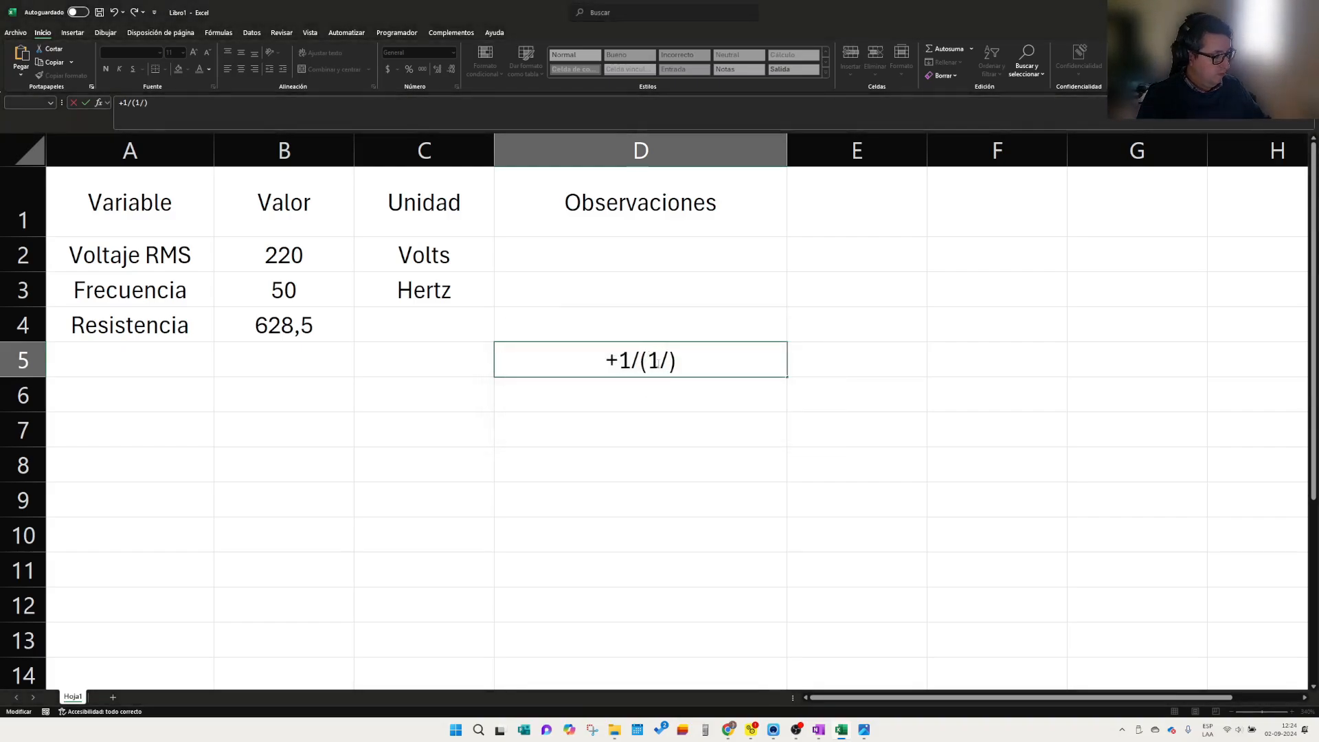
{"action": "type", "text": "+1"}
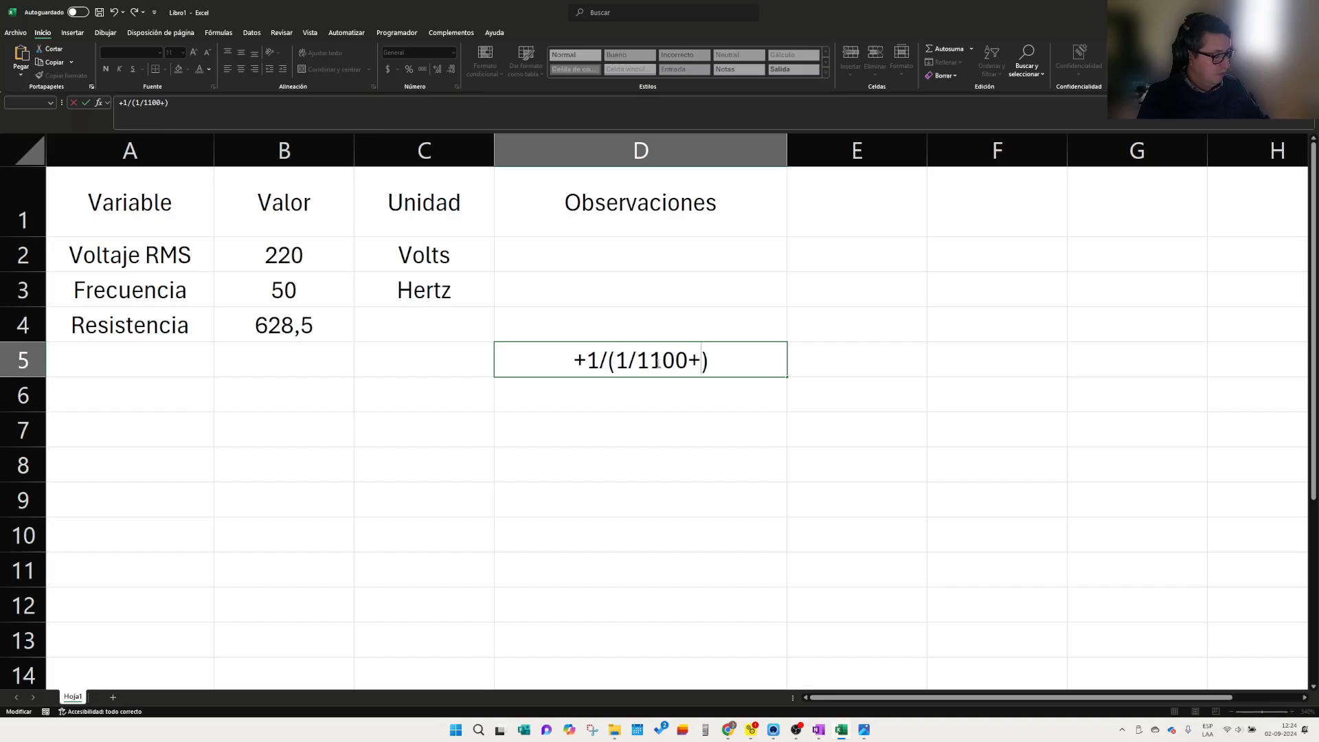
{"action": "type", "text": "/2200"}
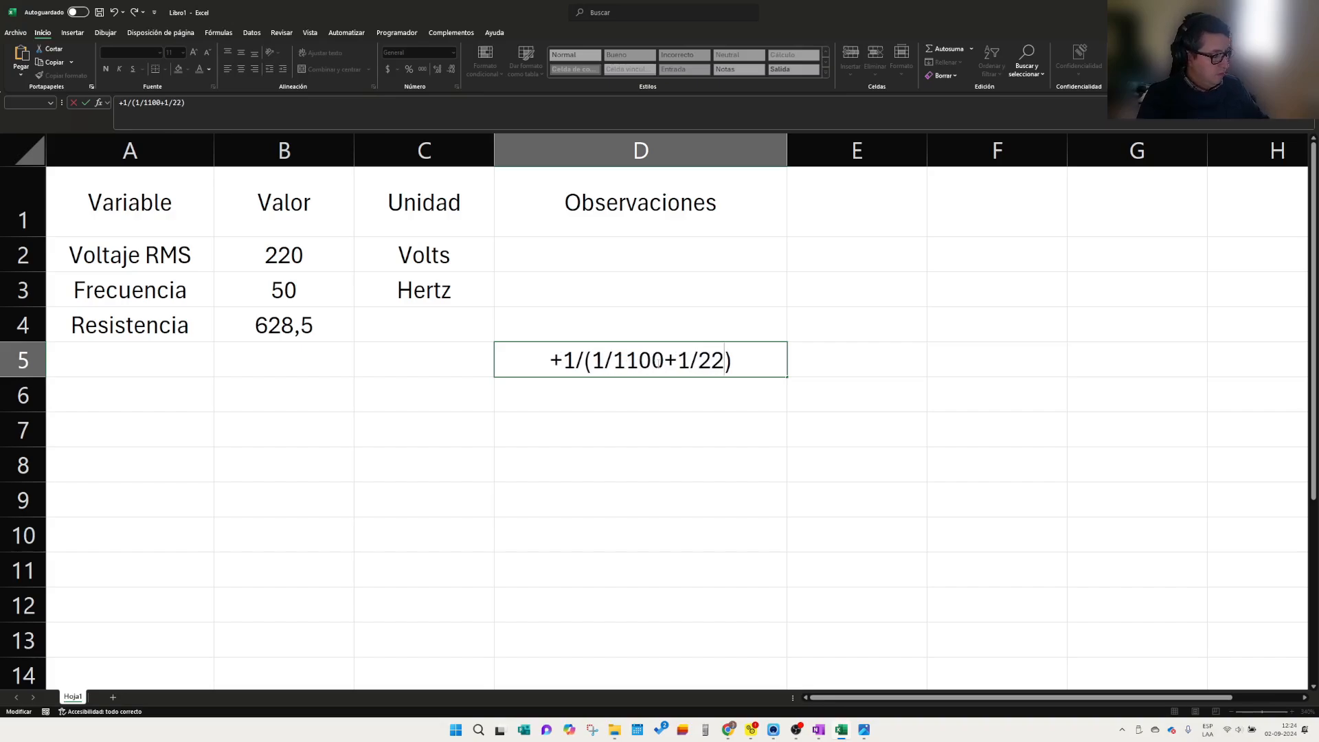
{"action": "type", "text": "+1/"}
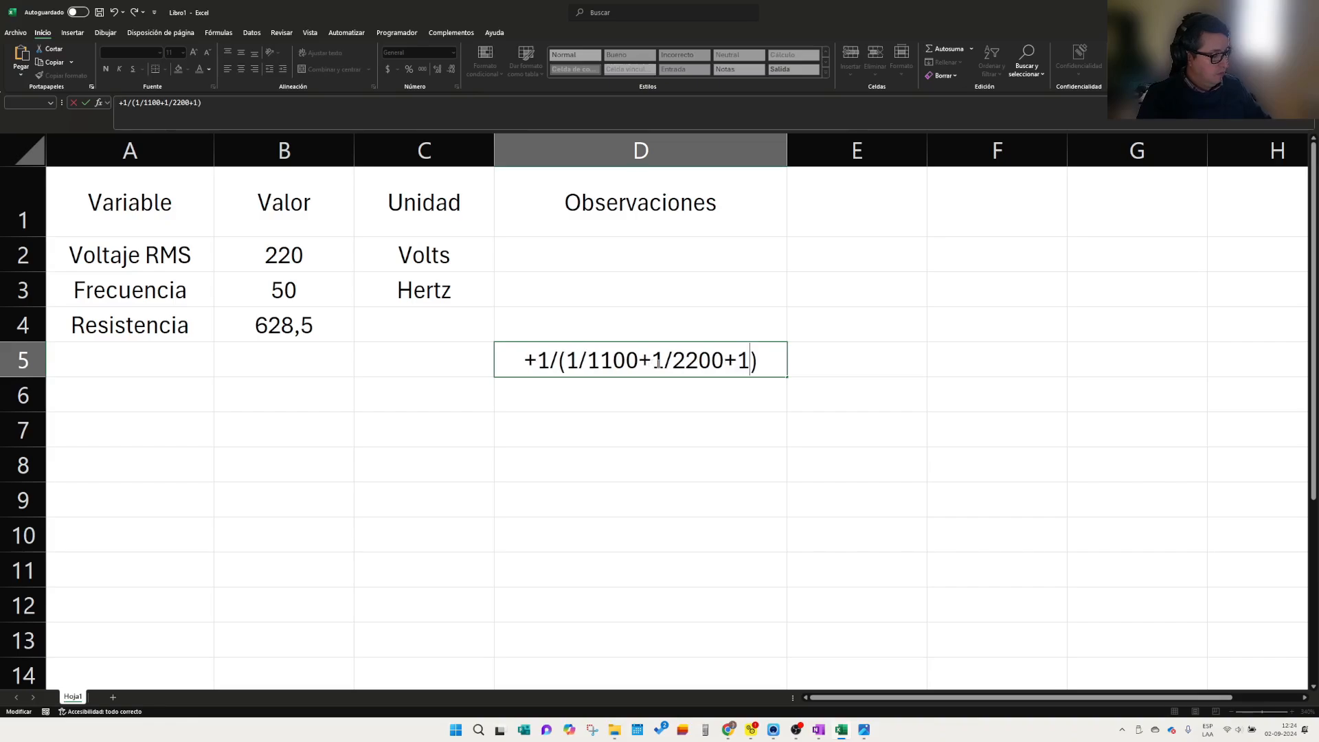
{"action": "type", "text": "4400"}
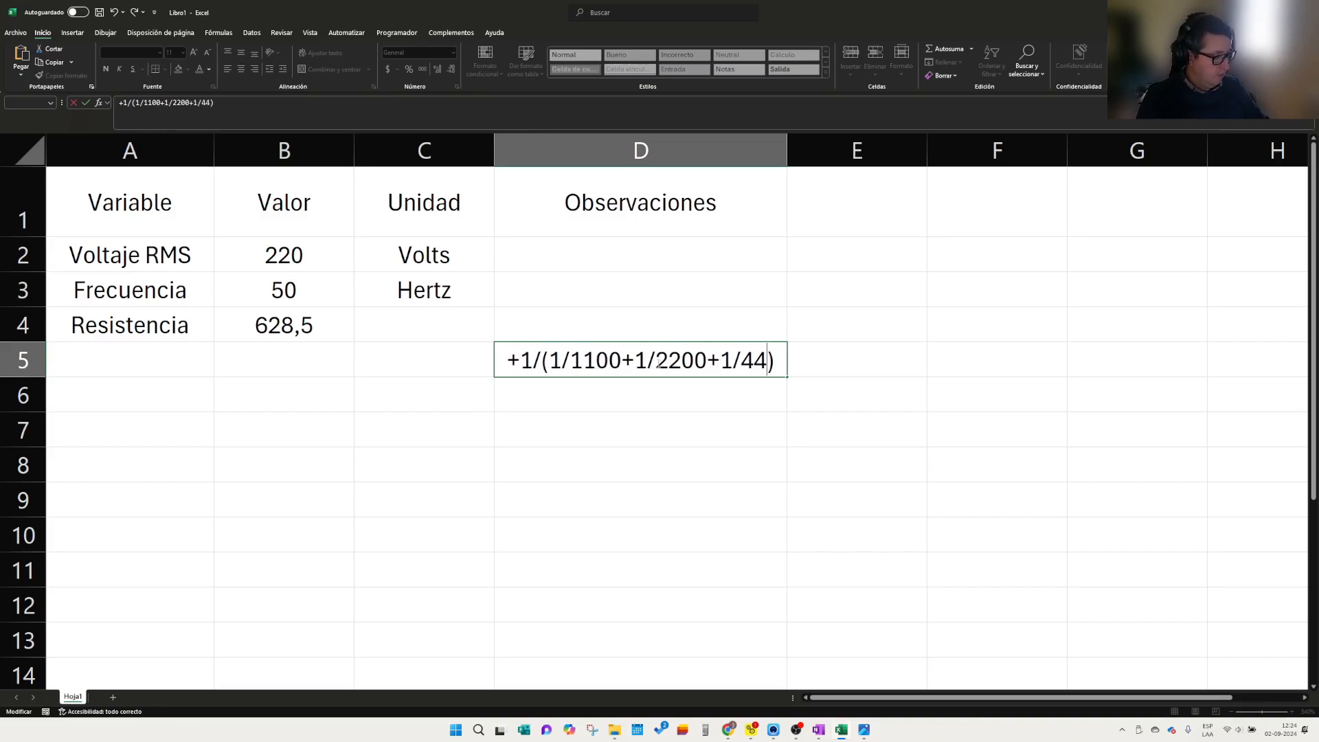
{"action": "key", "text": "Return"}
{"action": "left_click", "coordinate": [653, 365]}
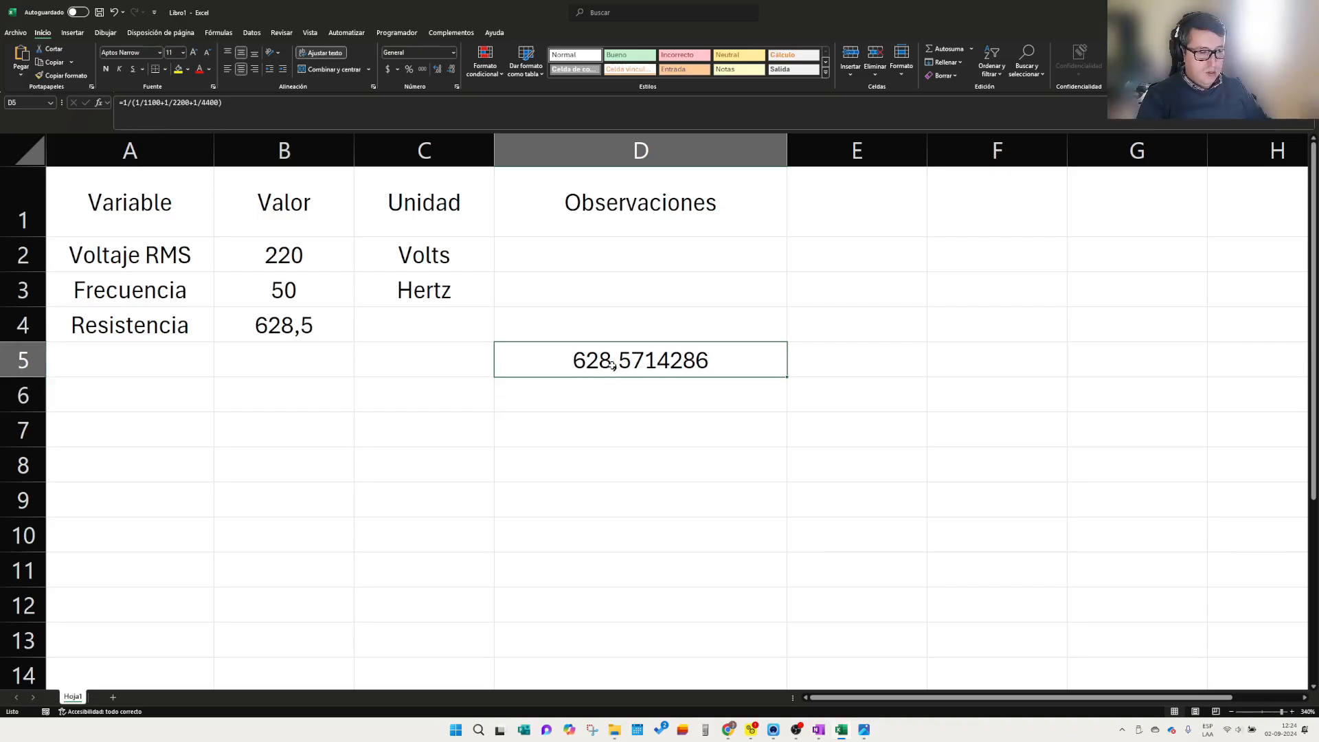
{"action": "key", "text": "Delete"}
- Enter the unit "Ohm" for the resistance in cell C4
{"action": "left_click", "coordinate": [150, 346]}
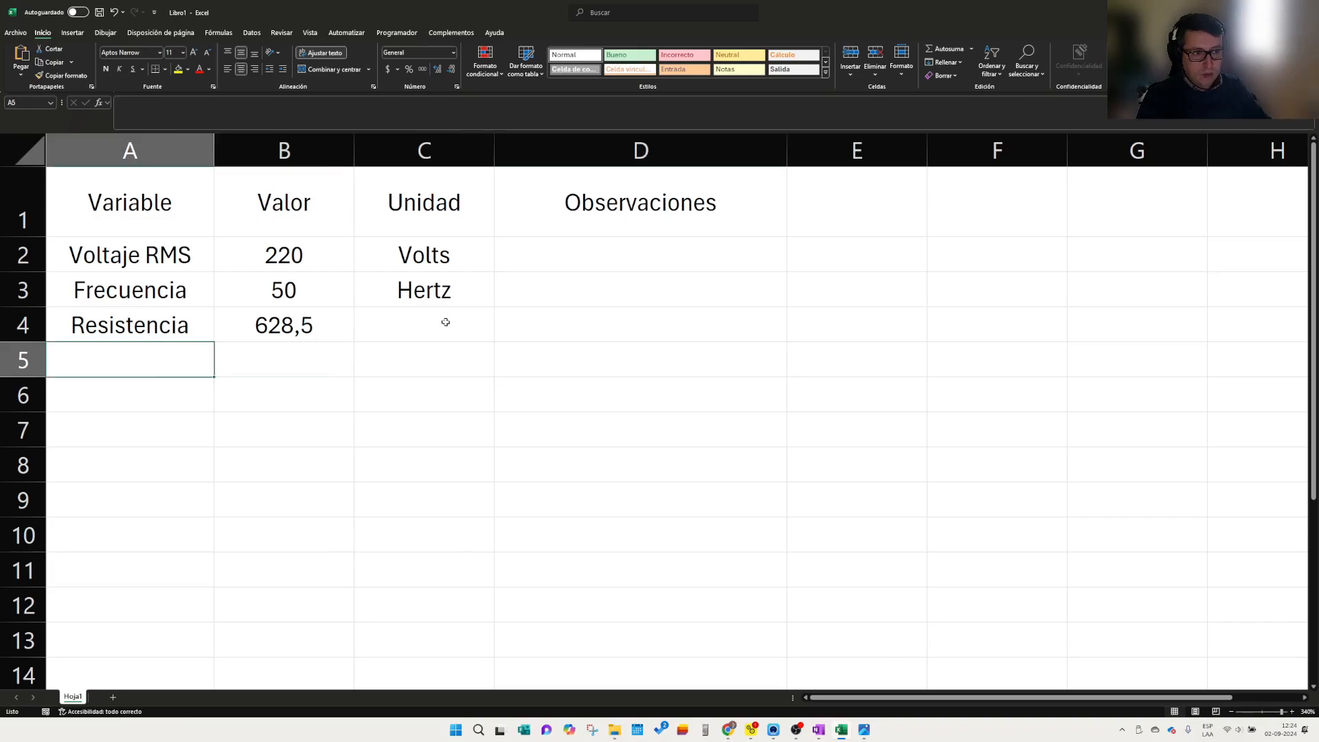
{"action": "left_click", "coordinate": [445, 321]}
{"action": "type", "text": "Ohm"}
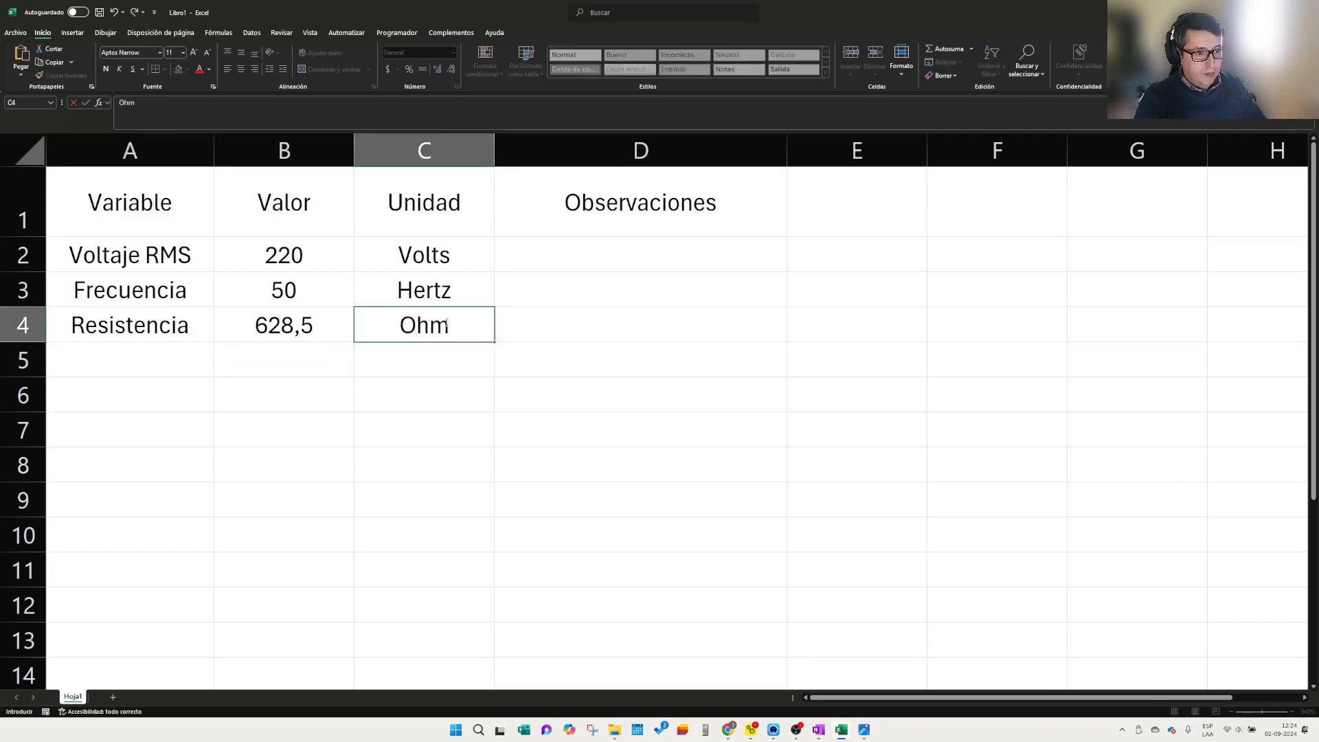
{"action": "key", "text": "Return"}
- Add the variable "L (Inductancia)" in cell A5 with the value 3,5 in B5
{"action": "key", "text": "Left"}
{"action": "key", "text": "Left"}
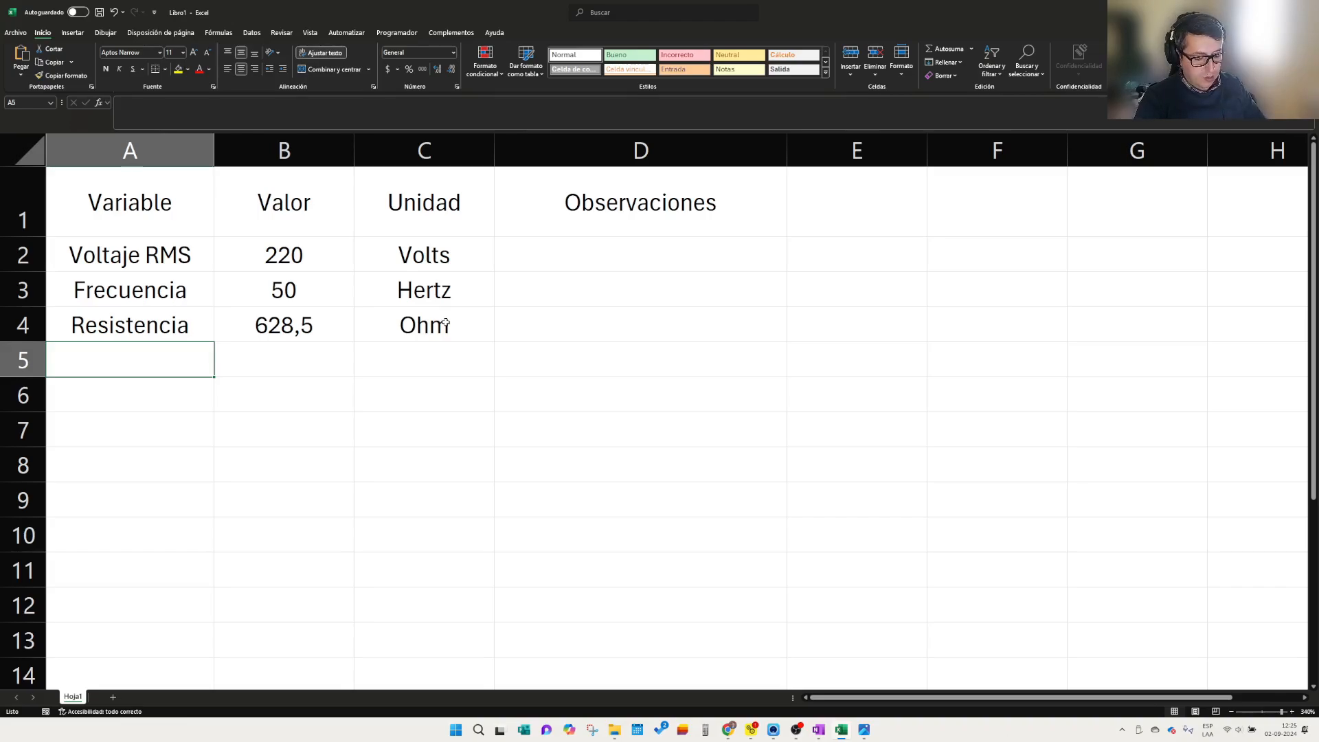
{"action": "type", "text": "L ()"}
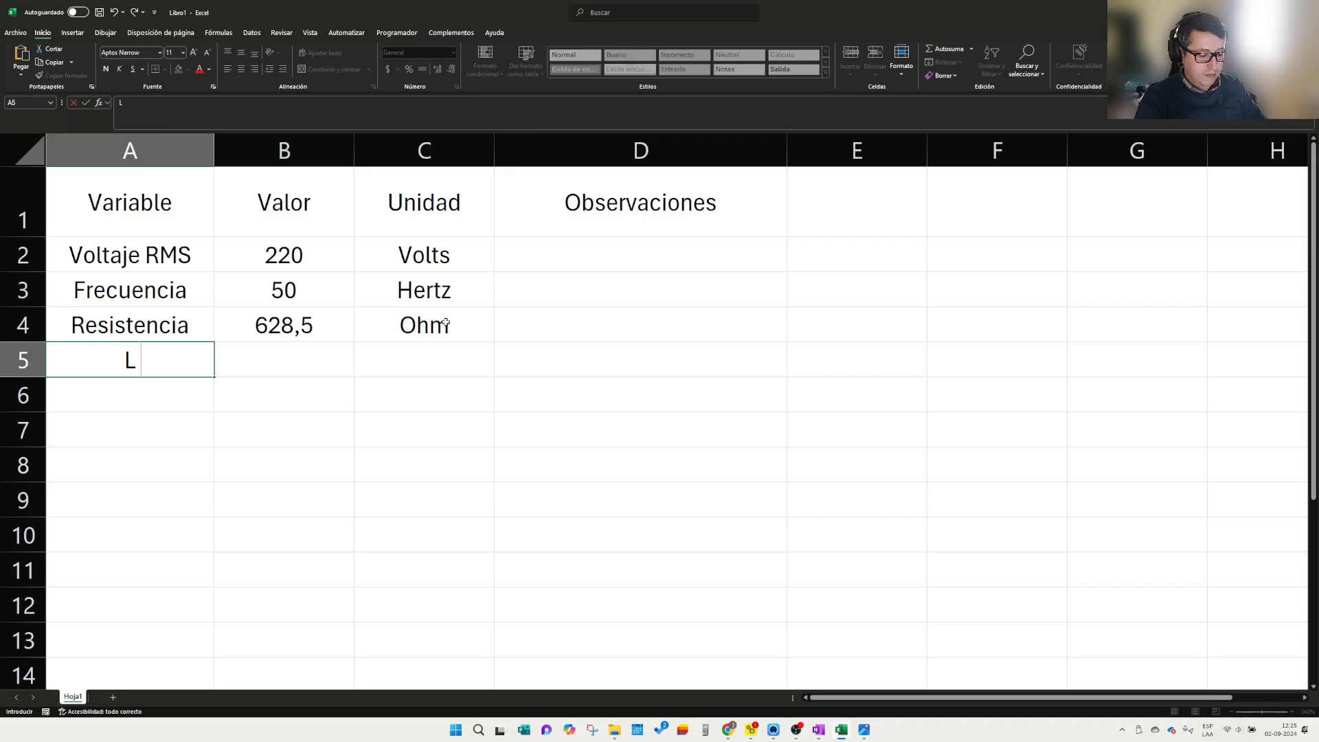
{"action": "left_click", "coordinate": [140, 364]}
{"action": "type", "text": "Inductanc"}
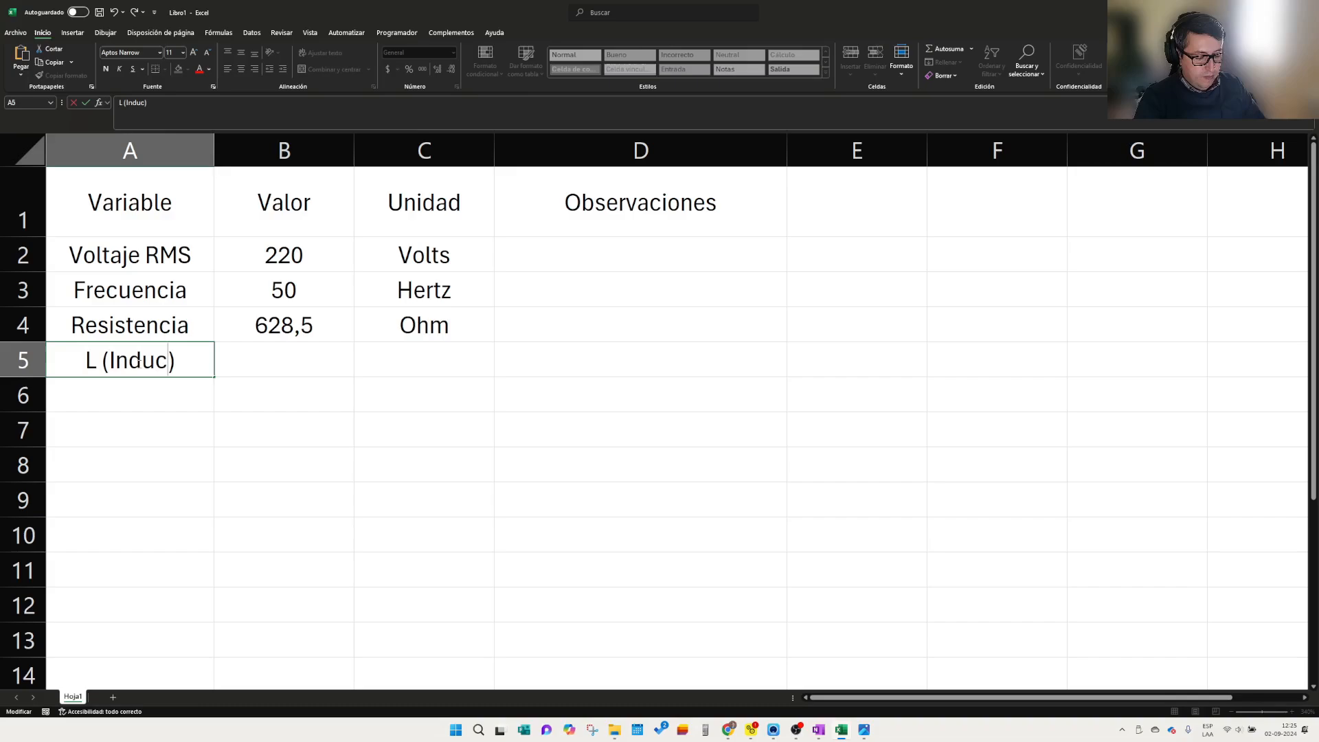
{"action": "type", "text": "ia"}
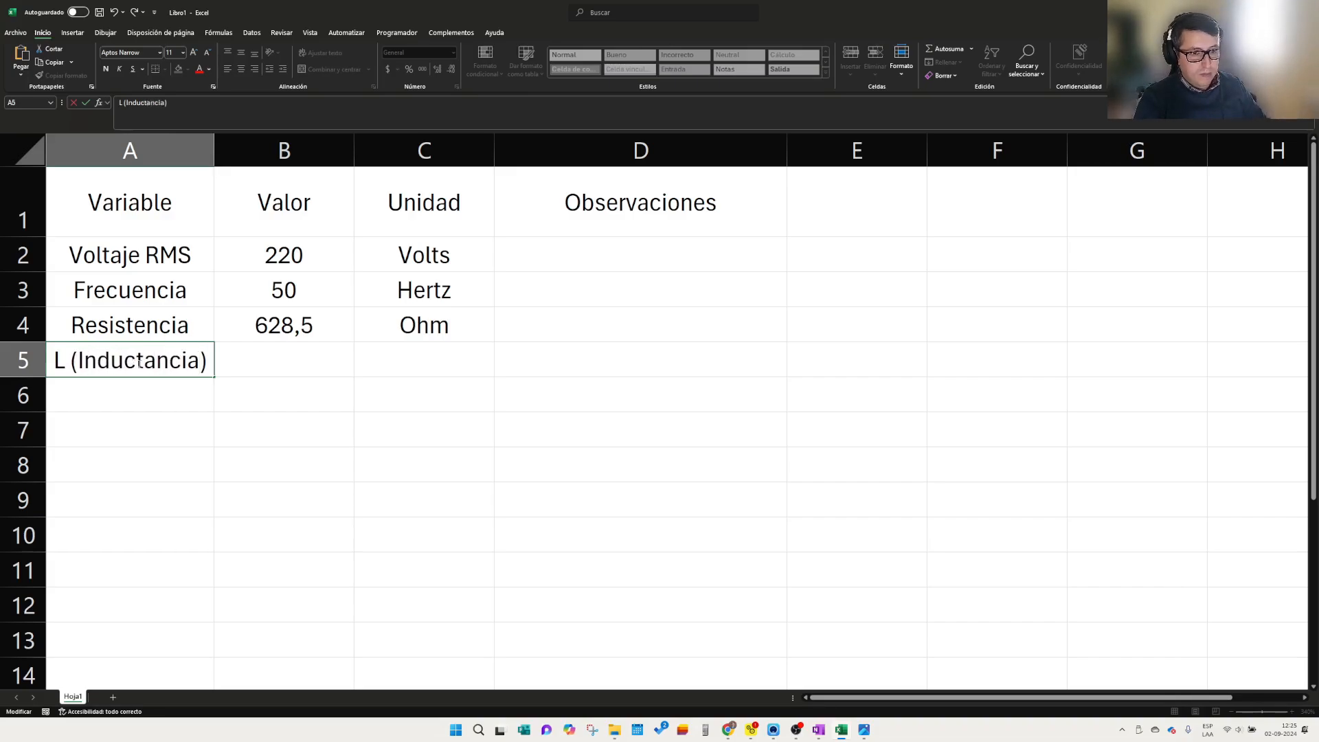
{"action": "left_click", "coordinate": [248, 360]}
{"action": "type", "text": "3,5"}
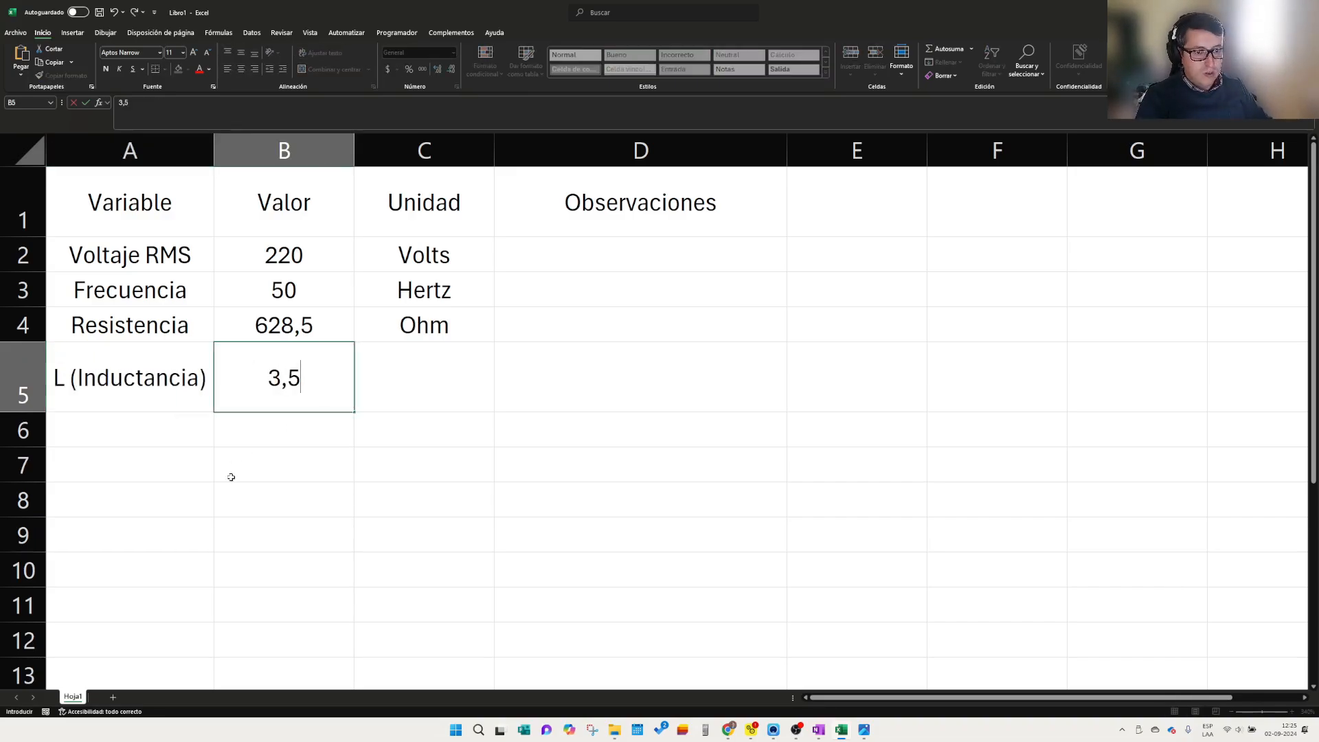
{"action": "left_click_drag", "start_coordinate": [230, 474], "coordinate": [234, 501]}
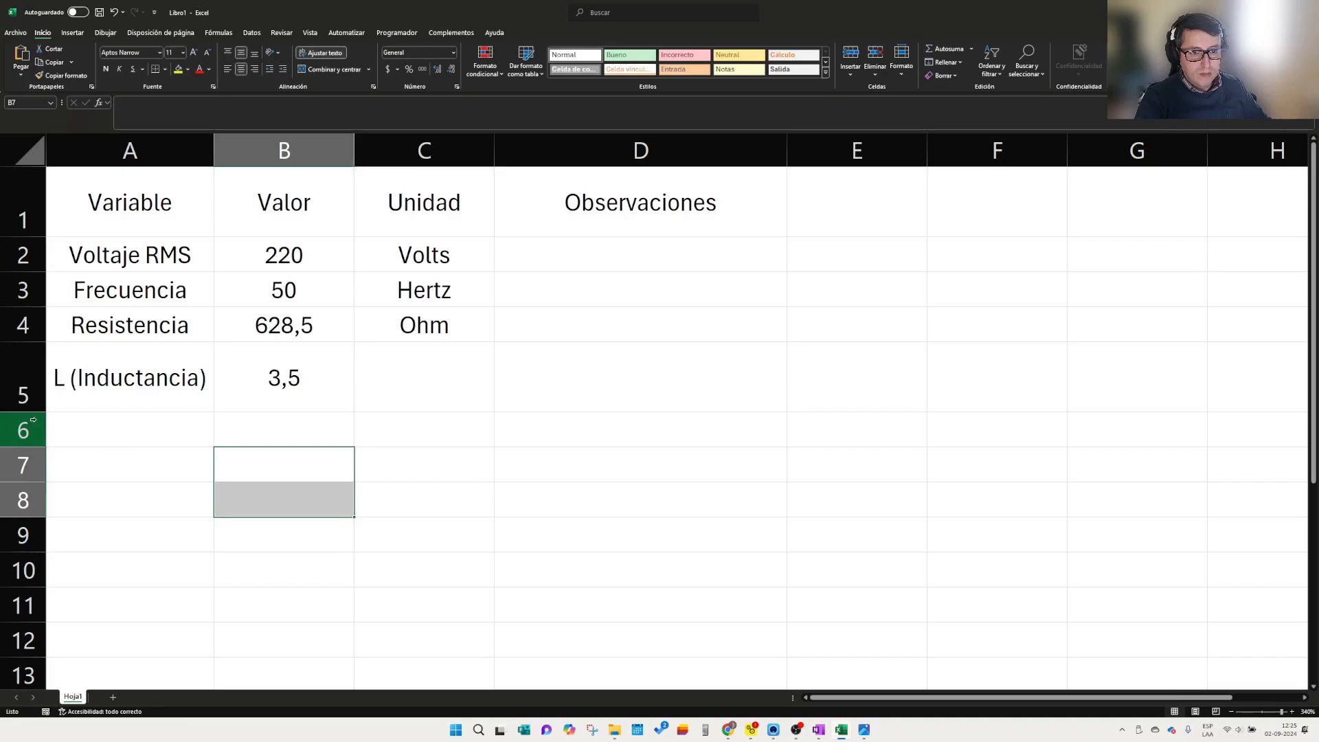
{"action": "left_click", "coordinate": [86, 415]}
{"action": "left_click", "coordinate": [344, 389]}
- Enter the unit "Henrios" for the inductance in cell C5
{"action": "left_click", "coordinate": [438, 375]}
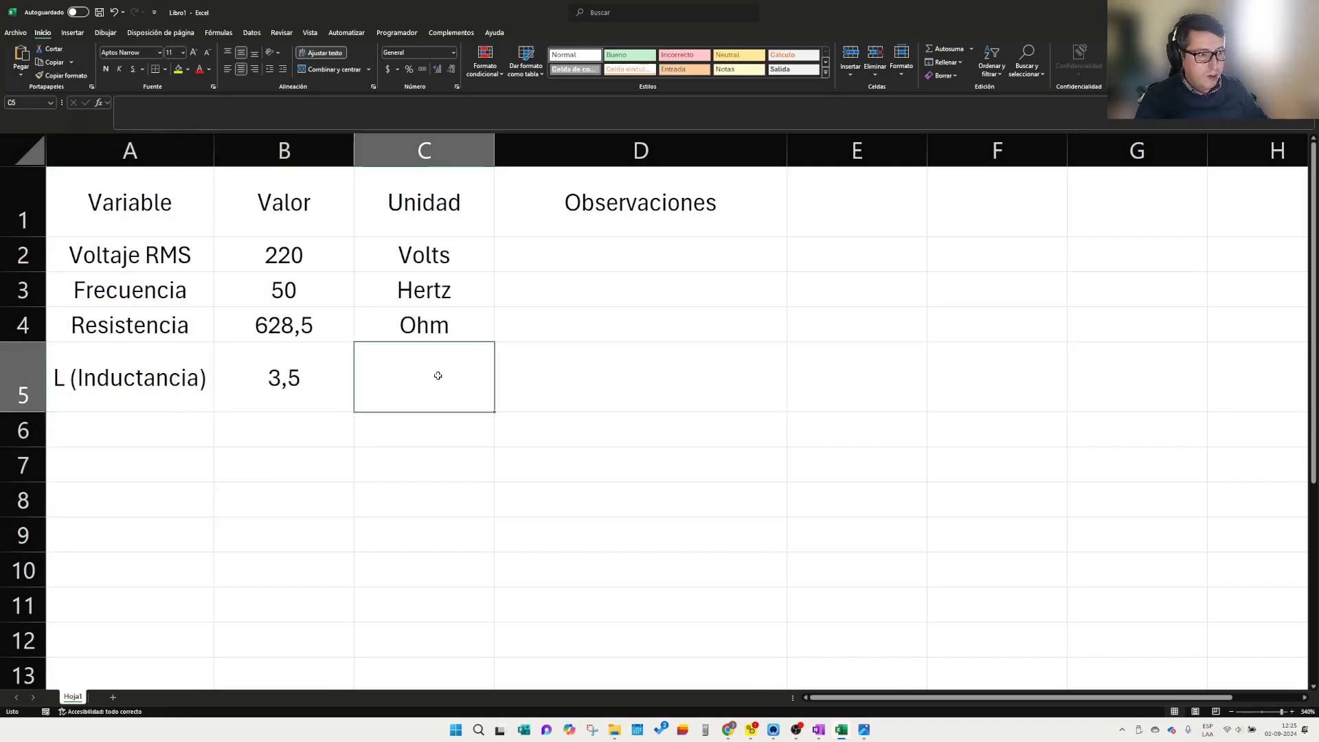
{"action": "double_click", "coordinate": [33, 413]}
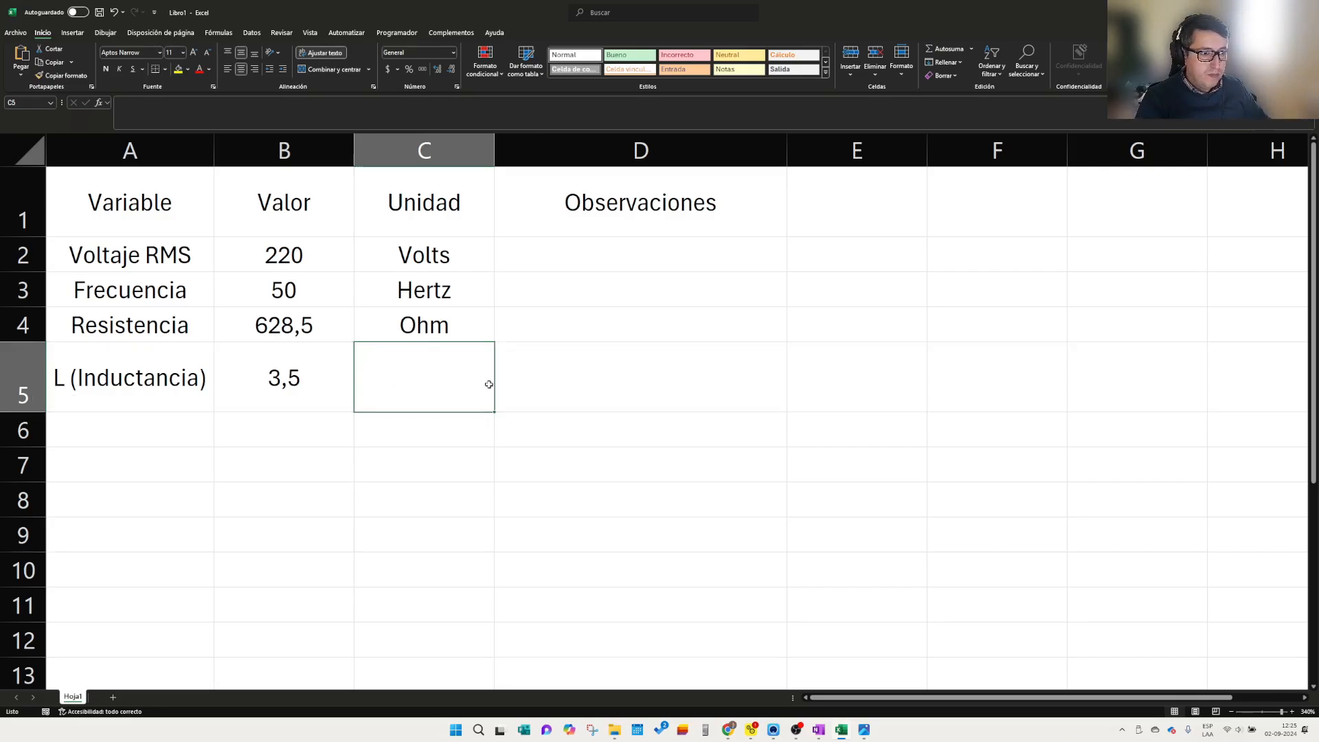
{"action": "type", "text": "Hernt"}
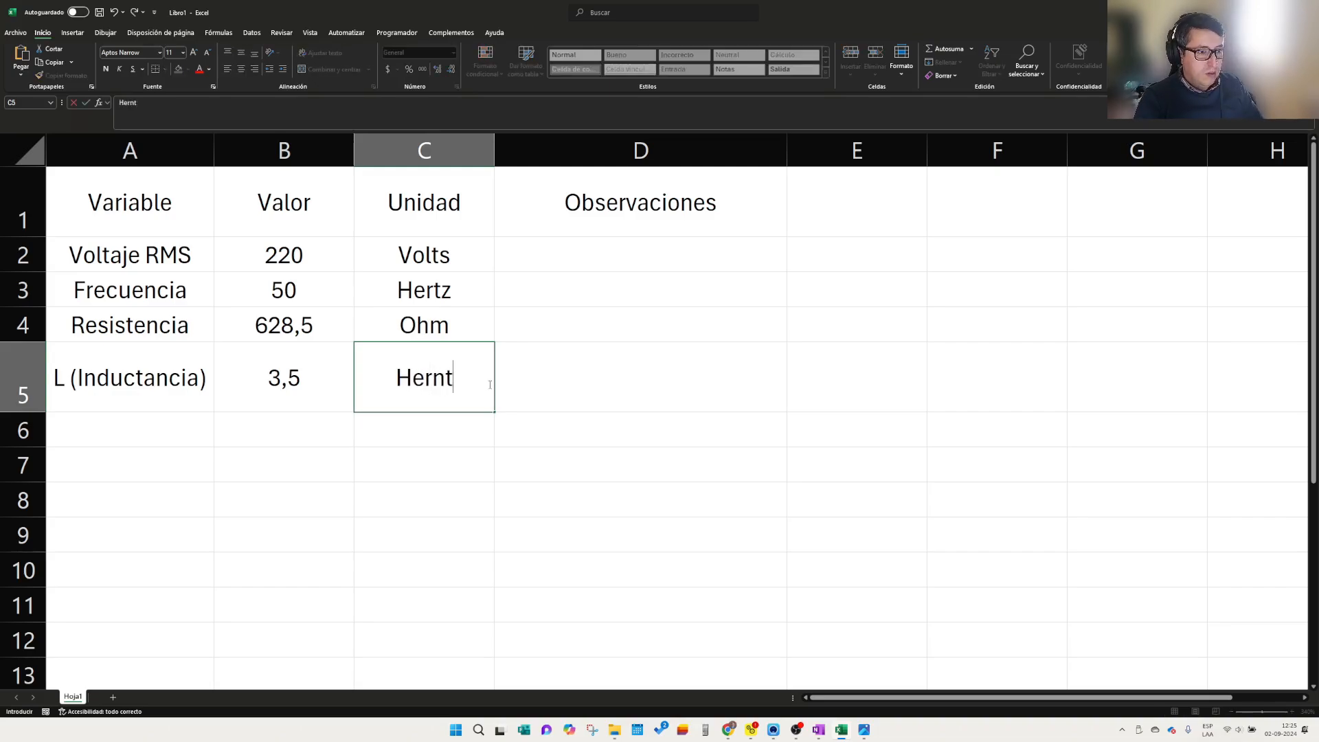
{"action": "key", "text": "BackSpace"}
{"action": "key", "text": "BackSpace"}
{"action": "key", "text": "BackSpace"}
{"action": "type", "text": "nrios"}
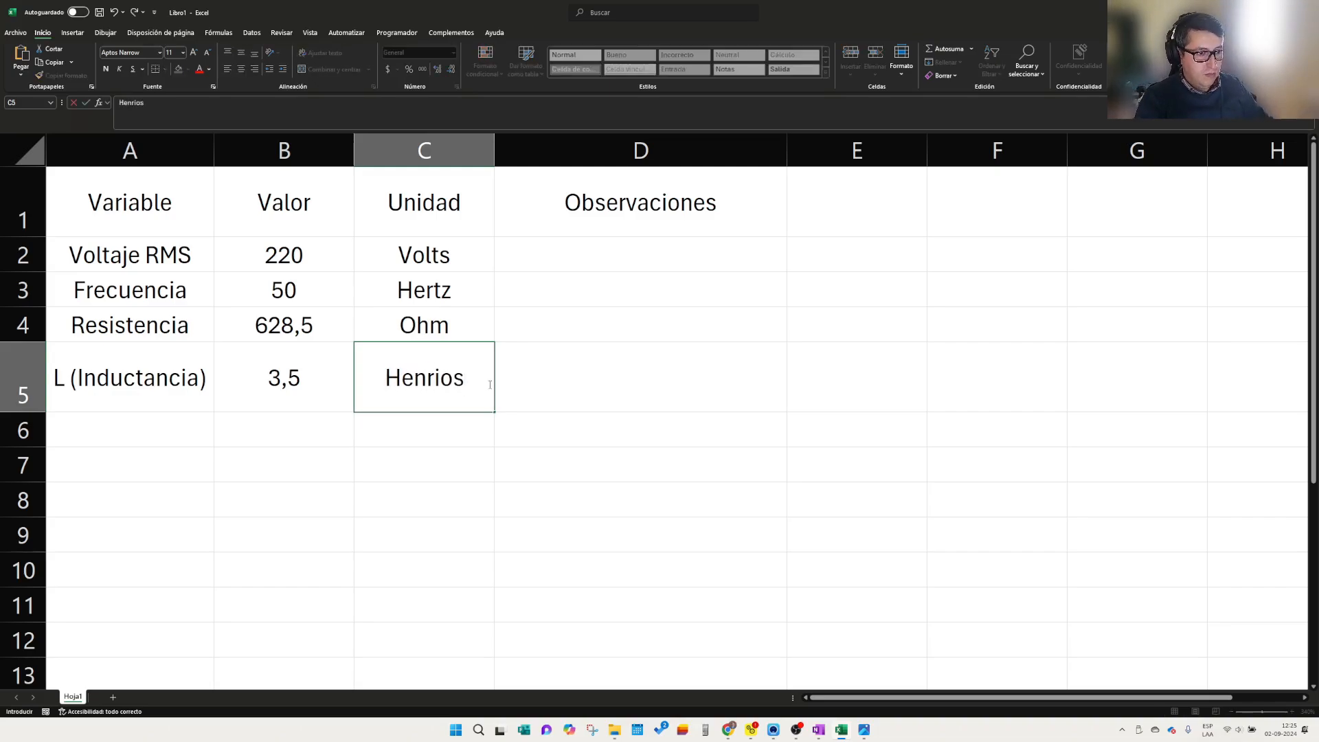
- Copy "Henrios" from C5 into the observations cell D5 and replace the unit in C5 with "H"
{"action": "left_click", "coordinate": [556, 374]}
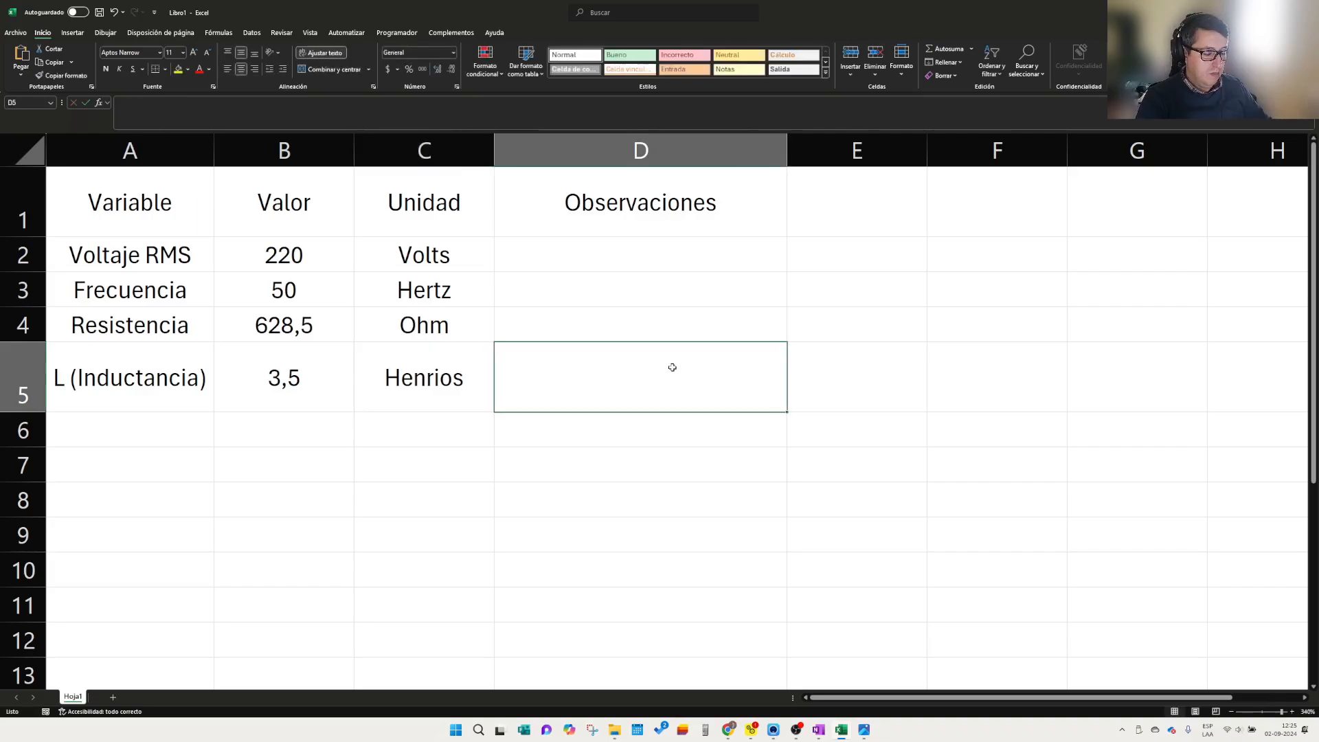
{"action": "type", "text": "H"}
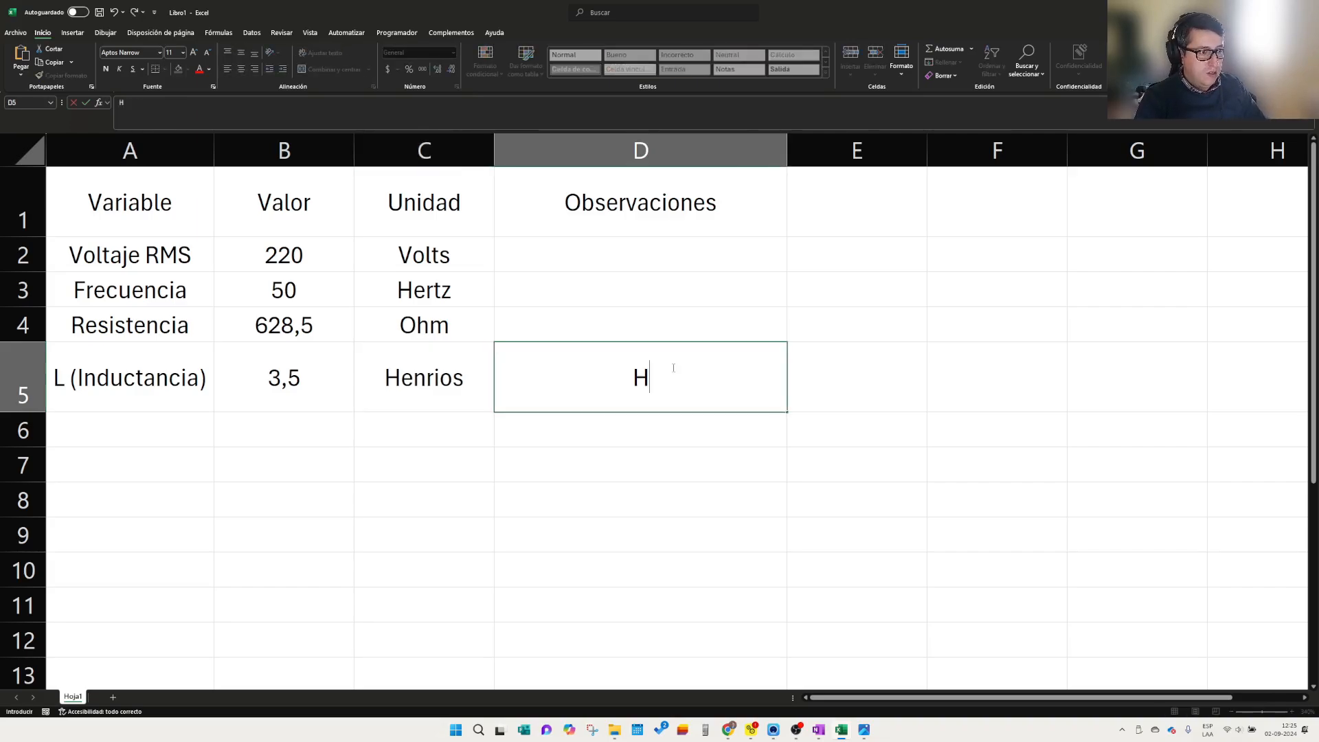
{"action": "left_click", "coordinate": [509, 498]}
{"action": "left_click", "coordinate": [443, 379]}
{"action": "key", "text": "ctrl+c"}
{"action": "left_click", "coordinate": [610, 388]}
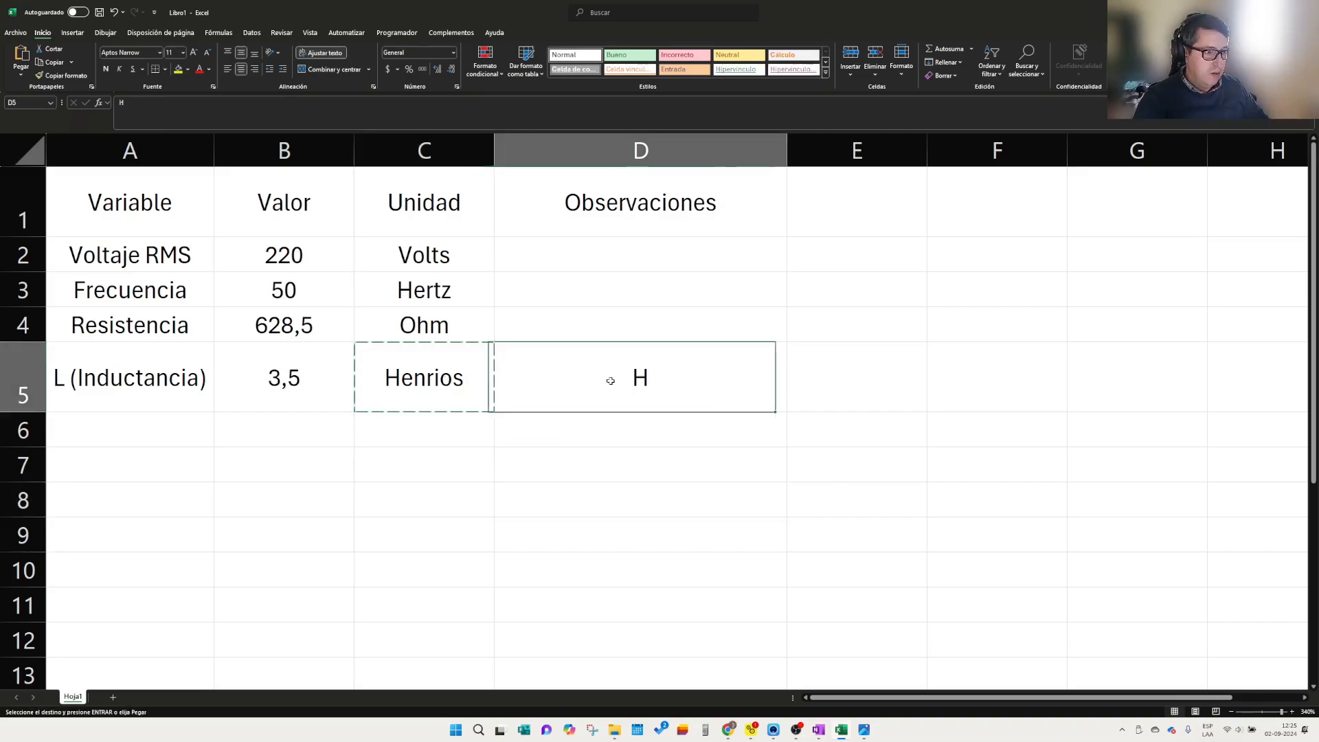
{"action": "key", "text": "ctrl+v"}
{"action": "left_click", "coordinate": [464, 380]}
{"action": "type", "text": "H"}
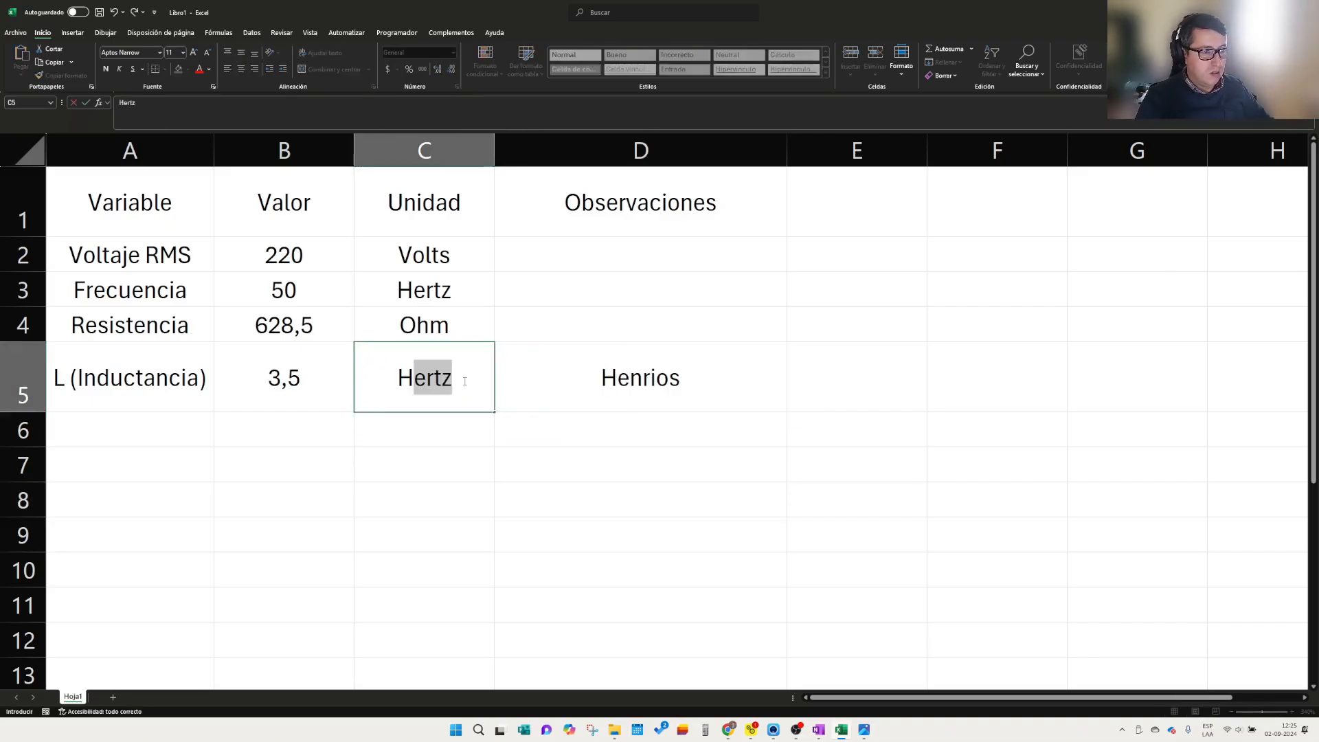
{"action": "key", "text": "Delete"}
{"action": "key", "text": "Return"}
- Enter the observation "Reactancia Inductiva" in cell D6
{"action": "left_click", "coordinate": [110, 431]}
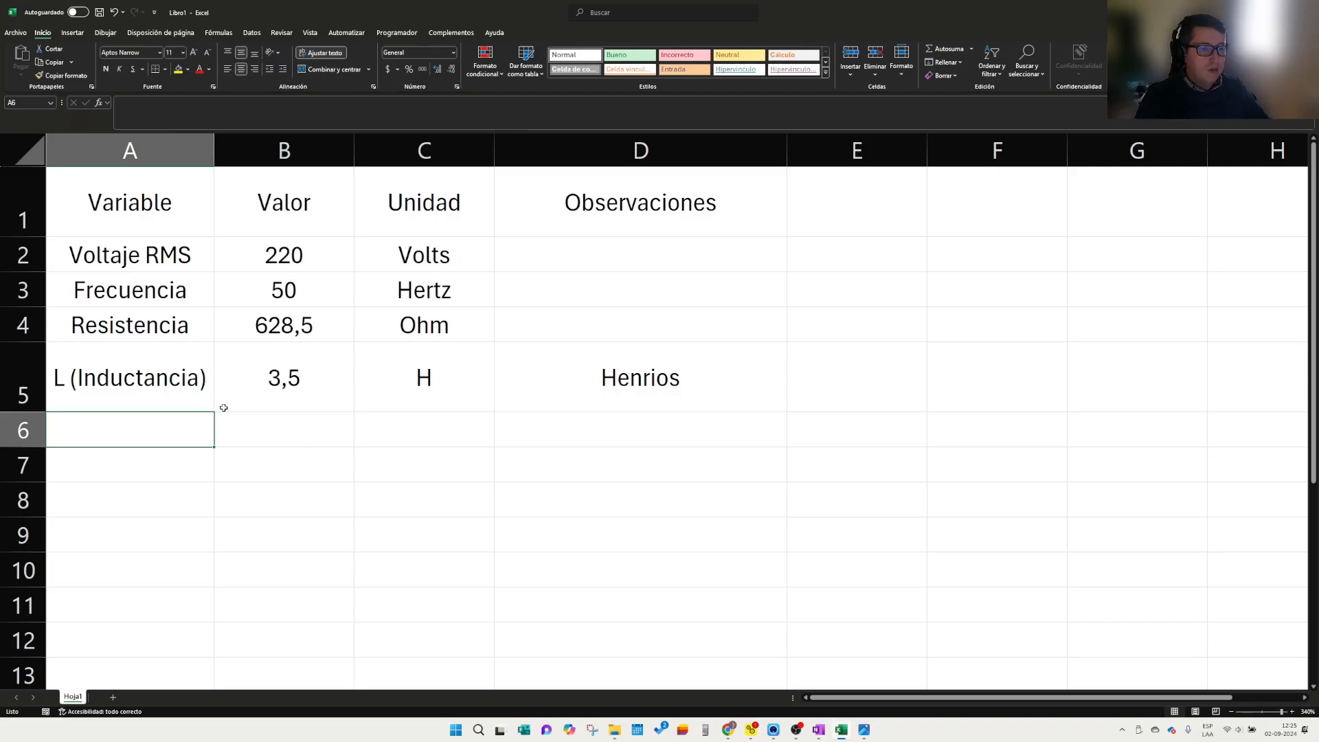
{"action": "left_click", "coordinate": [620, 434]}
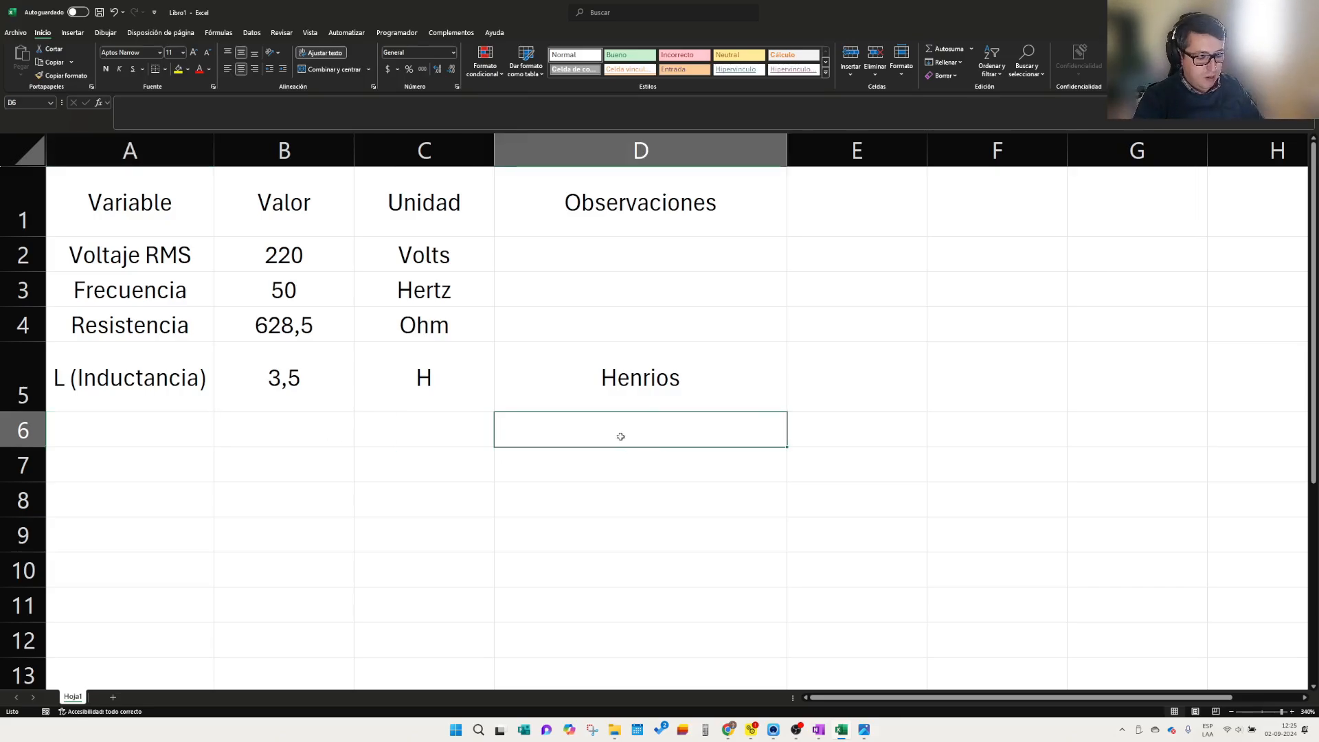
{"action": "type", "text": "Reacti"}
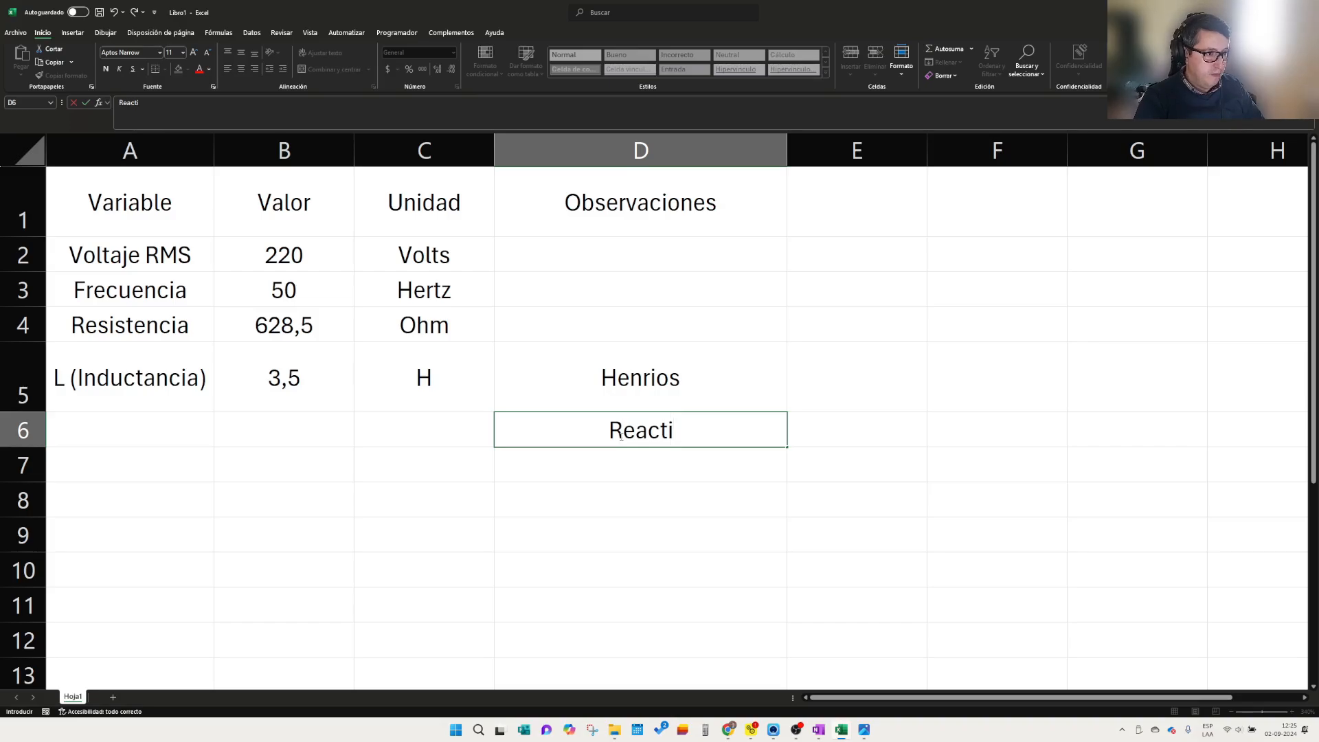
{"action": "key", "text": "BackSpace"}
{"action": "type", "text": "ancia Indu"}
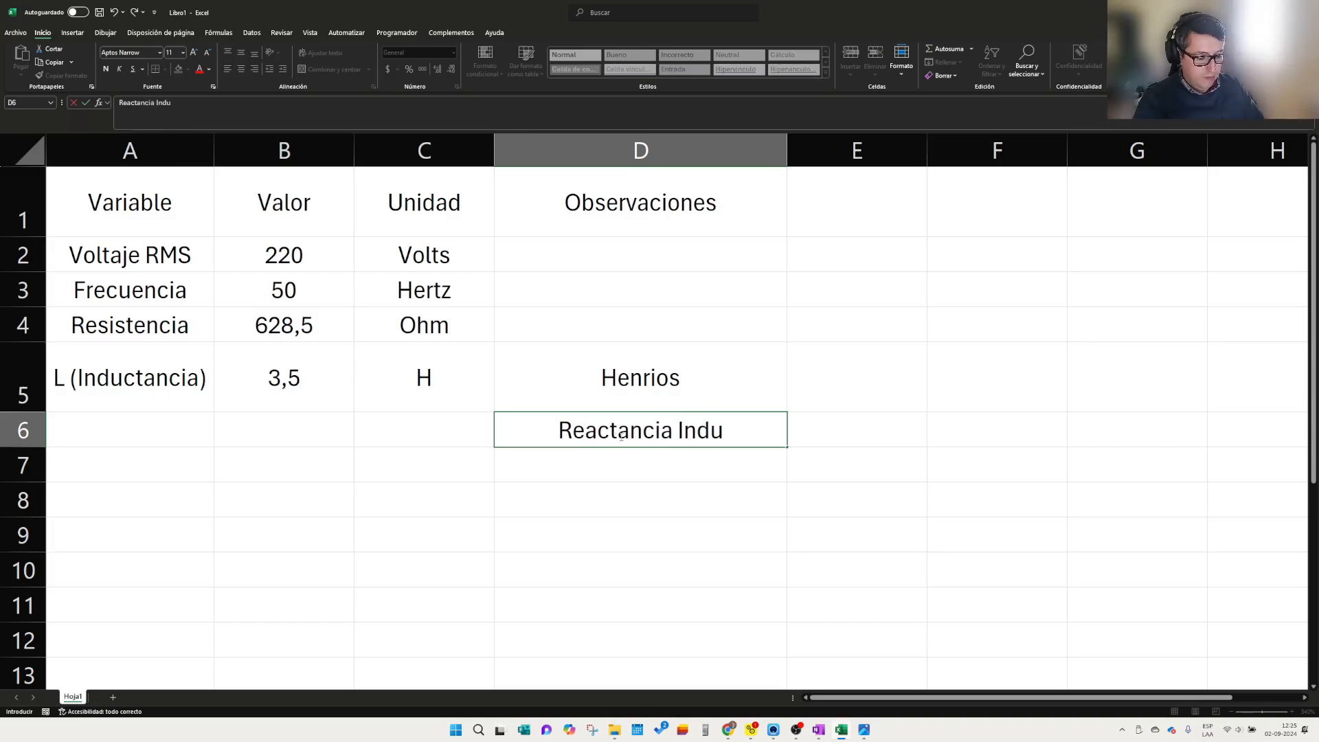
{"action": "type", "text": "ctivb"}
{"action": "key", "text": "BackSpace"}
{"action": "type", "text": "a"}
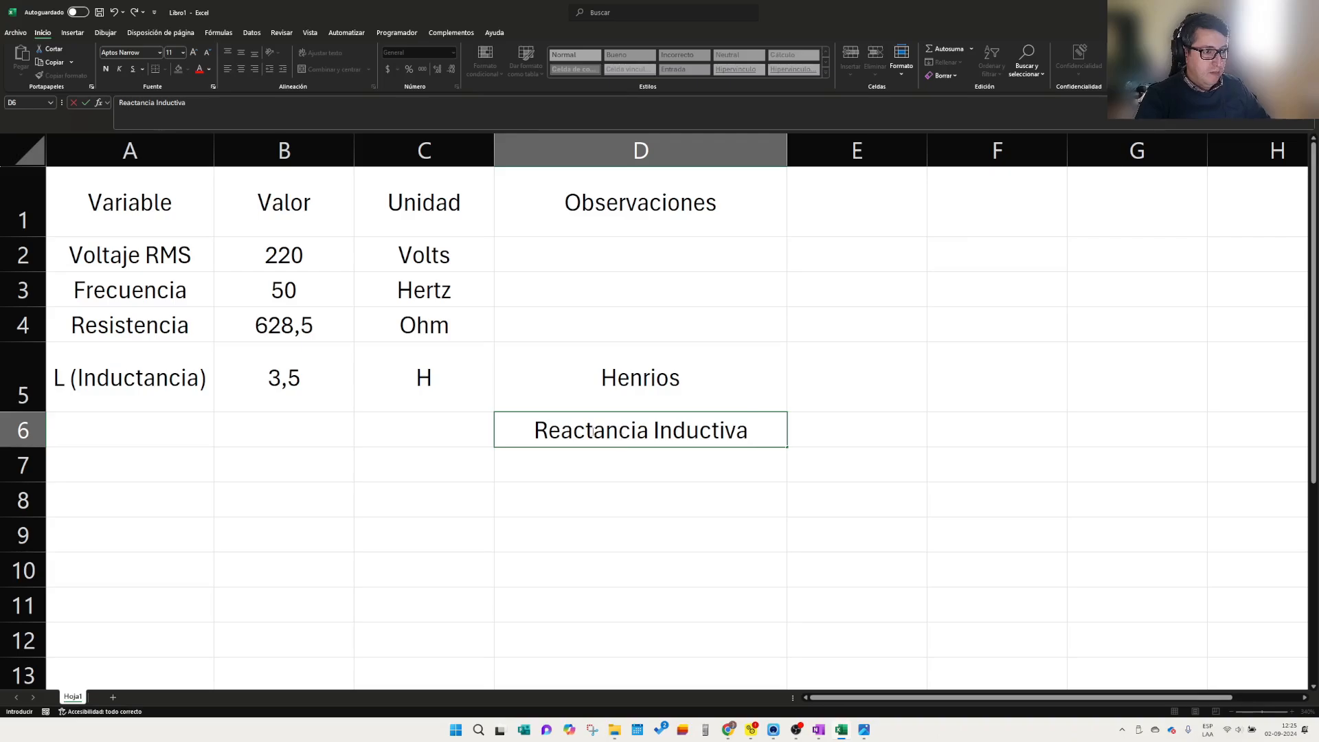
- Enter the unit "Ohm" for the inductive reactance in cell C6 and return to cell A6
{"action": "left_click", "coordinate": [431, 428]}
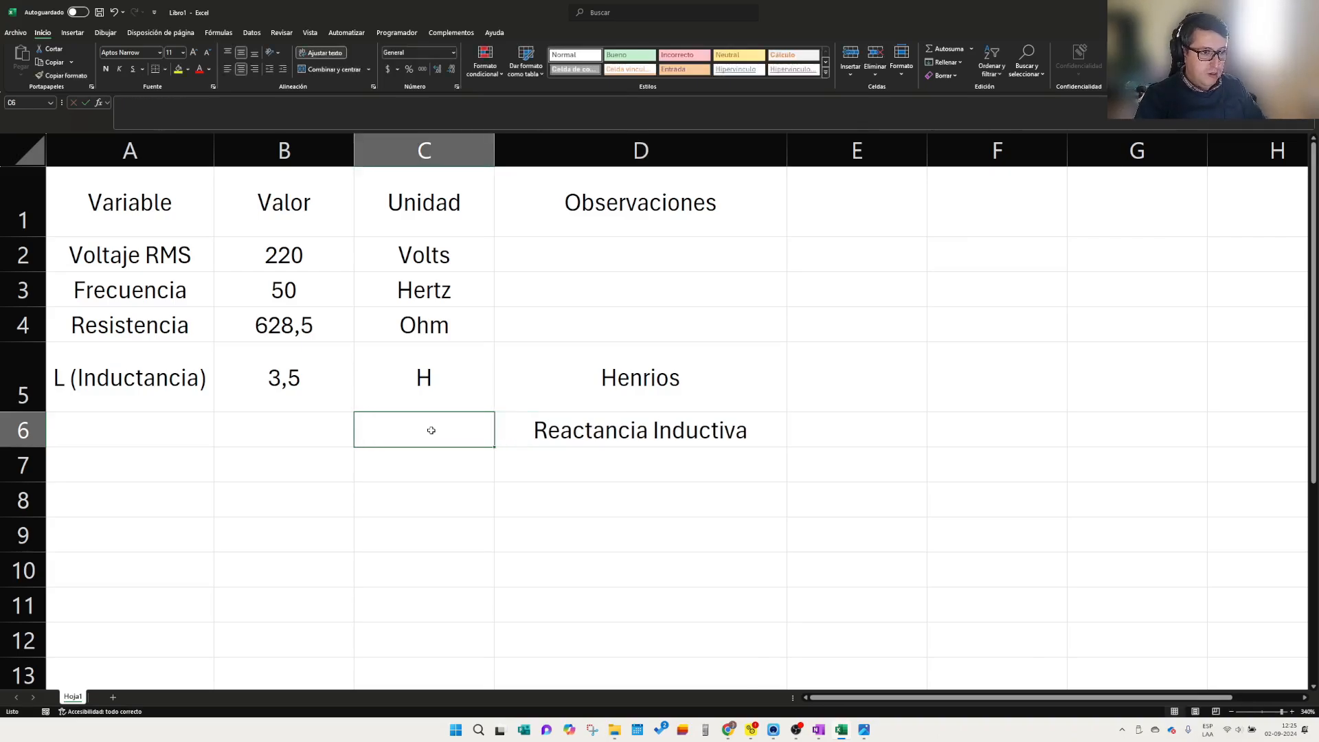
{"action": "type", "text": "Oh"}
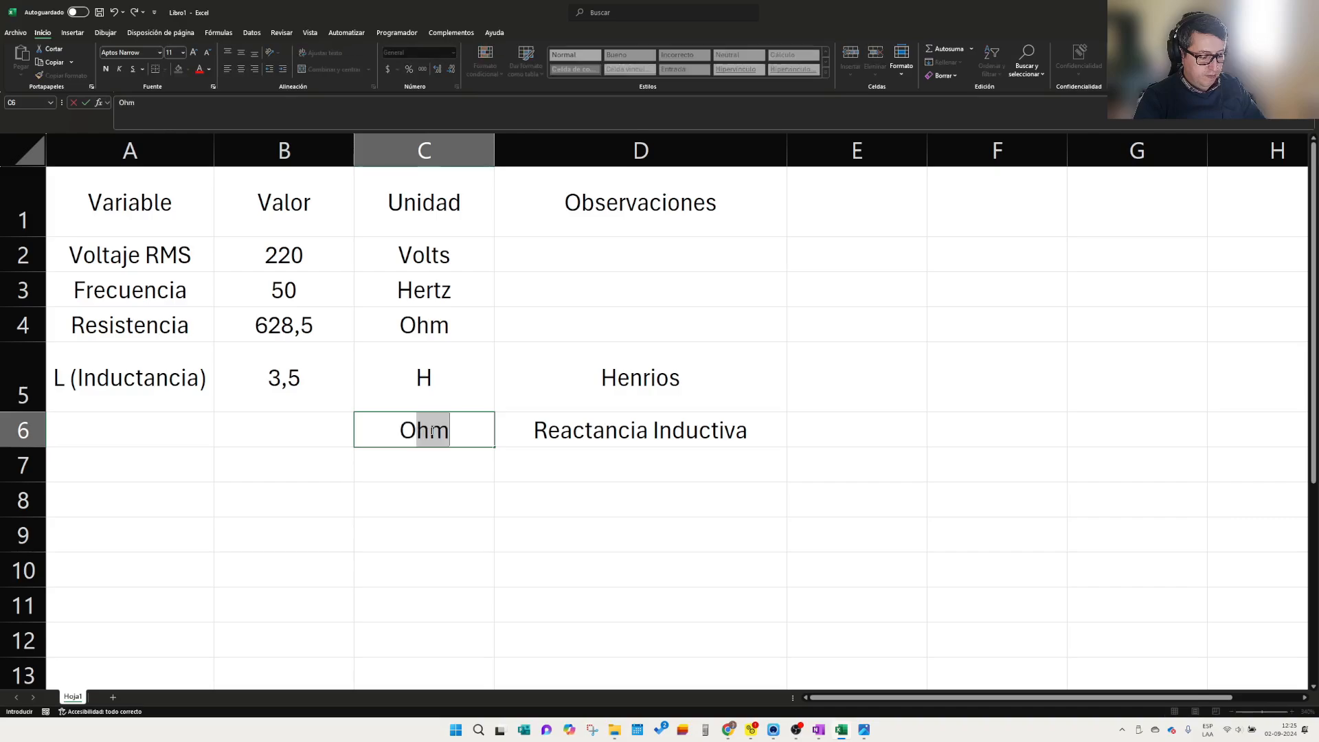
{"action": "type", "text": "m"}
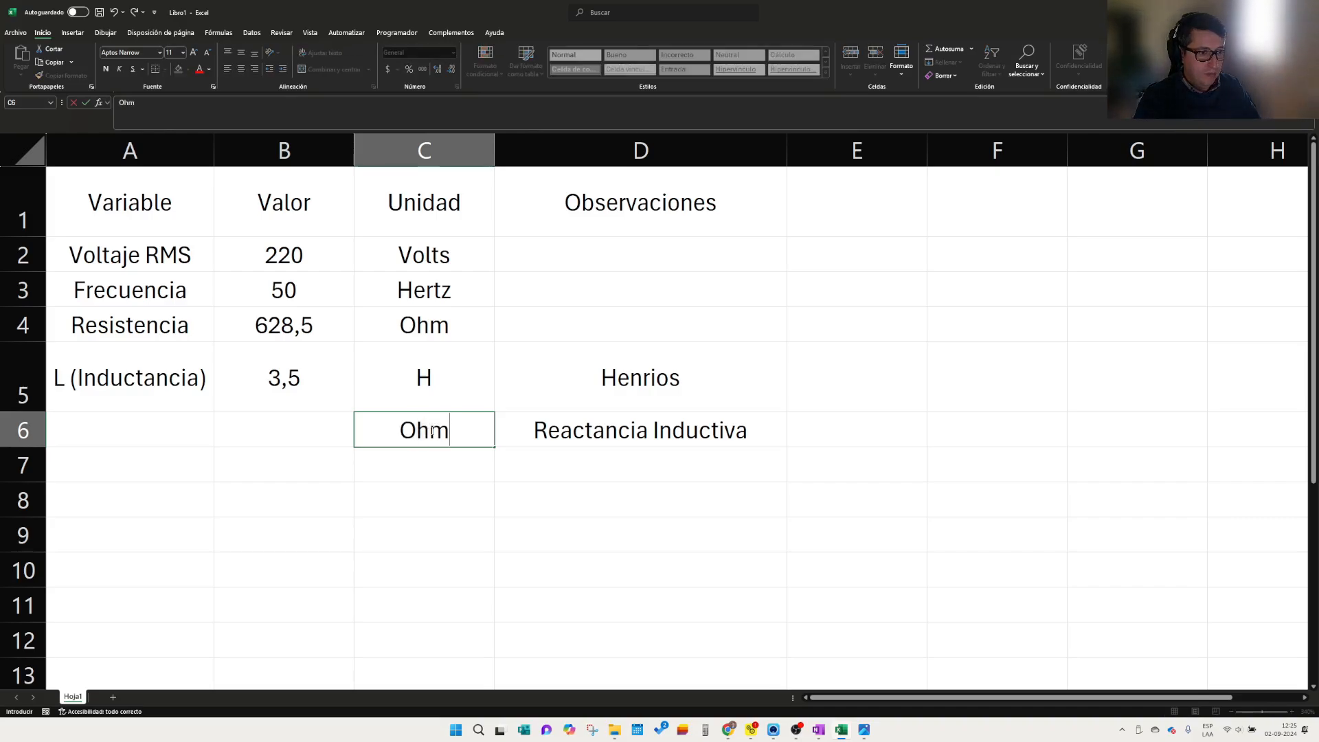
{"action": "key", "text": "Return"}
{"action": "key", "text": "Up"}
{"action": "key", "text": "Left"}
{"action": "key", "text": "Left"}
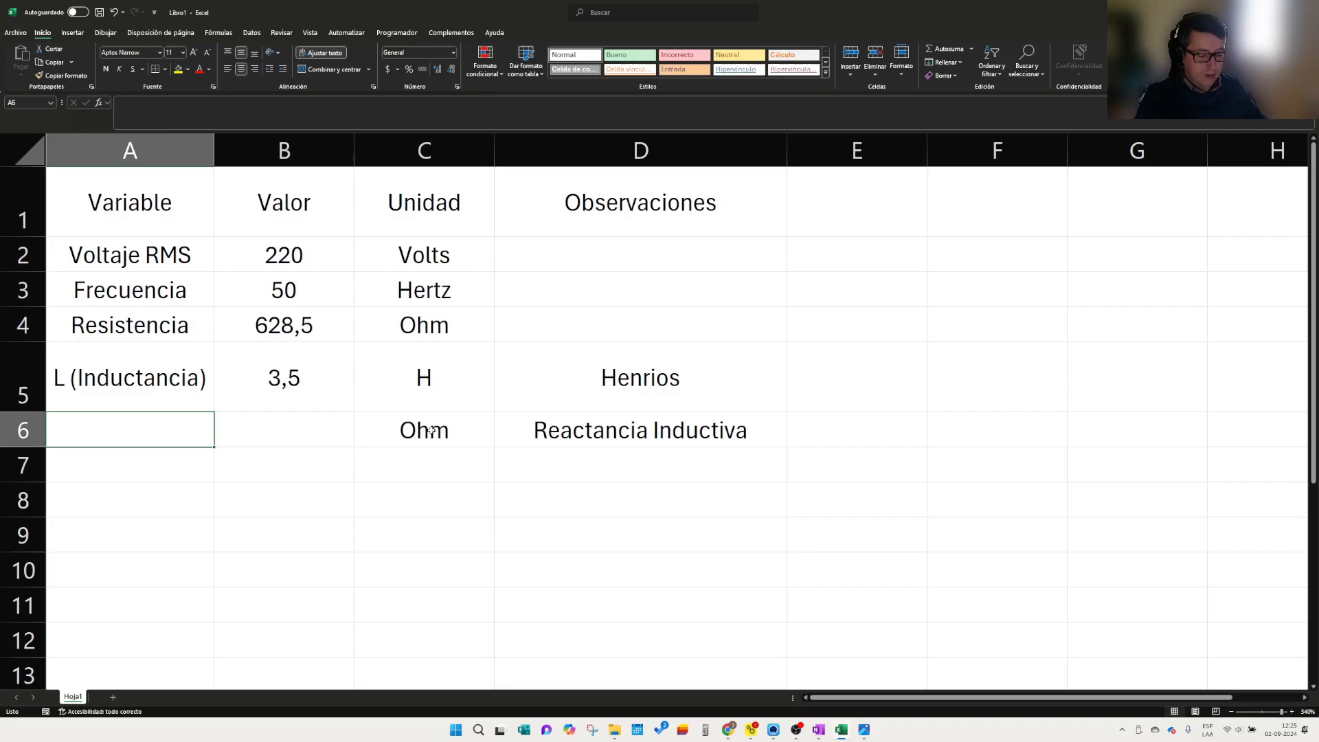
- Enter the variable name "XL" in cell A6 with the L formatted as a subscript
{"action": "type", "text": "Xl"}
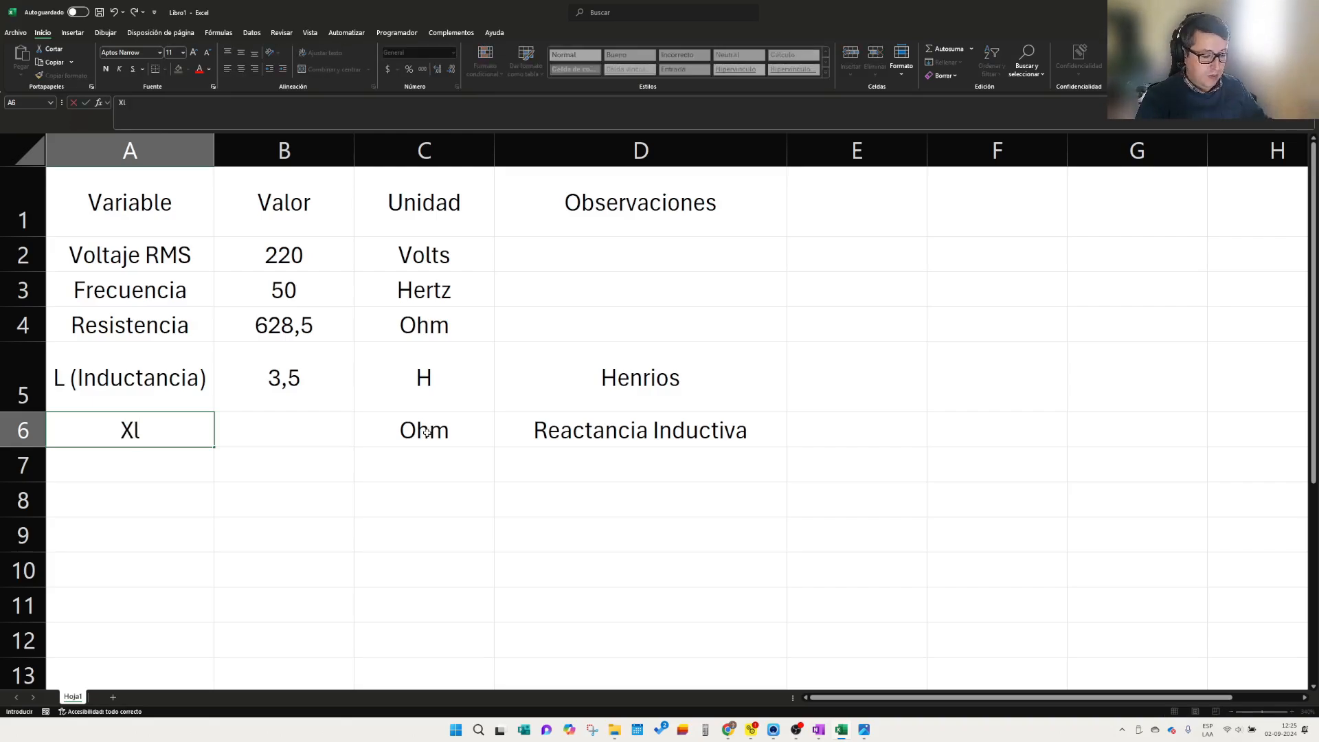
{"action": "key", "text": "BackSpace"}
{"action": "type", "text": "L"}
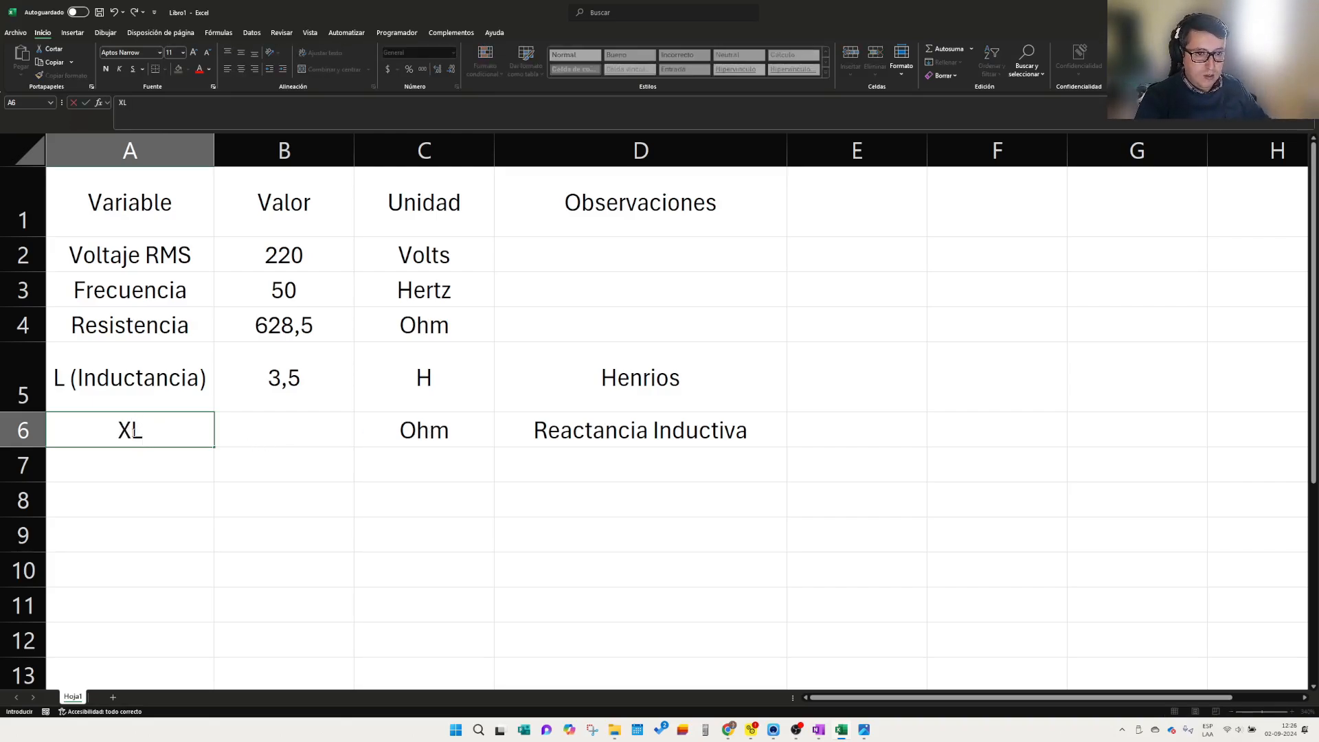
{"action": "left_click_drag", "start_coordinate": [133, 431], "coordinate": [143, 430]}
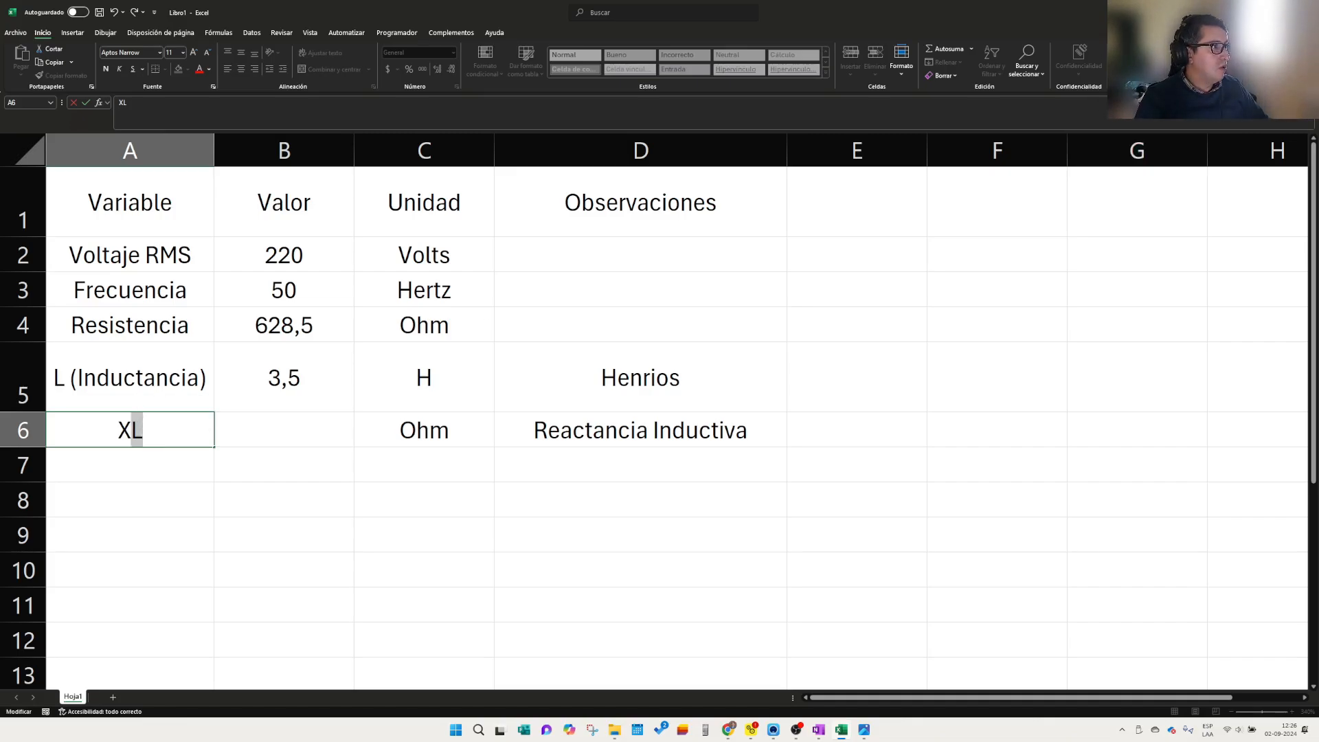
{"action": "key", "text": "Return"}
{"action": "left_click", "coordinate": [138, 501]}
- Calculate the inductive reactance in cell B6 with the formula +2*pi()*B3*B5
{"action": "left_click", "coordinate": [260, 432]}
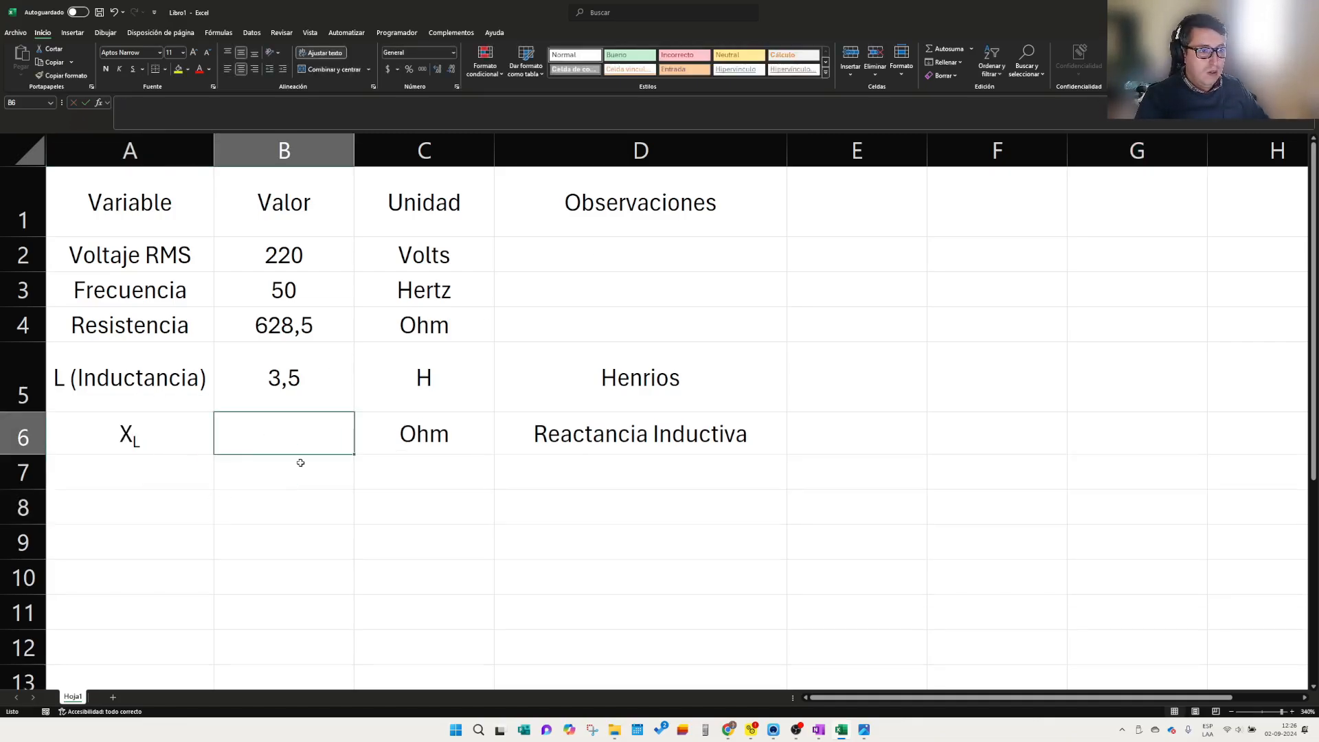
{"action": "type", "text": "+"}
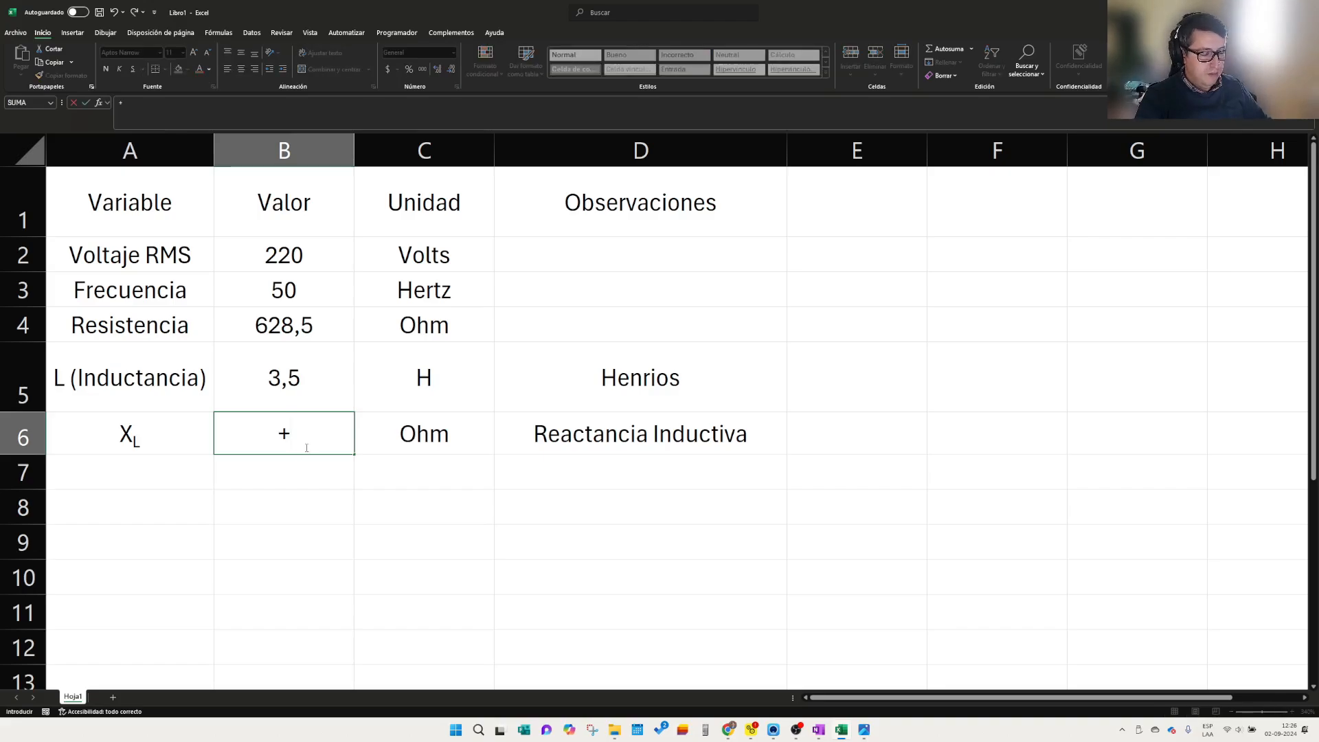
{"action": "type", "text": "2*p"}
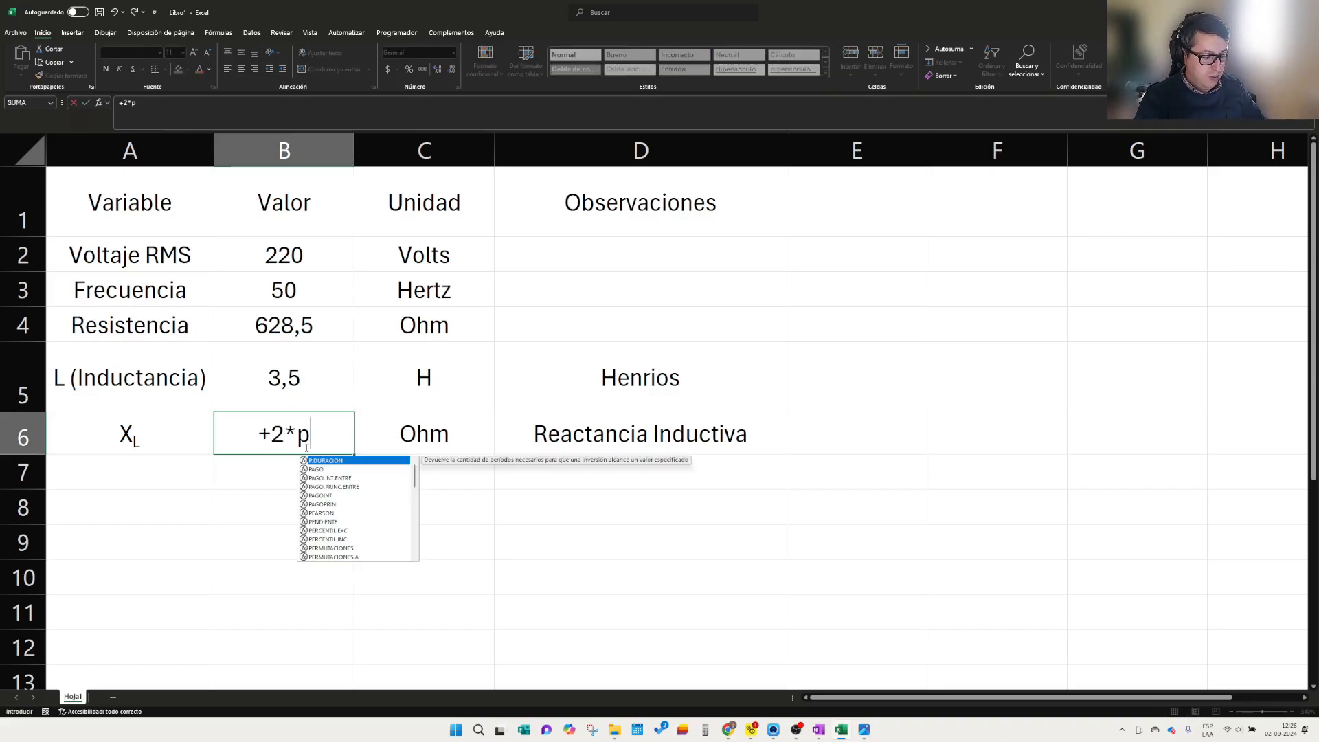
{"action": "type", "text": "i()*"}
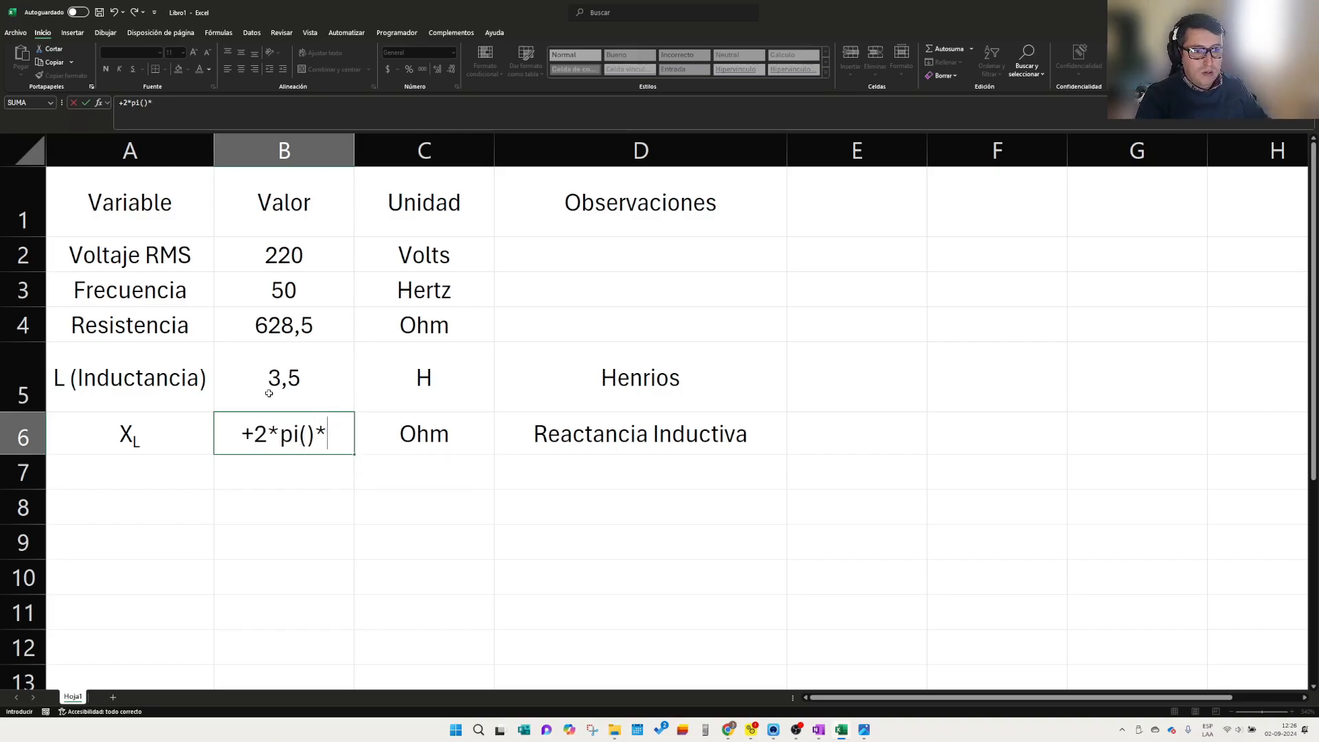
{"action": "left_click", "coordinate": [281, 293]}
{"action": "type", "text": "*"}
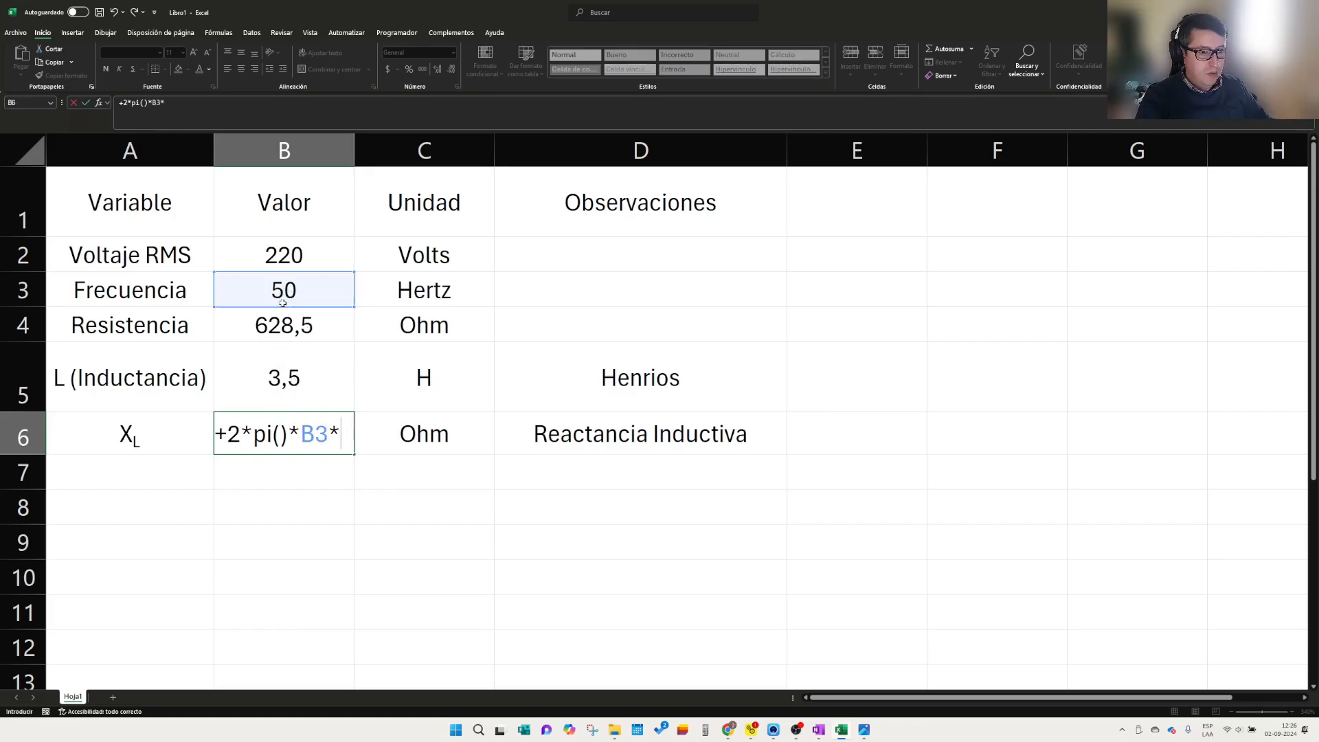
{"action": "left_click", "coordinate": [294, 377]}
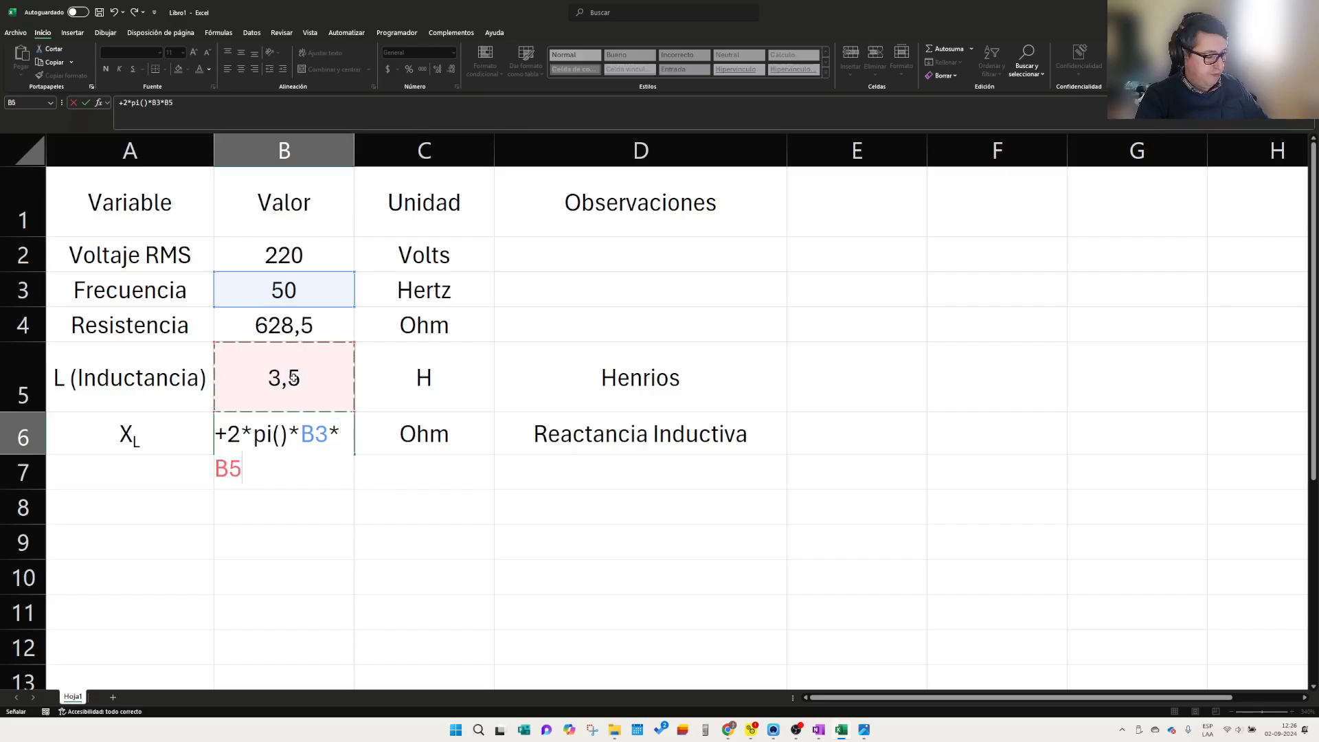
{"action": "key", "text": "Return"}
- Reduce the inductive reactance value in cell B6 to one decimal place
{"action": "left_click", "coordinate": [285, 451]}
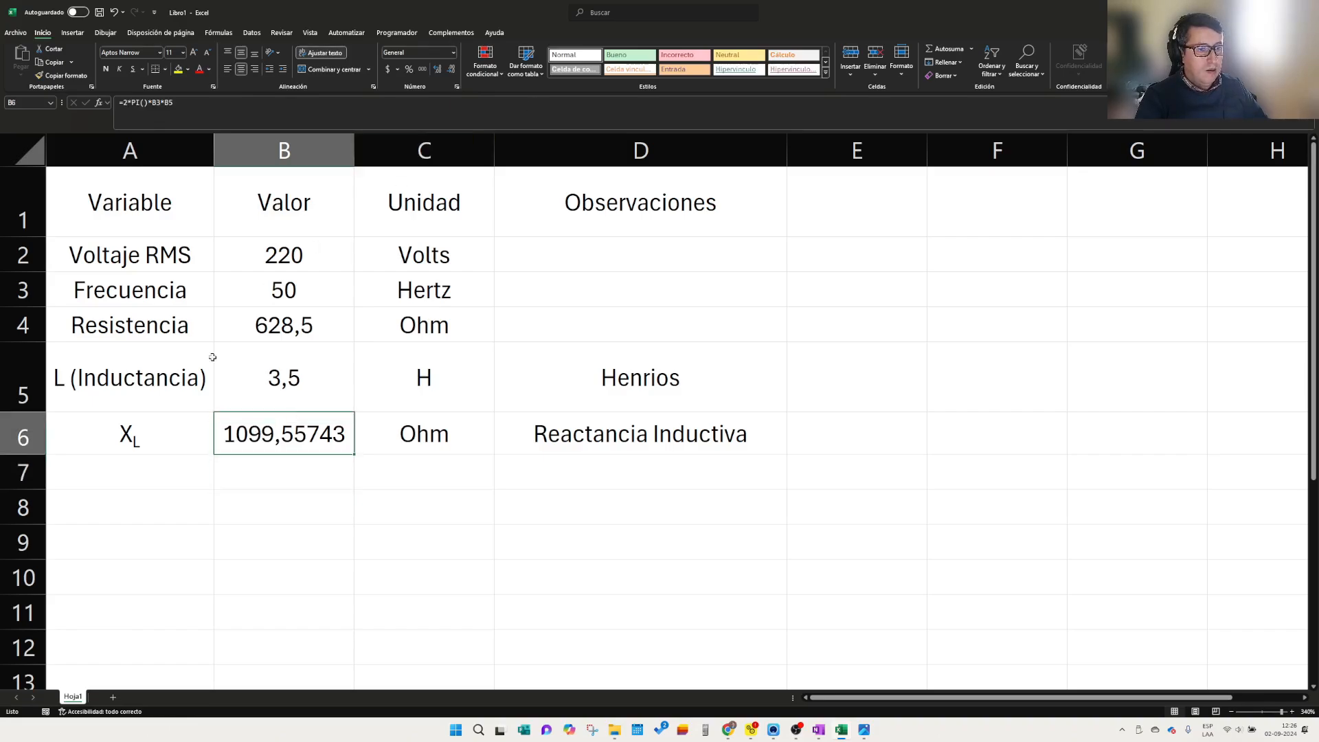
{"action": "left_click", "coordinate": [451, 72]}
{"action": "left_click", "coordinate": [450, 71]}
{"action": "left_click", "coordinate": [450, 71]}
{"action": "left_click", "coordinate": [450, 71]}
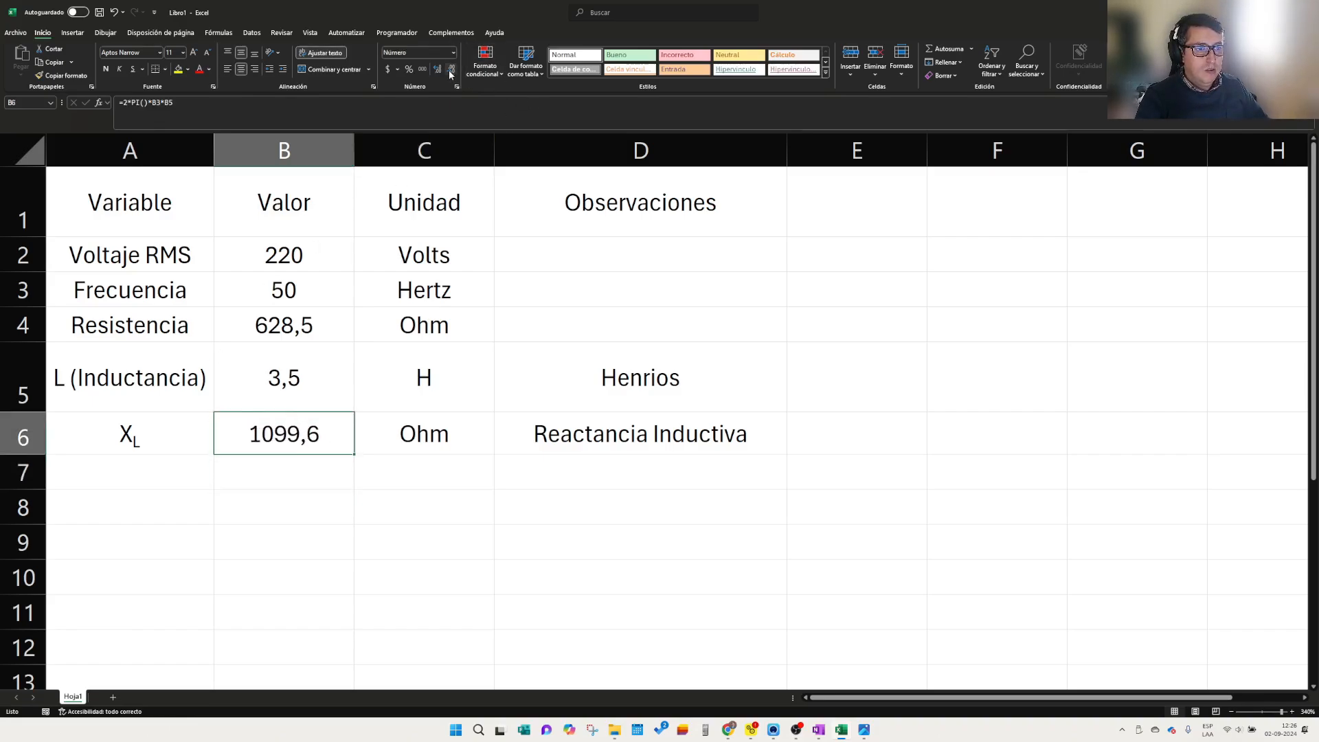
- Enter the observation "Expresión Rectangular" in cell D7
{"action": "left_click", "coordinate": [135, 463]}
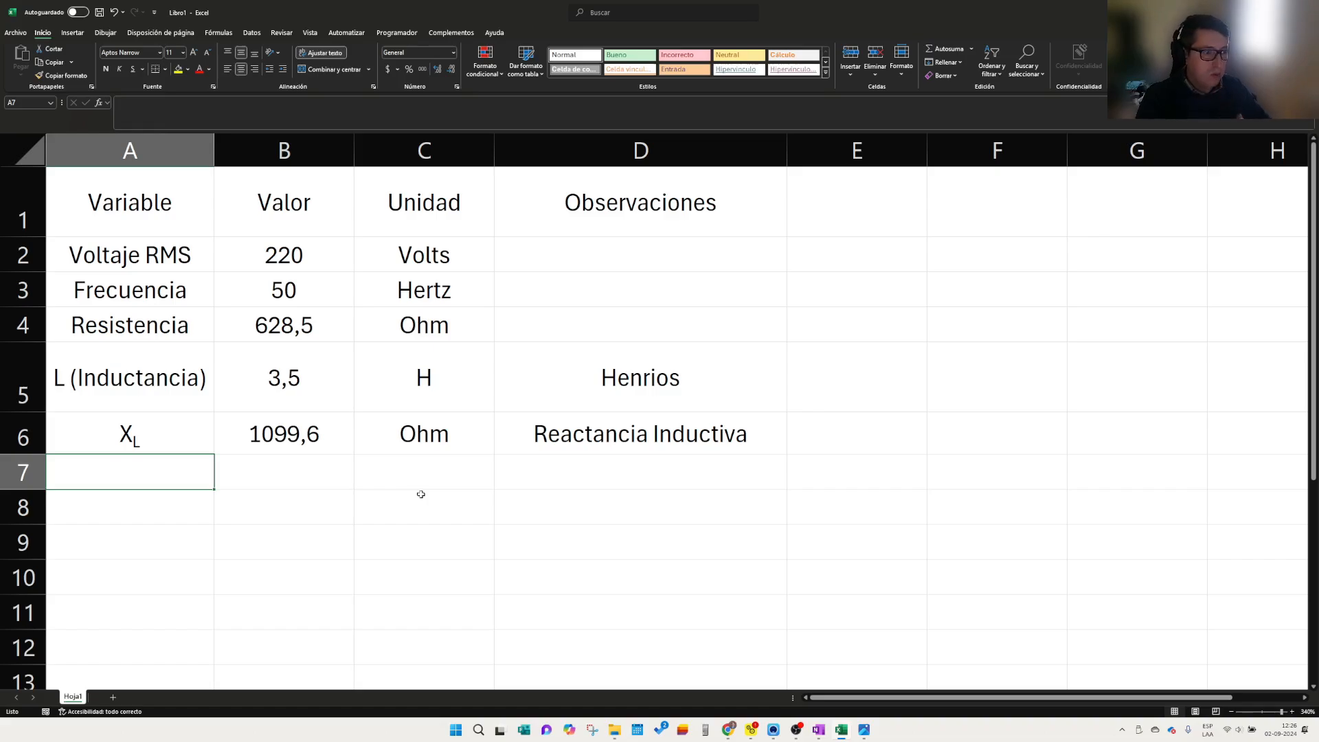
{"action": "left_click", "coordinate": [574, 477]}
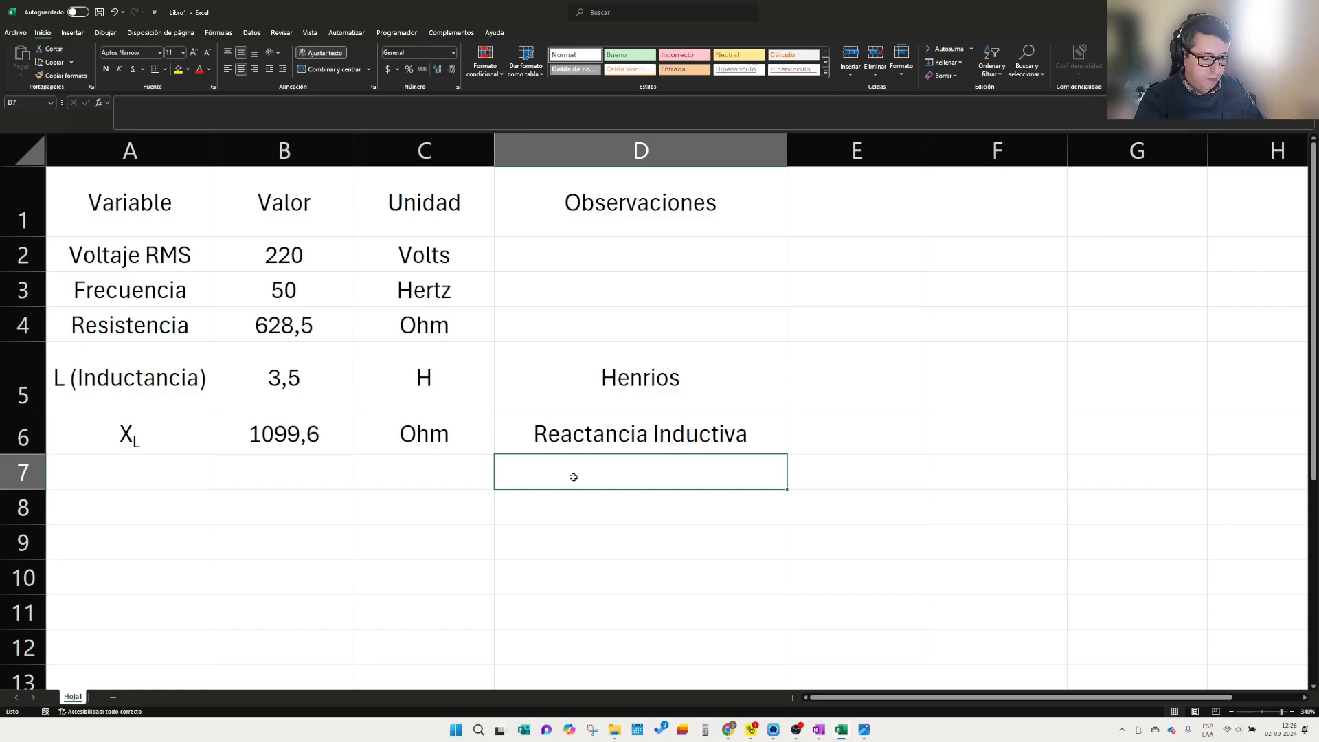
{"action": "type", "text": "Expresión "}
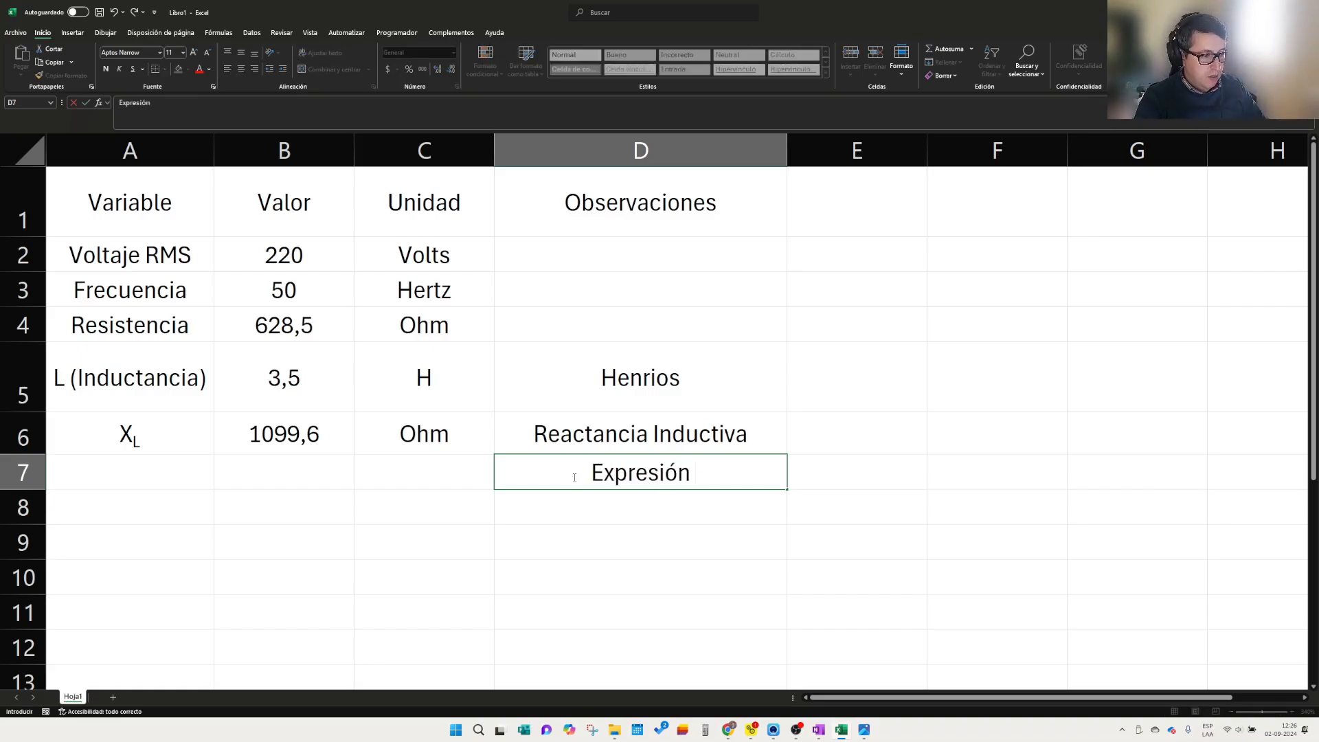
{"action": "type", "text": "Rectangular"}
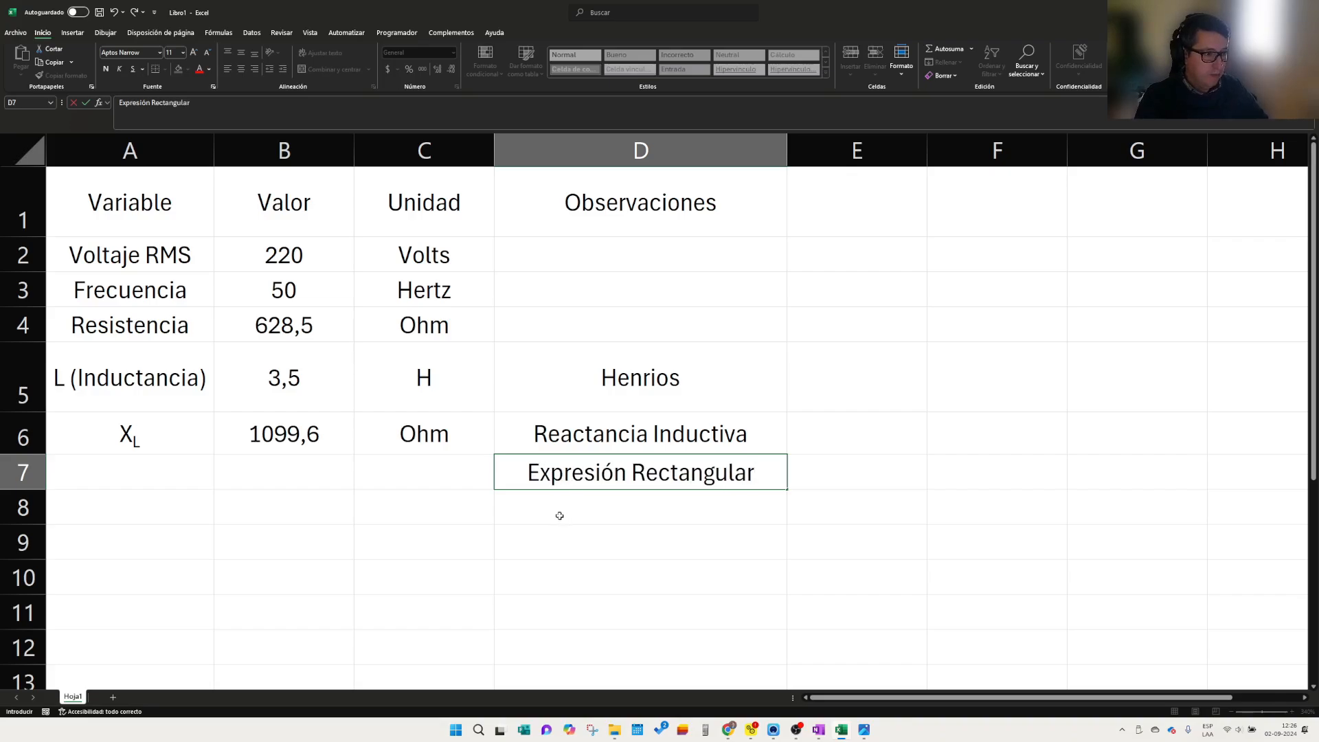
{"action": "key", "text": "Return"}
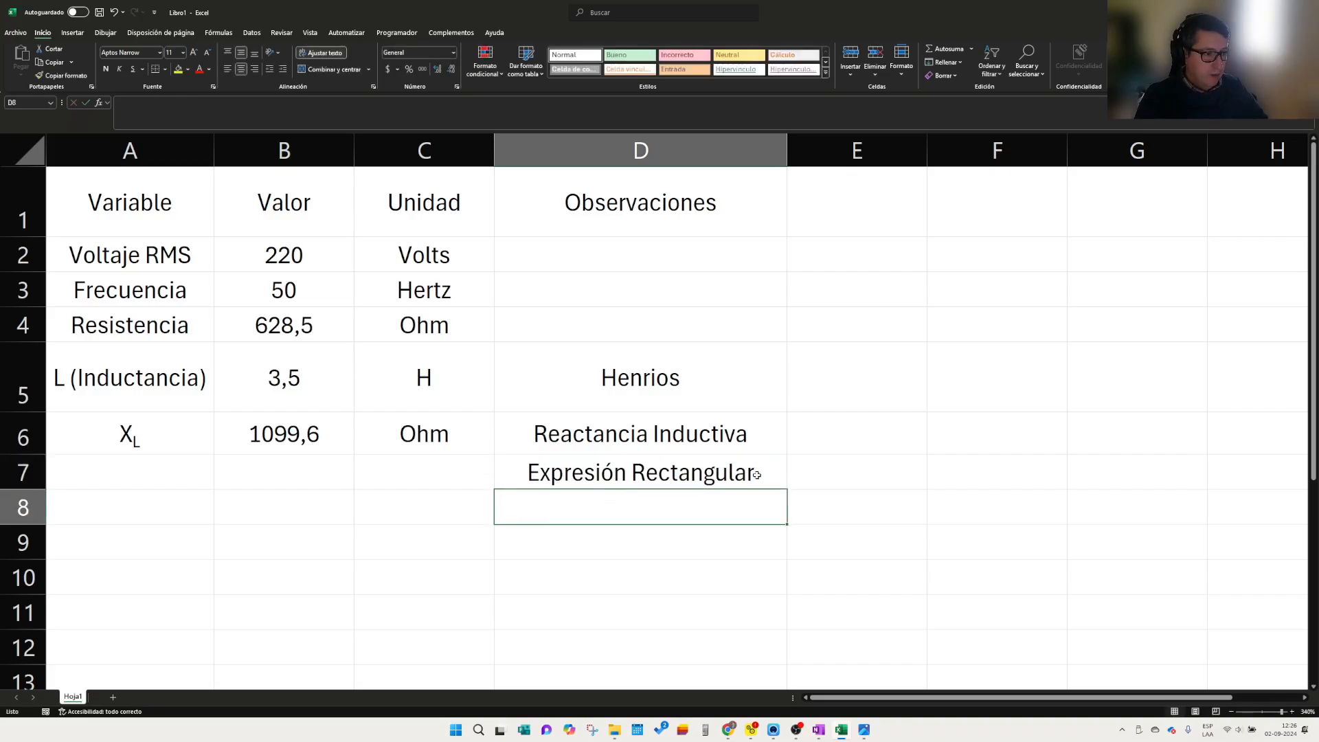
- Copy the observation in D7 into cell D8
{"action": "left_click", "coordinate": [523, 472]}
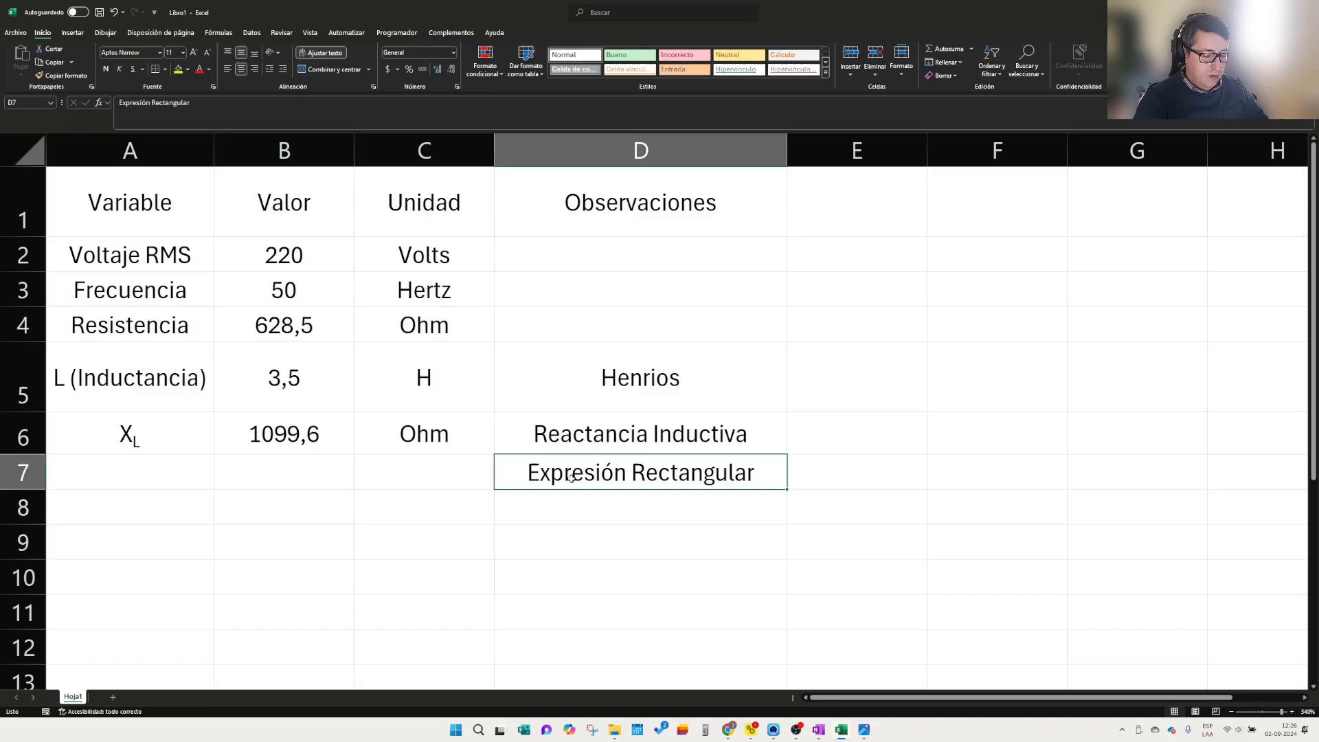
{"action": "key", "text": "ctrl+c"}
{"action": "left_click", "coordinate": [584, 511]}
{"action": "key", "text": "ctrl+v"}
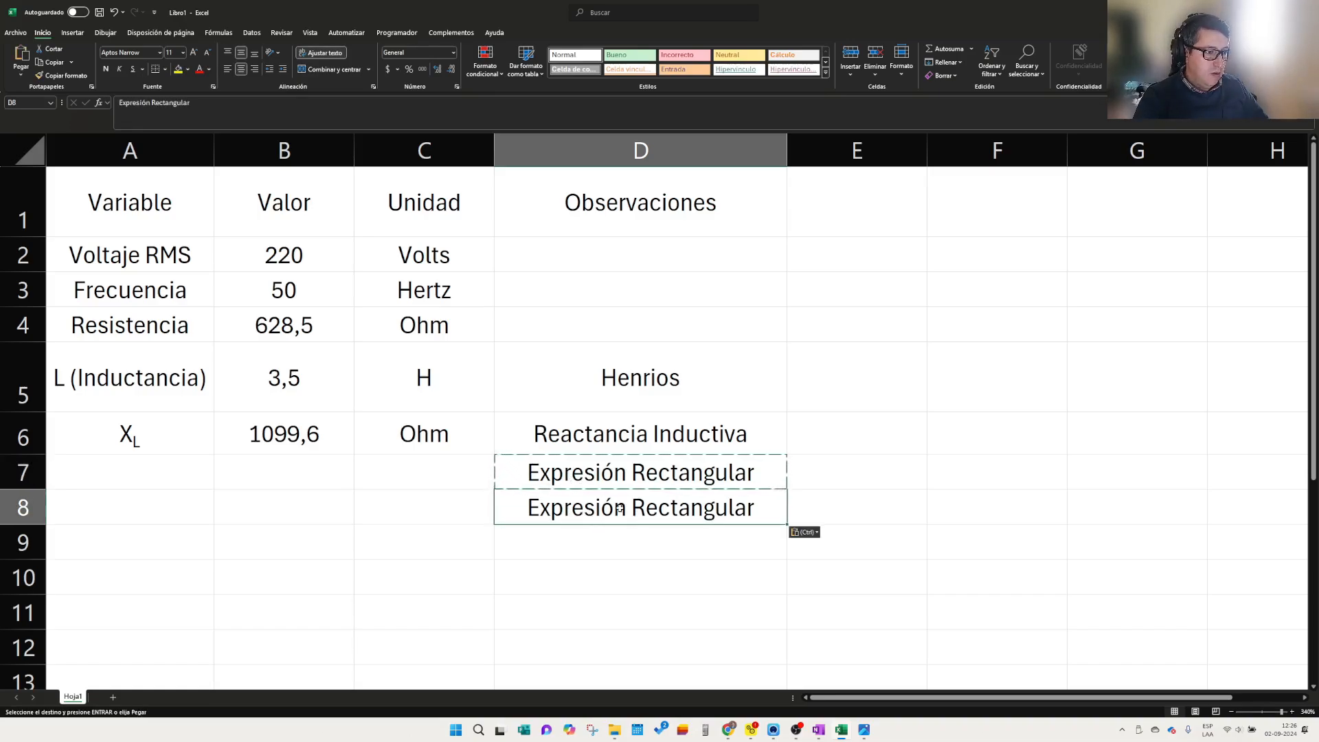
{"action": "key", "text": "Escape"}
- Insert "Parte Real" before the existing text in cell D7
{"action": "double_click", "coordinate": [520, 472]}
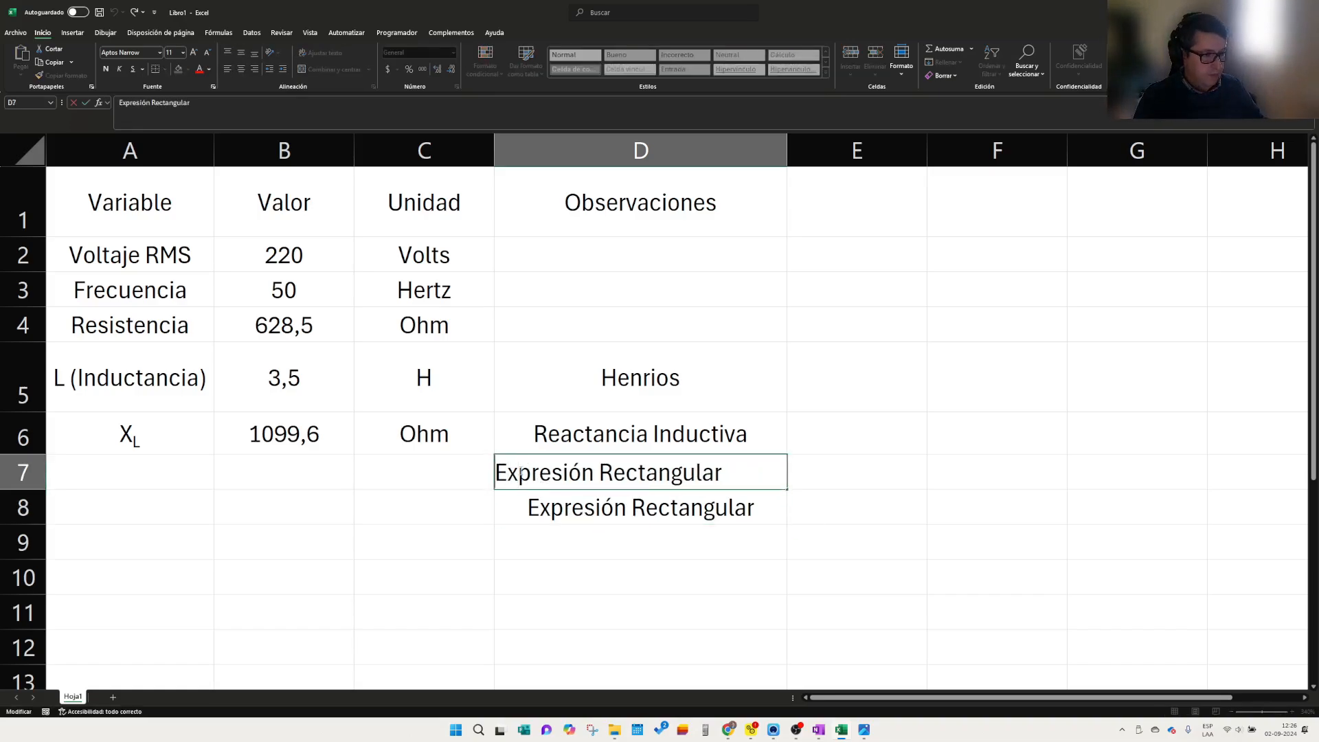
{"action": "type", "text": "Parte Real"}
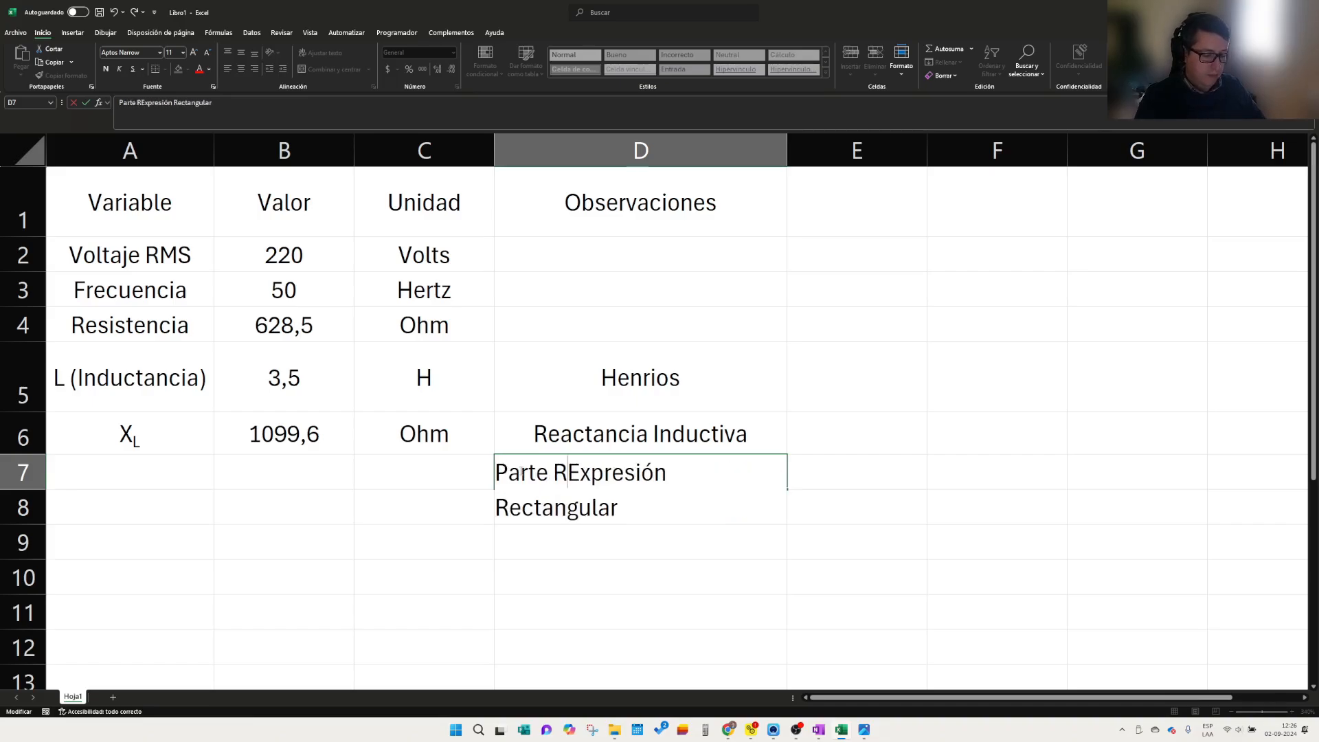
{"action": "key", "text": "Return"}
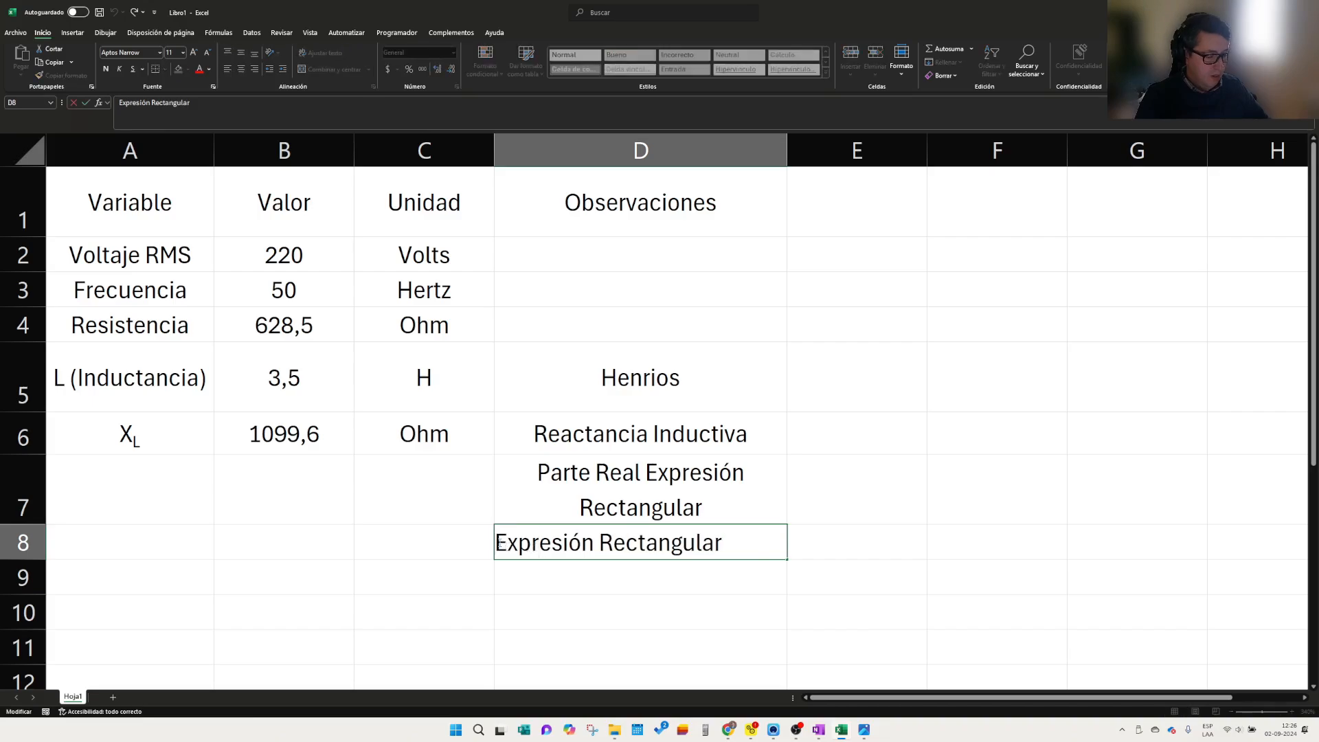
- Insert "Parte Imaginara" before the existing text in cell D8
{"action": "type", "text": "Parte "}
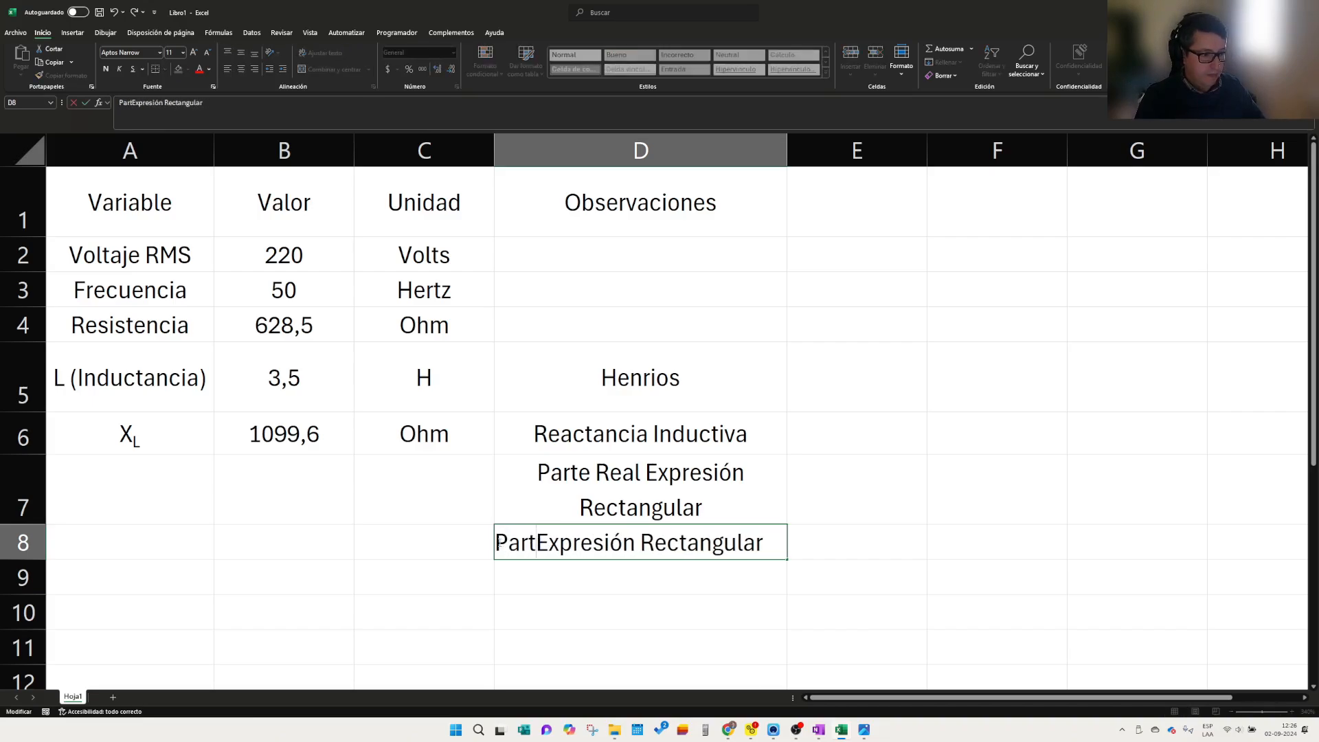
{"action": "type", "text": "Imaginara"}
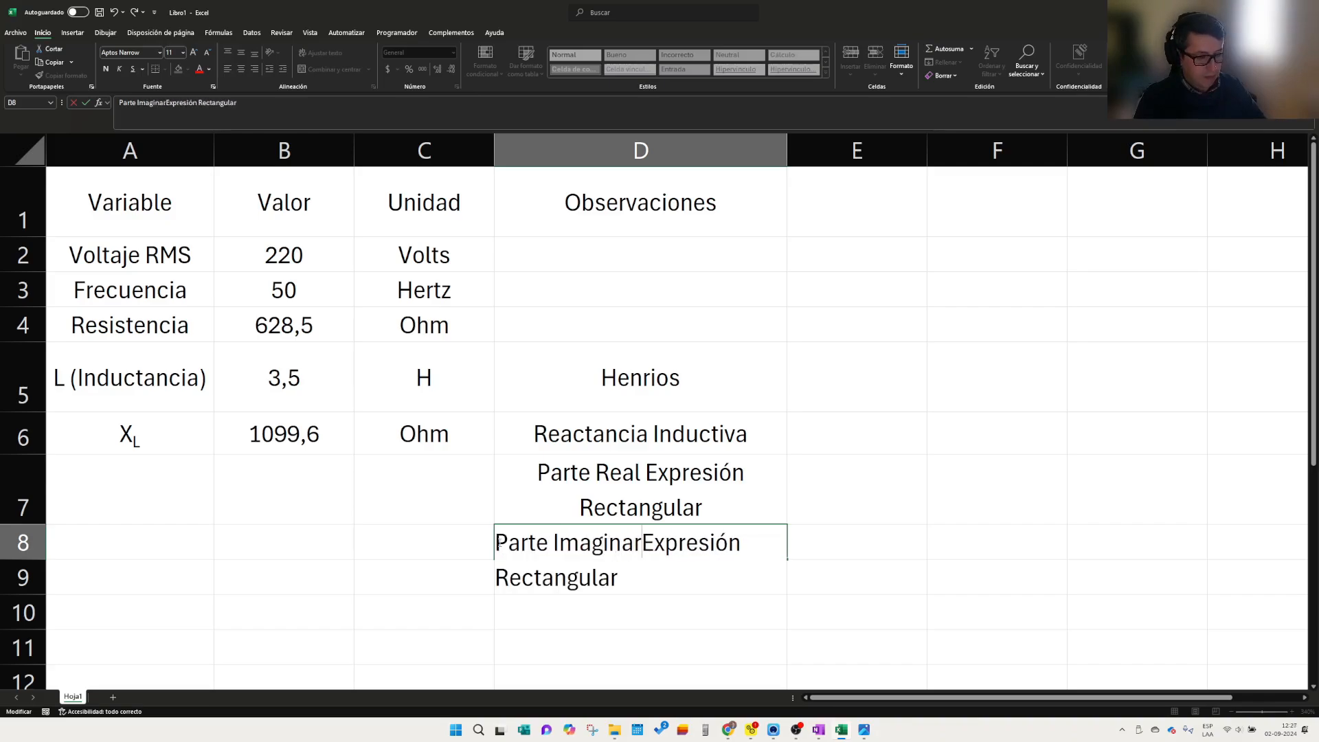
{"action": "key", "text": "Return"}
- Enter only the variable name "R" in cell A7, discarding the autocompleted "Resistencia"
{"action": "key", "text": "Up"}
{"action": "key", "text": "Up"}
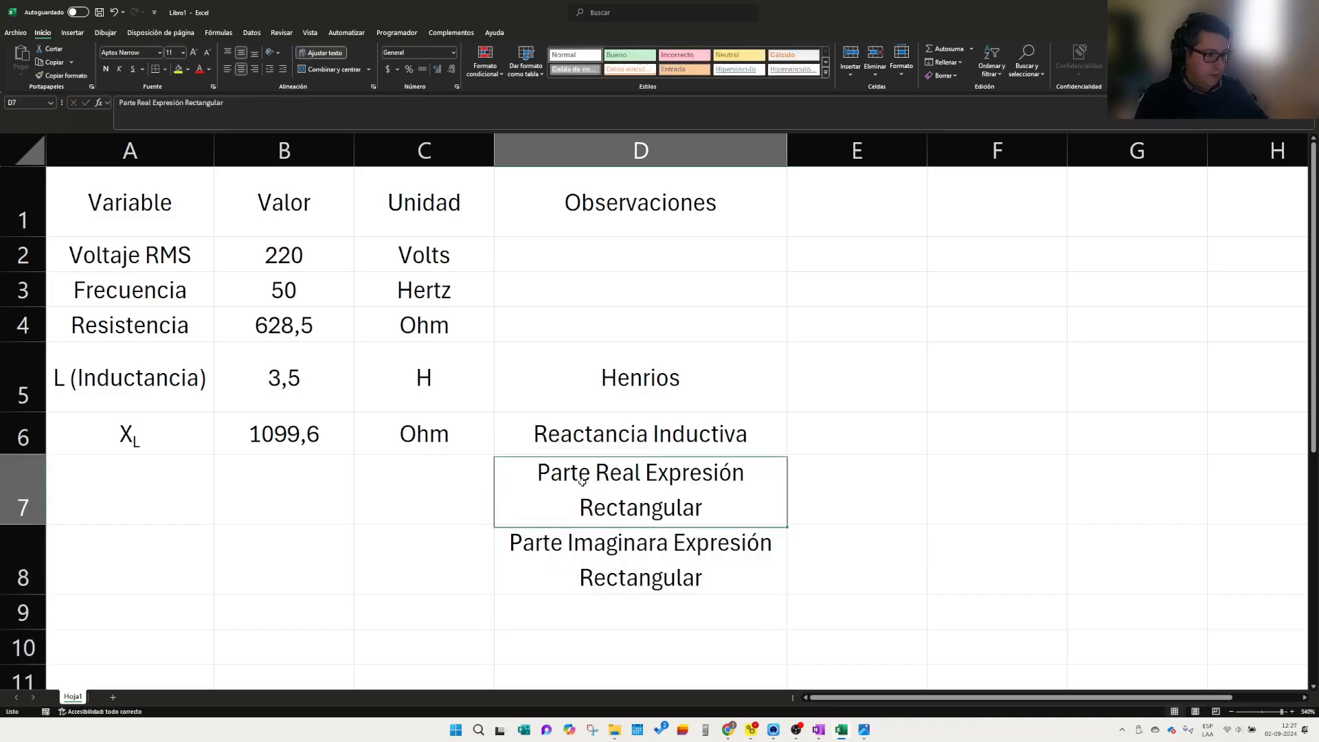
{"action": "key", "text": "Left"}
{"action": "left_click", "coordinate": [142, 489]}
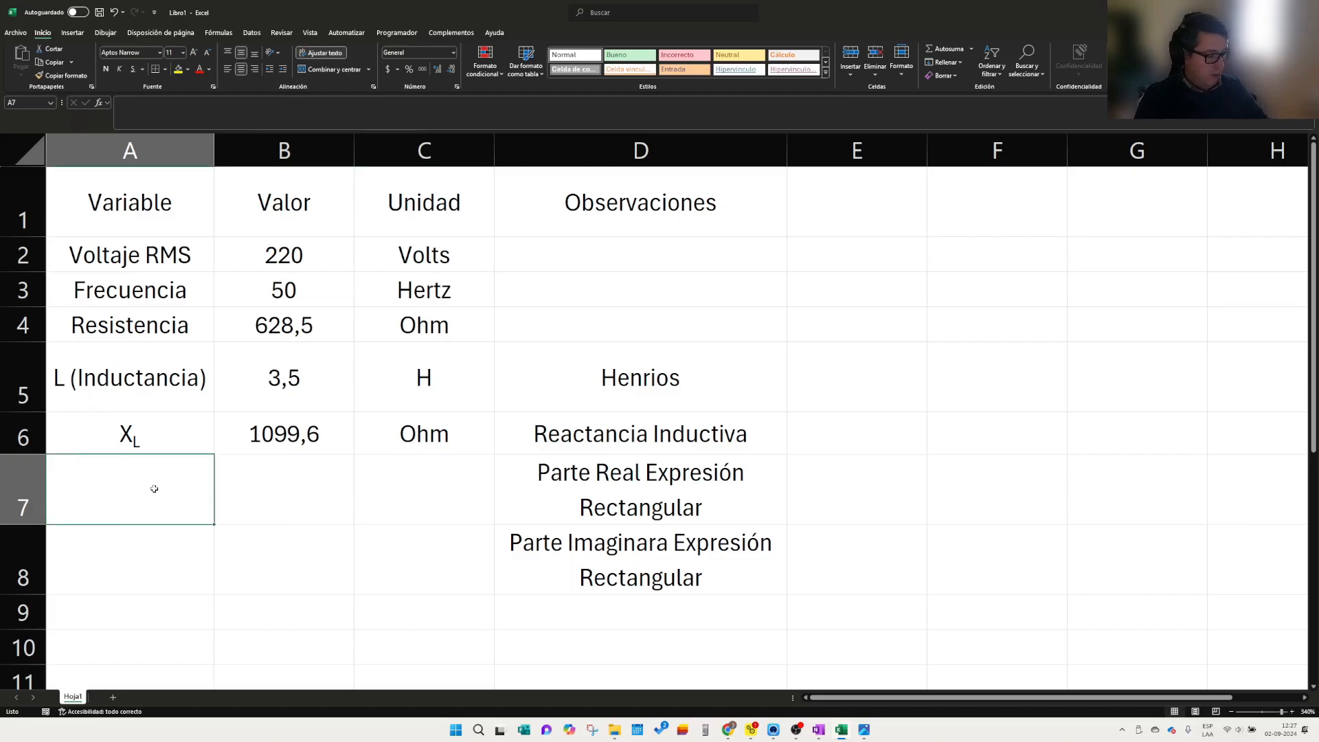
{"action": "type", "text": "R"}
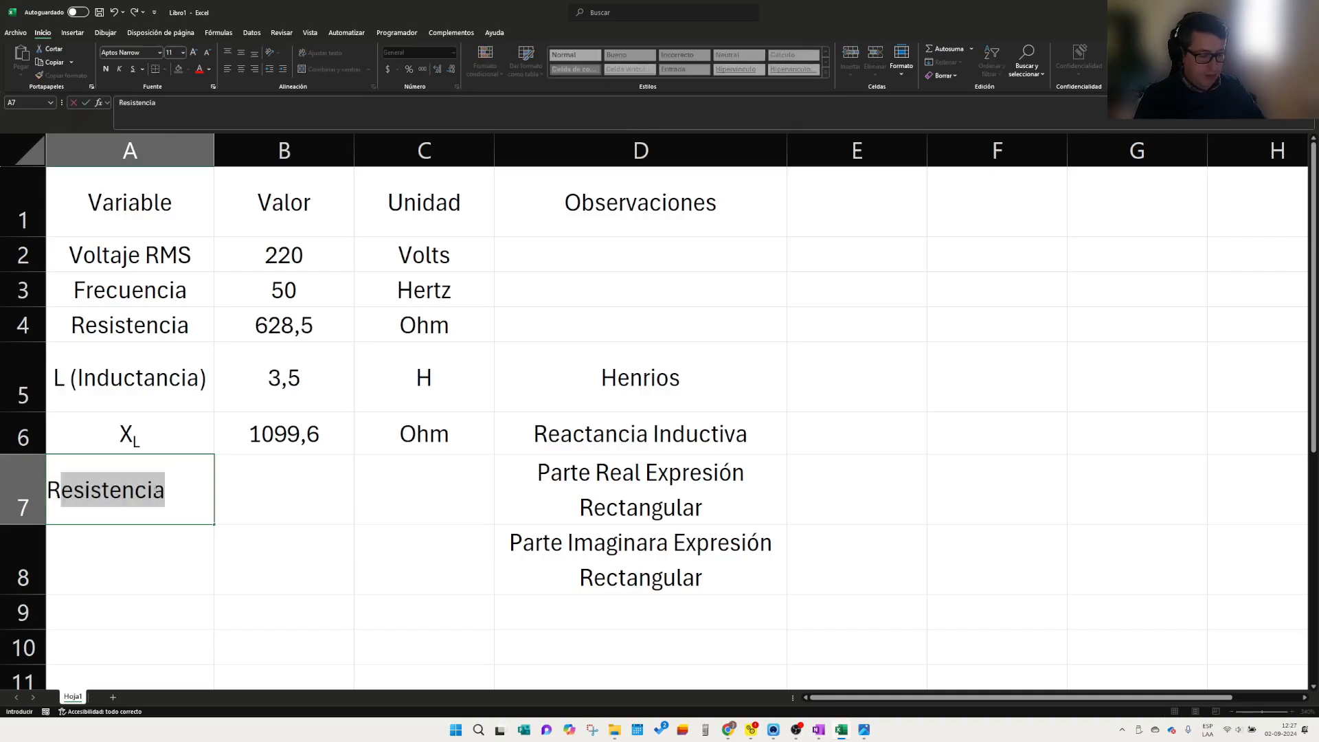
{"action": "key", "text": "Delete"}
{"action": "key", "text": "Return"}
{"action": "type", "text": "X"}
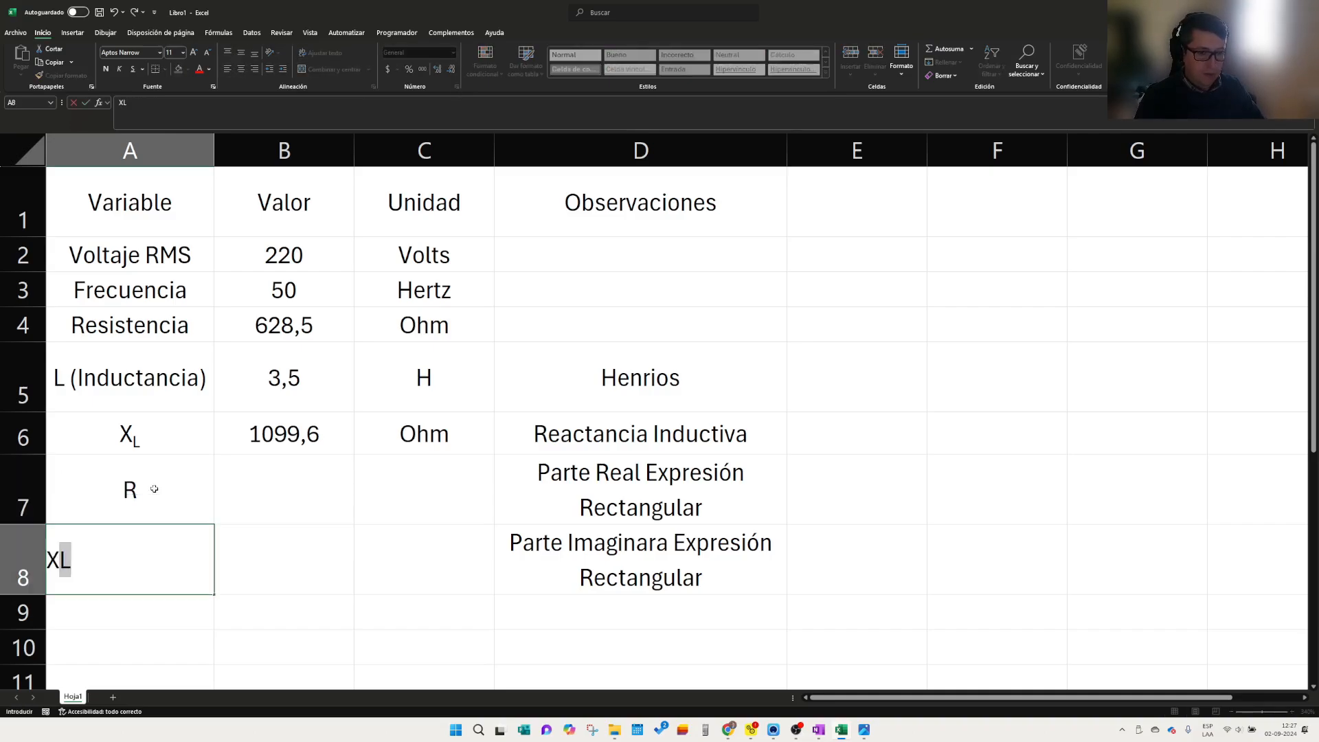
{"action": "type", "text": "l"}
{"action": "key", "text": "BackSpace"}
{"action": "key", "text": "BackSpace"}
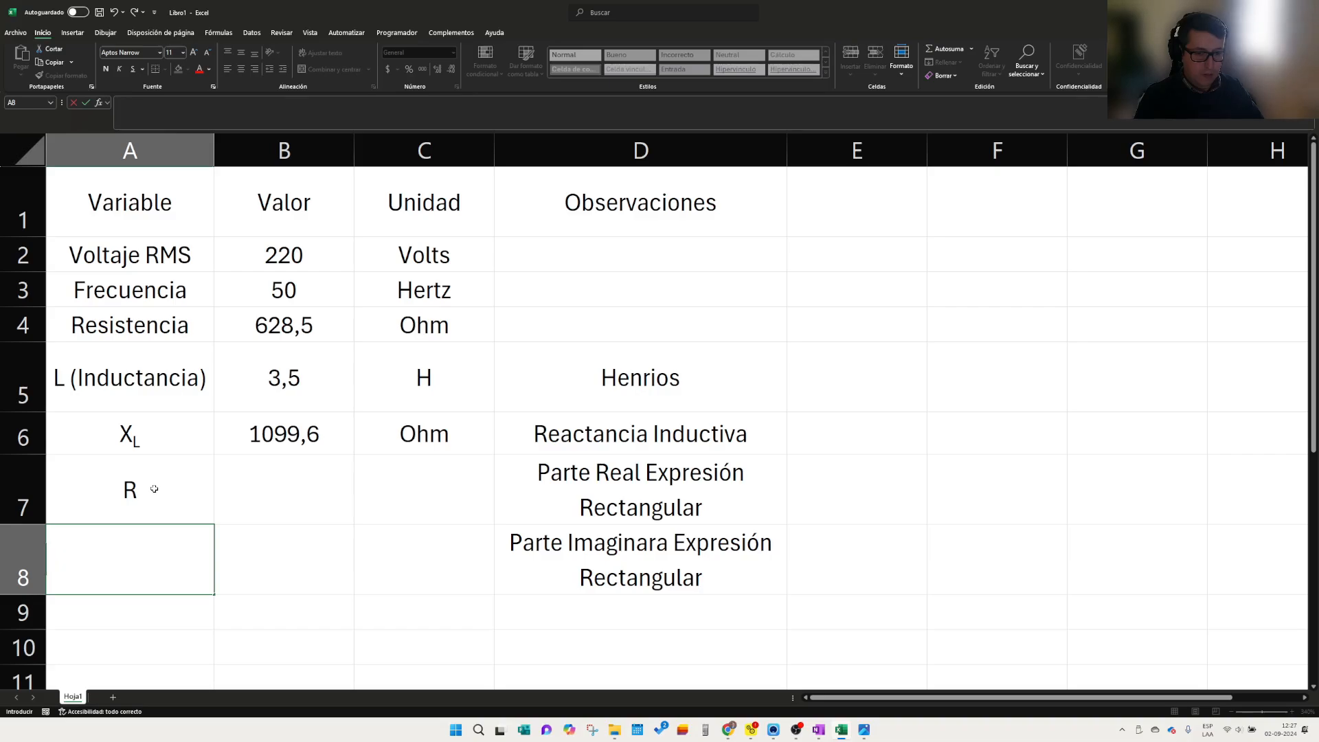
- Enter the variable name "jXl" in cell A8 with the l formatted as a subscript
{"action": "type", "text": "jXl"}
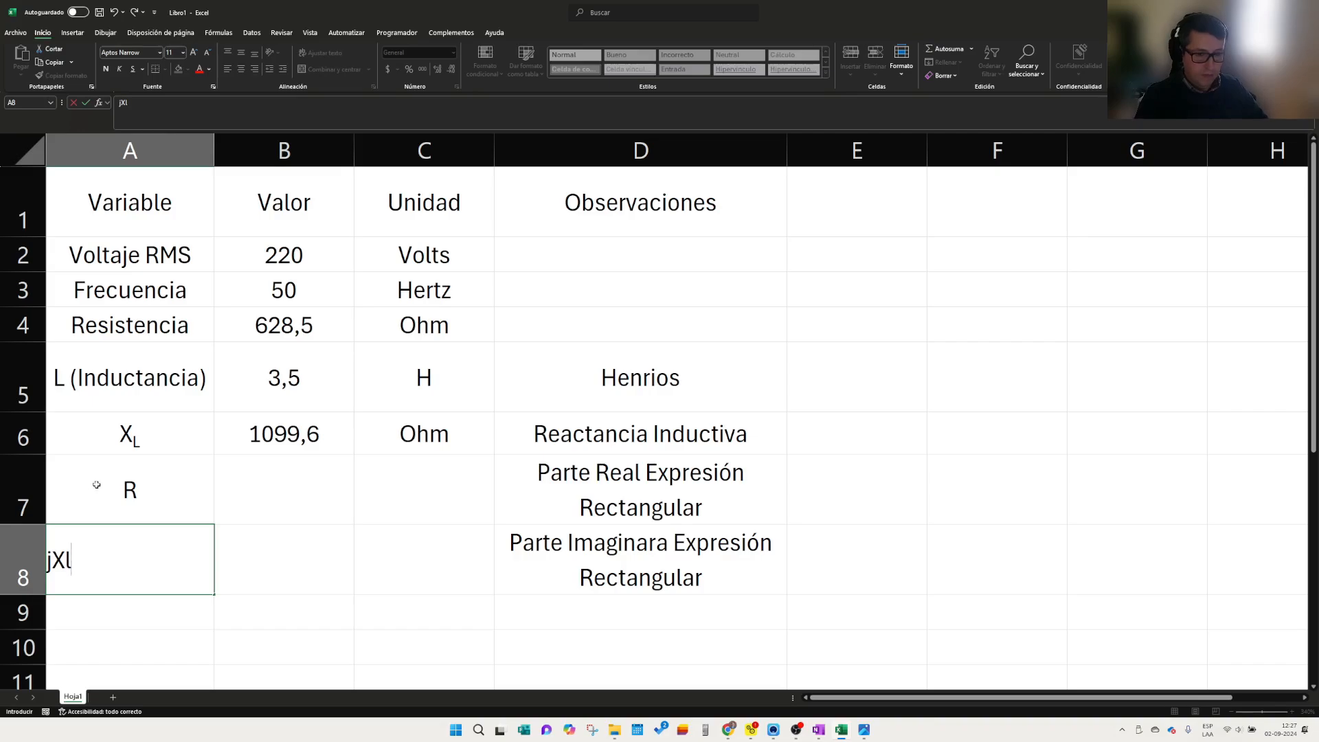
{"action": "left_click_drag", "start_coordinate": [63, 562], "coordinate": [72, 561]}
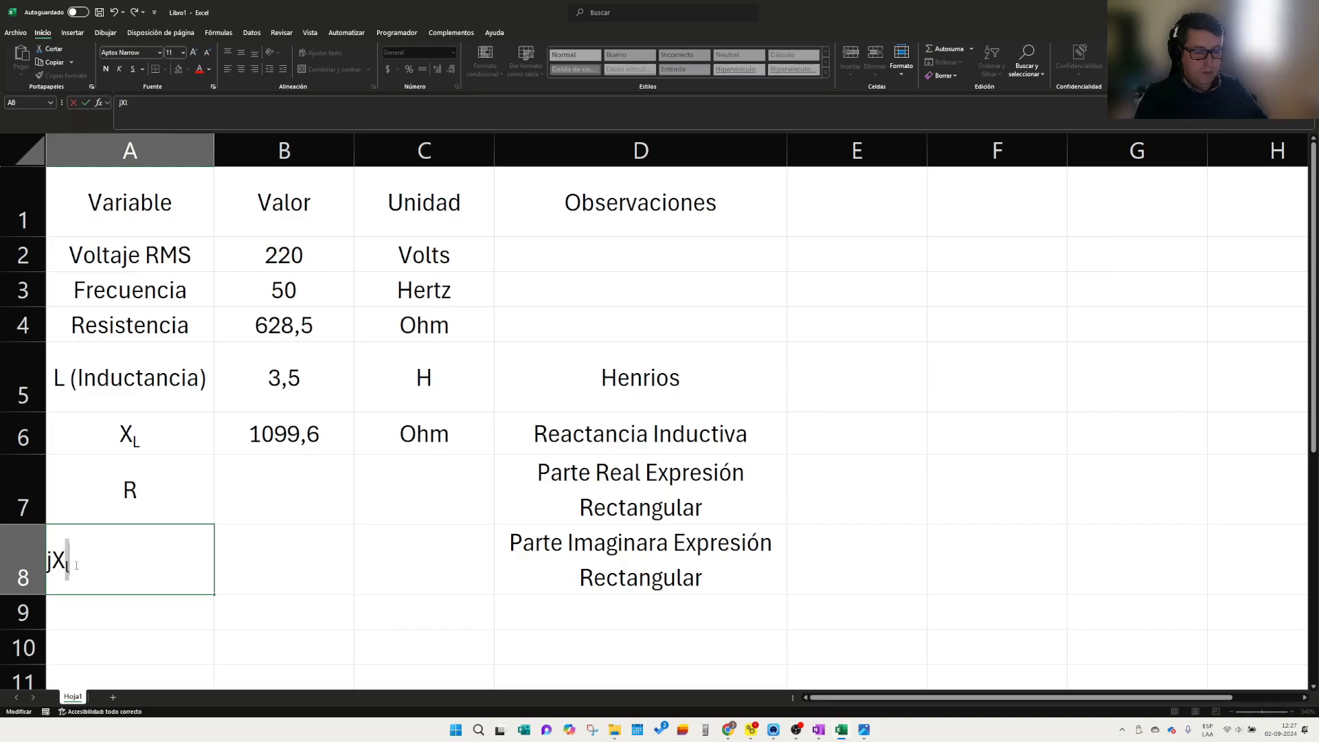
{"action": "left_click", "coordinate": [308, 581]}
- Reference the resistance from B4 in cell B7 and the inductive reactance from B6 in cell B8
{"action": "left_click", "coordinate": [318, 496]}
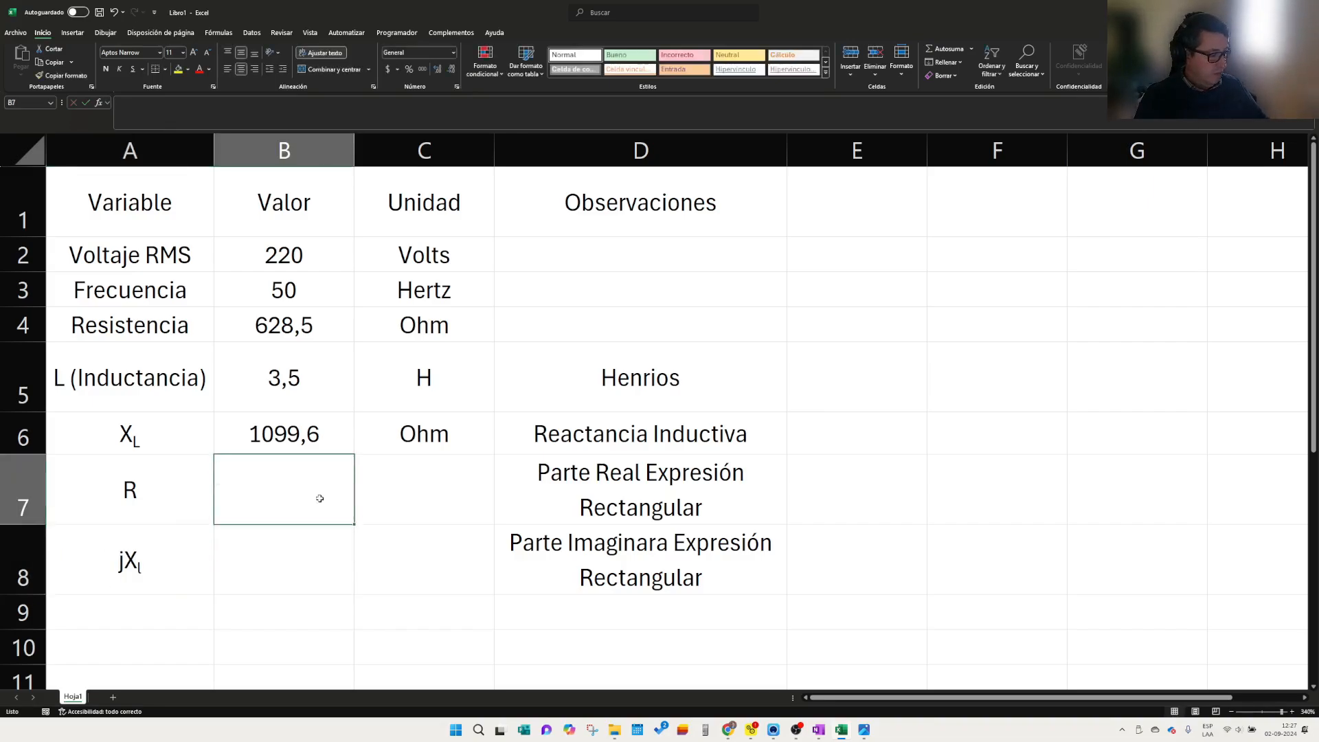
{"action": "type", "text": "="}
{"action": "left_click", "coordinate": [285, 325]}
{"action": "key", "text": "Return"}
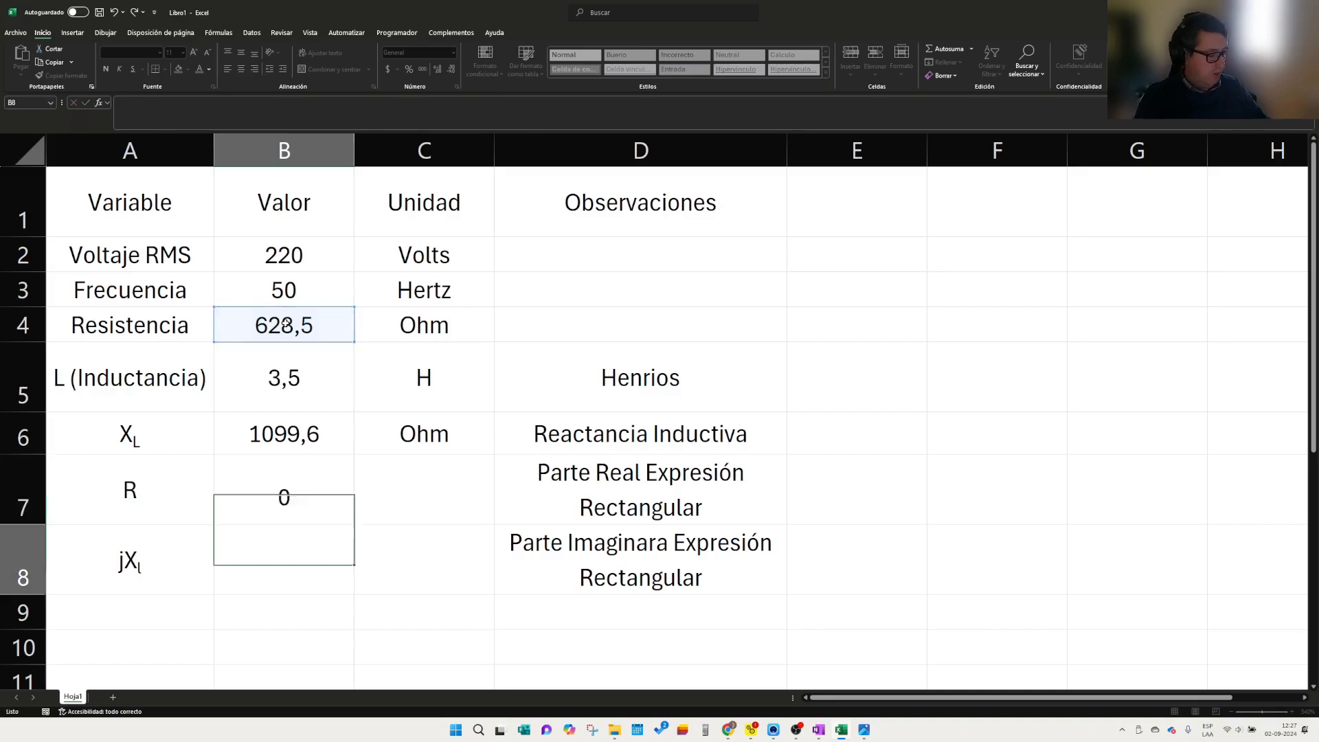
{"action": "type", "text": "+"}
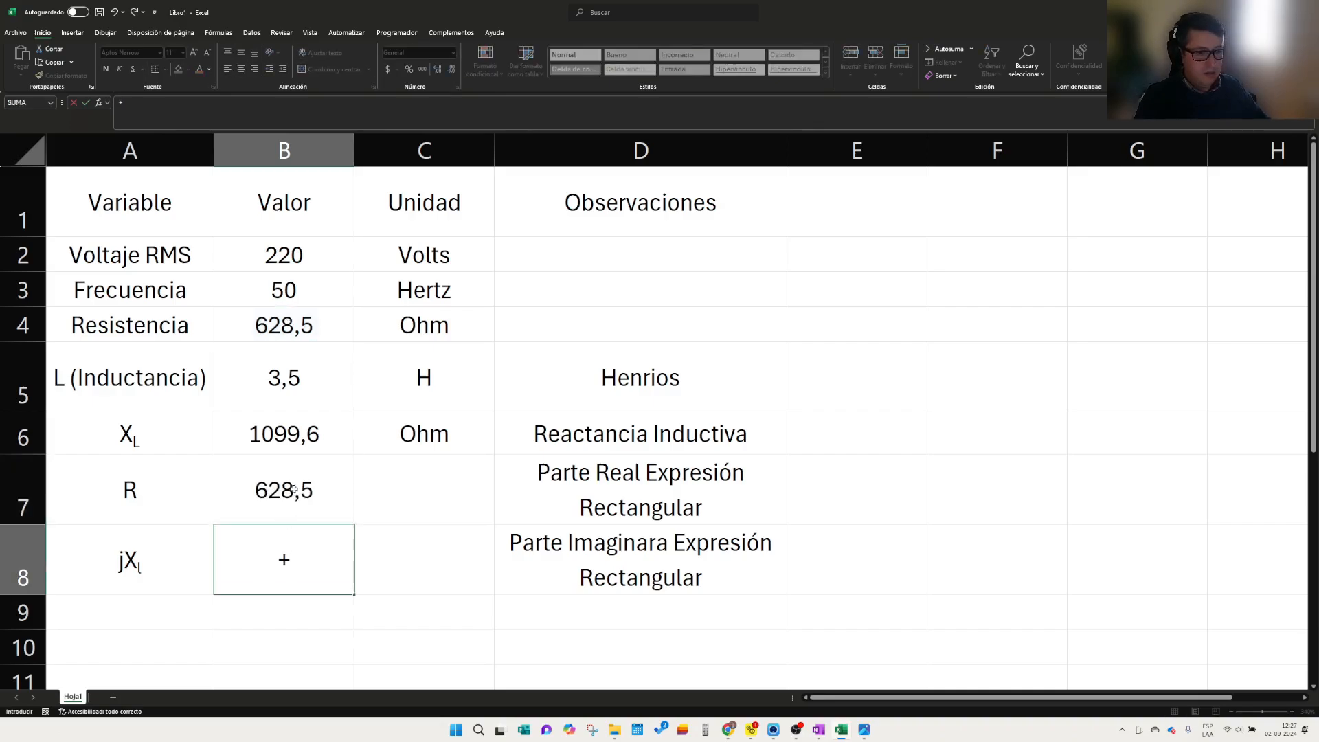
{"action": "left_click", "coordinate": [281, 434]}
{"action": "key", "text": "Return"}
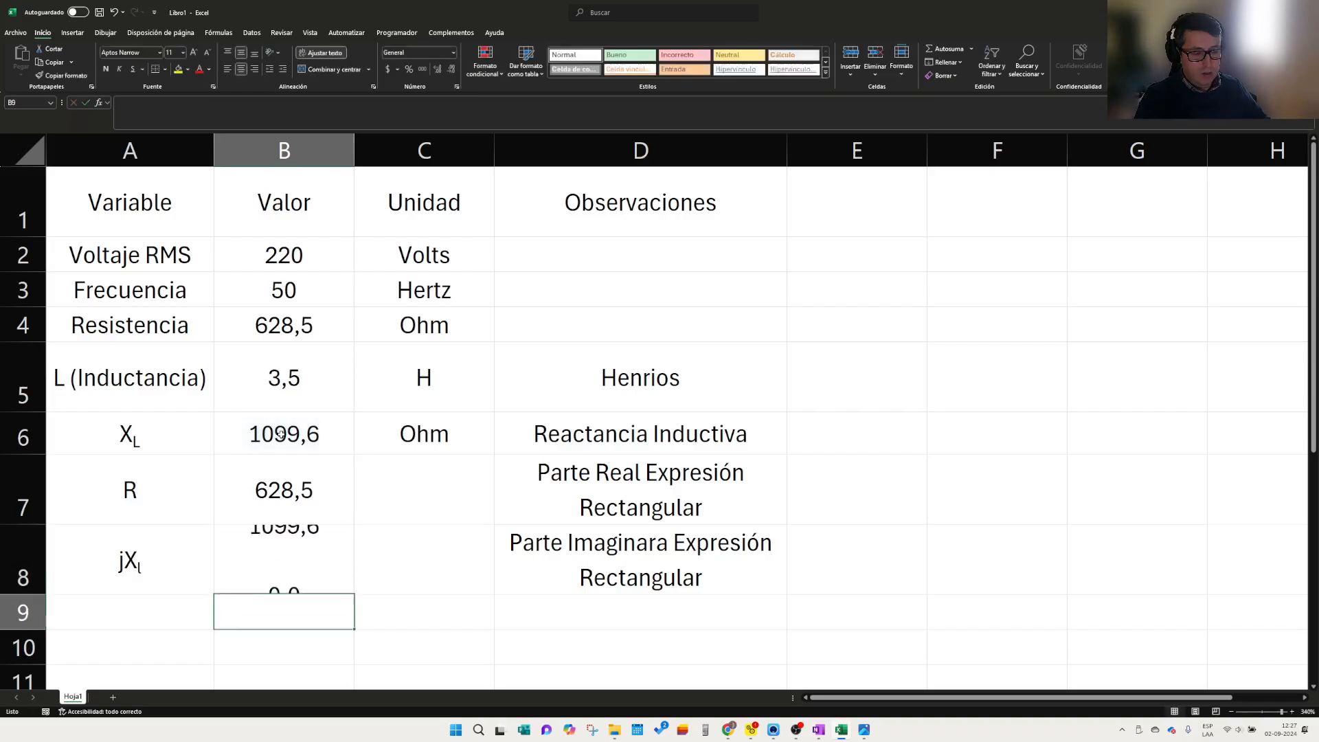
- Copy the unit "Ohm" from cell C6 into cells C7 and C8
{"action": "left_click", "coordinate": [429, 432]}
{"action": "key", "text": "ctrl+c"}
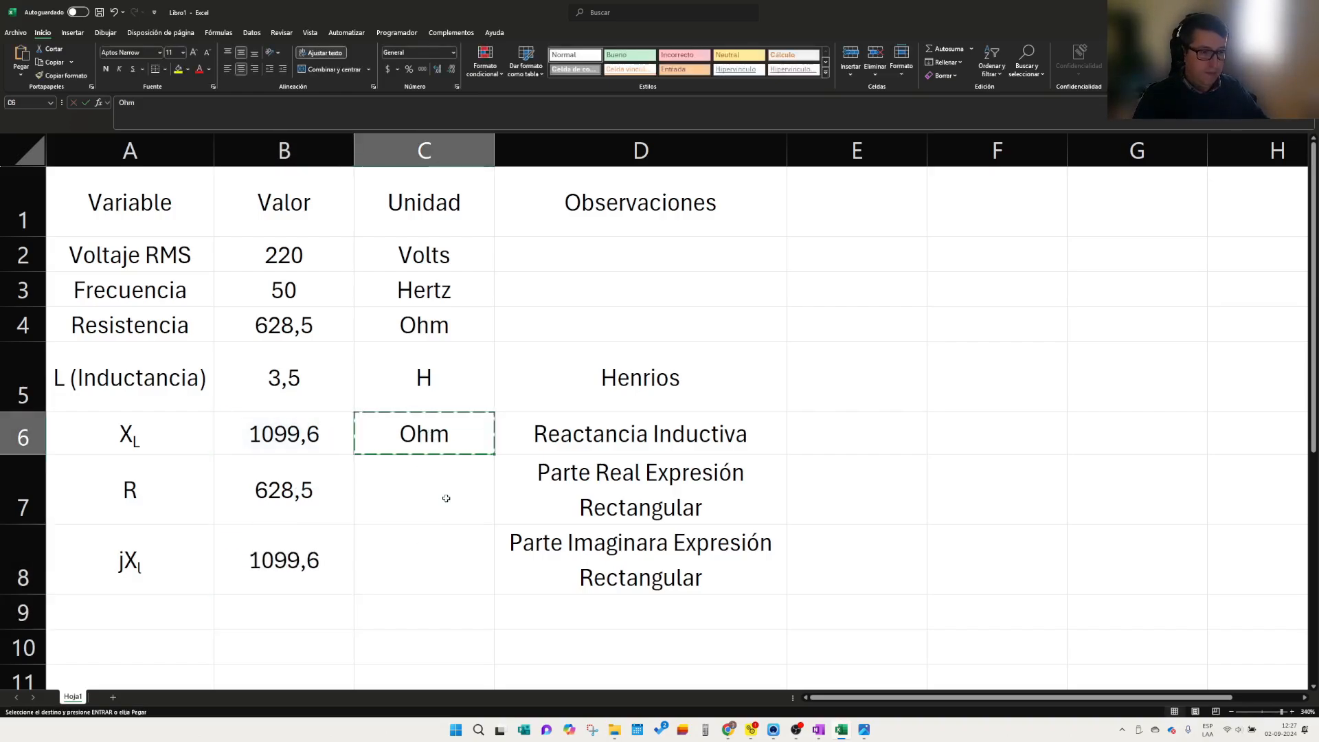
{"action": "left_click", "coordinate": [431, 494]}
{"action": "key", "text": "ctrl+v"}
{"action": "left_click", "coordinate": [433, 539]}
{"action": "key", "text": "ctrl+v"}
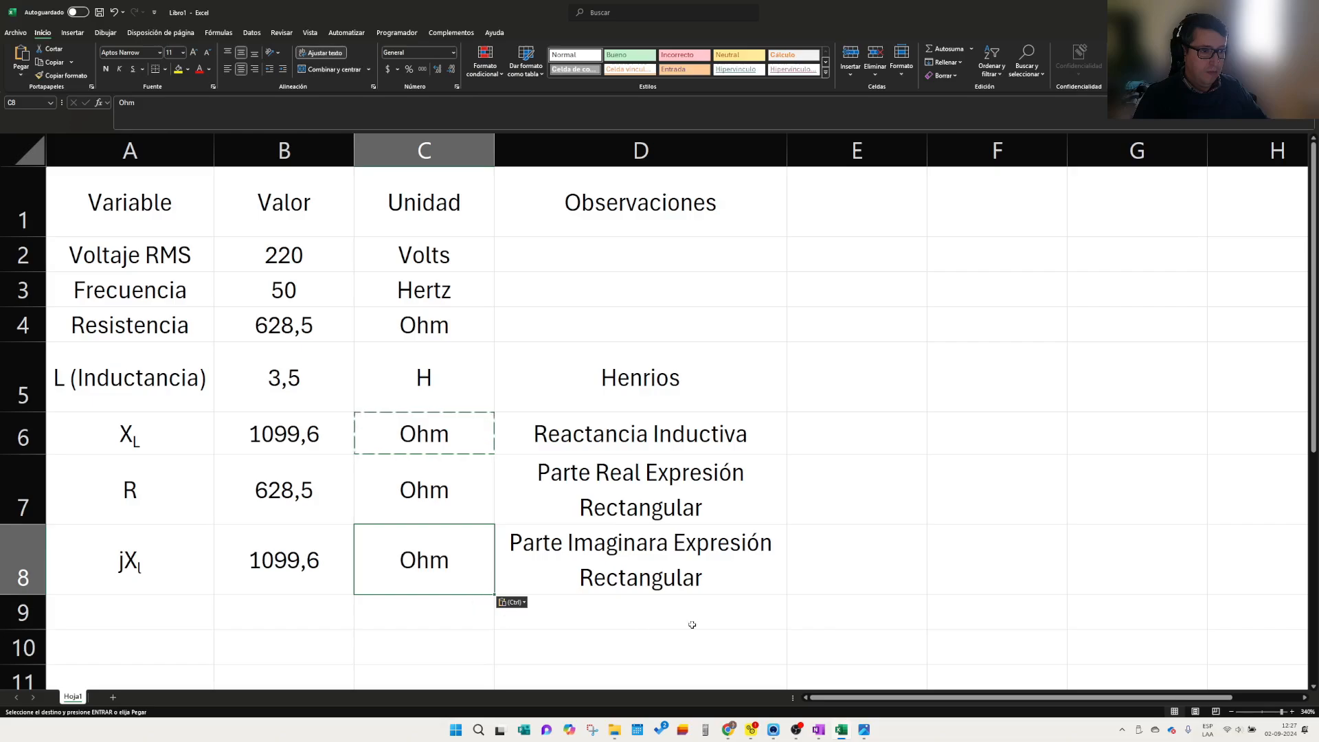
{"action": "key", "text": "Escape"}
- Enter the observation "Representación Polar" in cell D9
{"action": "scroll", "coordinate": [112, 502], "scroll_direction": "down", "scroll_amount": 2}
{"action": "left_click", "coordinate": [141, 405]}
{"action": "scroll", "coordinate": [143, 407], "scroll_direction": "up", "scroll_amount": 1}
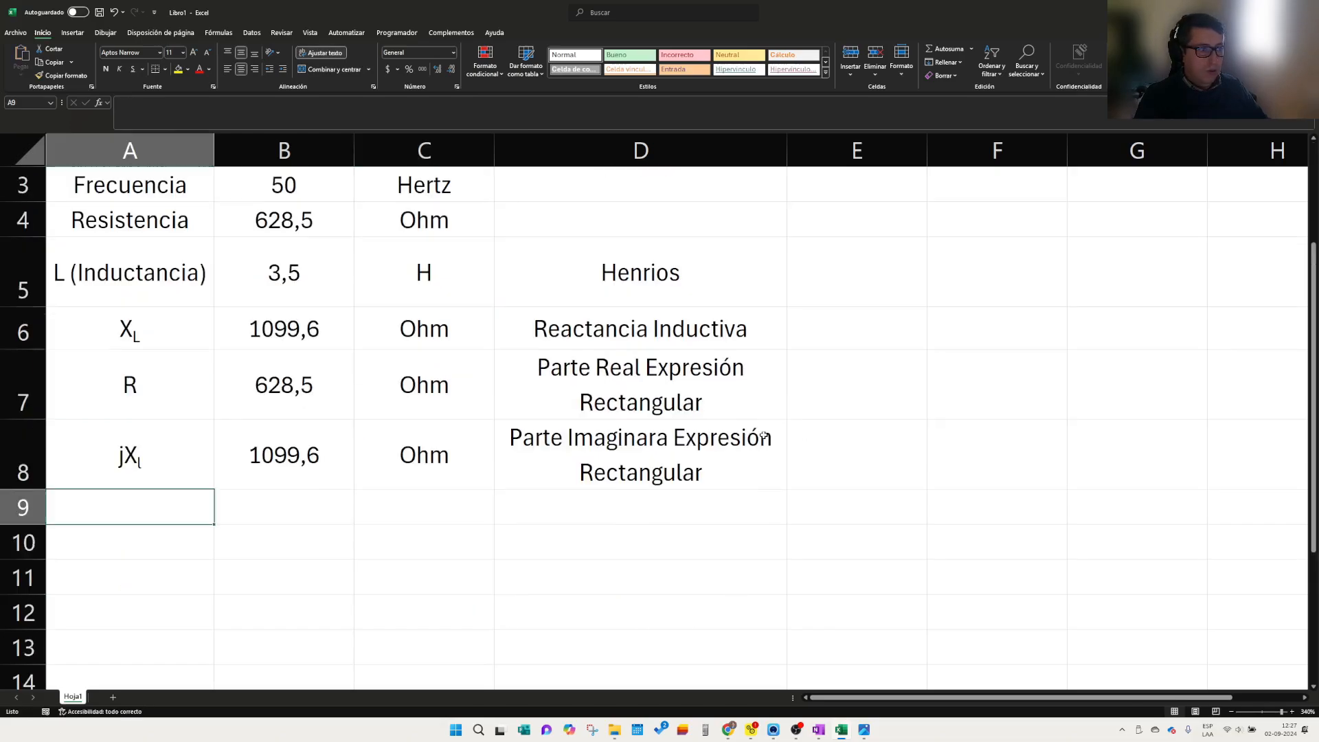
{"action": "left_click", "coordinate": [588, 517]}
{"action": "type", "text": "Re"}
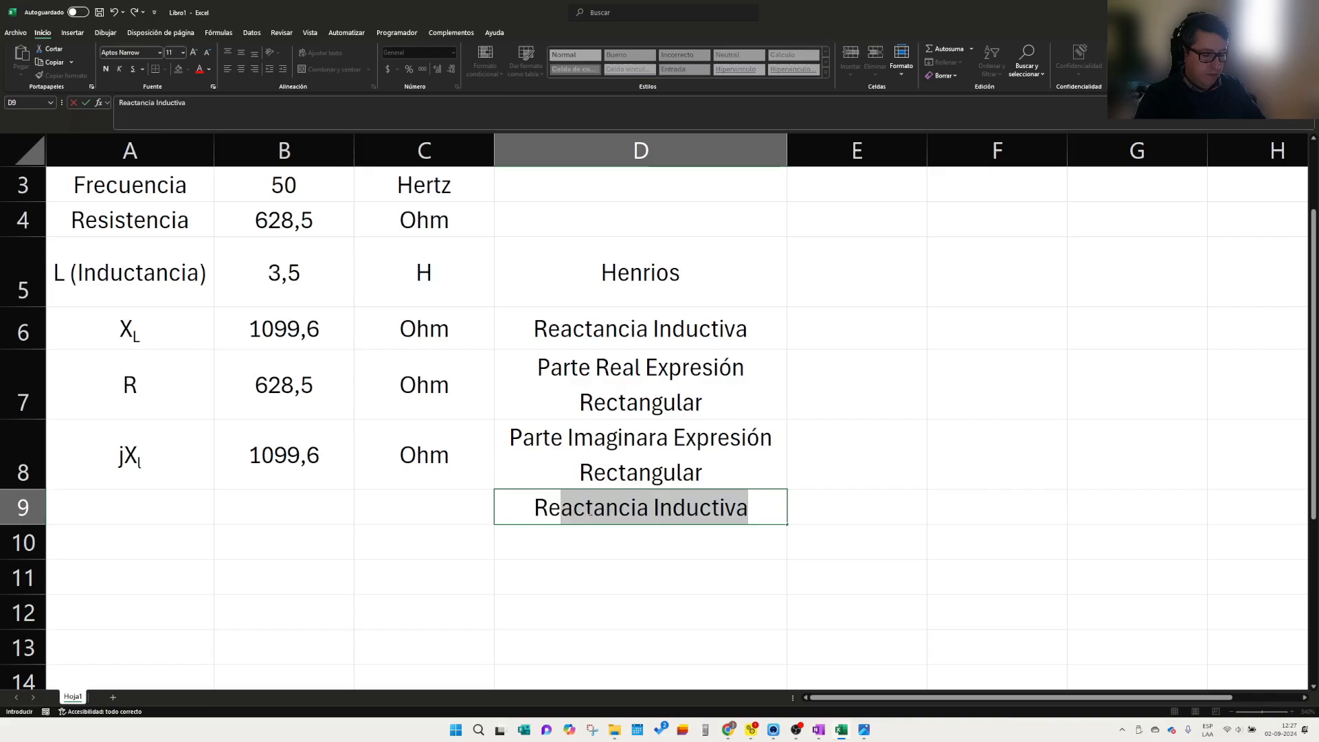
{"action": "type", "text": "presentaci"}
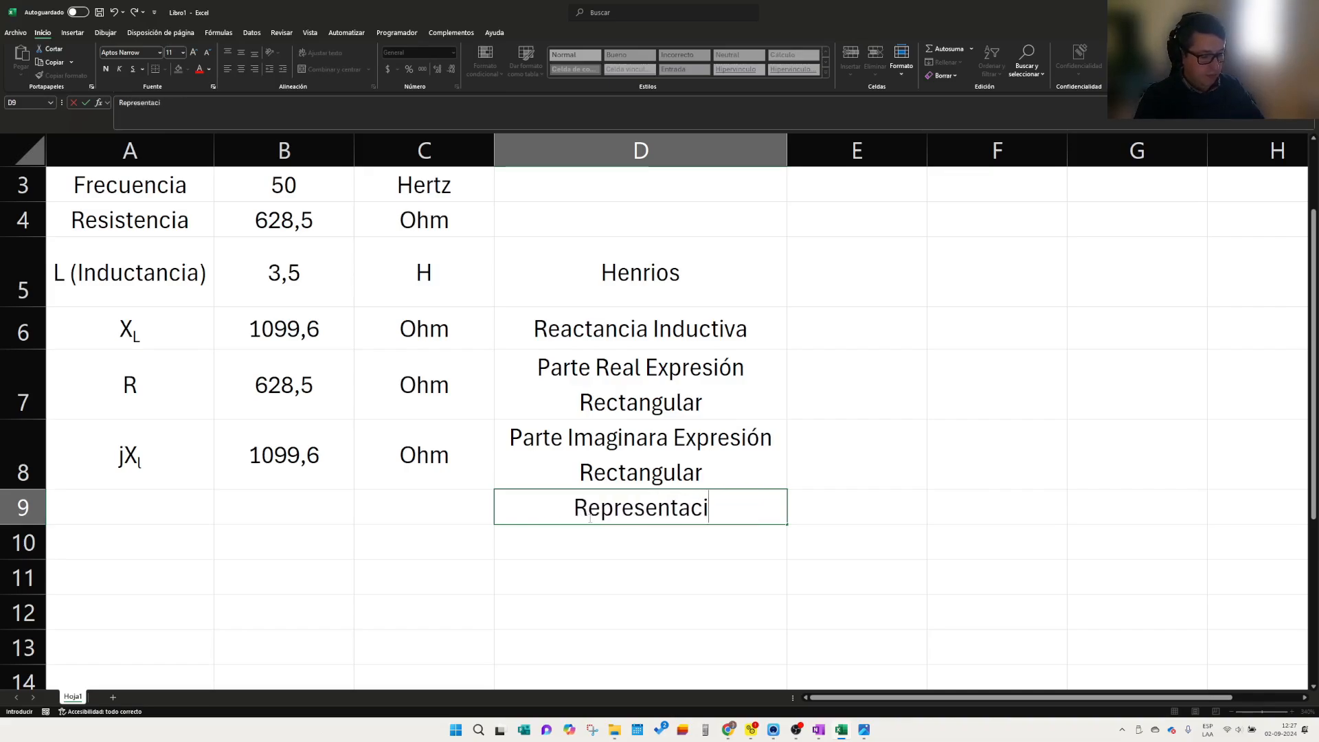
{"action": "type", "text": "ón Polar"}
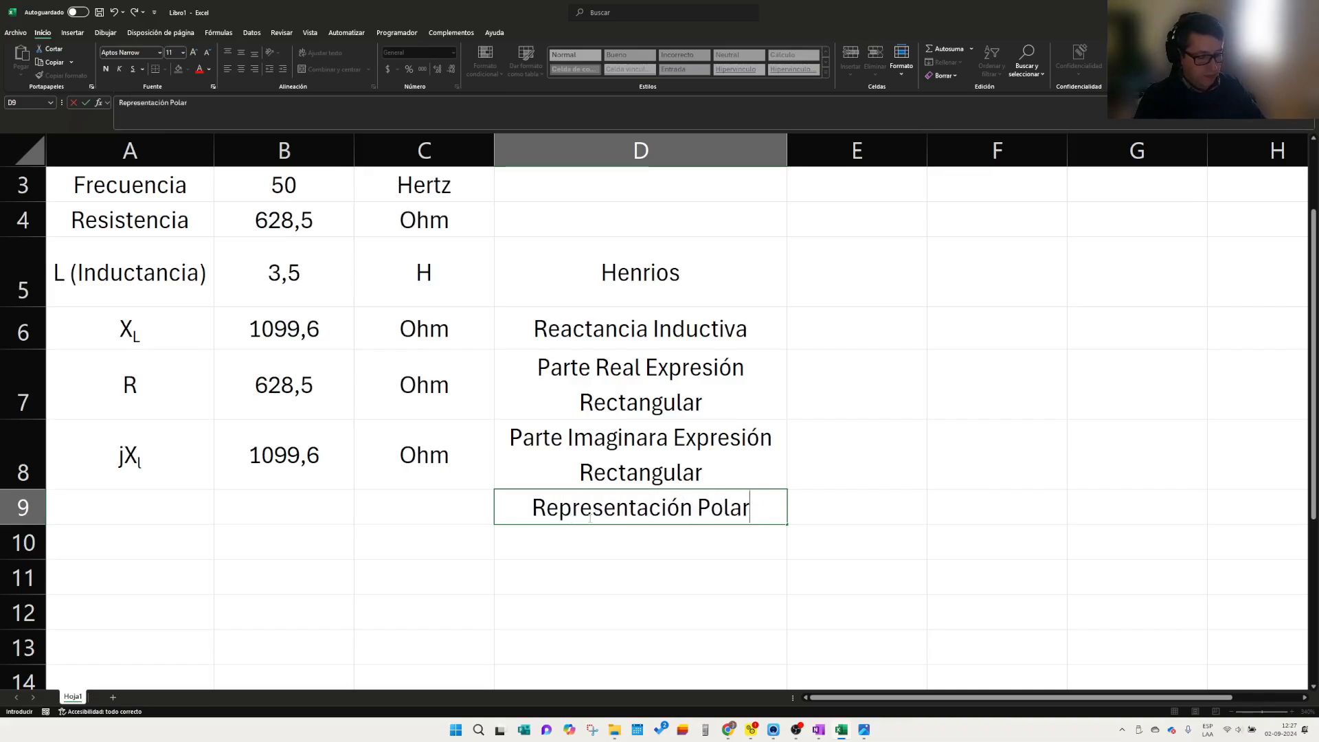
{"action": "key", "text": "Return"}
- Check the impedance reference image, then replace the variable name in cell A7 with "ZR", formatting the R as a subscript
{"action": "left_click", "coordinate": [863, 730]}
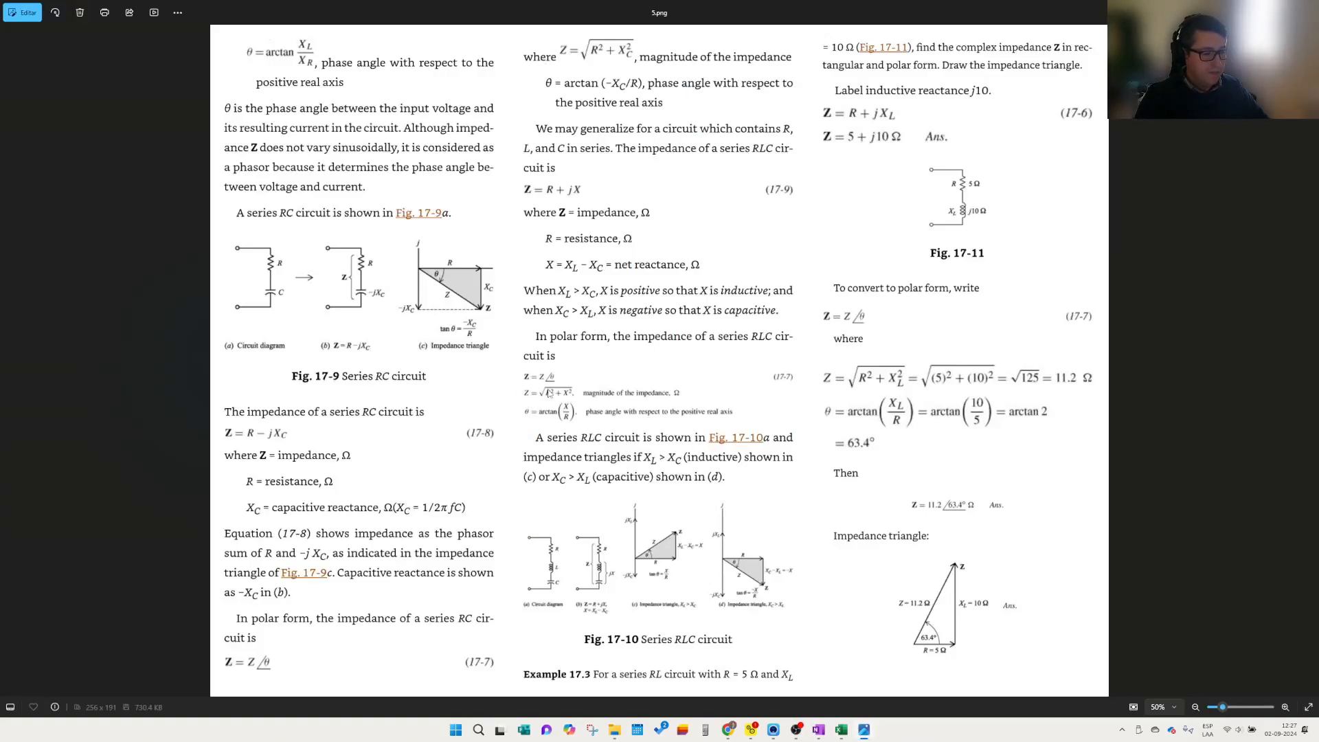
{"action": "key", "text": "alt+Tab"}
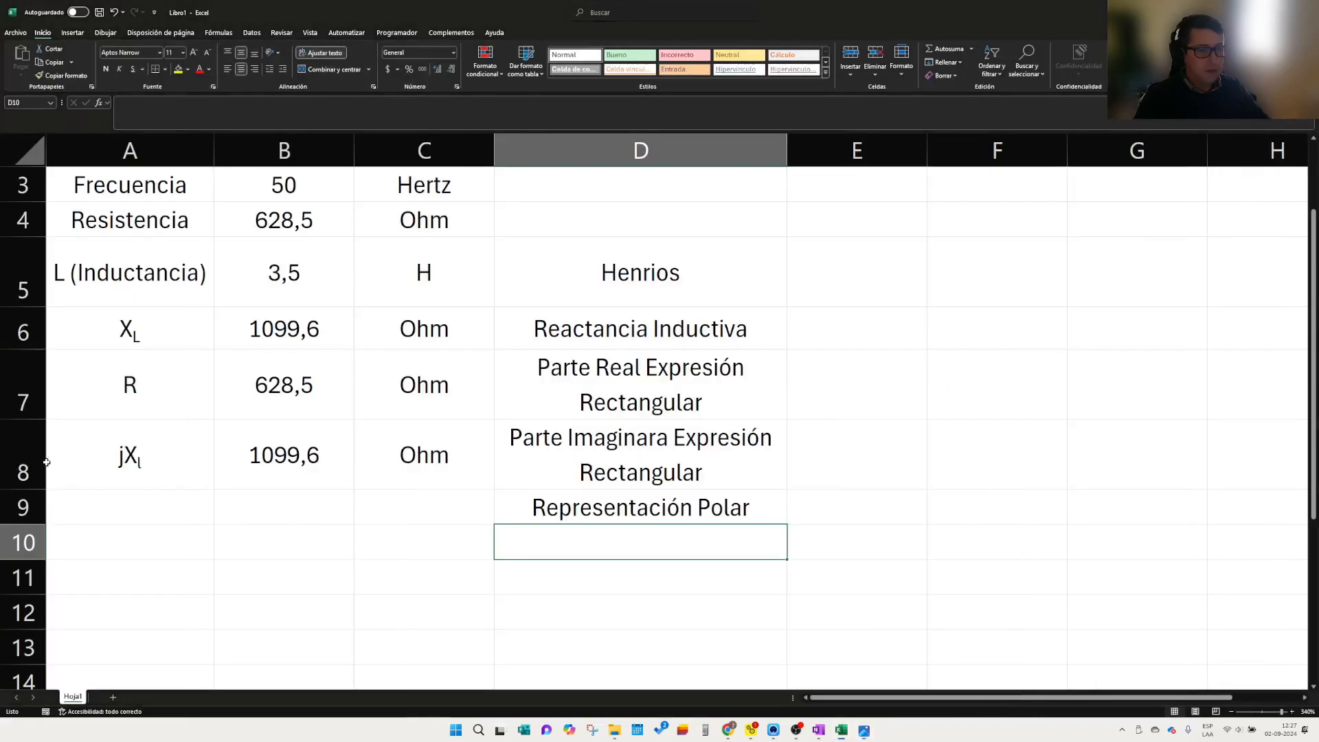
{"action": "left_click", "coordinate": [180, 430]}
{"action": "double_click", "coordinate": [134, 389]}
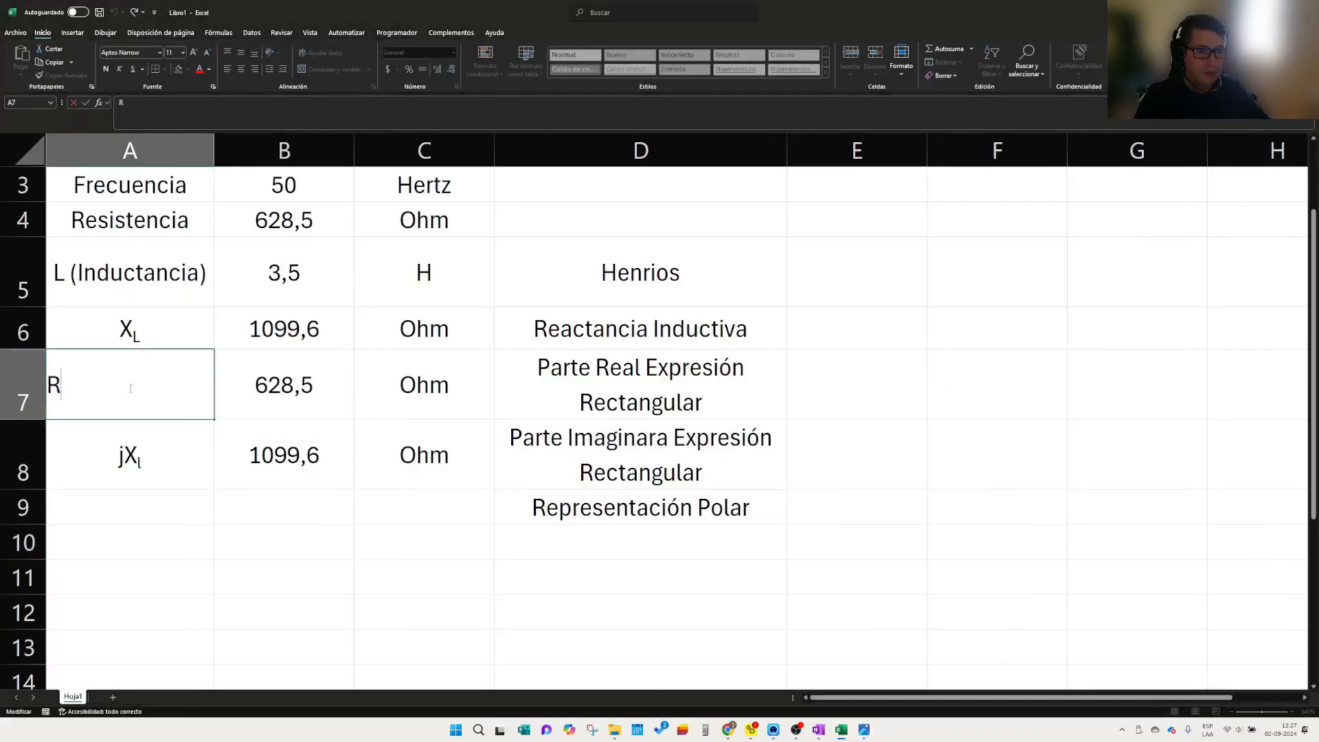
{"action": "left_click_drag", "start_coordinate": [62, 386], "coordinate": [26, 382]}
{"action": "type", "text": "Z"}
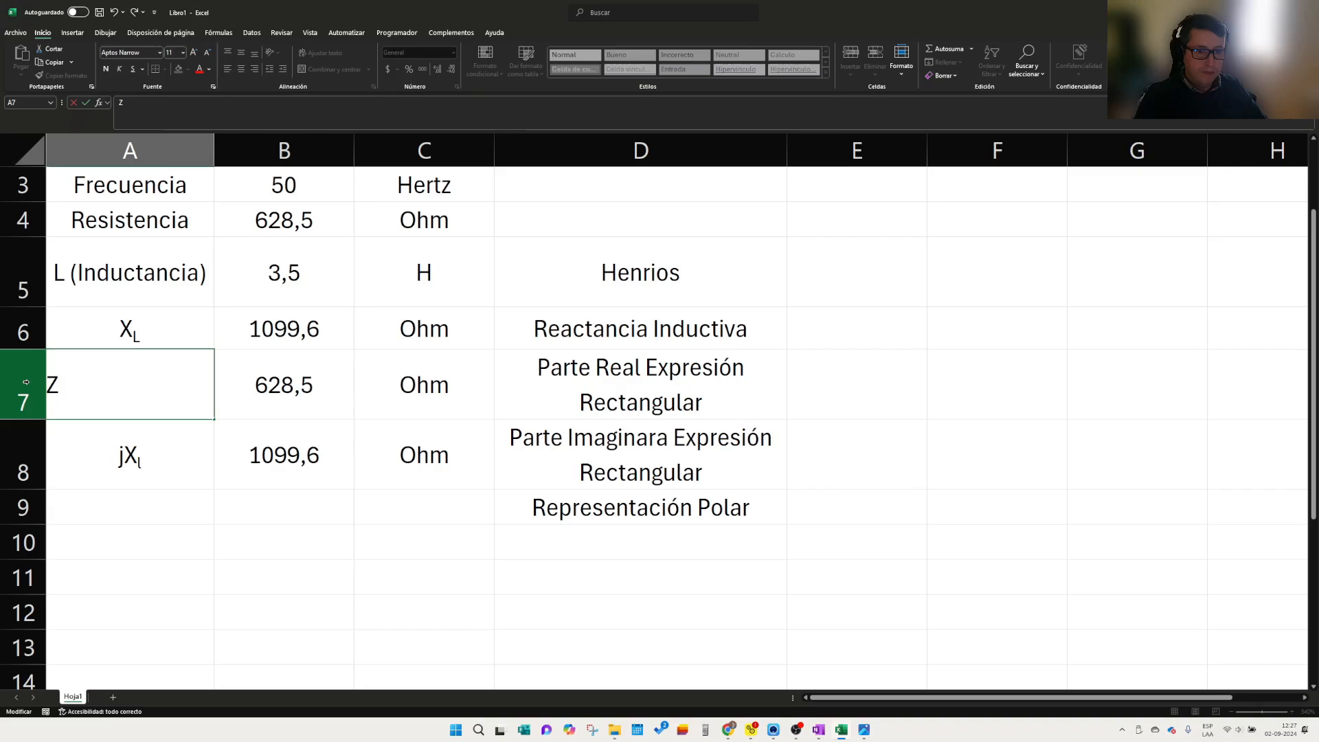
{"action": "type", "text": "R"}
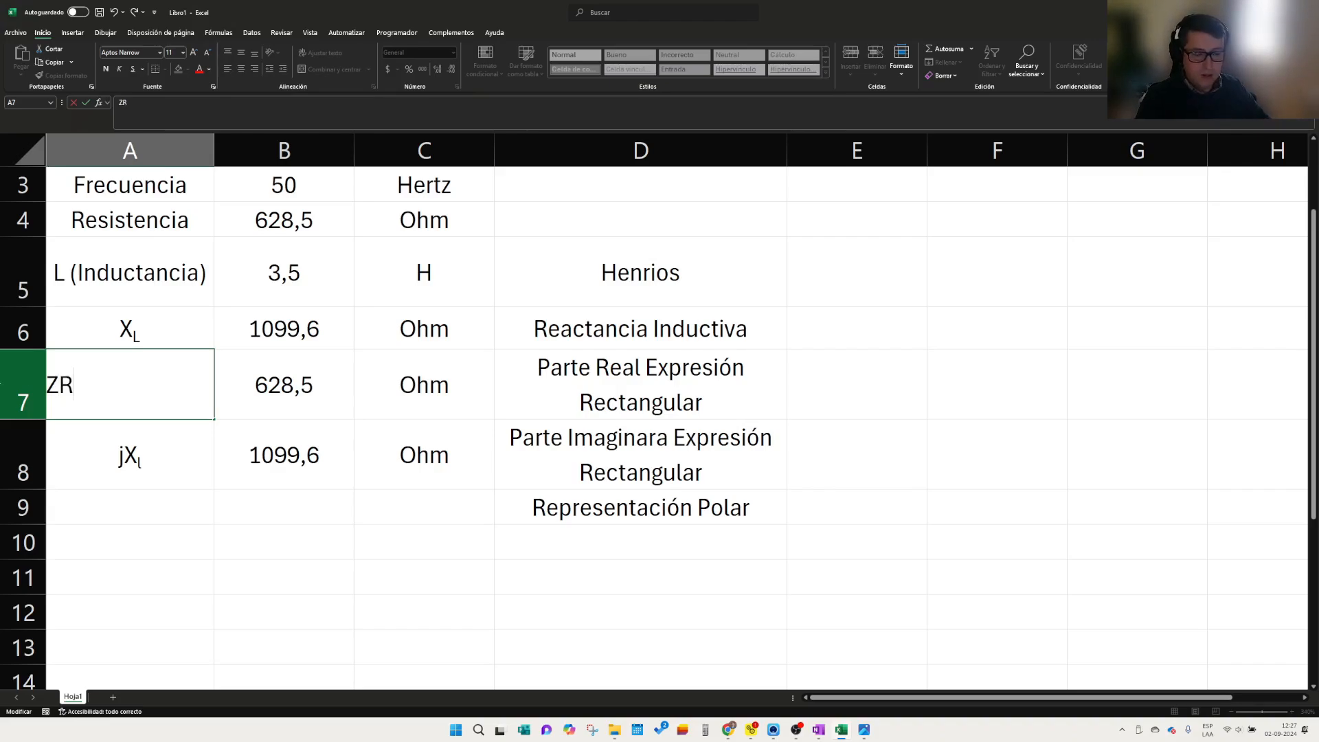
{"action": "left_click_drag", "start_coordinate": [60, 386], "coordinate": [74, 386]}
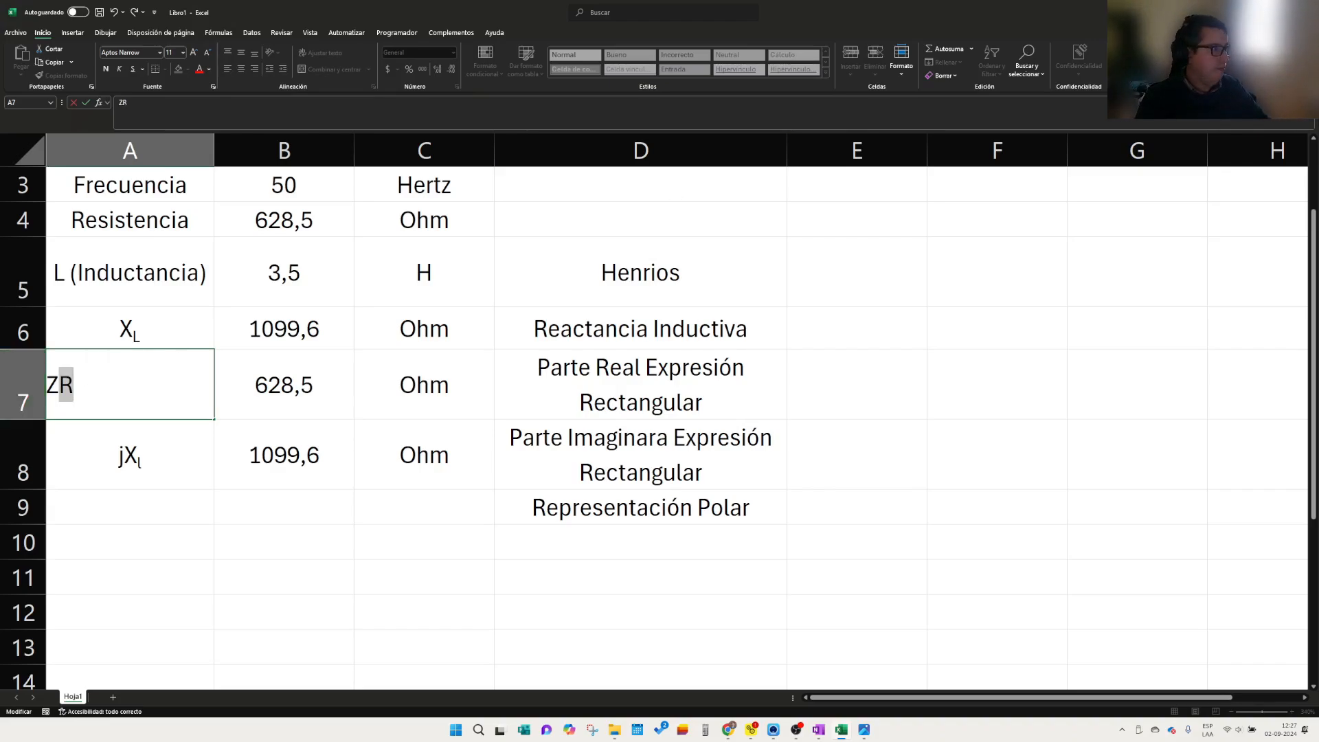
{"action": "left_click", "coordinate": [996, 151]}
{"action": "left_click", "coordinate": [237, 465]}
- Replace the variable name in cell A8 with "Zi", formatting the i as a subscript
{"action": "double_click", "coordinate": [125, 448]}
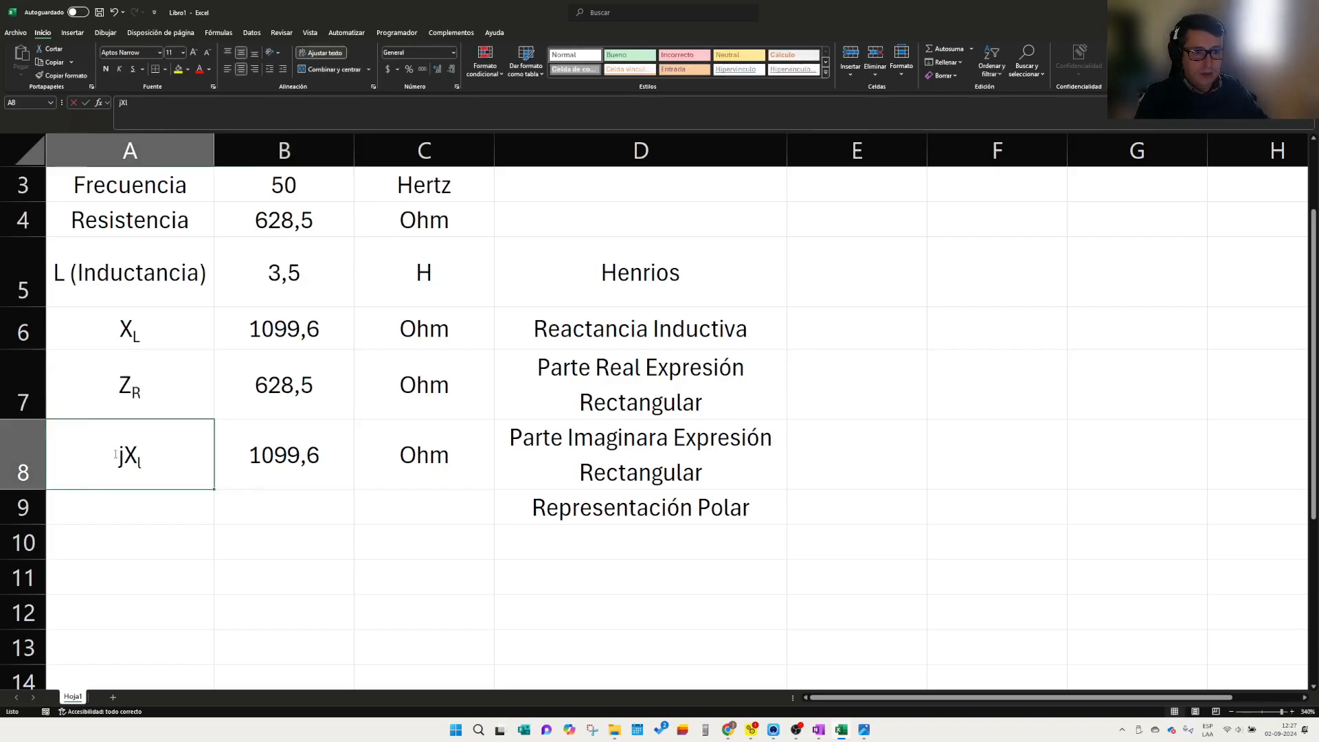
{"action": "left_click_drag", "start_coordinate": [68, 454], "coordinate": [20, 453]}
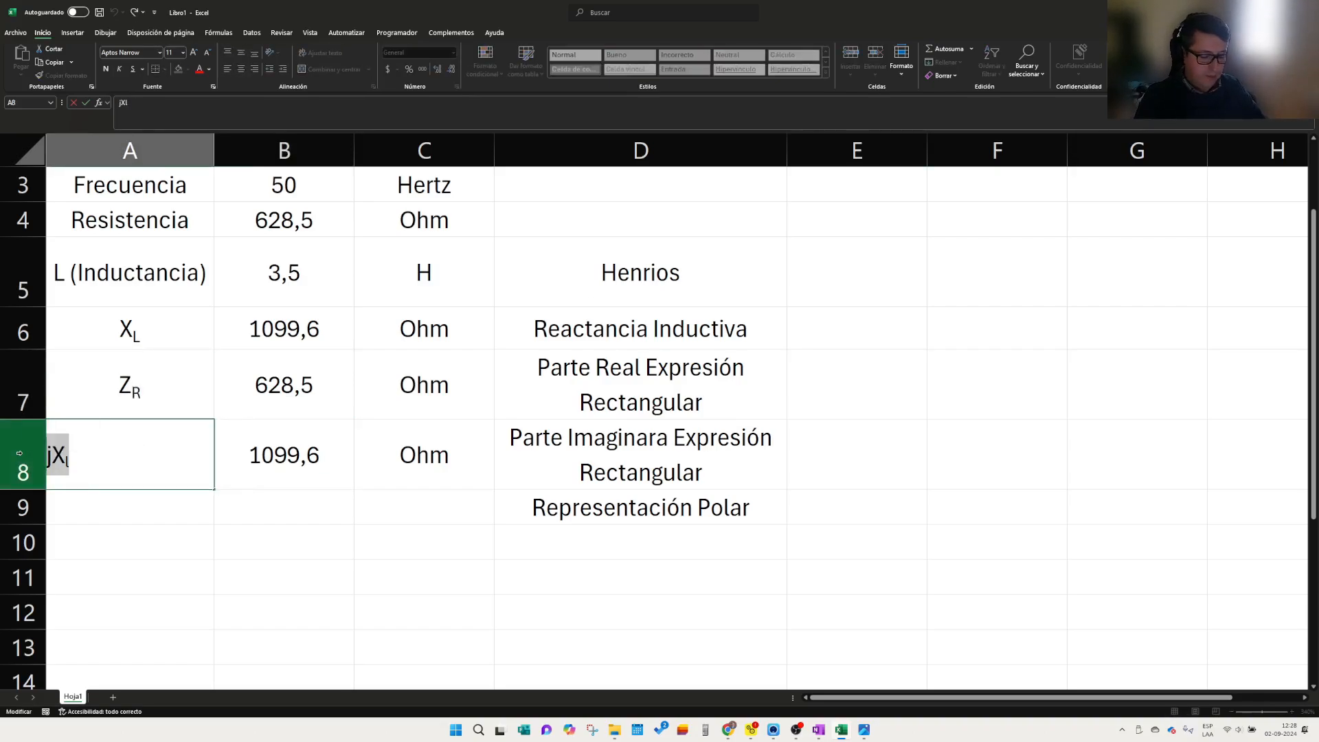
{"action": "type", "text": "Z"}
{"action": "key", "text": "BackSpace"}
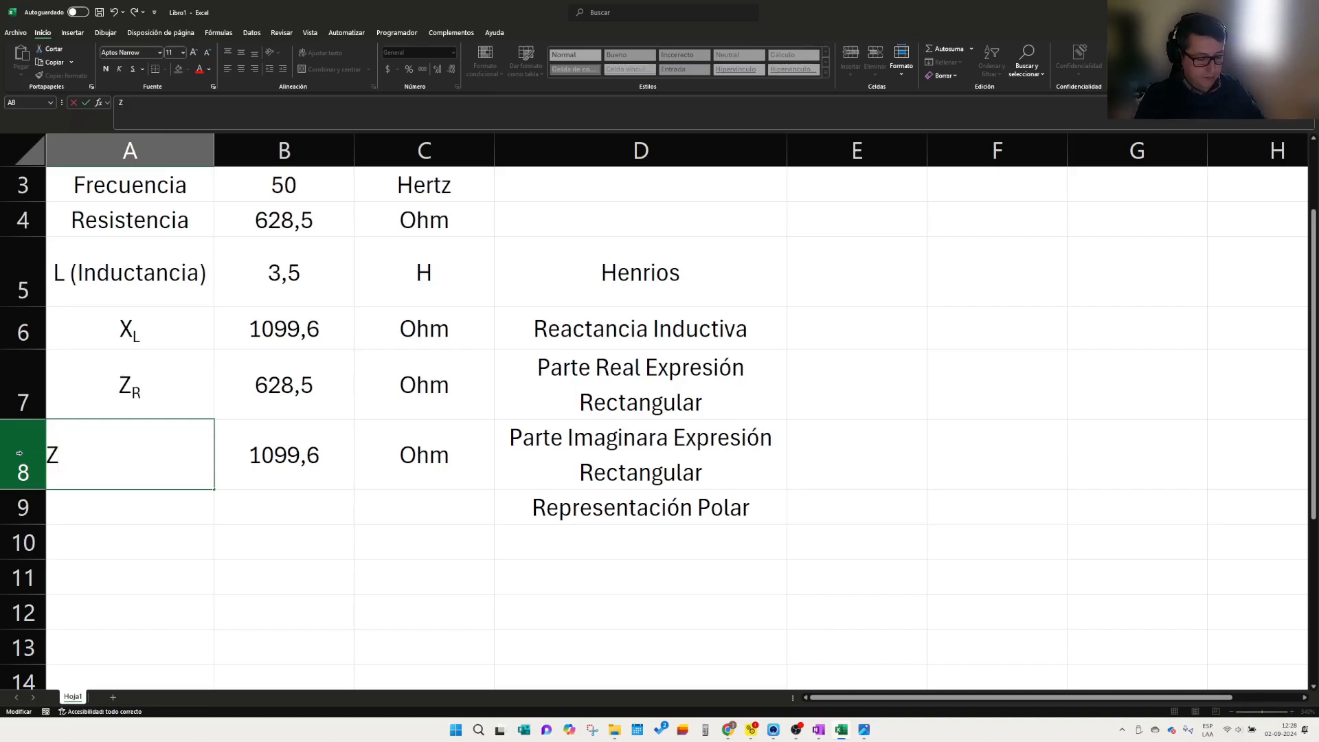
{"action": "type", "text": "i"}
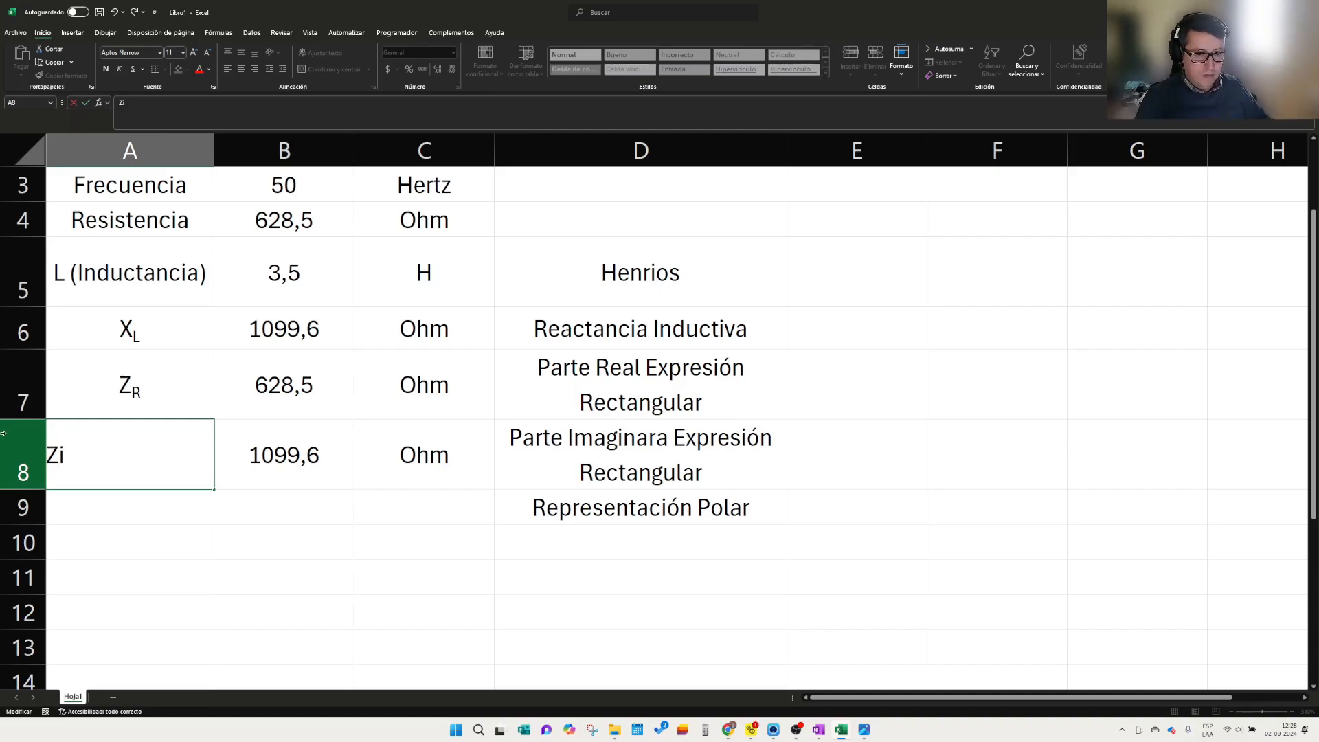
{"action": "left_click_drag", "start_coordinate": [58, 459], "coordinate": [69, 461]}
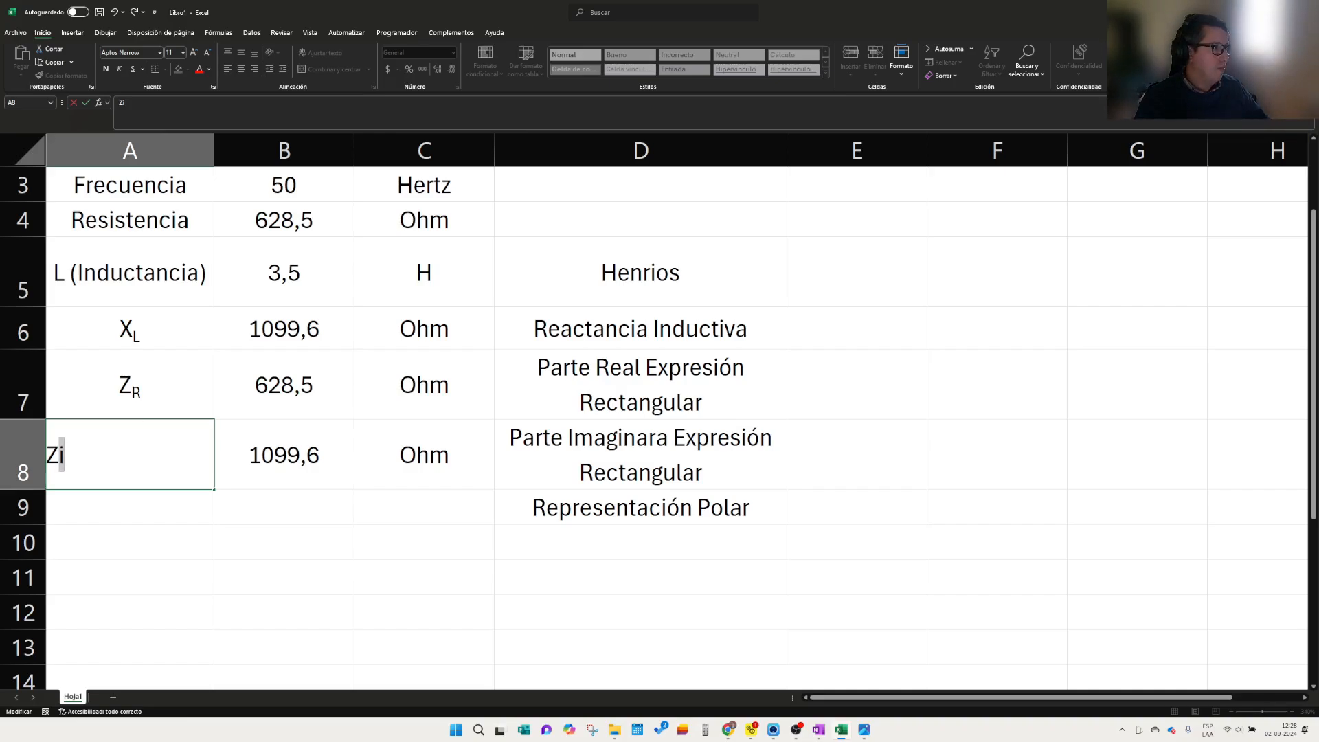
{"action": "key", "text": "ctrl+1"}
{"action": "left_click", "coordinate": [162, 544]}
{"action": "left_click", "coordinate": [165, 450]}
{"action": "left_click_drag", "start_coordinate": [177, 380], "coordinate": [164, 450]}
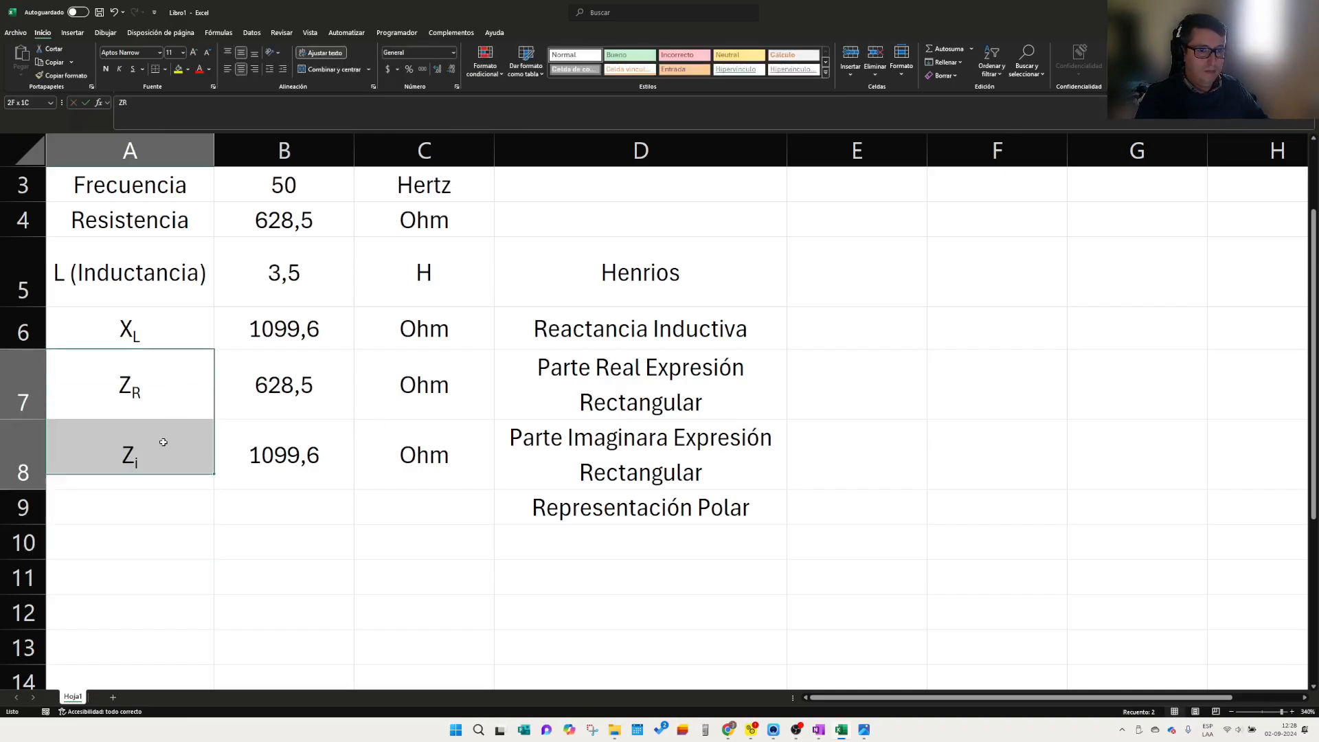
- Switch to the reference image 5.png and examine the polar-form formulas for impedance magnitude and phase angle, then return to the Excel workbook
{"action": "left_click", "coordinate": [172, 502]}
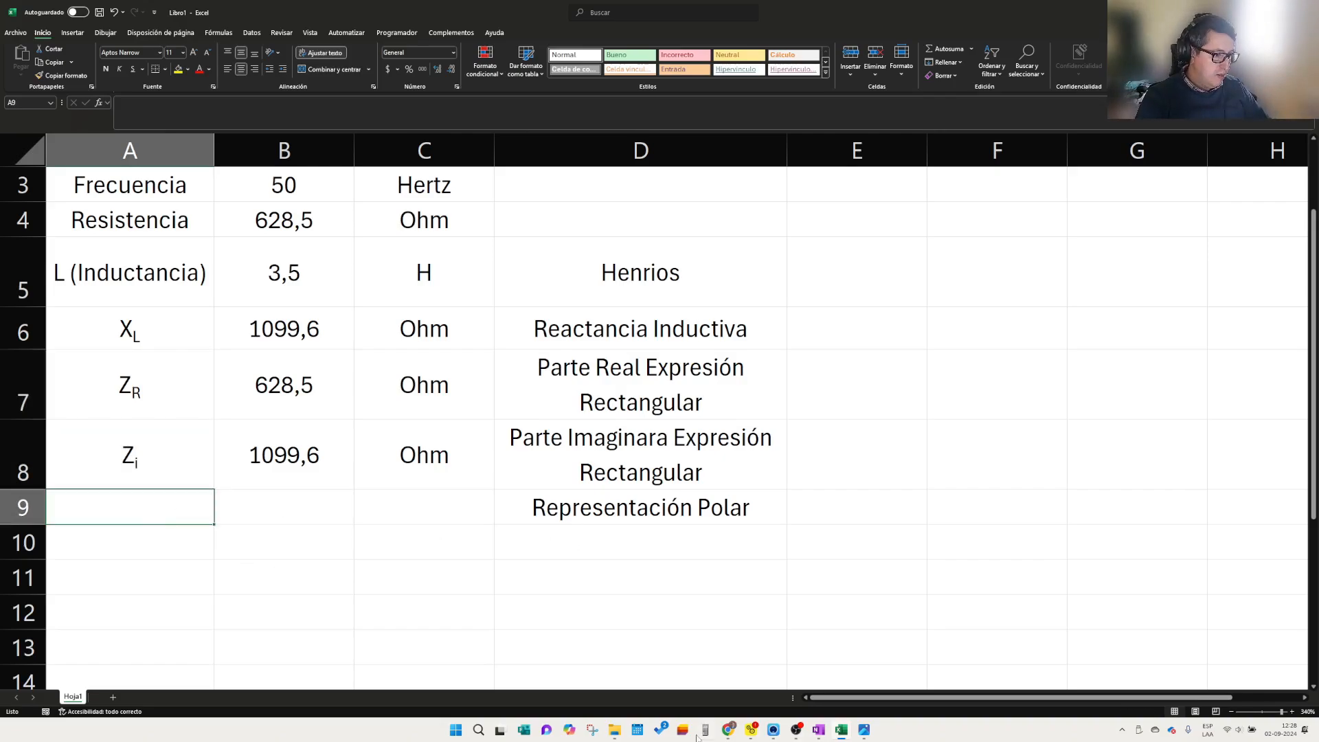
{"action": "left_click", "coordinate": [734, 732]}
{"action": "left_click", "coordinate": [734, 731]}
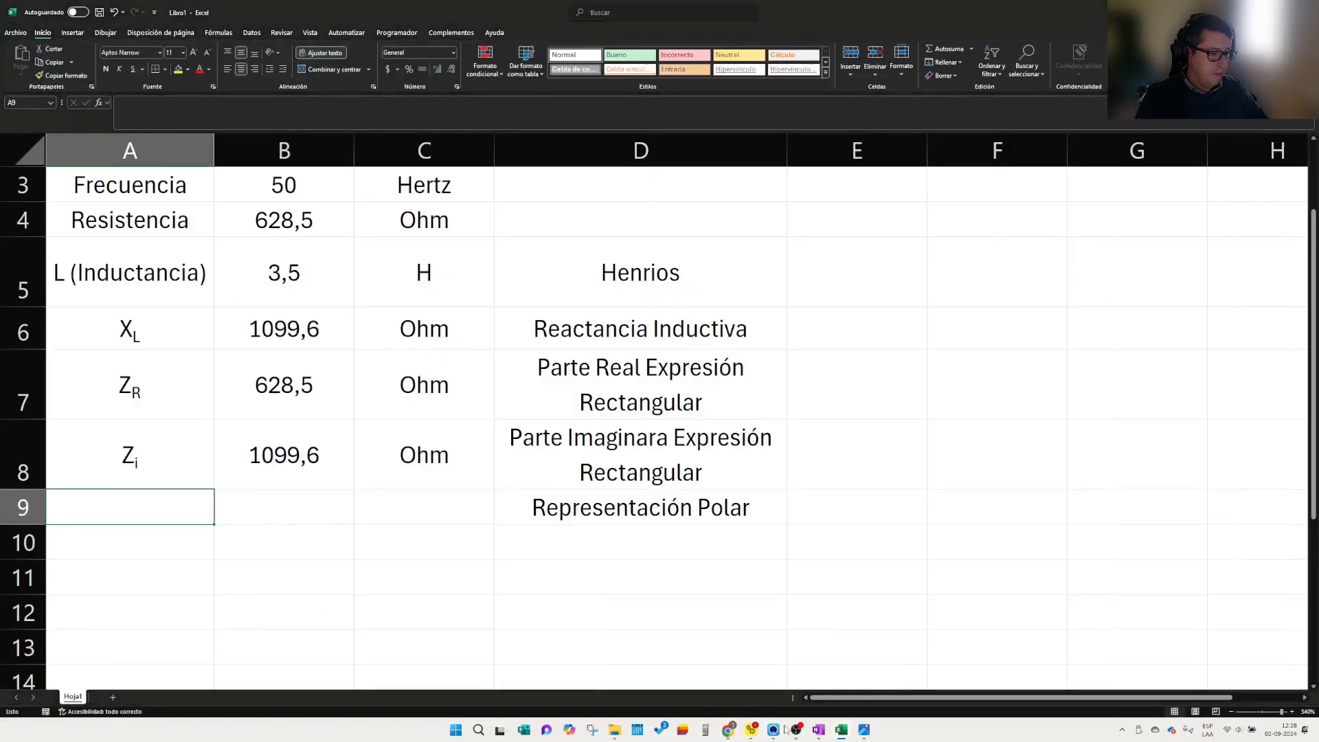
{"action": "left_click", "coordinate": [845, 734]}
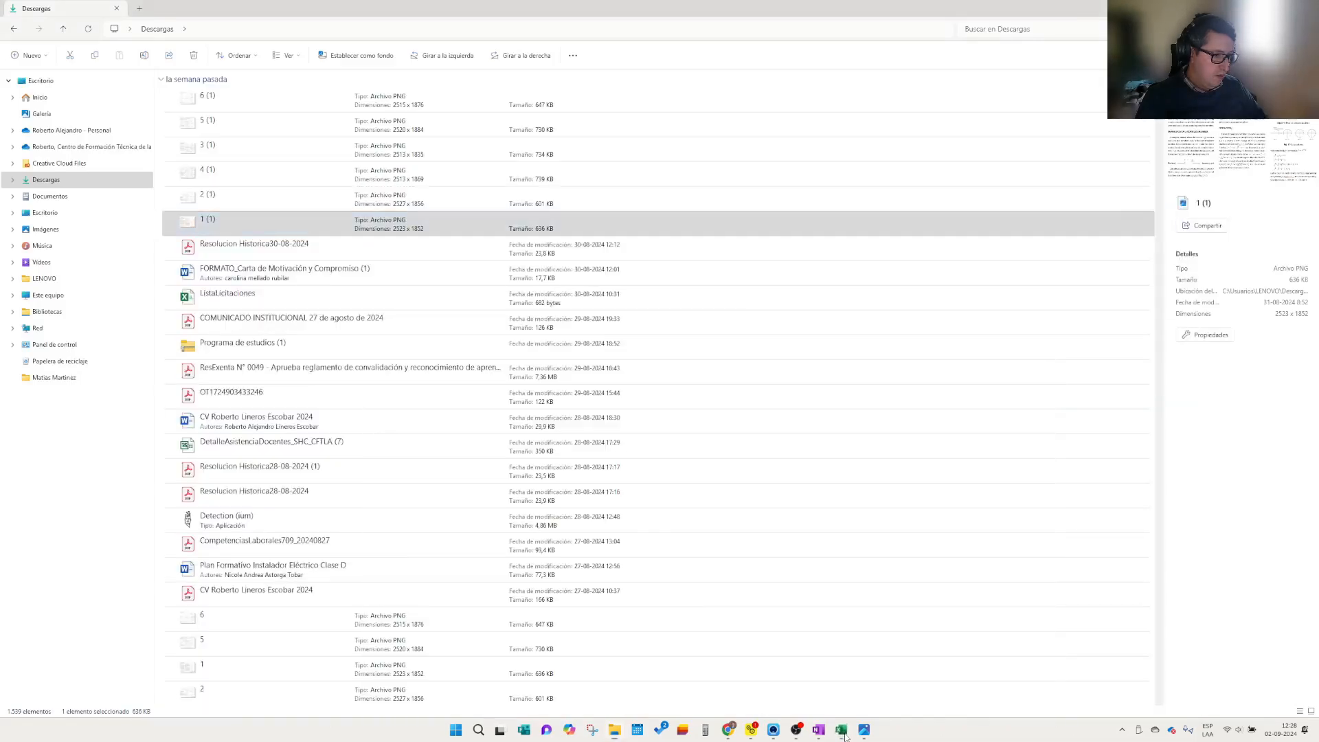
{"action": "left_click", "coordinate": [844, 733]}
{"action": "left_click", "coordinate": [863, 730]}
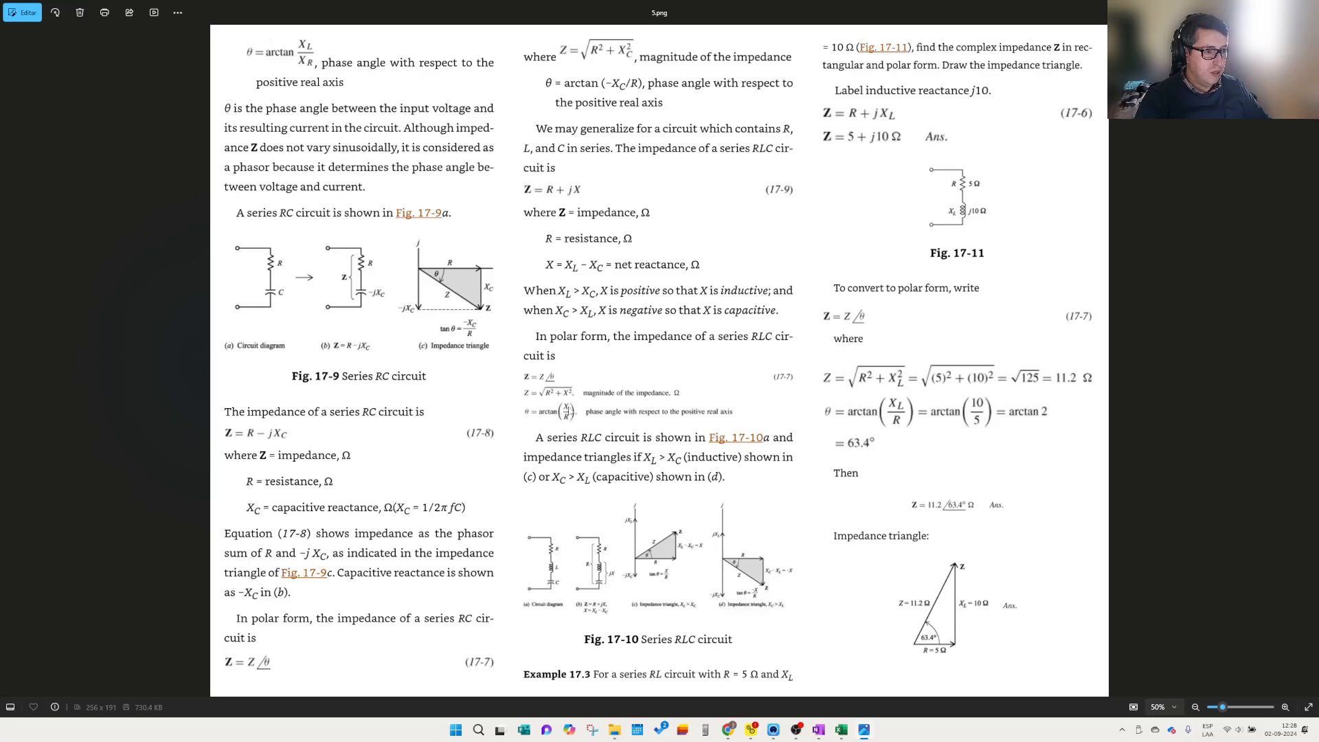
{"action": "left_click", "coordinate": [1260, 10]}
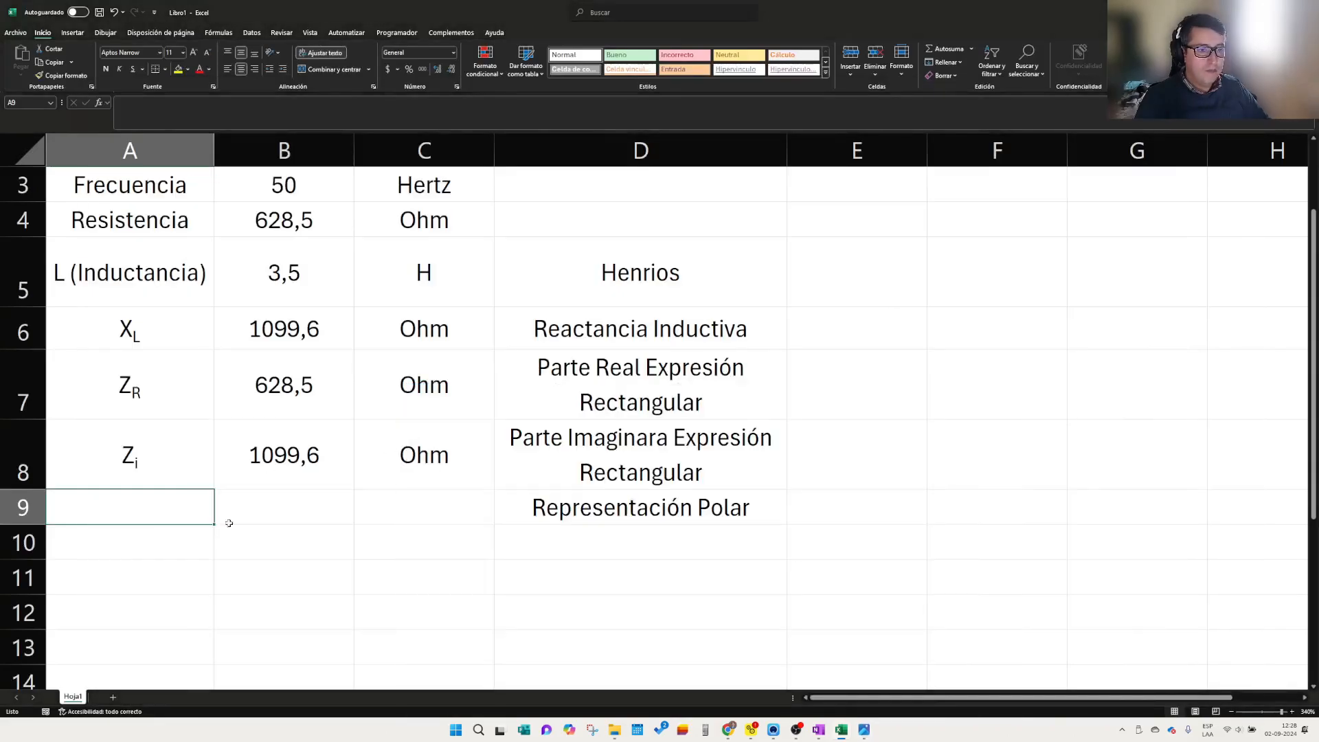
- Copy the observation "Representación Polar" from cell D9 into cell D10
{"action": "left_click", "coordinate": [625, 512]}
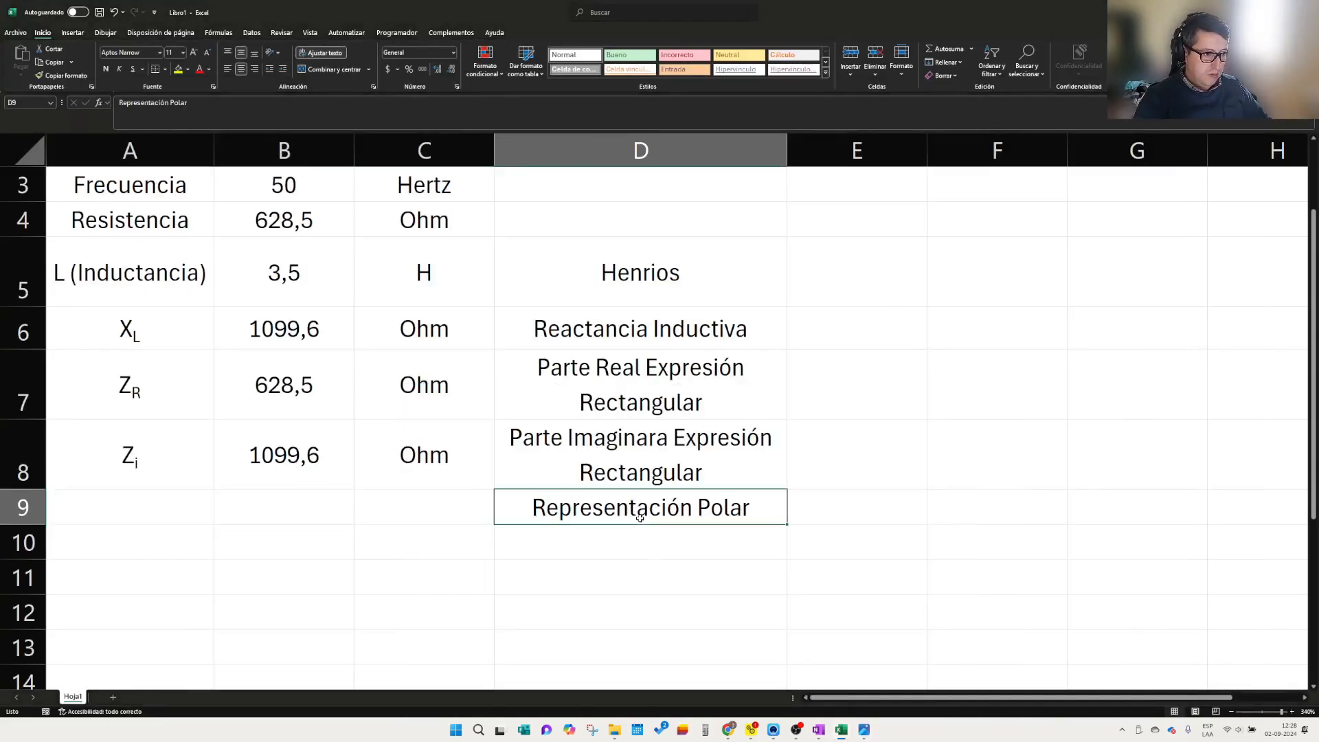
{"action": "key", "text": "ctrl+c"}
{"action": "left_click", "coordinate": [636, 548]}
{"action": "key", "text": "ctrl+v"}
{"action": "key", "text": "Escape"}
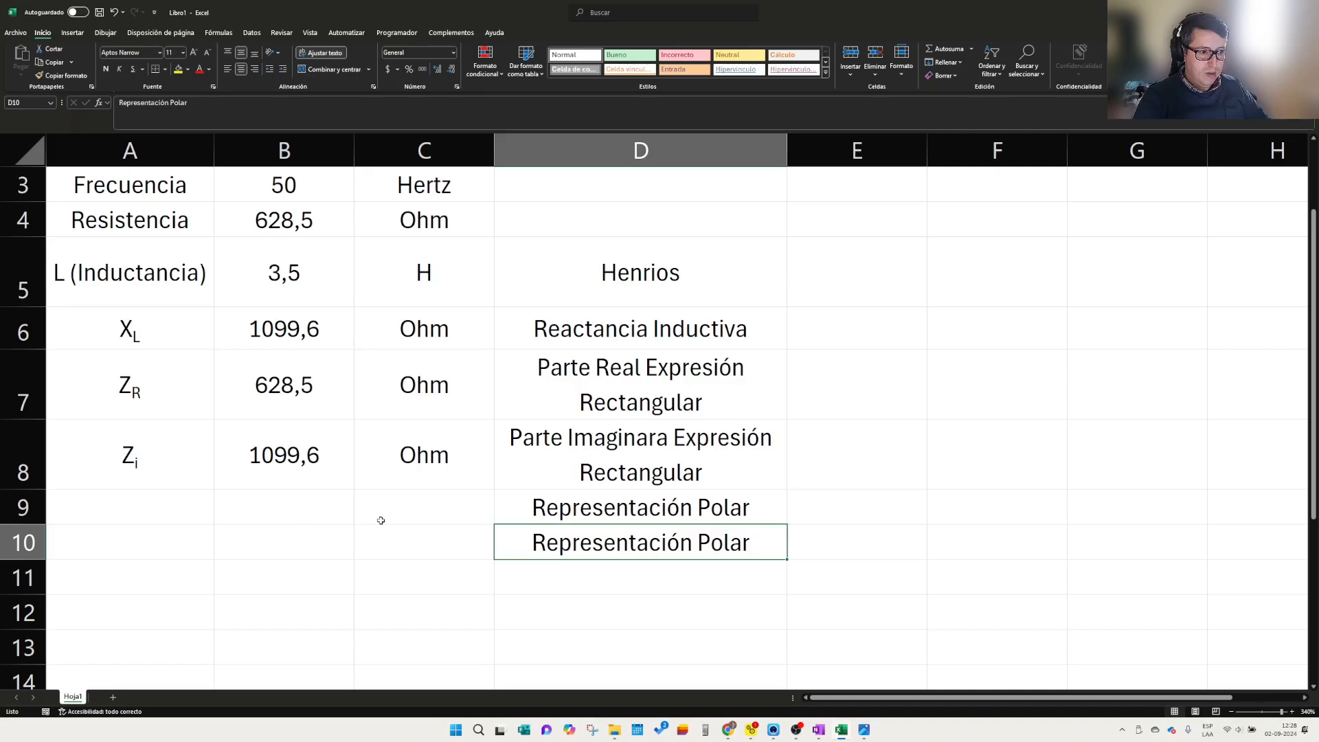
- Enter the variable name "Zmodulo" in cell A9 with "modulo" formatted as a subscript
{"action": "left_click", "coordinate": [405, 512]}
{"action": "left_click", "coordinate": [177, 503]}
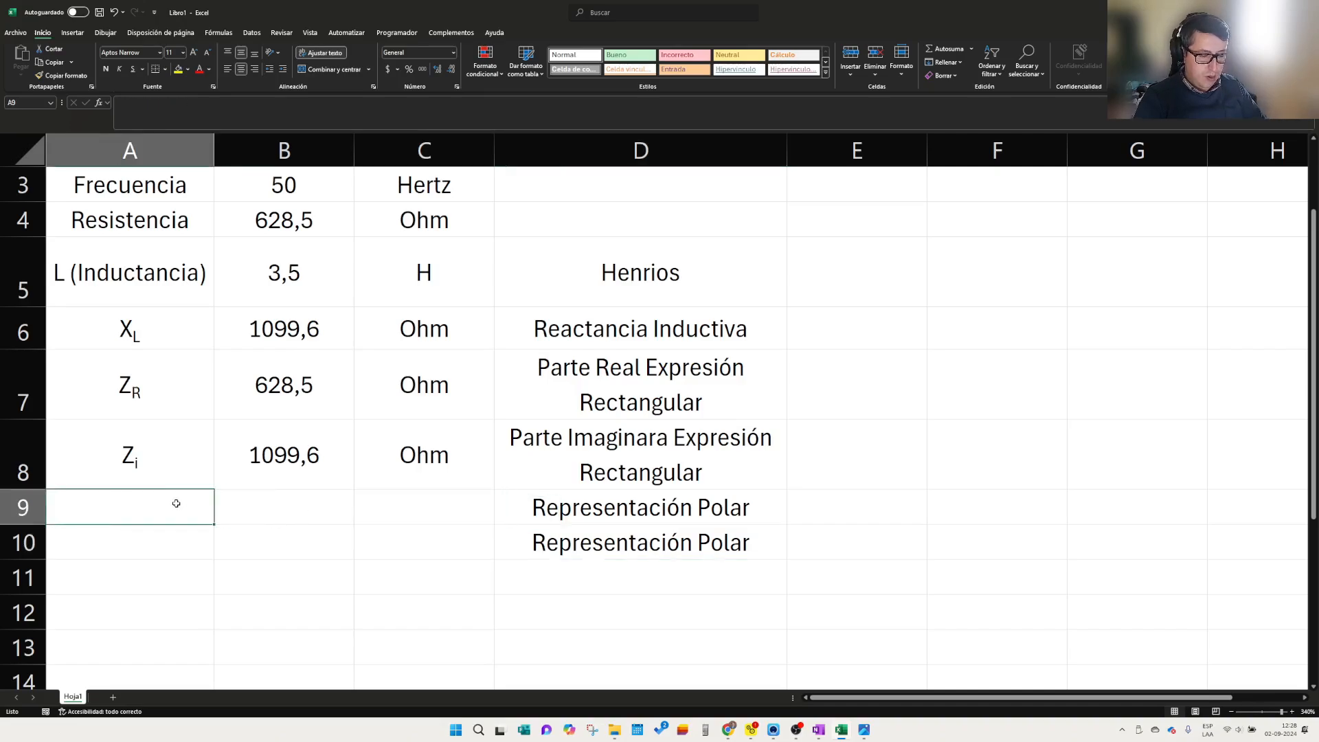
{"action": "type", "text": "Zmodulo"}
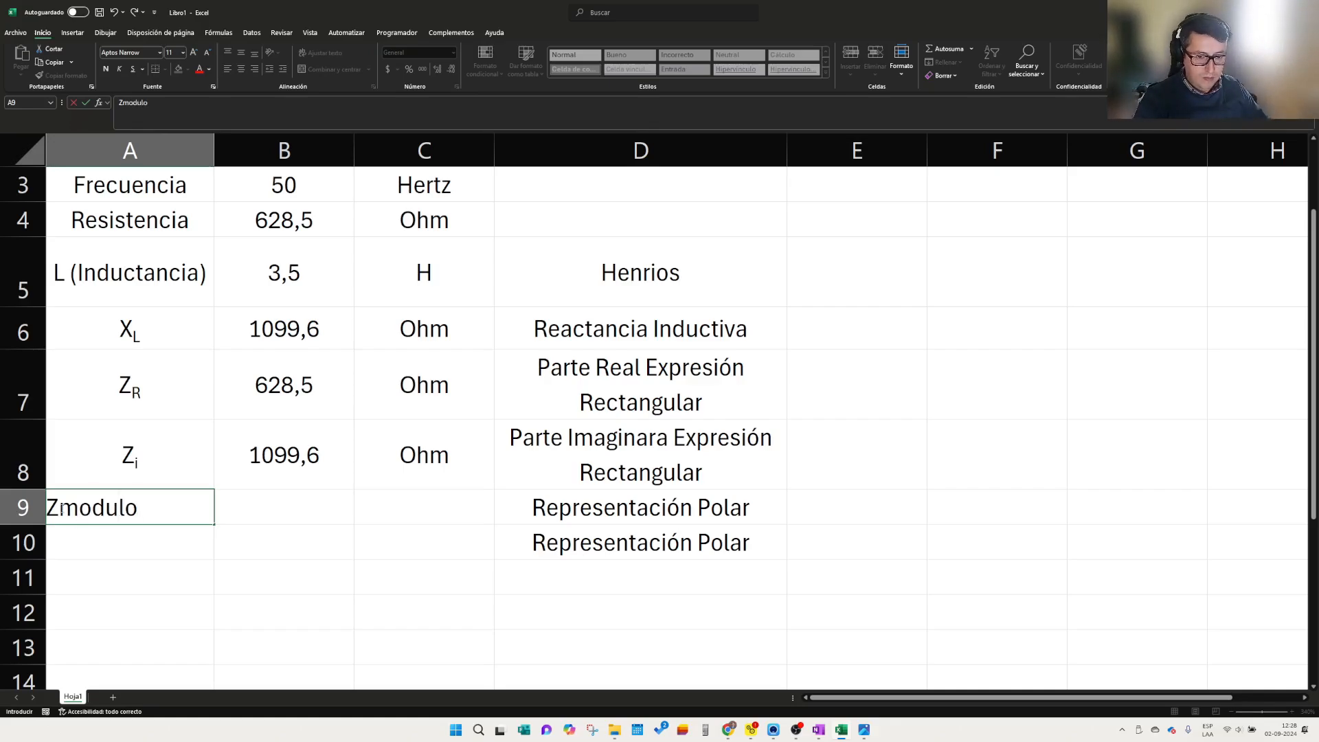
{"action": "left_click_drag", "start_coordinate": [59, 508], "coordinate": [140, 510]}
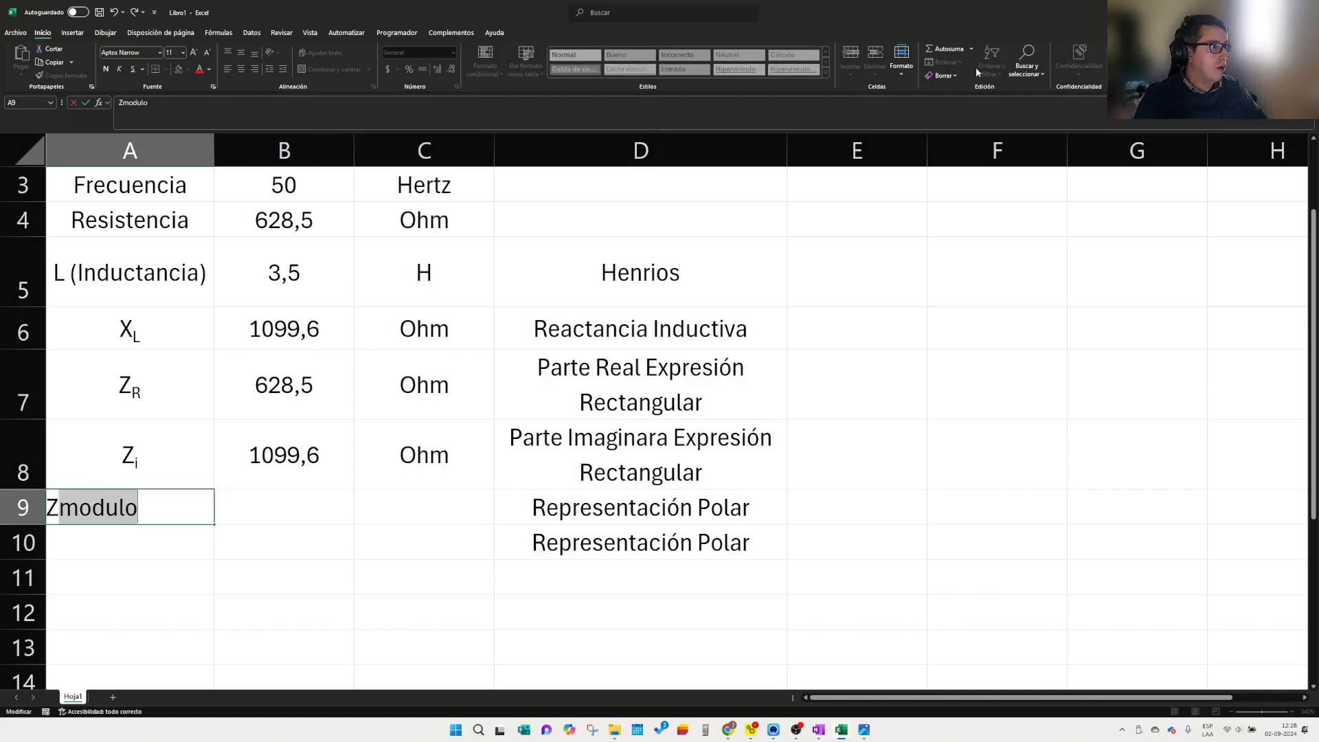
{"action": "key", "text": "Return"}
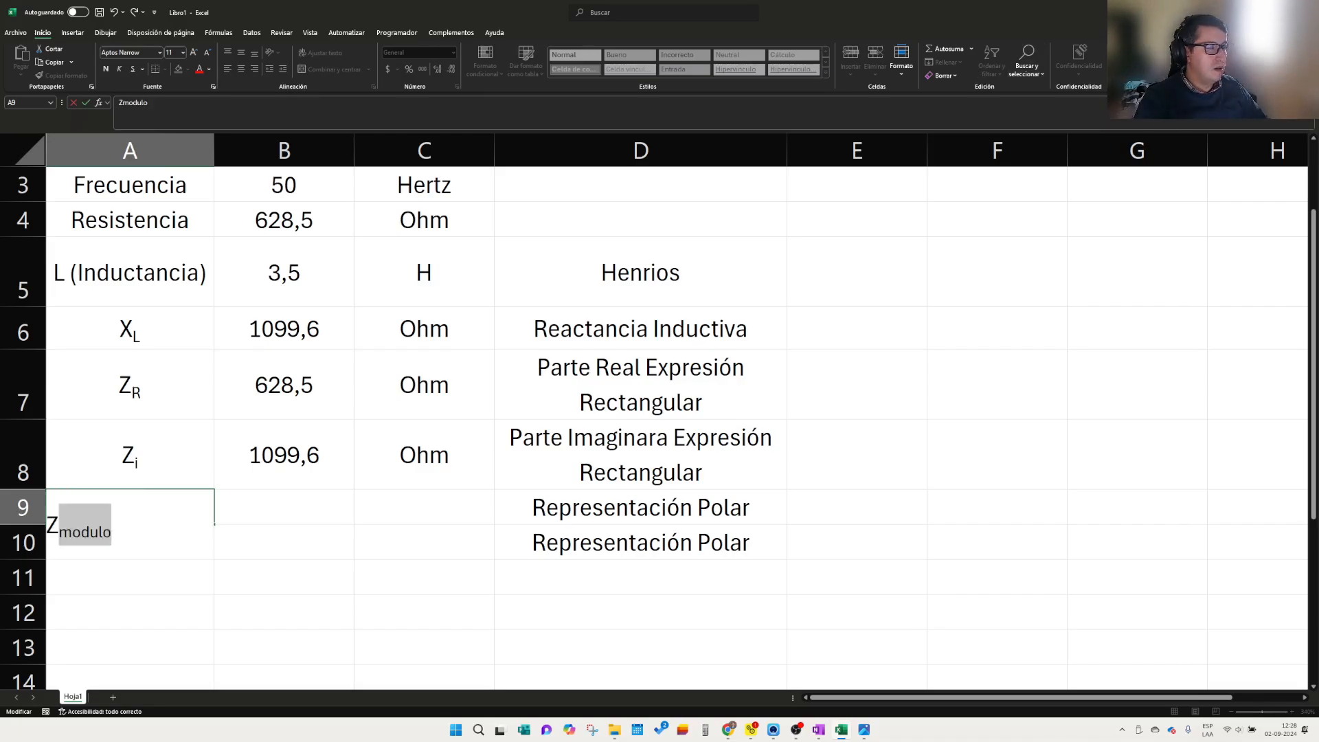
{"action": "left_click", "coordinate": [136, 574]}
{"action": "left_click", "coordinate": [169, 518]}
- Switch to Chrome and search Google for "teta simbolo" in a new tab
{"action": "left_click", "coordinate": [157, 549]}
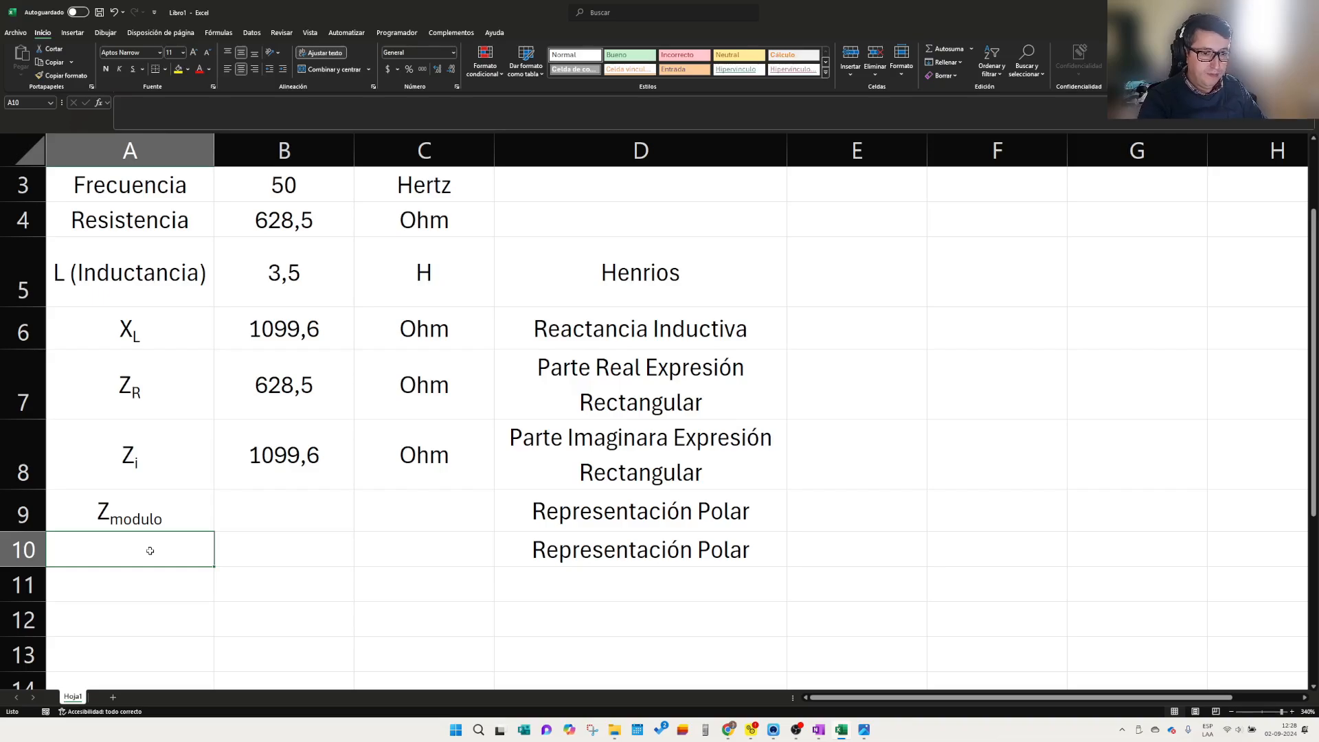
{"action": "left_click", "coordinate": [731, 732]}
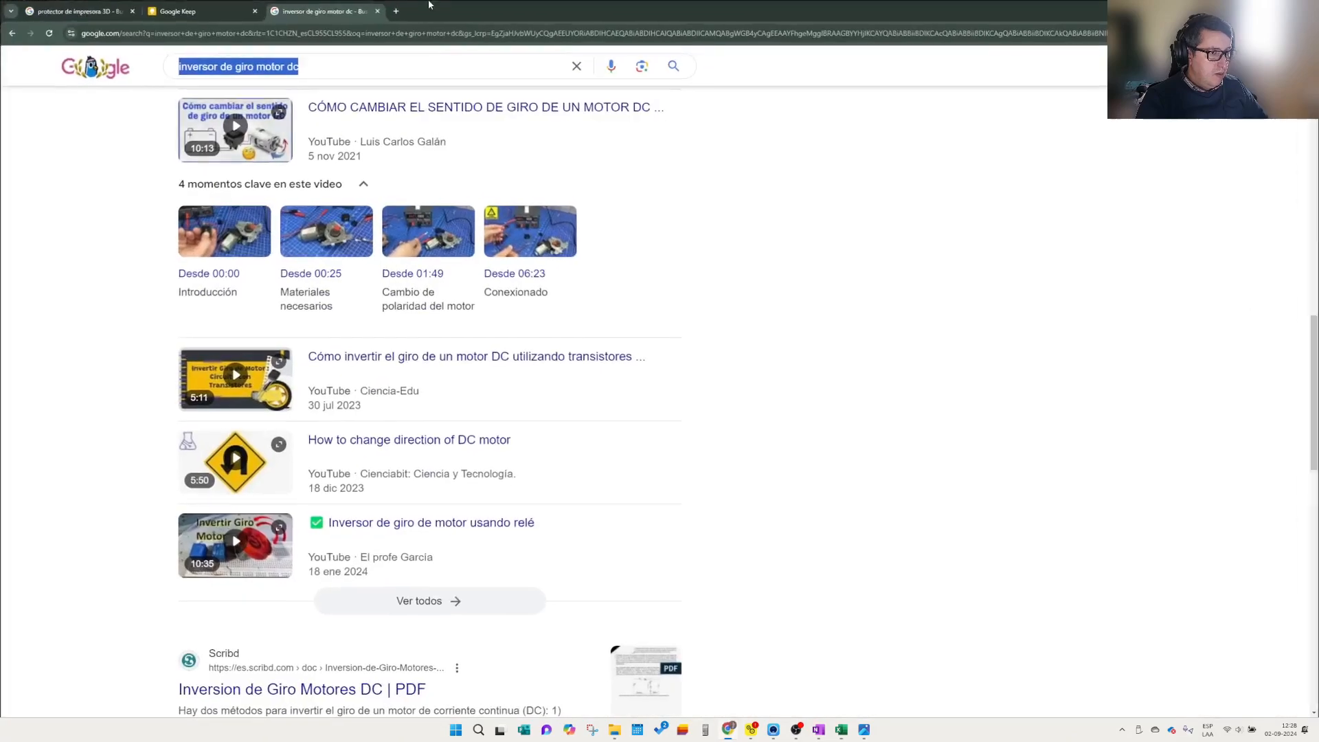
{"action": "left_click", "coordinate": [395, 11]}
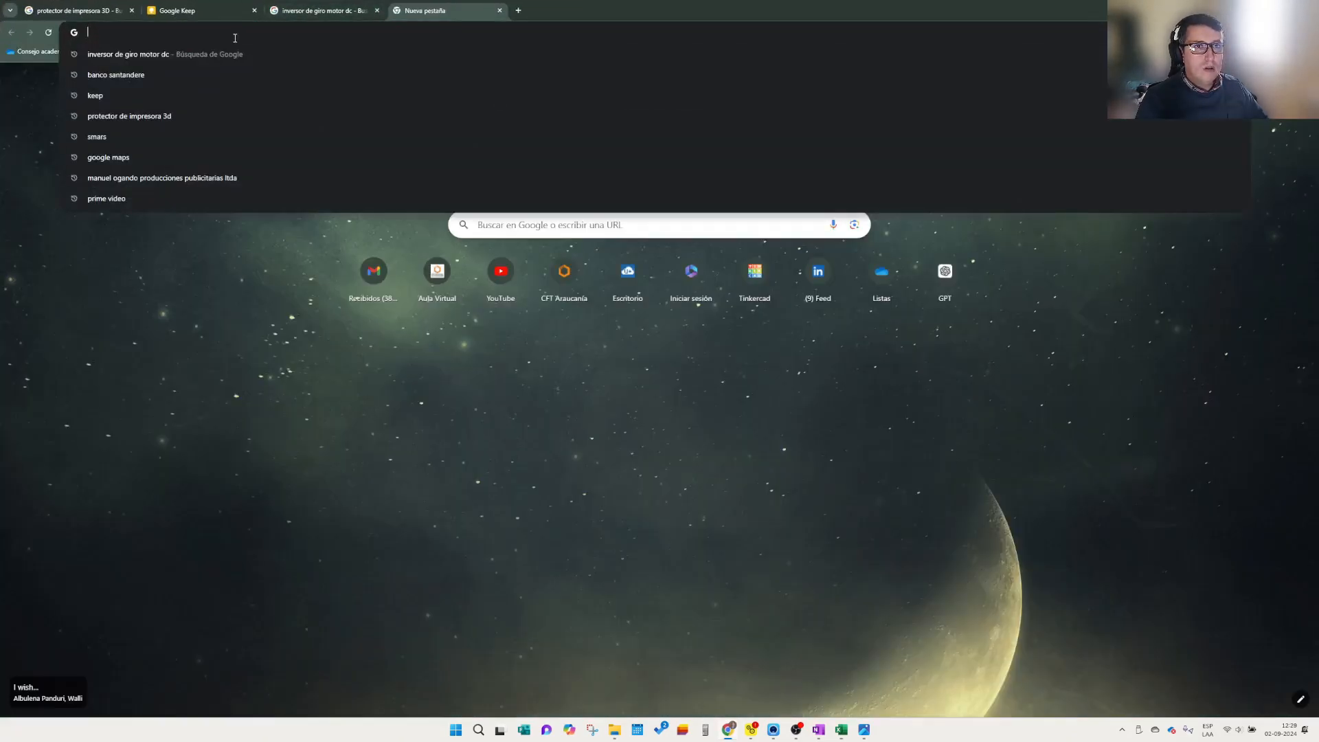
{"action": "type", "text": "teta"}
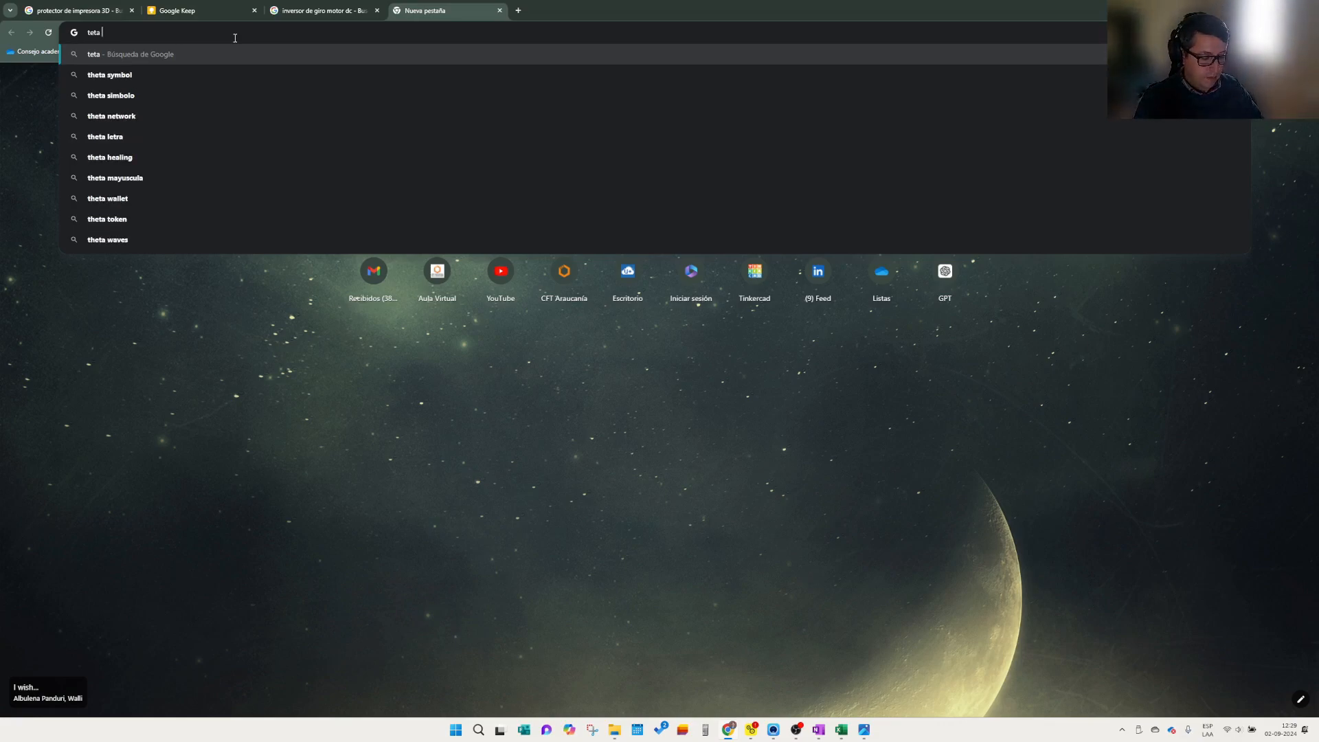
{"action": "type", "text": " simbolo"}
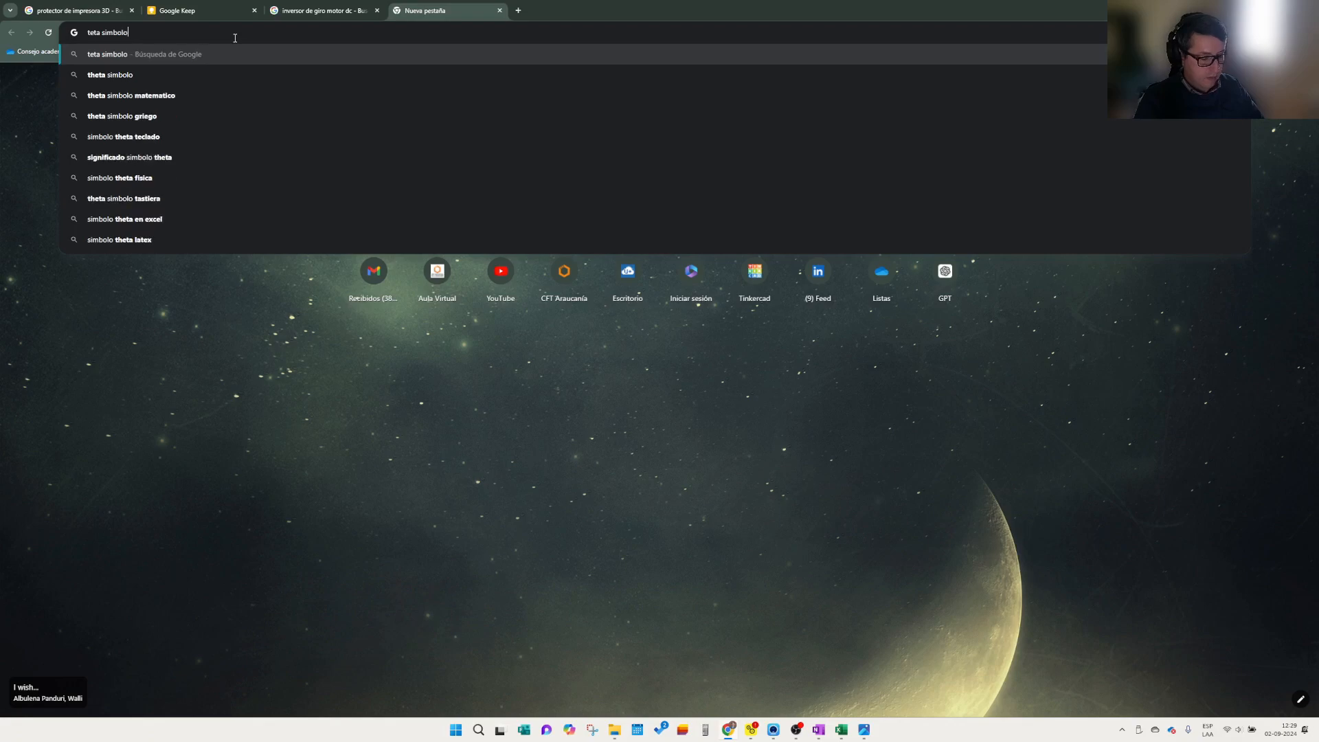
{"action": "key", "text": "Return"}
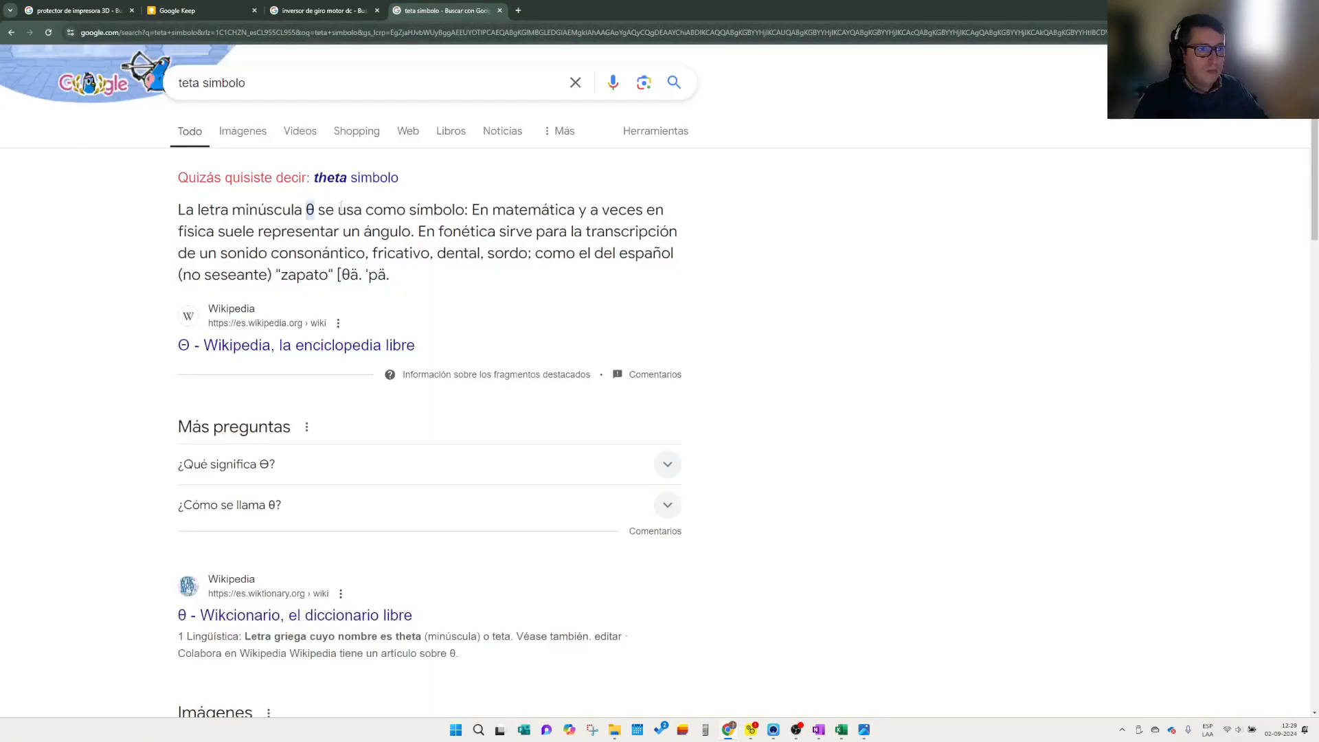
- Copy the θ symbol from the search results and paste it into cell A10 of the Excel workbook
{"action": "double_click", "coordinate": [310, 210]}
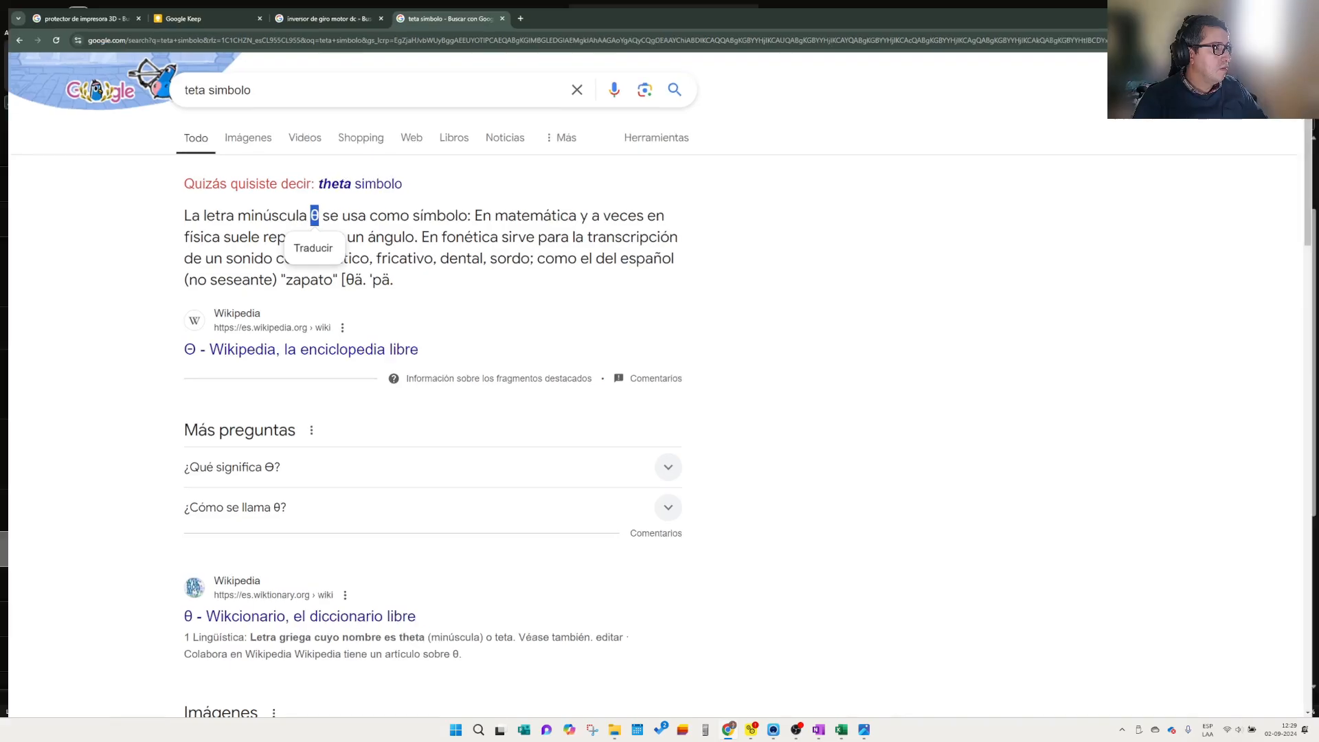
{"action": "key", "text": "alt+Tab"}
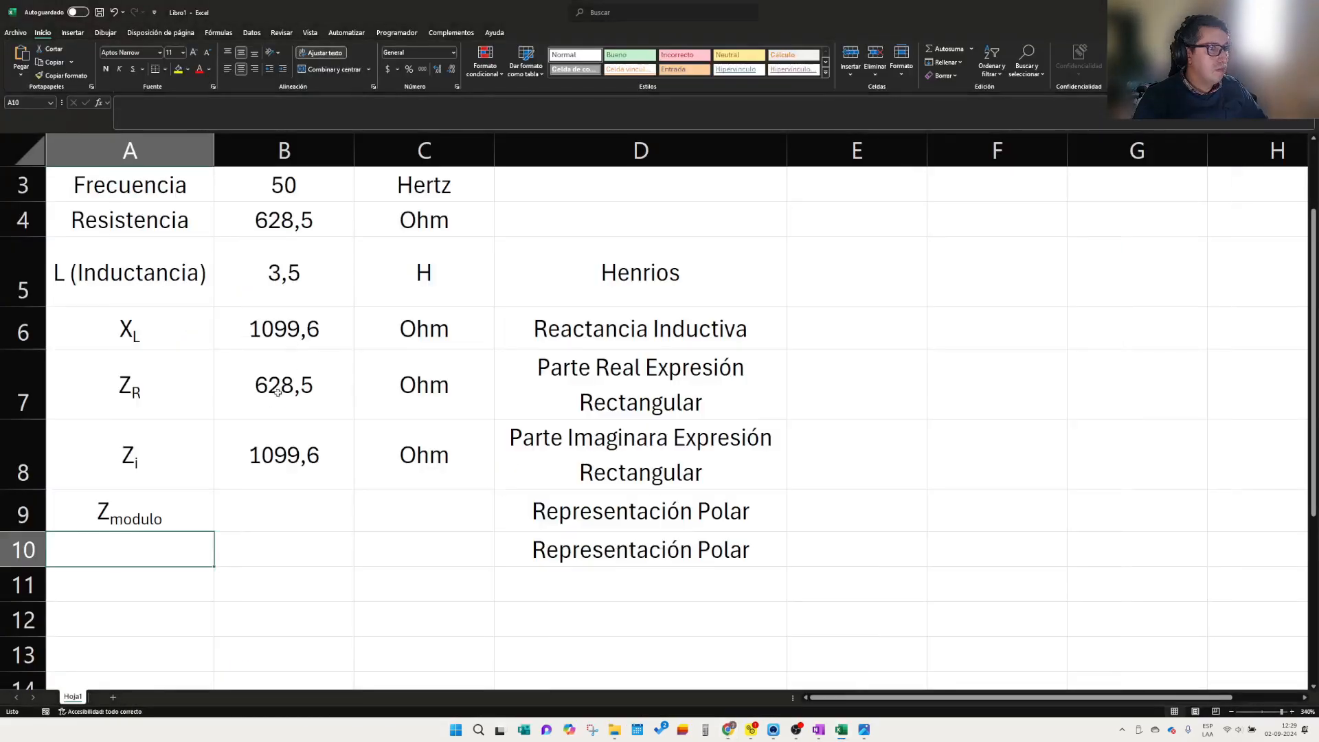
{"action": "double_click", "coordinate": [169, 544]}
{"action": "key", "text": "ctrl+v"}
{"action": "left_click", "coordinate": [347, 556]}
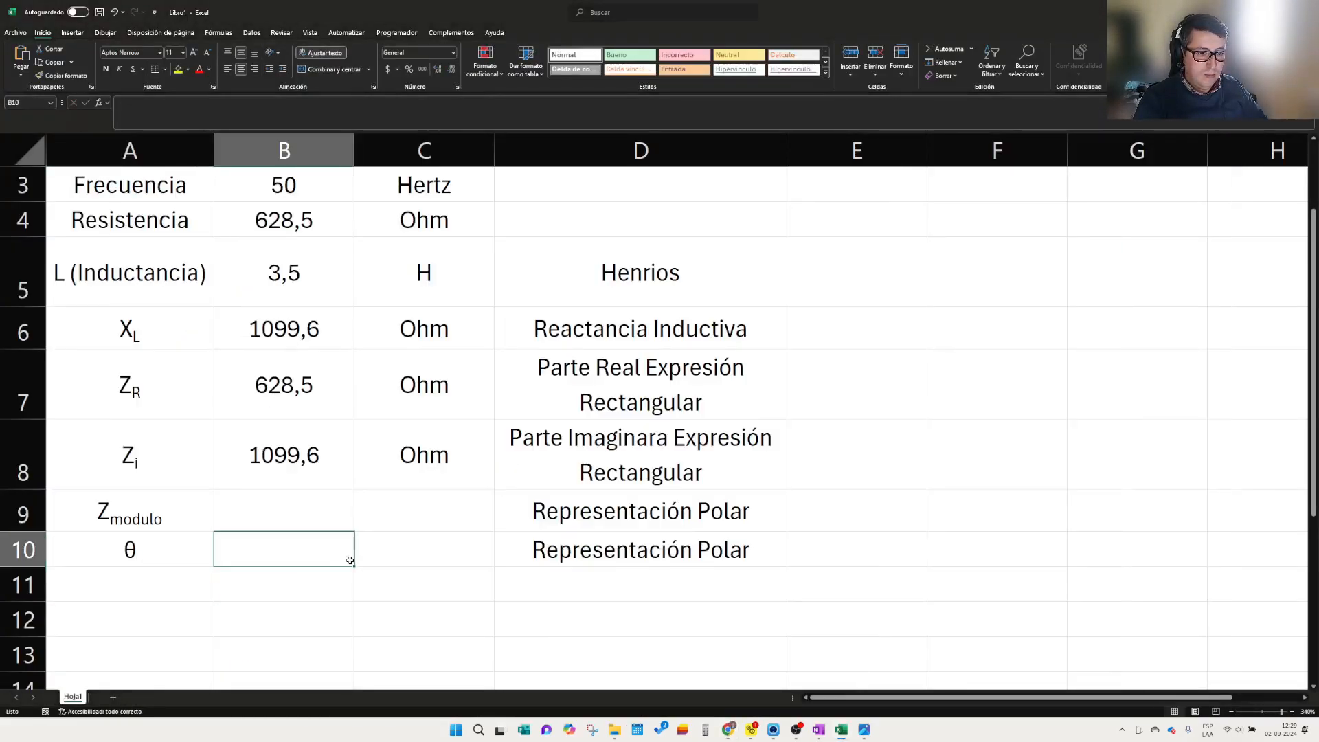
- Enter the unit "° sexagesimales" in cell C10 and widen column C to fit it on one line
{"action": "left_click", "coordinate": [404, 557]}
{"action": "type", "text": "°"}
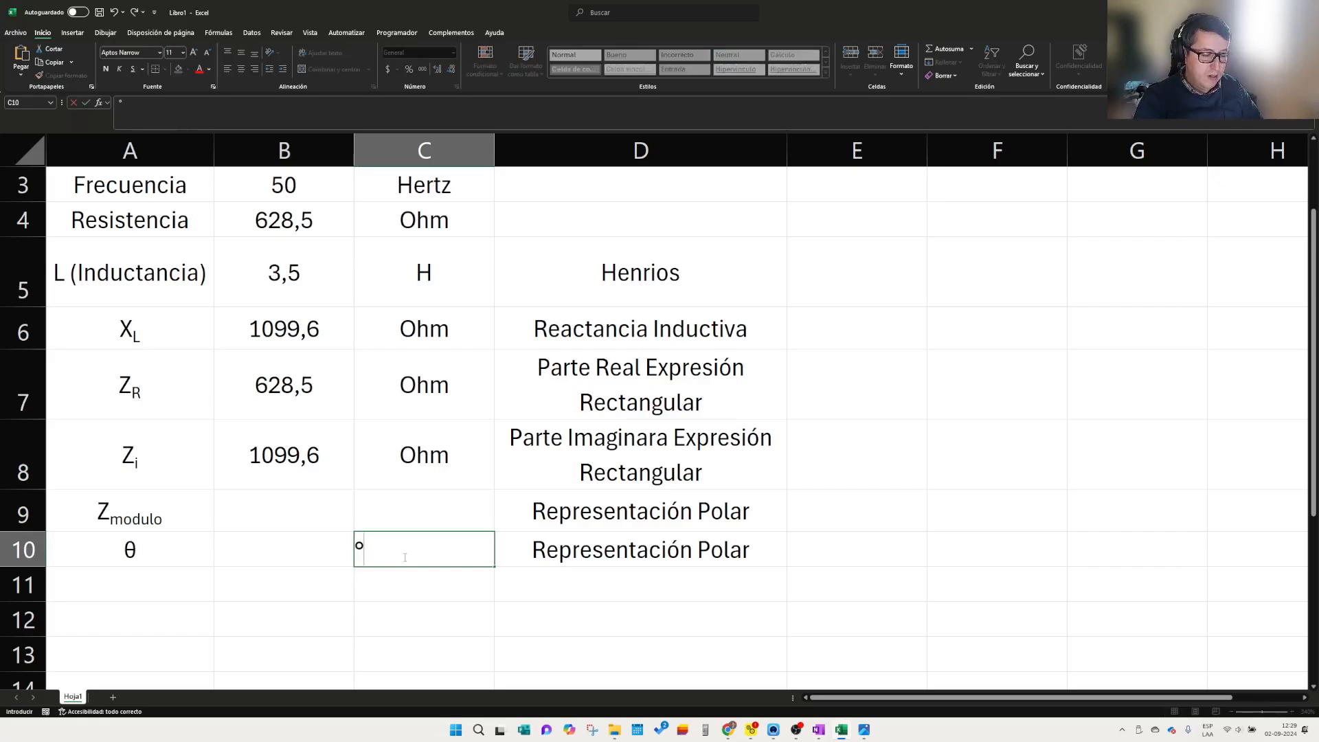
{"action": "type", "text": " sexagesimales"}
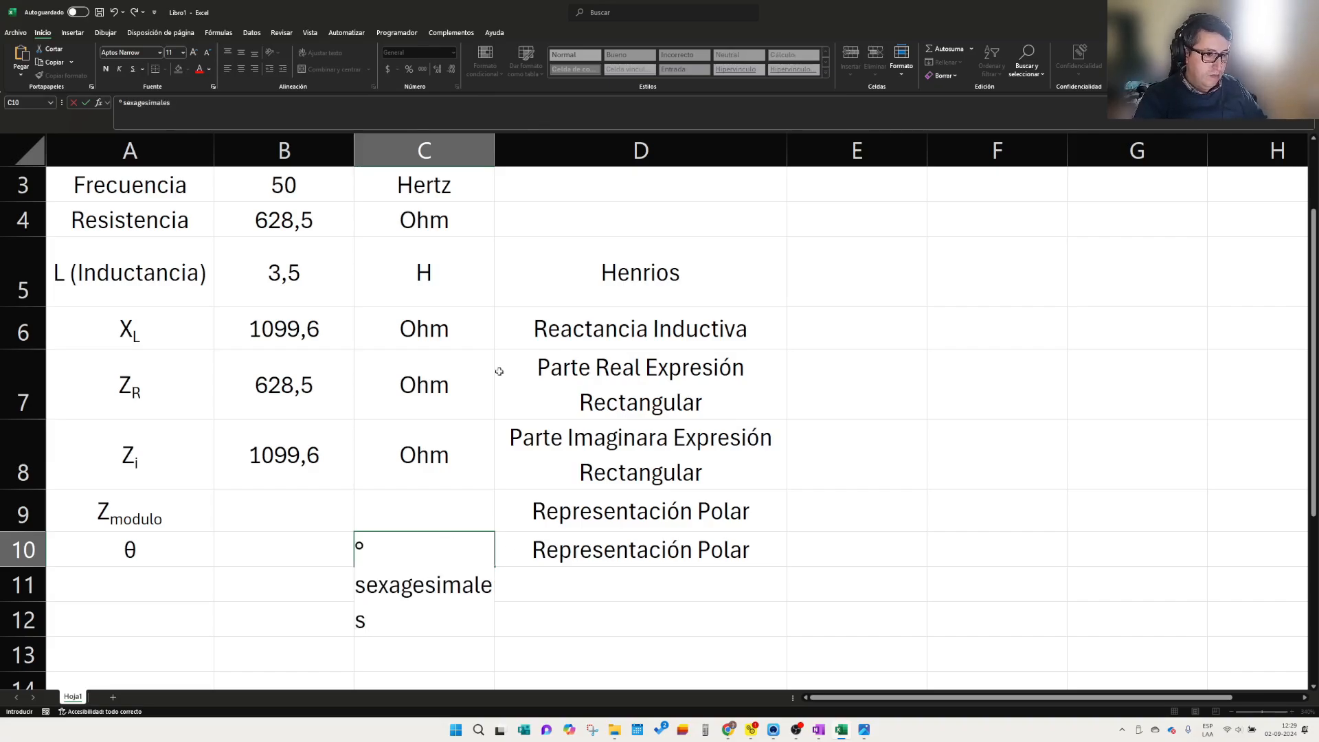
{"action": "left_click", "coordinate": [509, 217]}
{"action": "left_click_drag", "start_coordinate": [494, 150], "coordinate": [592, 150]}
- Enter the unit "Ohm" in cell C9 for the impedance modulus
{"action": "left_click", "coordinate": [461, 509]}
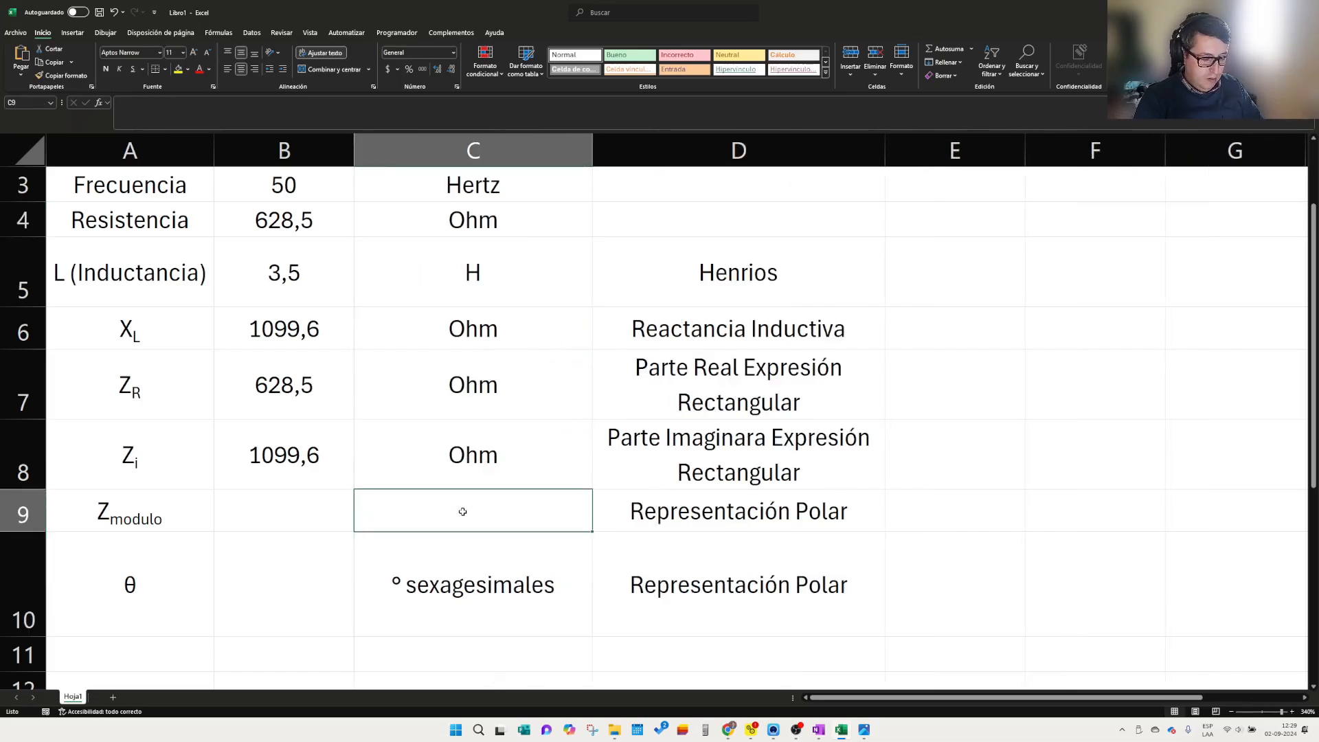
{"action": "type", "text": "Ohm"}
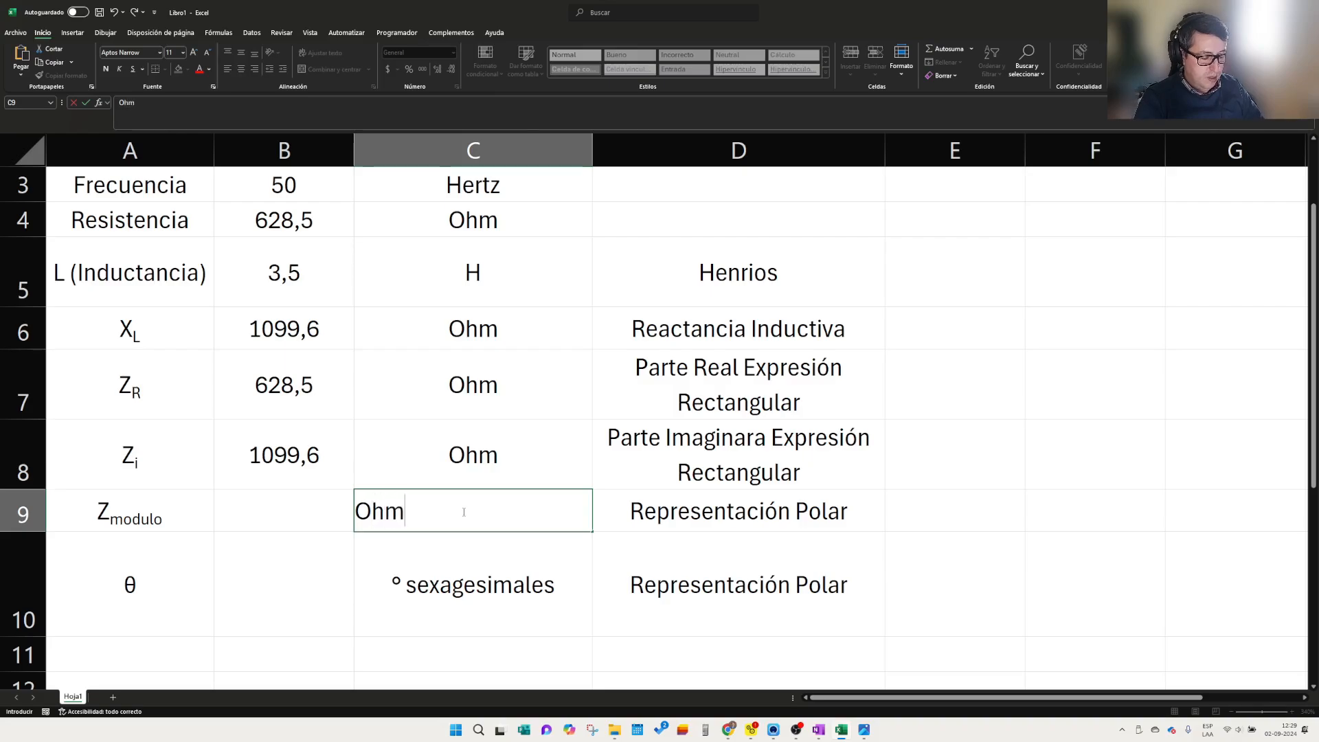
{"action": "key", "text": "Return"}
- Calculate the impedance modulus in cell B9 with the formula +raiz(B7^2+B8^2)
{"action": "key", "text": "Left"}
{"action": "key", "text": "Up"}
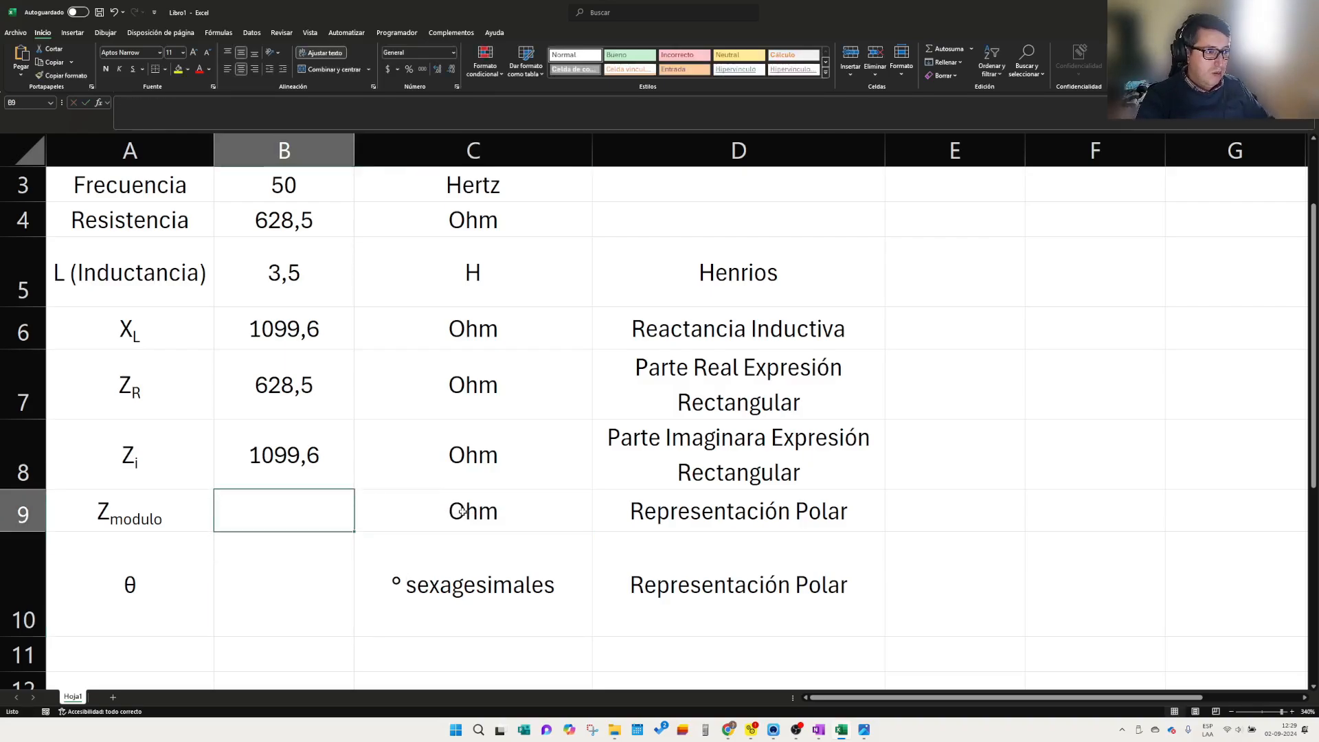
{"action": "scroll", "coordinate": [426, 522], "scroll_direction": "down", "scroll_amount": 1}
{"action": "type", "text": "+"}
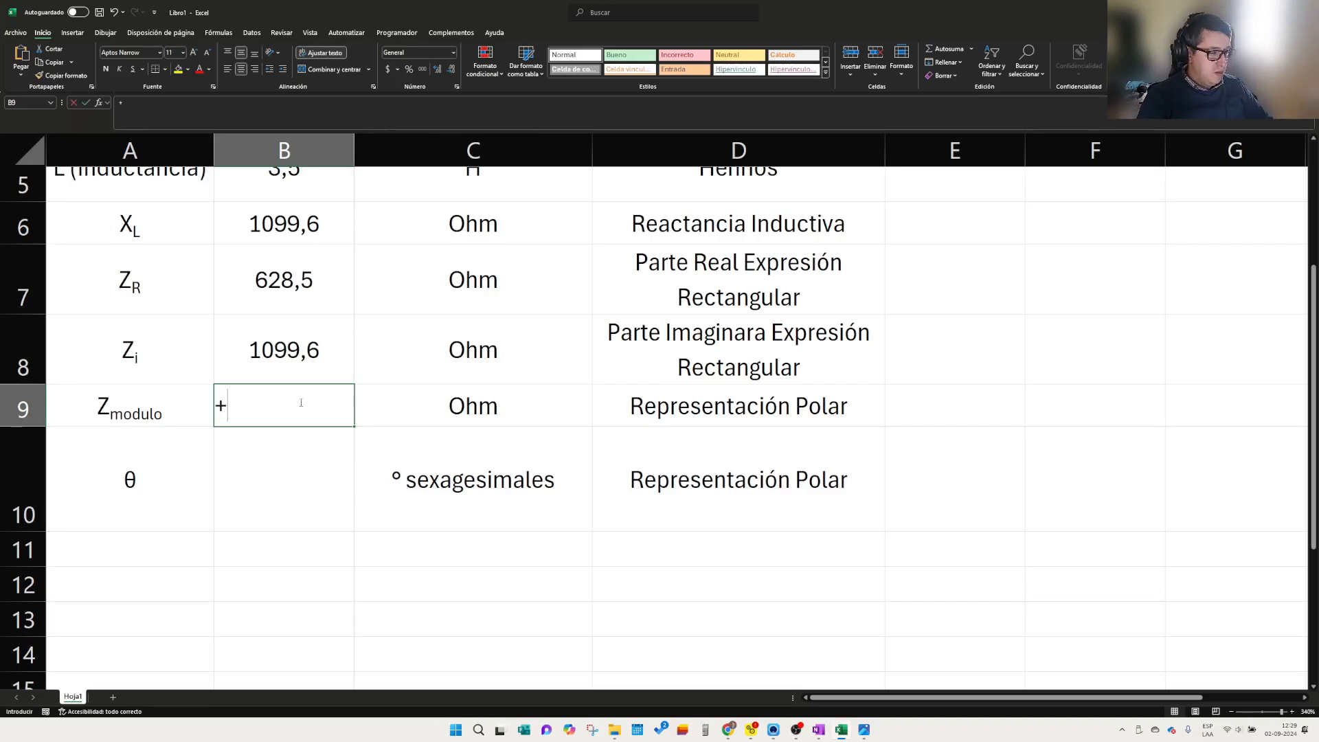
{"action": "type", "text": "ra"}
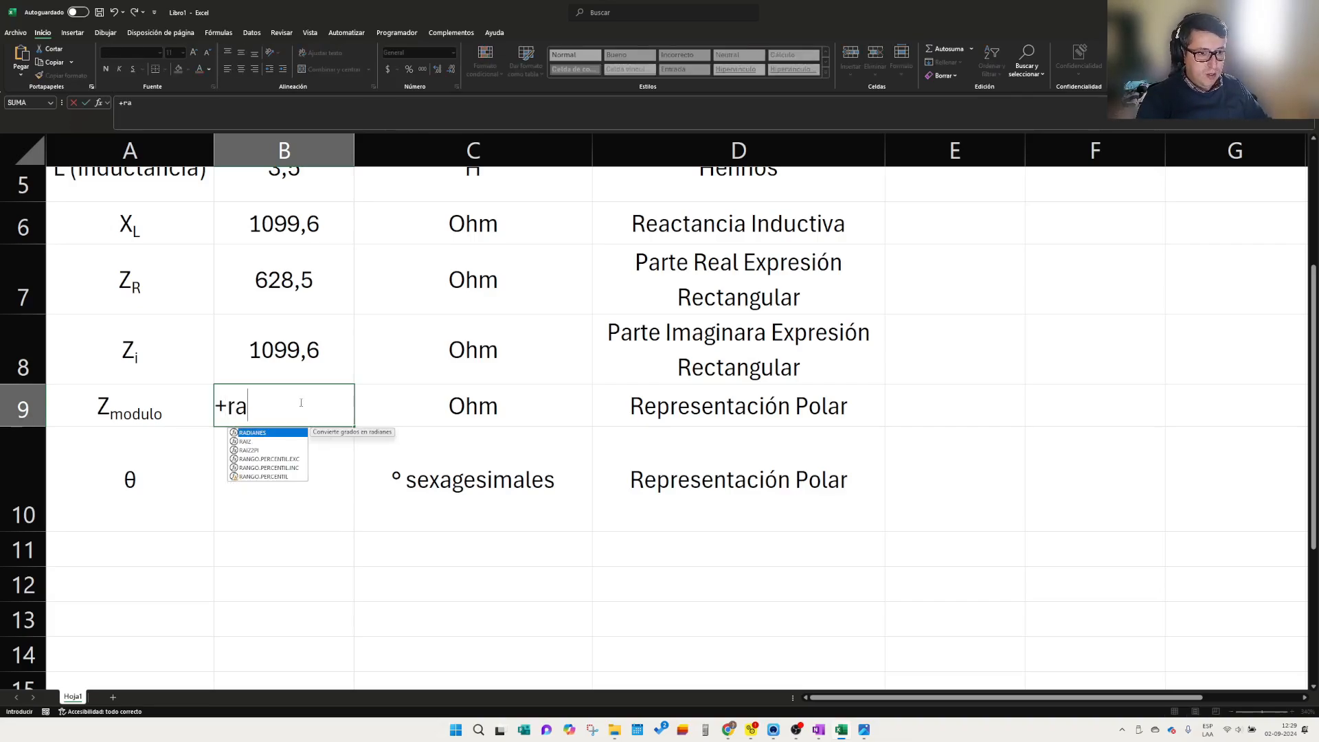
{"action": "type", "text": "iz()"}
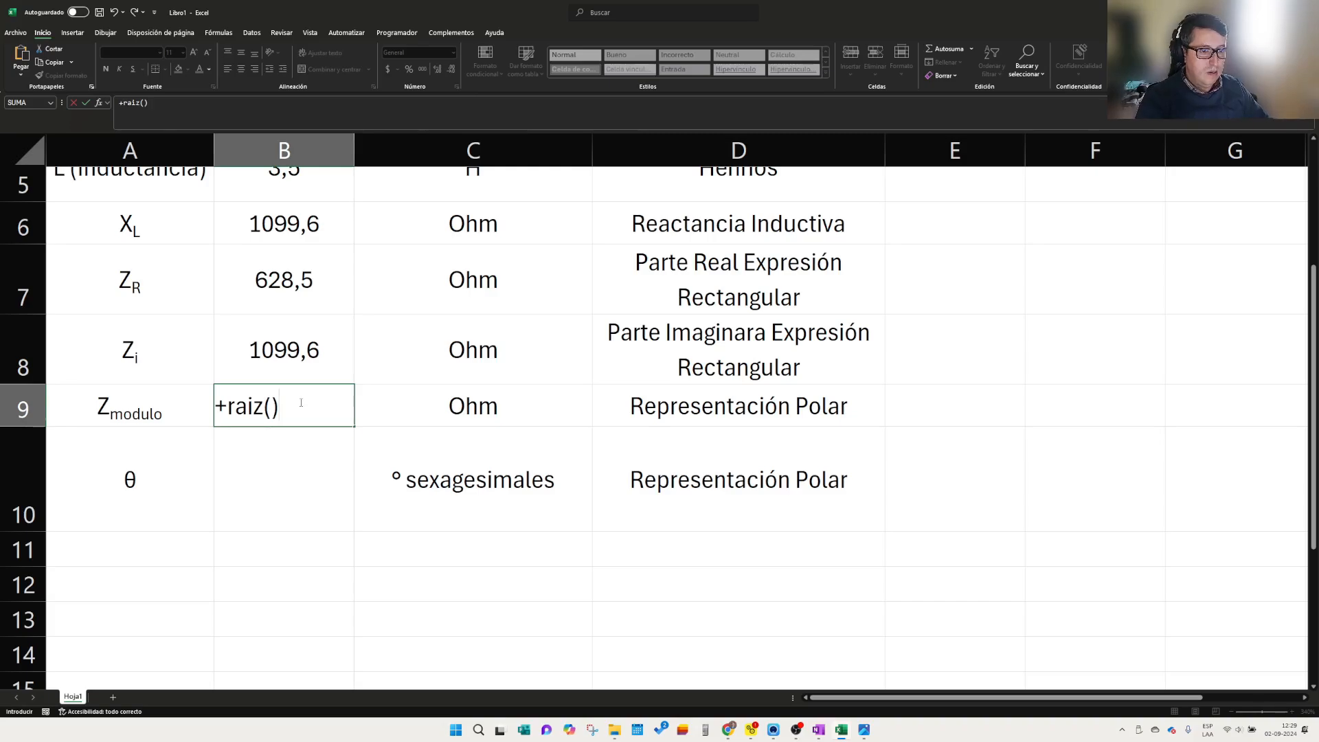
{"action": "scroll", "coordinate": [270, 407], "scroll_direction": "up", "scroll_amount": 1}
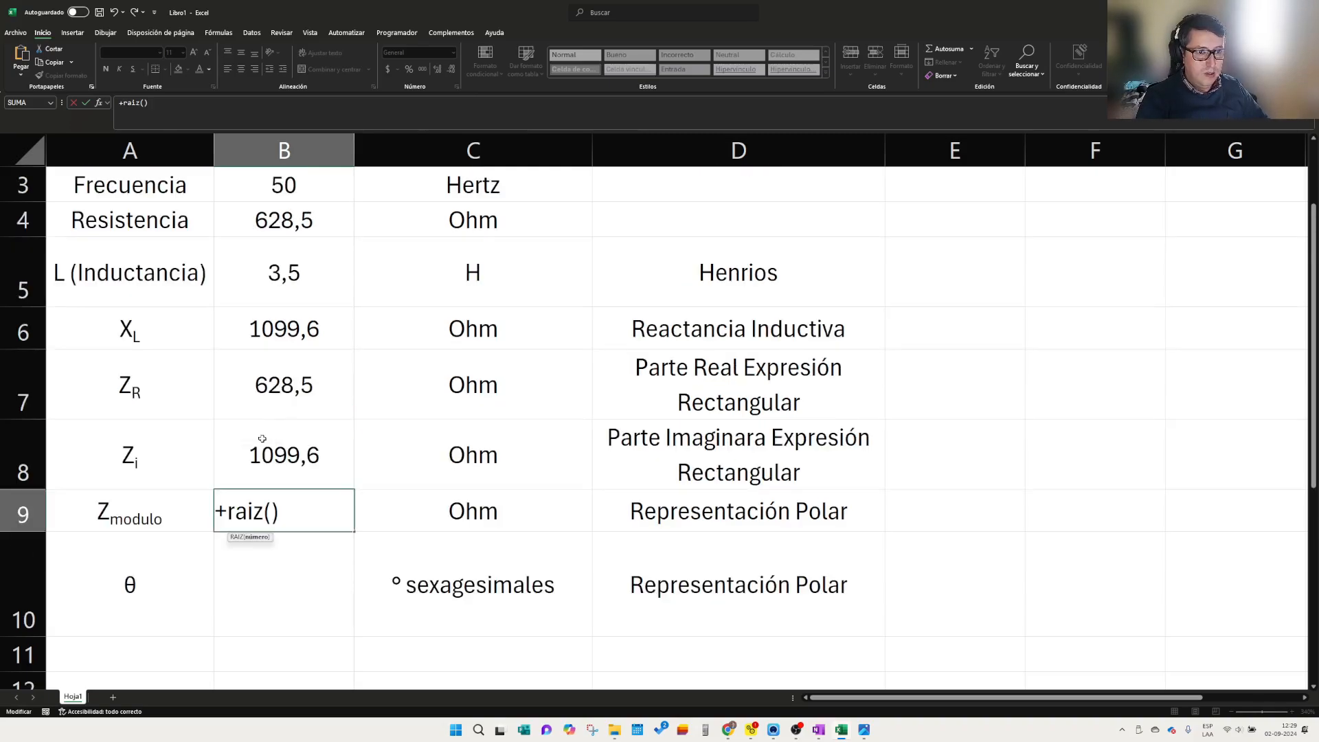
{"action": "left_click", "coordinate": [282, 386]}
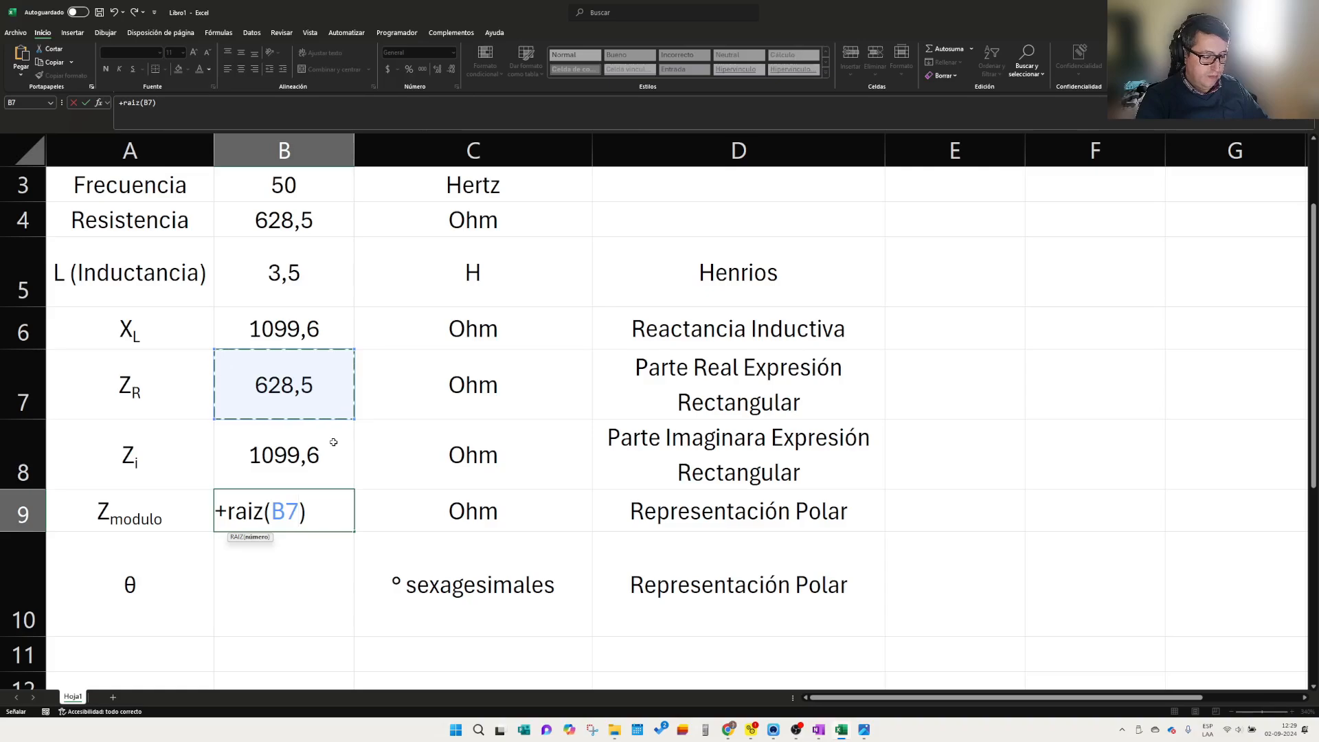
{"action": "type", "text": "^2"}
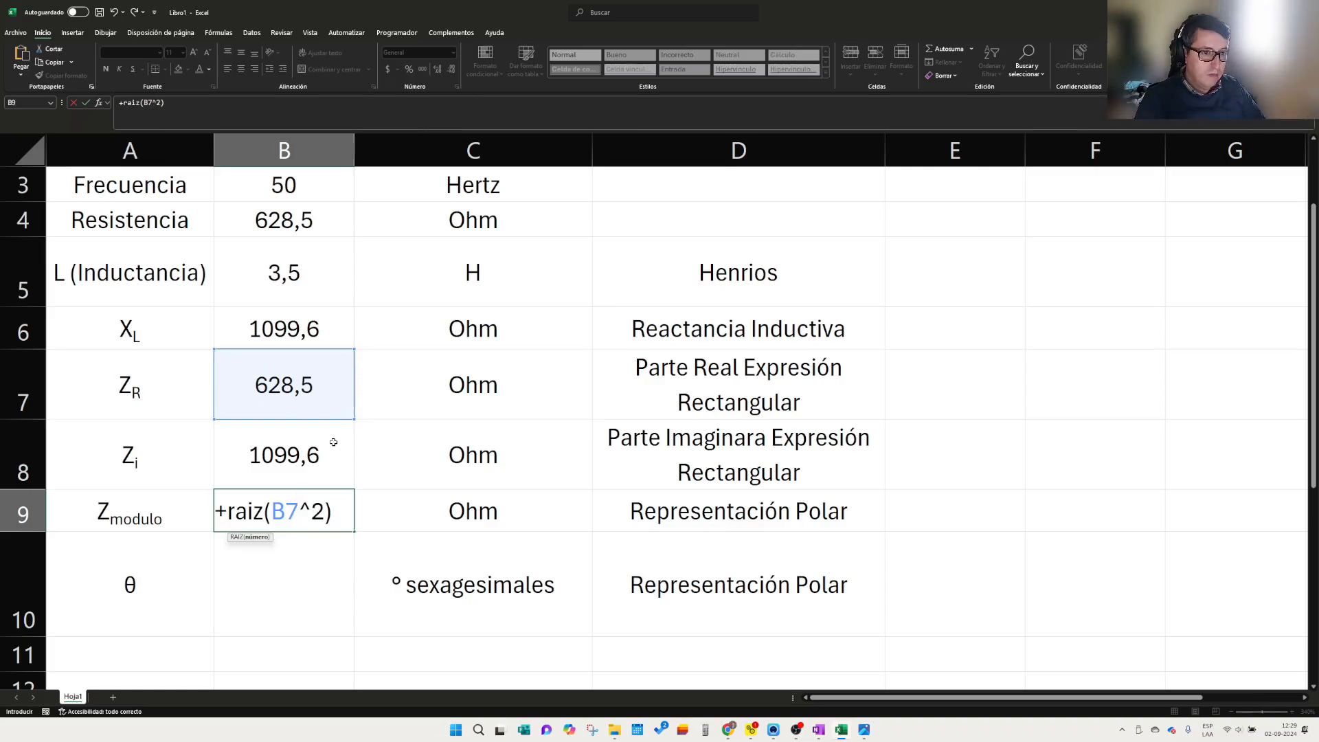
{"action": "type", "text": "+"}
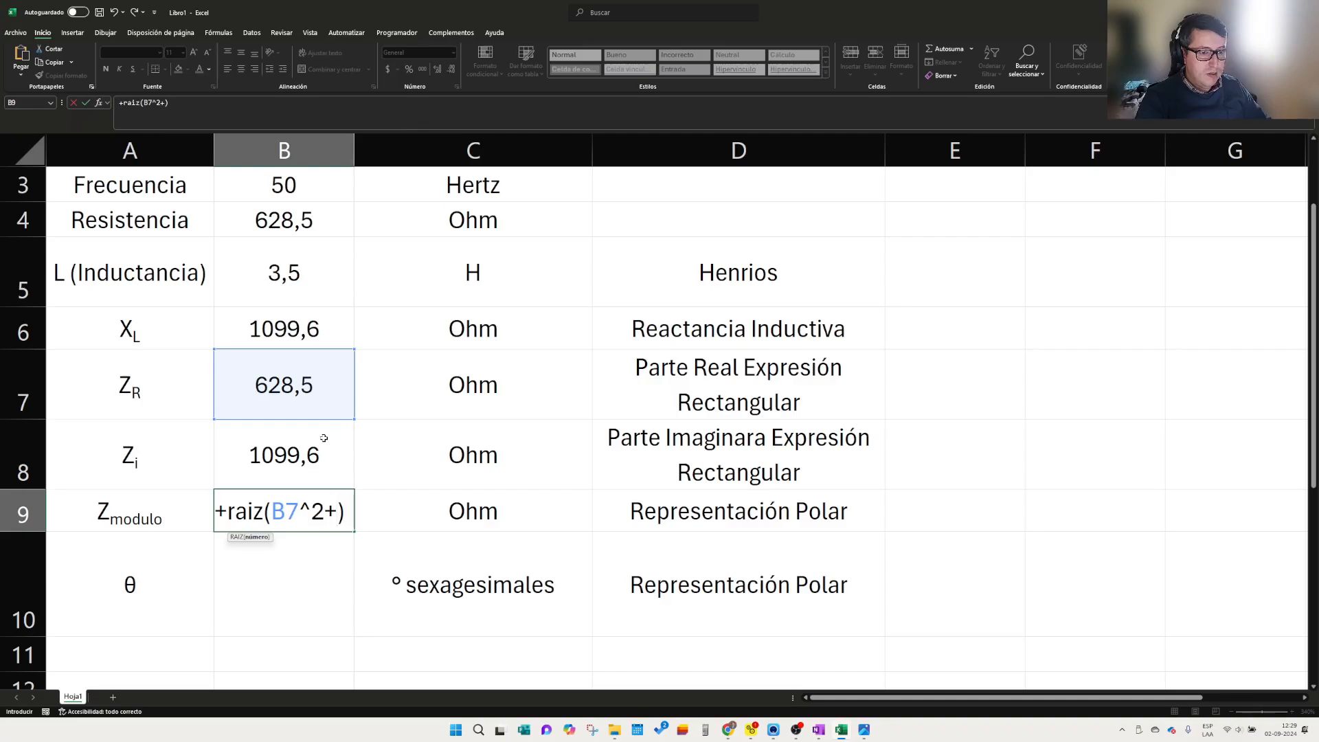
{"action": "left_click", "coordinate": [302, 450]}
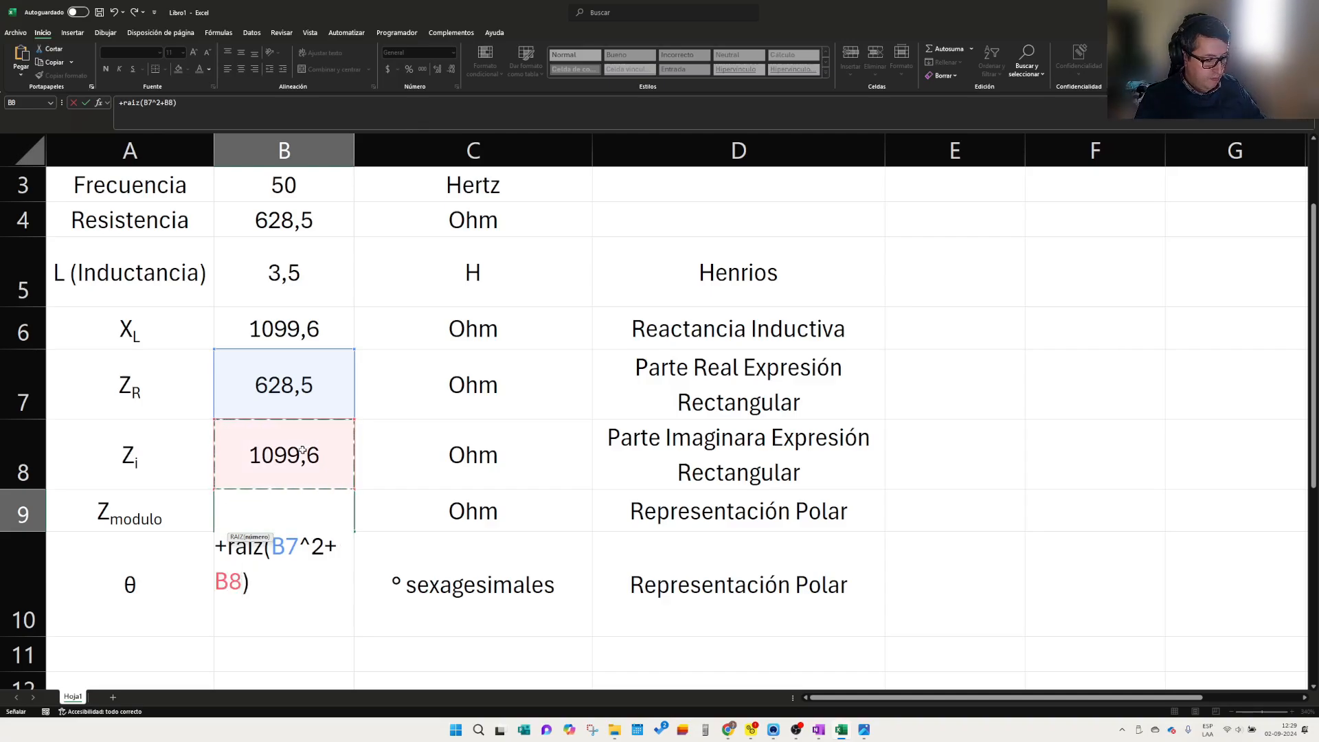
{"action": "type", "text": "^2"}
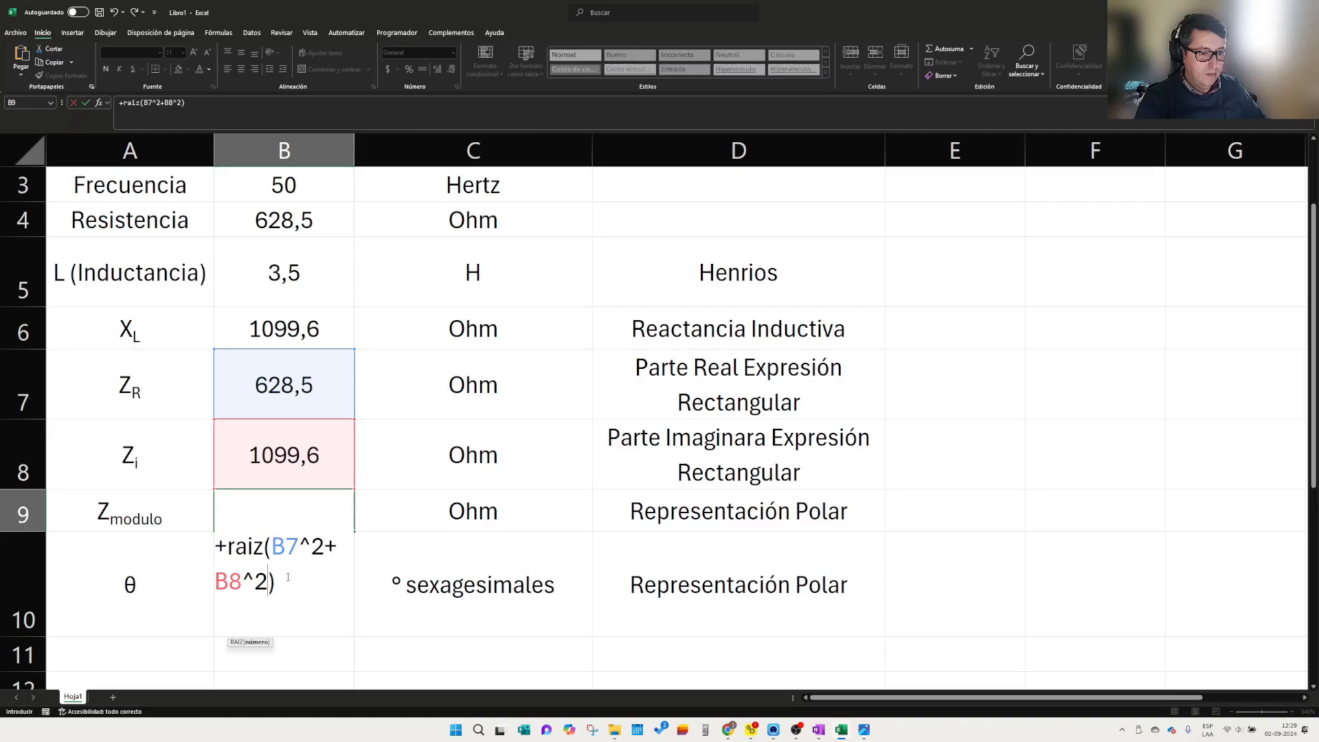
{"action": "key", "text": "Right"}
{"action": "key", "text": "Return"}
{"action": "left_click", "coordinate": [299, 514]}
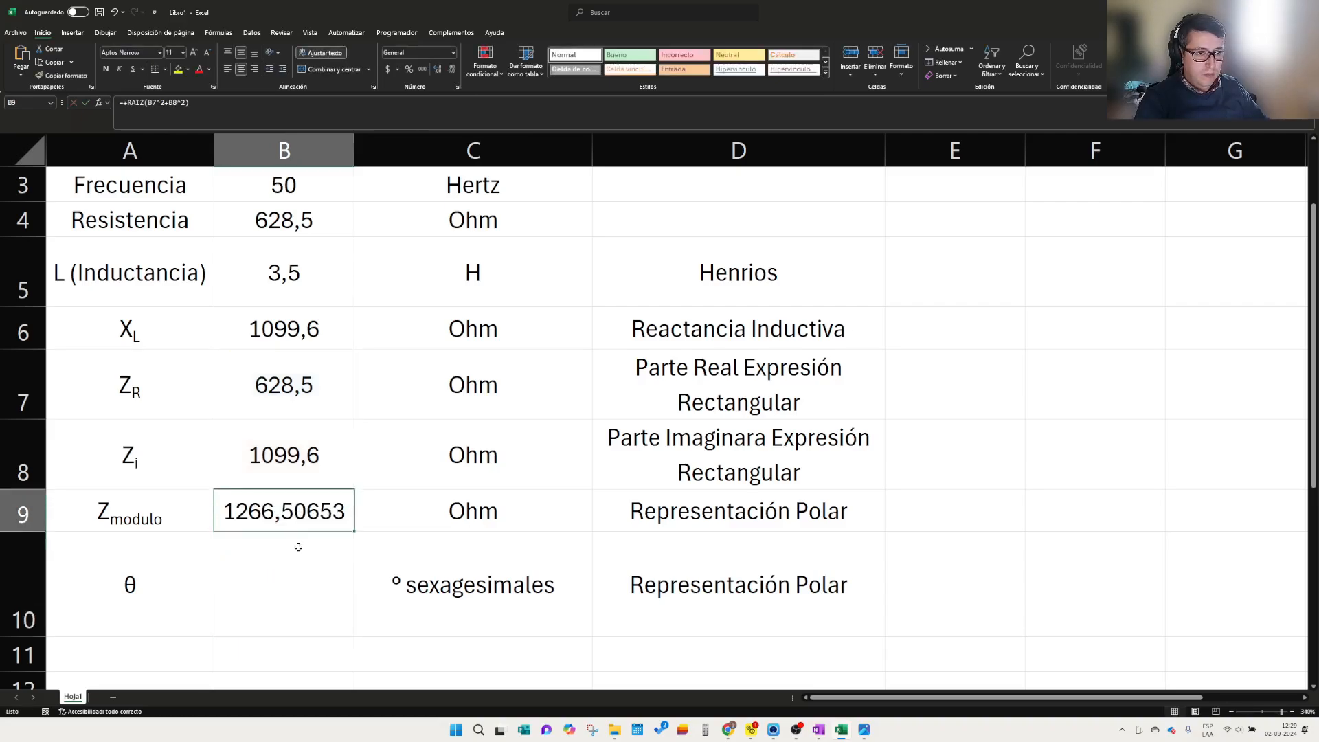
- Start the phase angle formula in cell B10 as +atan() with an empty argument
{"action": "left_click", "coordinate": [298, 591]}
{"action": "scroll", "coordinate": [309, 565], "scroll_direction": "down", "scroll_amount": 1}
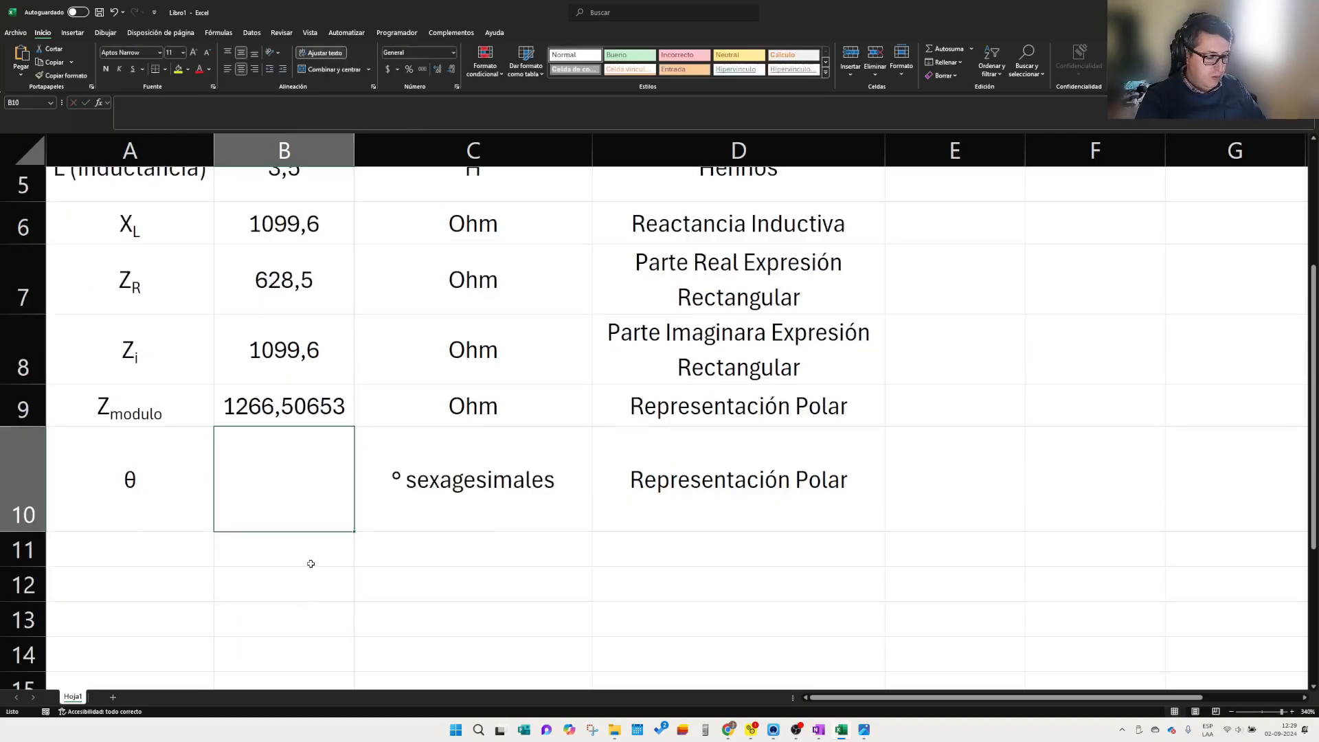
{"action": "type", "text": "at"}
{"action": "key", "text": "BackSpace"}
{"action": "key", "text": "BackSpace"}
{"action": "key", "text": "BackSpace"}
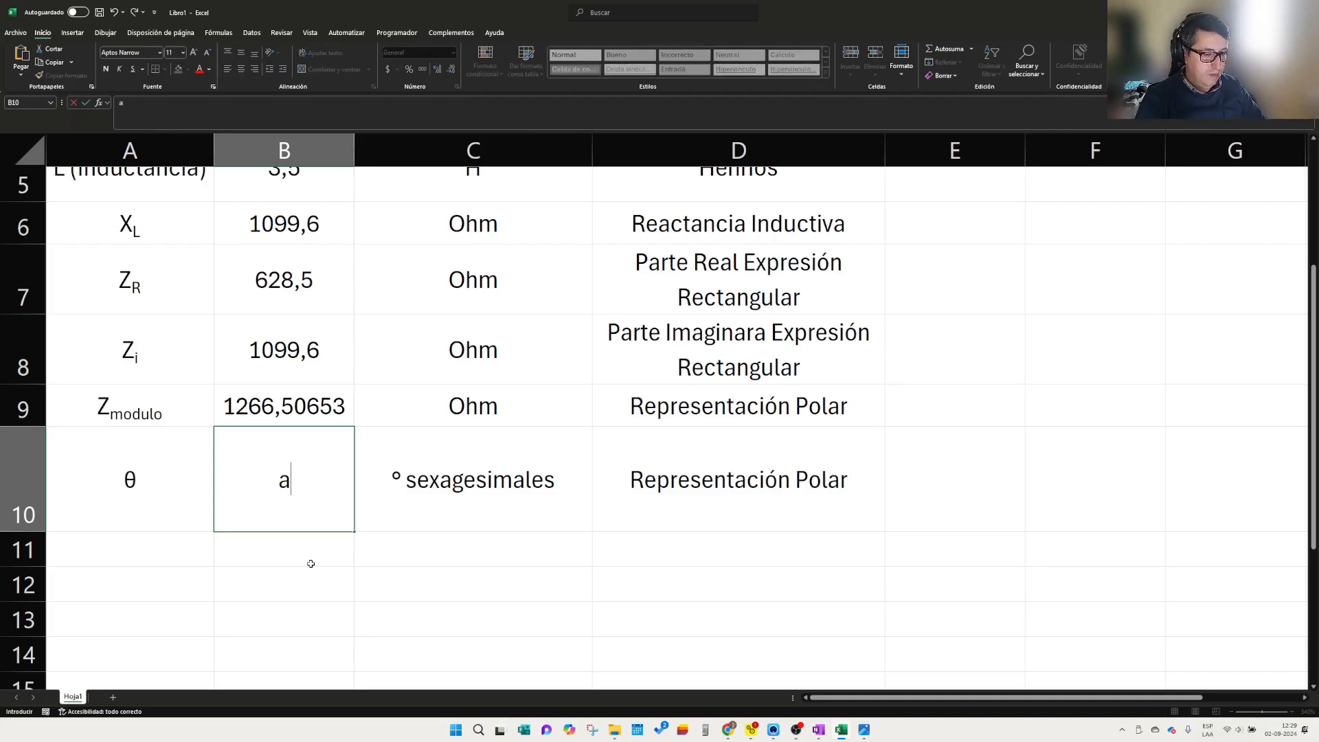
{"action": "type", "text": "+at"}
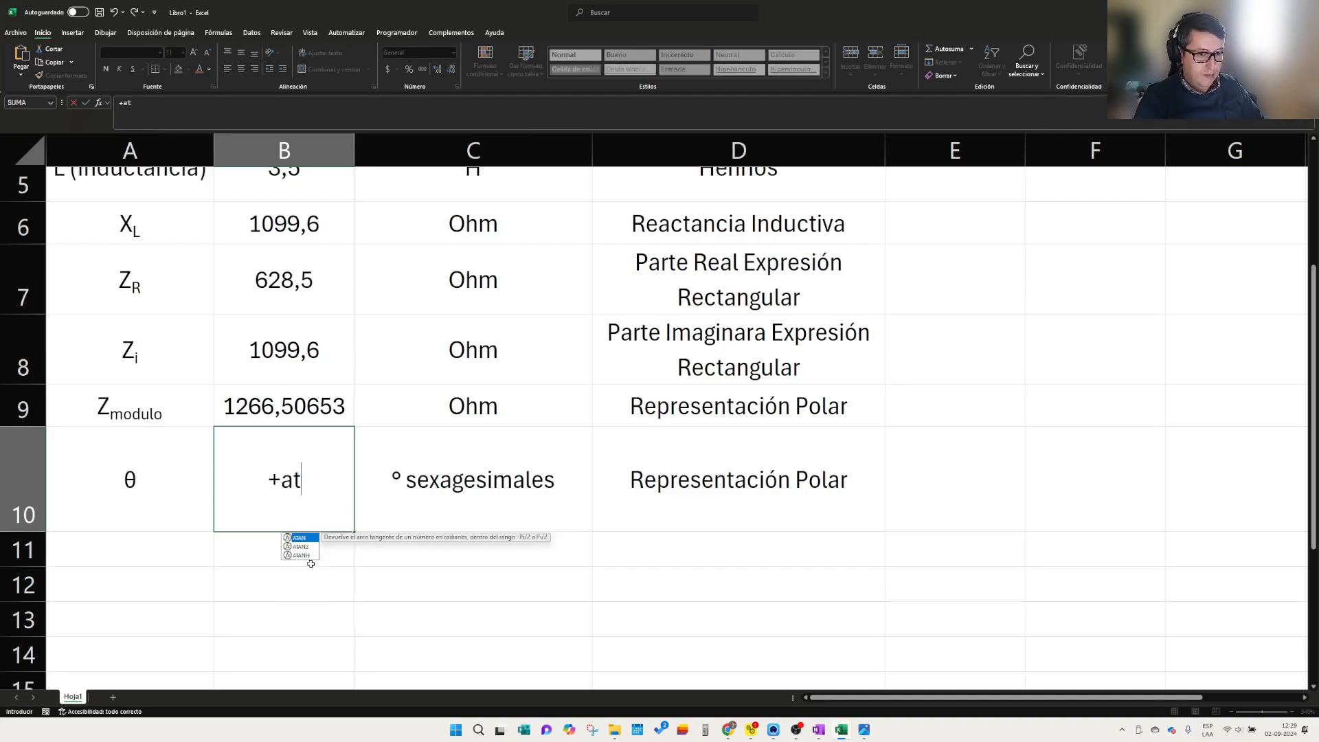
{"action": "type", "text": "an()"}
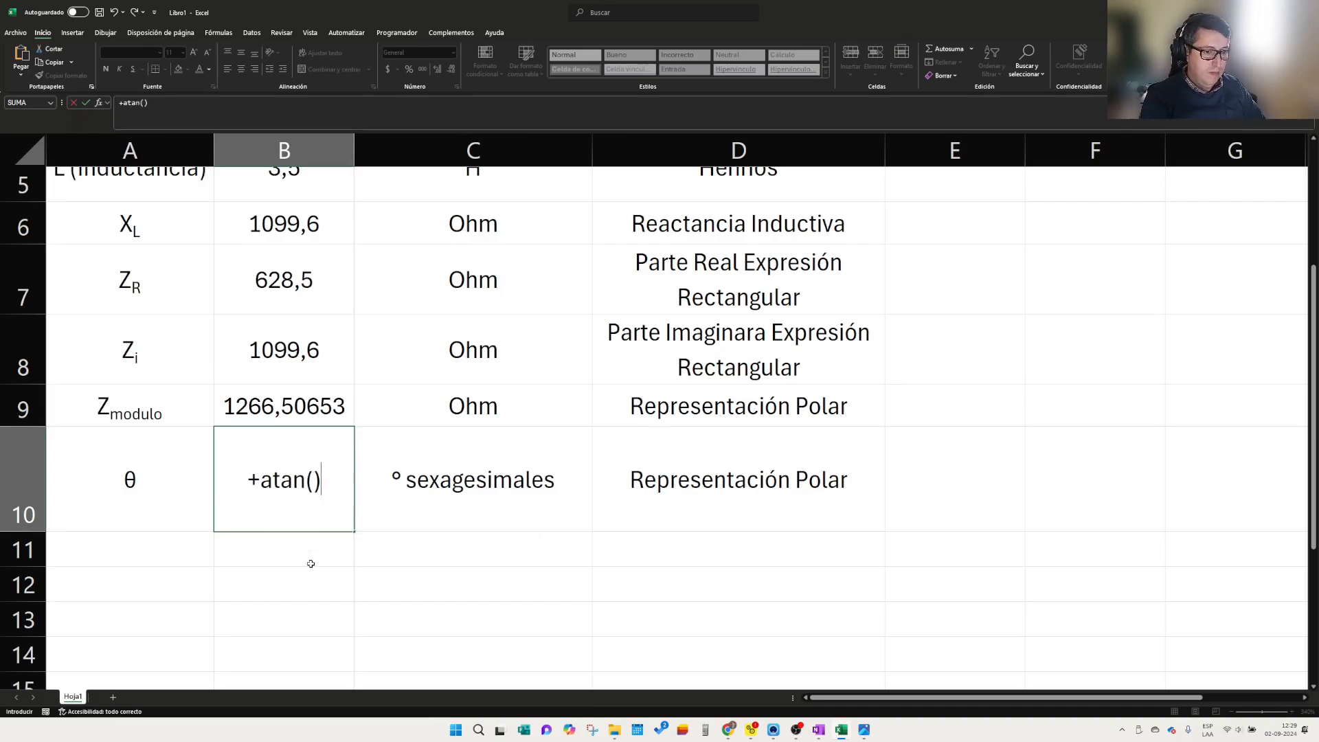
- Wrap the arctangent in B10 in the GRADOS function and use B6/B9 as its argument
{"action": "left_click", "coordinate": [264, 481]}
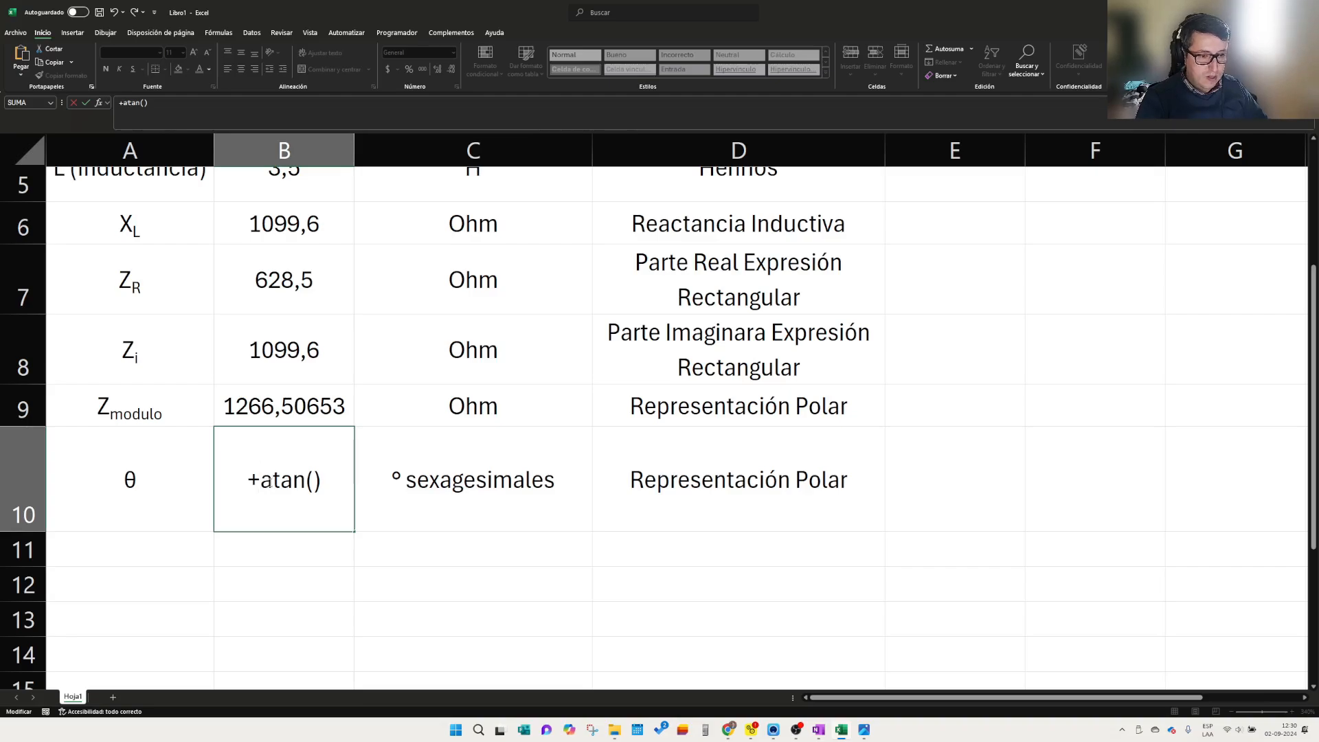
{"action": "type", "text": "gra"}
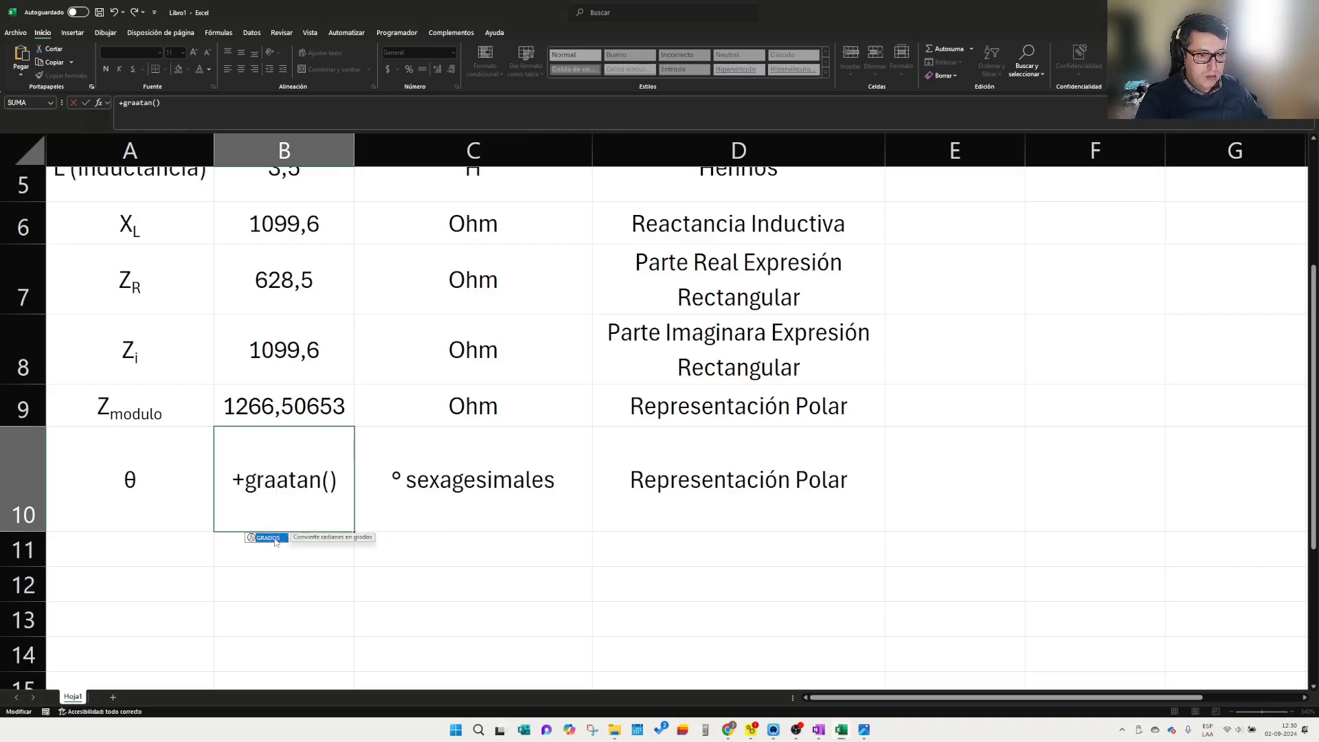
{"action": "double_click", "coordinate": [269, 538]}
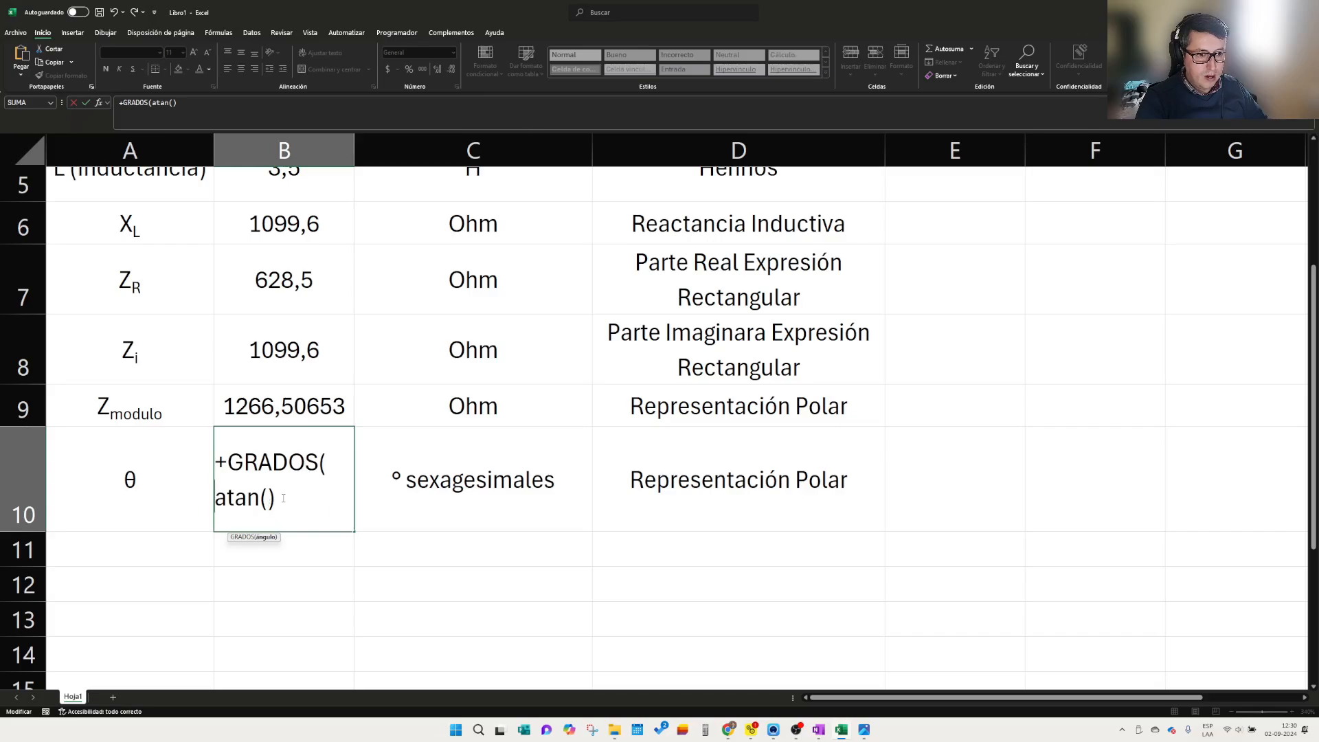
{"action": "type", "text": ")"}
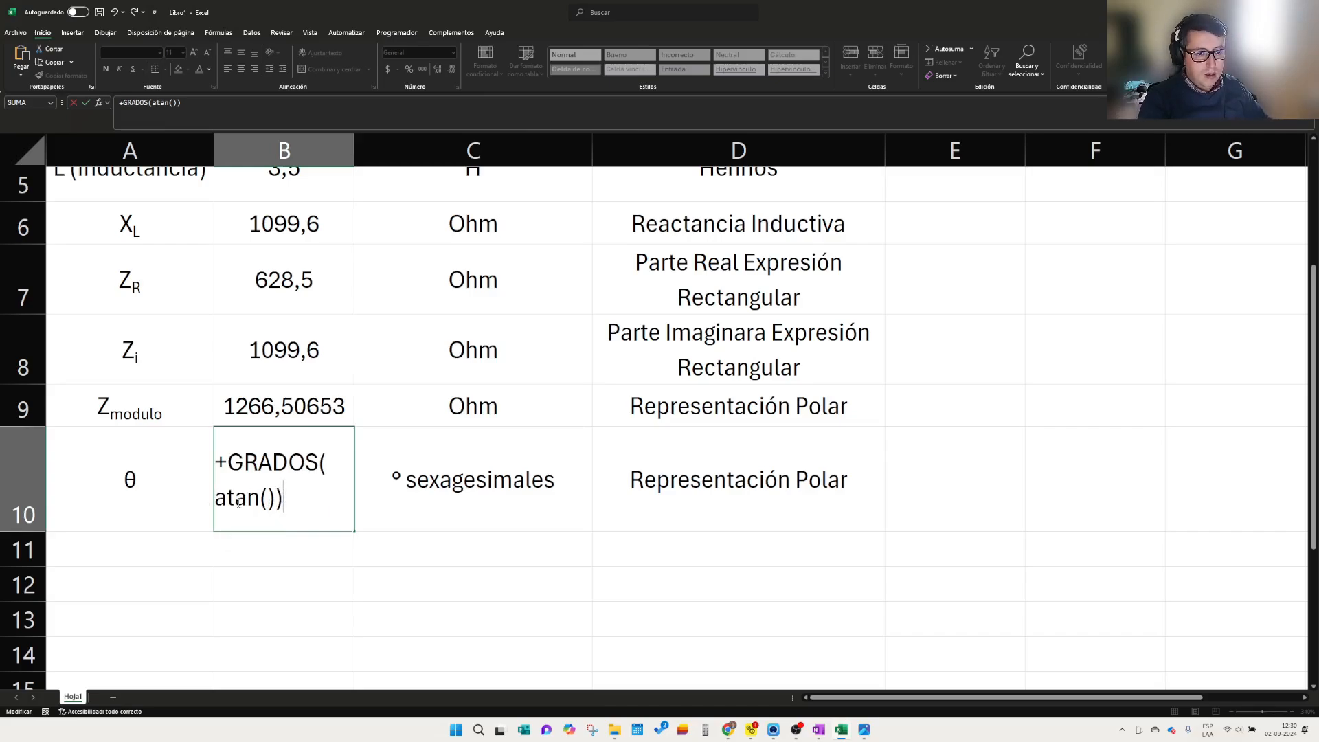
{"action": "left_click", "coordinate": [263, 496]}
{"action": "left_click", "coordinate": [268, 496]}
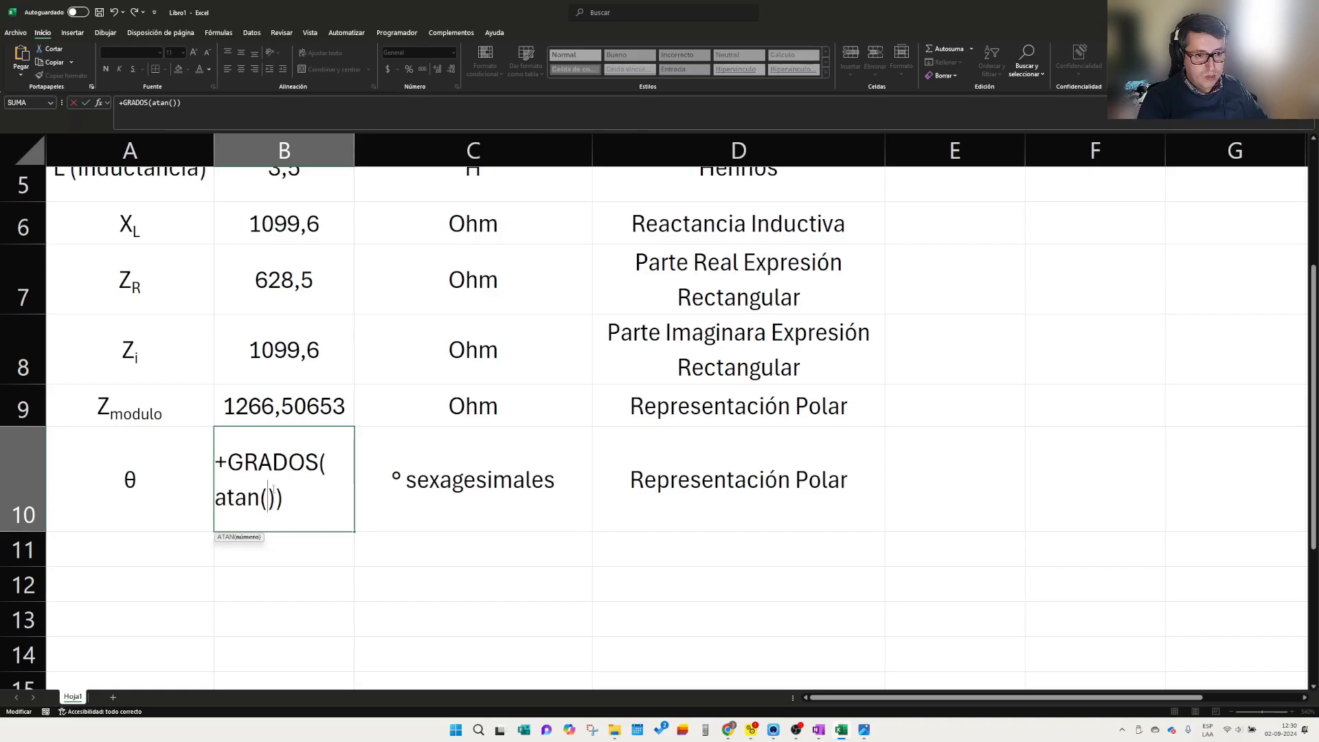
{"action": "left_click", "coordinate": [285, 224]}
{"action": "type", "text": "/"}
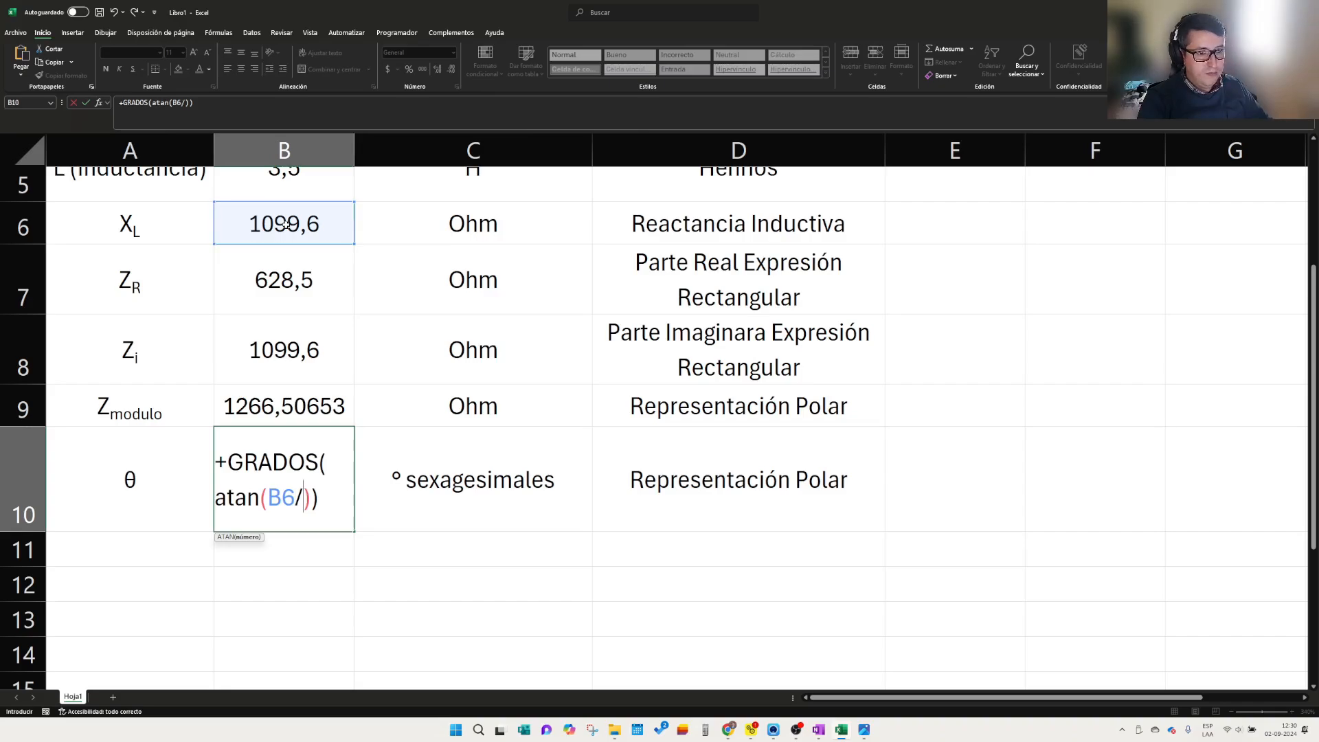
{"action": "left_click", "coordinate": [272, 406]}
{"action": "key", "text": "Return"}
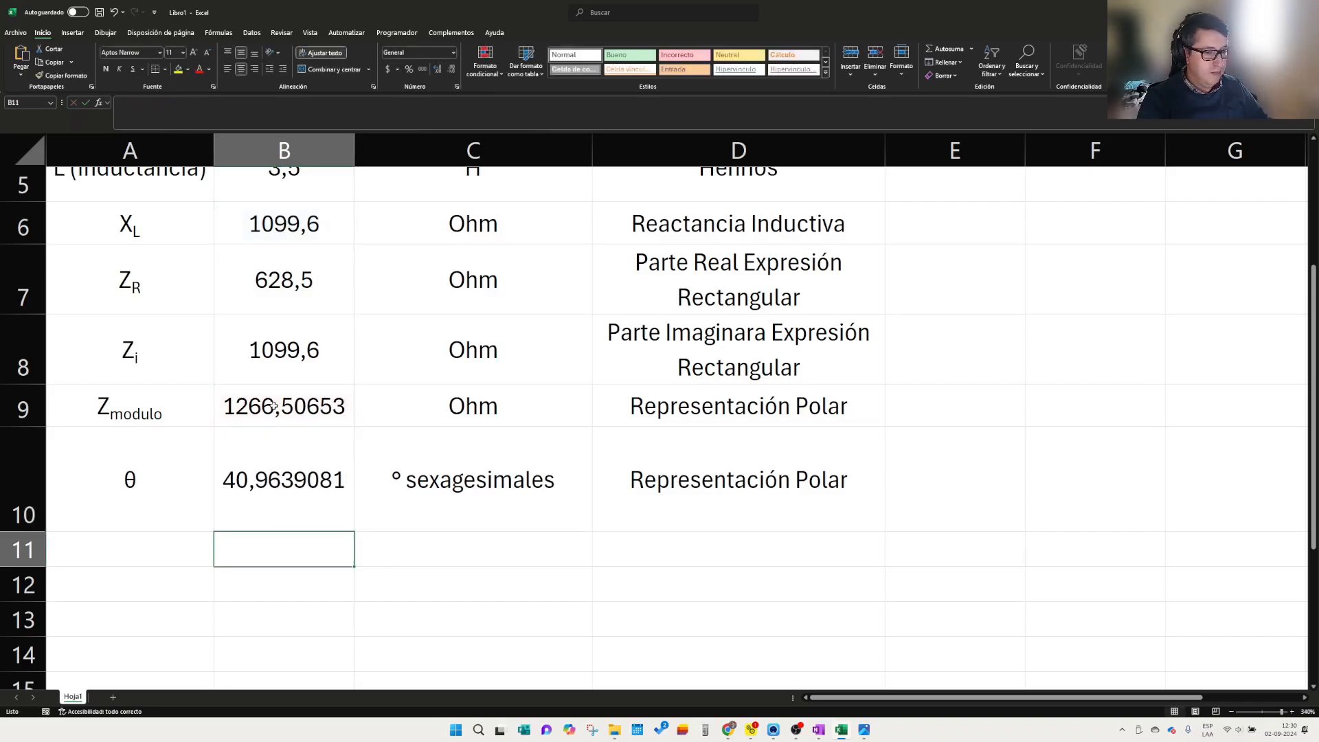
- Format the phase angle in cell B10 to show two decimal places
{"action": "left_click", "coordinate": [265, 489]}
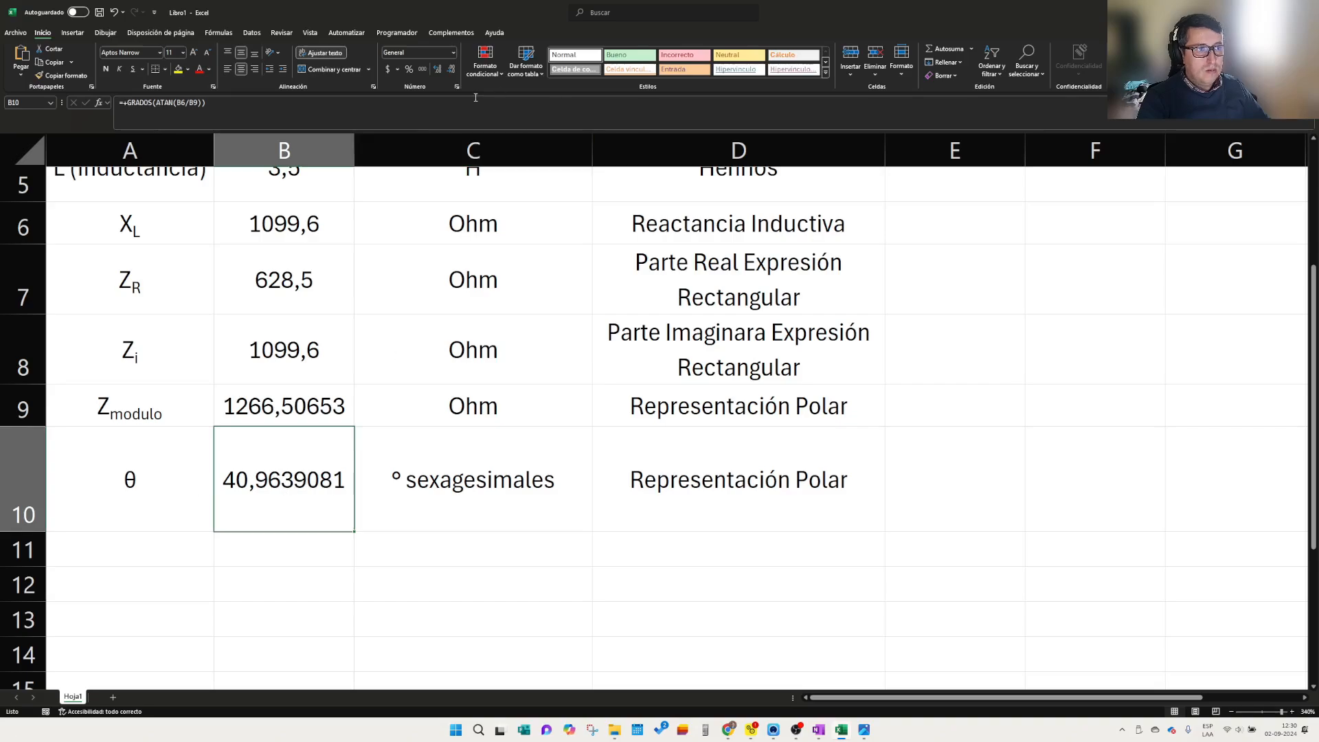
{"action": "left_click", "coordinate": [450, 70]}
{"action": "left_click", "coordinate": [451, 70]}
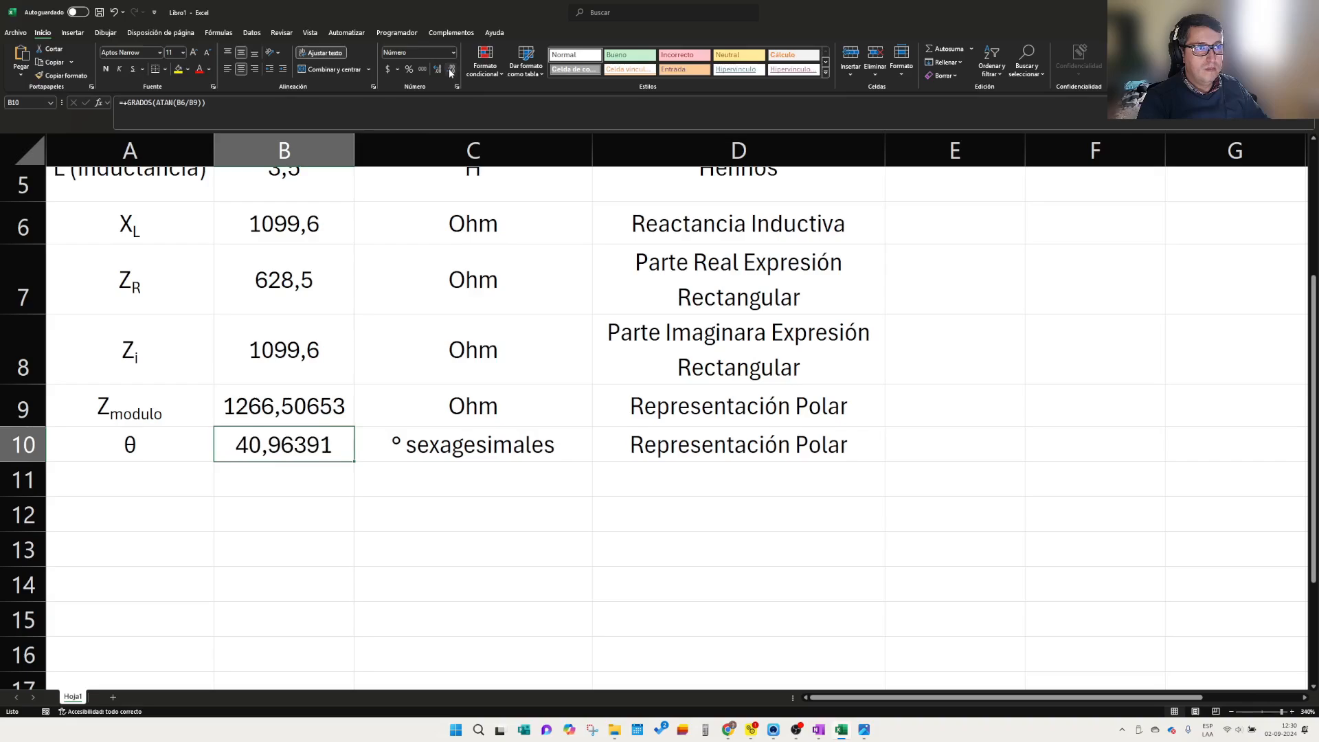
{"action": "left_click", "coordinate": [436, 71]}
{"action": "left_click", "coordinate": [435, 70]}
{"action": "left_click", "coordinate": [436, 71]}
{"action": "left_click", "coordinate": [436, 71]}
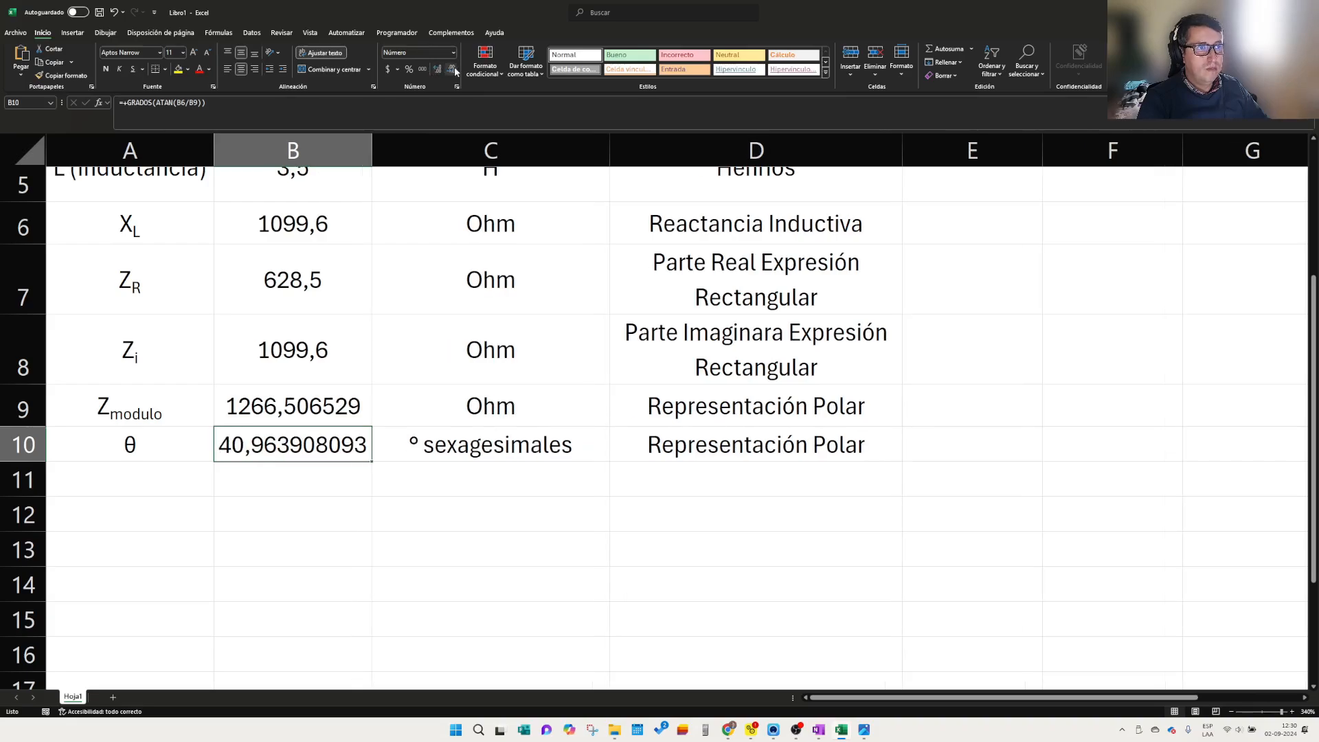
{"action": "left_click", "coordinate": [453, 71]}
{"action": "double_click", "coordinate": [453, 71]}
{"action": "left_click", "coordinate": [453, 71]}
{"action": "double_click", "coordinate": [453, 71]}
{"action": "left_click", "coordinate": [453, 71]}
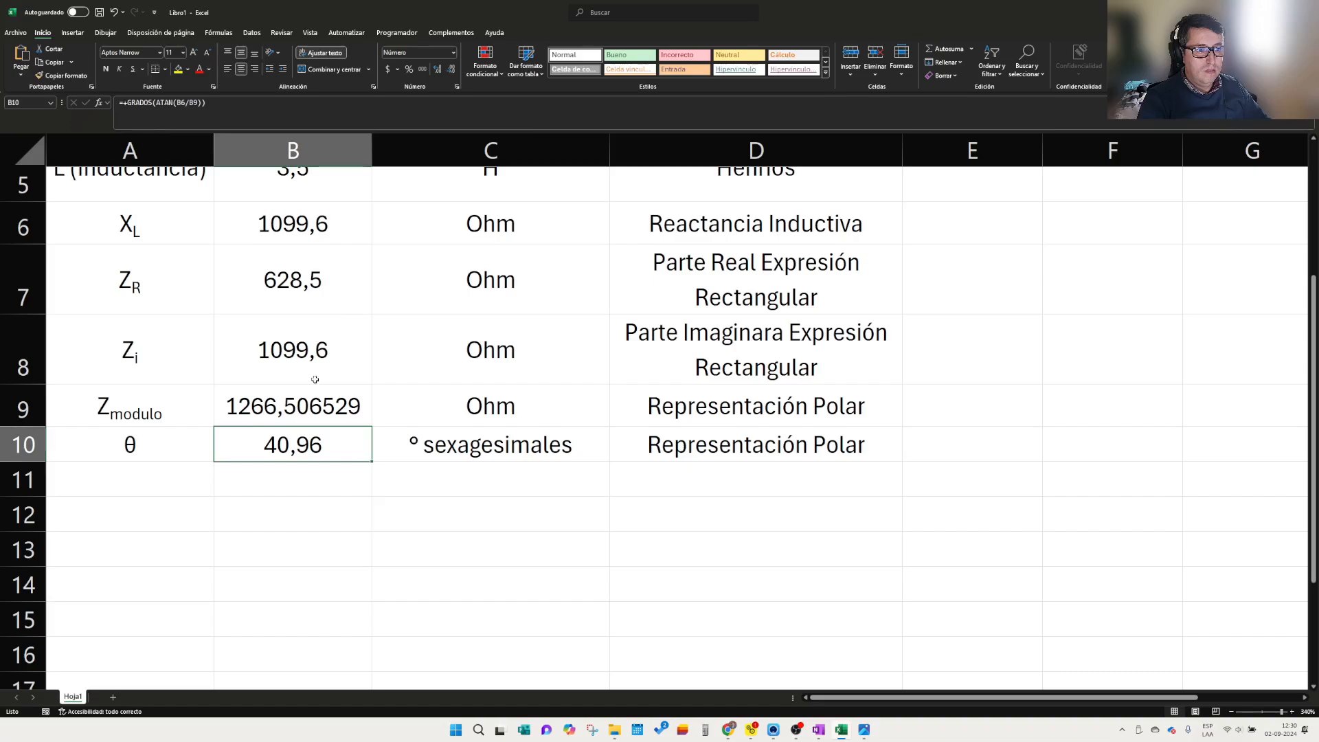
- Format the impedance modulus in cell B9 to show two decimal places
{"action": "key", "text": "Up"}
{"action": "left_click", "coordinate": [451, 71]}
{"action": "left_click", "coordinate": [451, 71]}
{"action": "left_click", "coordinate": [450, 71]}
{"action": "left_click", "coordinate": [450, 71]}
{"action": "left_click", "coordinate": [450, 71]}
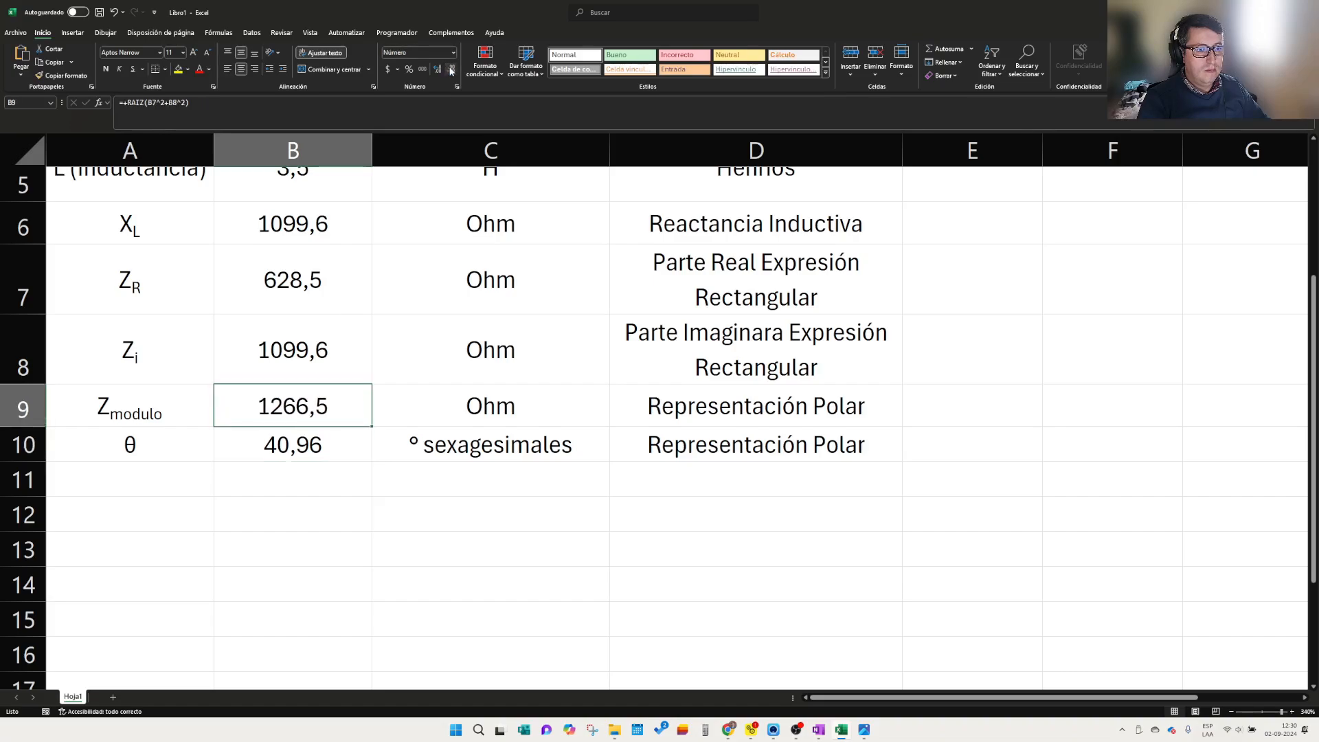
{"action": "left_click", "coordinate": [438, 70]}
{"action": "left_click", "coordinate": [333, 514]}
{"action": "left_click", "coordinate": [556, 447]}
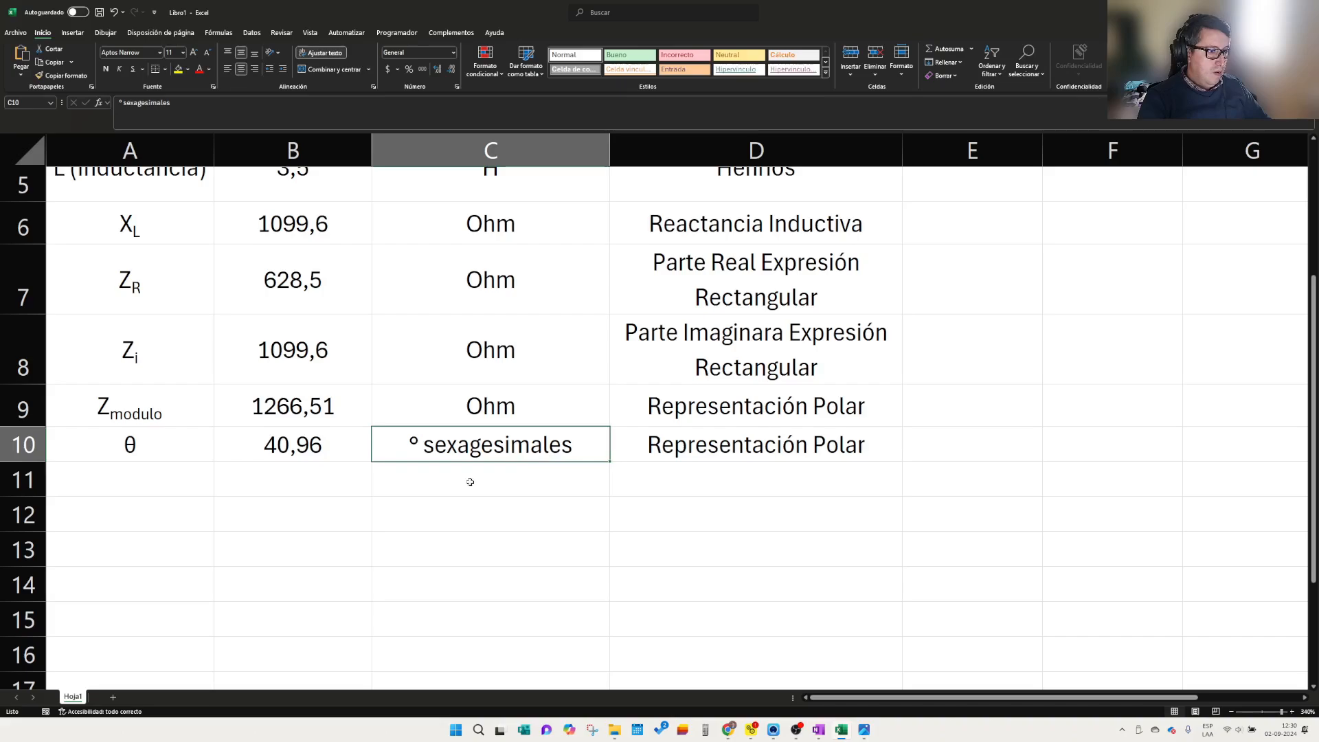
{"action": "left_click", "coordinate": [189, 463]}
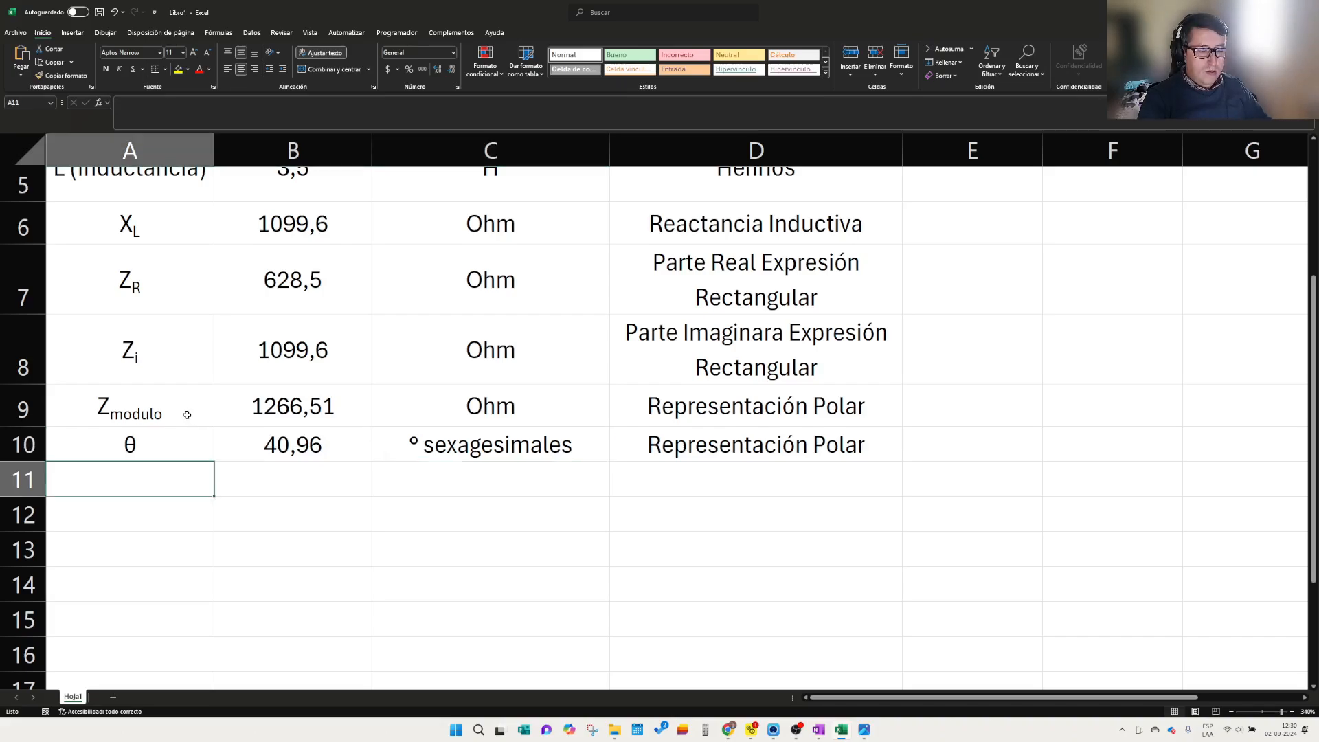
{"action": "left_click", "coordinate": [151, 439]}
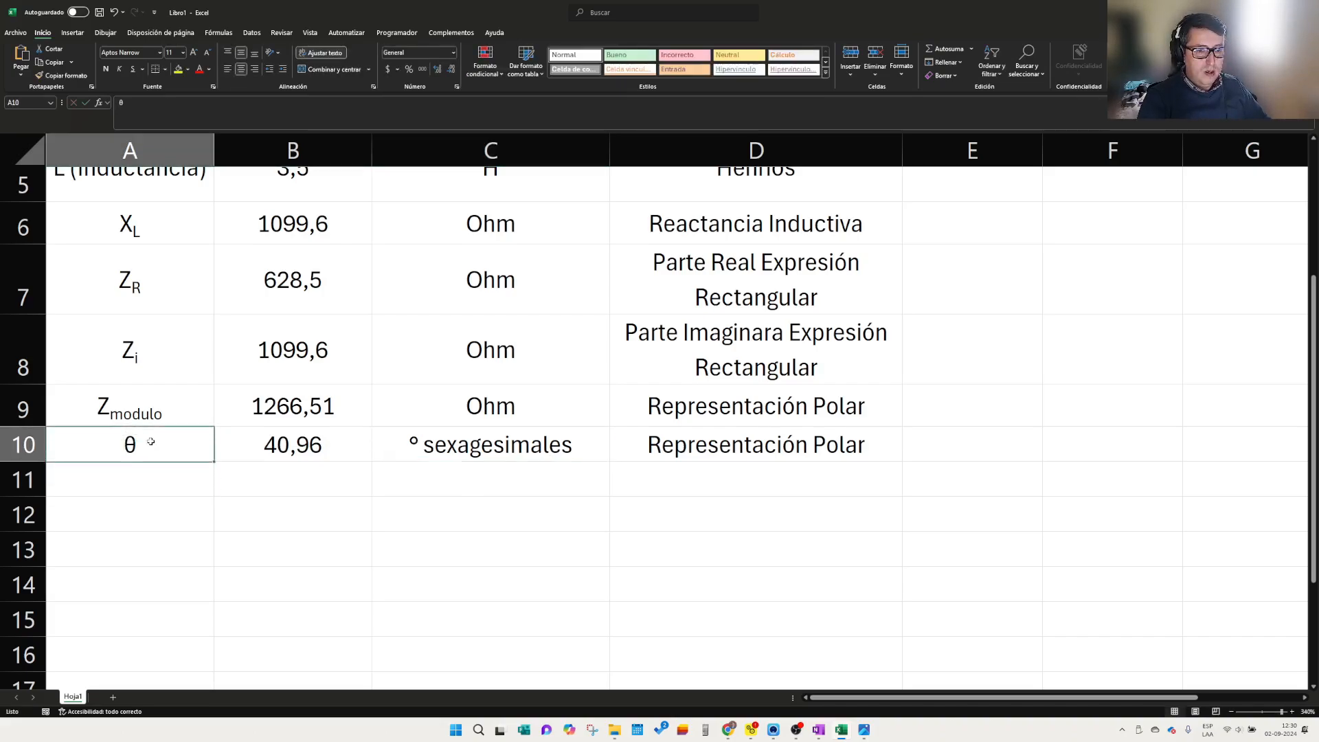
{"action": "left_click", "coordinate": [165, 410]}
{"action": "left_click", "coordinate": [262, 445]}
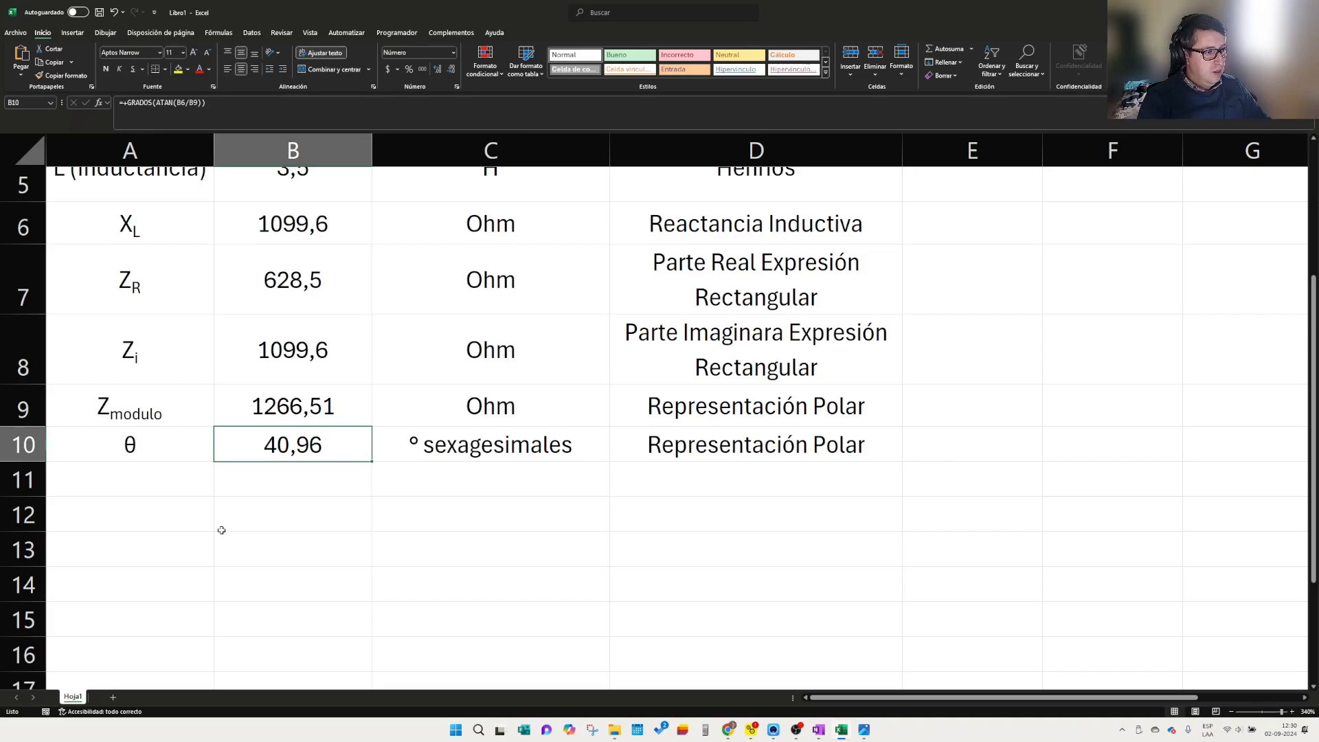
- Enter the label Z in cell A11, below the θ row
{"action": "left_click", "coordinate": [118, 484]}
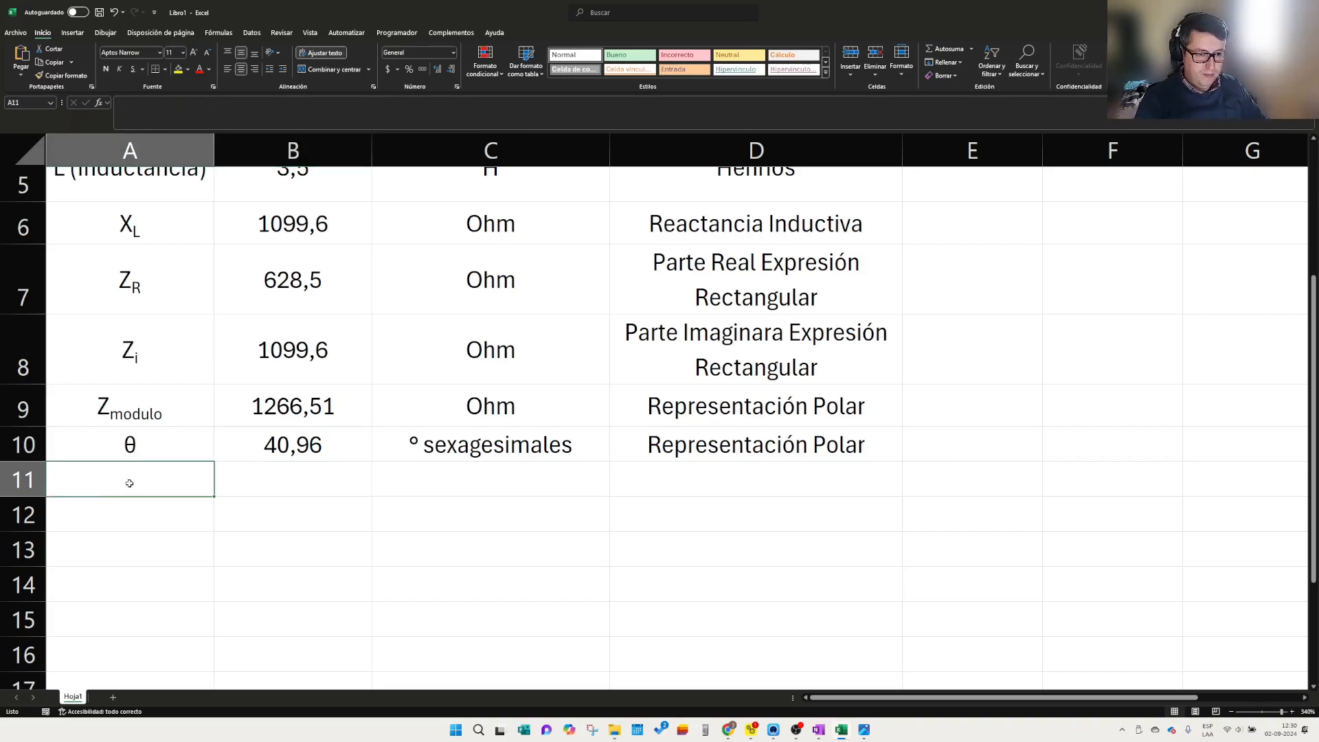
{"action": "type", "text": "Z"}
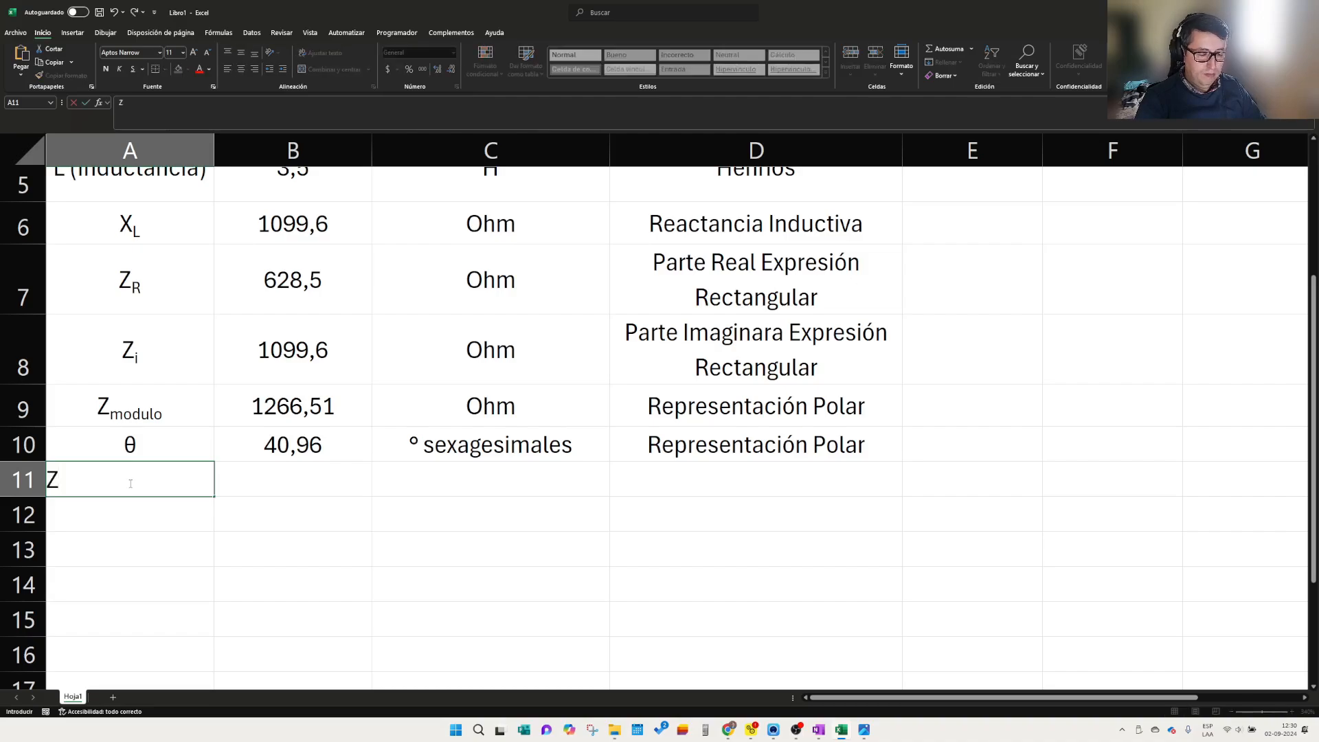
{"action": "left_click", "coordinate": [281, 481]}
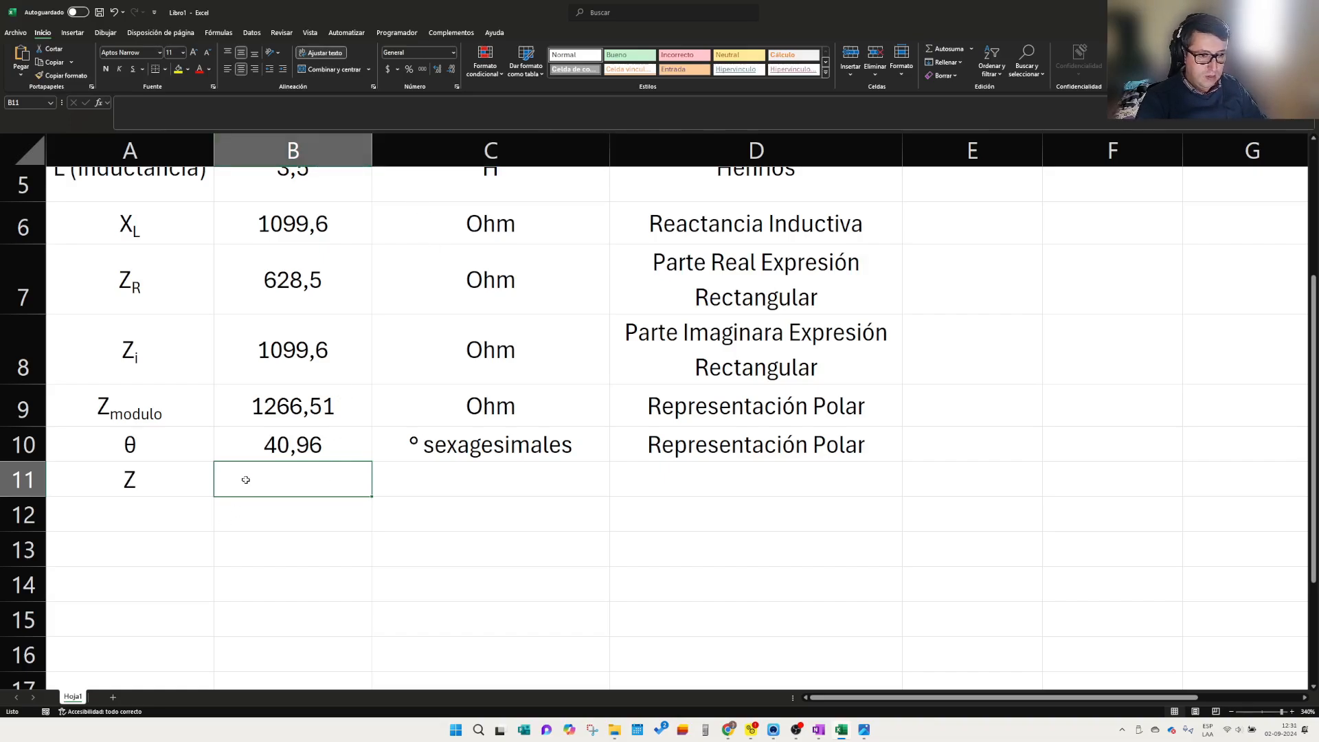
- Enter a CONCAT formula in B11 that joins B9, the text "<", B10 and the text "°"
{"action": "type", "text": "+conca"}
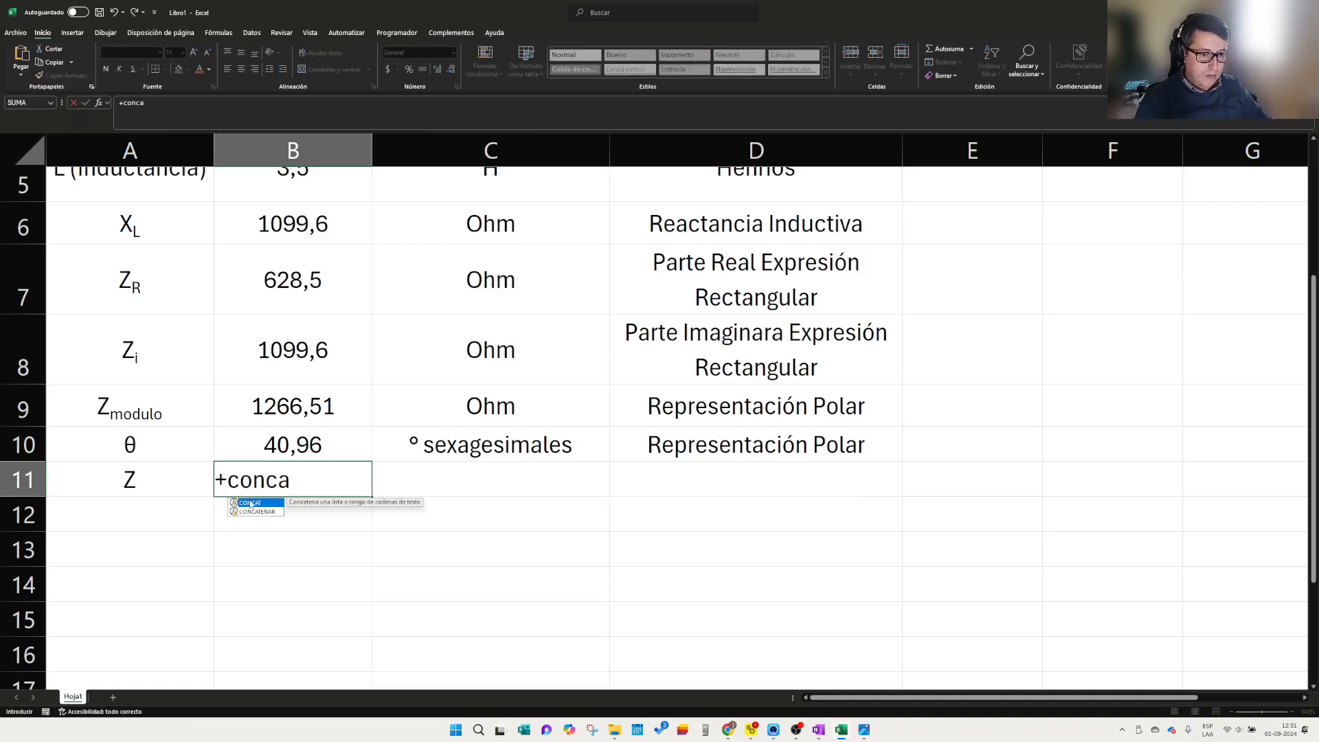
{"action": "double_click", "coordinate": [250, 504]}
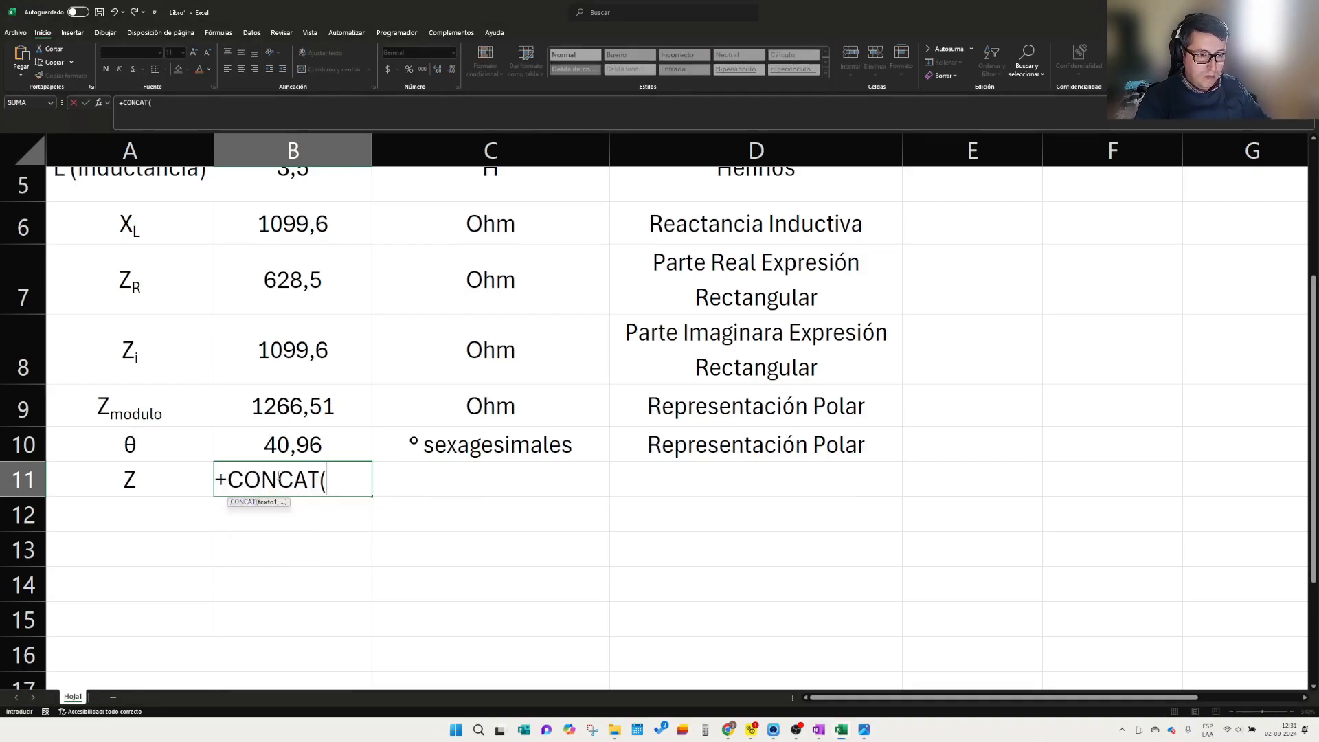
{"action": "left_click", "coordinate": [282, 408]}
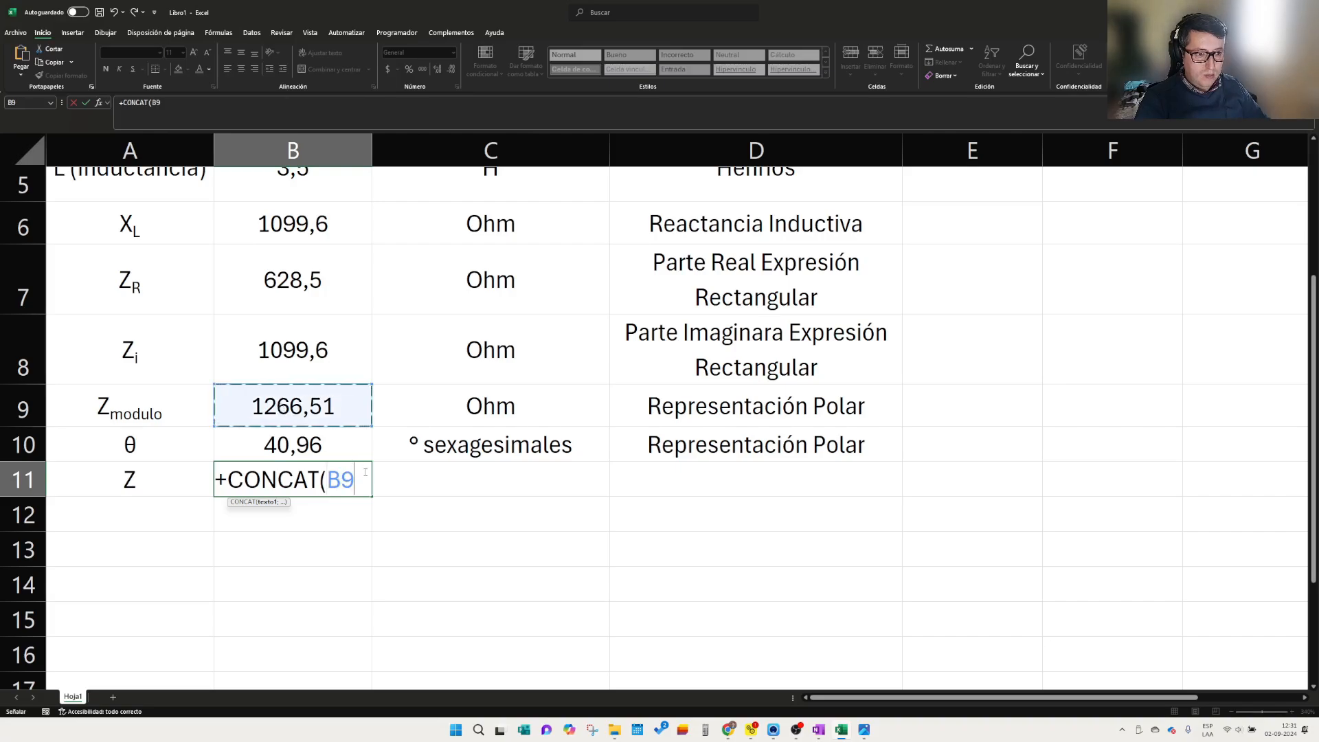
{"action": "type", "text": ";"}
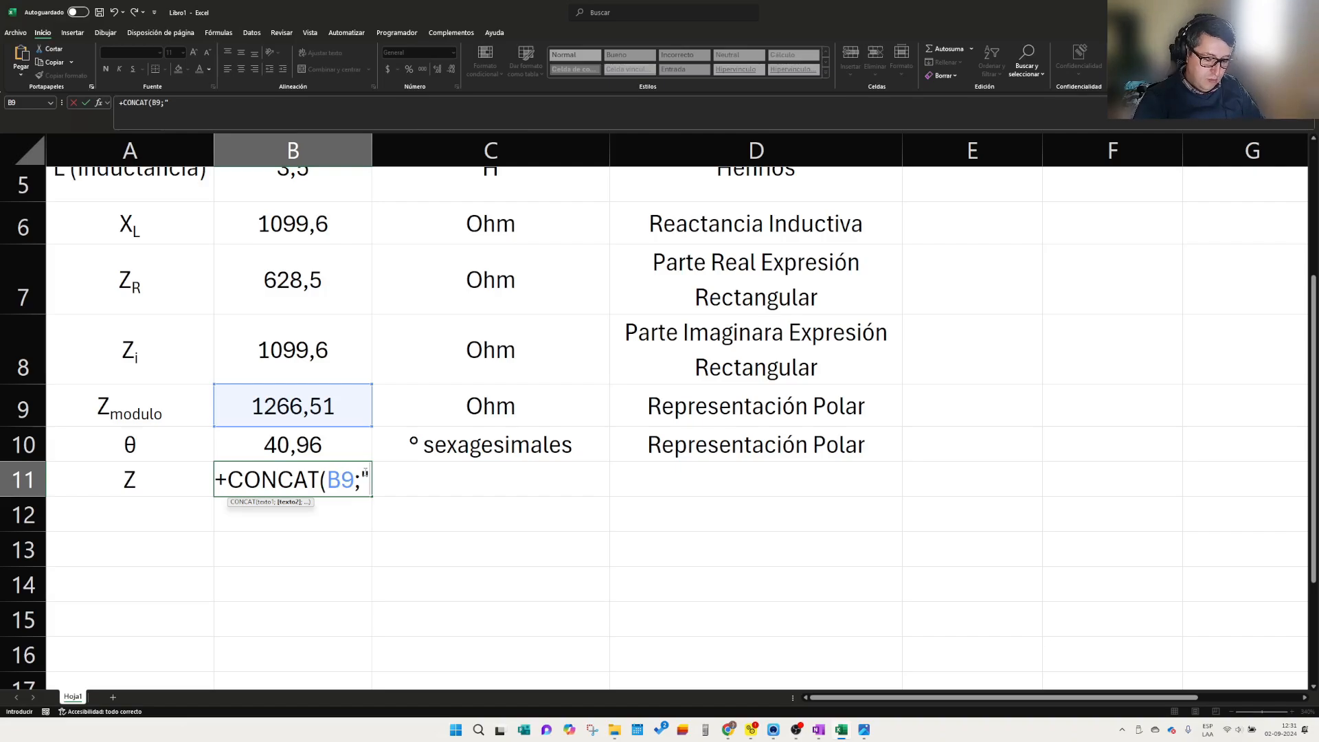
{"action": "type", "text": "\"<"}
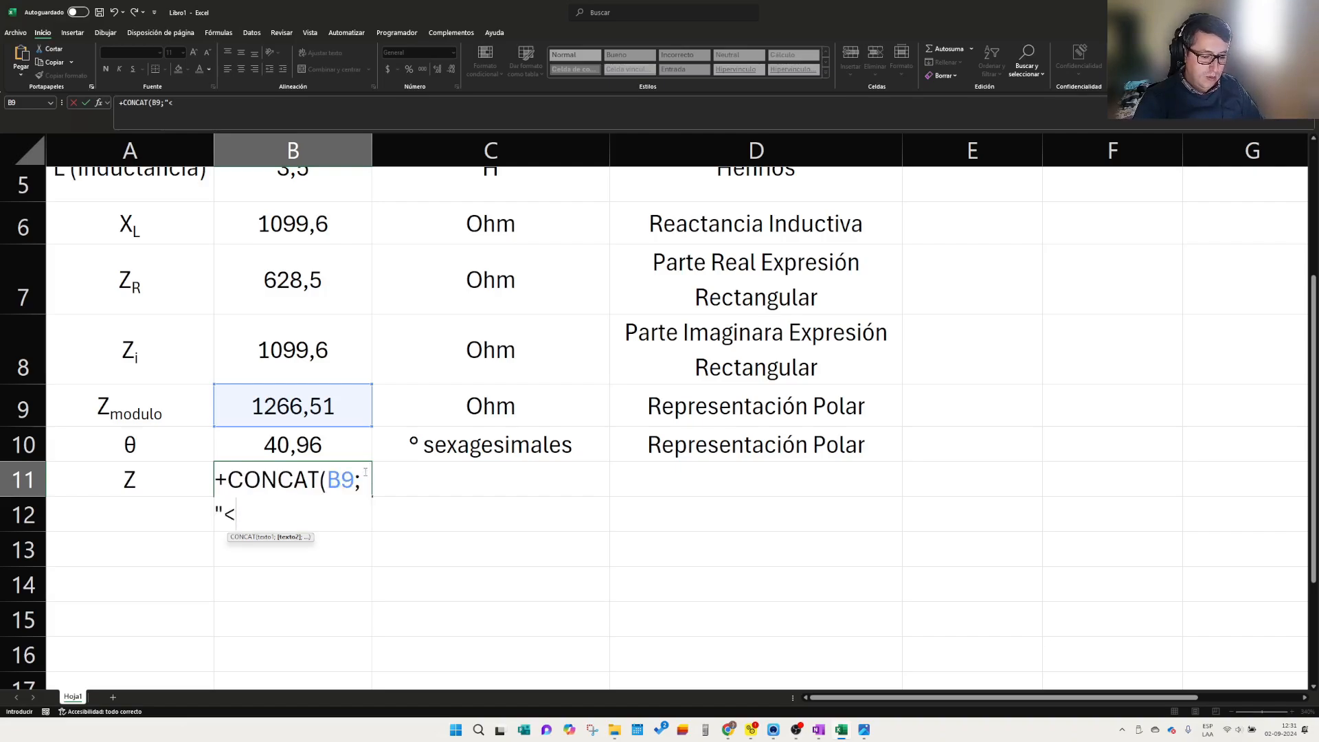
{"action": "type", "text": "\";"}
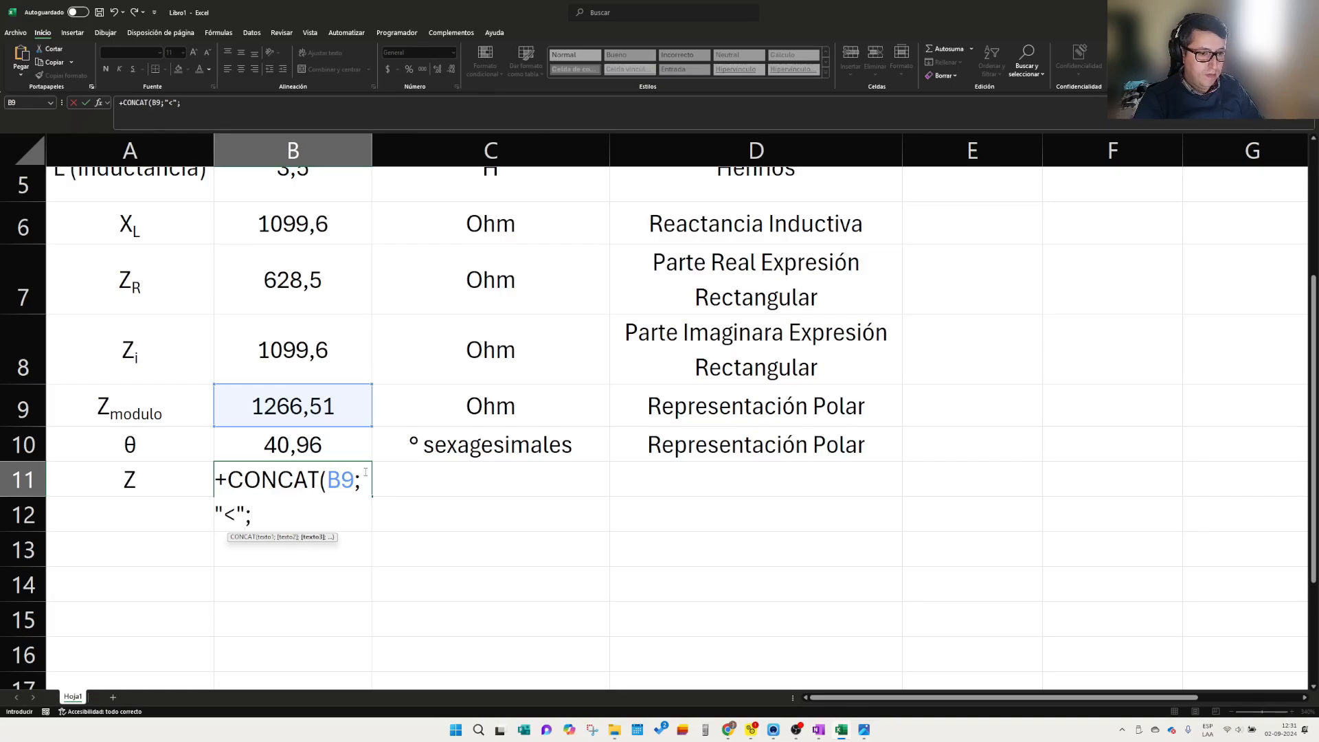
{"action": "left_click", "coordinate": [296, 443]}
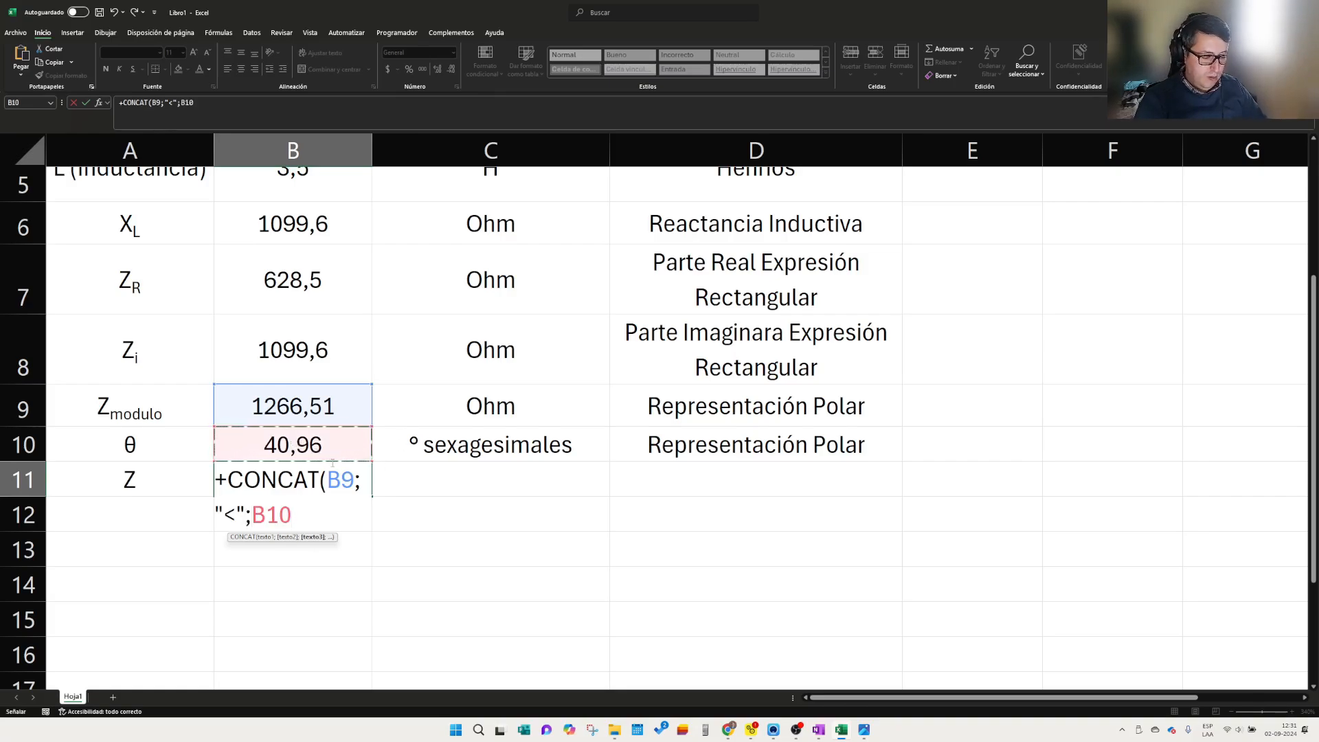
{"action": "type", "text": ";\""}
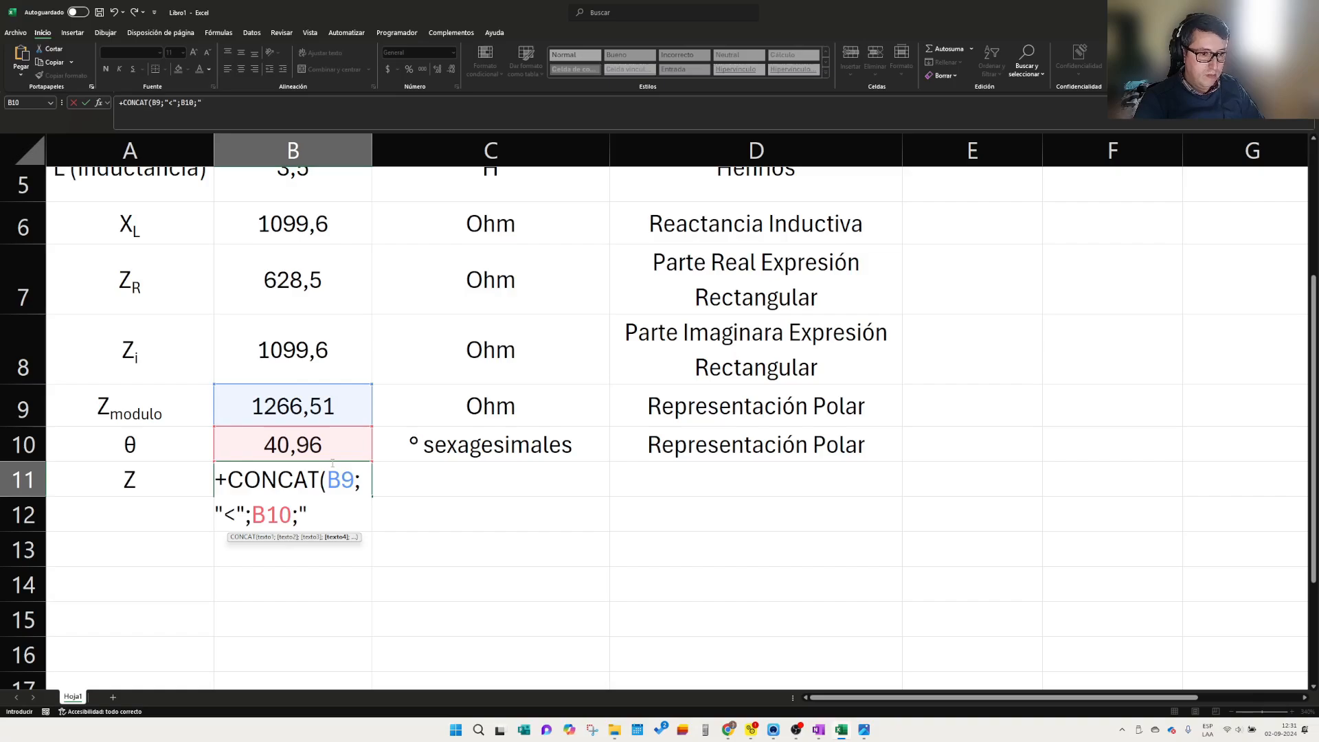
{"action": "type", "text": "°"}
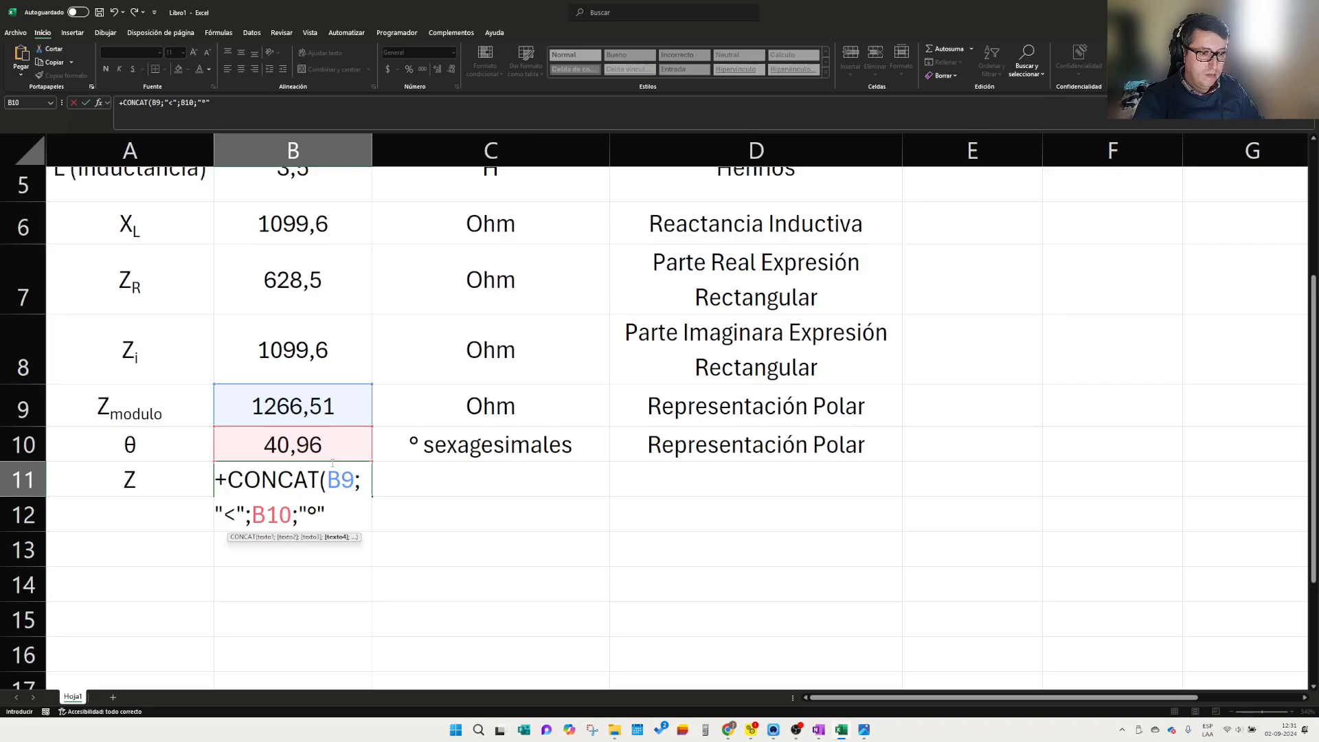
{"action": "type", "text": "\""}
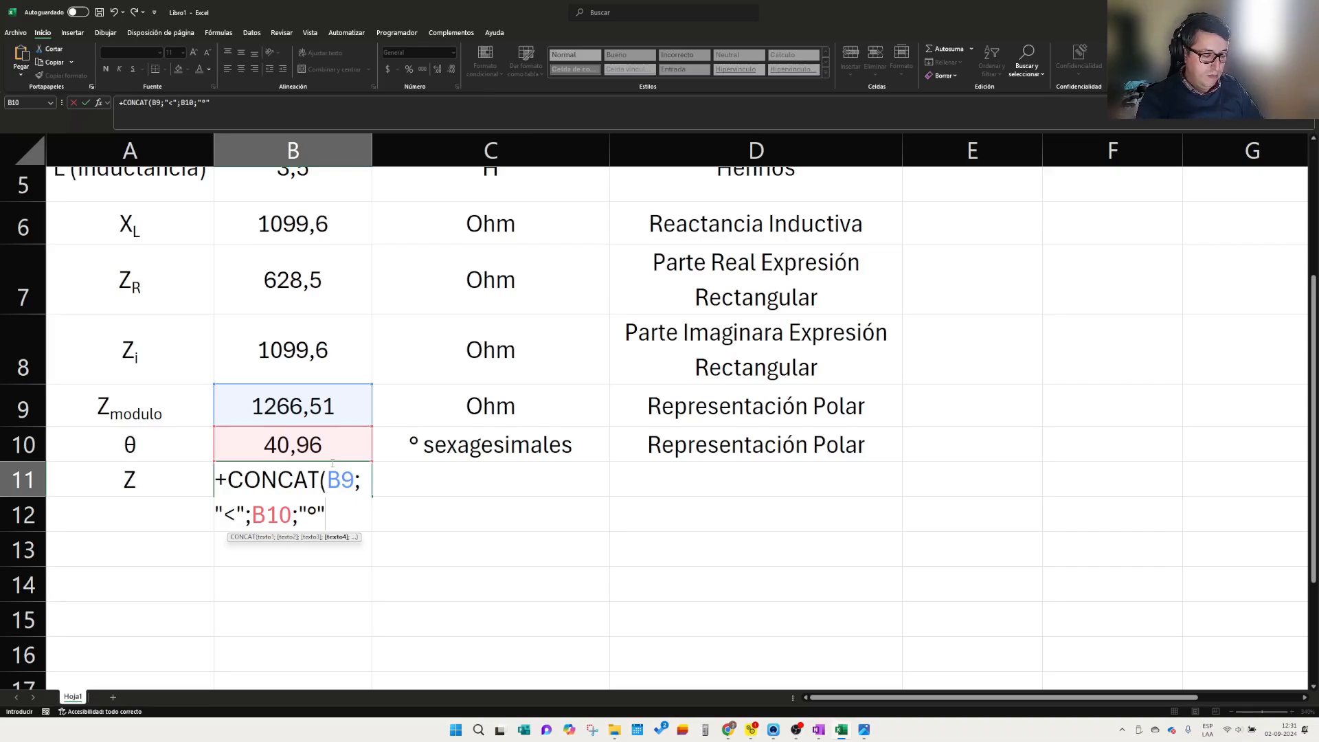
{"action": "type", "text": ")"}
{"action": "key", "text": "Return"}
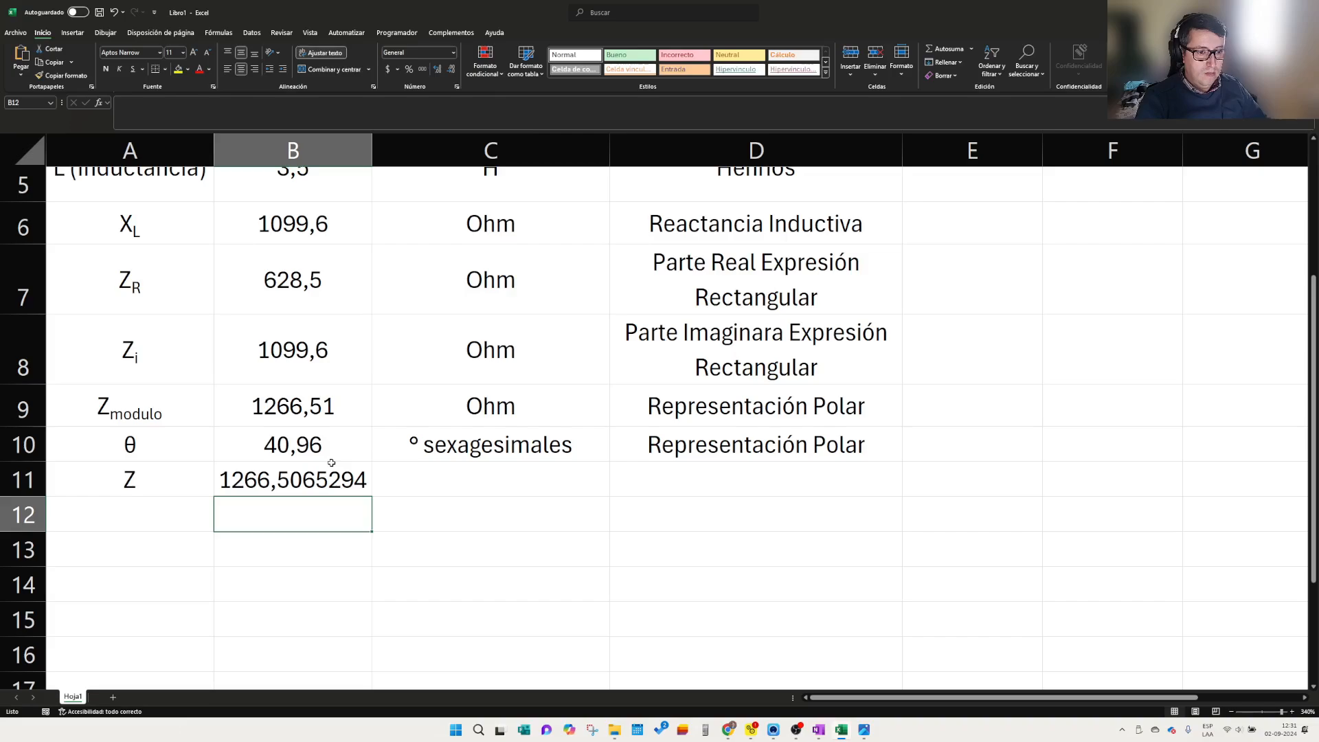
- Widen column B to make more room for the polar impedance text in B11
{"action": "left_click_drag", "start_coordinate": [371, 151], "coordinate": [570, 167]}
{"action": "left_click", "coordinate": [471, 486]}
{"action": "left_click", "coordinate": [448, 536]}
{"action": "left_click", "coordinate": [534, 488]}
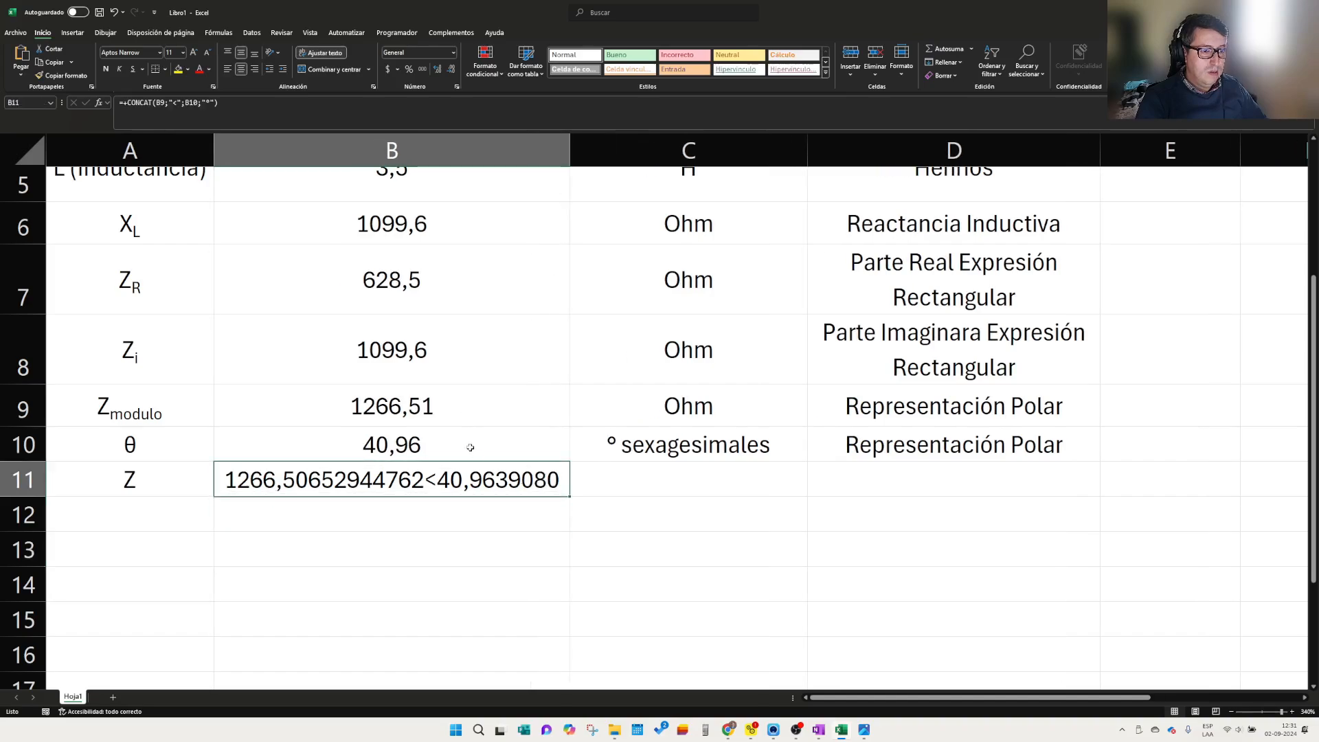
{"action": "left_click_drag", "start_coordinate": [573, 147], "coordinate": [600, 148]}
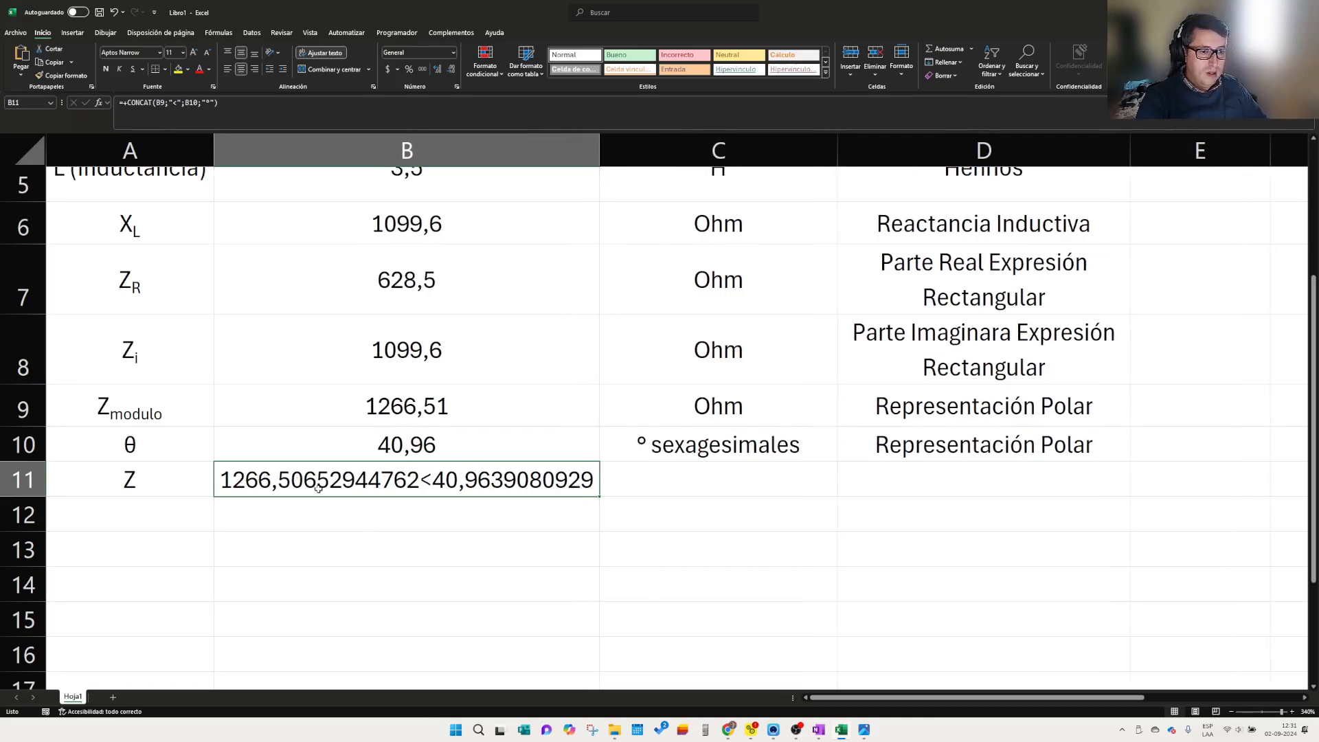
{"action": "left_click", "coordinate": [705, 476]}
- Extend the label in A11 to ZPolar and format "Polar" as subscript
{"action": "left_click", "coordinate": [143, 479]}
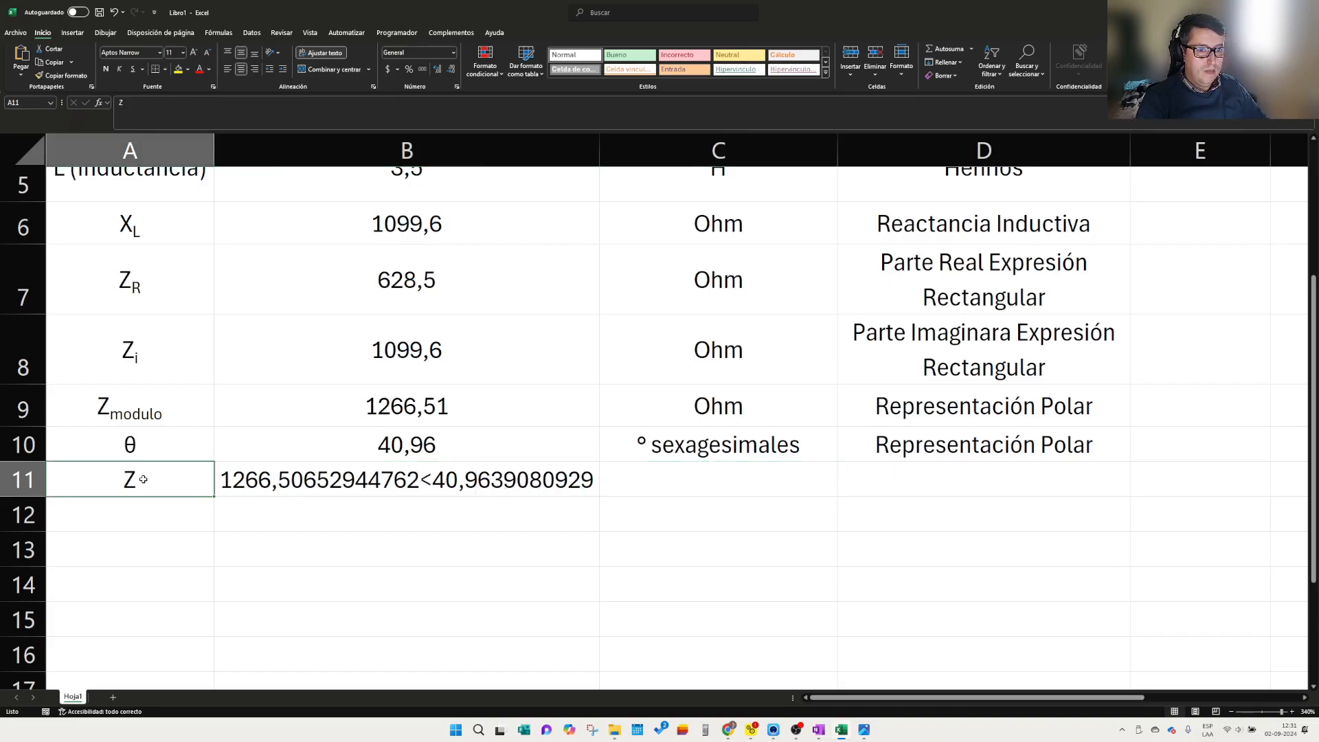
{"action": "double_click", "coordinate": [143, 479]}
{"action": "type", "text": "Polar"}
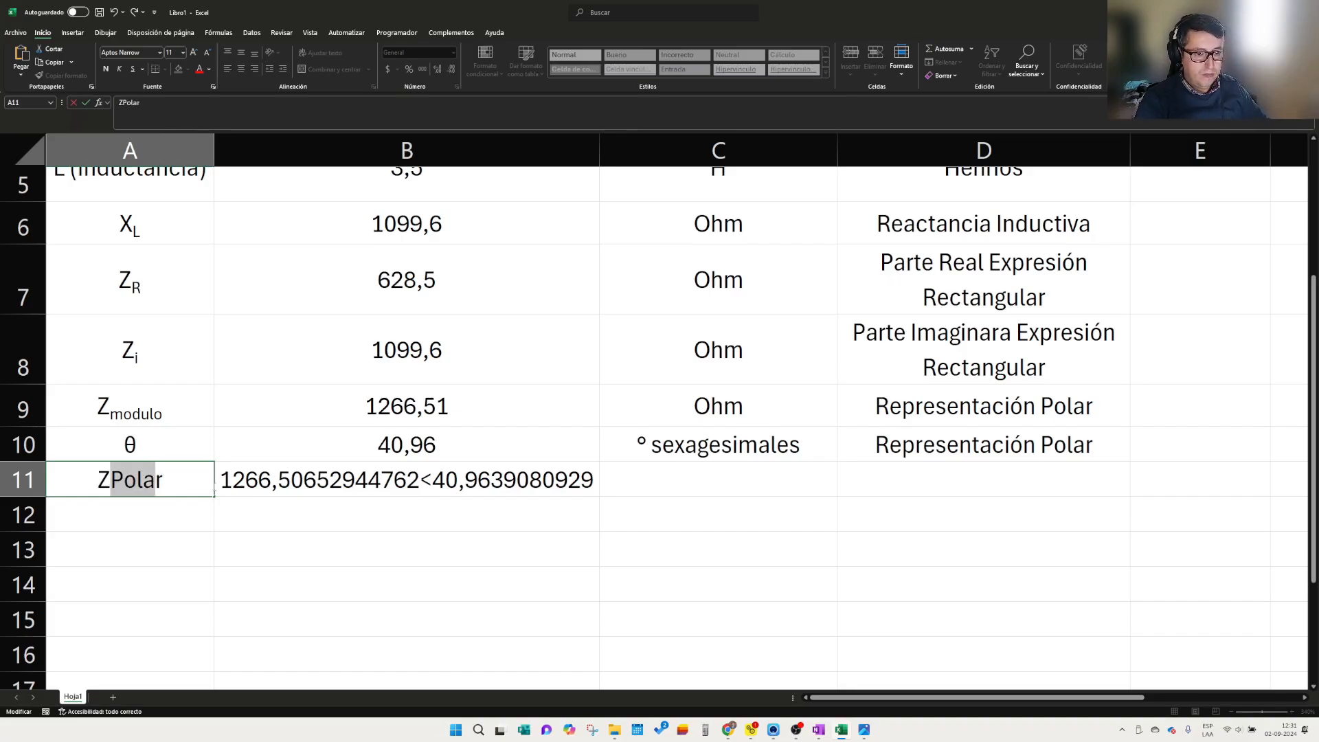
{"action": "left_click_drag", "start_coordinate": [163, 481], "coordinate": [111, 481]}
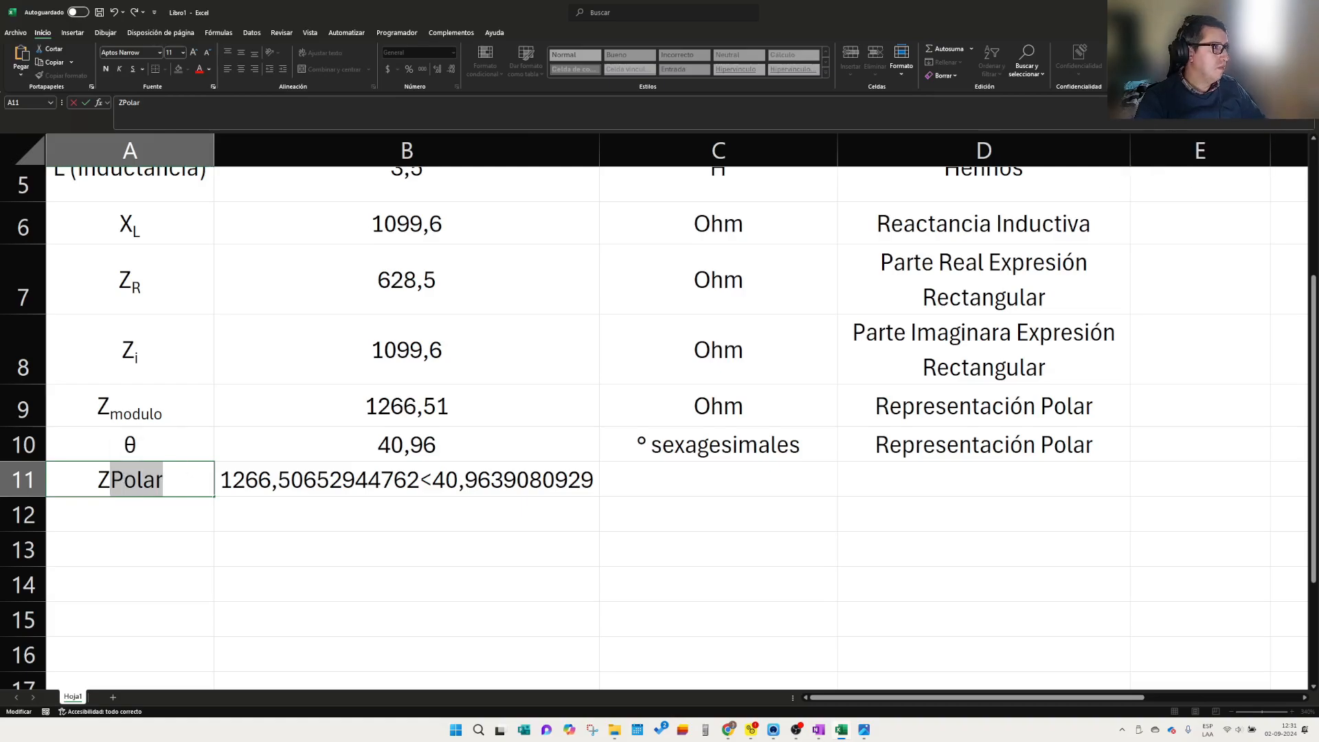
{"action": "key", "text": "Return"}
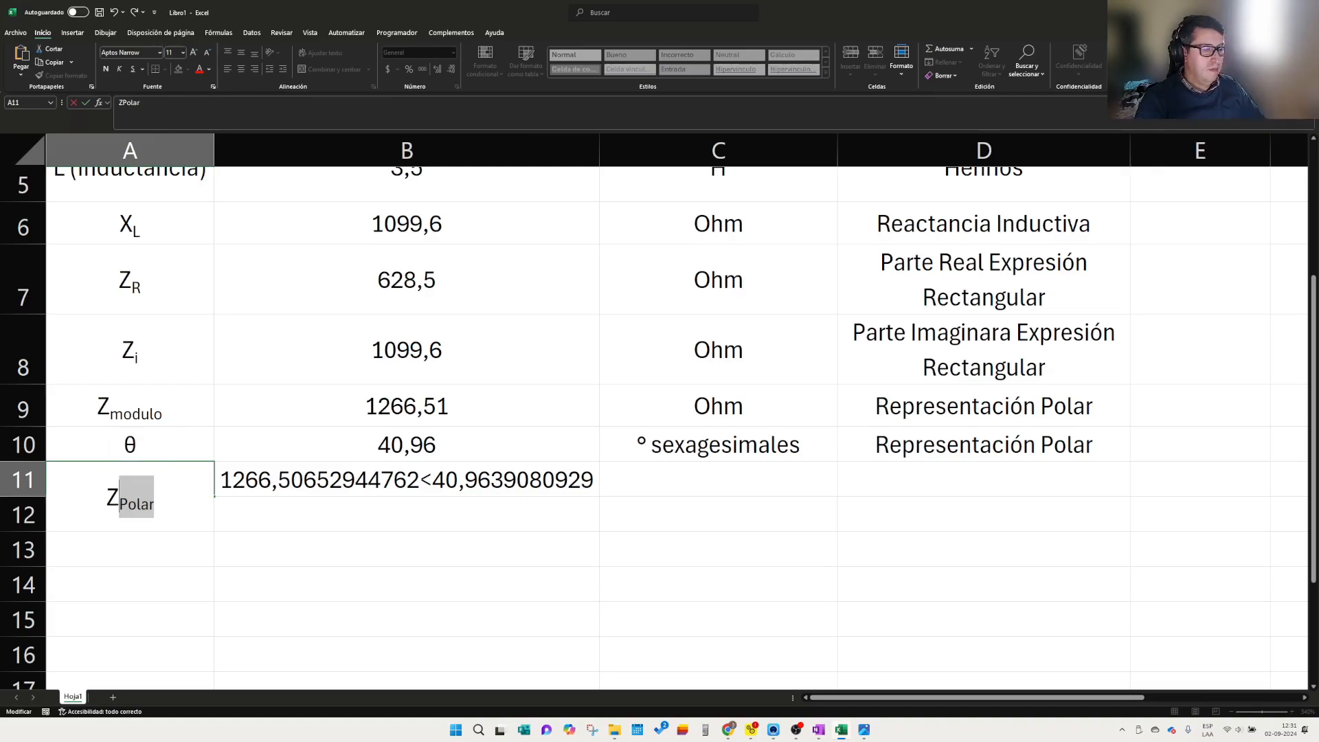
{"action": "left_click", "coordinate": [210, 556]}
{"action": "left_click", "coordinate": [167, 472]}
{"action": "left_click", "coordinate": [495, 494]}
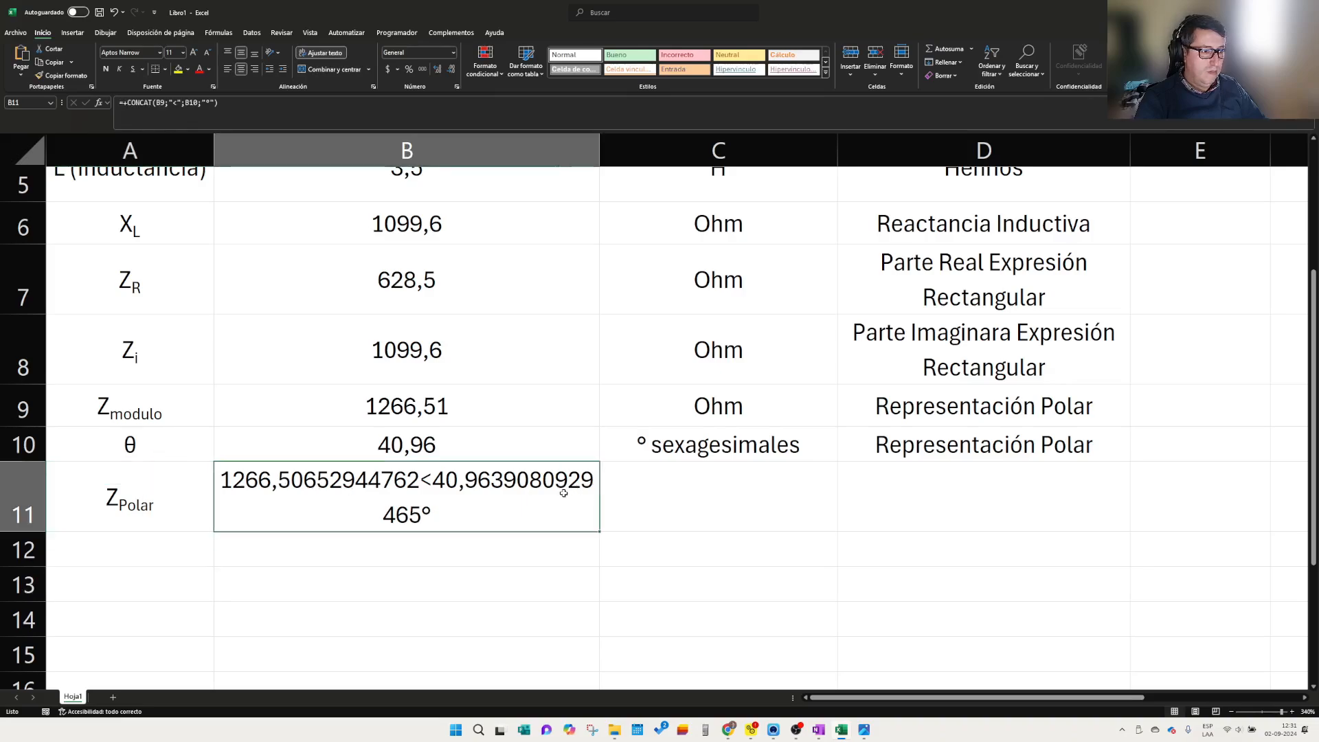
{"action": "left_click", "coordinate": [425, 572]}
{"action": "left_click", "coordinate": [447, 501]}
- Enter the label Imodulo in cell A12 with "modulo" formatted as subscript
{"action": "scroll", "coordinate": [165, 468], "scroll_direction": "down", "scroll_amount": 1}
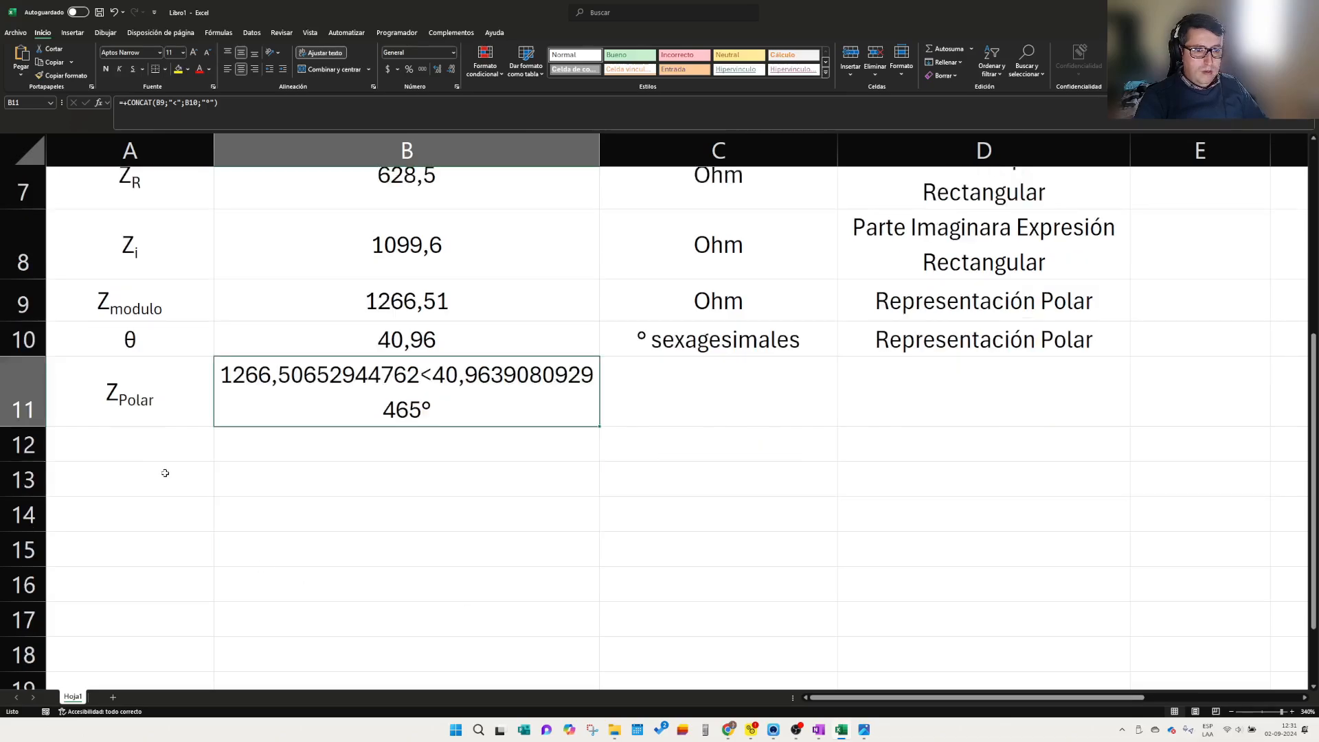
{"action": "scroll", "coordinate": [217, 484], "scroll_direction": "up", "scroll_amount": 2}
{"action": "scroll", "coordinate": [199, 487], "scroll_direction": "down", "scroll_amount": 3}
{"action": "scroll", "coordinate": [192, 388], "scroll_direction": "up", "scroll_amount": 2}
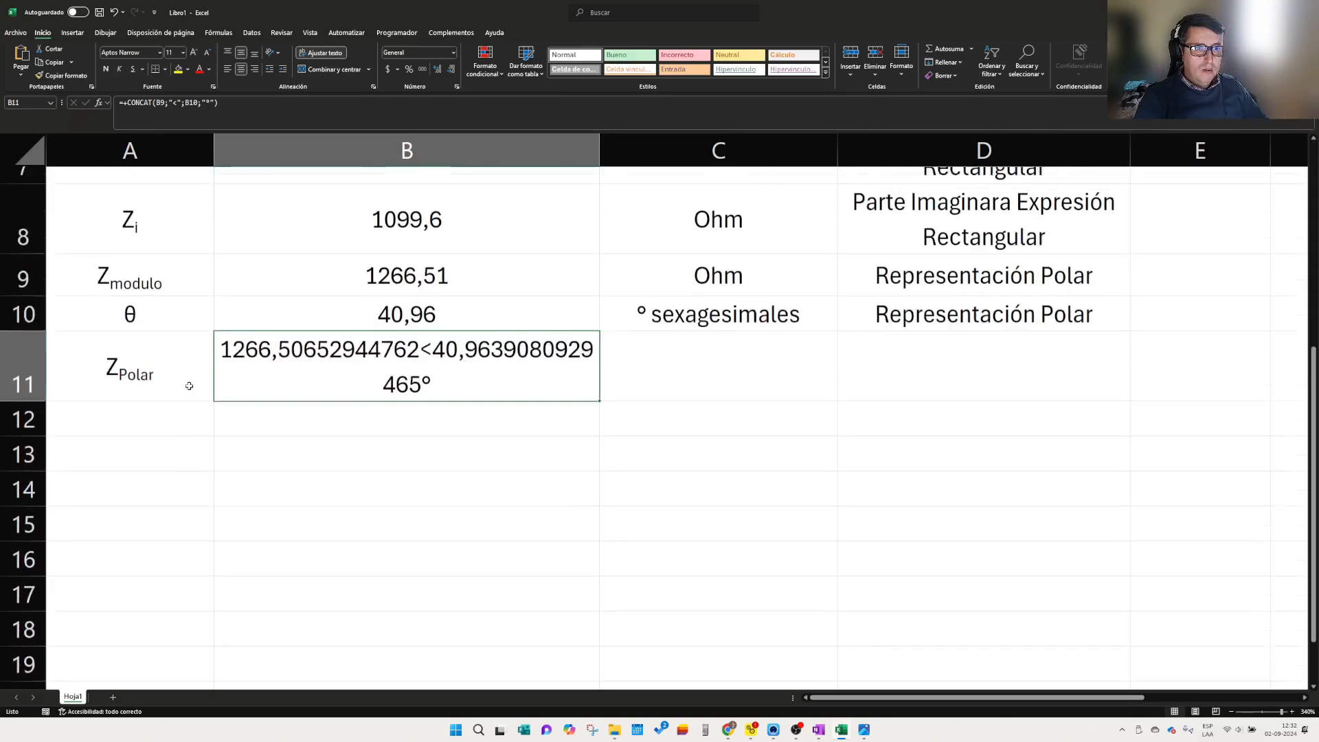
{"action": "left_click", "coordinate": [157, 453]}
{"action": "double_click", "coordinate": [156, 453]}
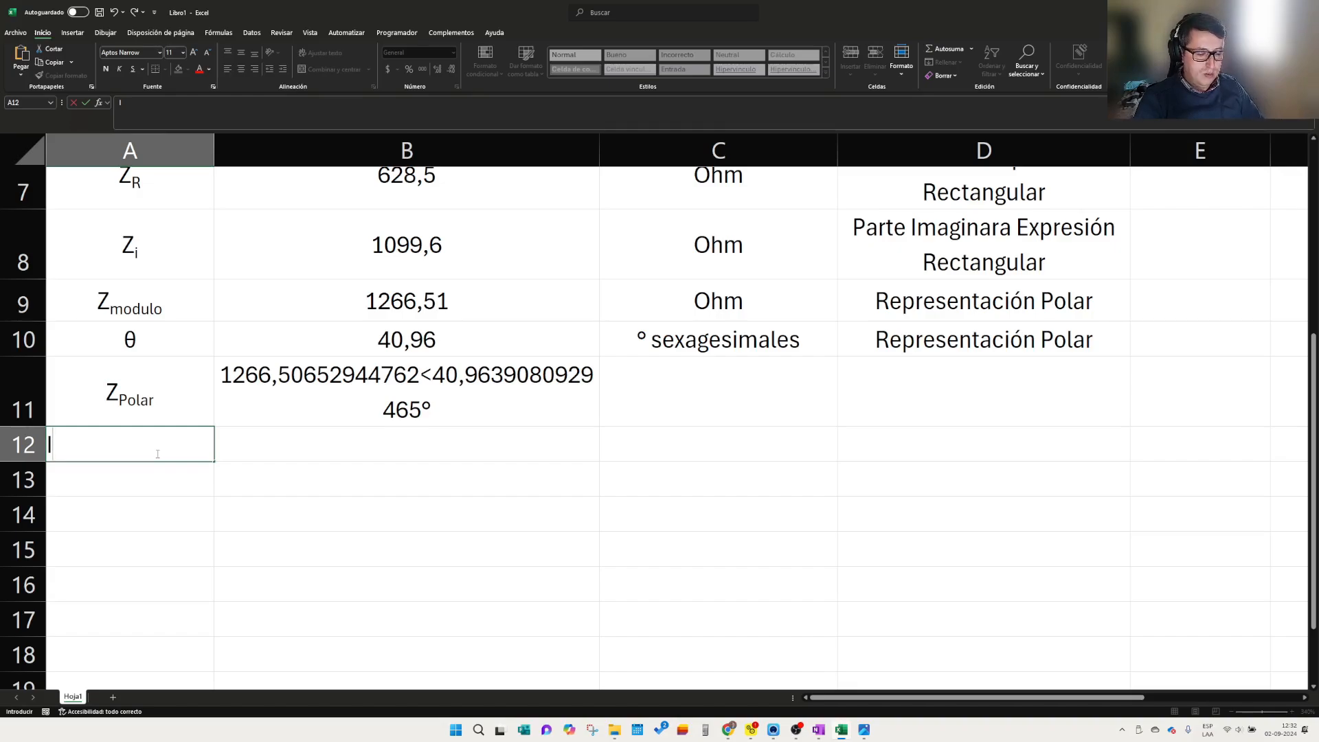
{"action": "type", "text": "Imodulo"}
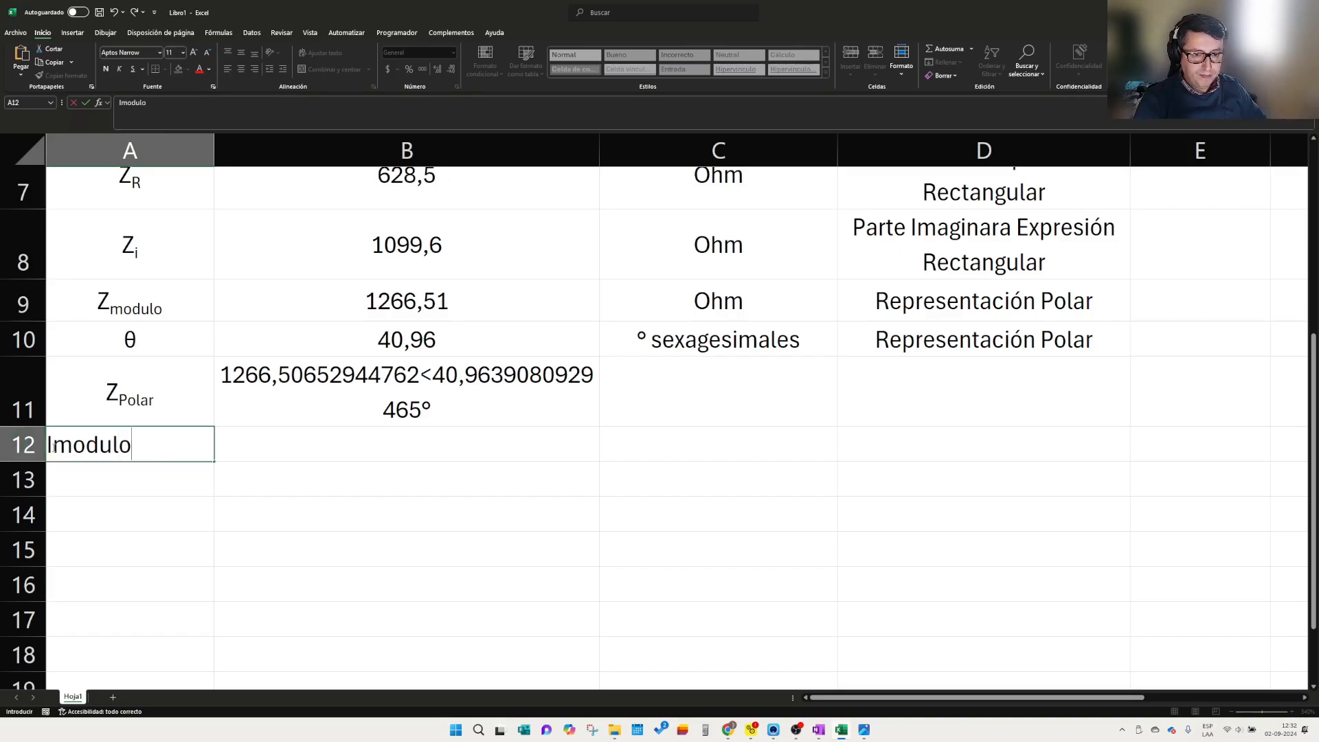
{"action": "left_click_drag", "start_coordinate": [53, 451], "coordinate": [132, 451]}
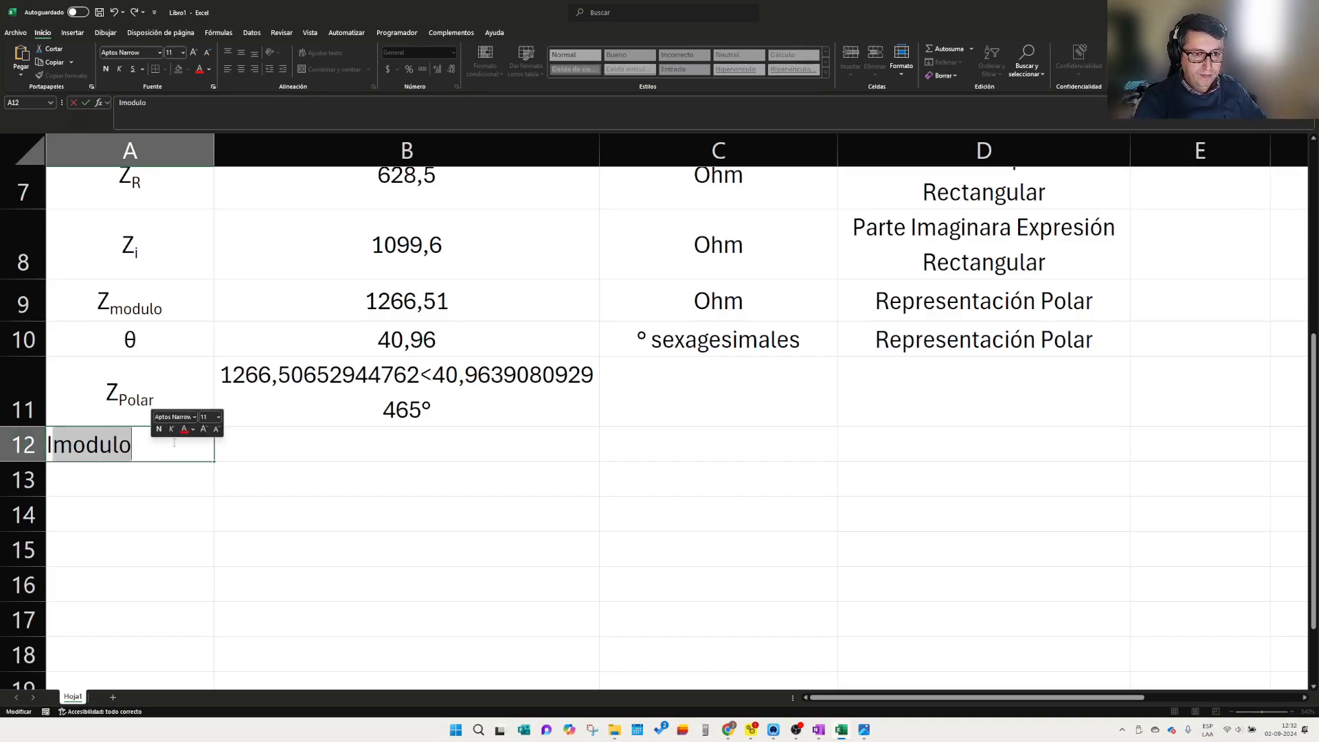
{"action": "key", "text": "Return"}
{"action": "left_click", "coordinate": [246, 570]}
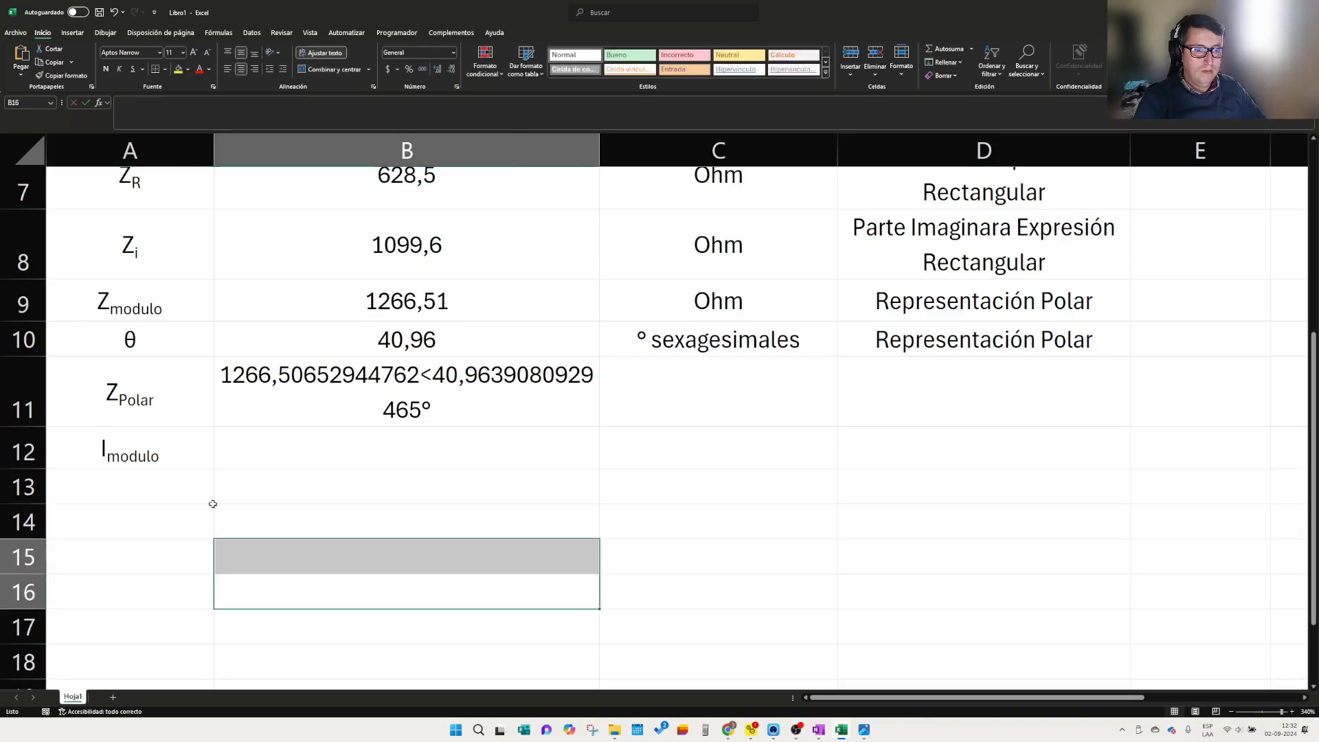
- Enter the label Iangulo in cell A13 with "angulo" formatted as subscript
{"action": "left_click", "coordinate": [193, 483]}
{"action": "type", "text": "I"}
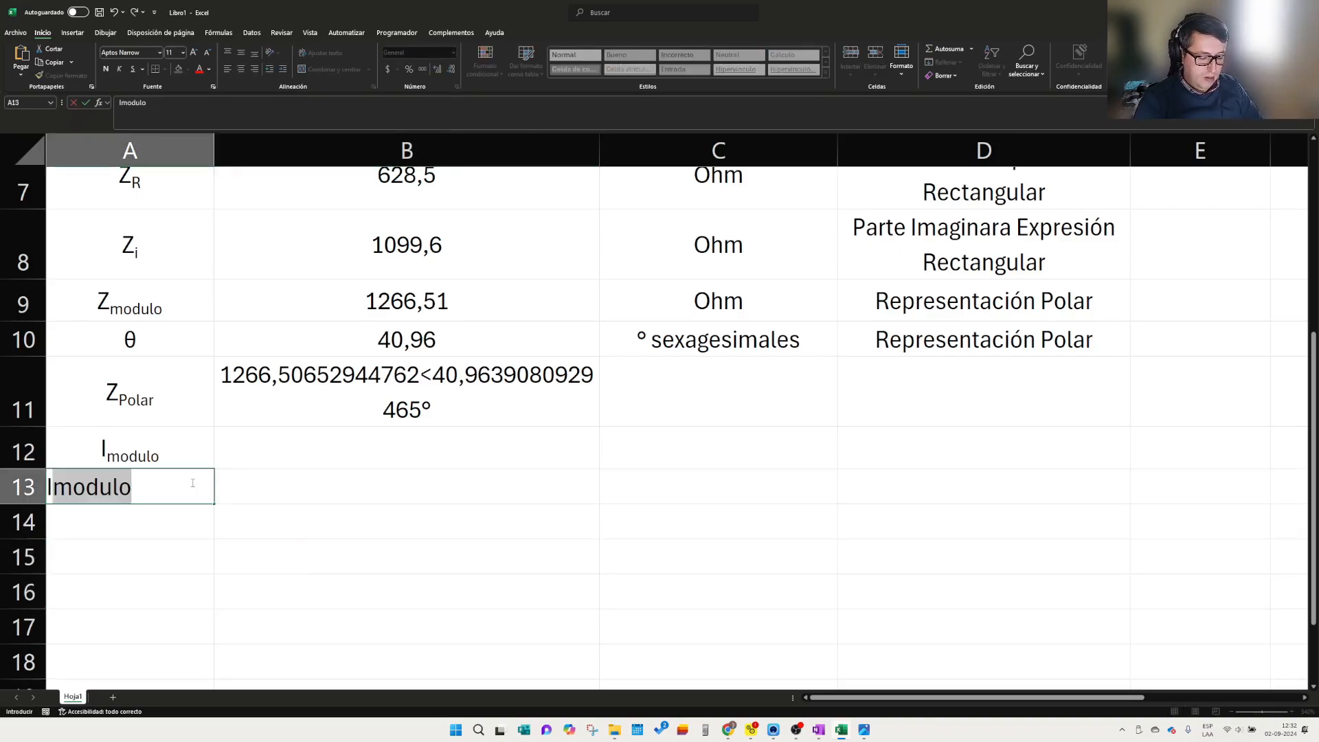
{"action": "type", "text": "angulo"}
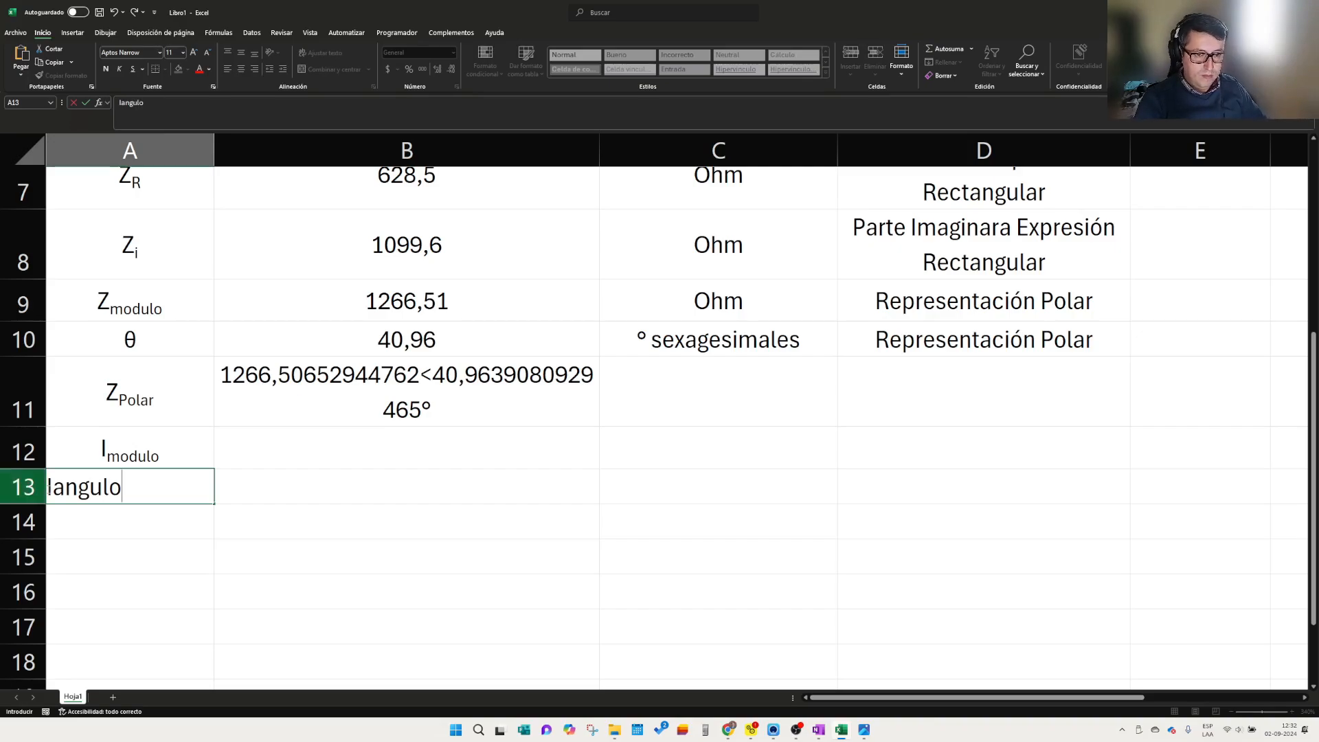
{"action": "left_click_drag", "start_coordinate": [47, 487], "coordinate": [122, 486]}
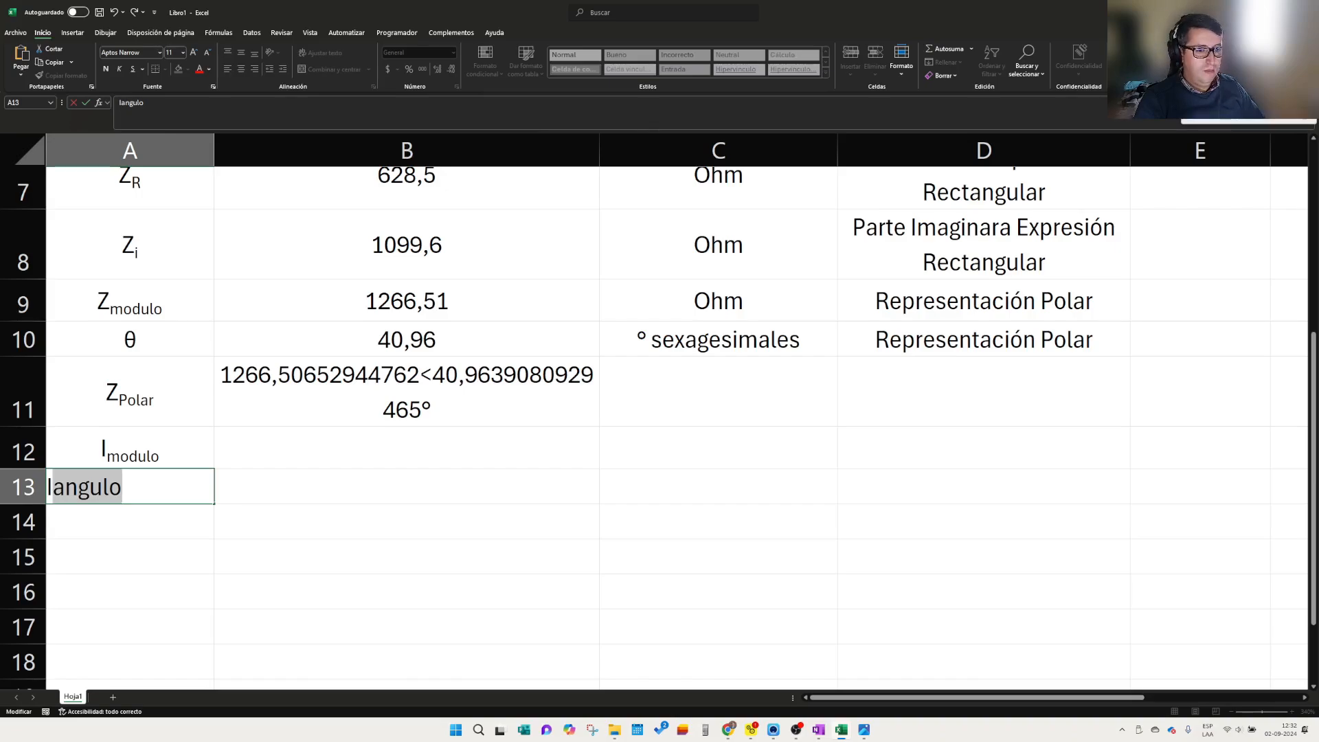
{"action": "left_click", "coordinate": [1257, 111]}
{"action": "left_click", "coordinate": [92, 585]}
{"action": "left_click", "coordinate": [186, 496]}
- Calculate the current's modulus in B12 by dividing the RMS voltage in B2 by the impedance modulus in B9
{"action": "left_click", "coordinate": [338, 451]}
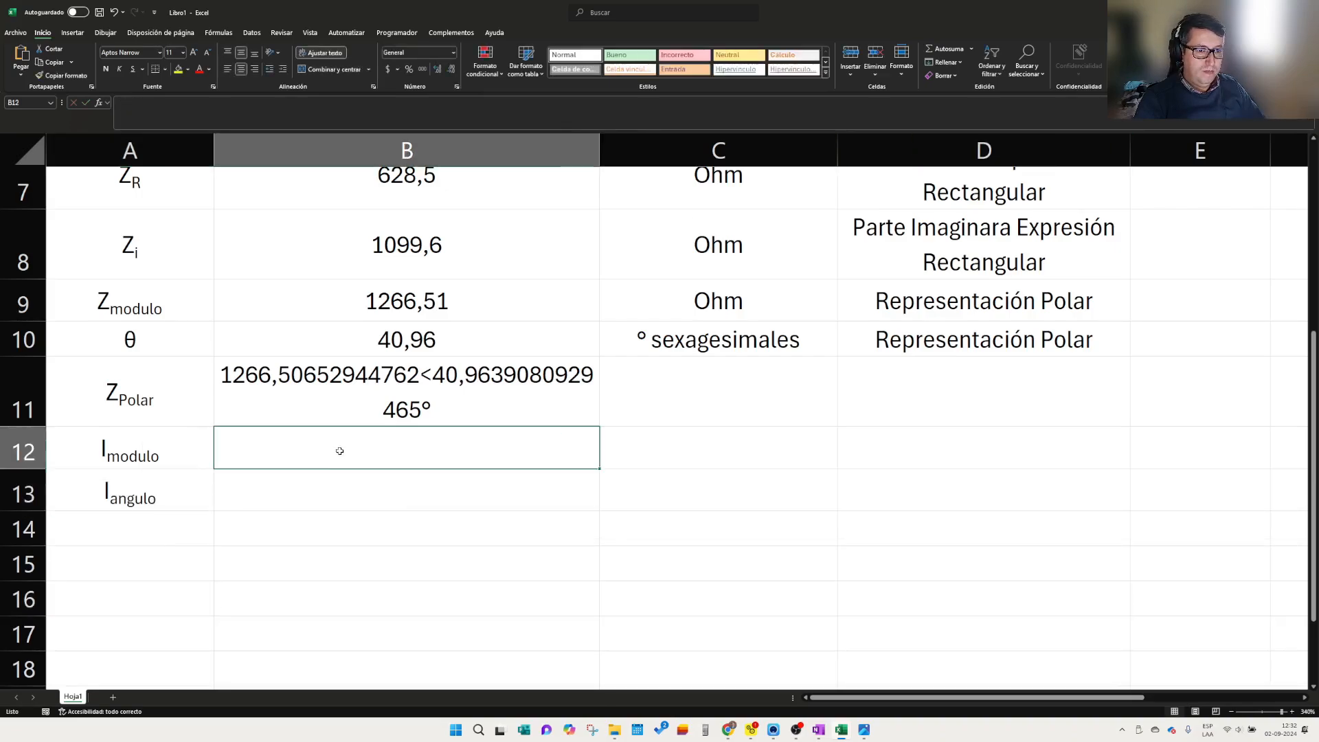
{"action": "scroll", "coordinate": [340, 451], "scroll_direction": "up", "scroll_amount": 3}
{"action": "scroll", "coordinate": [345, 492], "scroll_direction": "down", "scroll_amount": 2}
{"action": "type", "text": "+"}
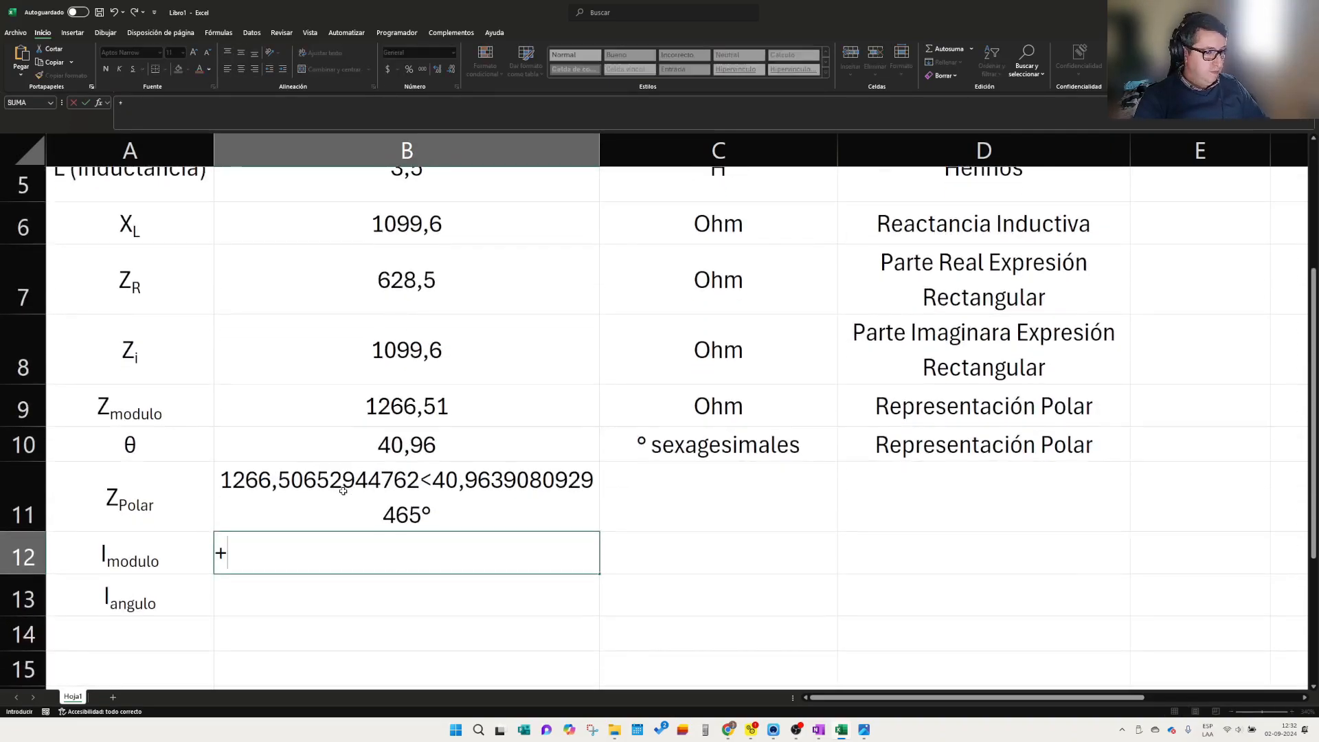
{"action": "scroll", "coordinate": [347, 494], "scroll_direction": "up", "scroll_amount": 2}
{"action": "scroll", "coordinate": [436, 403], "scroll_direction": "down", "scroll_amount": 2}
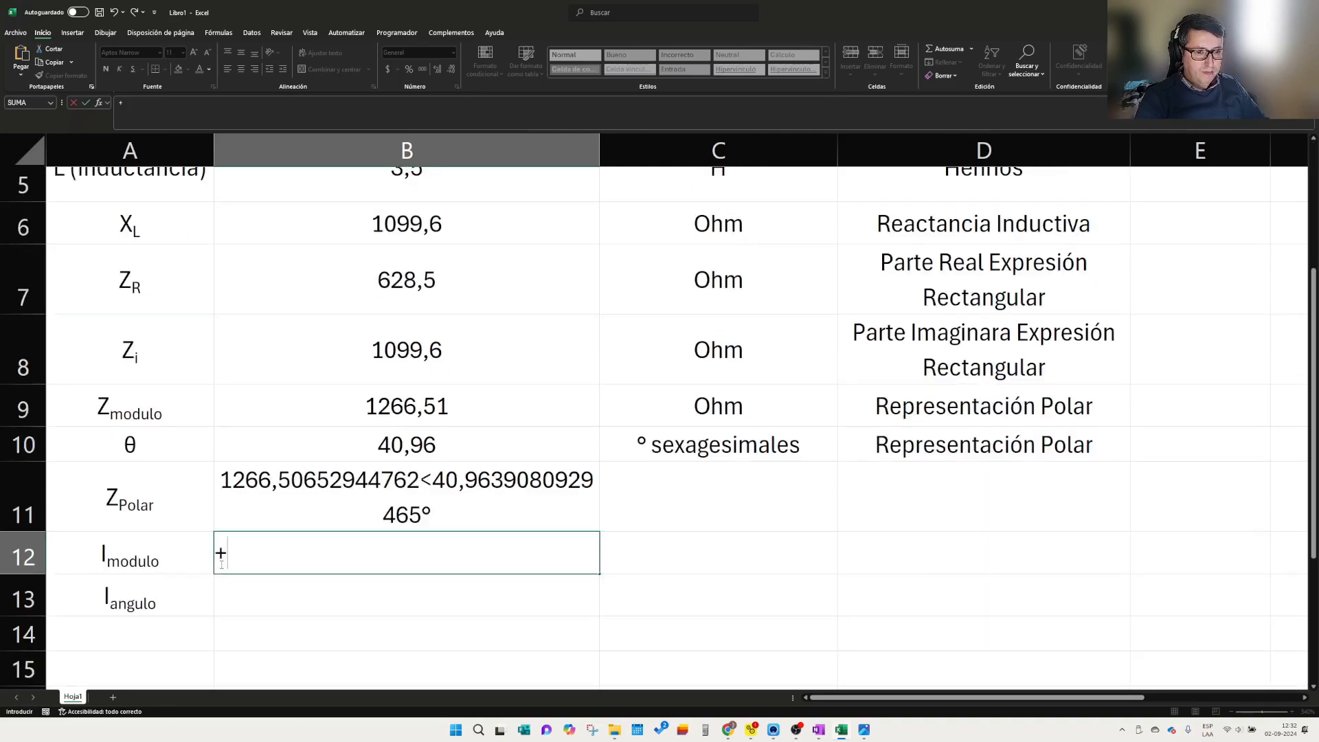
{"action": "scroll", "coordinate": [250, 561], "scroll_direction": "up", "scroll_amount": 2}
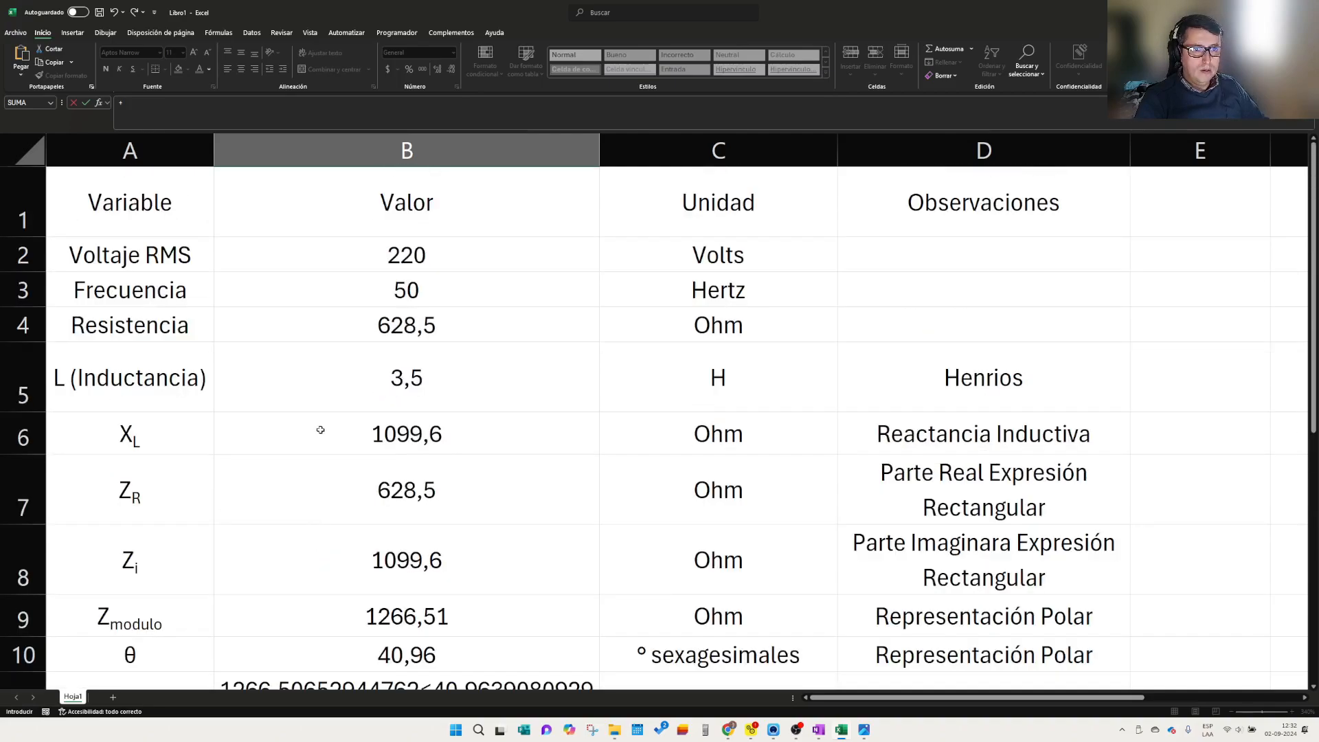
{"action": "left_click", "coordinate": [419, 258]}
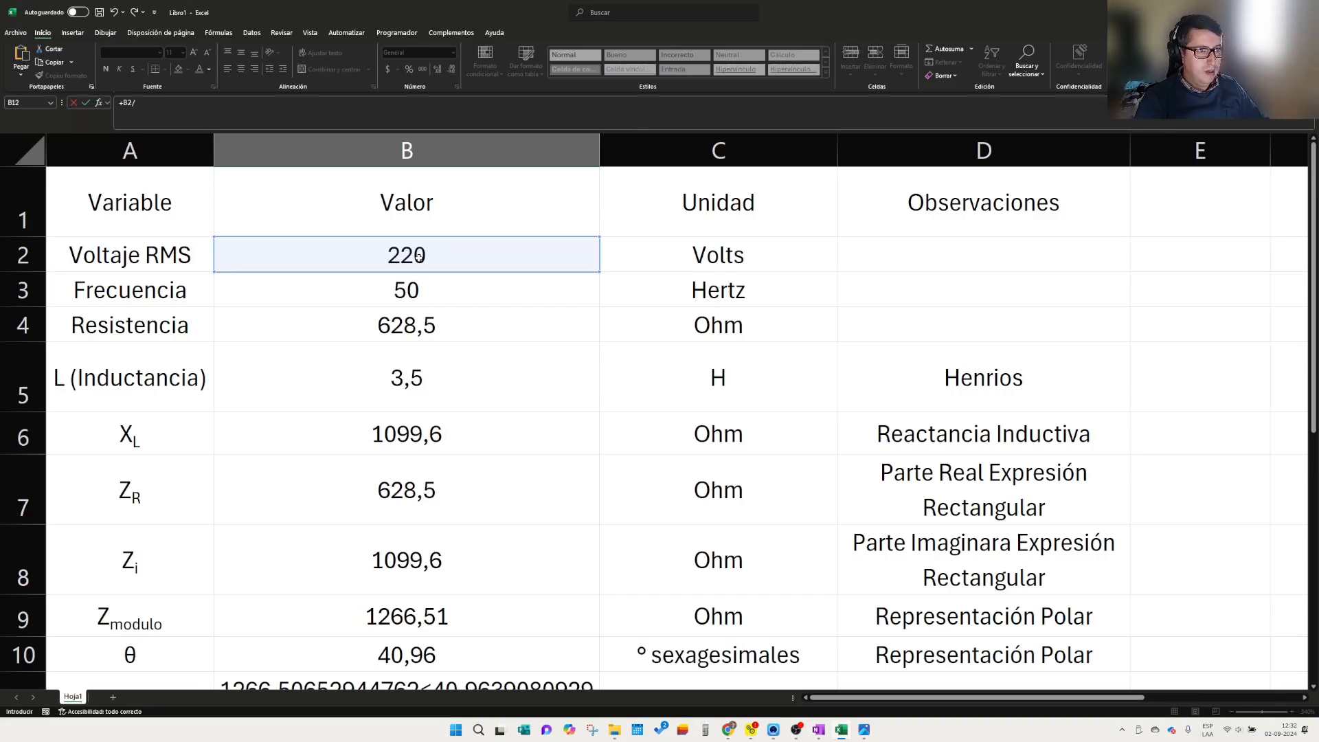
{"action": "type", "text": "/"}
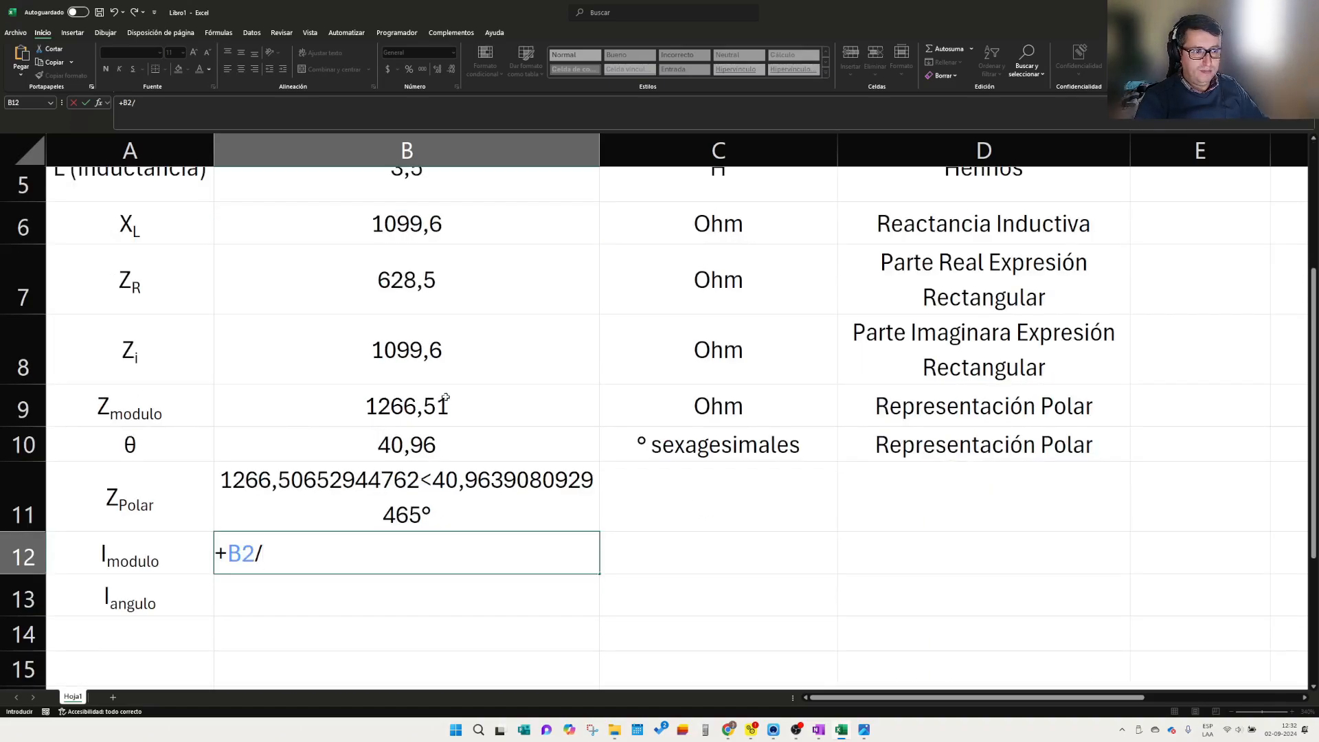
{"action": "left_click", "coordinate": [417, 411]}
{"action": "key", "text": "Return"}
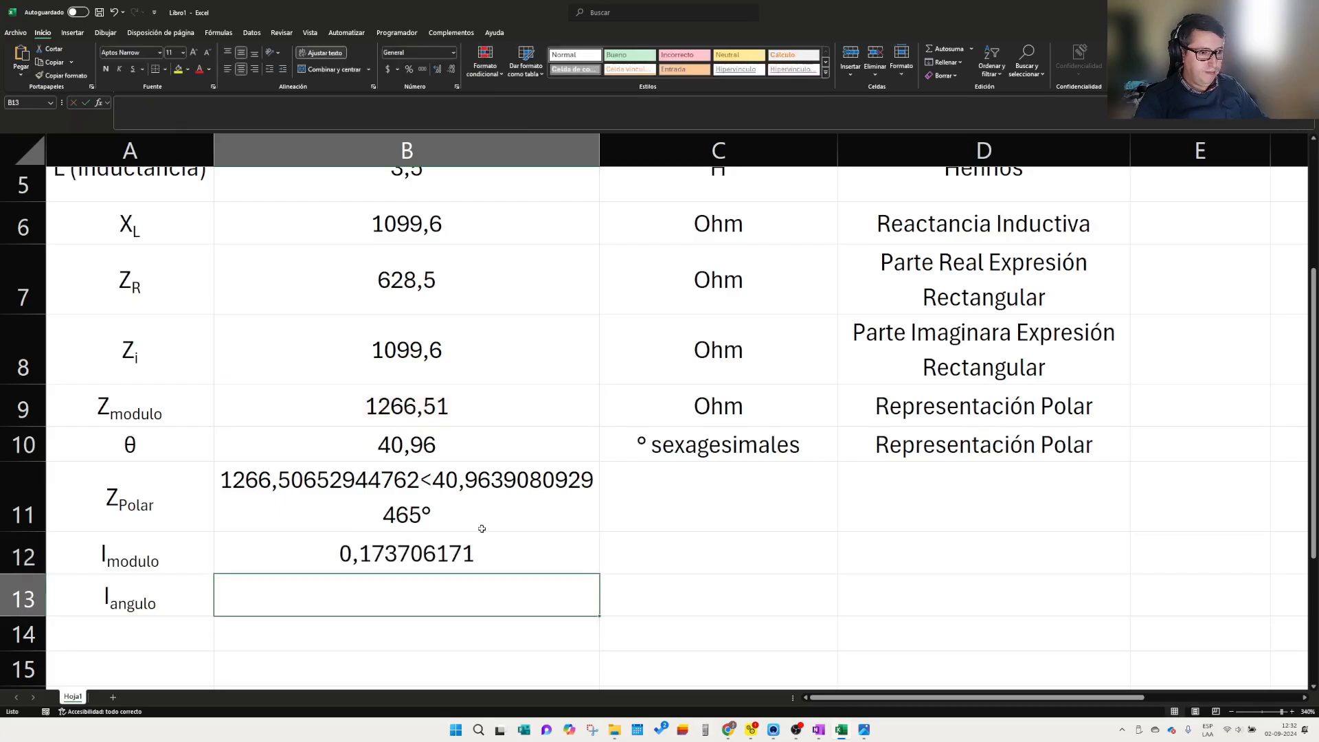
- Enter Amperes in C12 as the unit of the current's modulus
{"action": "left_click", "coordinate": [435, 556]}
{"action": "left_click", "coordinate": [649, 526]}
{"action": "left_click", "coordinate": [707, 553]}
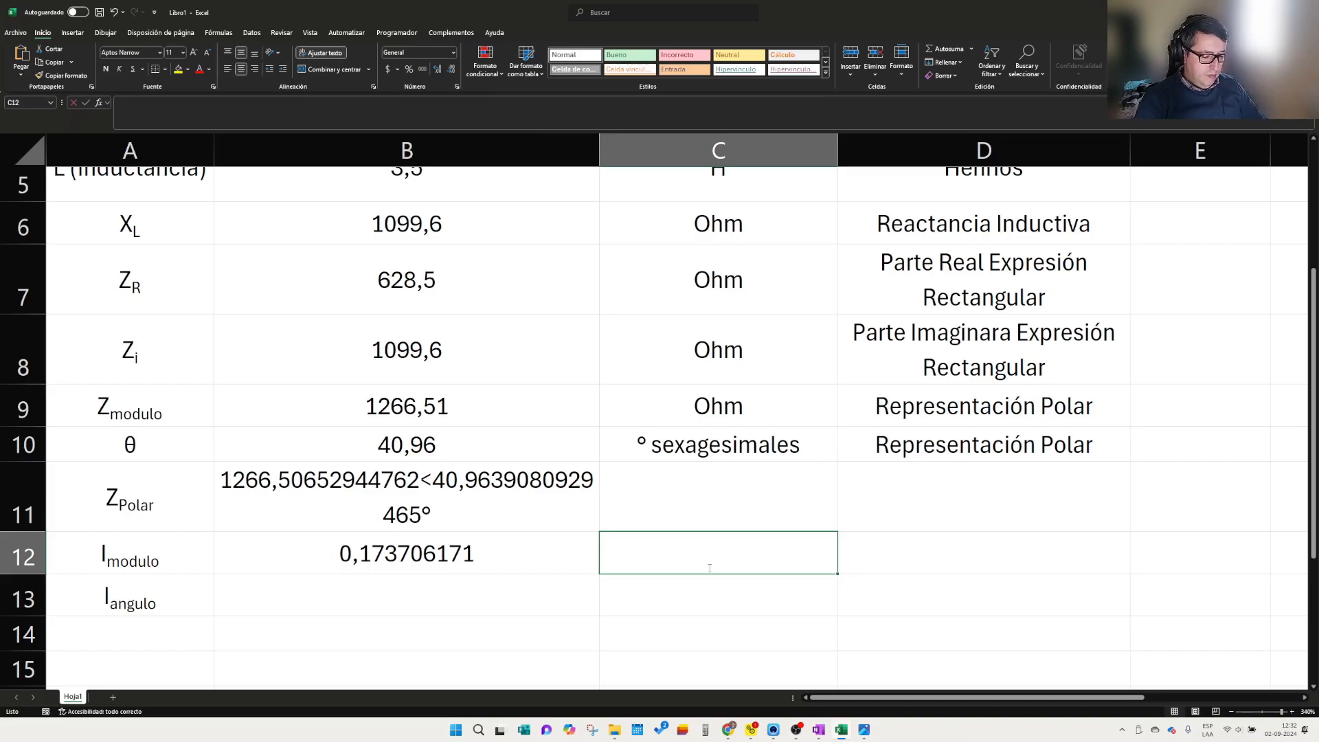
{"action": "type", "text": "Amperes"}
{"action": "left_click", "coordinate": [390, 589]}
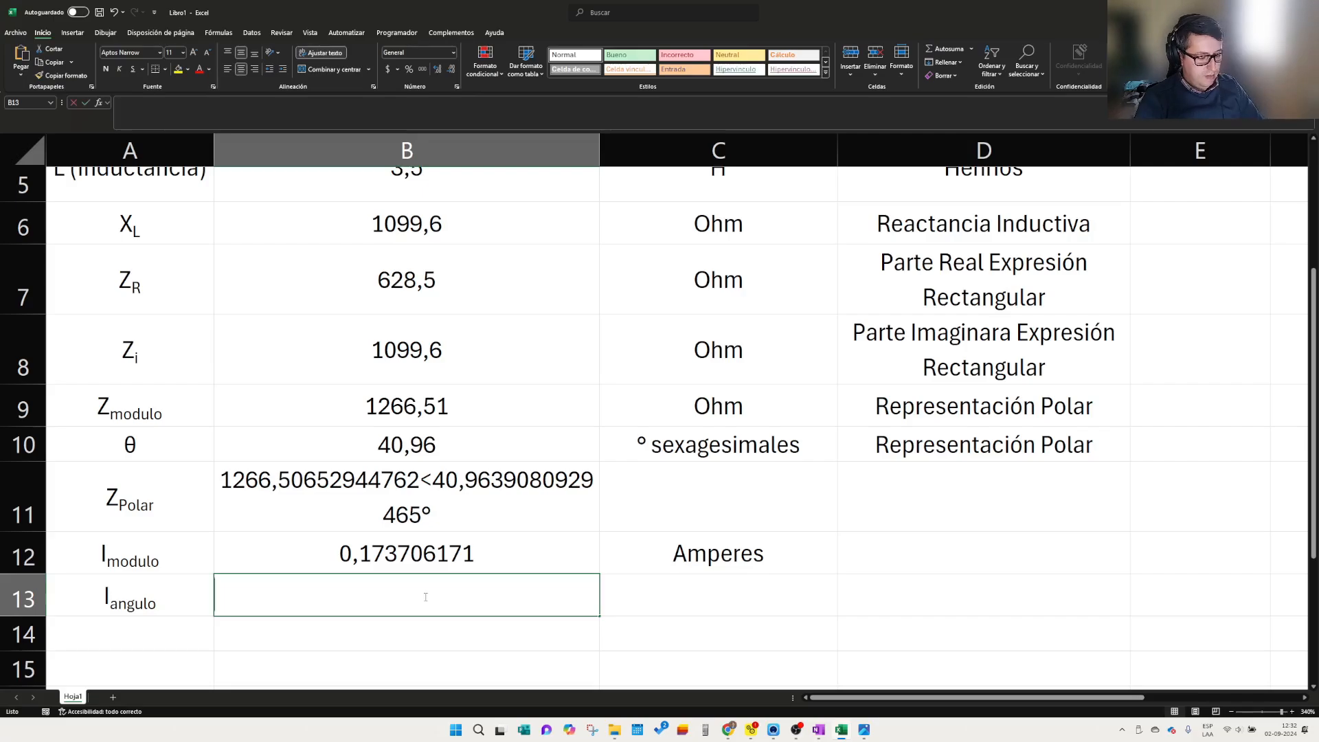
{"action": "type", "text": "="}
{"action": "scroll", "coordinate": [443, 477], "scroll_direction": "up", "scroll_amount": 2}
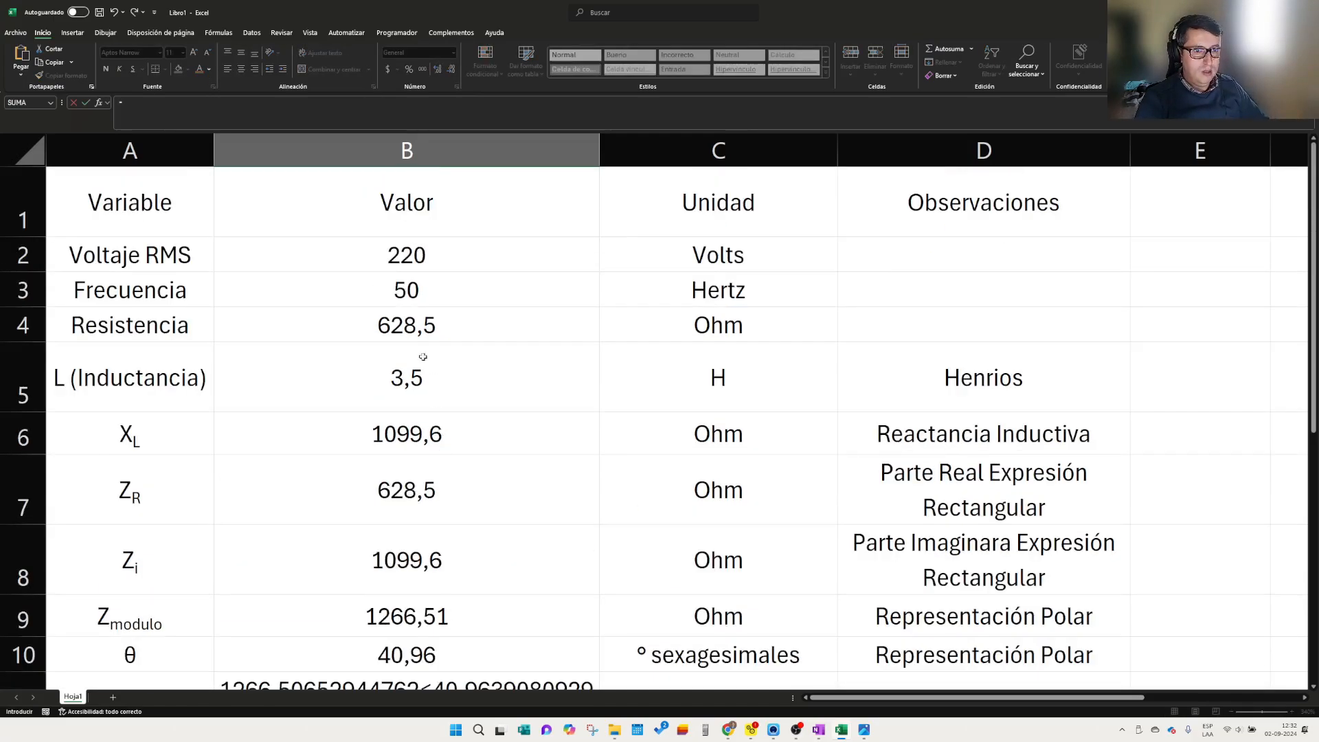
{"action": "key", "text": "Escape"}
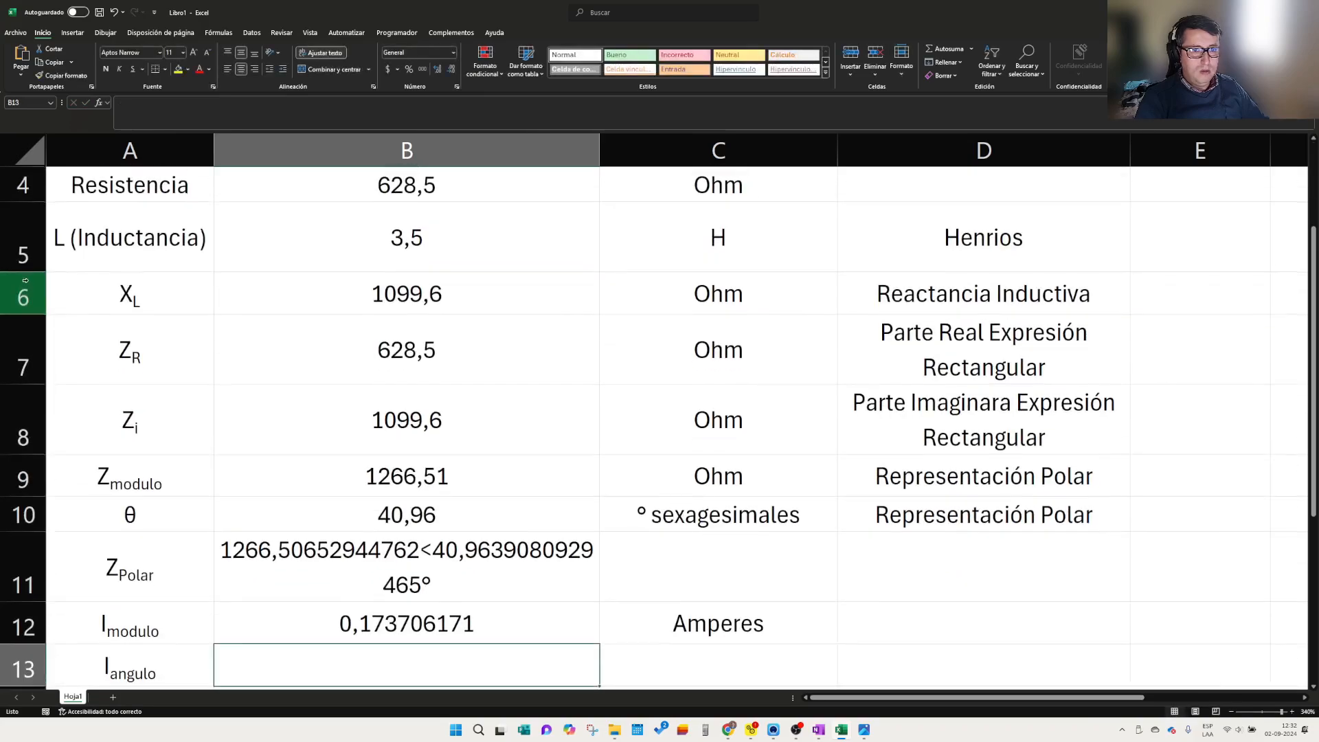
- Insert a new row above the Frecuencia row, directly below Voltaje RMS
{"action": "scroll", "coordinate": [24, 290], "scroll_direction": "up", "scroll_amount": 2}
{"action": "left_click", "coordinate": [24, 290]}
{"action": "right_click", "coordinate": [24, 290]}
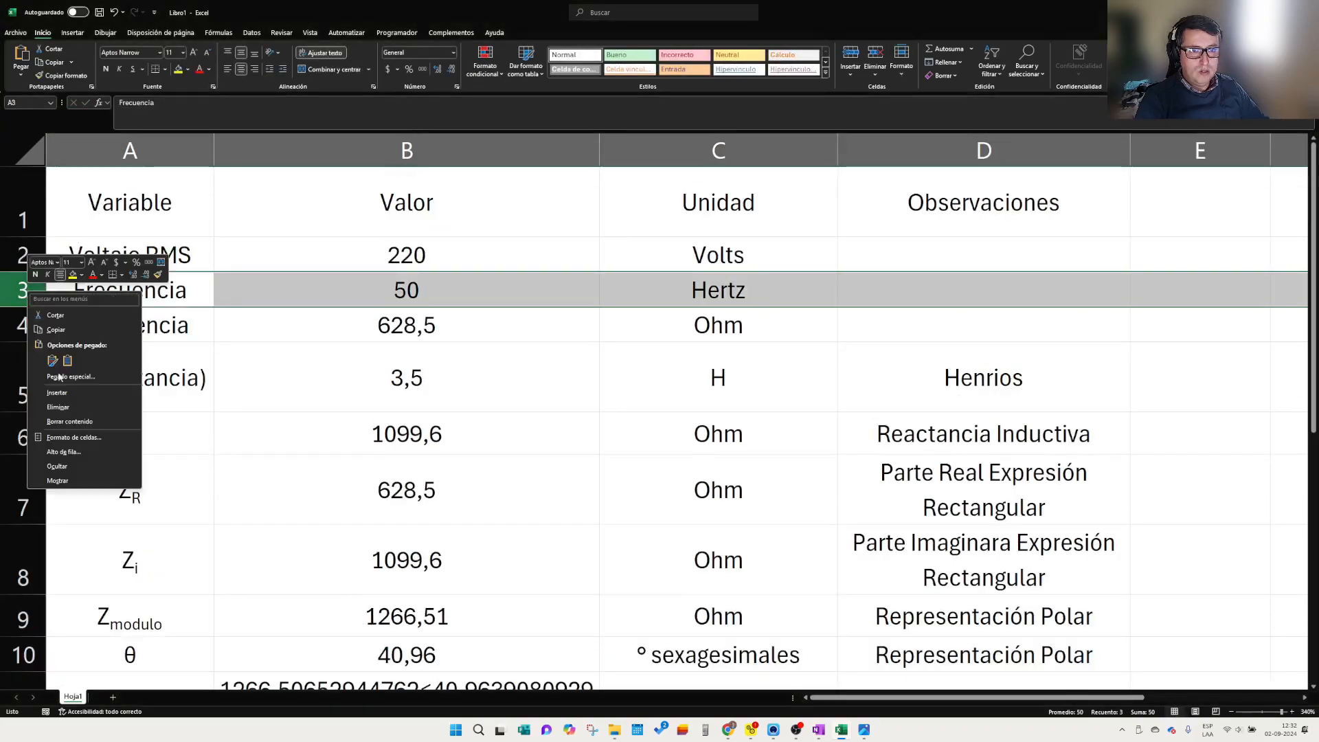
{"action": "left_click", "coordinate": [69, 392]}
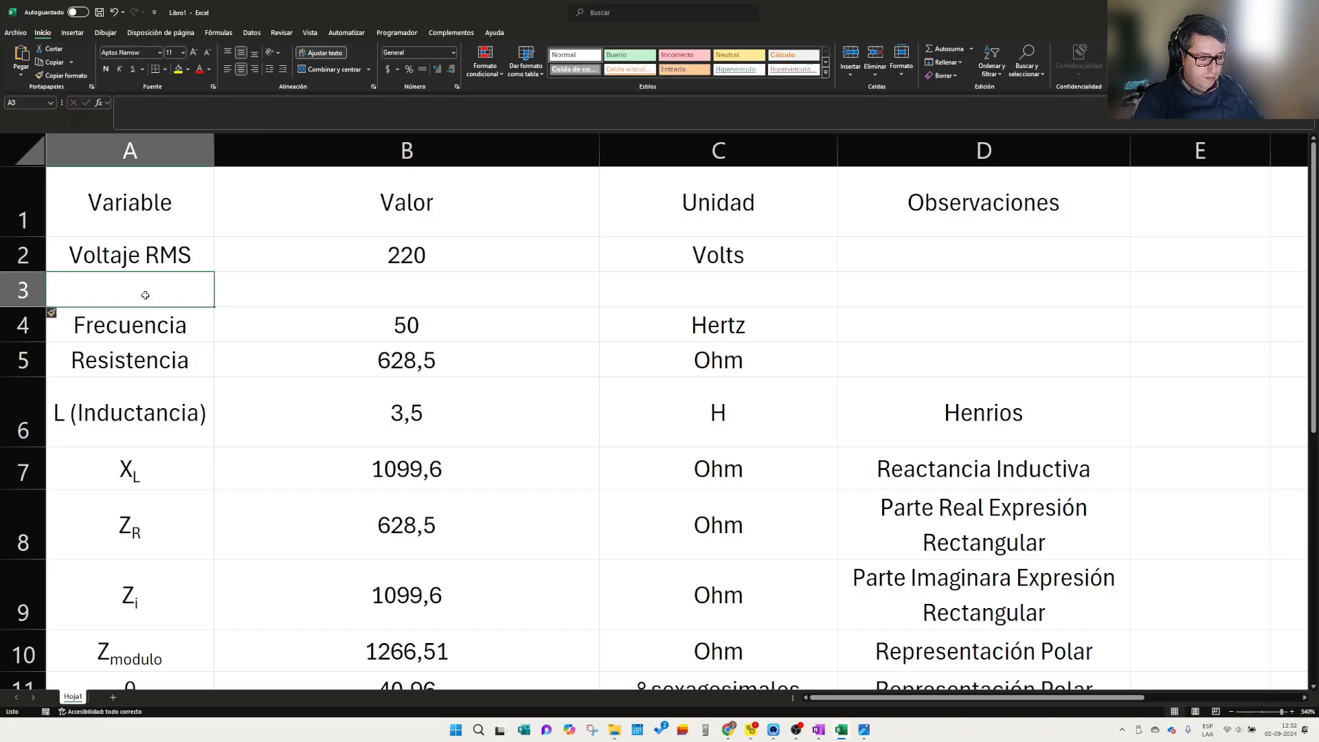
{"action": "type", "text": "Angulo"}
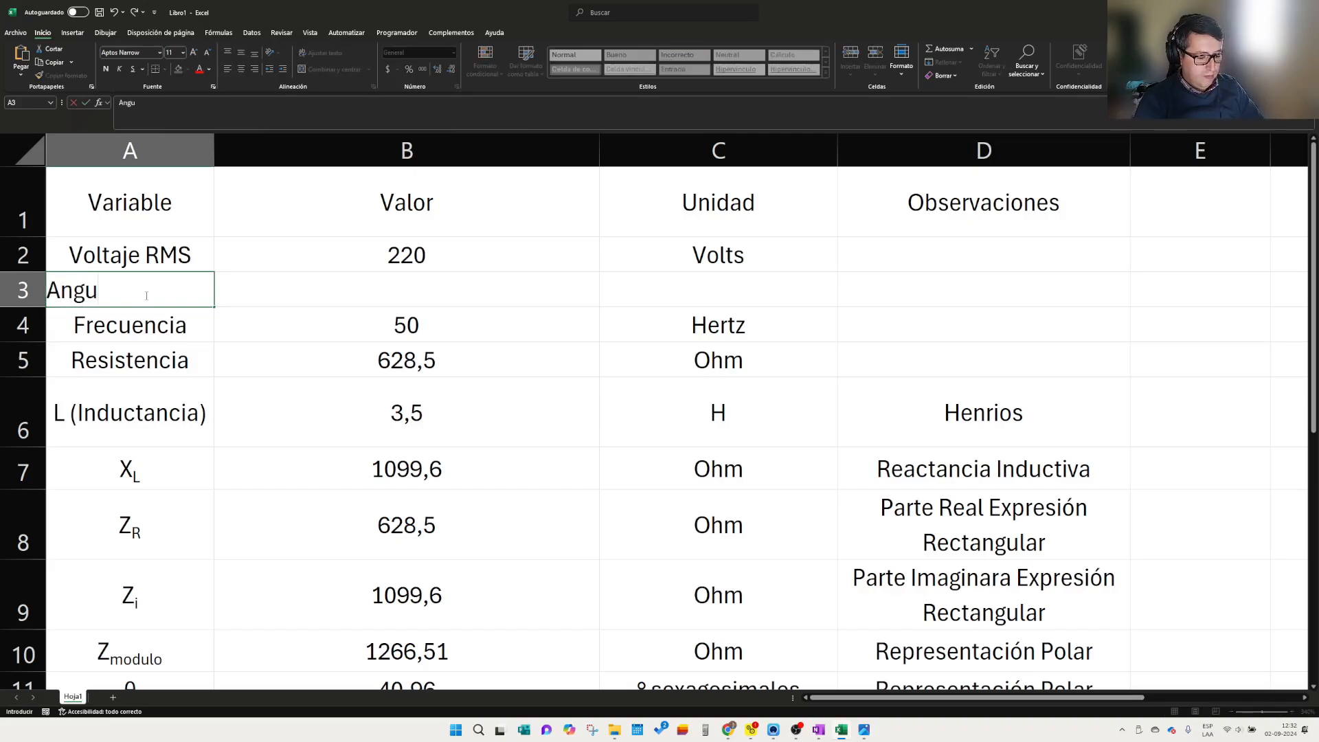
{"action": "key", "text": "BackSpace"}
{"action": "key", "text": "BackSpace"}
{"action": "key", "text": "BackSpace"}
{"action": "key", "text": "BackSpace"}
{"action": "key", "text": "BackSpace"}
{"action": "key", "text": "BackSpace"}
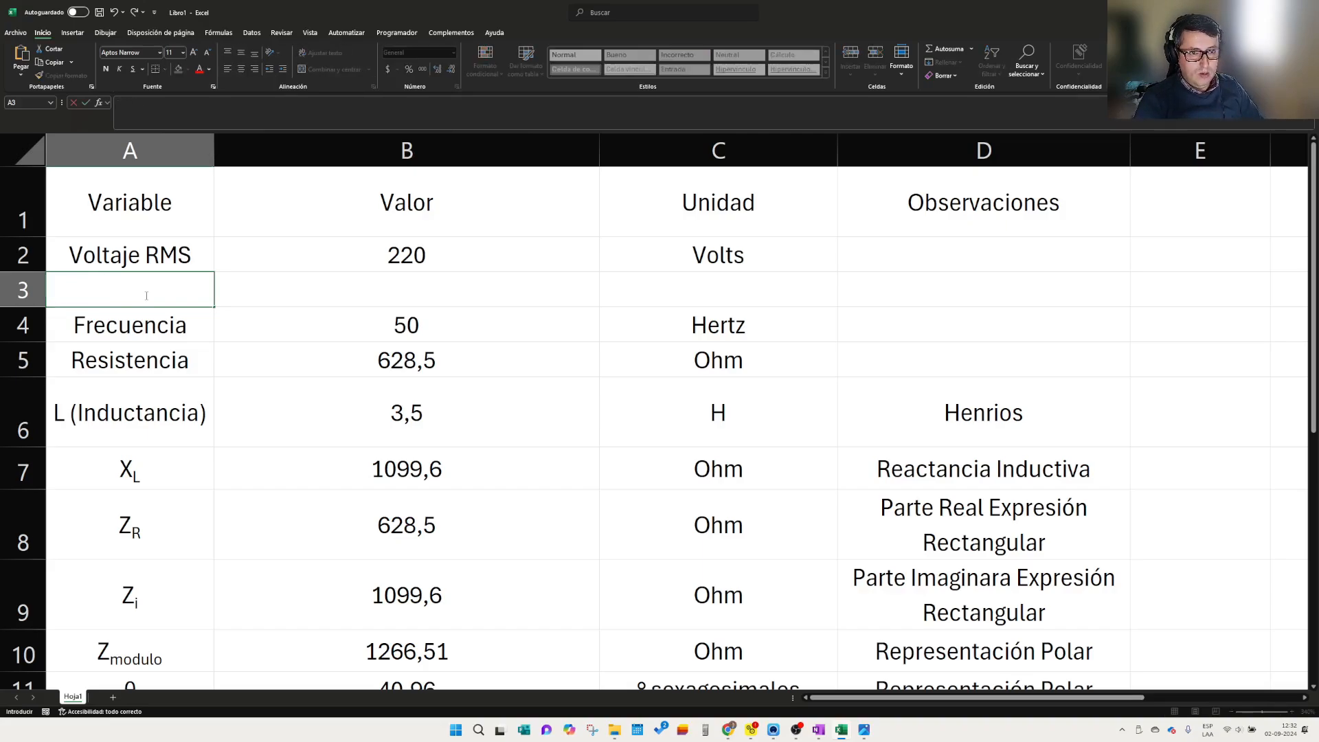
- Enter the label Voltaje Fuente Angulo in cell A3 with "Angulo" formatted as subscript
{"action": "type", "text": "Voltaje"}
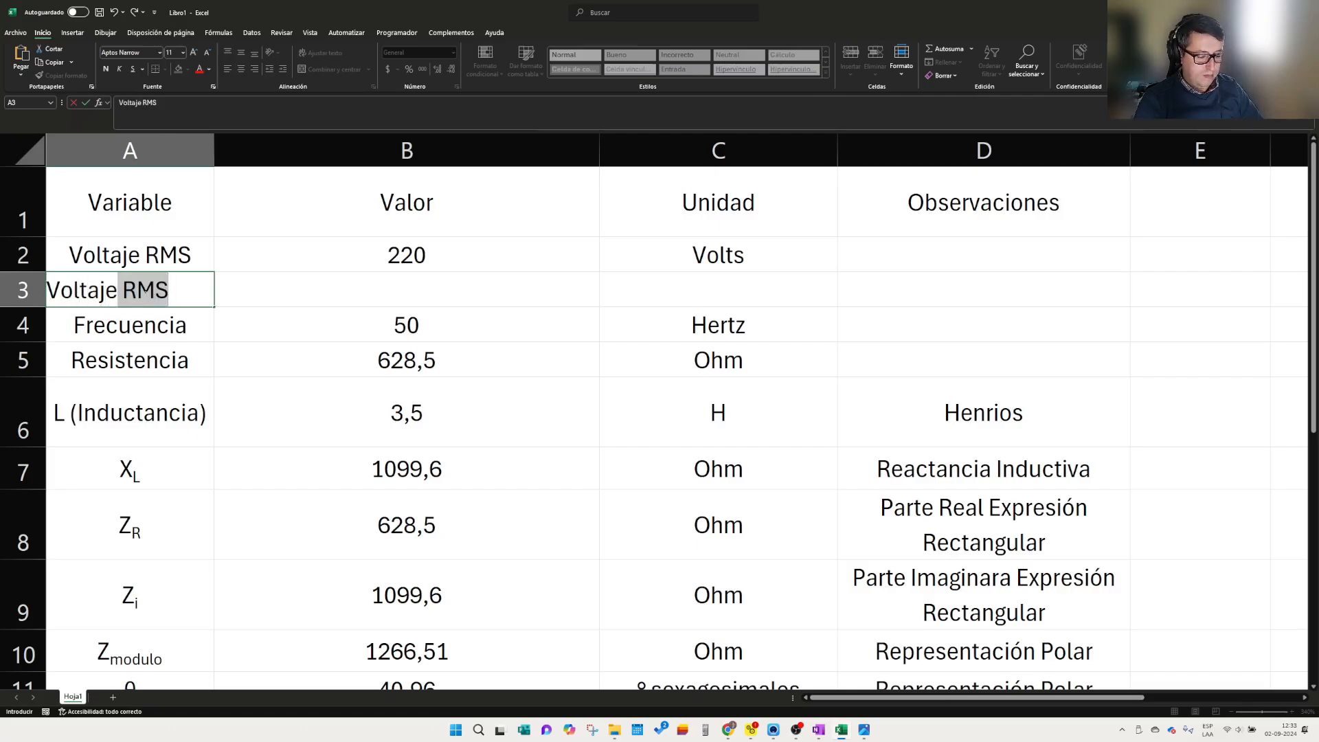
{"action": "type", "text": " Fuente"}
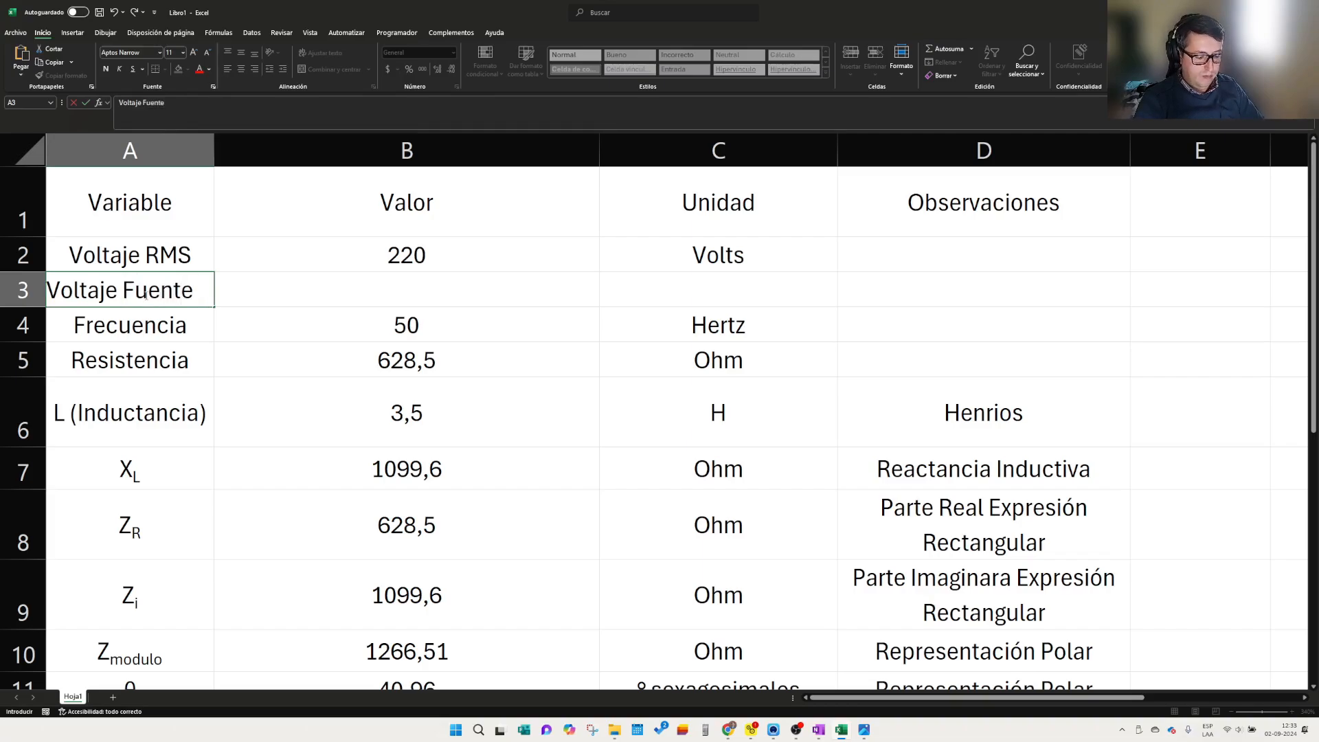
{"action": "type", "text": " Angulñ"}
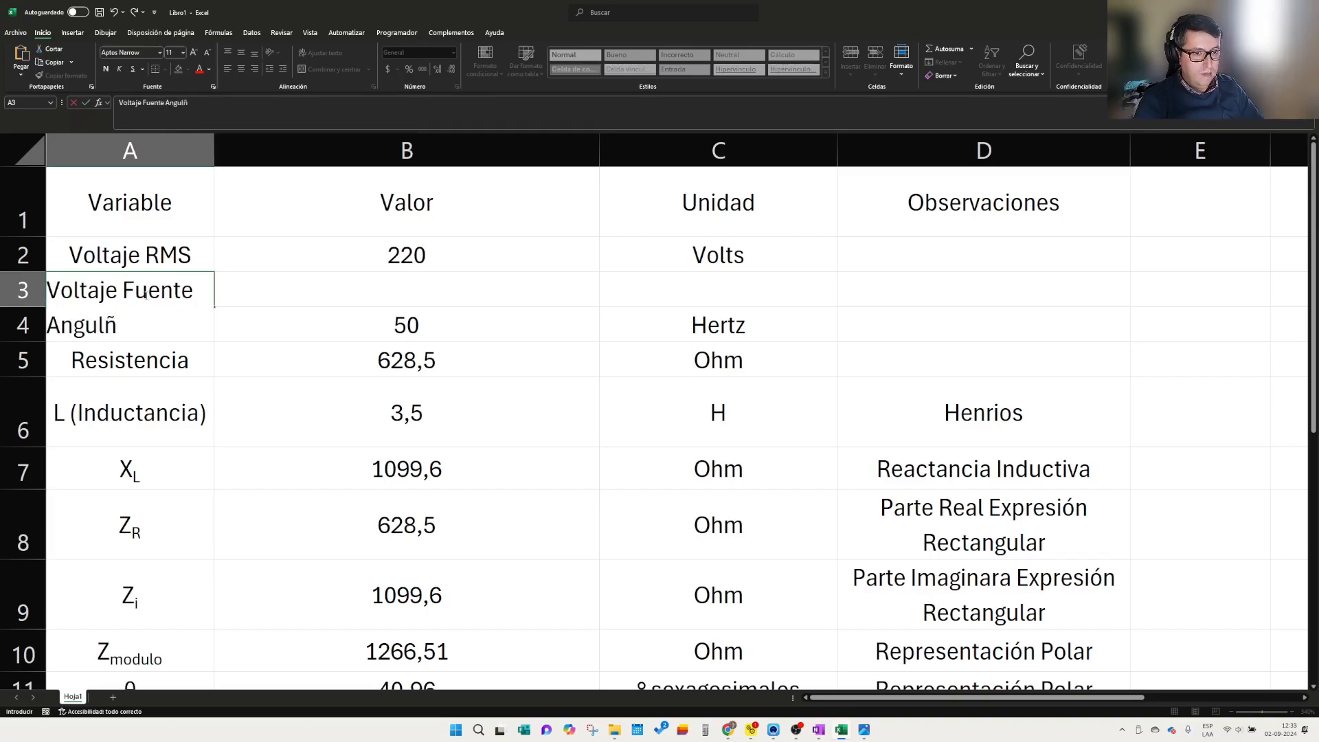
{"action": "key", "text": "BackSpace"}
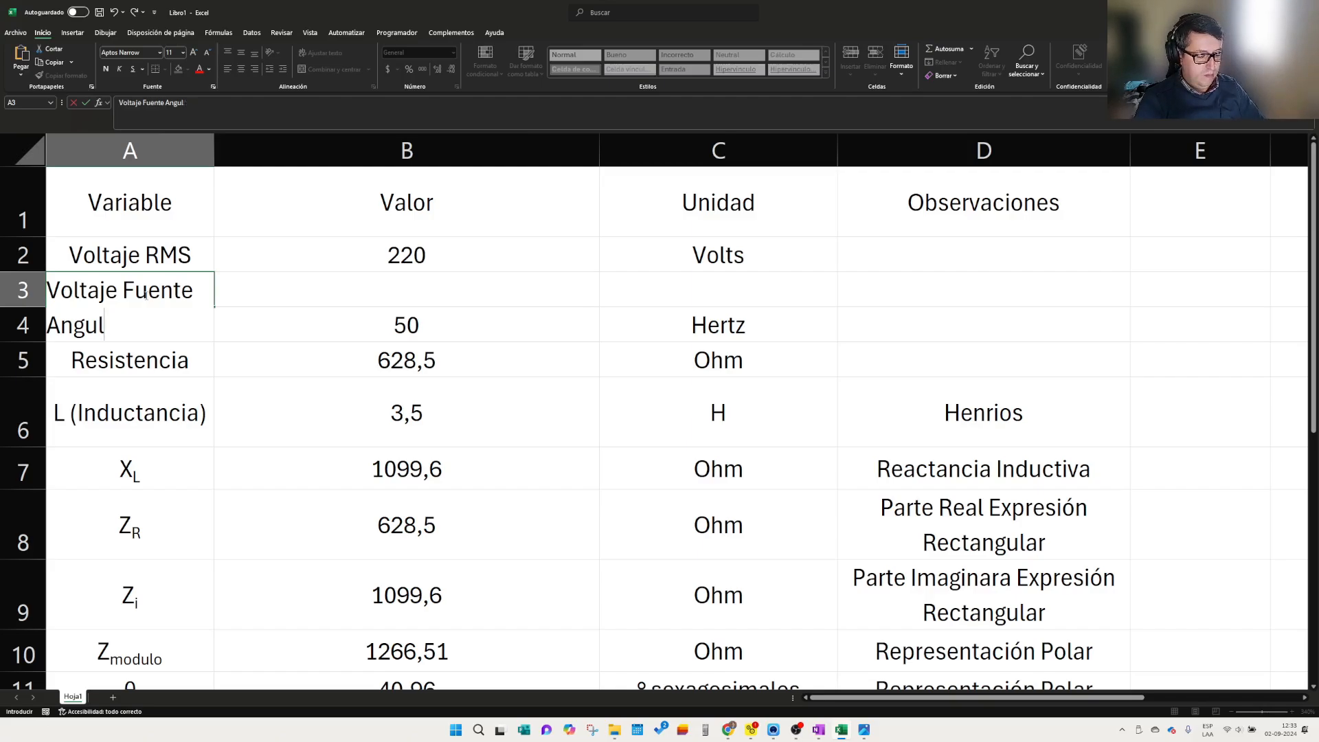
{"action": "type", "text": "o"}
{"action": "left_click_drag", "start_coordinate": [132, 325], "coordinate": [36, 325]}
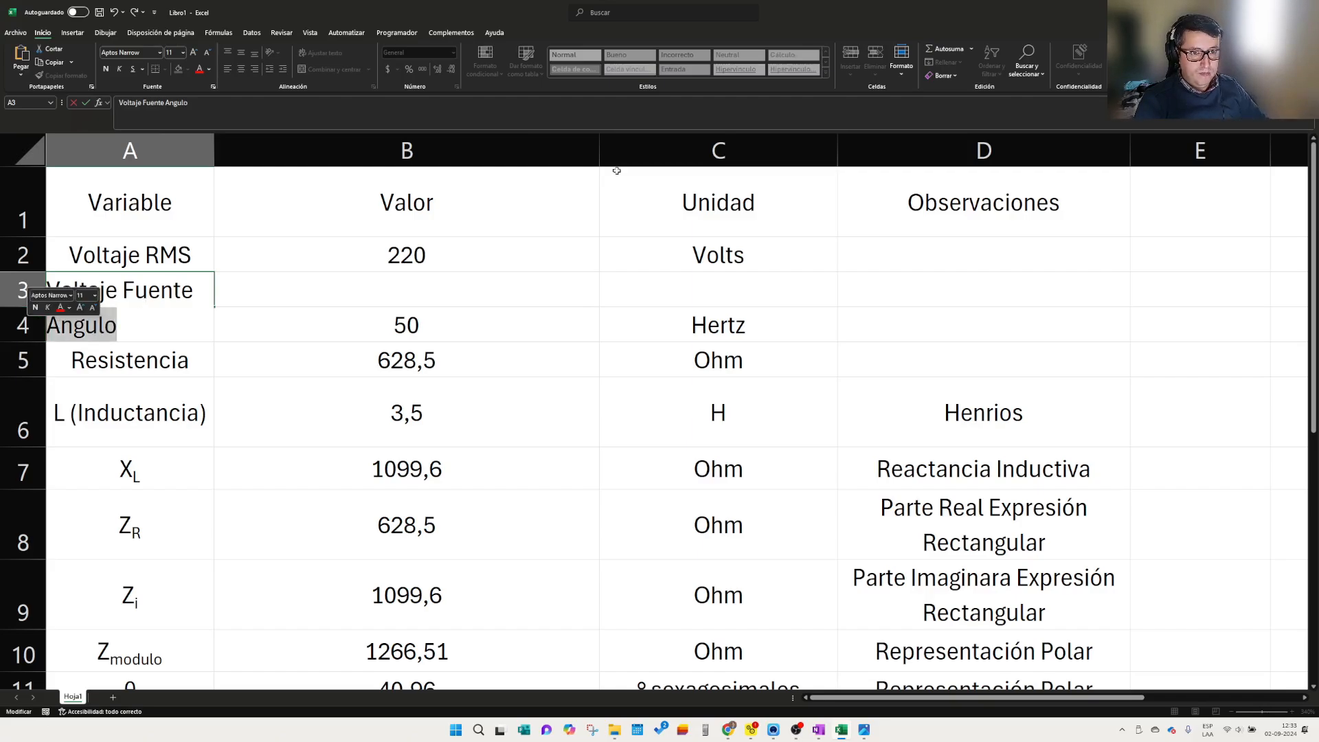
{"action": "key", "text": "ctrl+1"}
{"action": "left_click", "coordinate": [169, 363]}
{"action": "left_click", "coordinate": [265, 330]}
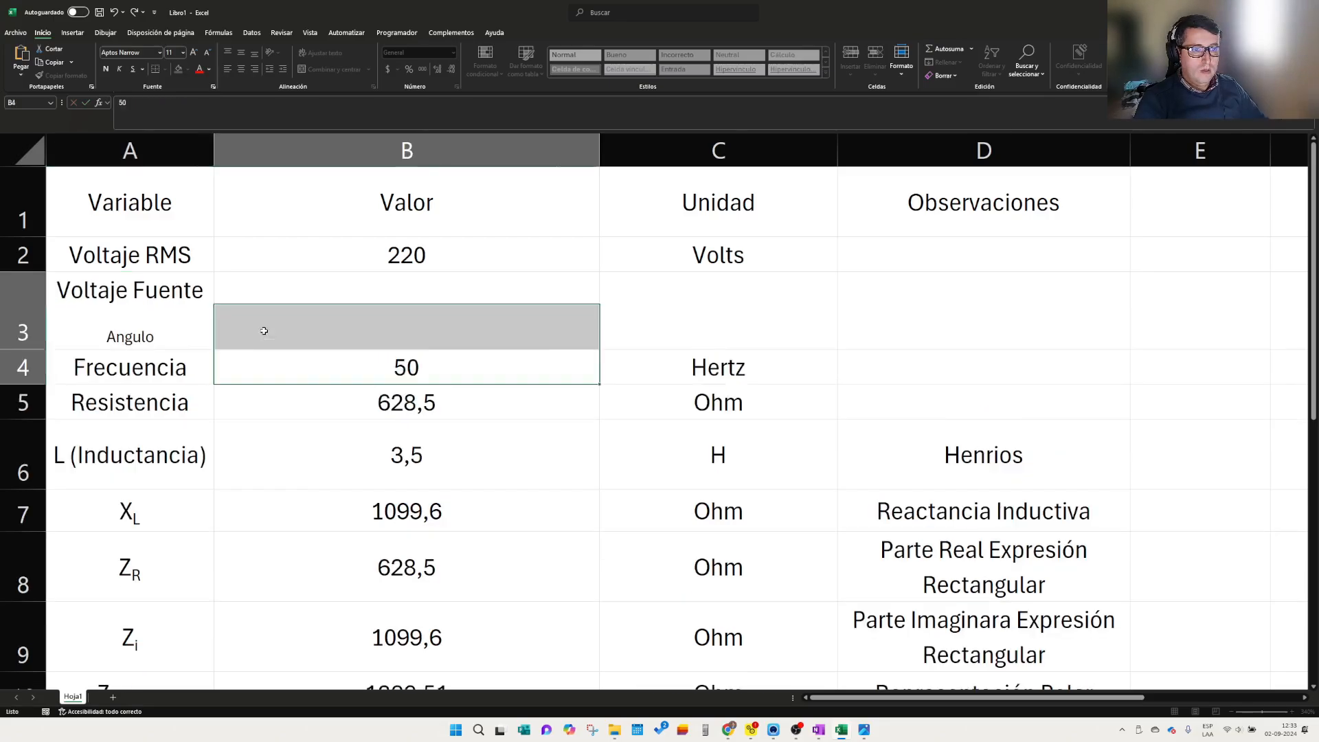
{"action": "left_click", "coordinate": [200, 302]}
- Enter 0 in cell B3 as the source voltage angle
{"action": "left_click", "coordinate": [427, 310]}
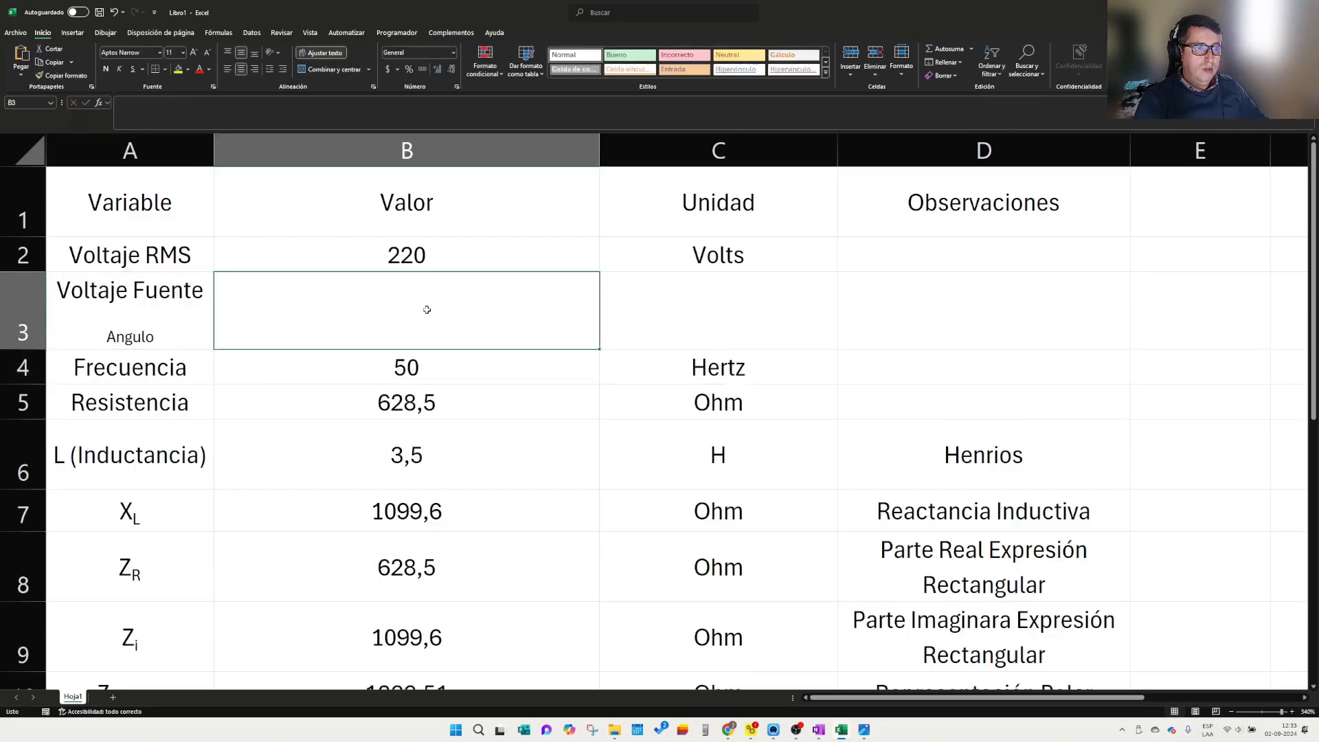
{"action": "type", "text": "0"}
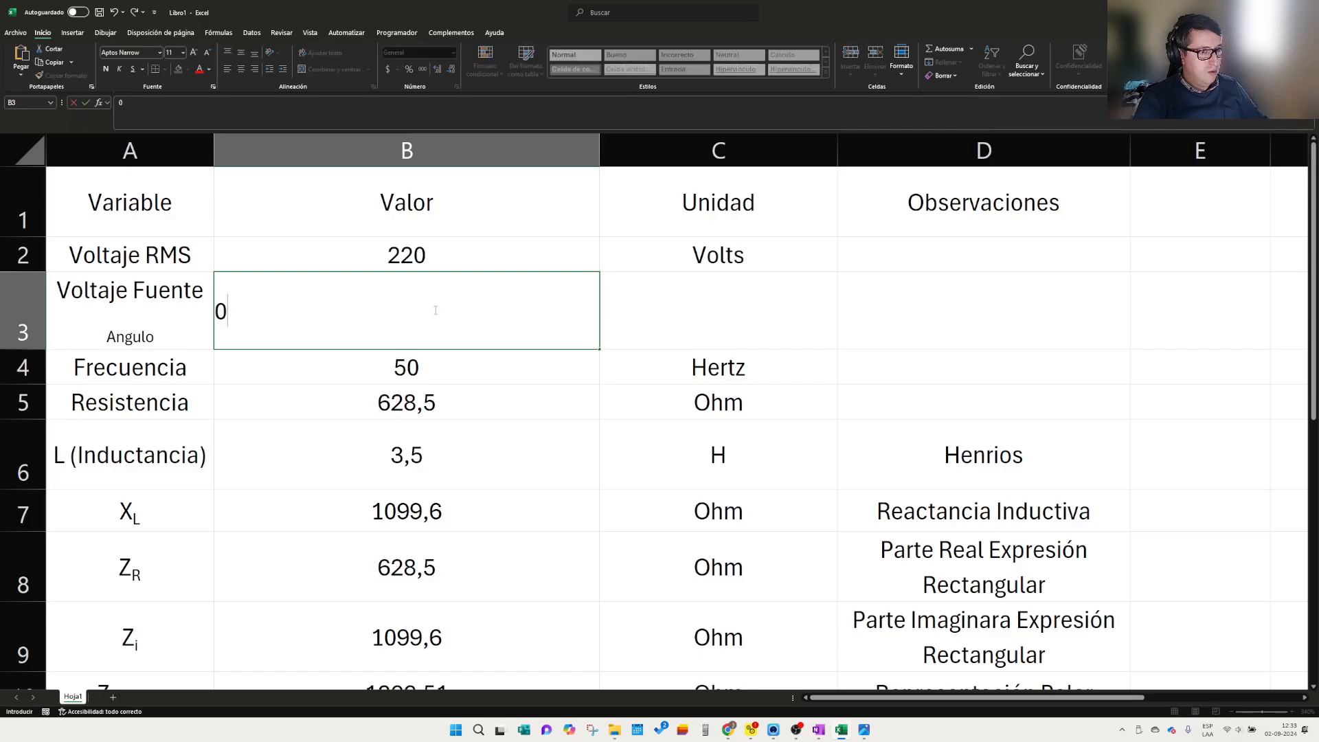
{"action": "left_click", "coordinate": [656, 333]}
- Copy the unit ° sexagesimales from C11 into C3 for the source voltage angle
{"action": "scroll", "coordinate": [756, 453], "scroll_direction": "down", "scroll_amount": 2}
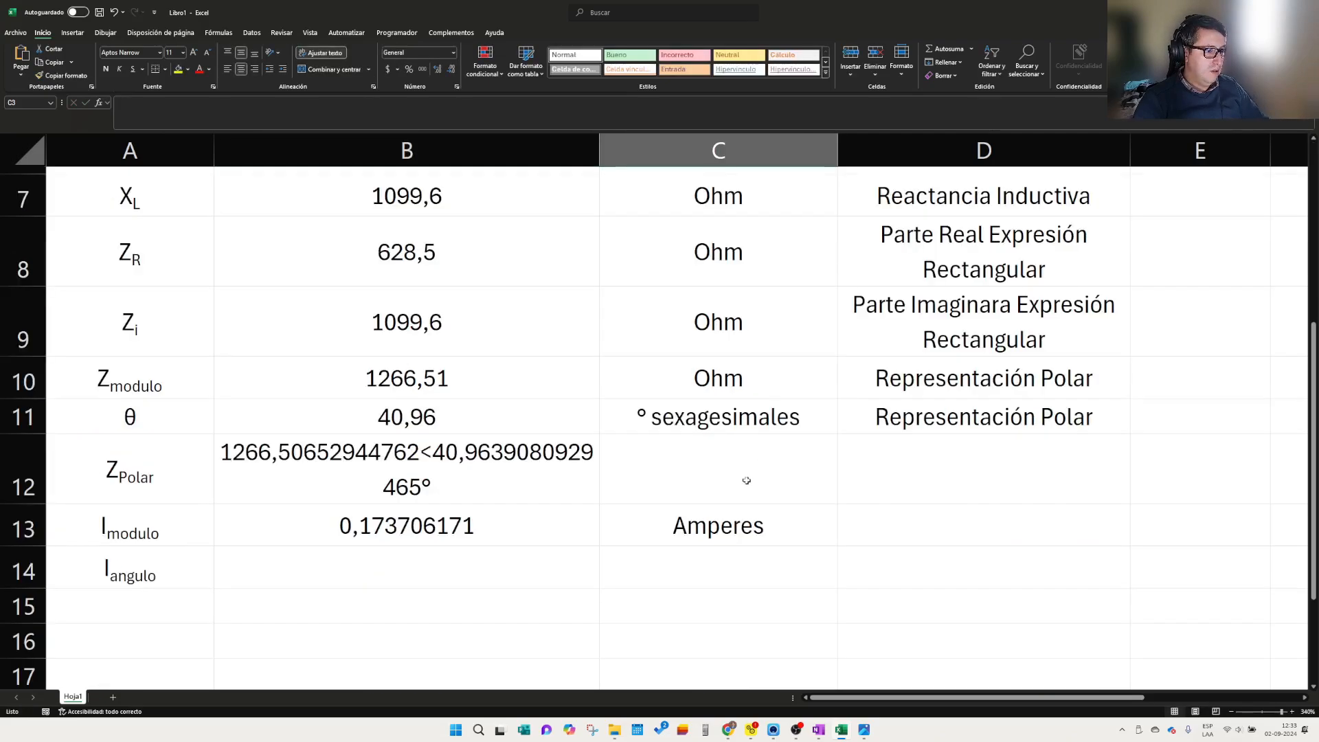
{"action": "left_click", "coordinate": [746, 439]}
{"action": "left_click", "coordinate": [749, 414]}
{"action": "key", "text": "ctrl+c"}
{"action": "scroll", "coordinate": [755, 416], "scroll_direction": "up", "scroll_amount": 2}
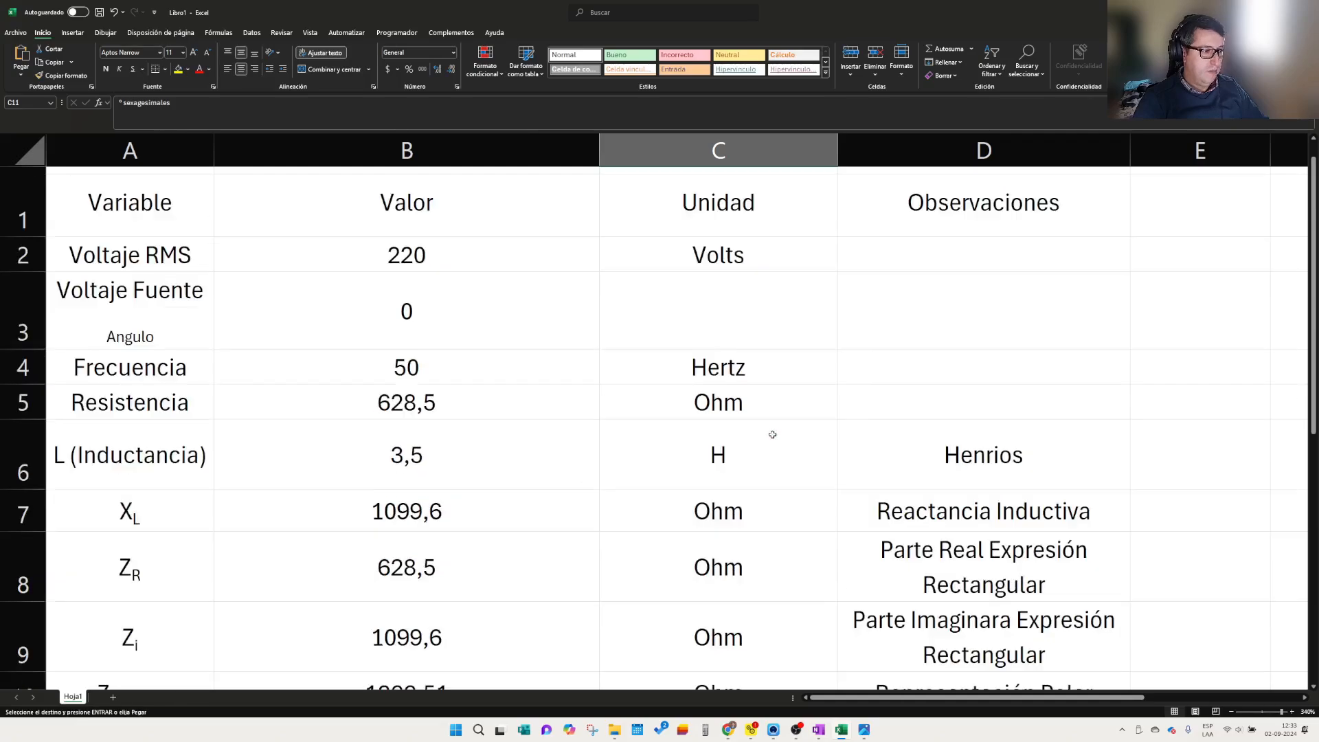
{"action": "left_click", "coordinate": [754, 330]}
{"action": "key", "text": "ctrl+v"}
- Enter the observation "Voltaje de referencia" in cell D3 for the source voltage angle
{"action": "left_click", "coordinate": [989, 298]}
{"action": "key", "text": "Escape"}
{"action": "scroll", "coordinate": [477, 385], "scroll_direction": "down", "scroll_amount": 2}
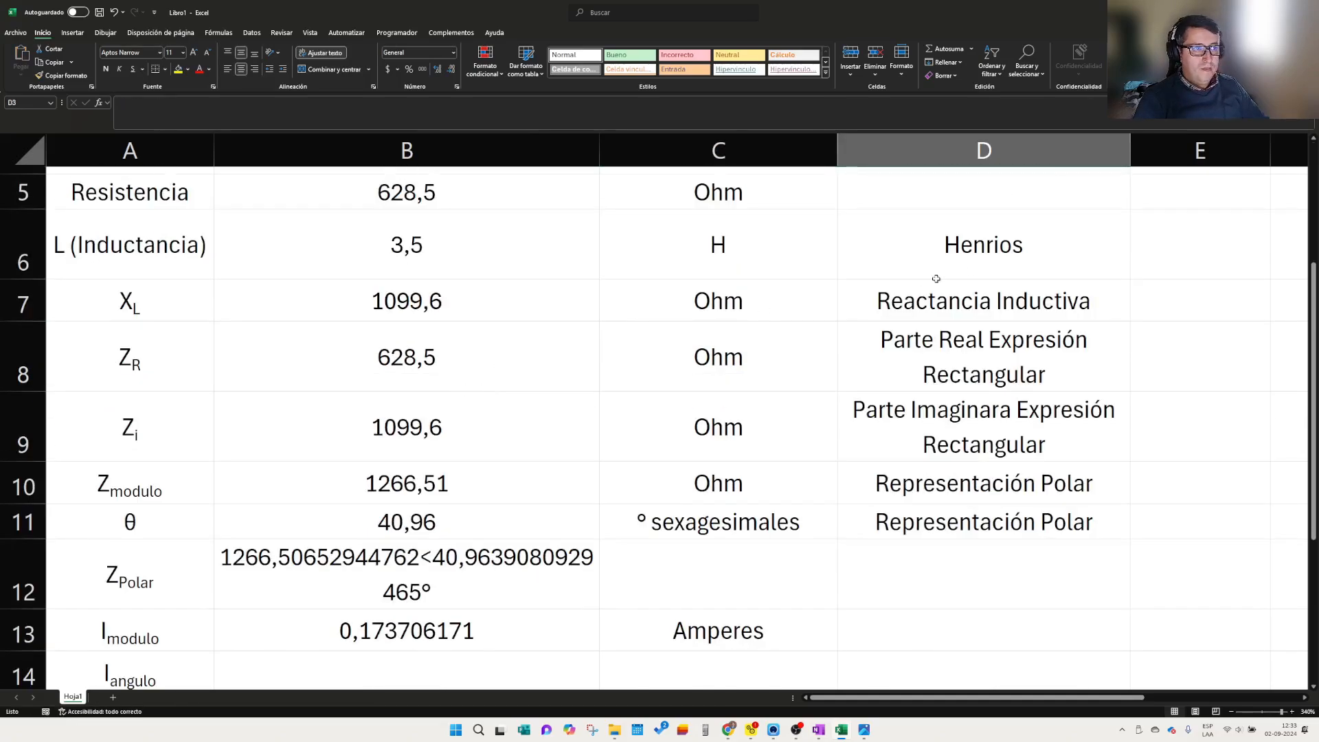
{"action": "scroll", "coordinate": [934, 281], "scroll_direction": "up", "scroll_amount": 2}
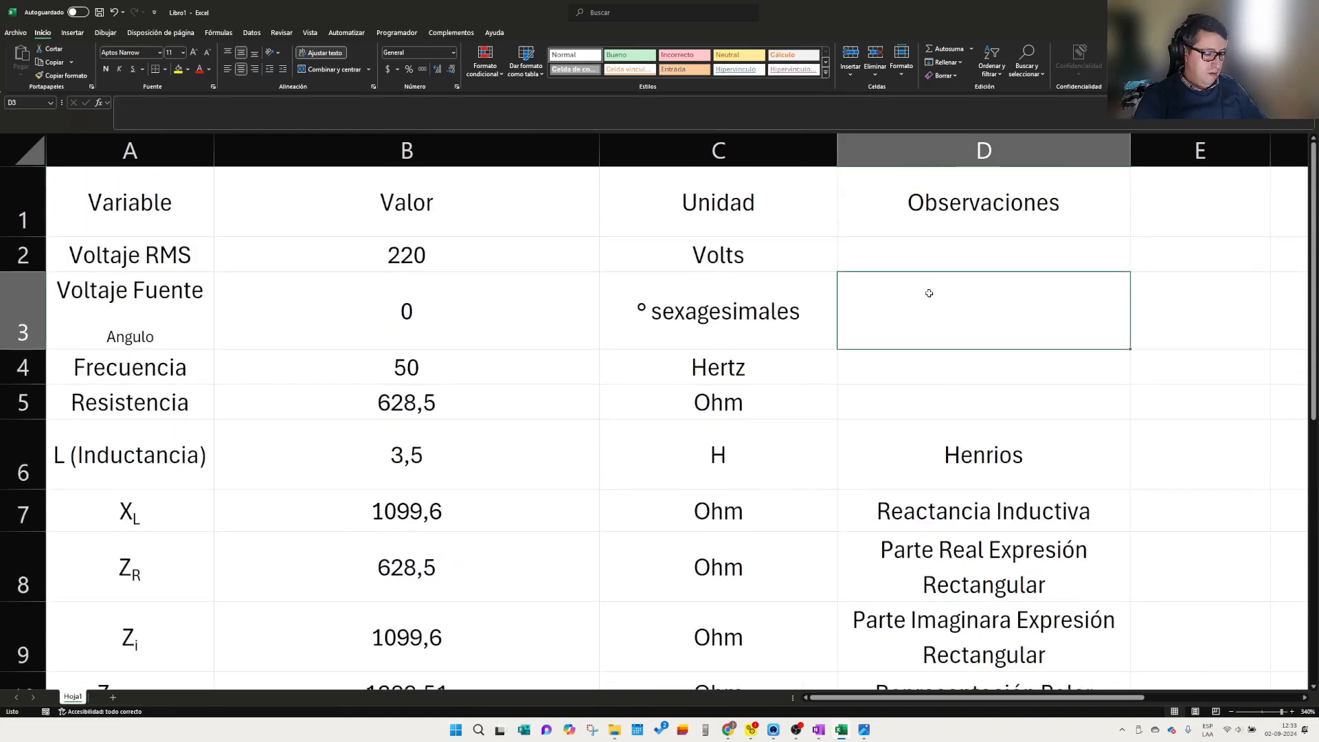
{"action": "type", "text": "Voltaje de re"}
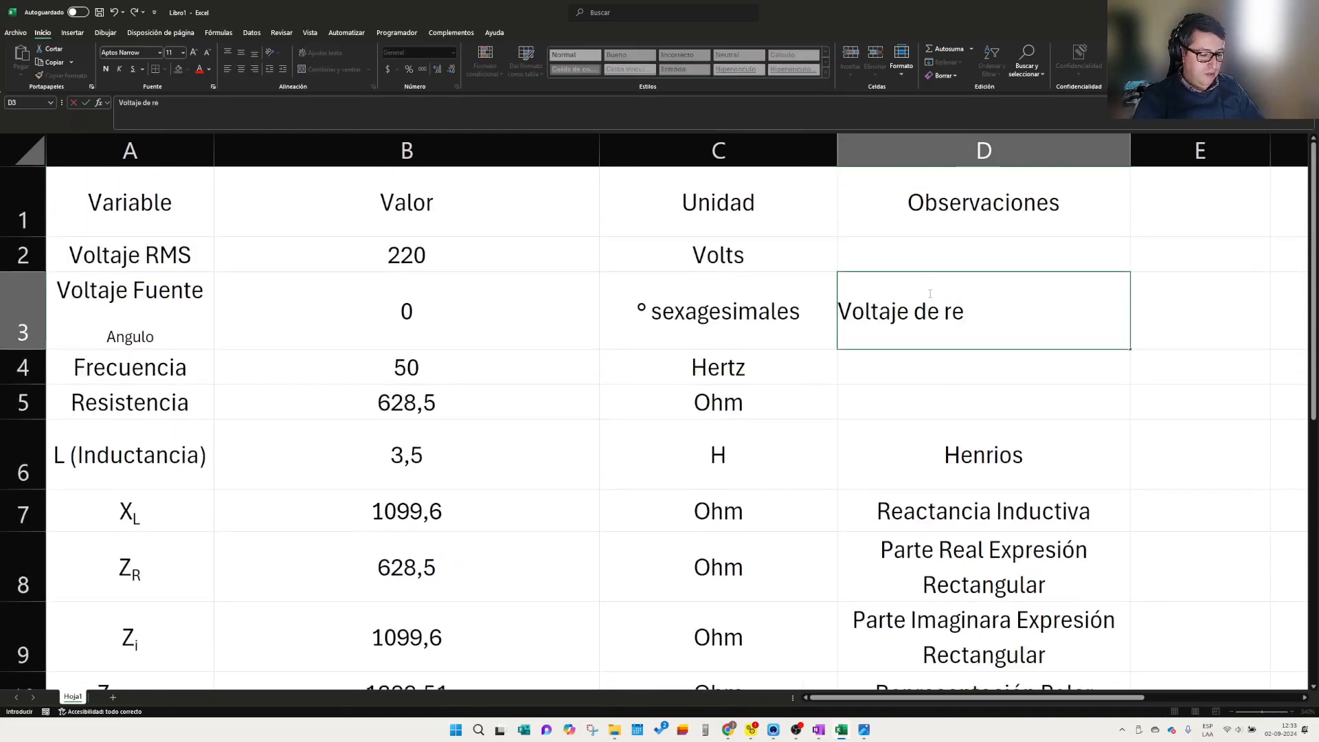
{"action": "type", "text": "ferencia"}
{"action": "key", "text": "Return"}
{"action": "key", "text": "Return"}
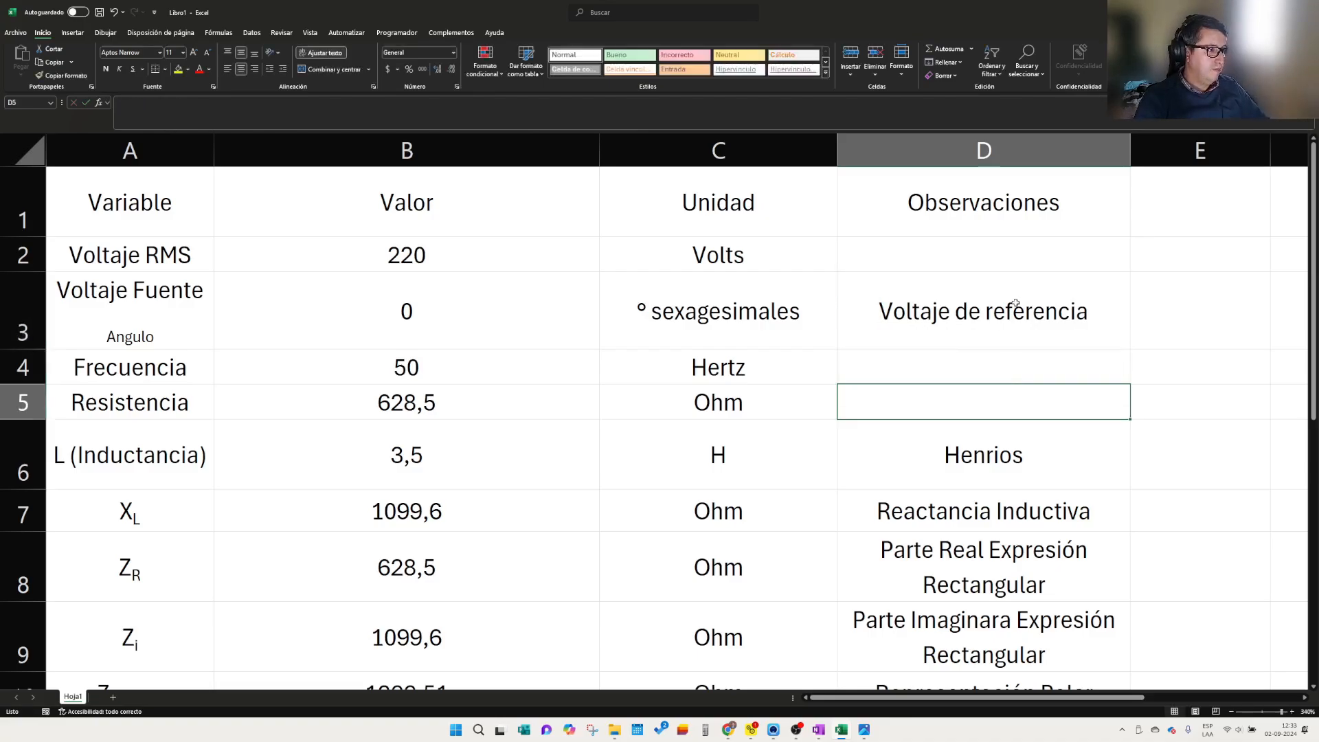
- Calculate the current angle in B14 with the formula +B3-B11, subtracting the impedance angle from the source voltage angle
{"action": "scroll", "coordinate": [477, 303], "scroll_direction": "down", "scroll_amount": 2}
{"action": "left_click", "coordinate": [386, 568]}
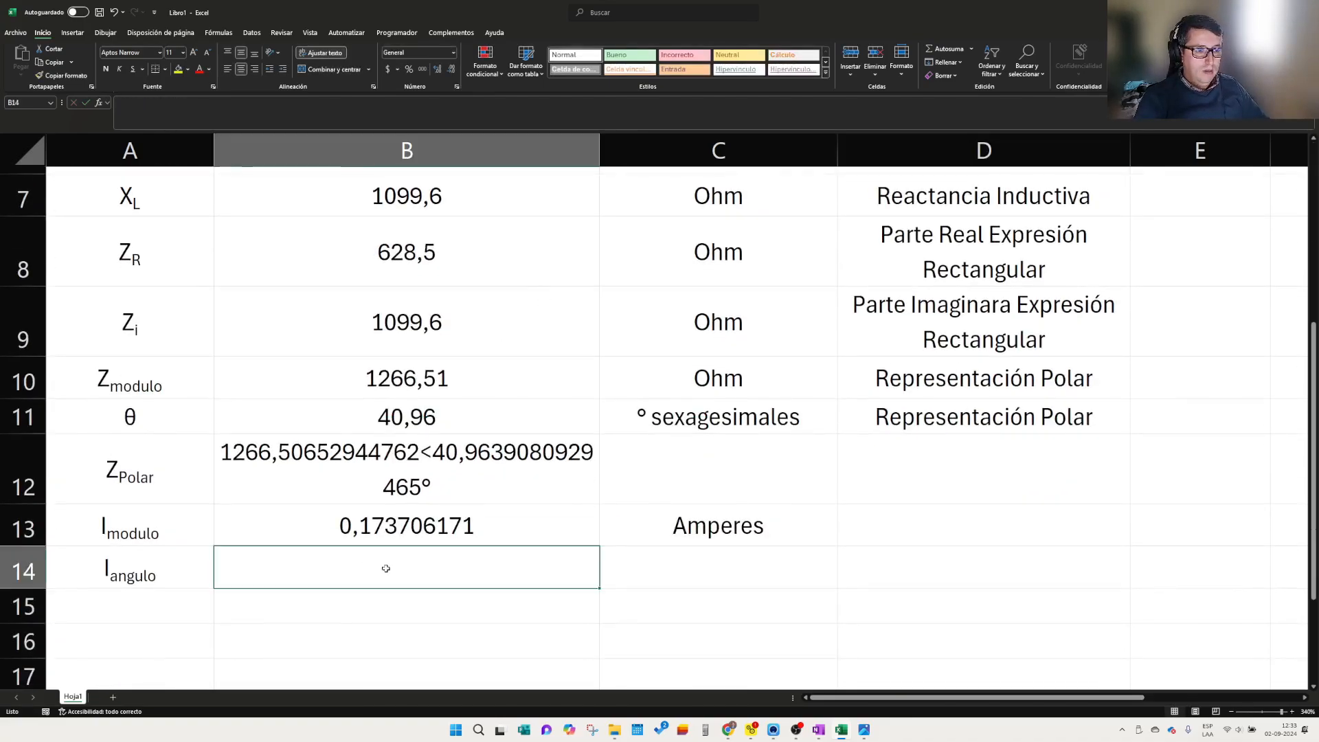
{"action": "type", "text": "+"}
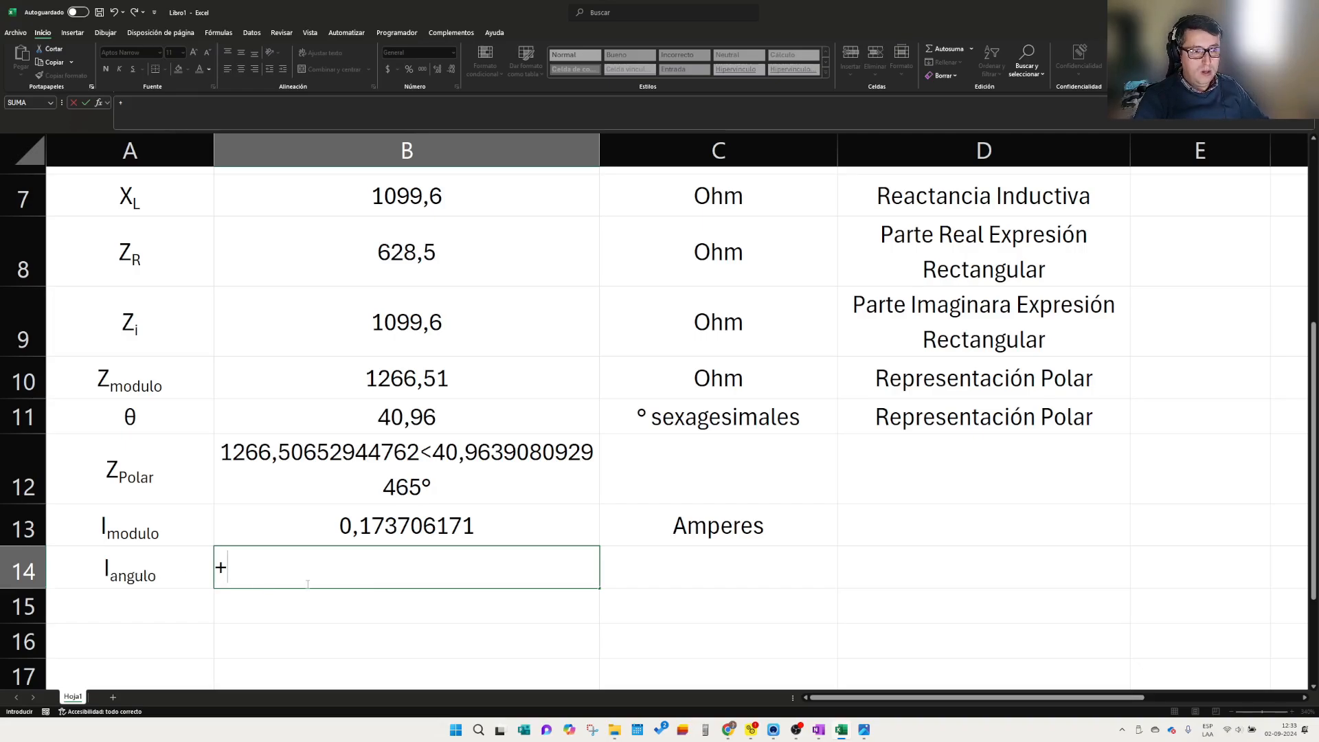
{"action": "scroll", "coordinate": [277, 319], "scroll_direction": "up", "scroll_amount": 2}
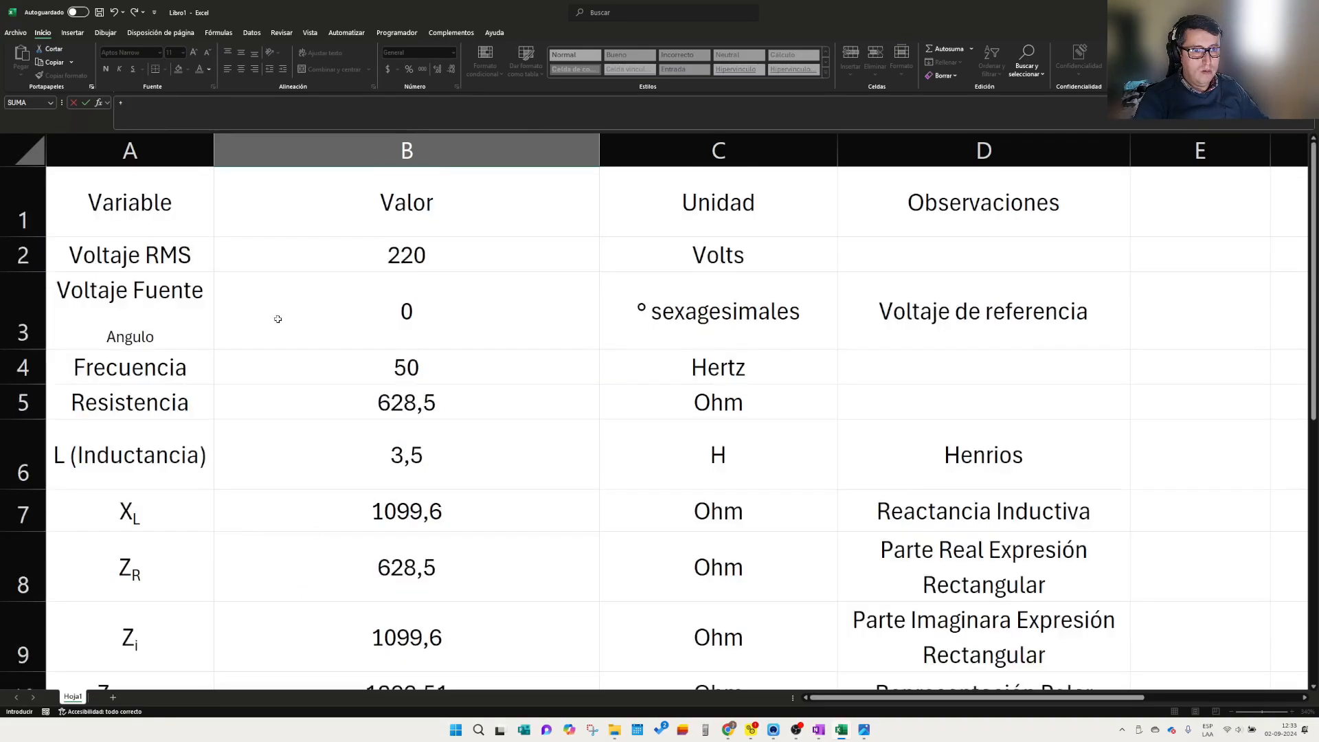
{"action": "left_click", "coordinate": [404, 319]}
{"action": "type", "text": "-"}
{"action": "scroll", "coordinate": [404, 329], "scroll_direction": "down", "scroll_amount": 3}
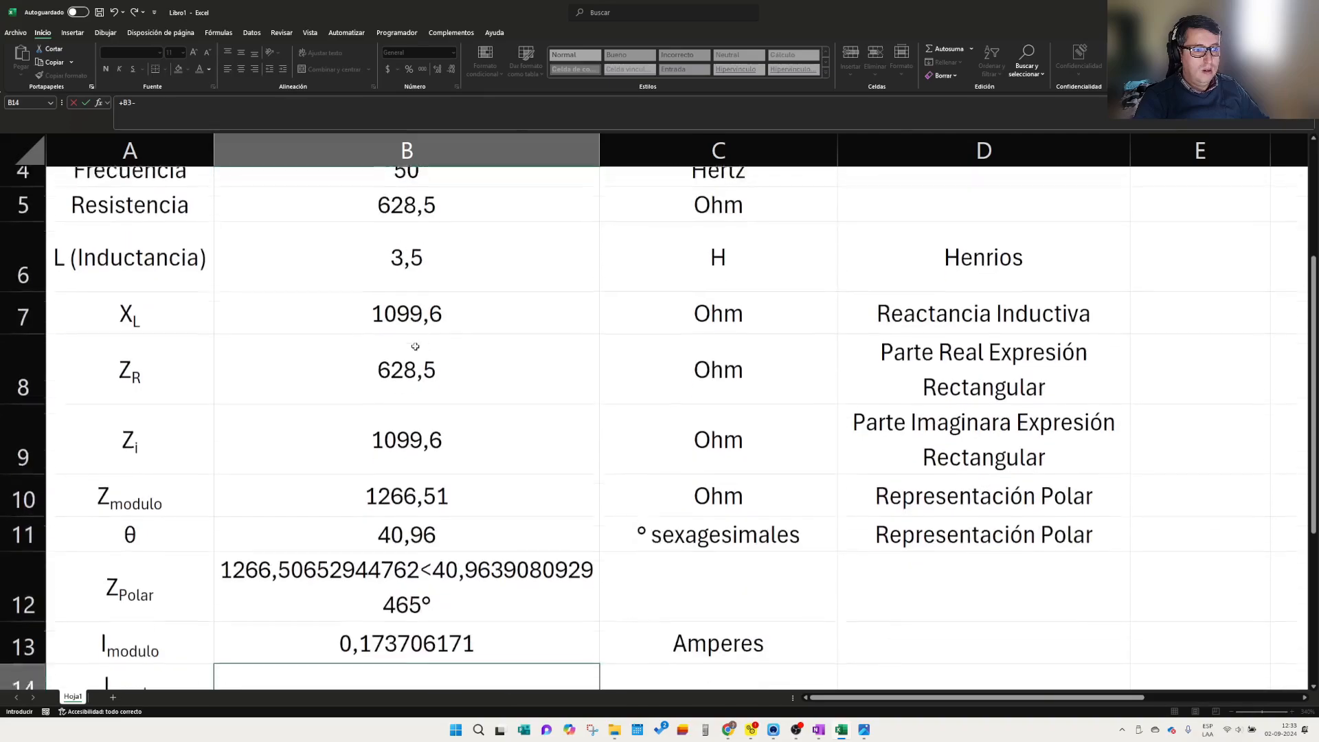
{"action": "scroll", "coordinate": [232, 442], "scroll_direction": "down", "scroll_amount": 1}
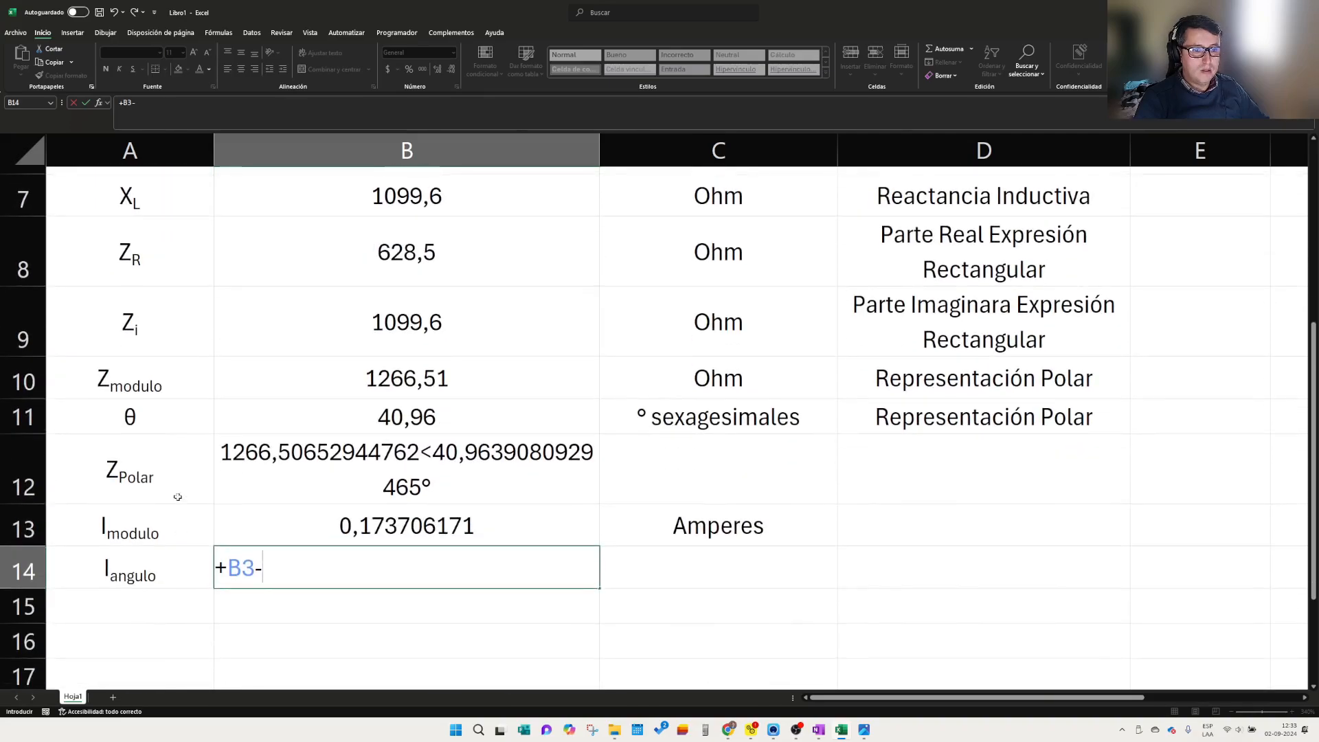
{"action": "left_click", "coordinate": [398, 410]}
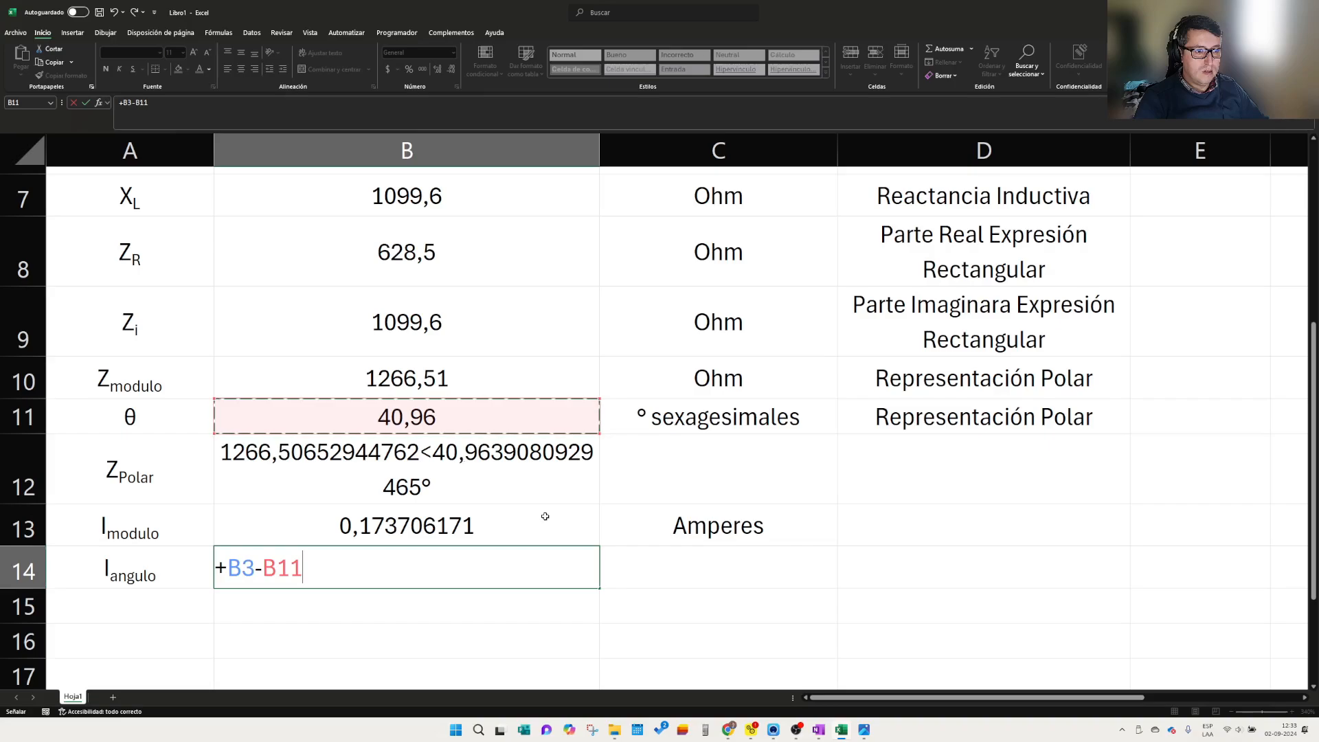
{"action": "key", "text": "Return"}
- Copy the unit ° sexagesimales from C11 into C14 for the current angle
{"action": "scroll", "coordinate": [540, 536], "scroll_direction": "down", "scroll_amount": 2}
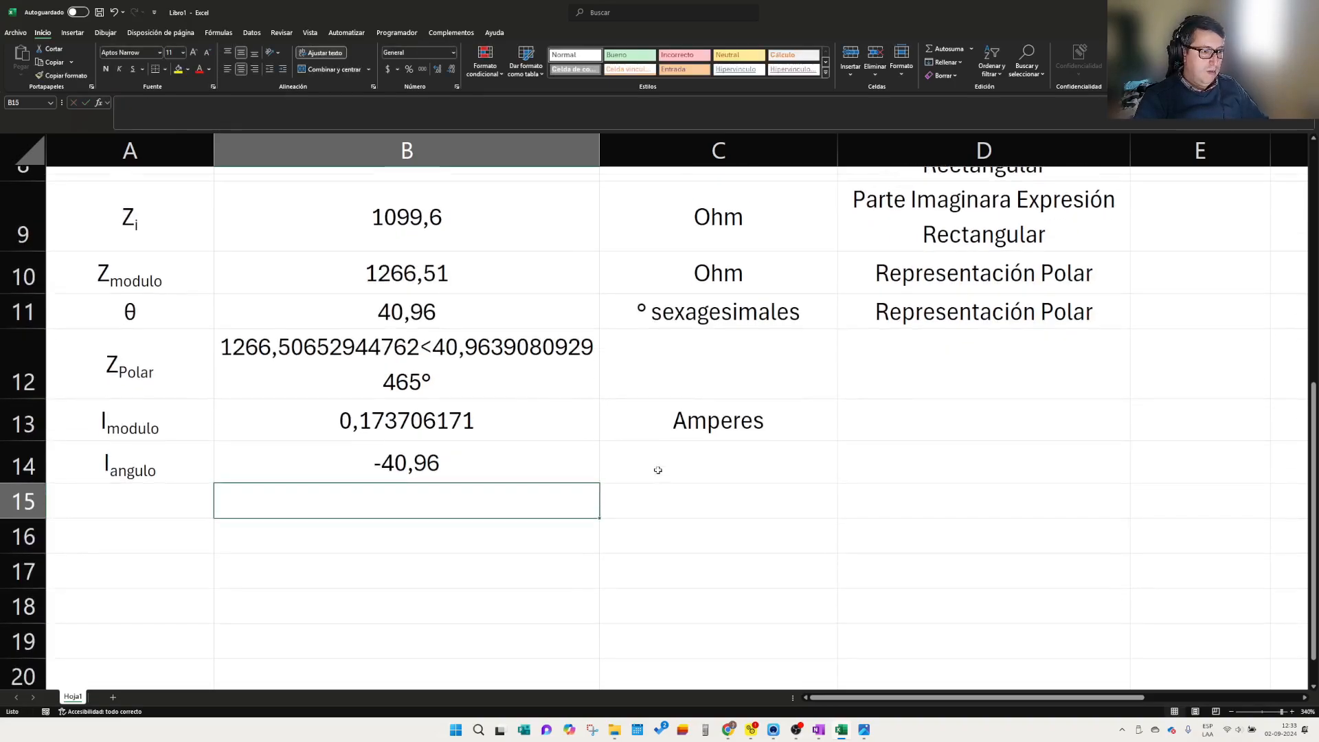
{"action": "left_click", "coordinate": [661, 464]}
{"action": "left_click", "coordinate": [715, 314]}
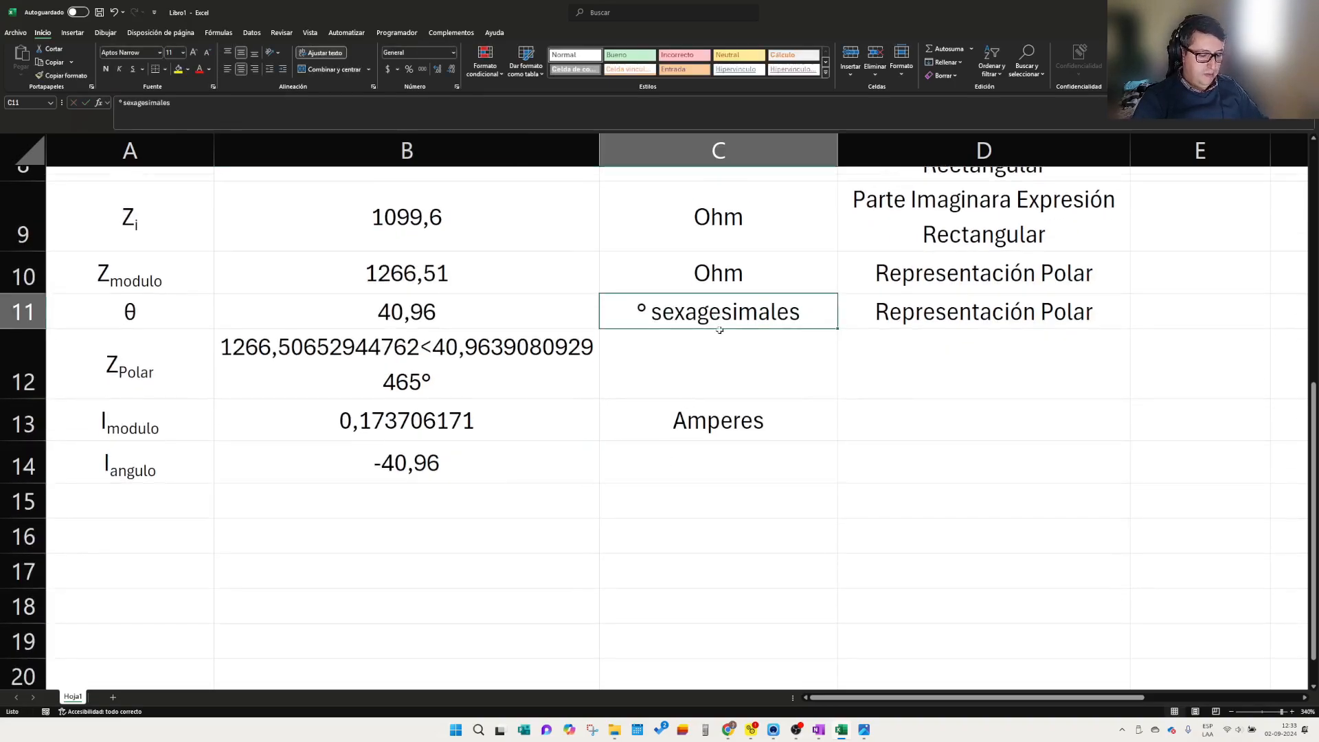
{"action": "key", "text": "ctrl+c"}
{"action": "left_click", "coordinate": [680, 459]}
{"action": "key", "text": "ctrl+v"}
{"action": "left_click", "coordinate": [716, 547]}
{"action": "key", "text": "Escape"}
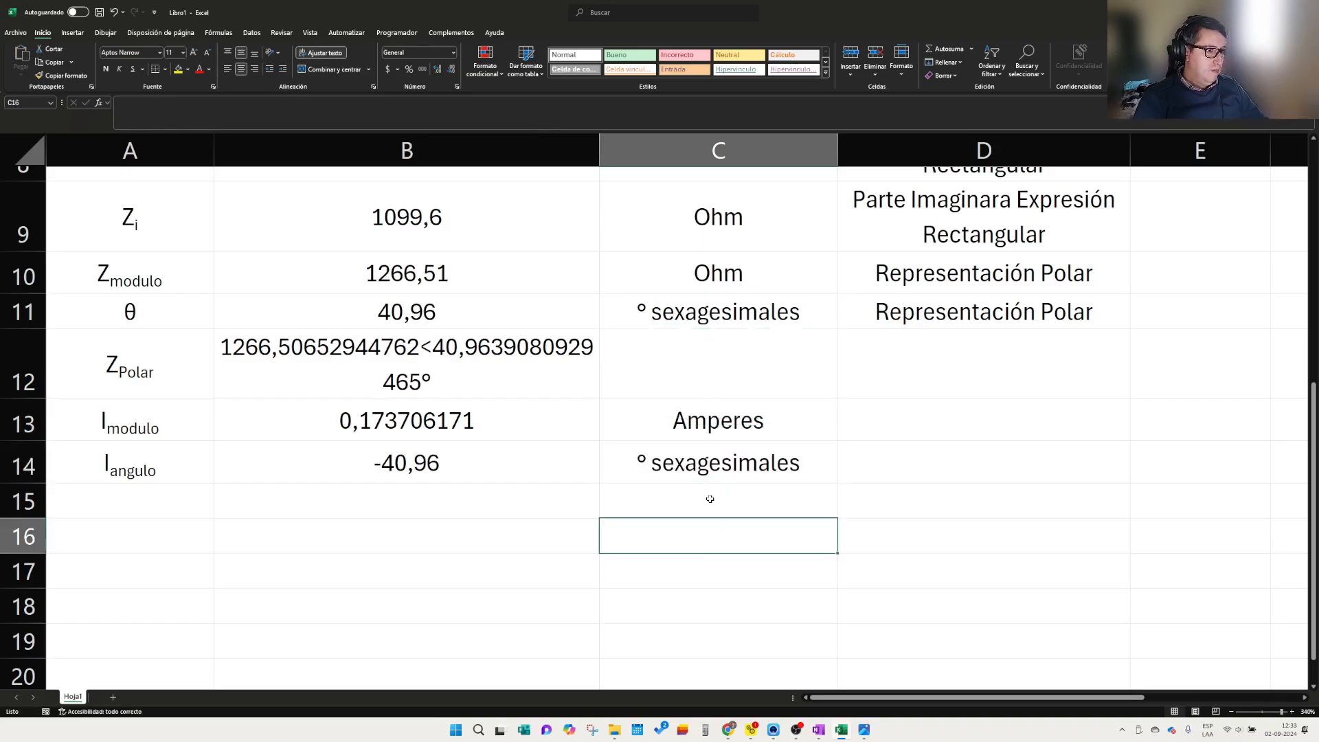
{"action": "left_click", "coordinate": [711, 499]}
{"action": "scroll", "coordinate": [548, 507], "scroll_direction": "up", "scroll_amount": 1}
{"action": "scroll", "coordinate": [548, 522], "scroll_direction": "down", "scroll_amount": 1}
{"action": "scroll", "coordinate": [382, 488], "scroll_direction": "up", "scroll_amount": 1}
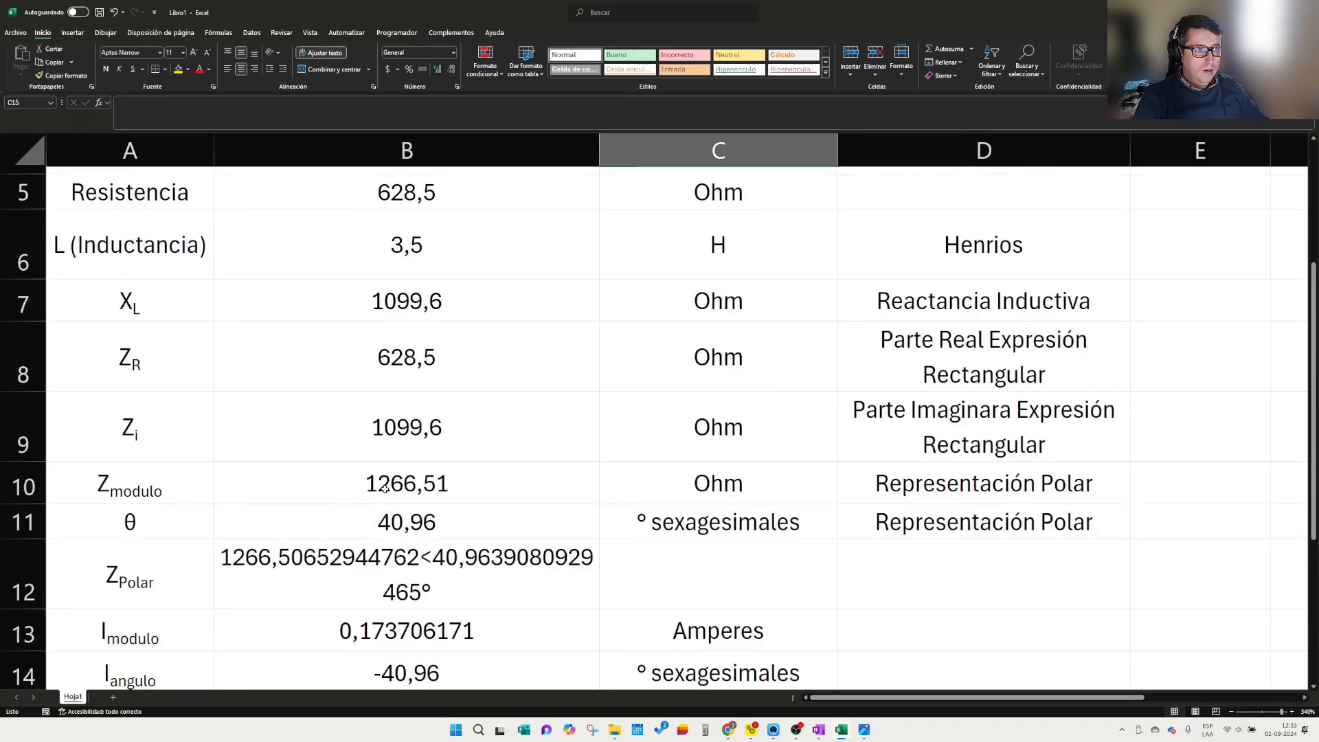
{"action": "scroll", "coordinate": [289, 536], "scroll_direction": "down", "scroll_amount": 1}
{"action": "scroll", "coordinate": [203, 563], "scroll_direction": "down", "scroll_amount": 1}
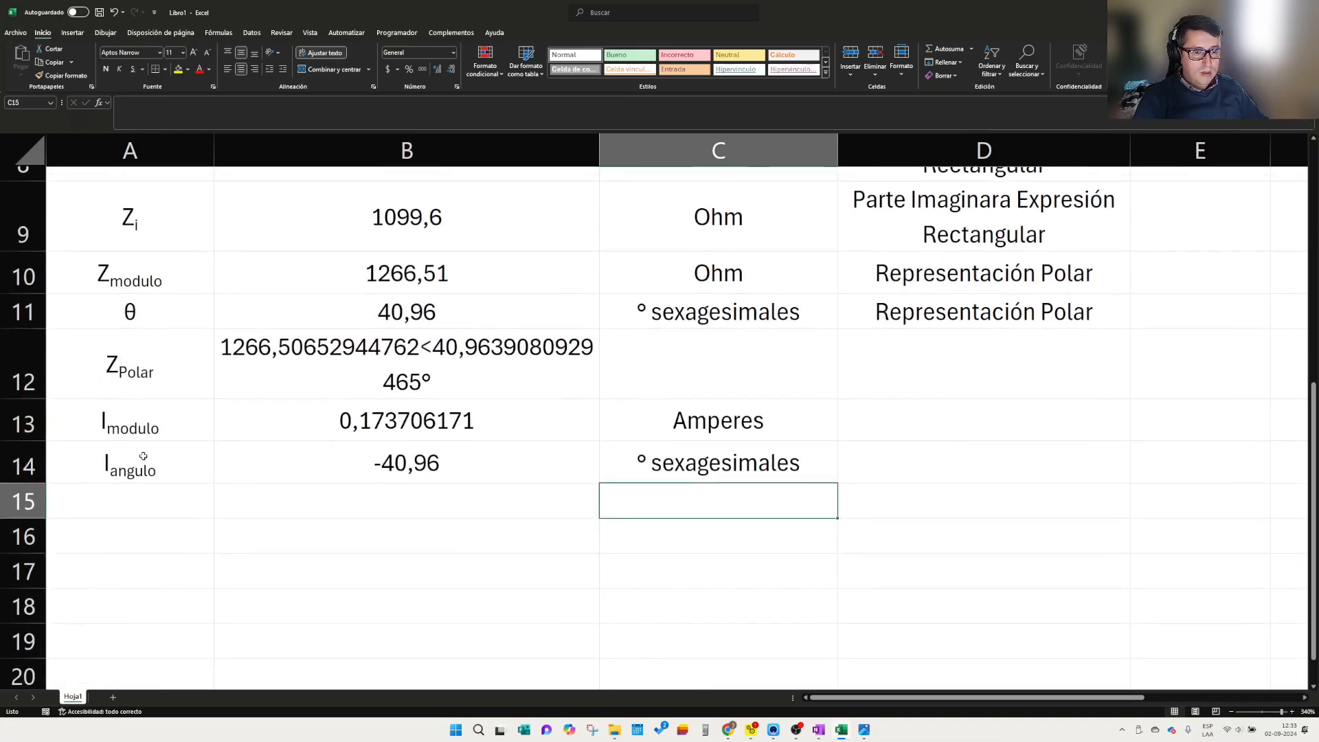
{"action": "left_click_drag", "start_coordinate": [114, 431], "coordinate": [953, 450]}
- Enter the label VRmódulo in cell A15 with "módulo" formatted as subscript
{"action": "left_click", "coordinate": [148, 508]}
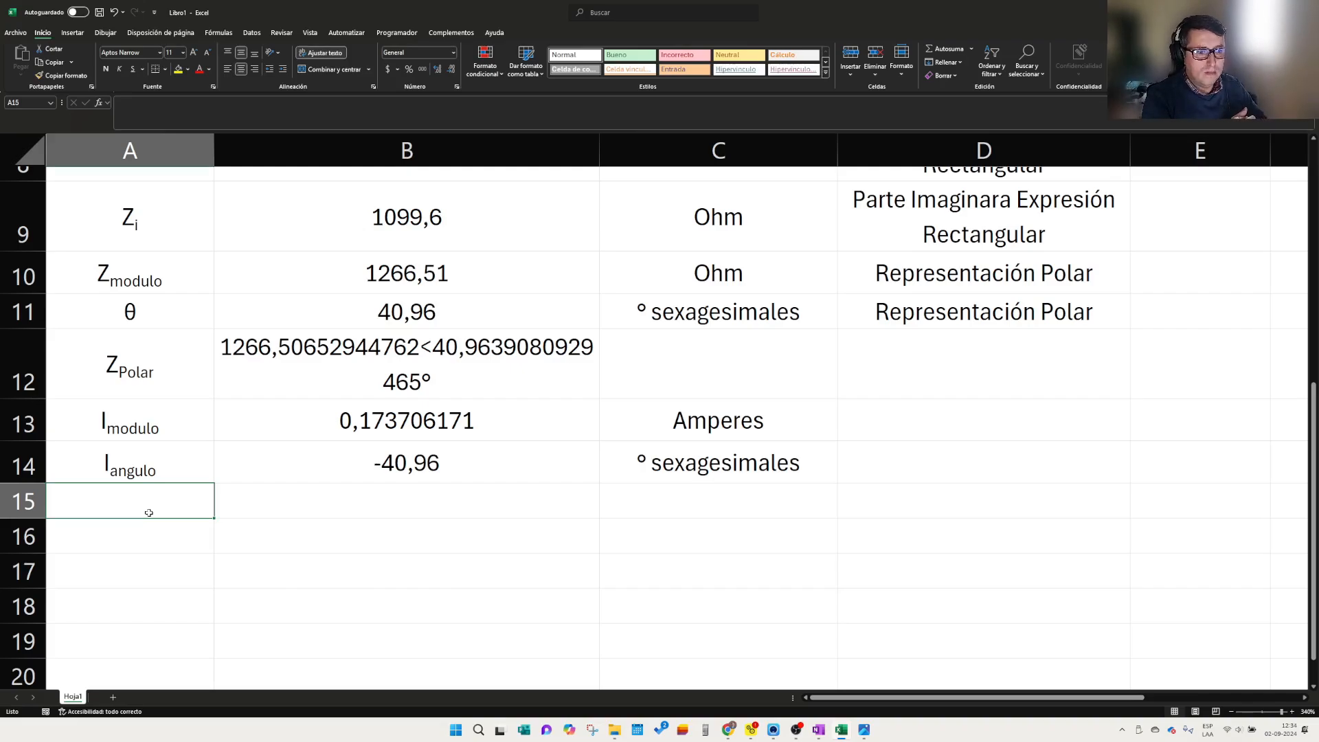
{"action": "type", "text": "Vol"}
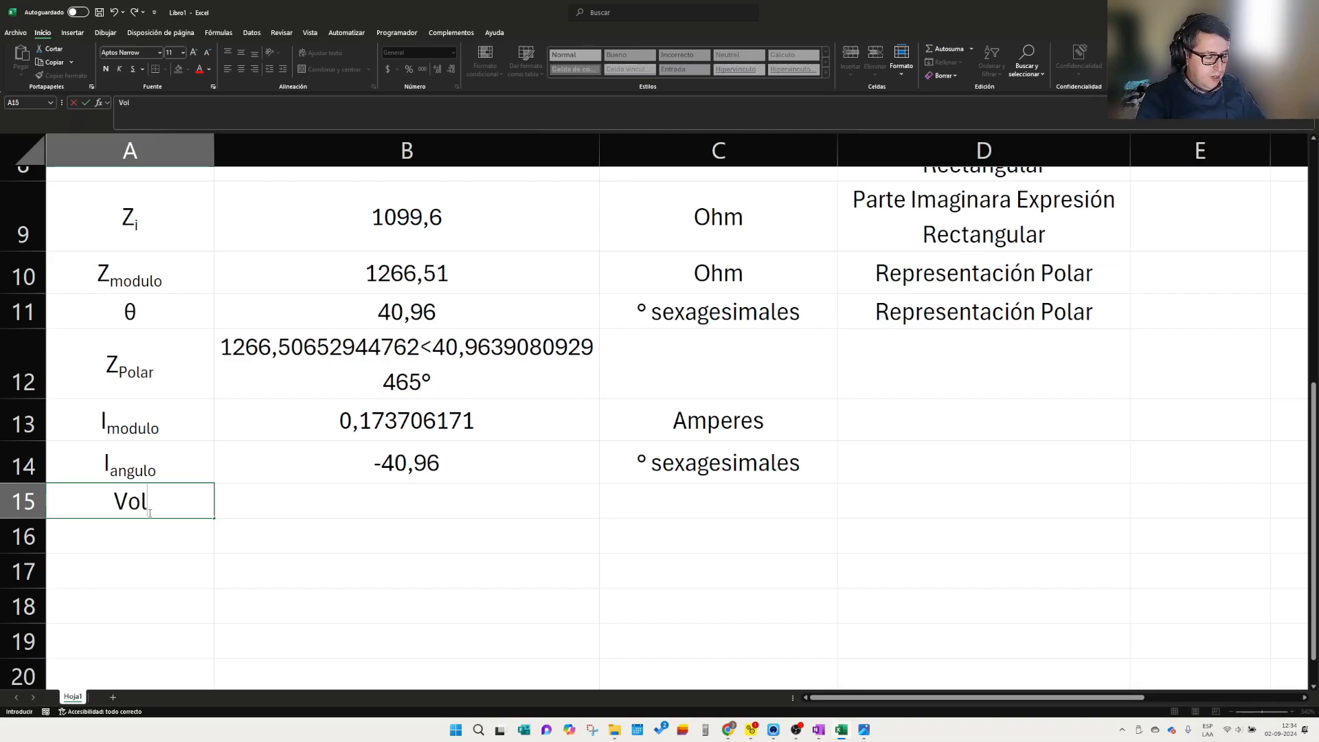
{"action": "key", "text": "BackSpace"}
{"action": "key", "text": "BackSpace"}
{"action": "key", "text": "BackSpace"}
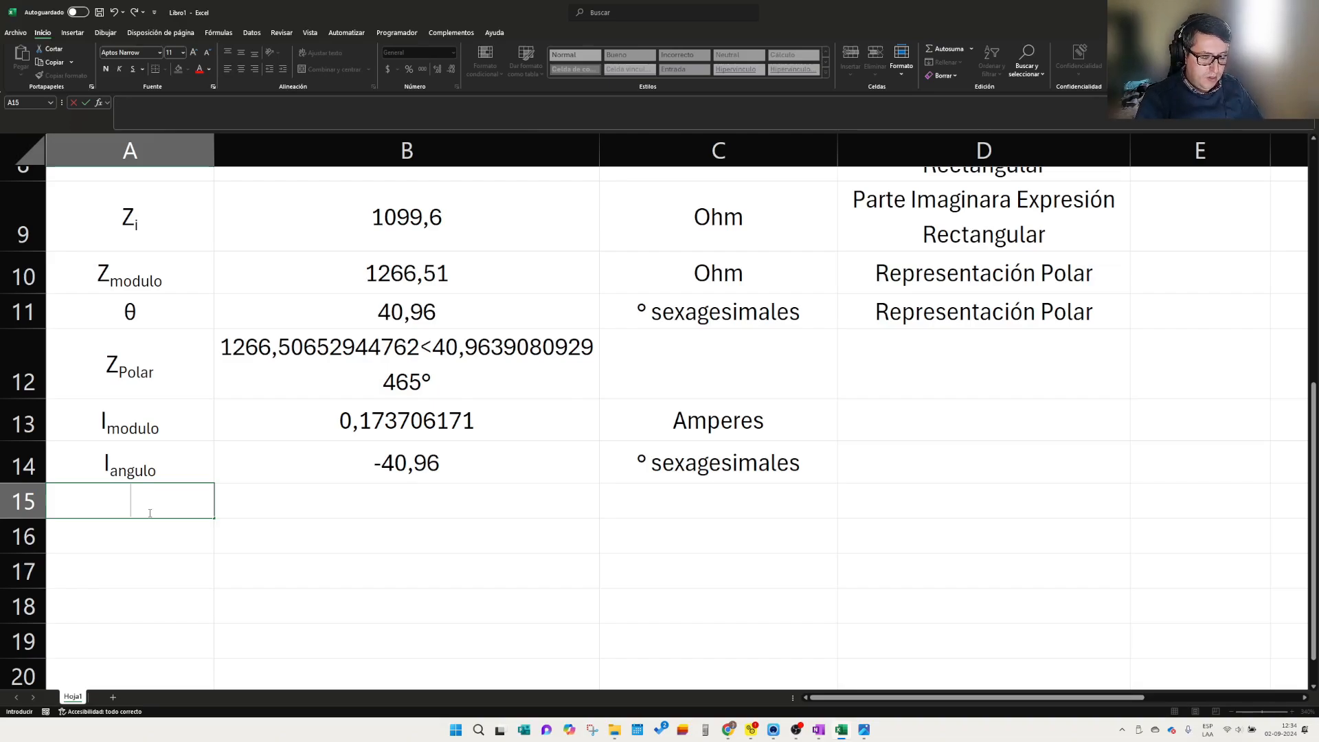
{"action": "type", "text": "VR"}
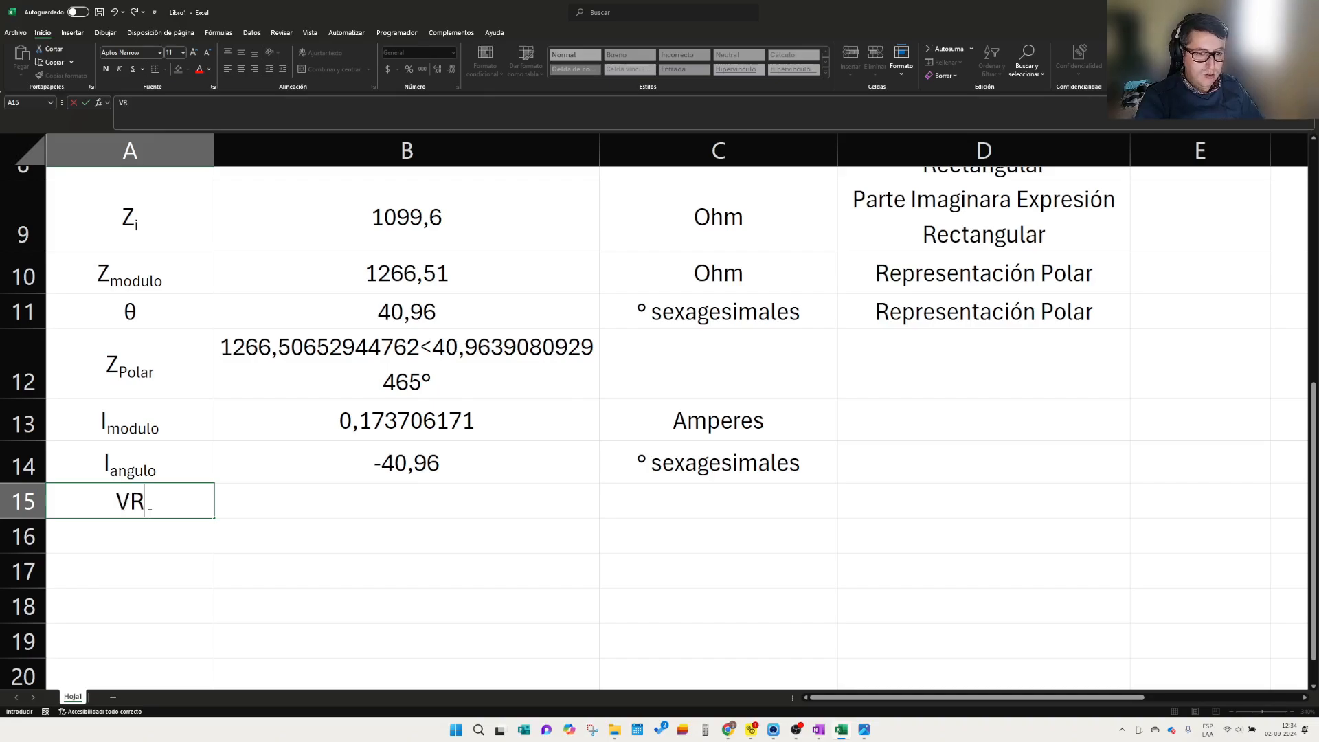
{"action": "type", "text": "módulo"}
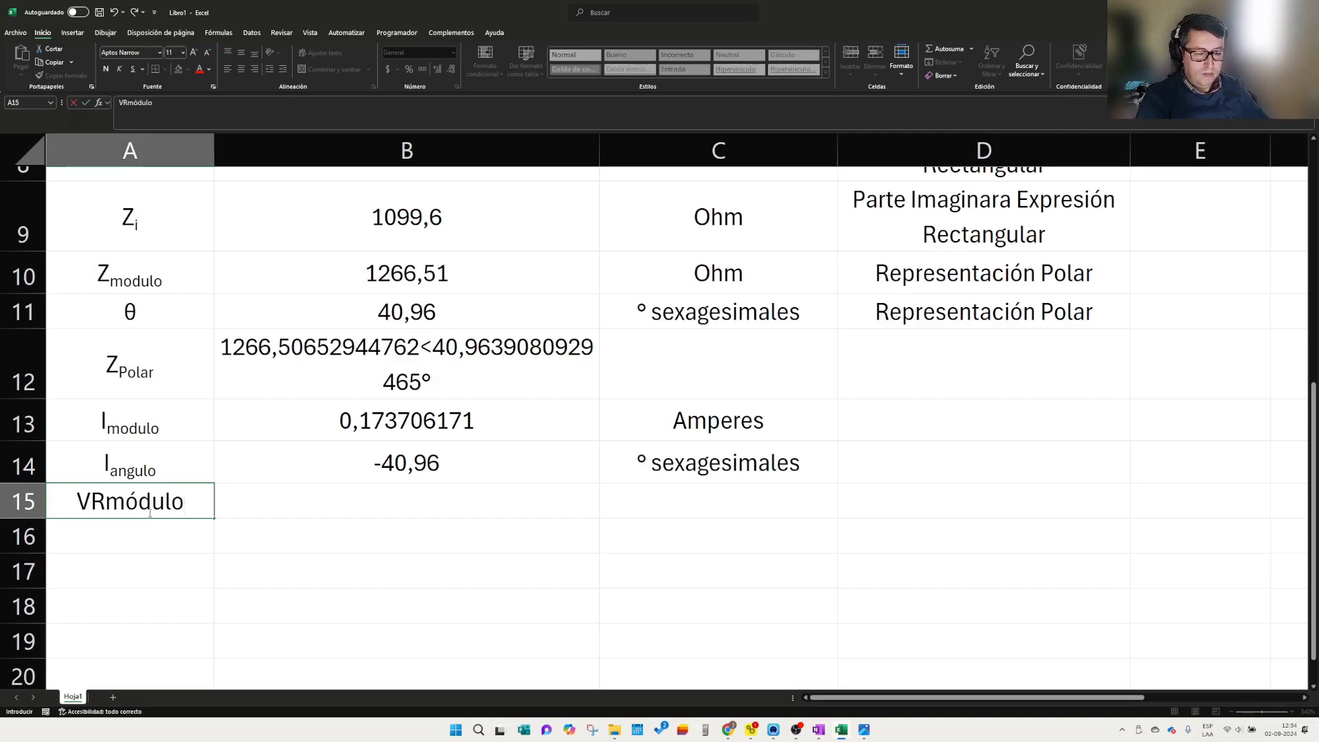
{"action": "left_click_drag", "start_coordinate": [105, 501], "coordinate": [184, 501]}
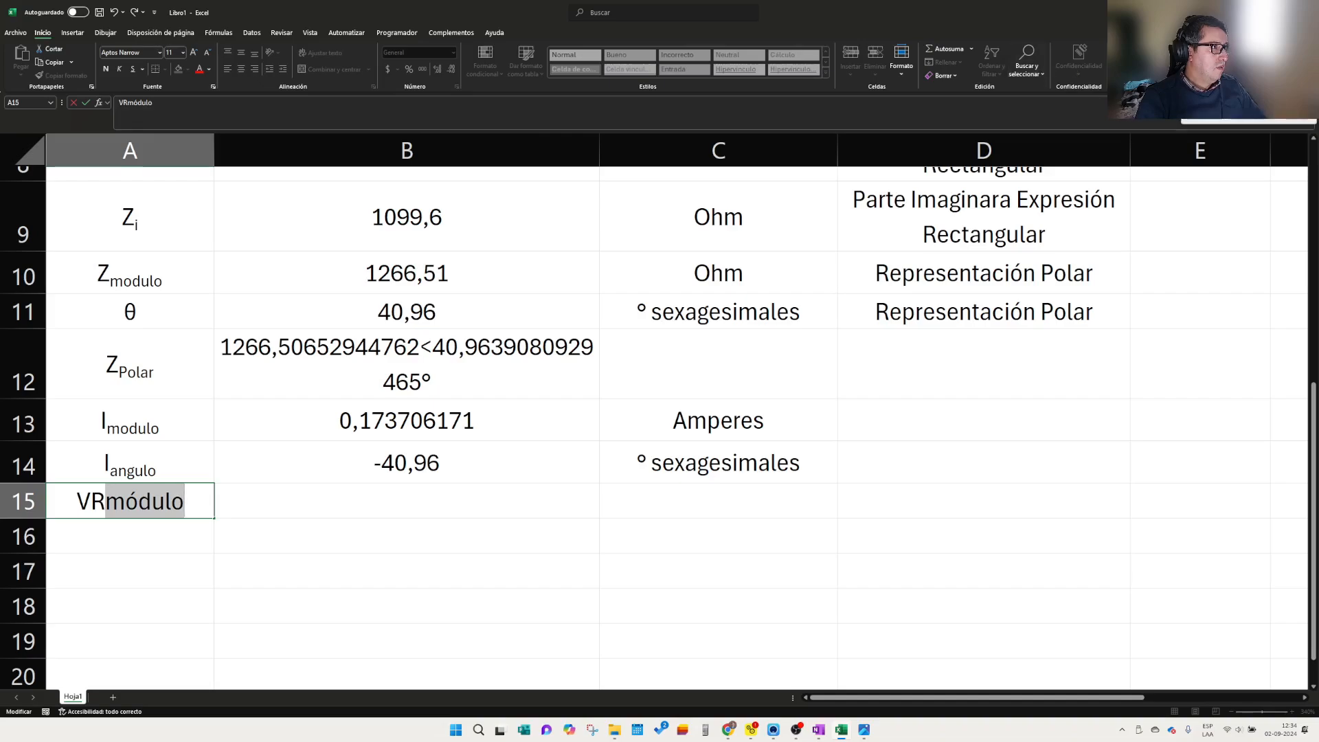
{"action": "key", "text": "Return"}
{"action": "left_click", "coordinate": [110, 579]}
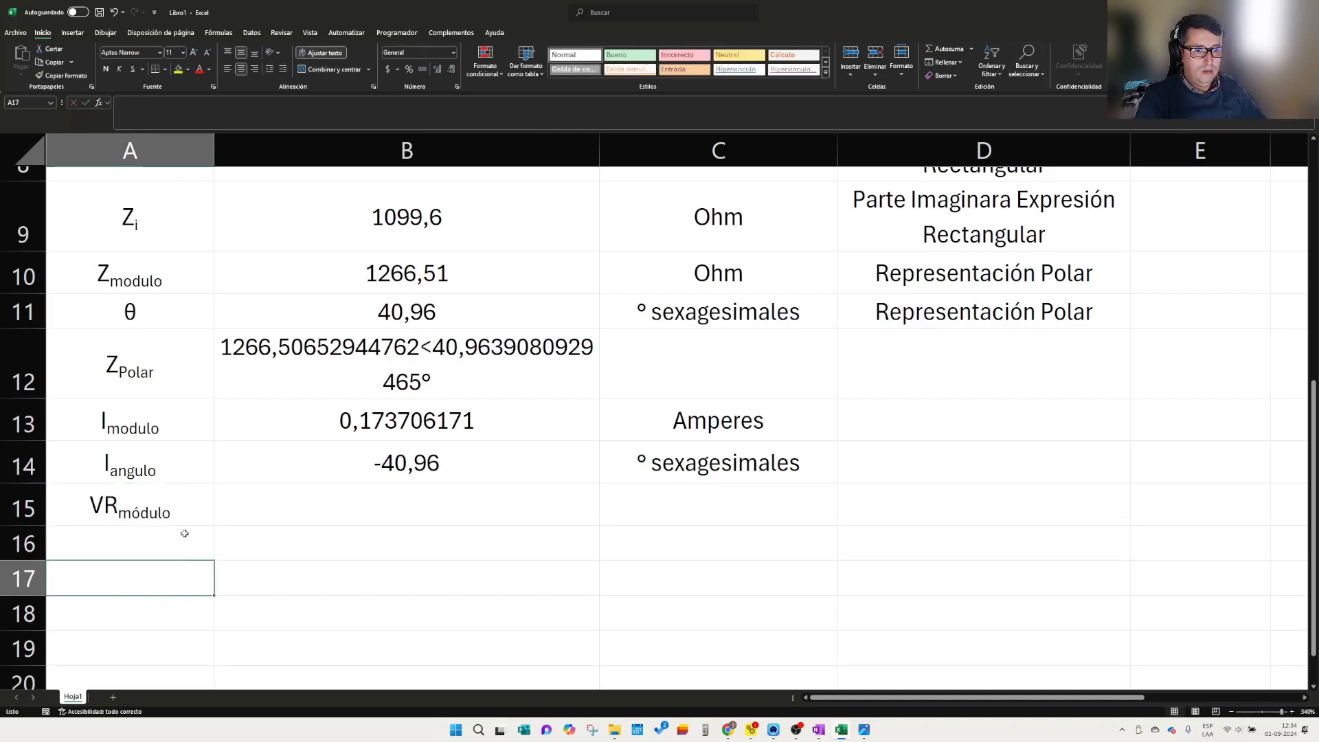
{"action": "left_click", "coordinate": [118, 507]}
{"action": "left_click", "coordinate": [142, 540]}
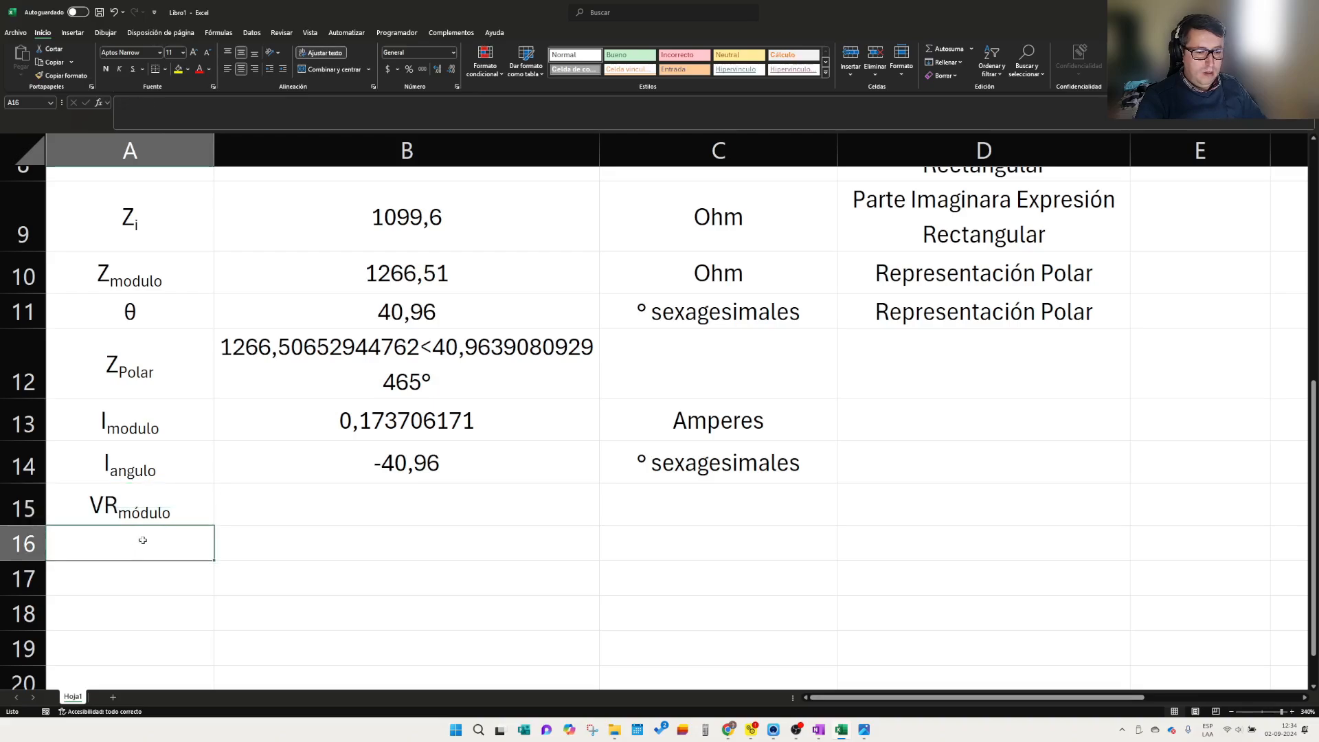
- Enter the observation "Voltaje en la resistencia" in cell D15 for the VRmódulo row
{"action": "left_click", "coordinate": [905, 501]}
{"action": "type", "text": "Voltaje en"}
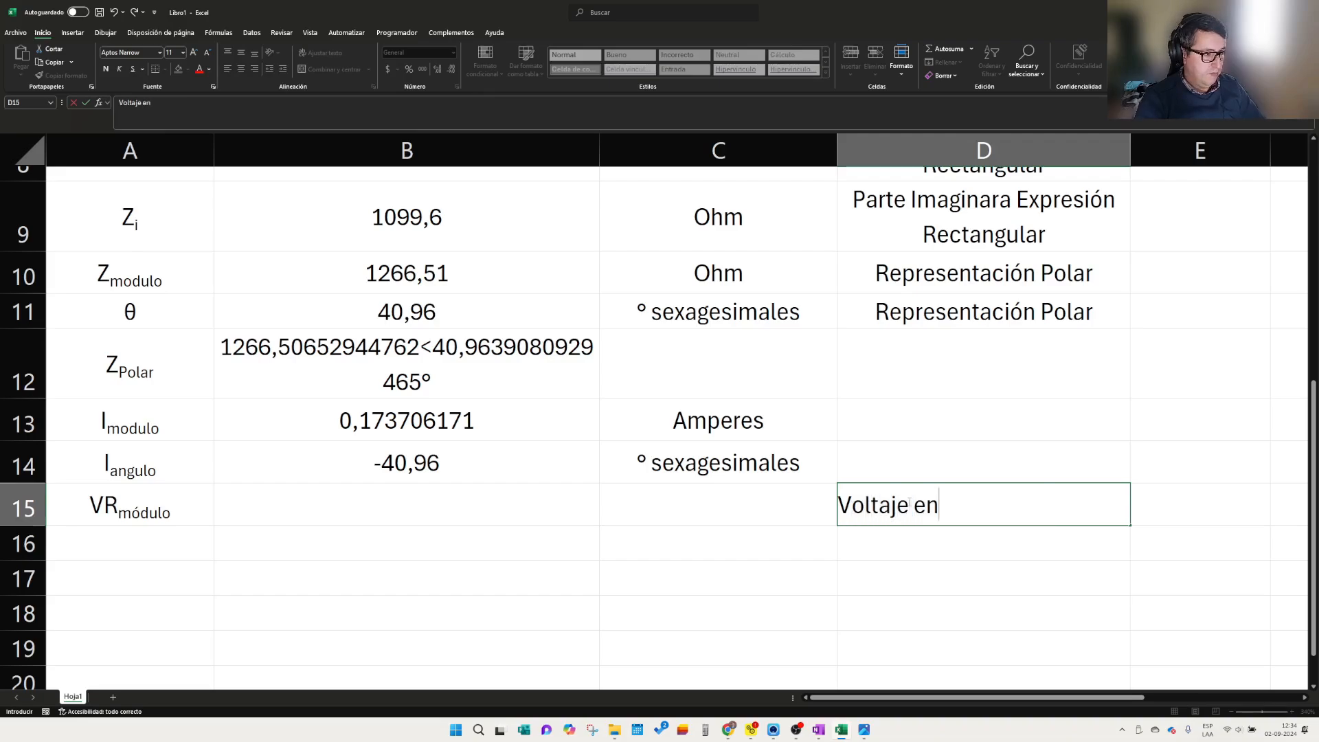
{"action": "type", "text": " la re"}
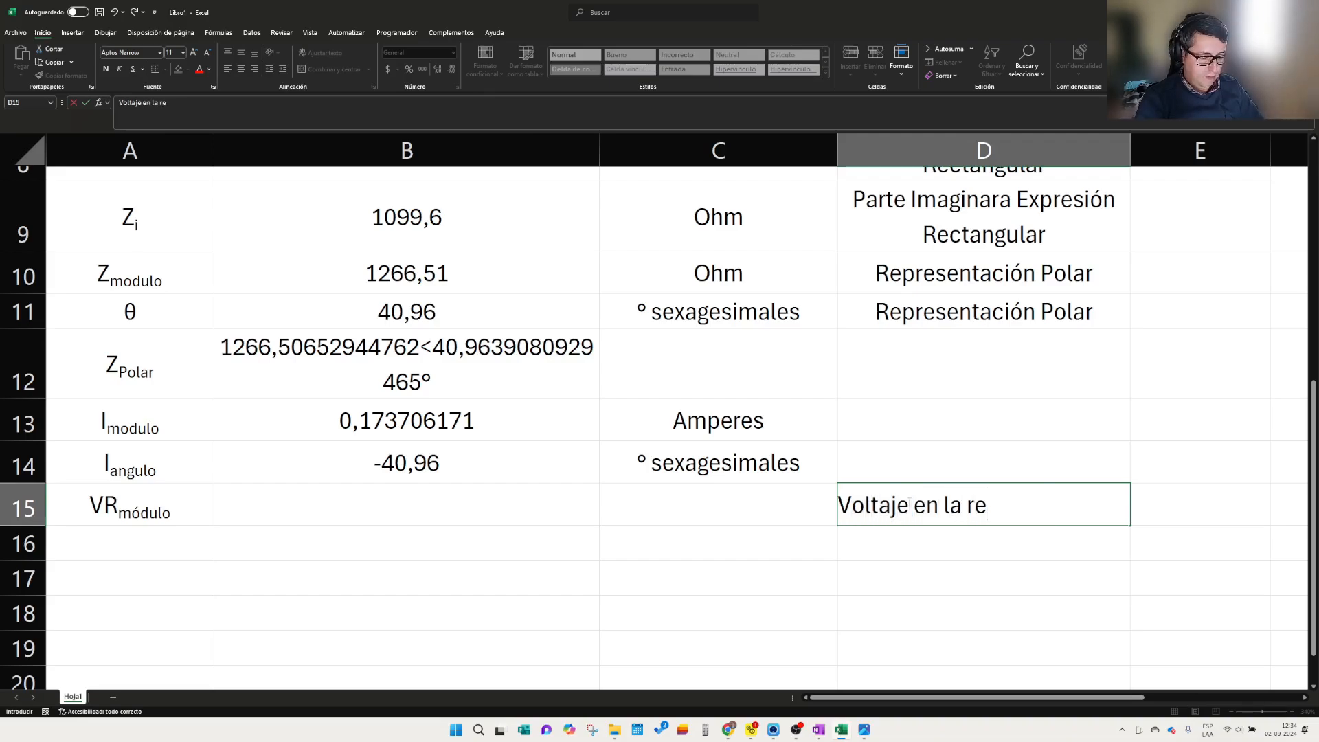
{"action": "type", "text": "sistencia"}
{"action": "left_click", "coordinate": [816, 568]}
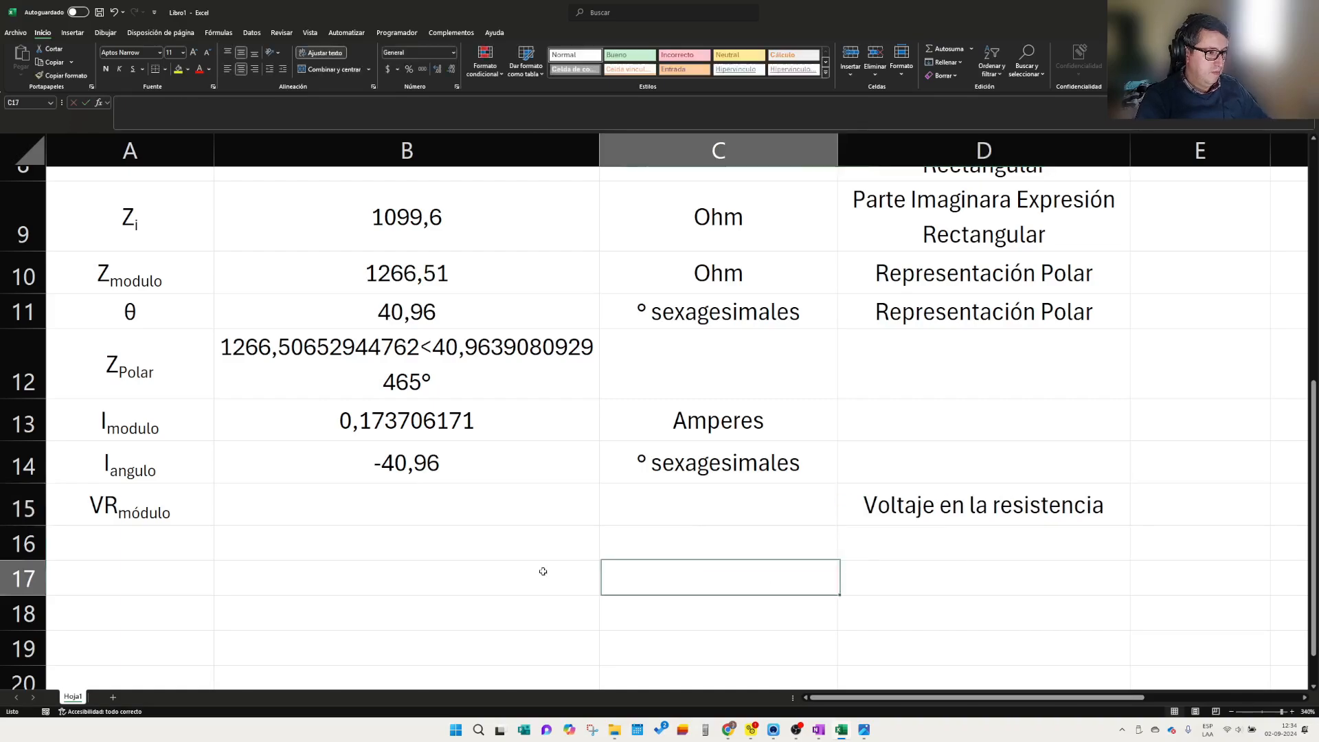
- Copy the label text VRmódulo from cell A15 into A16
{"action": "left_click", "coordinate": [154, 536]}
{"action": "scroll", "coordinate": [280, 527], "scroll_direction": "down", "scroll_amount": 1}
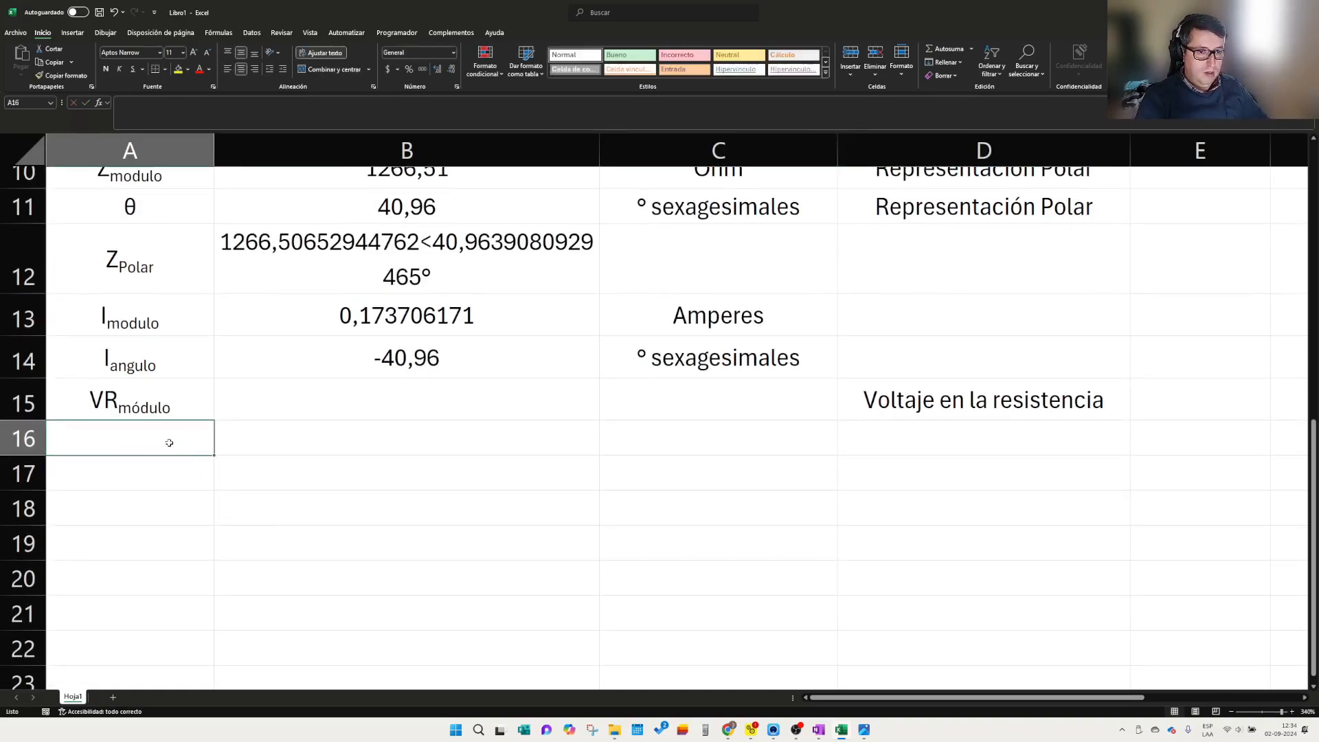
{"action": "key", "text": "Up"}
{"action": "key", "text": "F2"}
{"action": "key", "text": "shift+Home"}
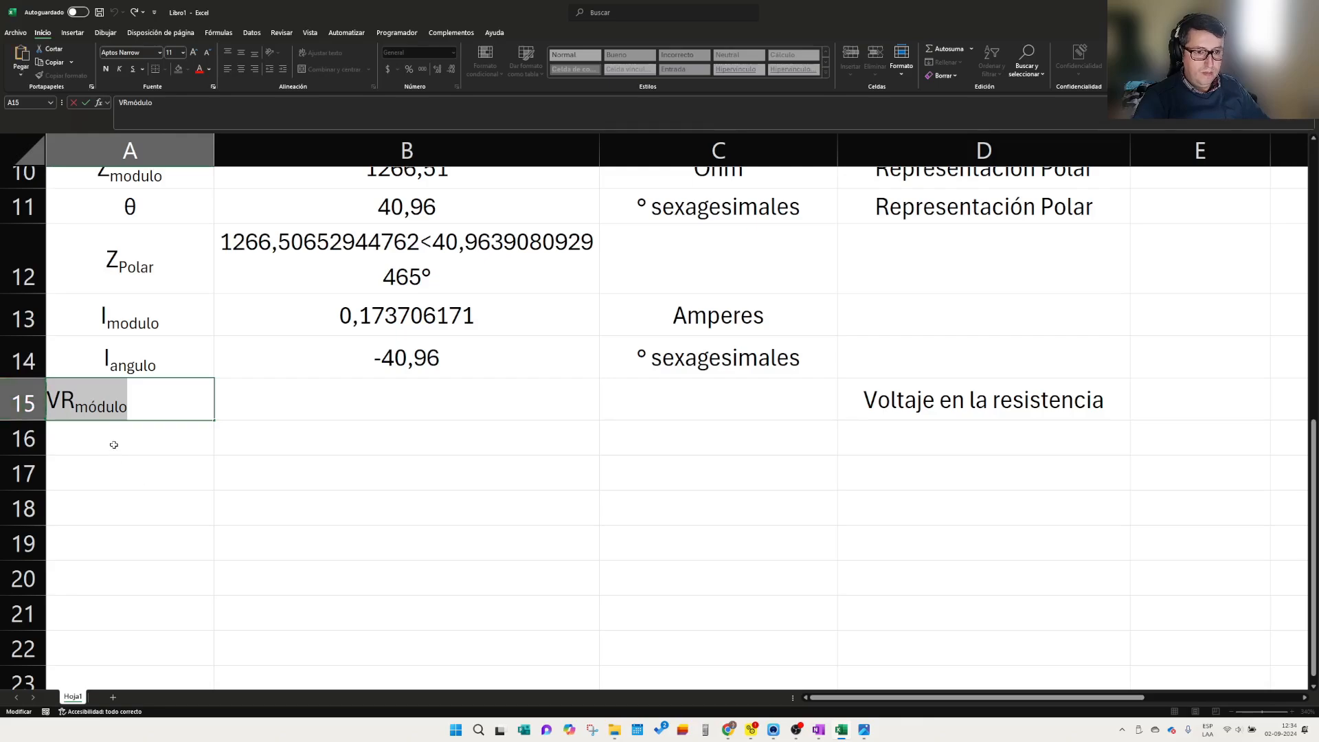
{"action": "key", "text": "ctrl+c"}
{"action": "double_click", "coordinate": [114, 445]}
{"action": "key", "text": "ctrl+v"}
{"action": "key", "text": "Return"}
- Change the label in A16 to VRangulo with "angulo" formatted as subscript
{"action": "double_click", "coordinate": [118, 444]}
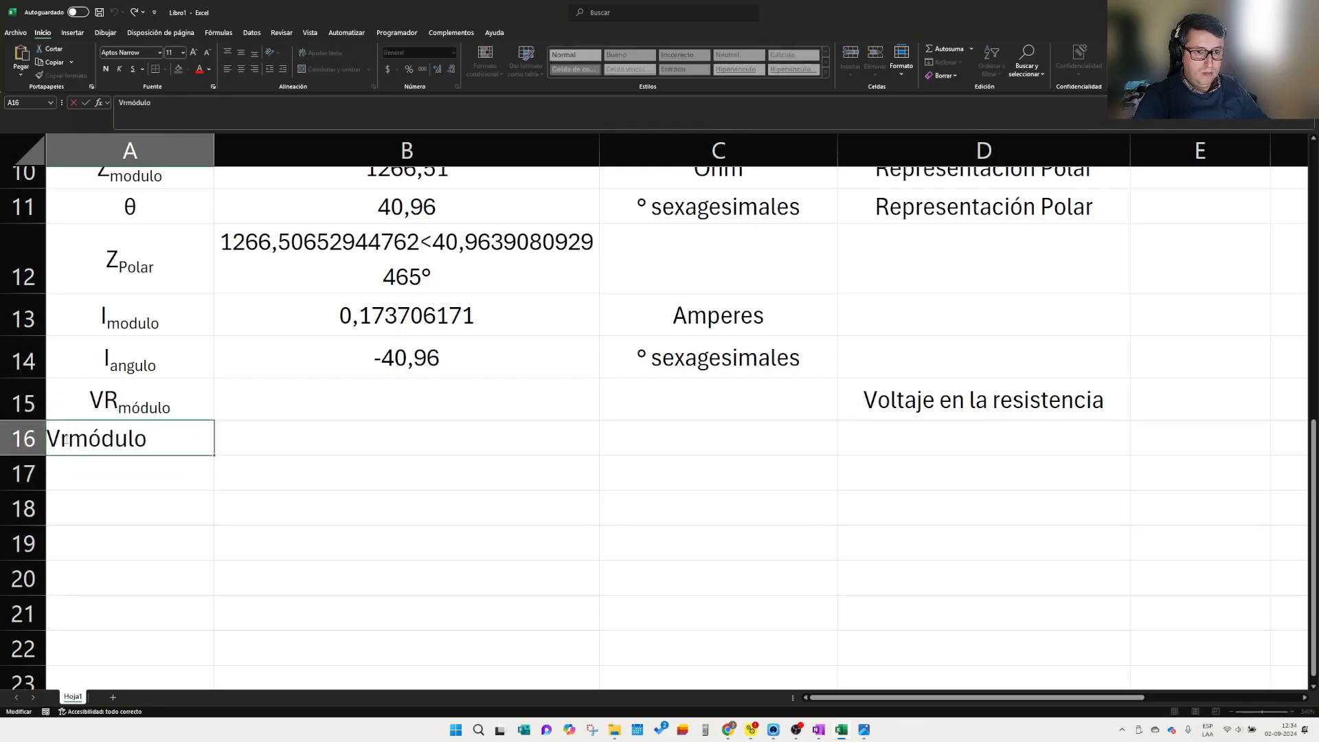
{"action": "left_click_drag", "start_coordinate": [60, 440], "coordinate": [160, 442]}
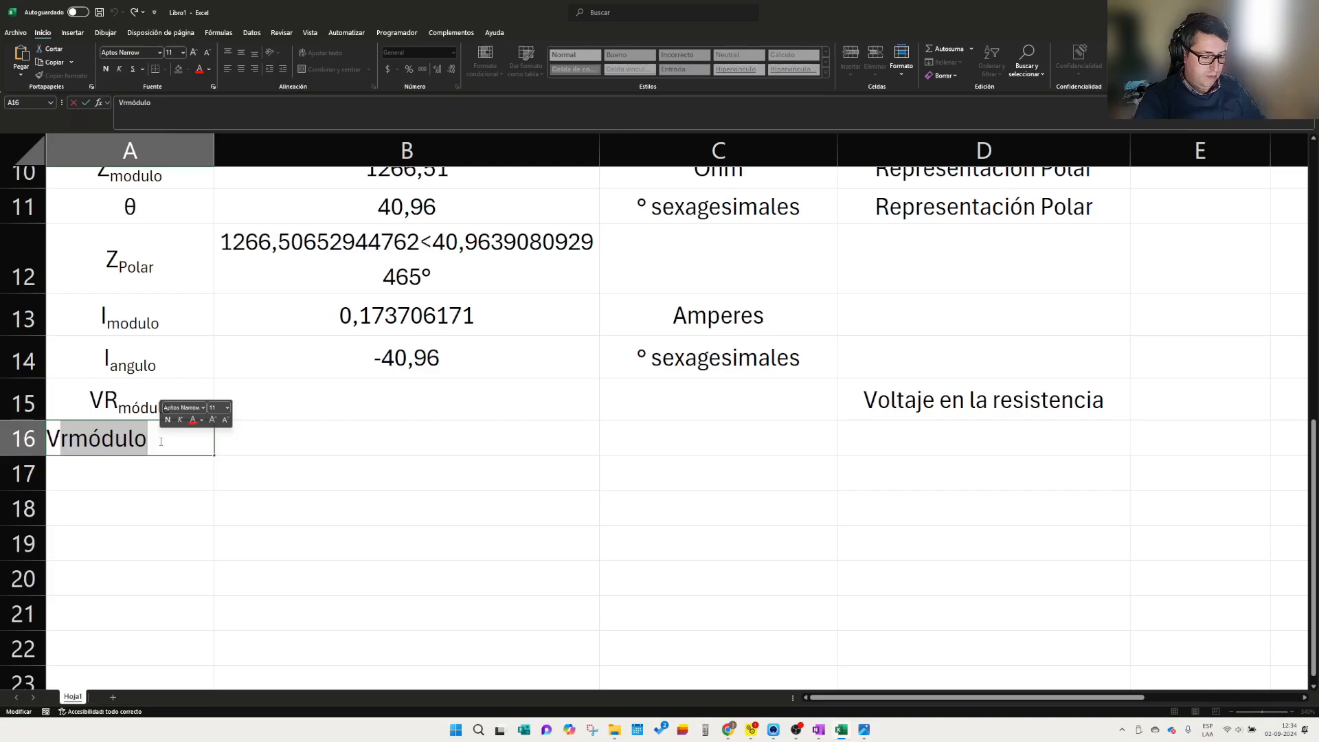
{"action": "type", "text": "Rangulop"}
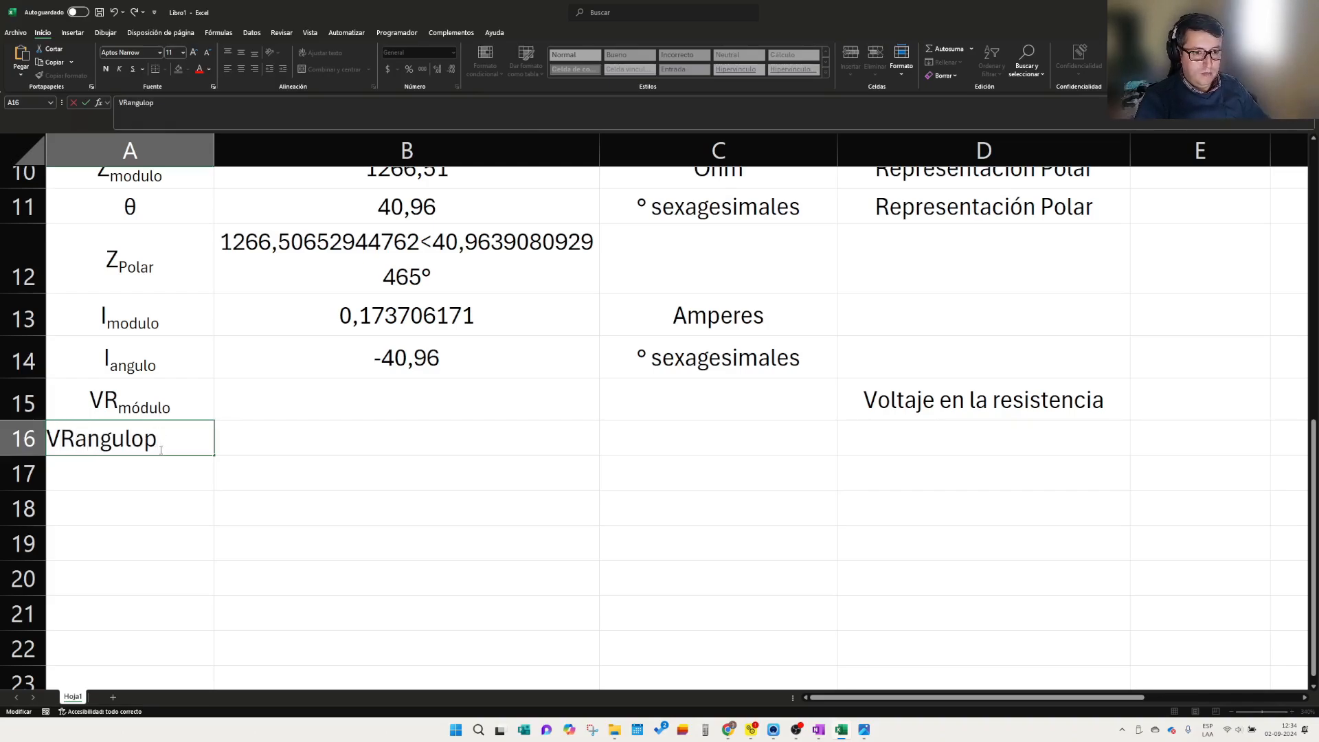
{"action": "key", "text": "BackSpace"}
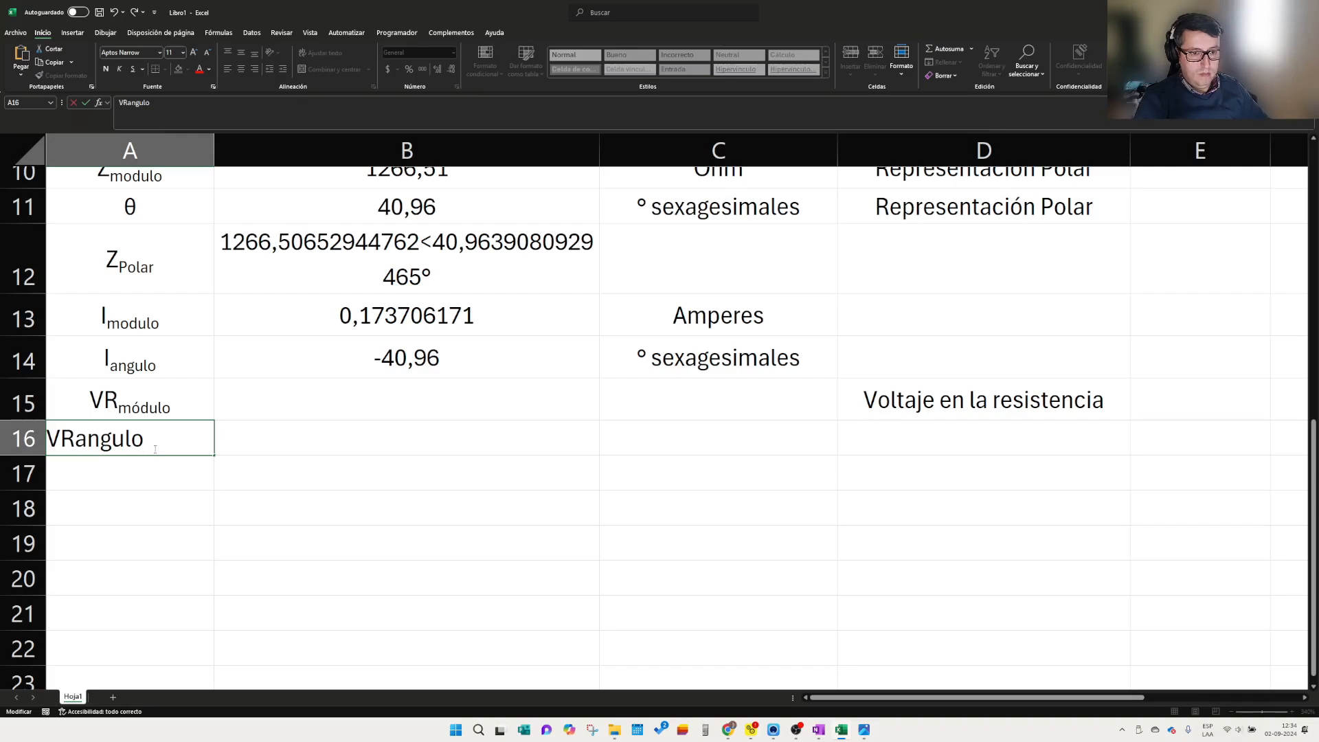
{"action": "left_click_drag", "start_coordinate": [76, 438], "coordinate": [144, 438]}
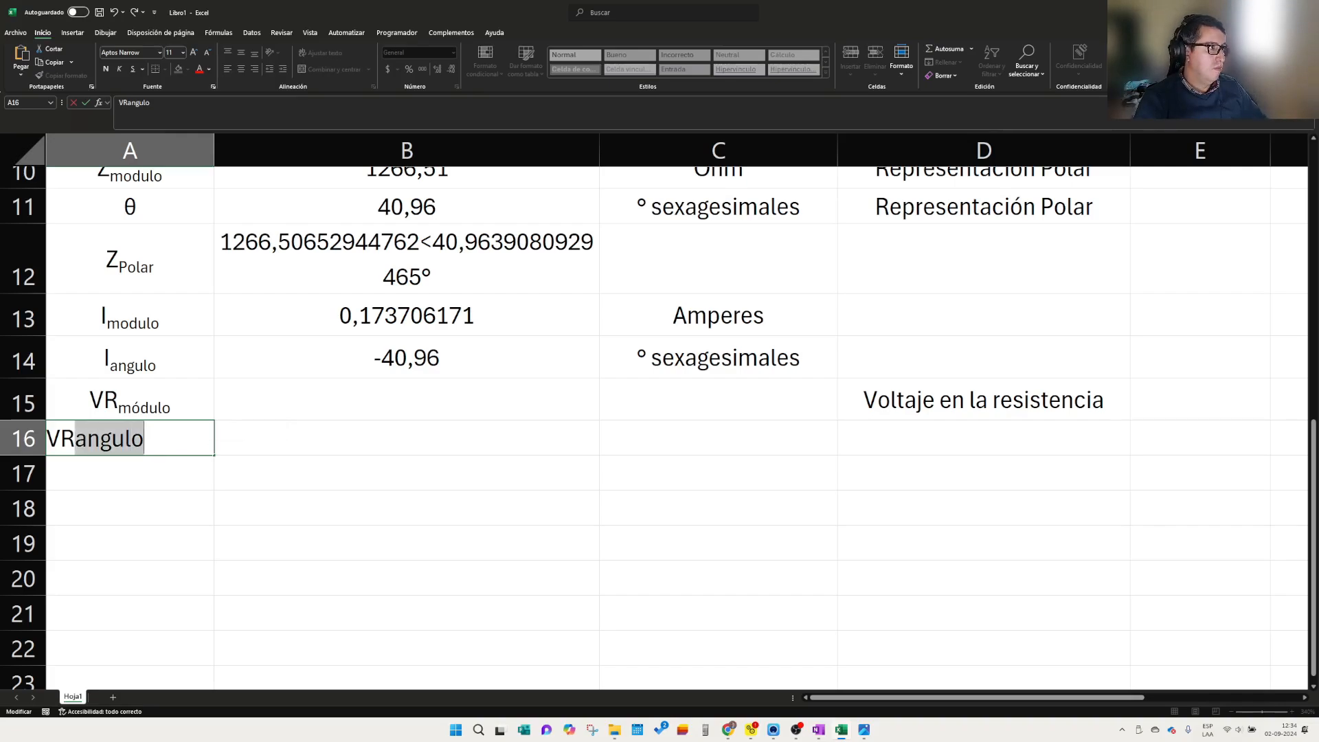
{"action": "key", "text": "Tab"}
{"action": "left_click", "coordinate": [406, 405]}
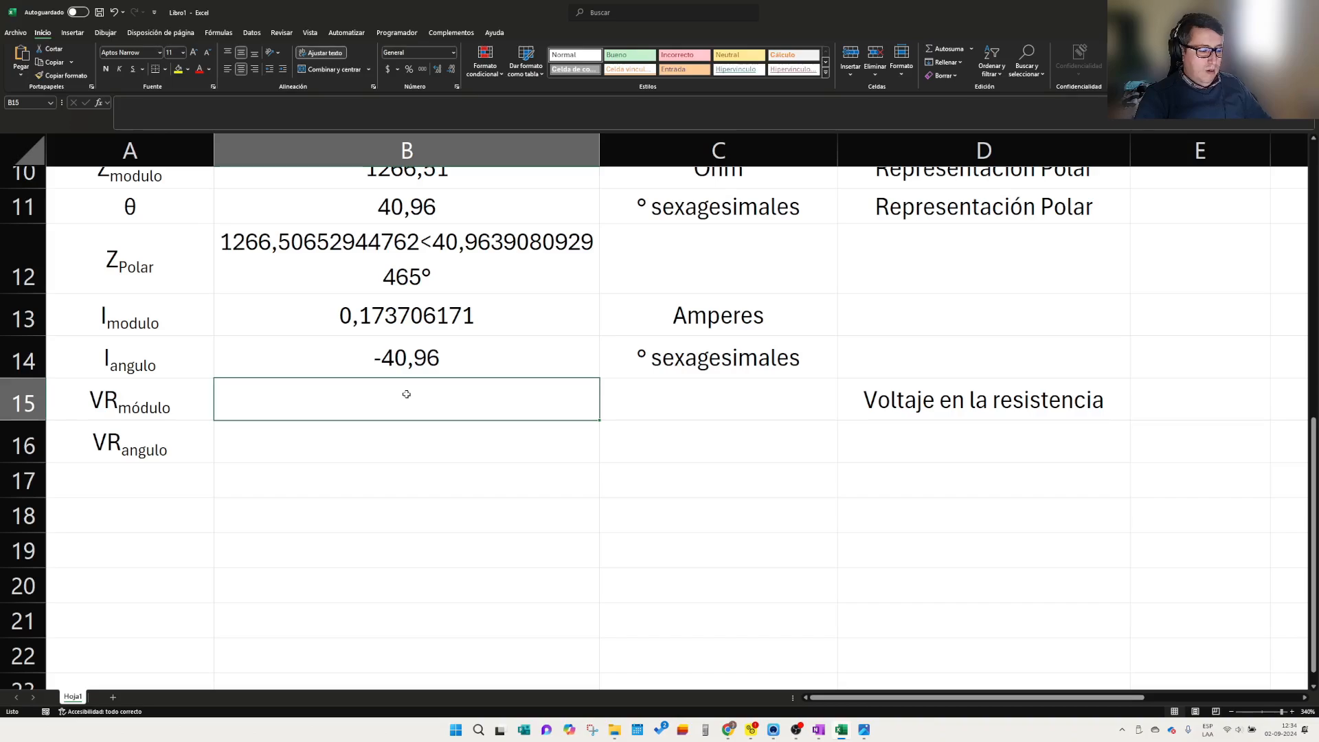
{"action": "type", "text": "+"}
{"action": "key", "text": "Escape"}
{"action": "left_click", "coordinate": [364, 482]}
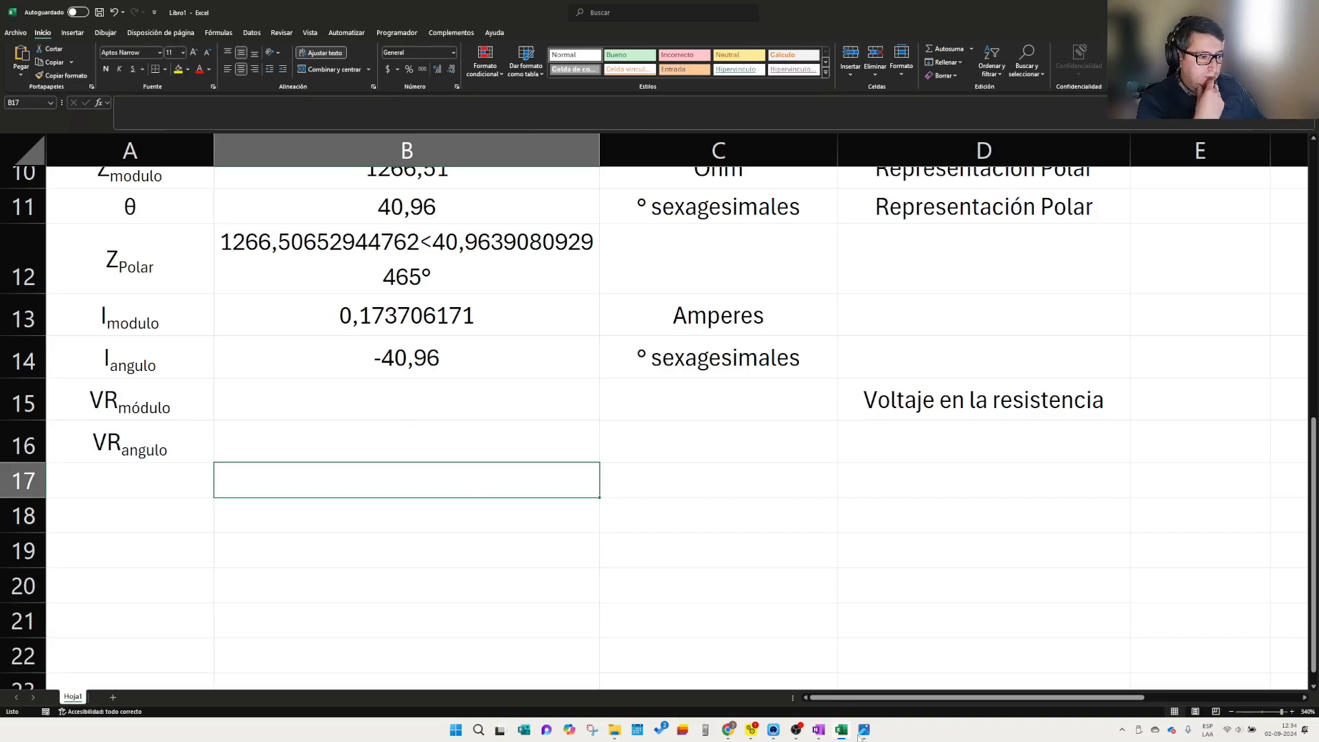
{"action": "mouse_move", "coordinate": [869, 738]}
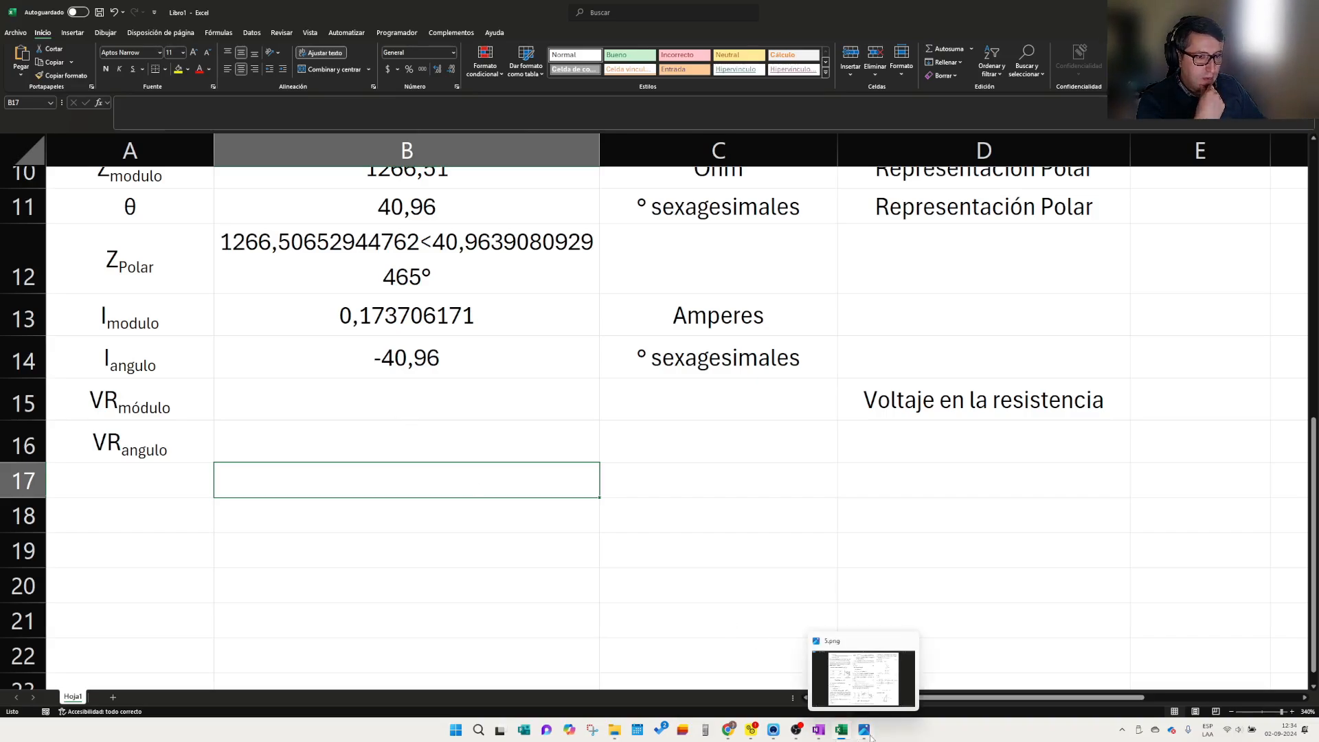
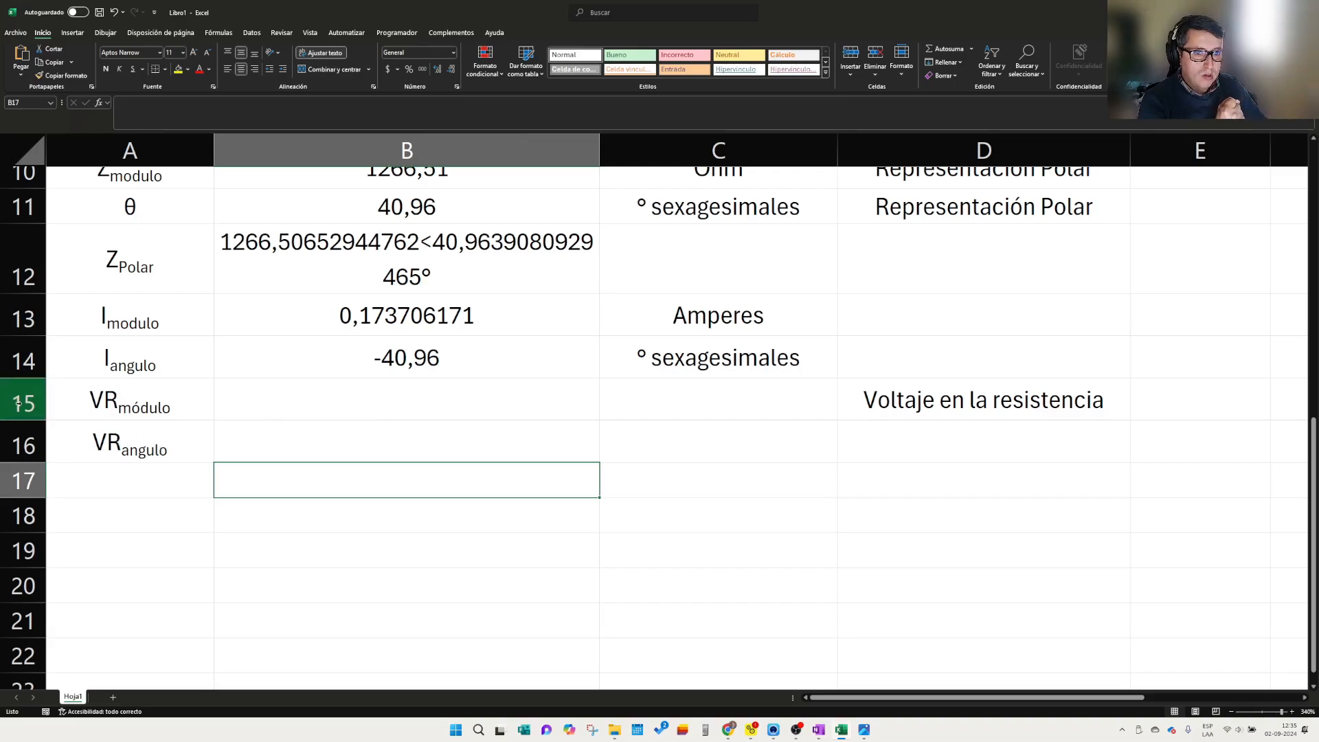
{"action": "scroll", "coordinate": [215, 481], "scroll_direction": "up", "scroll_amount": 3}
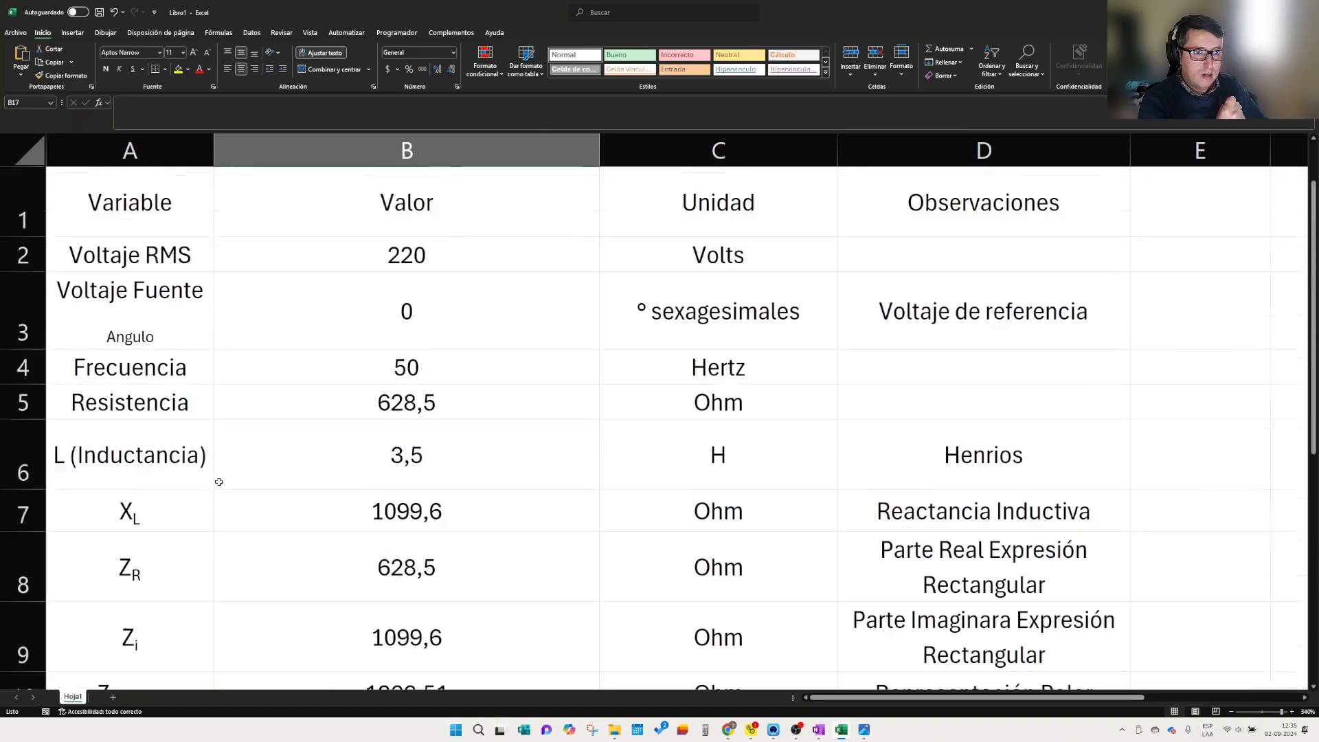
{"action": "scroll", "coordinate": [175, 437], "scroll_direction": "down", "scroll_amount": 1}
{"action": "scroll", "coordinate": [175, 437], "scroll_direction": "up", "scroll_amount": 2}
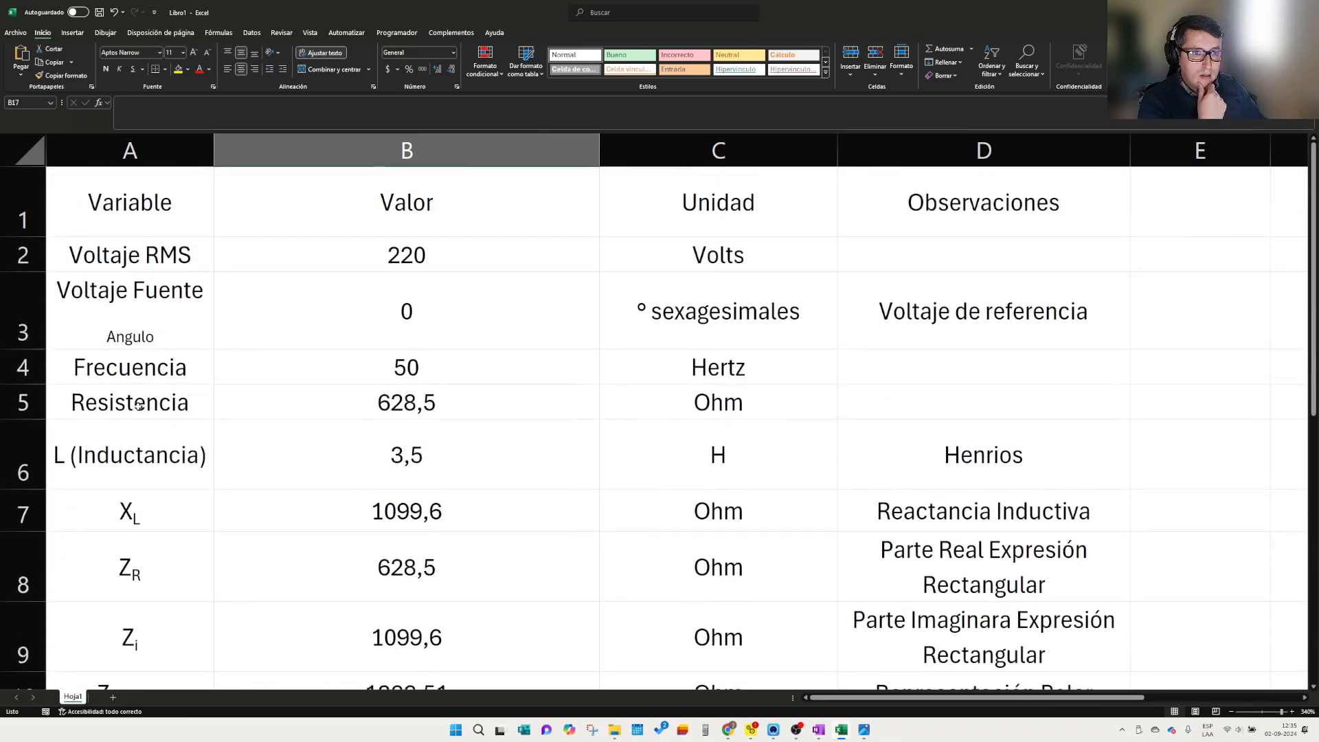
- Insert a blank row above L (Inductancia) and enter the label Angulo in cell A6
{"action": "left_click", "coordinate": [148, 406]}
{"action": "right_click", "coordinate": [25, 437]}
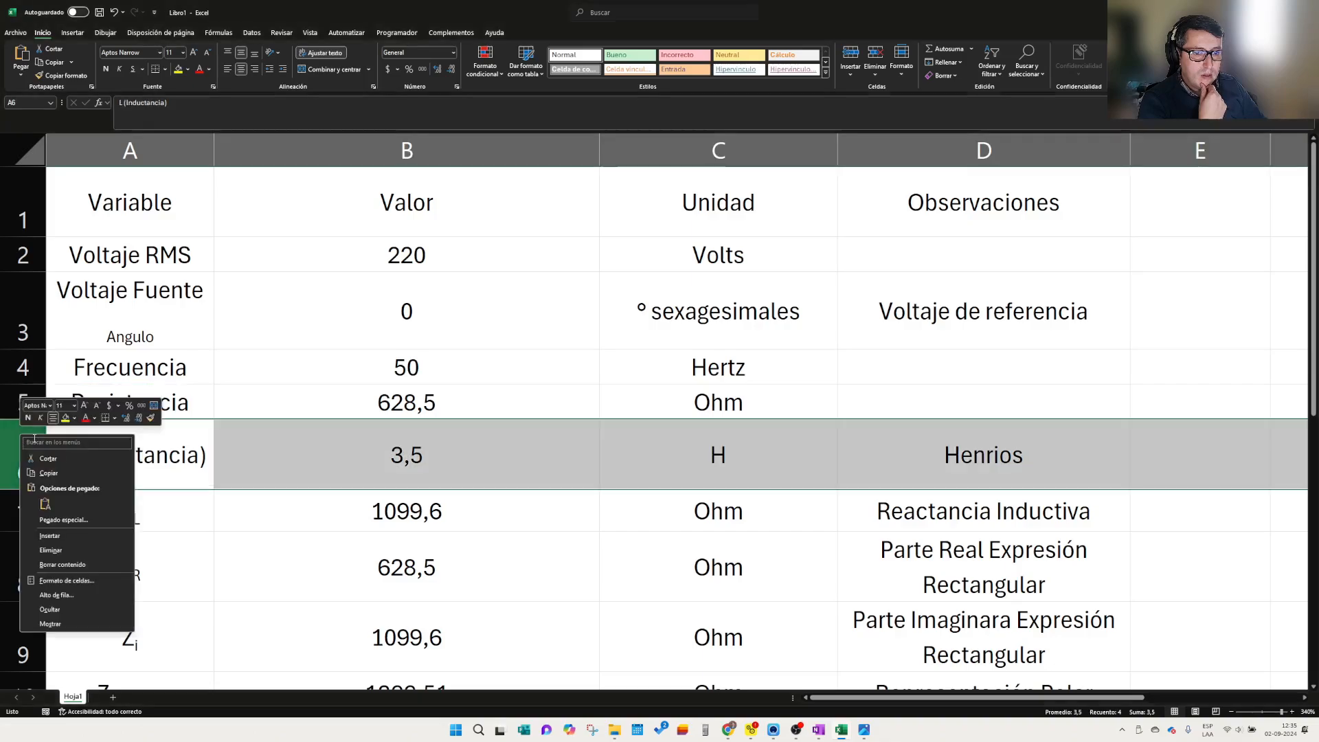
{"action": "left_click", "coordinate": [49, 535]}
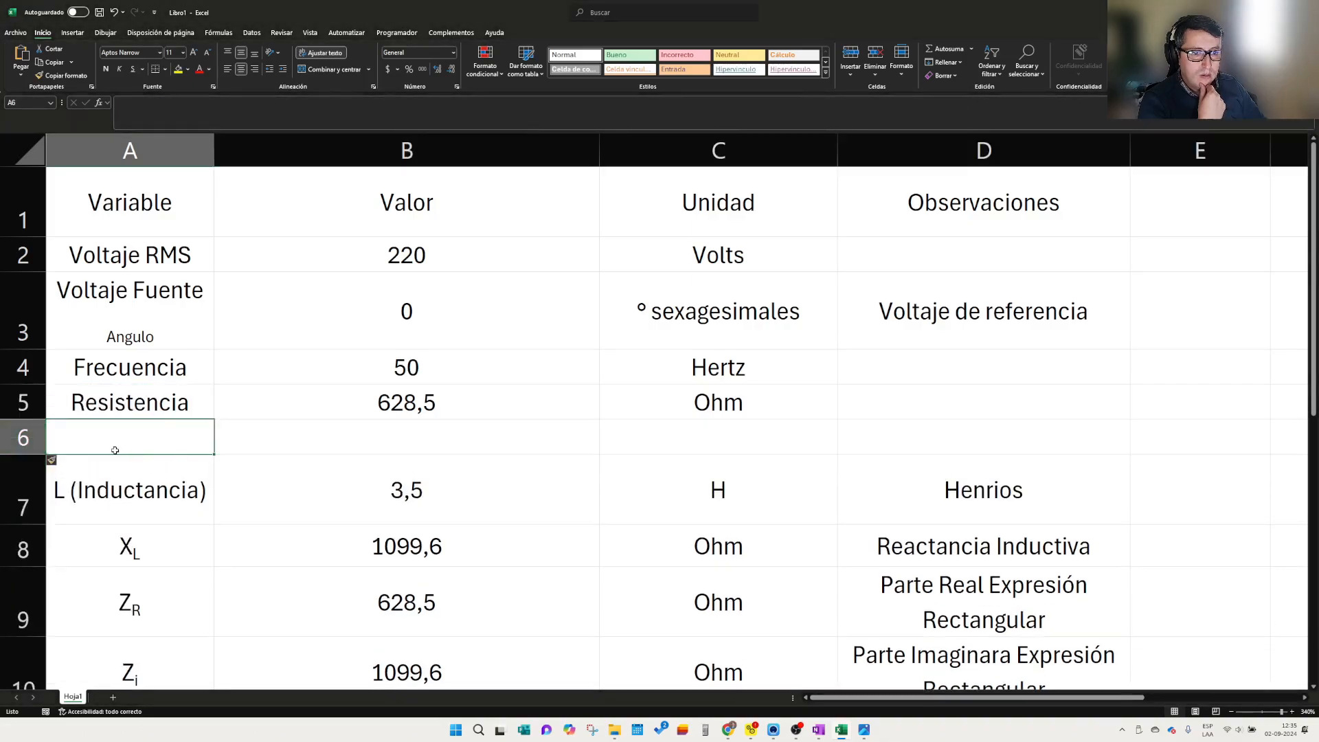
{"action": "type", "text": "A"}
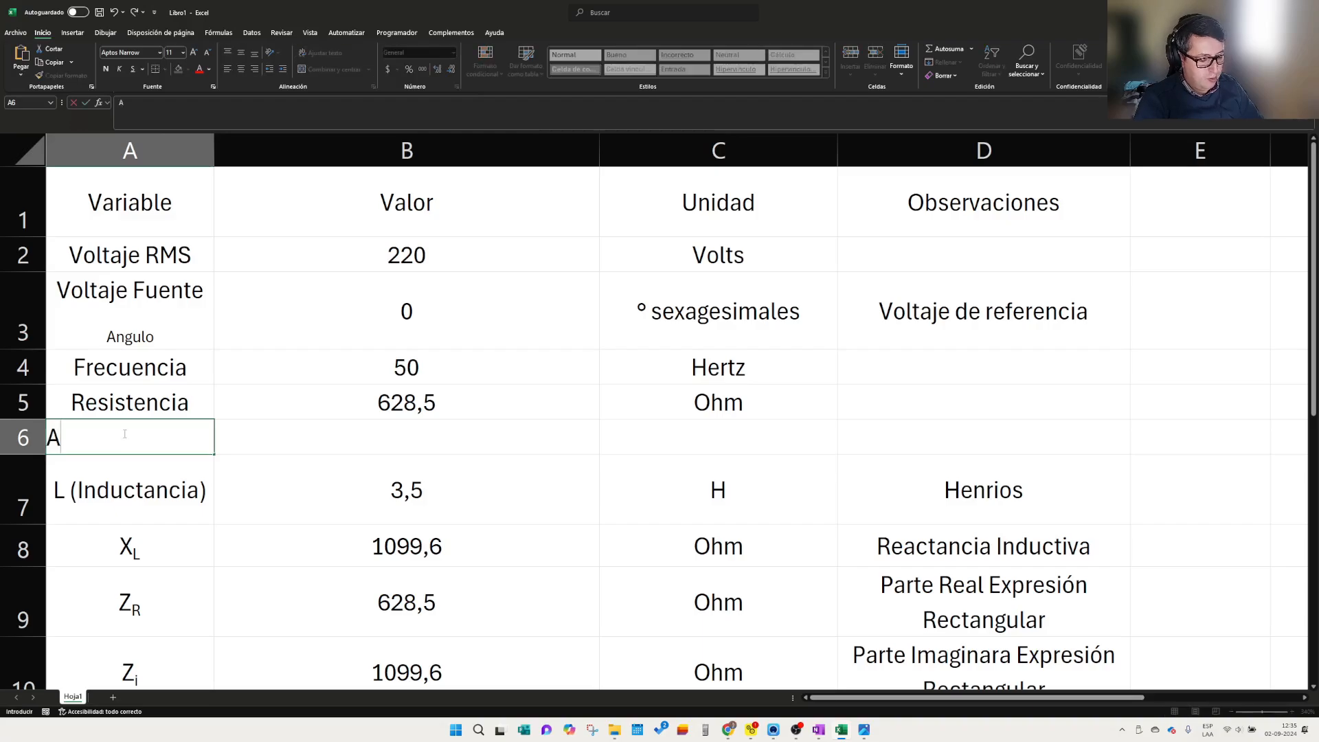
{"action": "type", "text": "ngulo"}
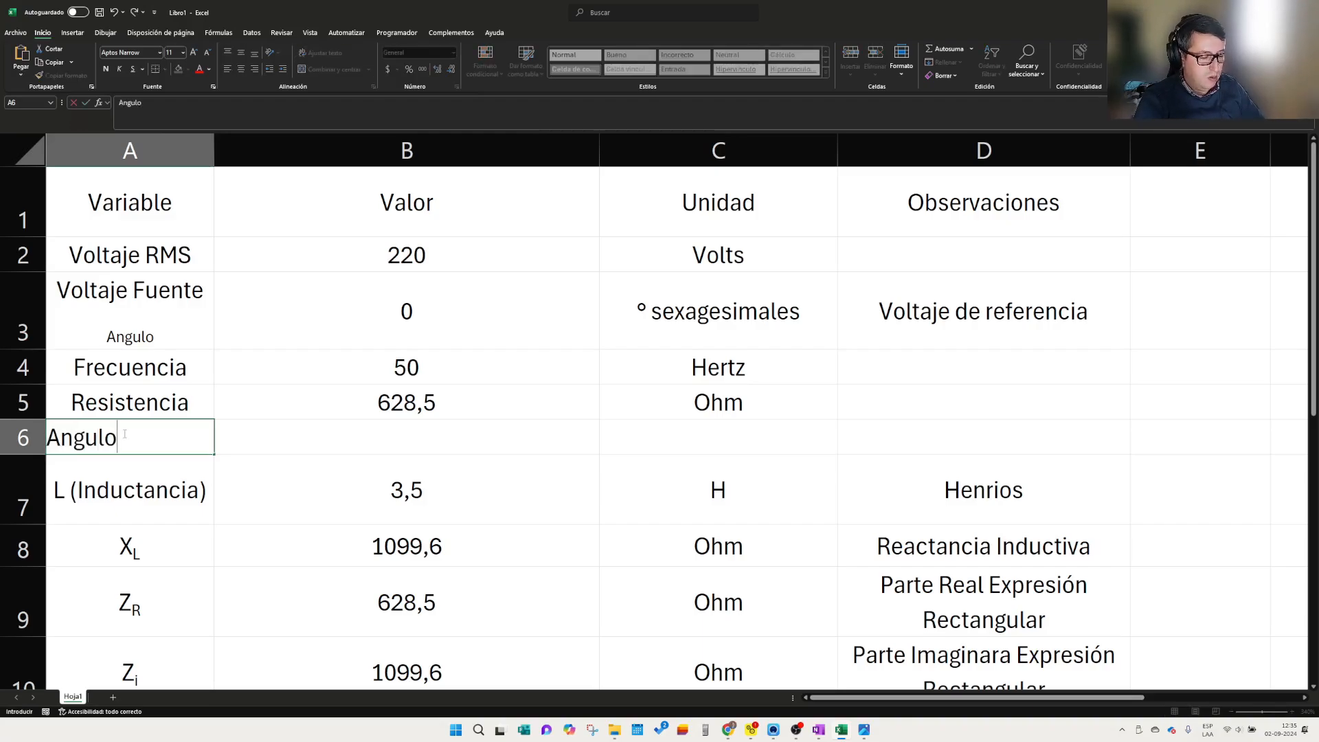
- Enter the value 0 in cell B6 for the resistance's angle
{"action": "key", "text": "Up"}
{"action": "key", "text": "Right"}
{"action": "key", "text": "Down"}
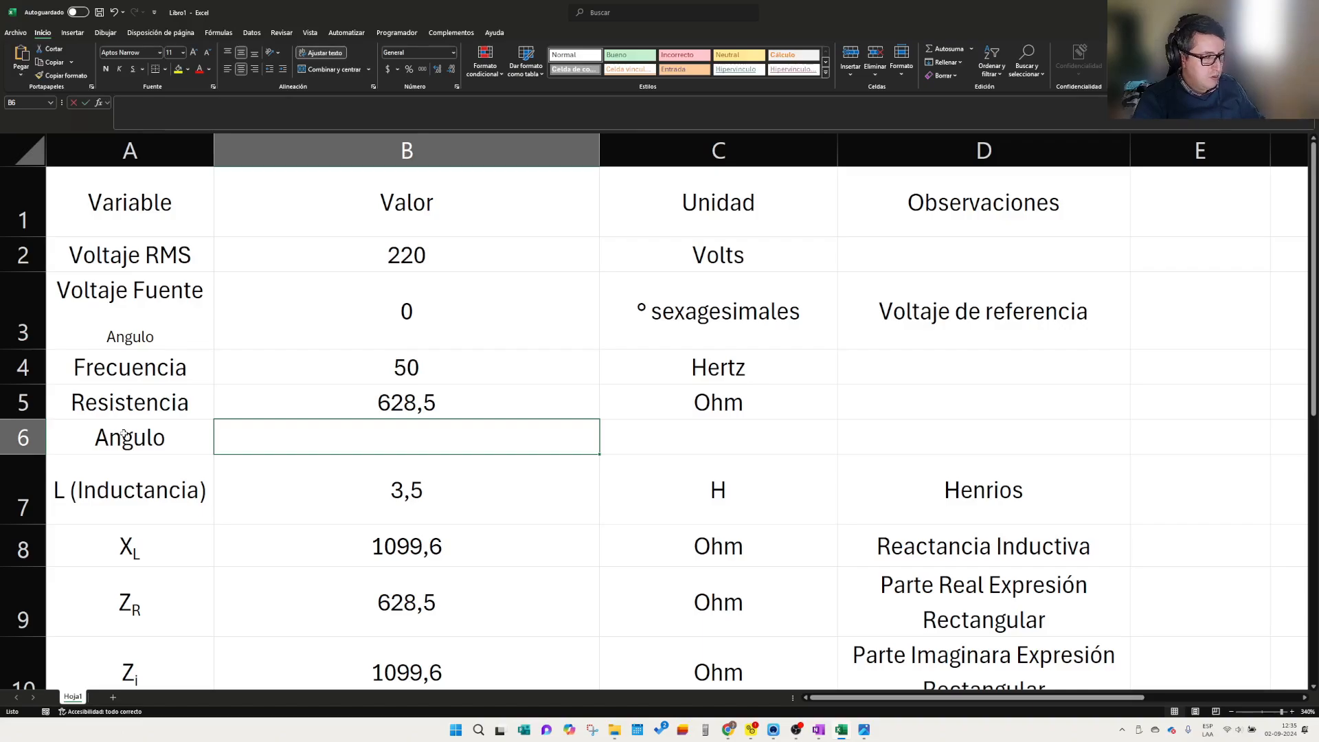
{"action": "type", "text": "0"}
{"action": "left_click", "coordinate": [316, 483]}
{"action": "left_click", "coordinate": [217, 433]}
{"action": "left_click", "coordinate": [147, 438]}
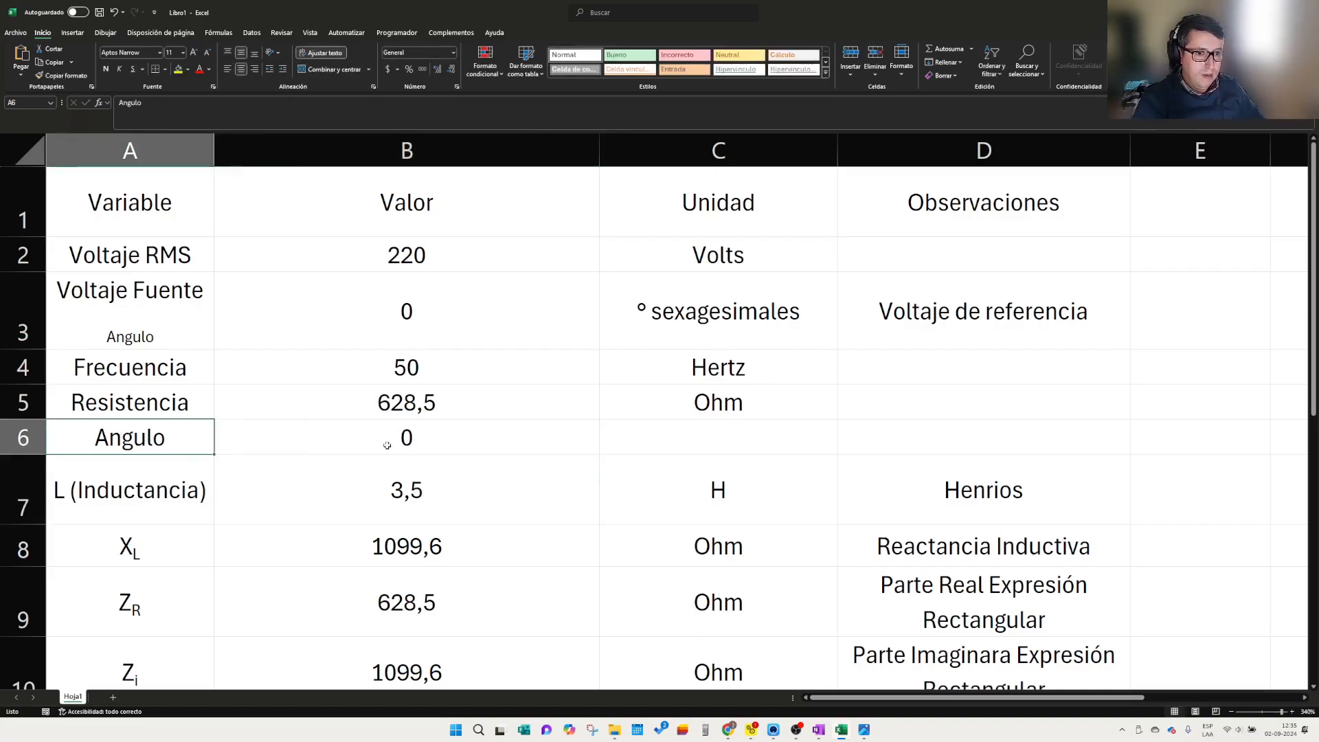
{"action": "left_click", "coordinate": [387, 445]}
- Change the label in A6 to RAngulo with "Angulo" formatted as subscript
{"action": "left_click", "coordinate": [106, 433]}
{"action": "double_click", "coordinate": [95, 437]}
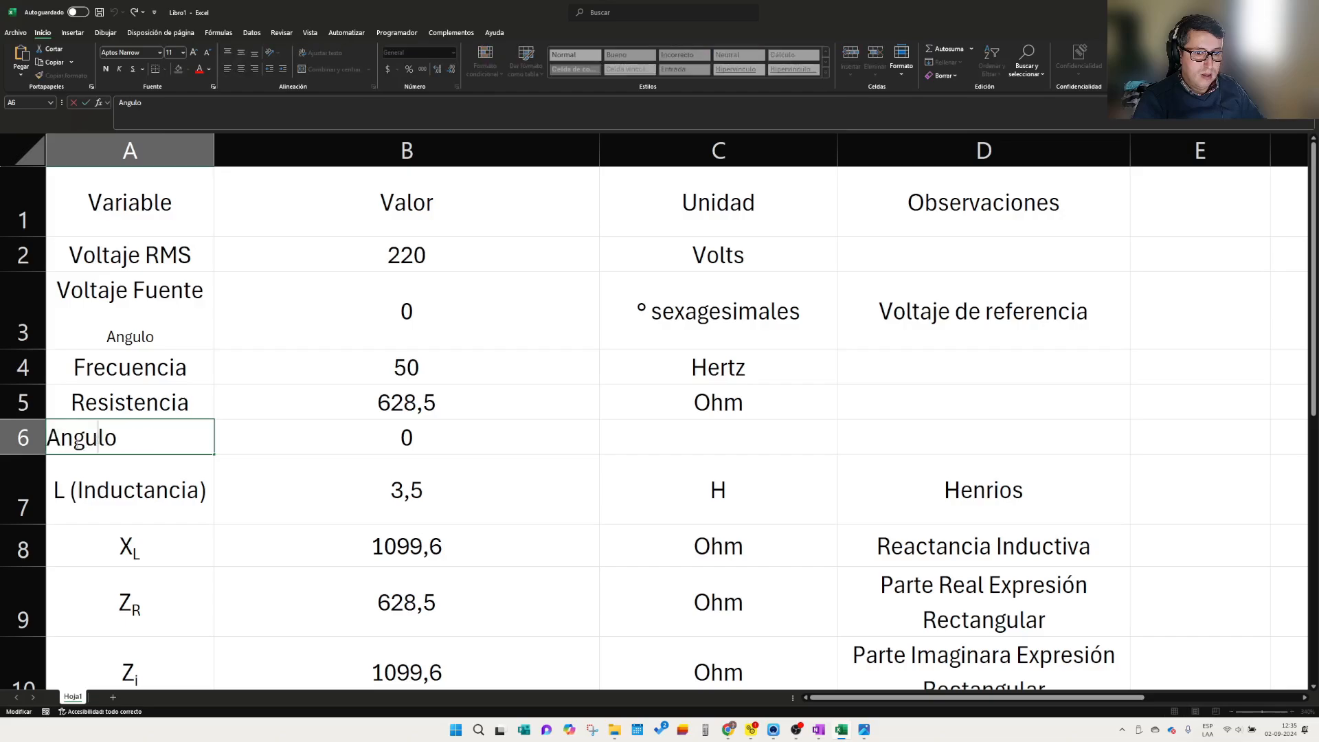
{"action": "left_click", "coordinate": [42, 437]}
{"action": "left_click", "coordinate": [81, 438]}
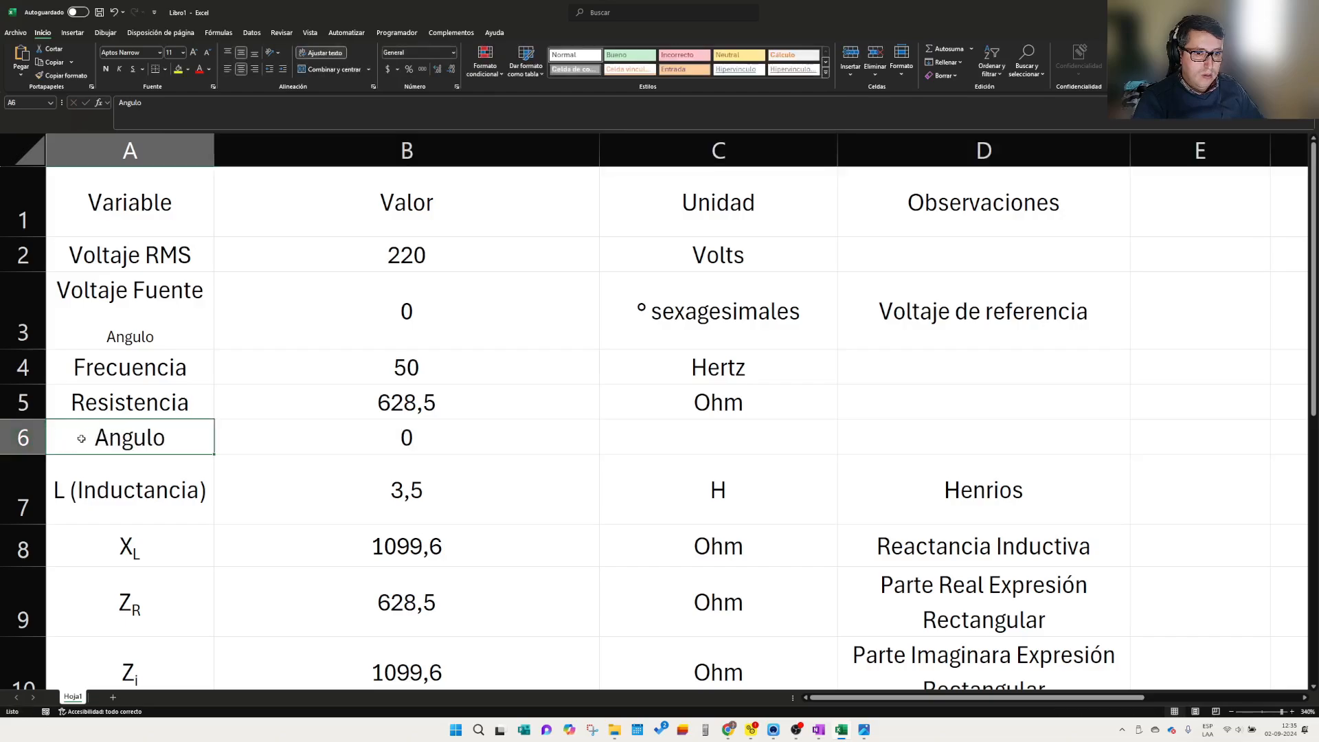
{"action": "double_click", "coordinate": [92, 438]}
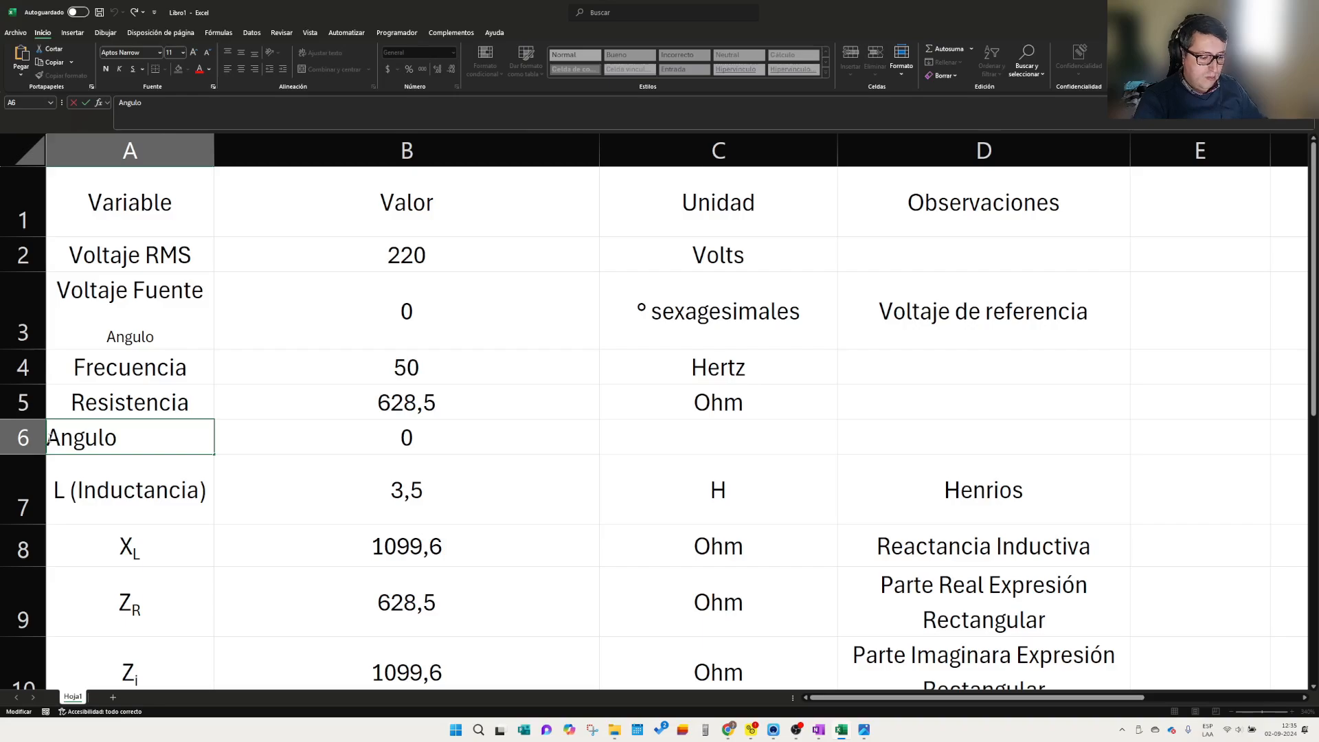
{"action": "type", "text": "R"}
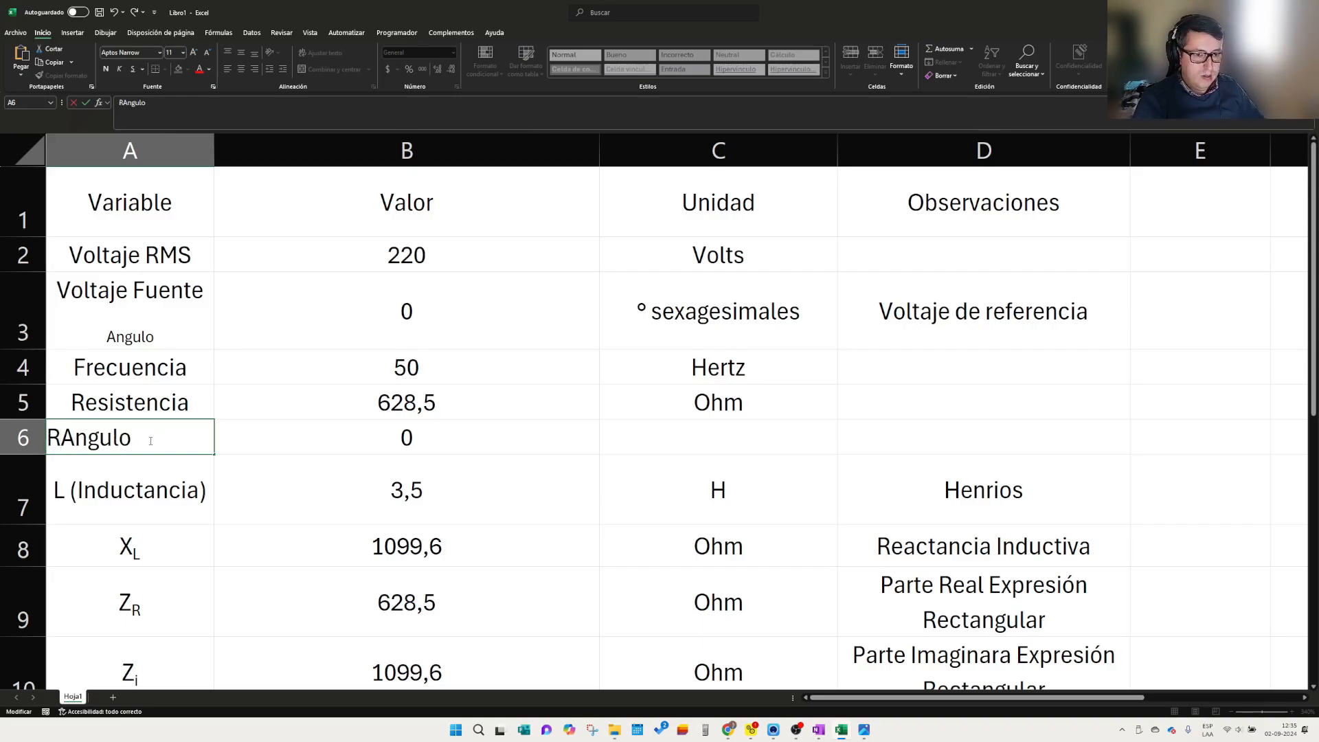
{"action": "left_click_drag", "start_coordinate": [151, 441], "coordinate": [61, 440]}
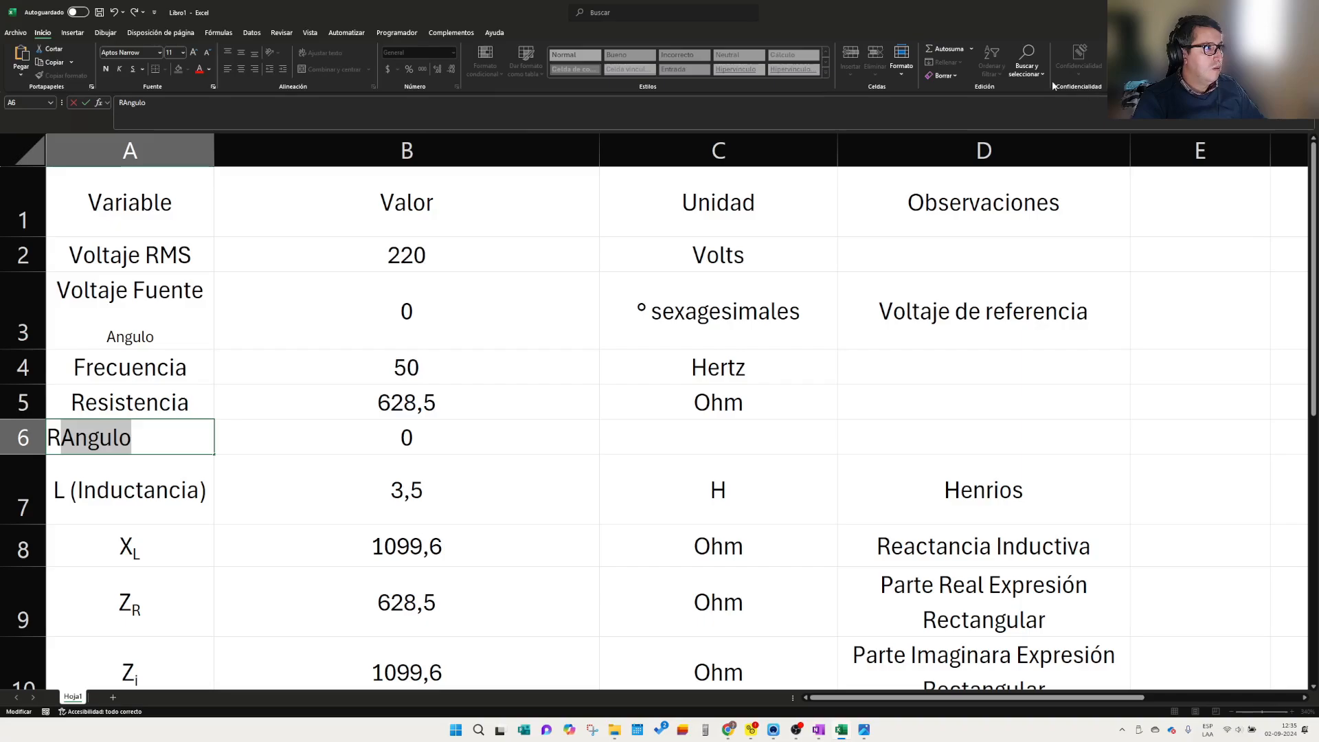
{"action": "key", "text": "Return"}
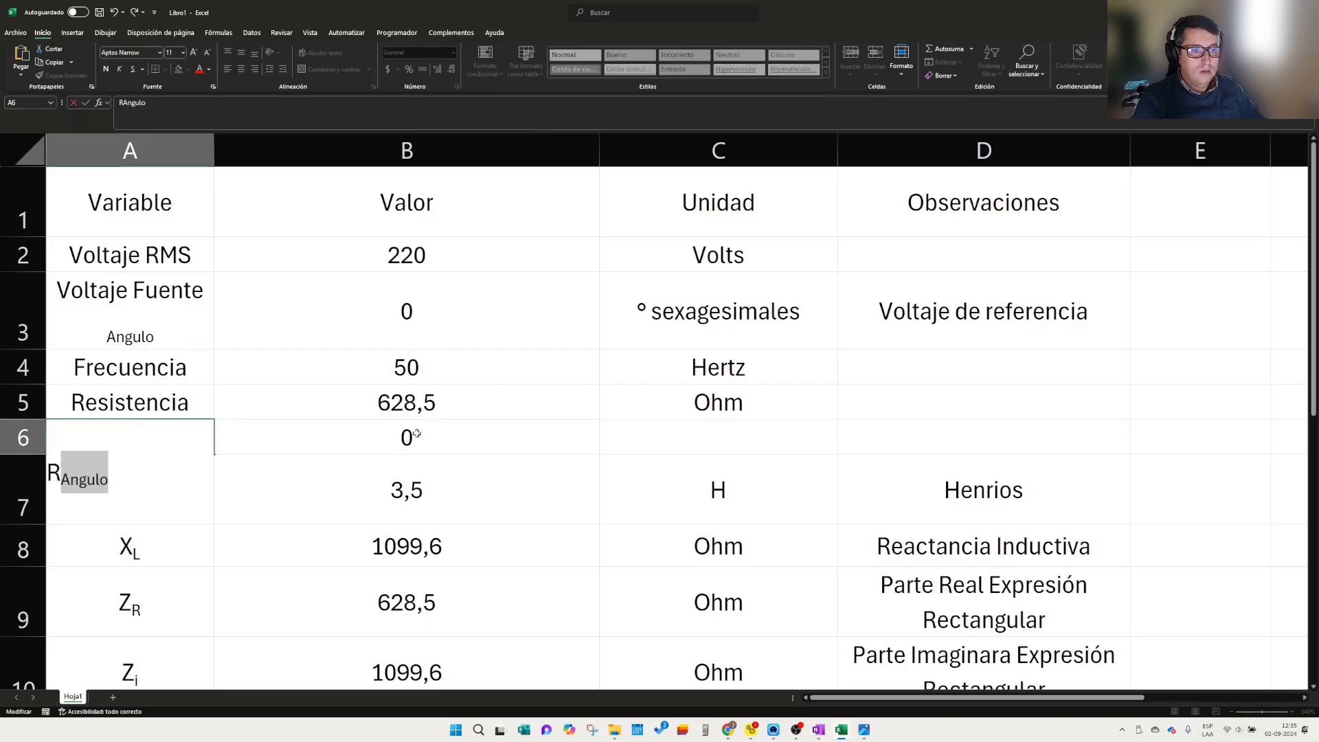
{"action": "left_click", "coordinate": [309, 455]}
{"action": "left_click", "coordinate": [309, 453]}
- Copy the unit "° sexagesimales" from cell C3 into C6 for the RAngulo row
{"action": "left_click", "coordinate": [758, 440]}
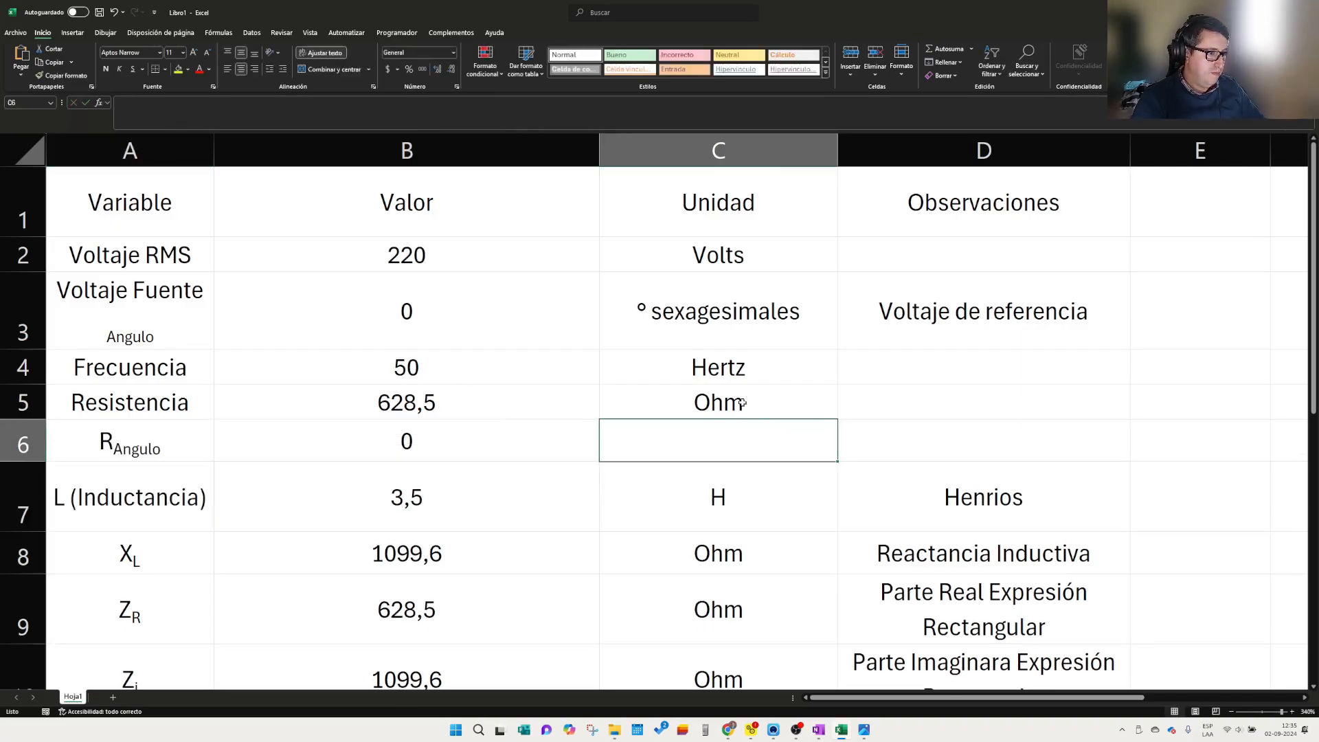
{"action": "left_click", "coordinate": [728, 346]}
{"action": "key", "text": "ctrl+c"}
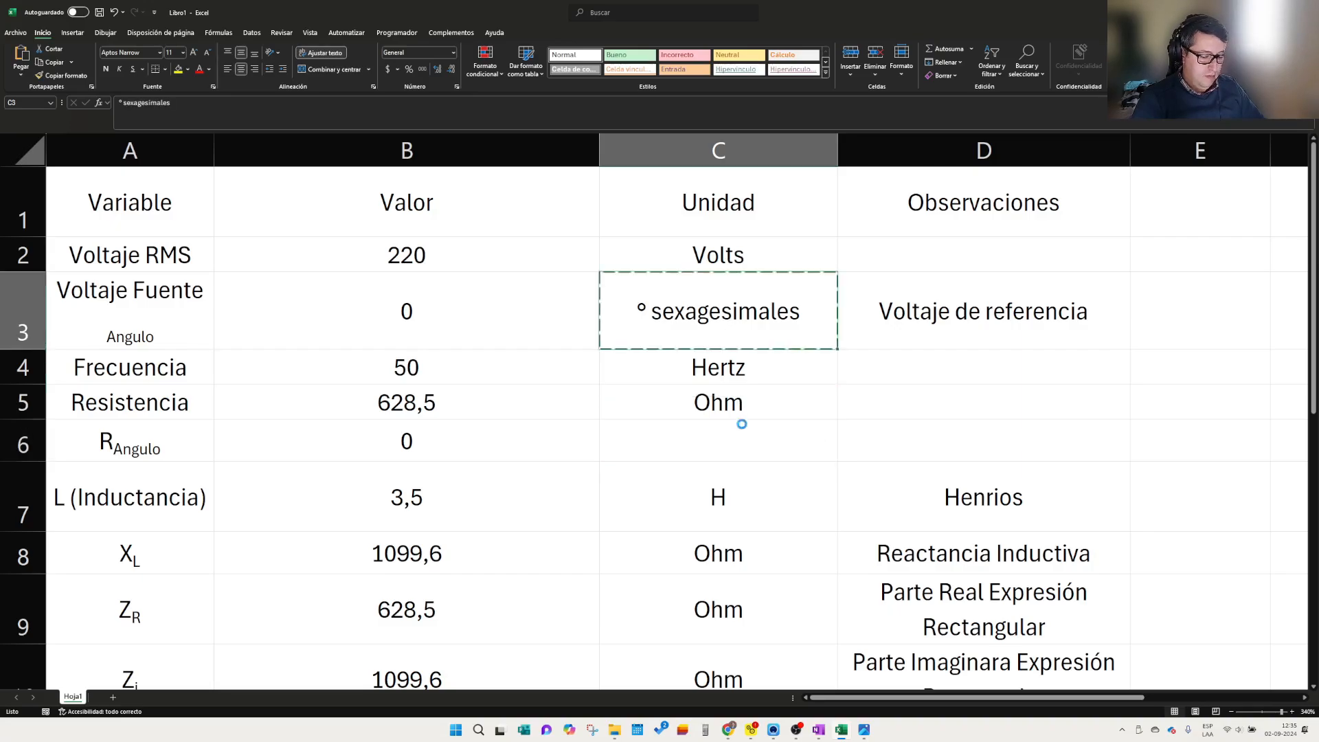
{"action": "left_click", "coordinate": [756, 443]}
{"action": "key", "text": "ctrl+v"}
- Enter the observation "Angulo de la resistencia" in cell D6
{"action": "left_click", "coordinate": [929, 440]}
{"action": "key", "text": "Escape"}
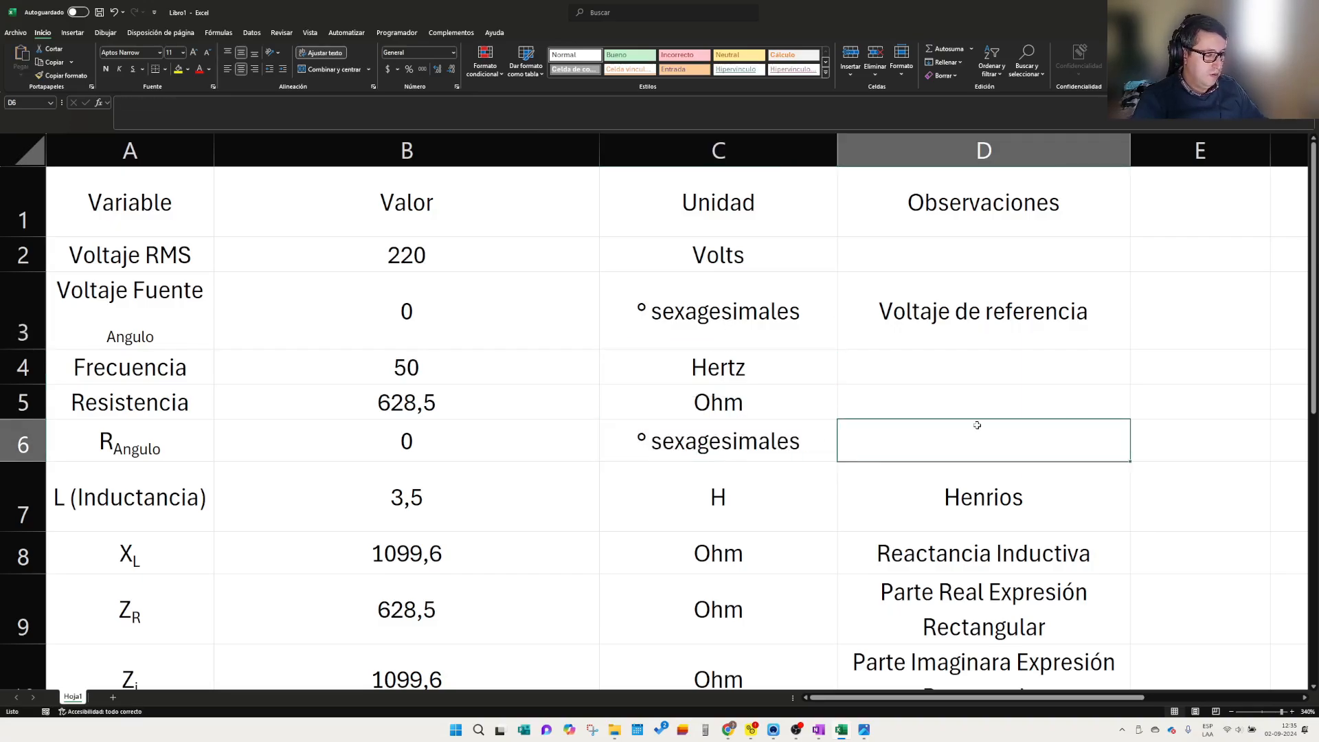
{"action": "type", "text": "Angu"}
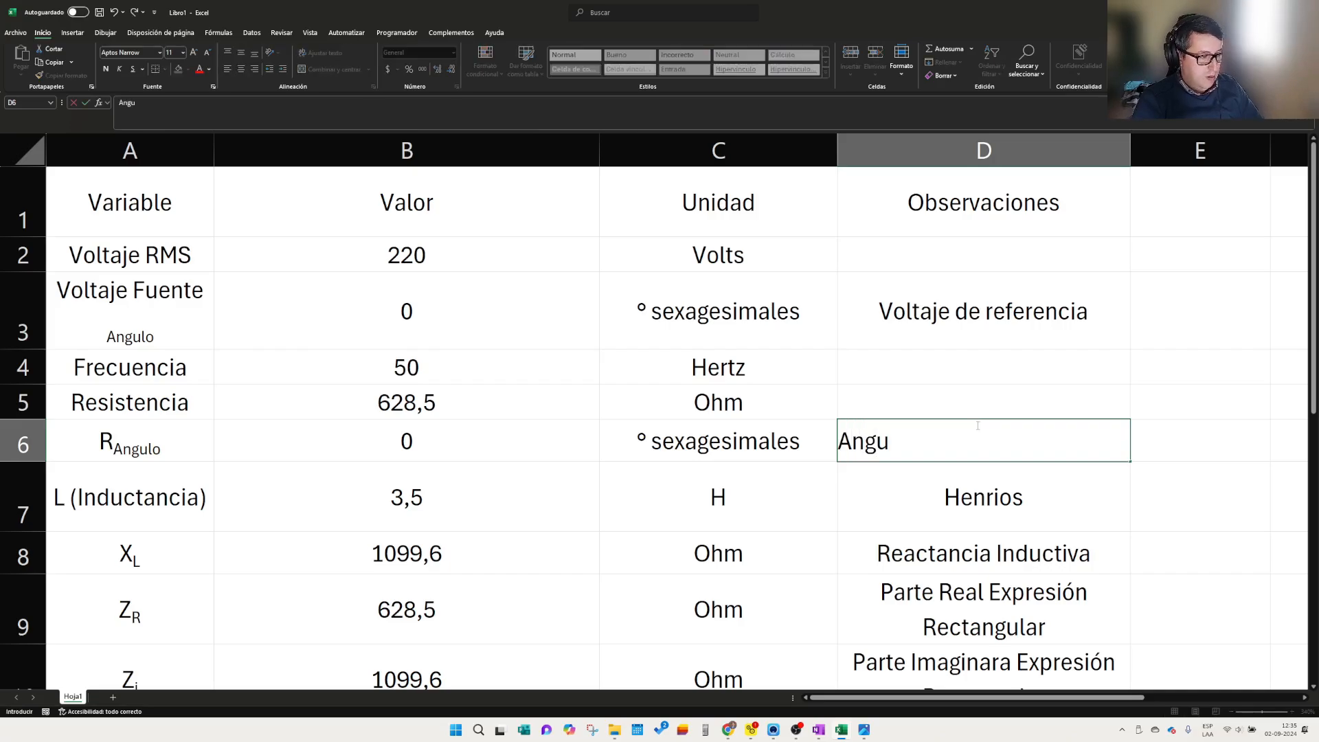
{"action": "type", "text": "lo de la resistem"}
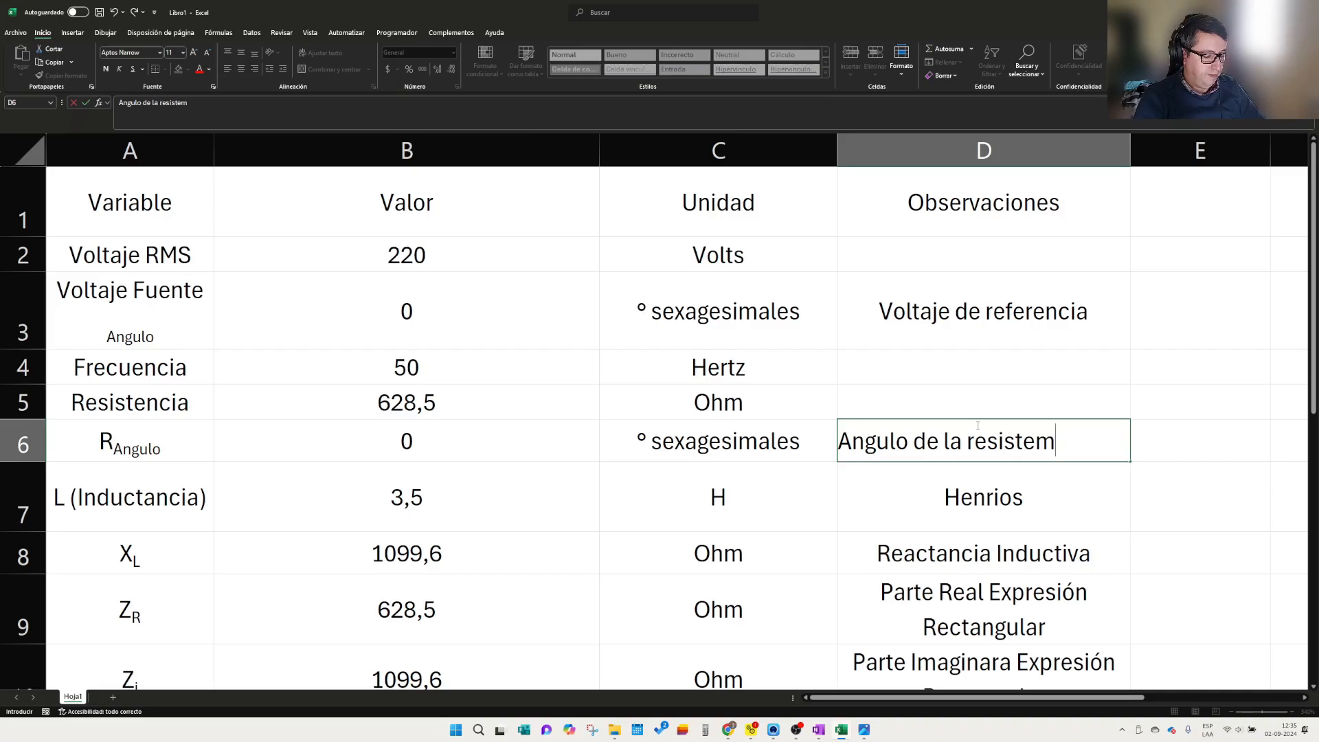
{"action": "key", "text": "BackSpace"}
{"action": "type", "text": "nc"}
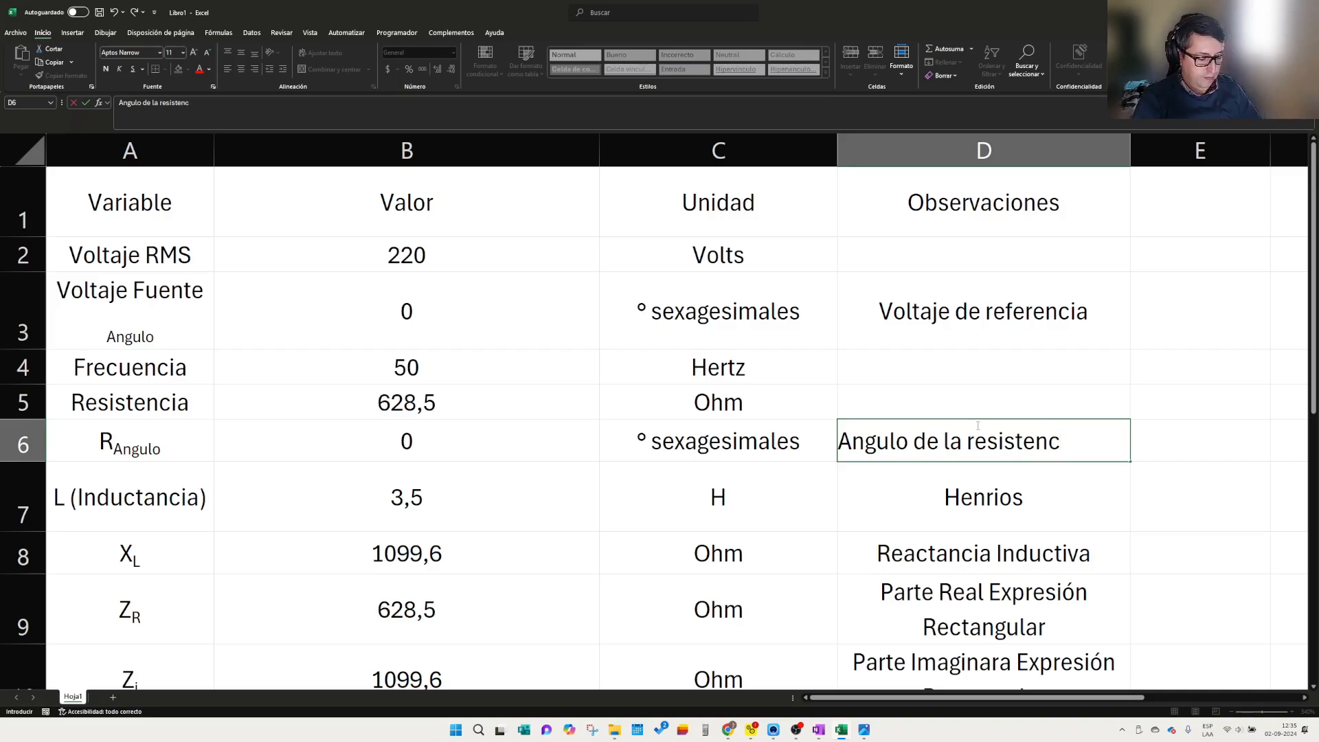
{"action": "type", "text": "ia"}
{"action": "left_click", "coordinate": [208, 487]}
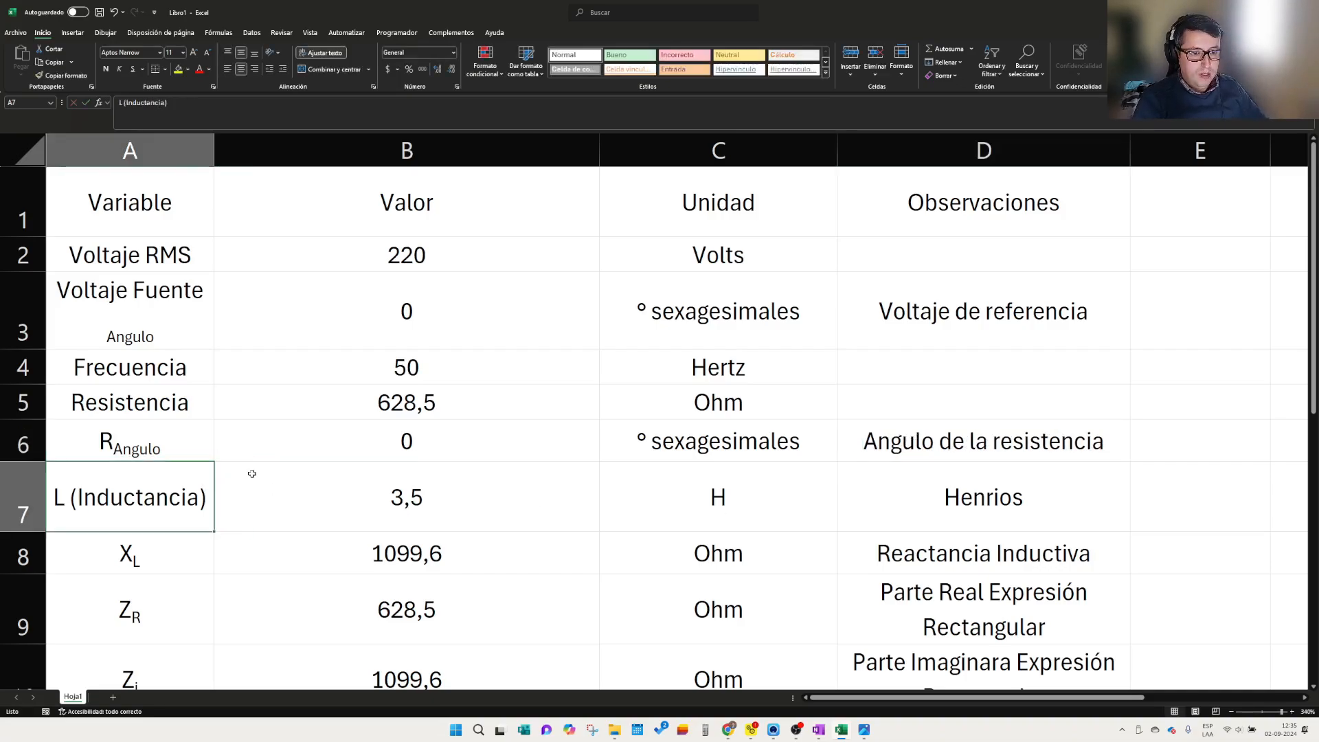
- Insert a blank row between the XL and ZR rows, keeping the existing data in place
{"action": "scroll", "coordinate": [252, 470], "scroll_direction": "down", "scroll_amount": 1}
{"action": "scroll", "coordinate": [133, 489], "scroll_direction": "down", "scroll_amount": 1}
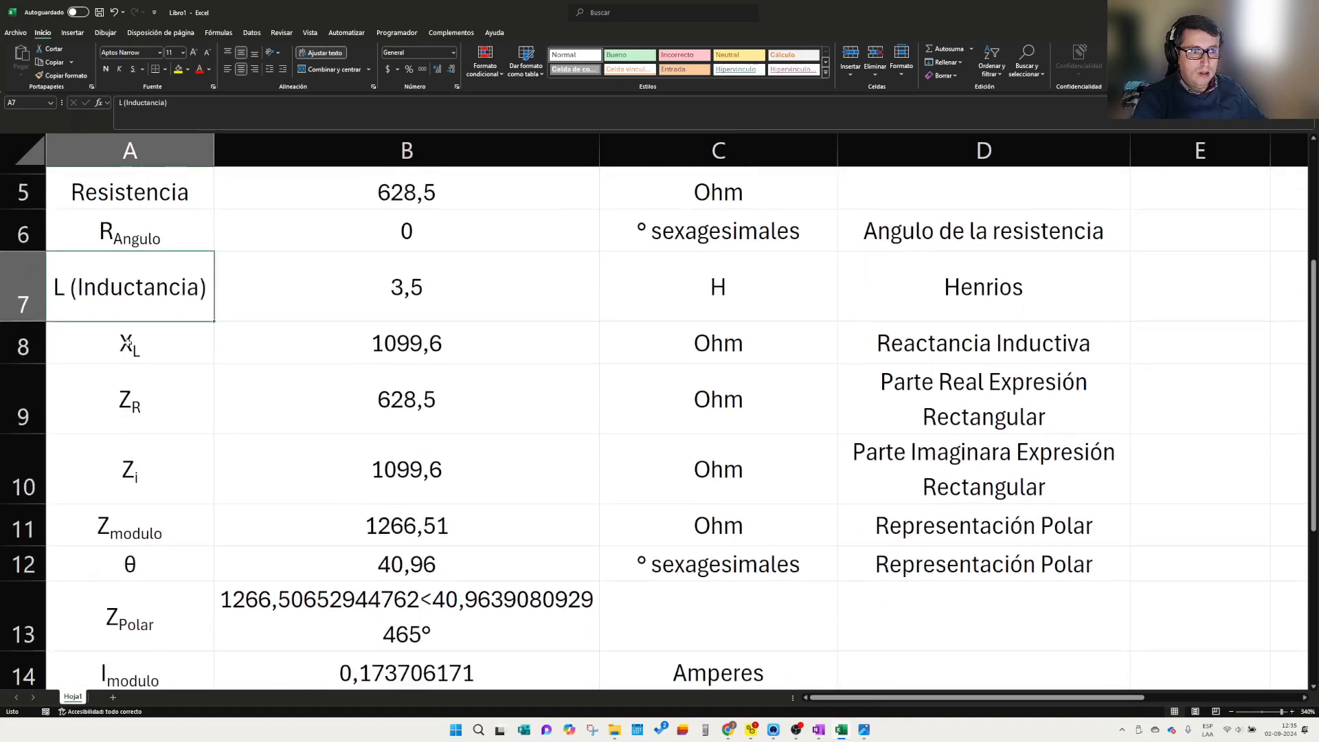
{"action": "left_click", "coordinate": [137, 344]}
{"action": "right_click", "coordinate": [23, 406]}
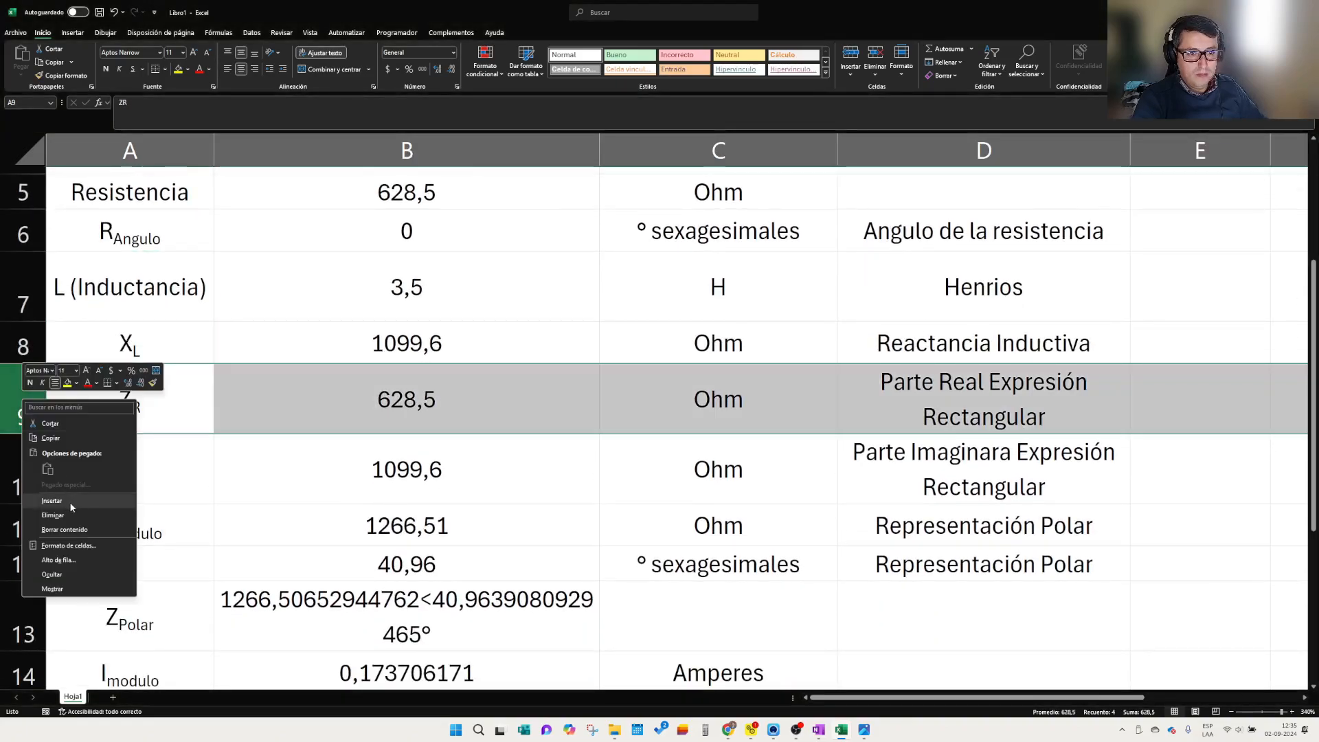
{"action": "left_click", "coordinate": [69, 502]}
{"action": "left_click_drag", "start_coordinate": [148, 401], "coordinate": [152, 406]}
{"action": "left_click", "coordinate": [691, 393]}
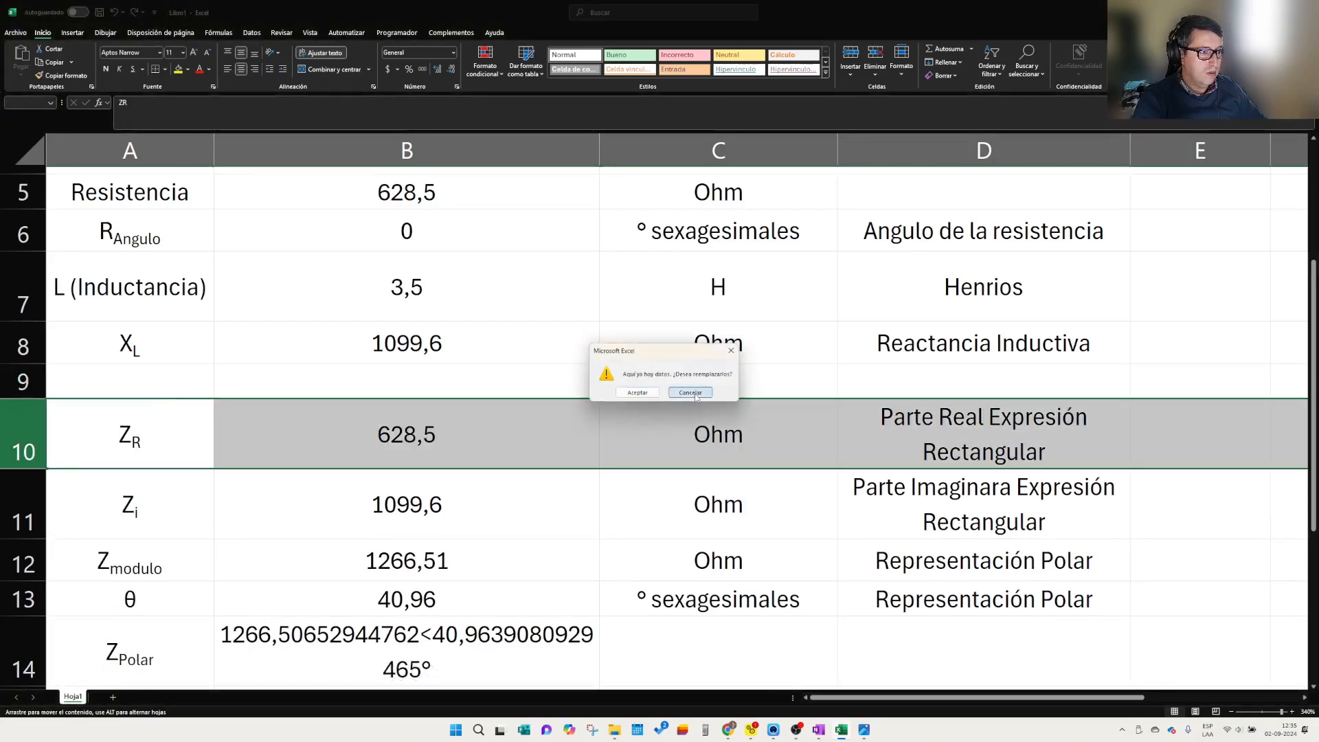
- Enter the label XL in cell A9 with the "L" formatted as subscript
{"action": "left_click", "coordinate": [138, 385]}
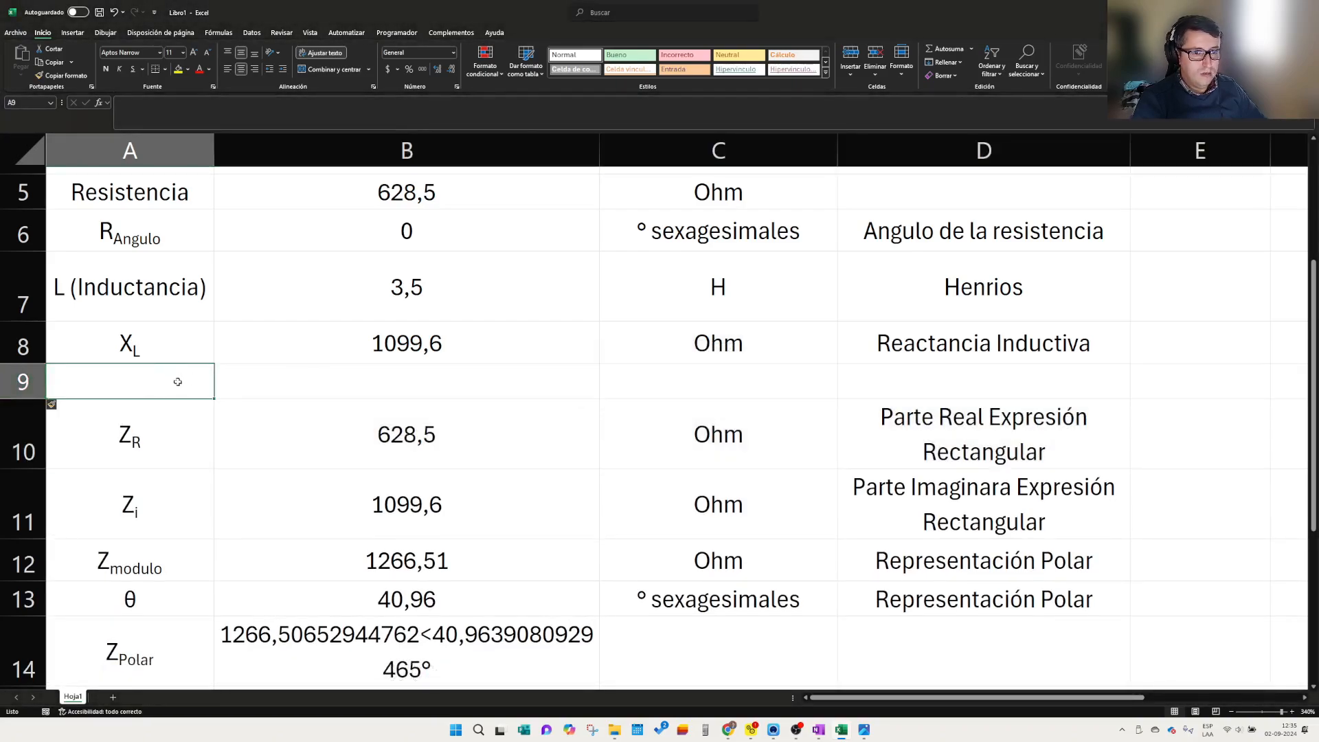
{"action": "scroll", "coordinate": [182, 376], "scroll_direction": "up", "scroll_amount": 1}
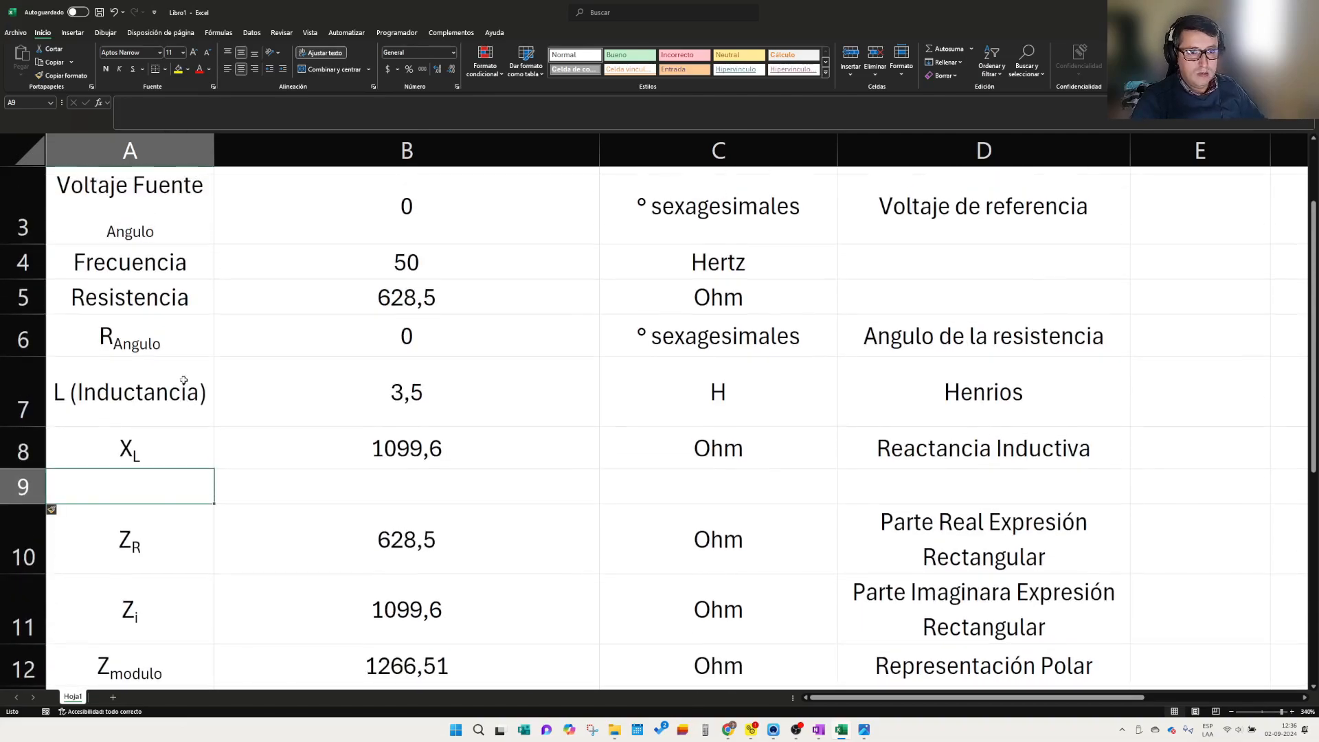
{"action": "scroll", "coordinate": [158, 385], "scroll_direction": "down", "scroll_amount": 2}
{"action": "scroll", "coordinate": [154, 303], "scroll_direction": "up", "scroll_amount": 1}
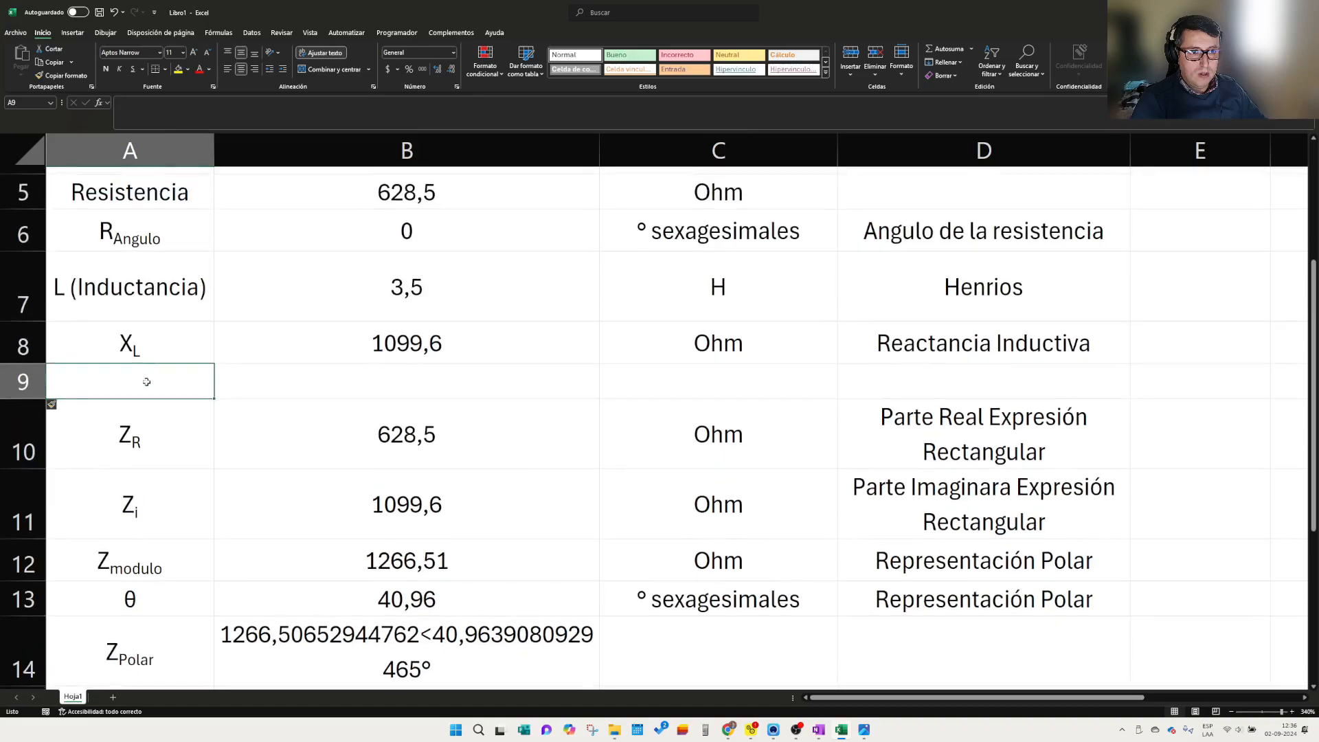
{"action": "type", "text": "XL"}
{"action": "key", "text": "BackSpace"}
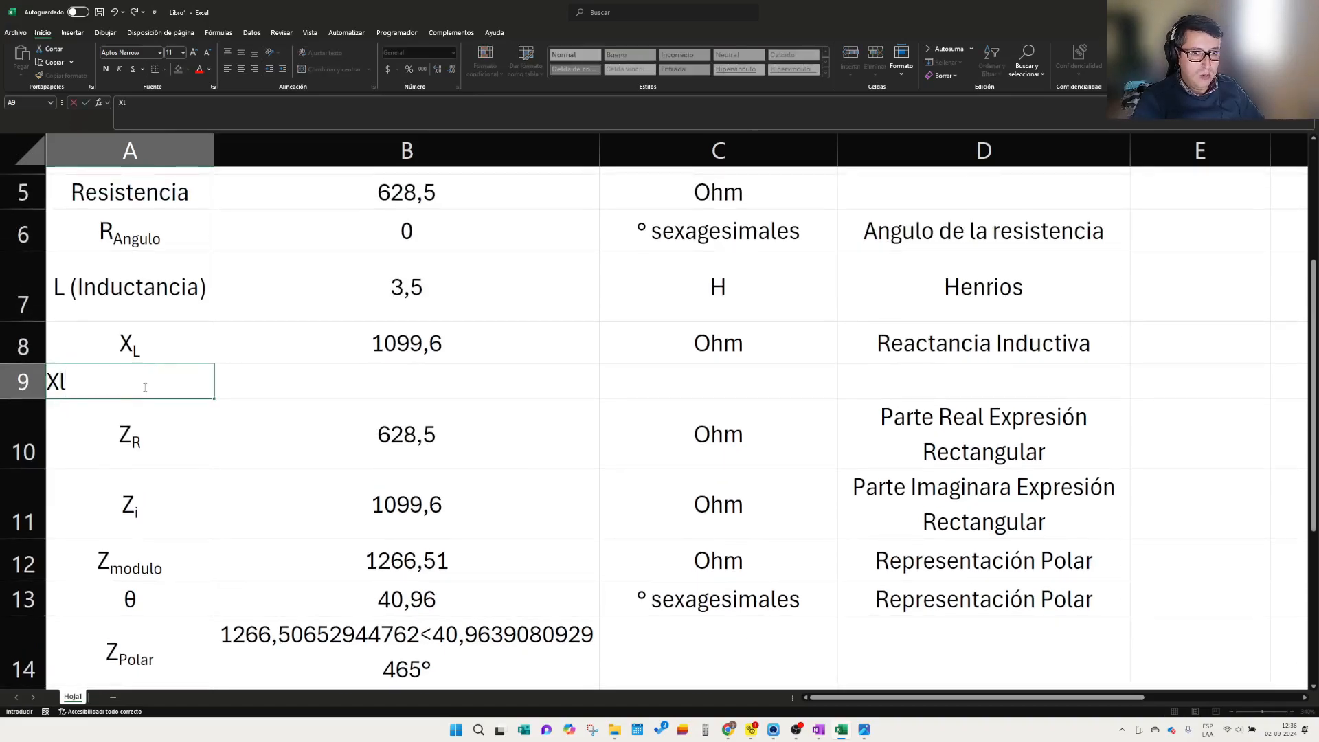
{"action": "type", "text": "L"}
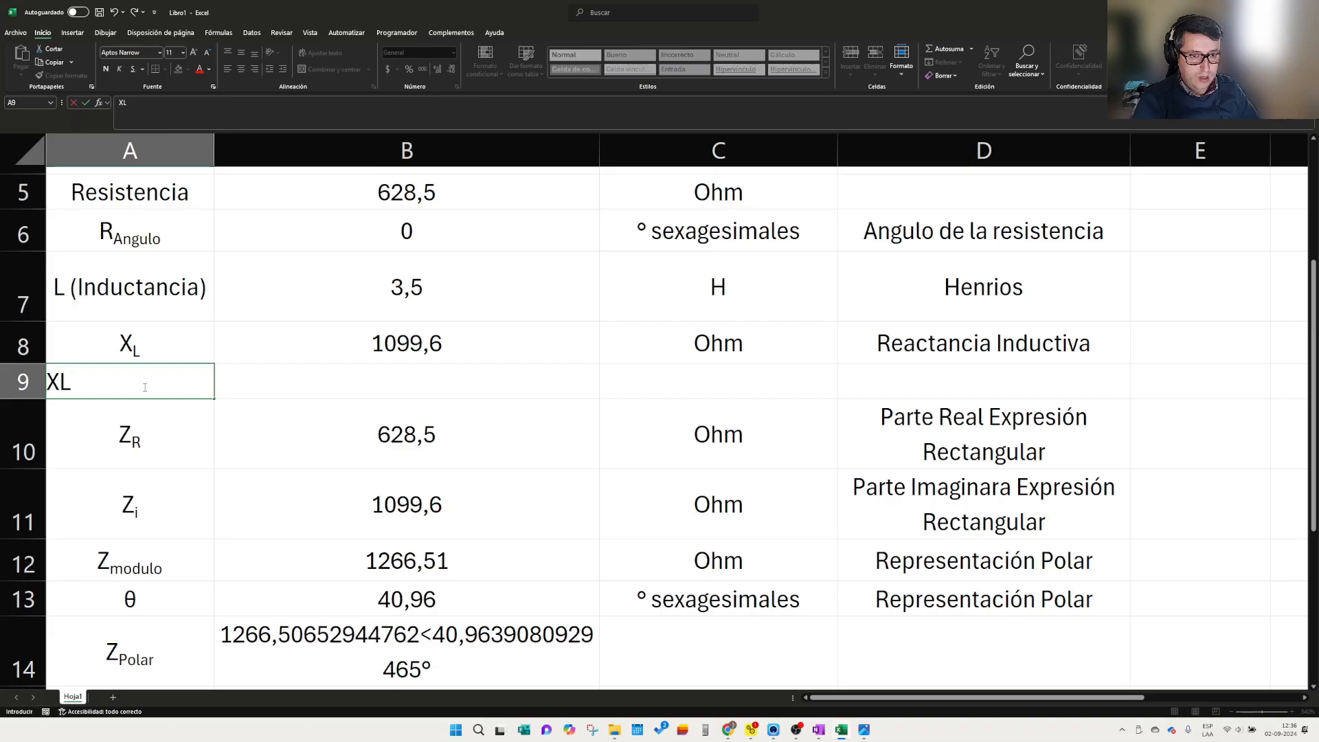
{"action": "key", "text": "ctrl+Return"}
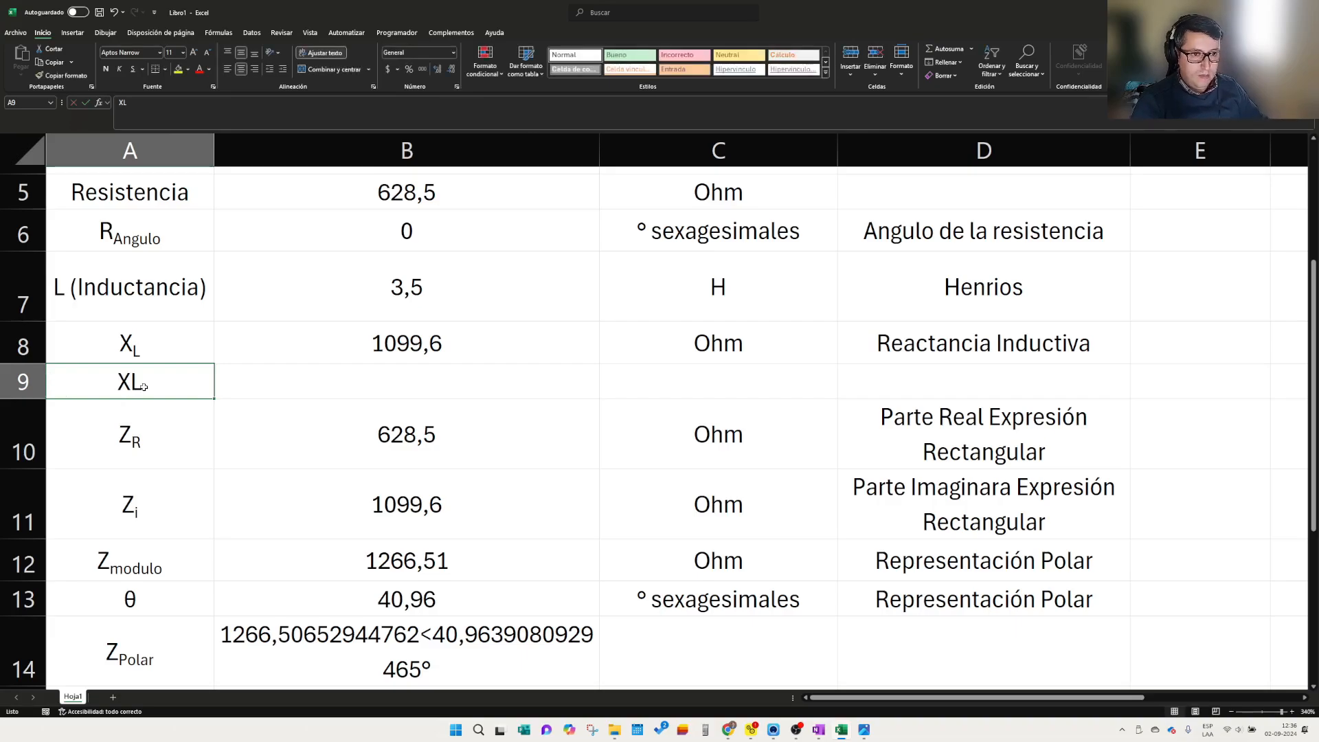
{"action": "key", "text": "F2"}
{"action": "key", "text": "shift+Left"}
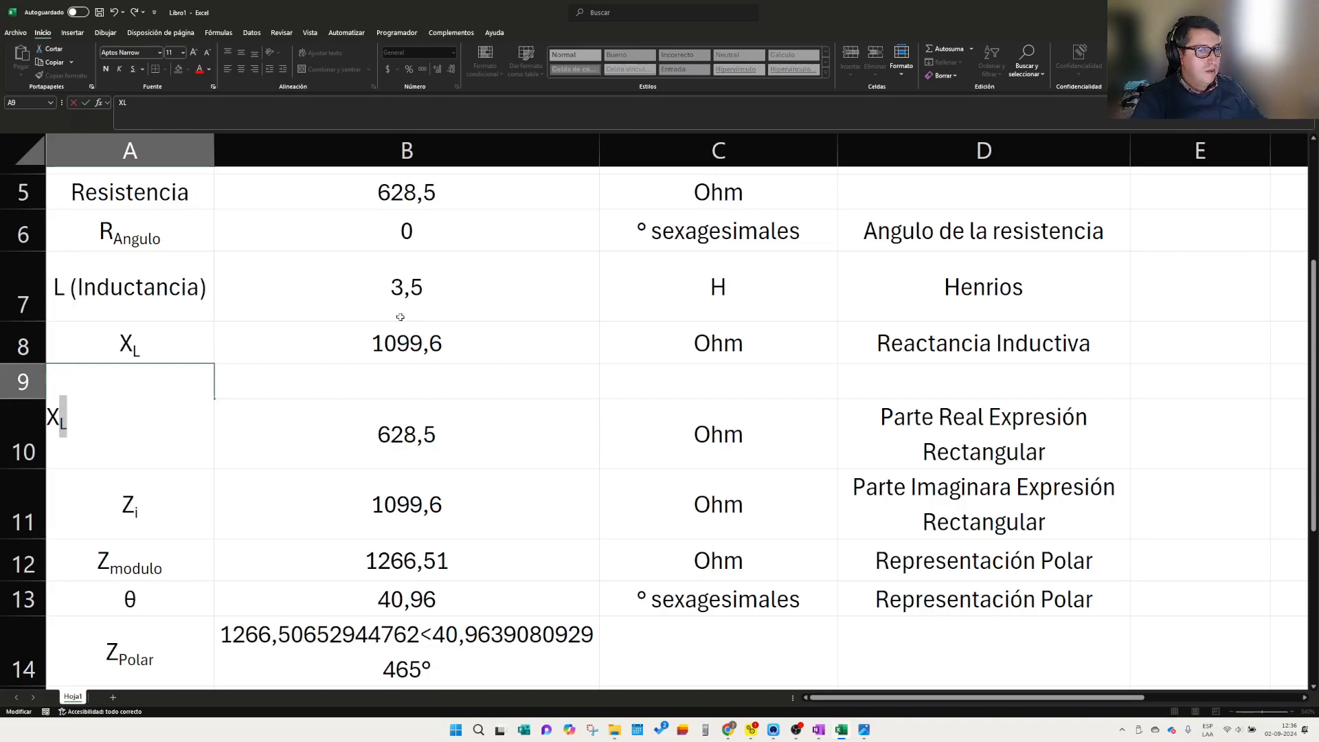
{"action": "left_click", "coordinate": [341, 382]}
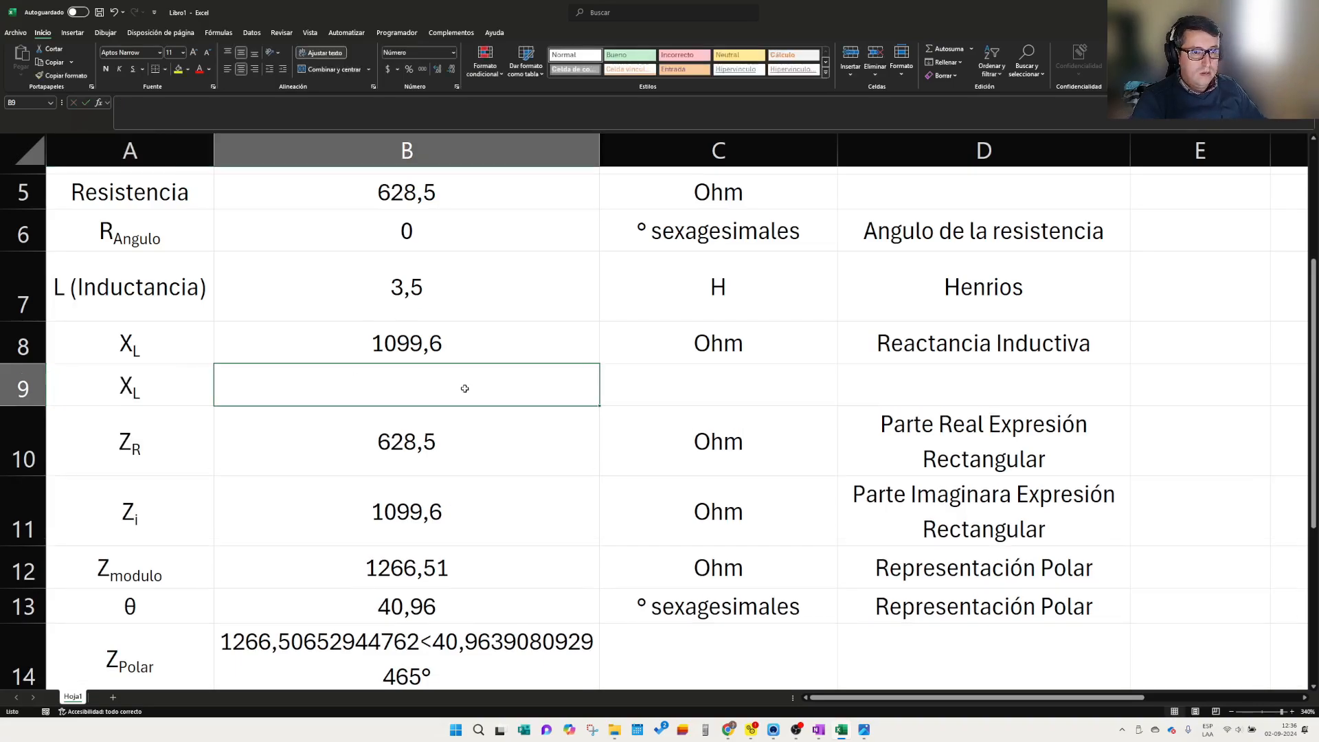
- Enter 90 as the angle value in B9 and copy the unit "° sexagesimales" from C6 into C9
{"action": "type", "text": "90"}
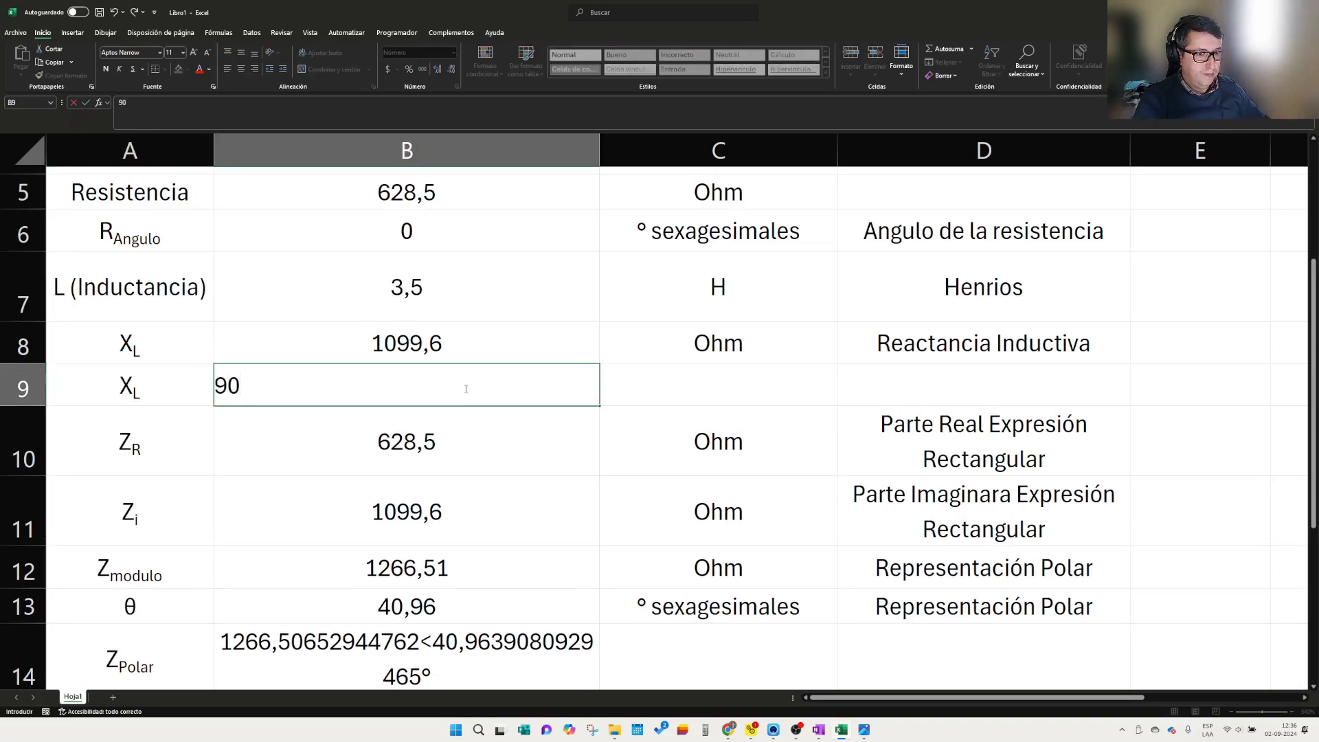
{"action": "key", "text": "ctrl+Return"}
{"action": "left_click", "coordinate": [749, 380]}
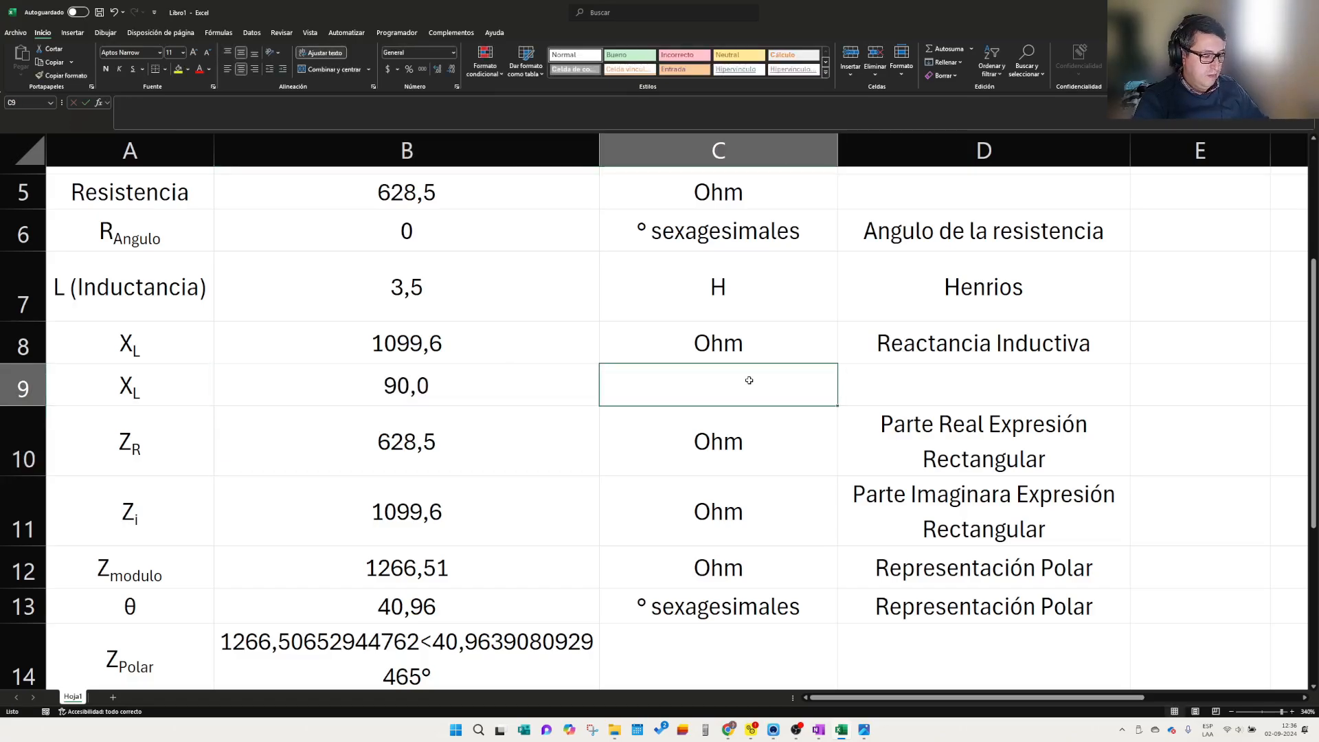
{"action": "left_click", "coordinate": [753, 246]}
{"action": "key", "text": "ctrl+c"}
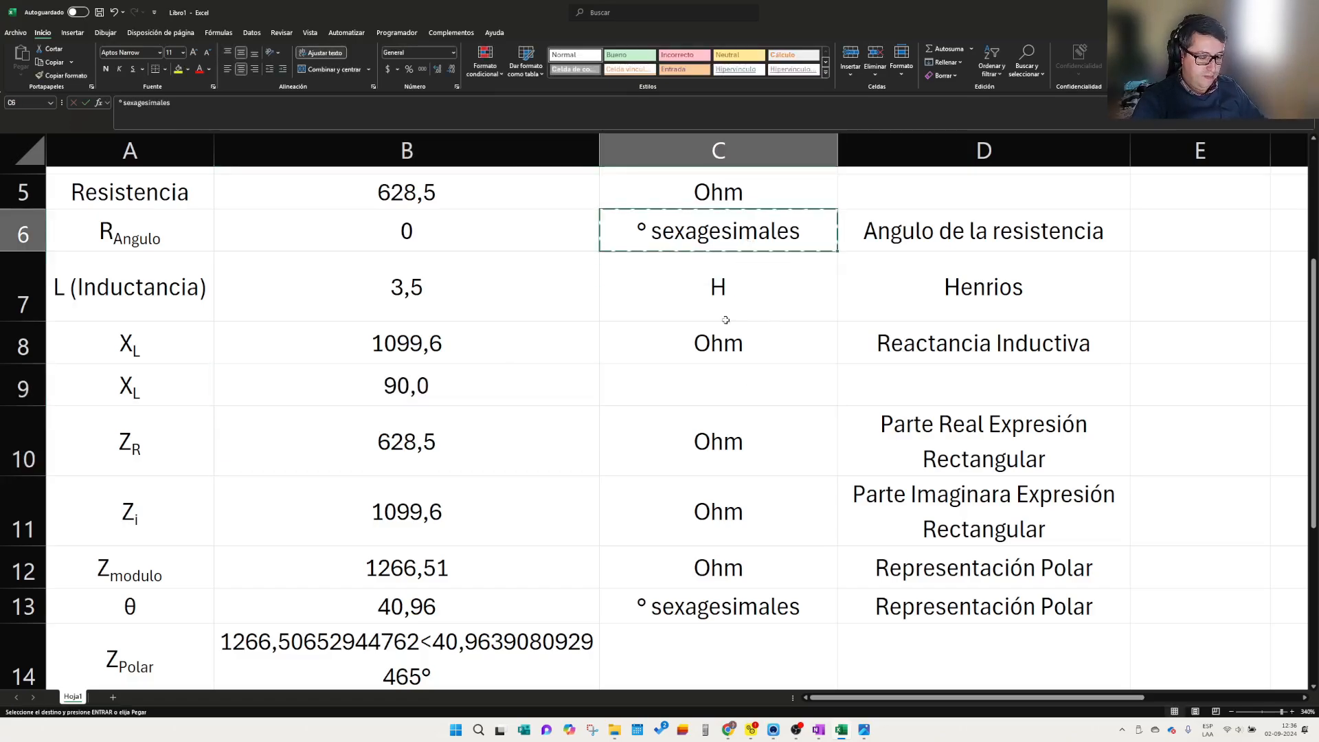
{"action": "left_click", "coordinate": [676, 380]}
{"action": "key", "text": "ctrl+v"}
- Enter the observation "Angulo de XL" in cell D9
{"action": "left_click", "coordinate": [988, 389]}
{"action": "key", "text": "Escape"}
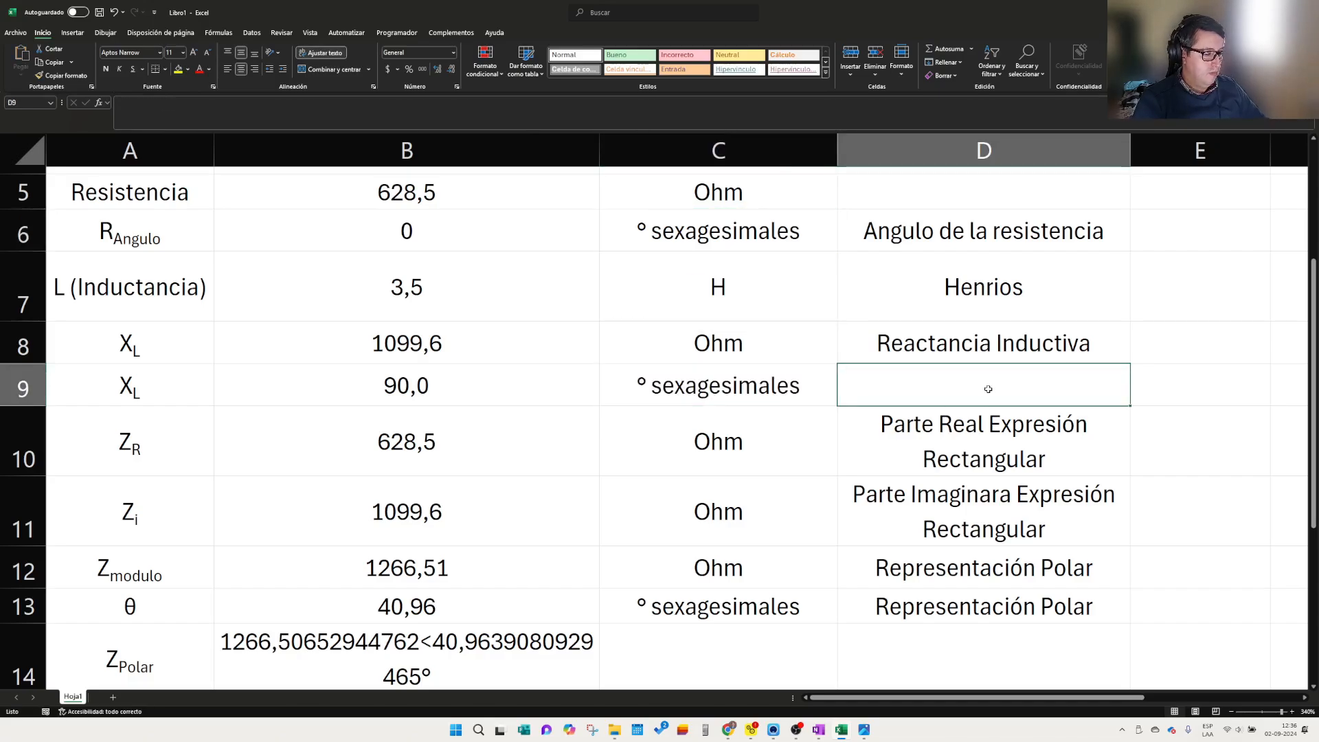
{"action": "type", "text": "Angulo de "}
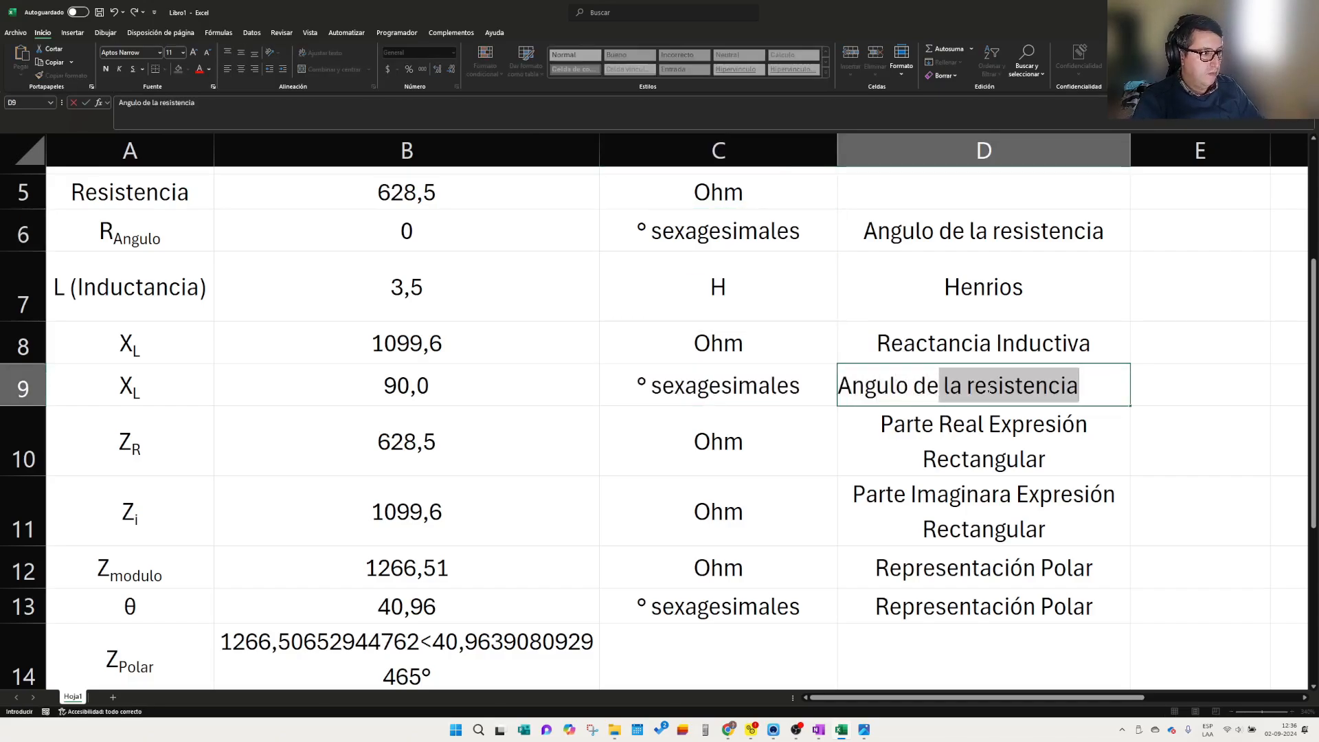
{"action": "type", "text": "X"}
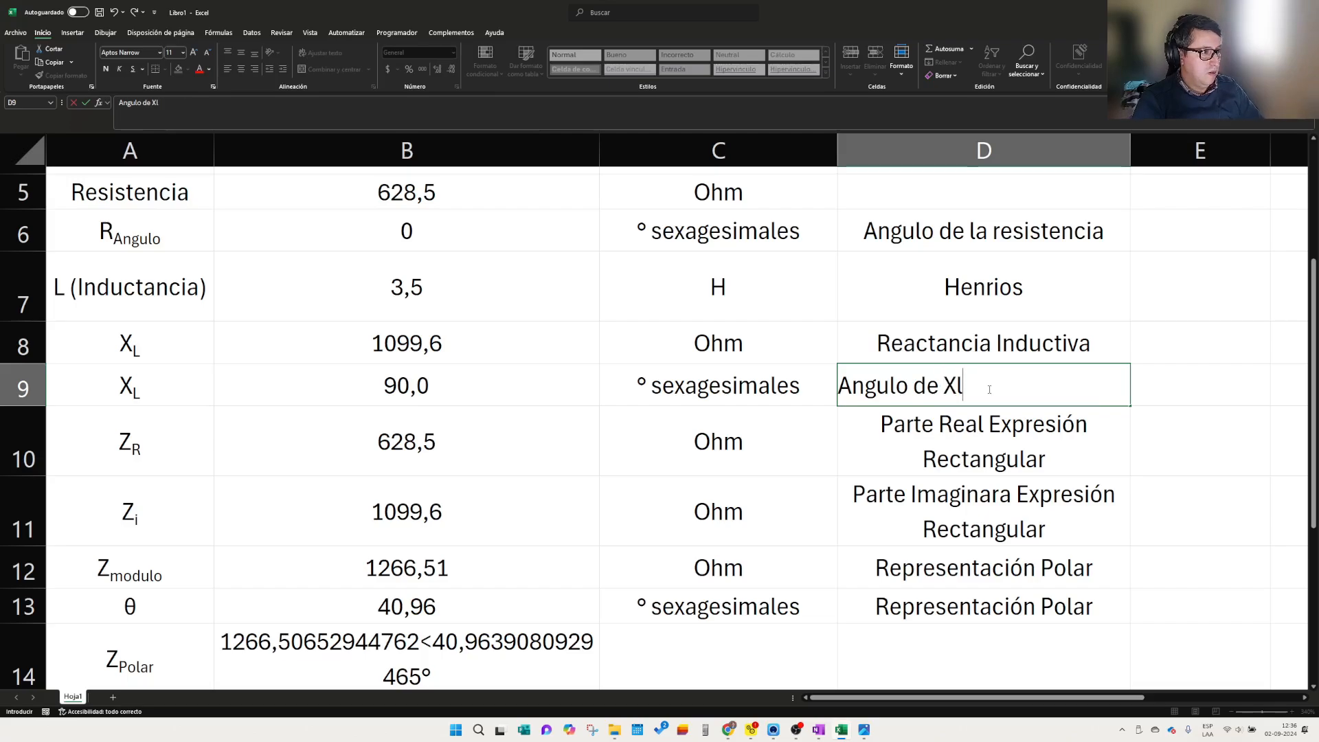
{"action": "type", "text": "l"}
{"action": "key", "text": "BackSpace"}
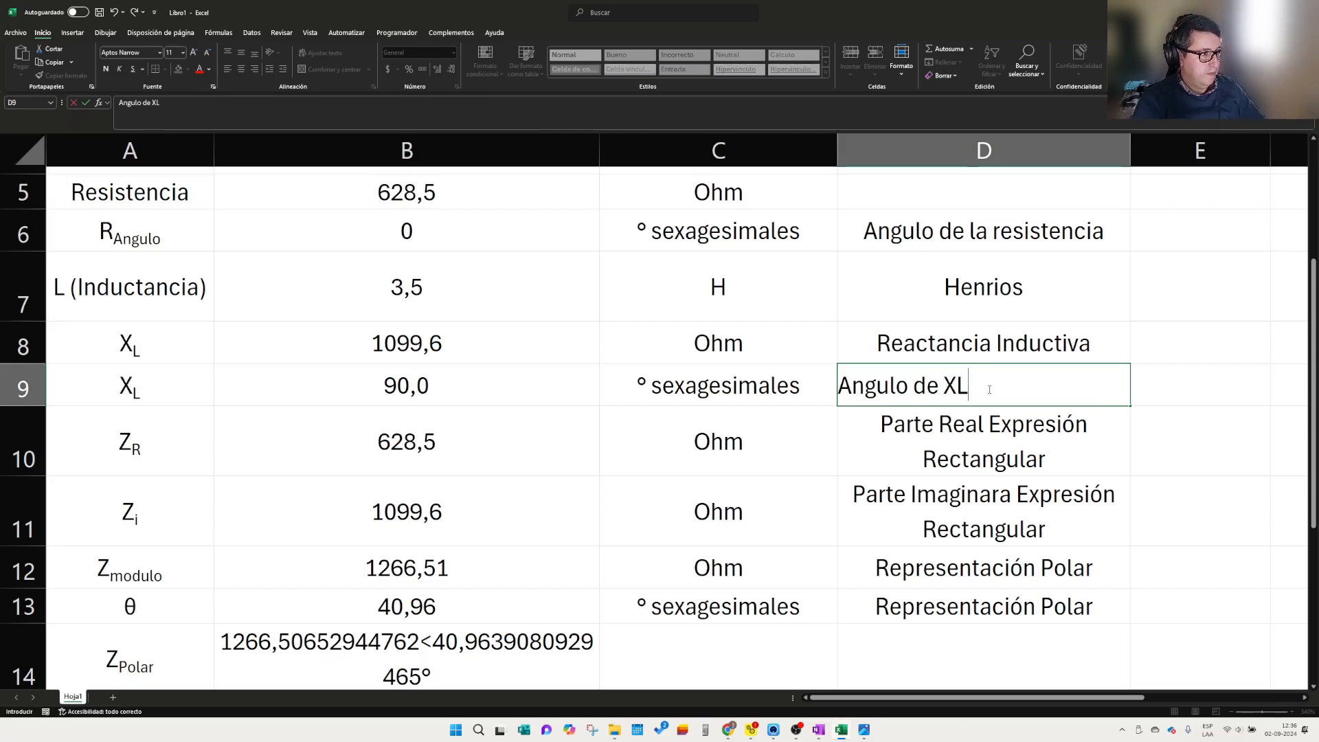
{"action": "type", "text": "L"}
{"action": "left_click", "coordinate": [1206, 371]}
{"action": "key", "text": "Left"}
{"action": "left_click", "coordinate": [177, 377]}
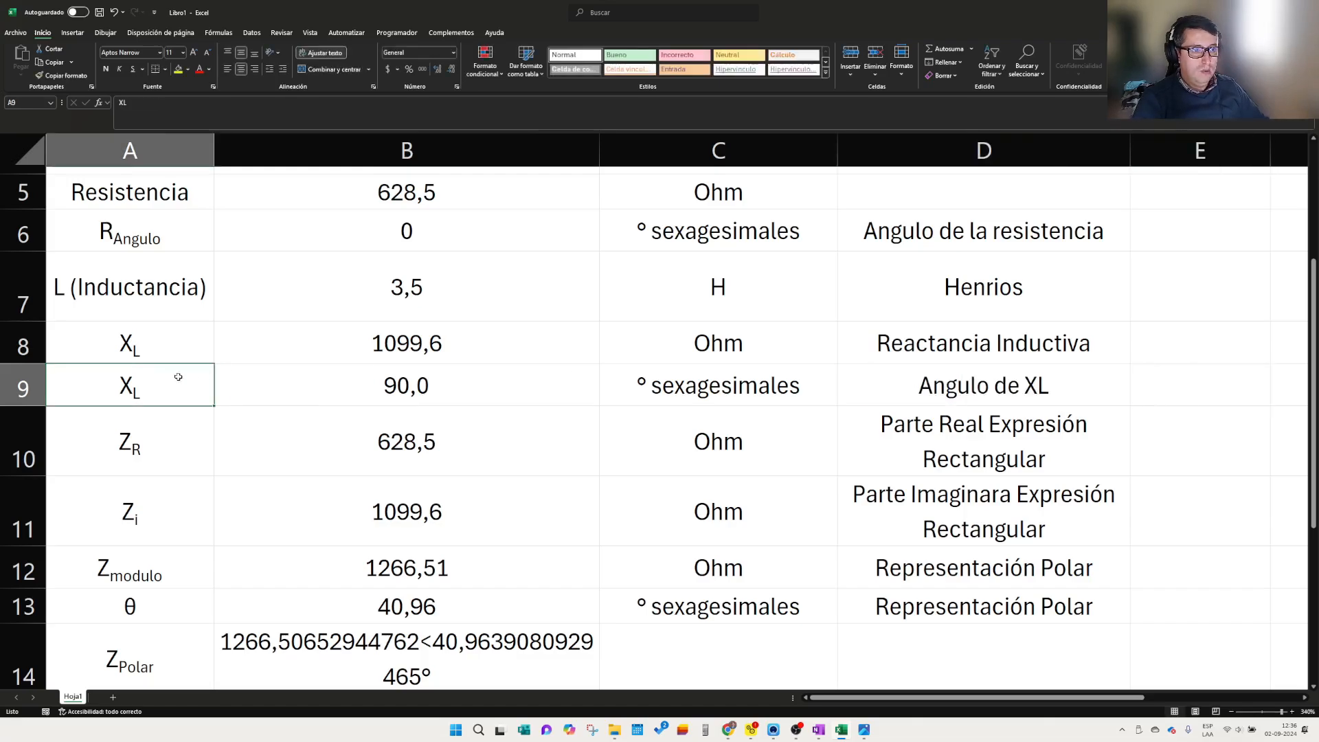
{"action": "left_click", "coordinate": [416, 386]}
{"action": "left_click", "coordinate": [191, 376]}
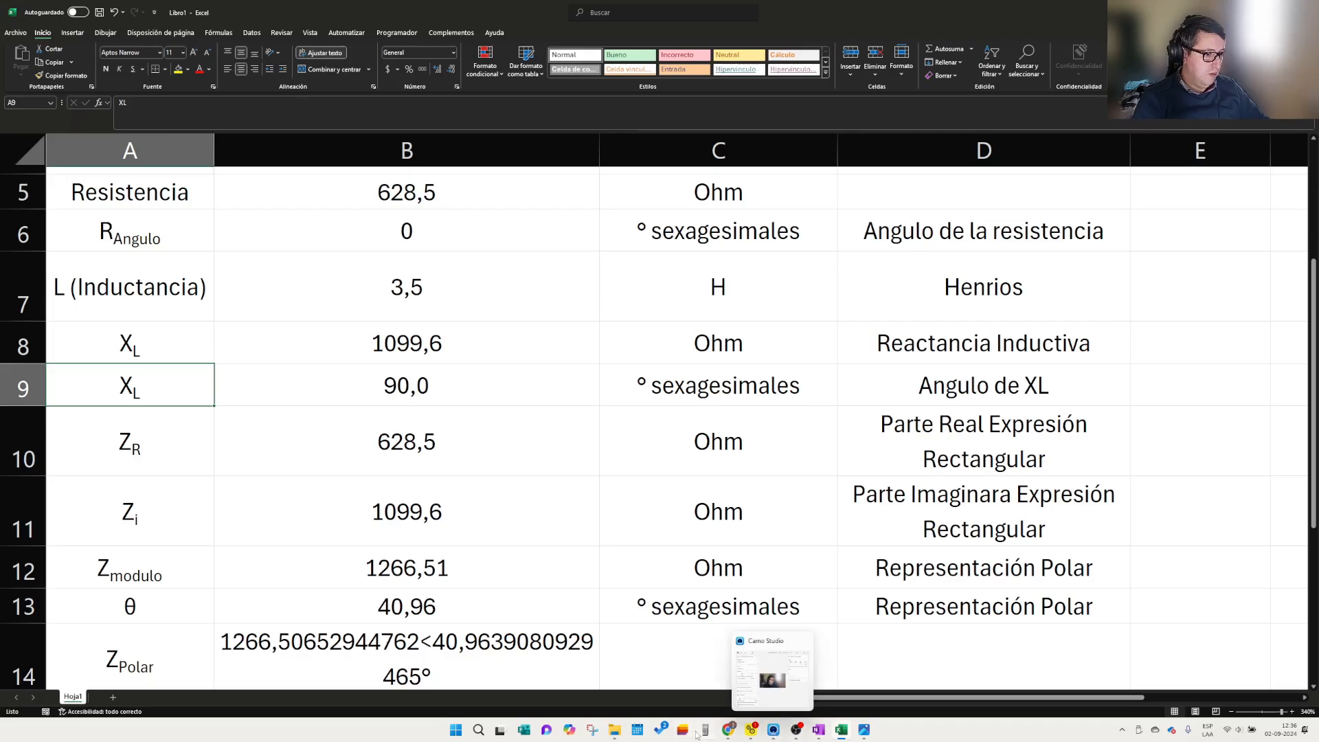
- Open the HP 50g calculator emulator, clear its calculation history and place its window over column C
{"action": "left_click", "coordinate": [706, 735]}
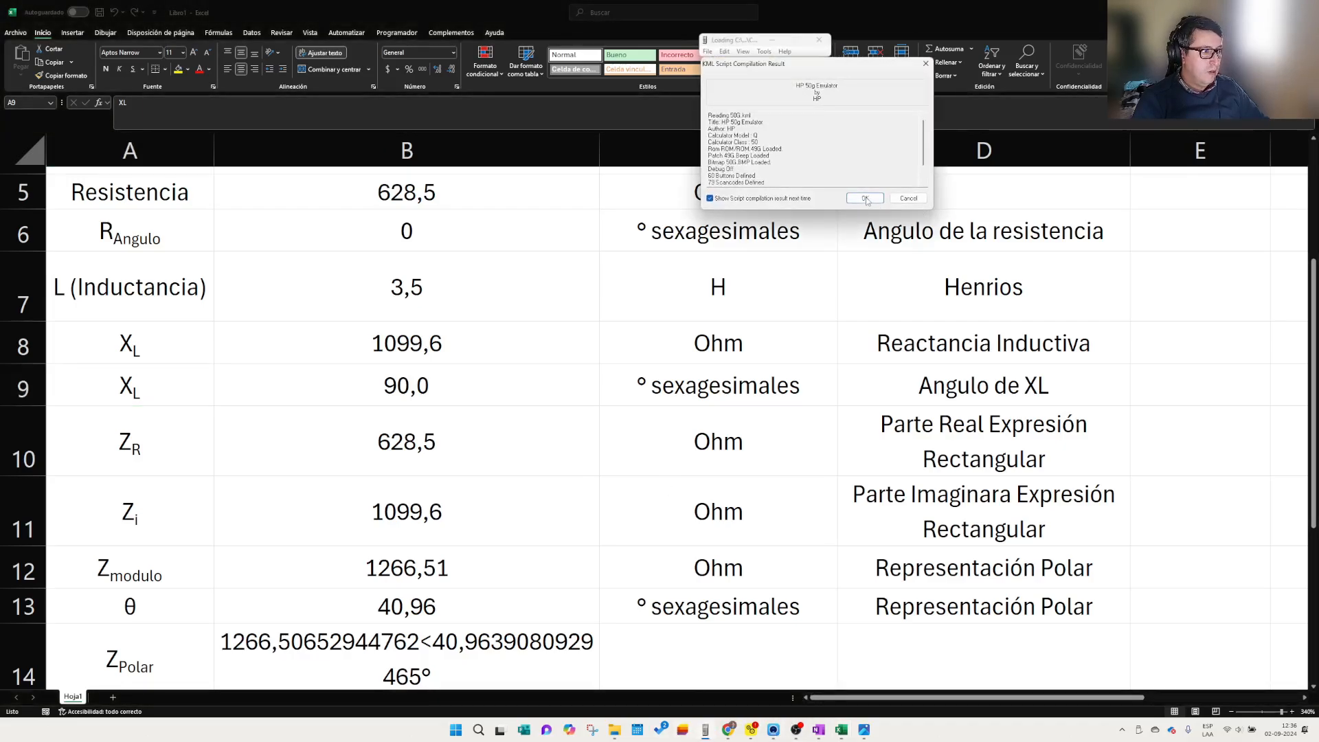
{"action": "left_click", "coordinate": [865, 199]}
{"action": "left_click", "coordinate": [720, 369]}
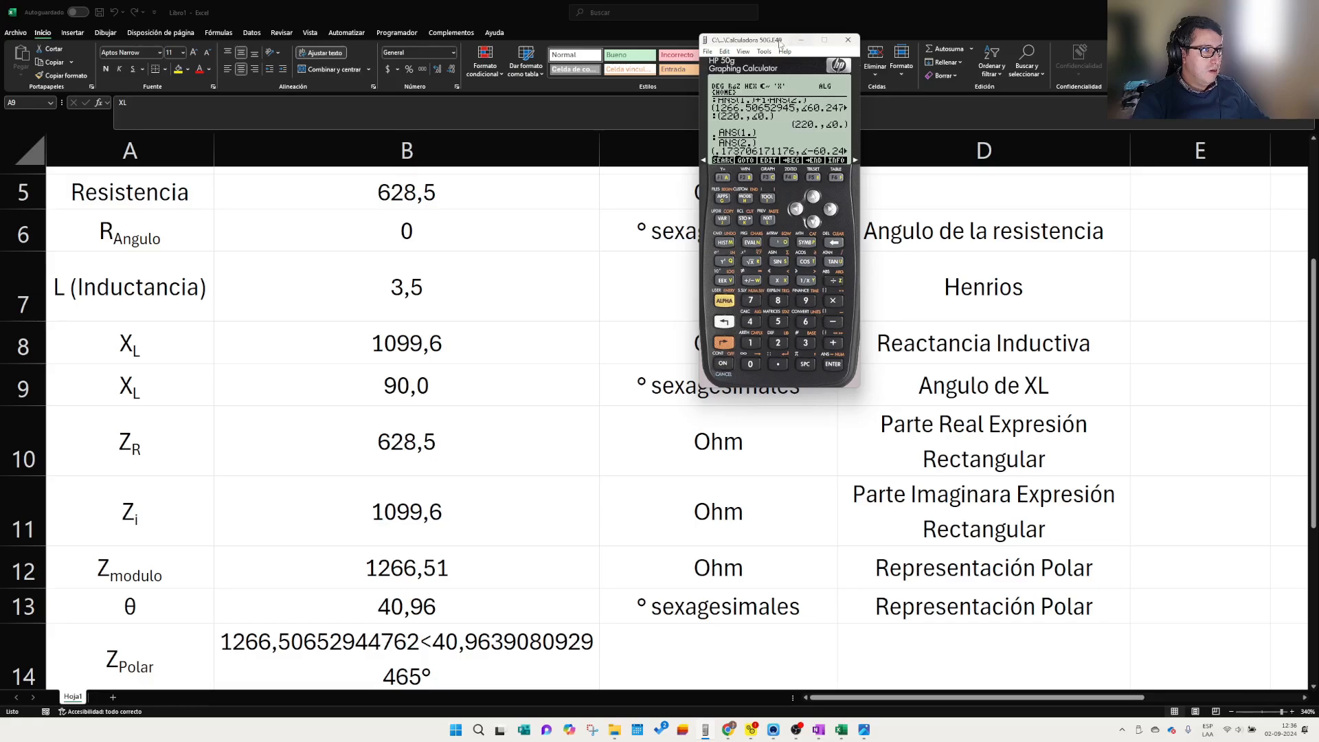
{"action": "left_click_drag", "start_coordinate": [778, 43], "coordinate": [468, 213]}
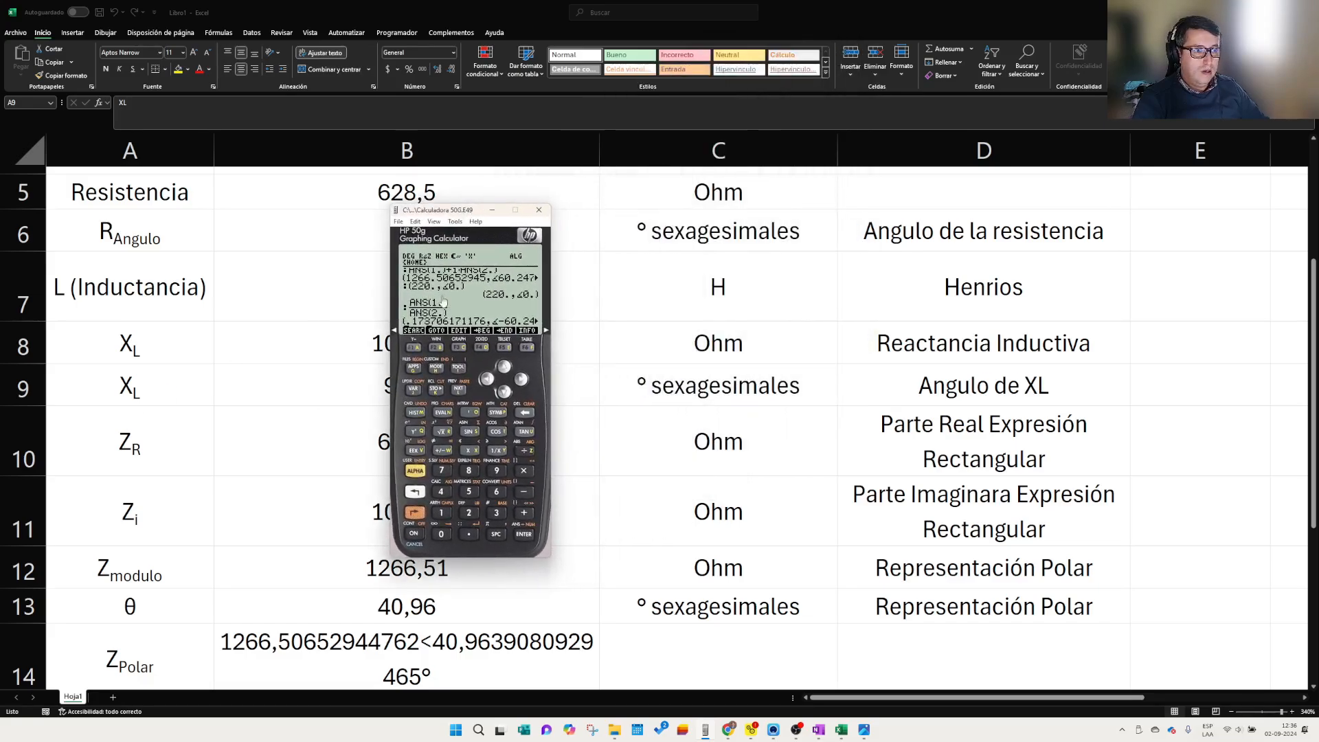
{"action": "left_click", "coordinate": [416, 513]}
{"action": "left_click", "coordinate": [526, 413]}
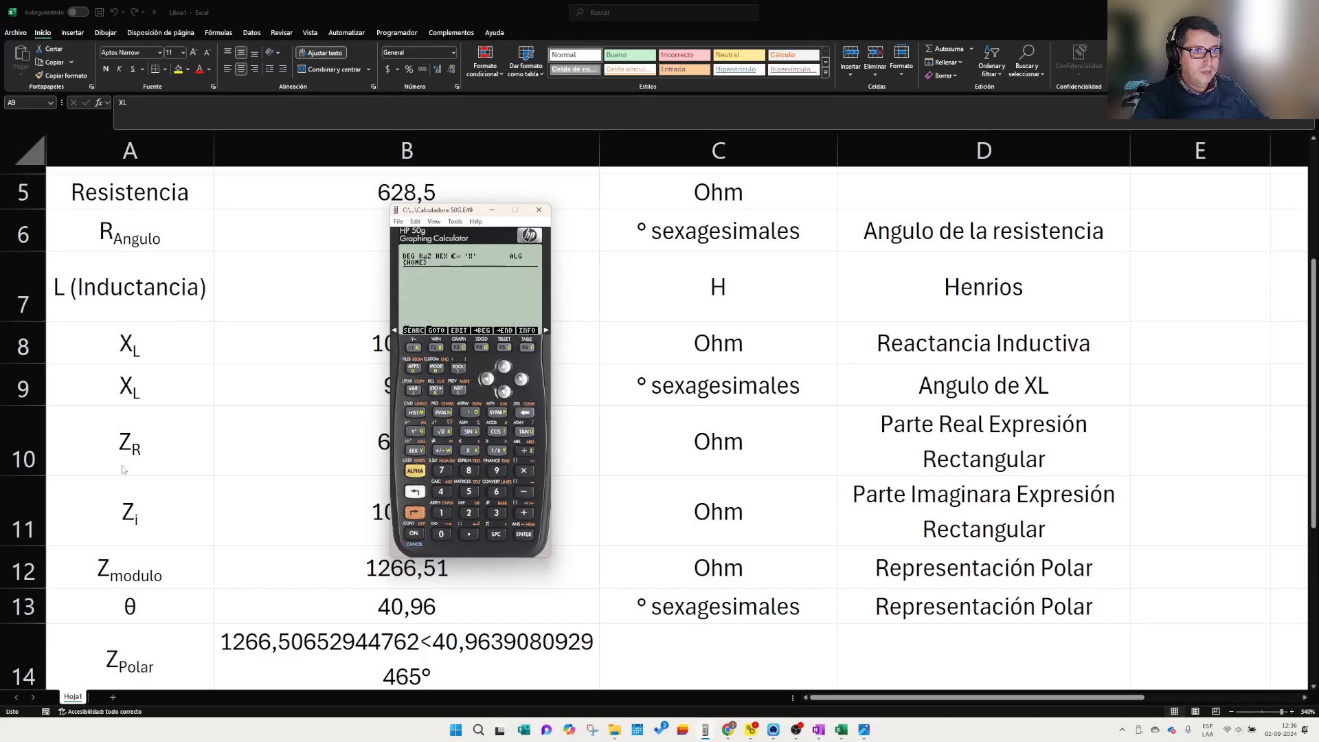
{"action": "left_click_drag", "start_coordinate": [462, 213], "coordinate": [709, 218]}
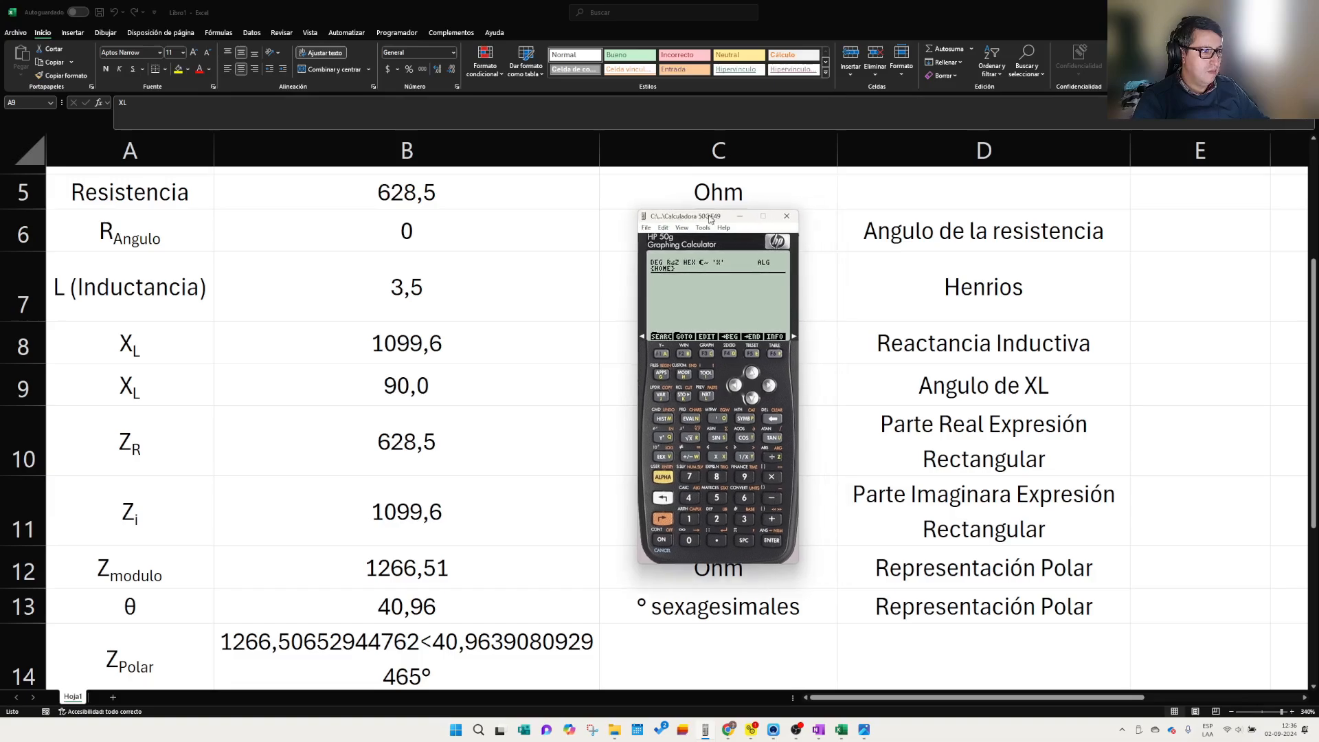
- Evaluate the complex expression 0+1099.6*i on the calculator to check the polar form of XL
{"action": "left_click", "coordinate": [685, 537]}
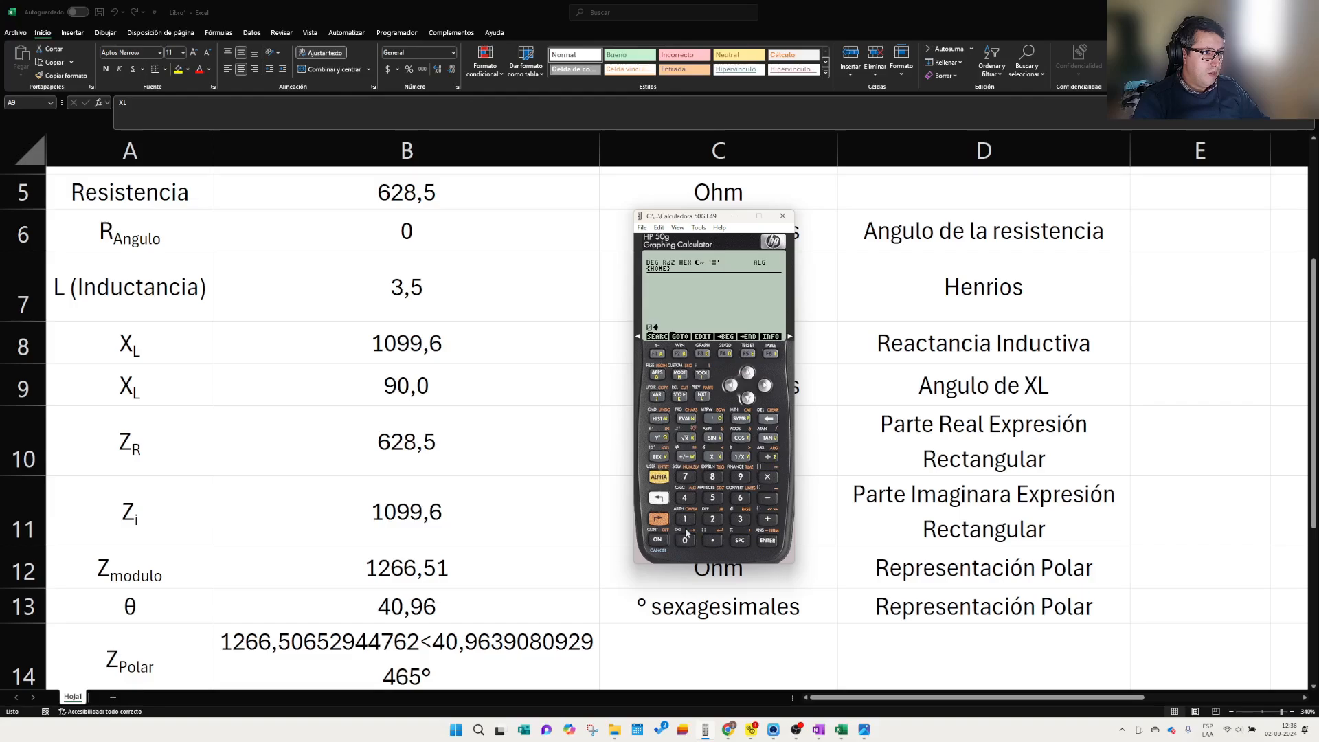
{"action": "left_click", "coordinate": [765, 523]}
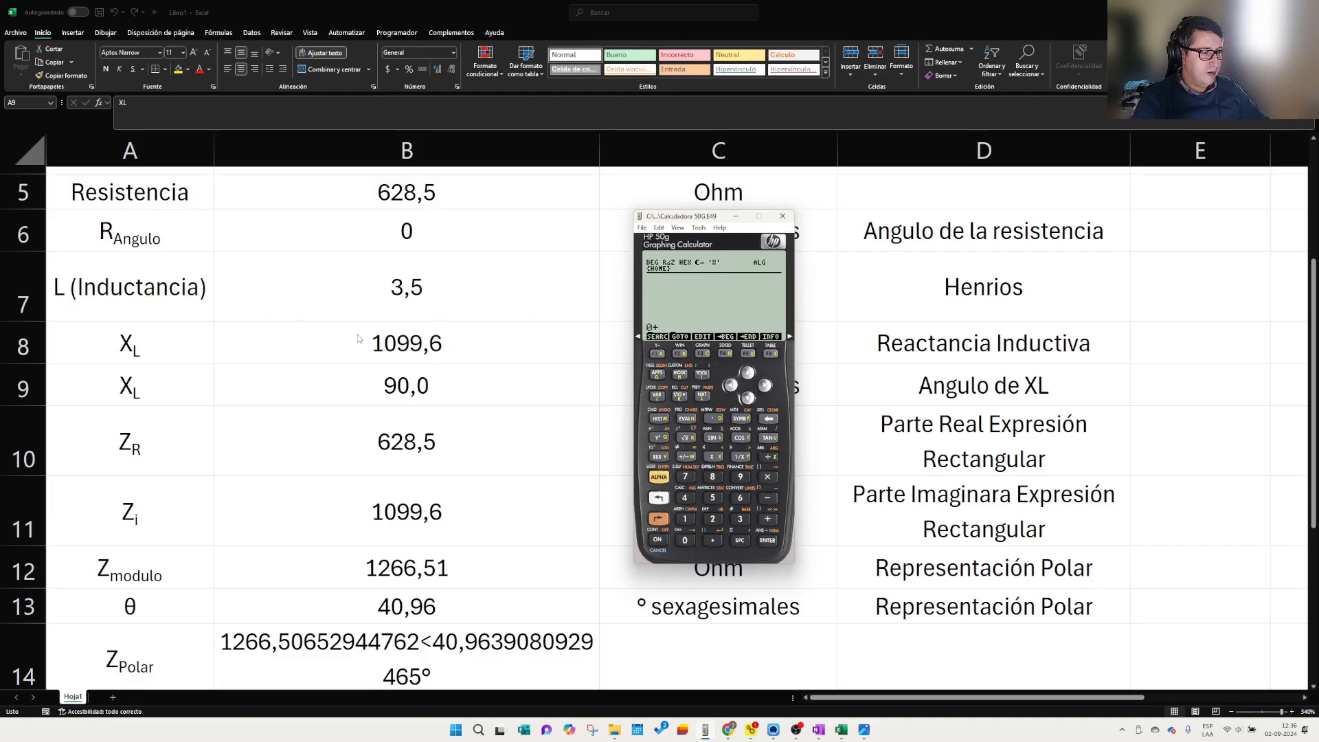
{"action": "left_click", "coordinate": [686, 520]}
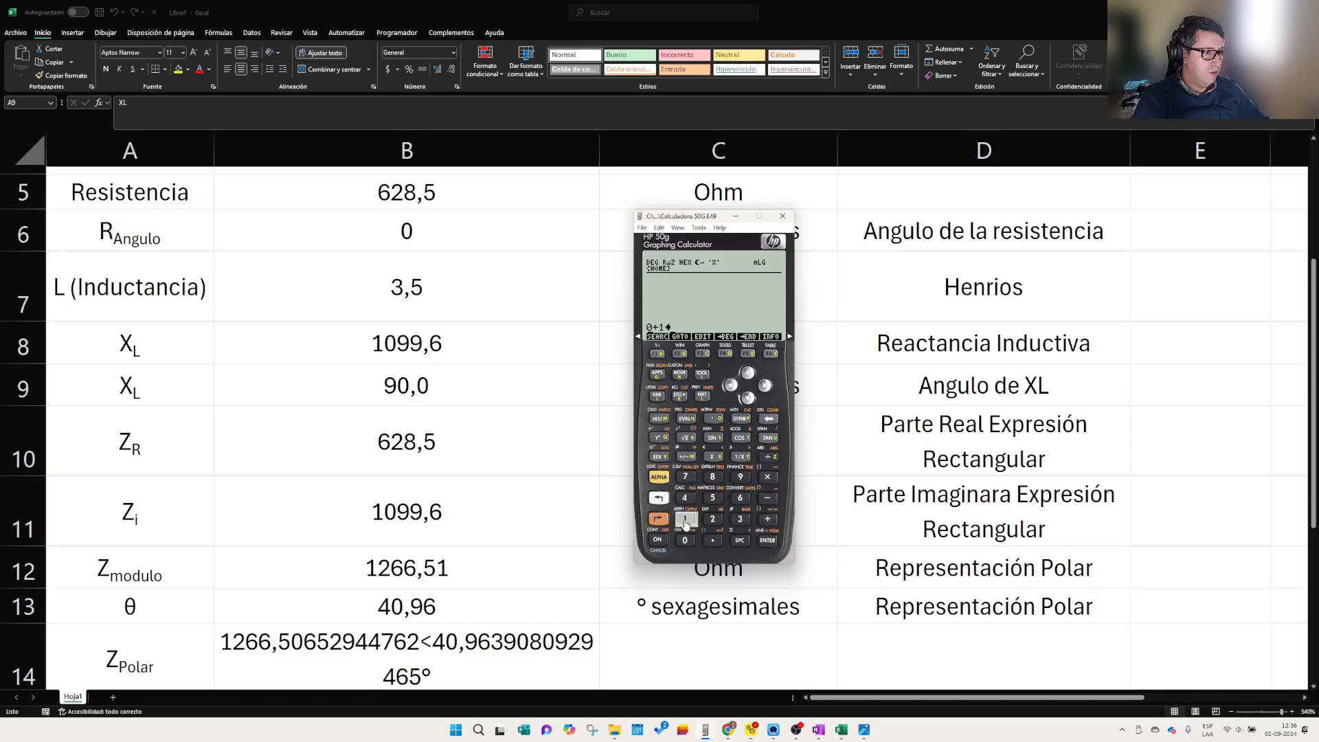
{"action": "left_click", "coordinate": [683, 543]}
{"action": "left_click", "coordinate": [740, 477]}
{"action": "left_click", "coordinate": [740, 476]}
{"action": "left_click", "coordinate": [713, 541]}
{"action": "left_click", "coordinate": [741, 498]}
{"action": "left_click", "coordinate": [768, 478]}
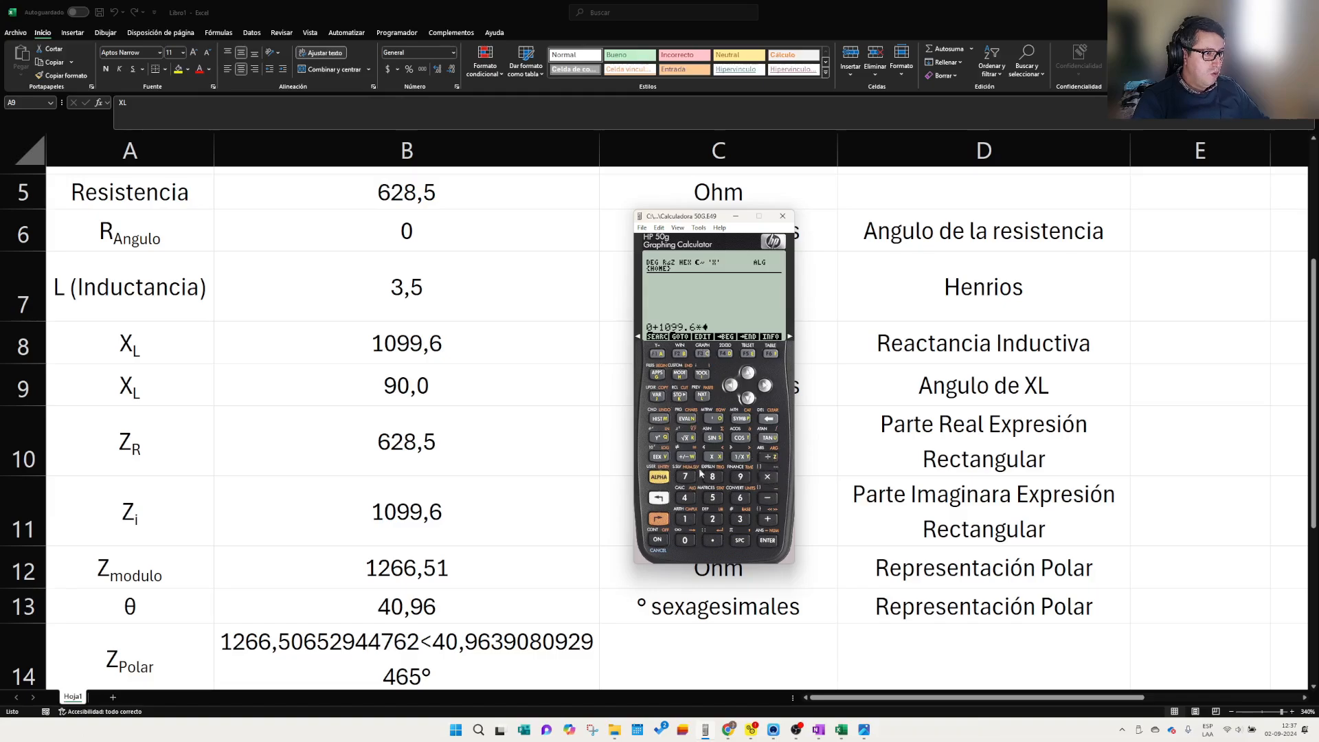
{"action": "left_click", "coordinate": [659, 498]}
{"action": "left_click", "coordinate": [701, 375]}
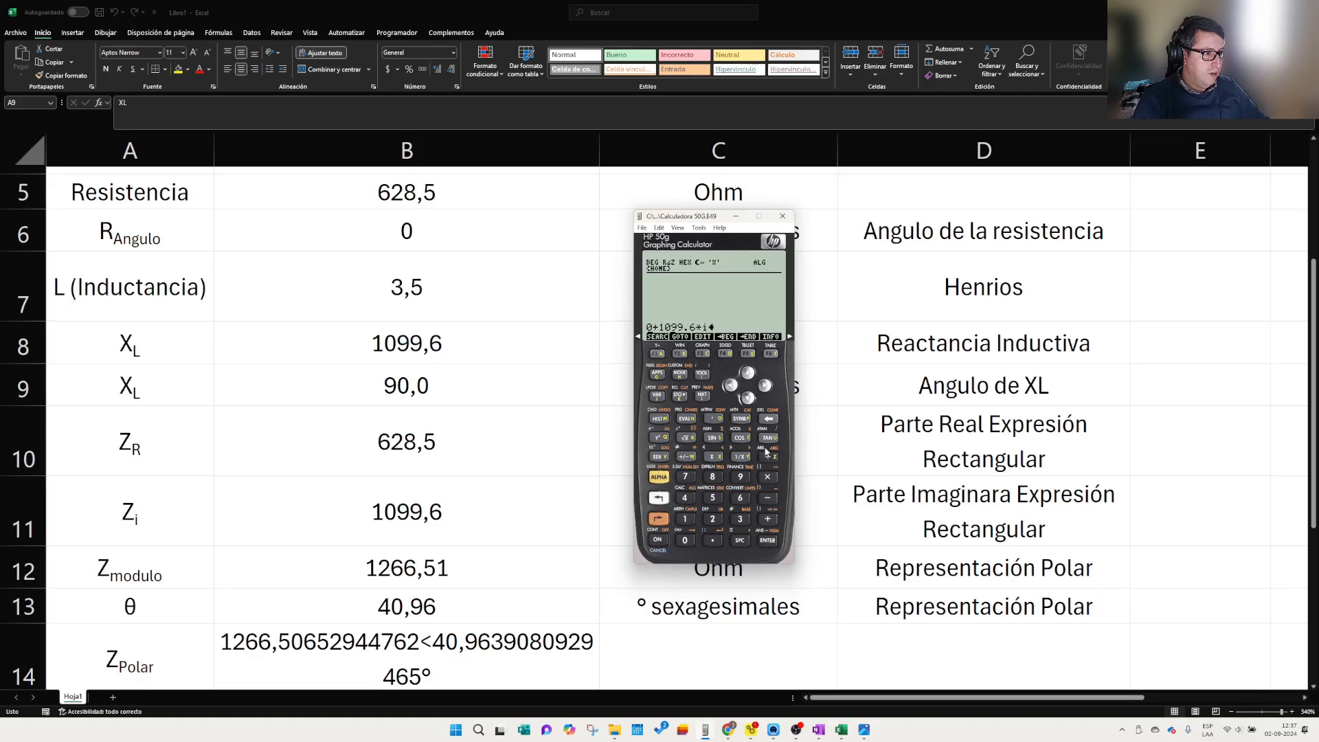
{"action": "left_click", "coordinate": [769, 541]}
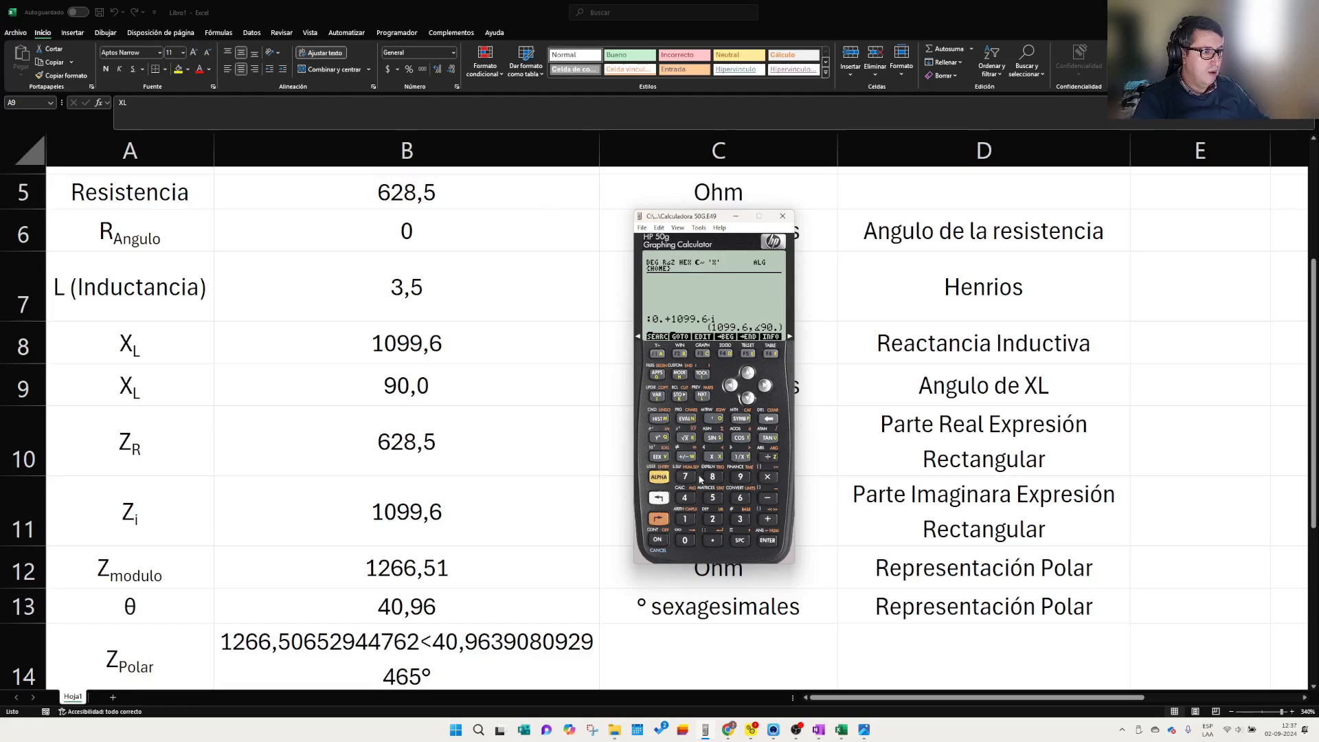
- Try to calculate the reactance angle as ATAN(1099.6/0) on the calculator
{"action": "left_click", "coordinate": [659, 499]}
{"action": "left_click", "coordinate": [769, 437]}
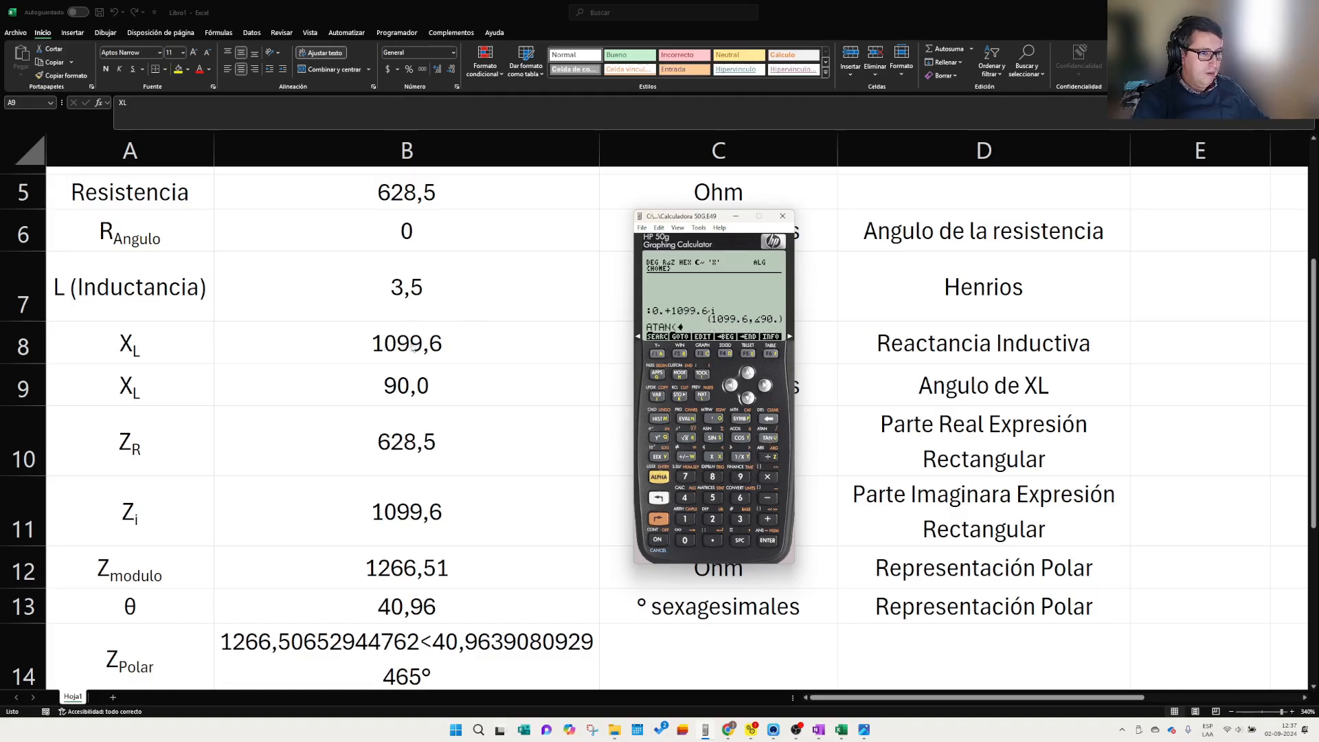
{"action": "left_click", "coordinate": [685, 519]}
{"action": "left_click", "coordinate": [685, 540]}
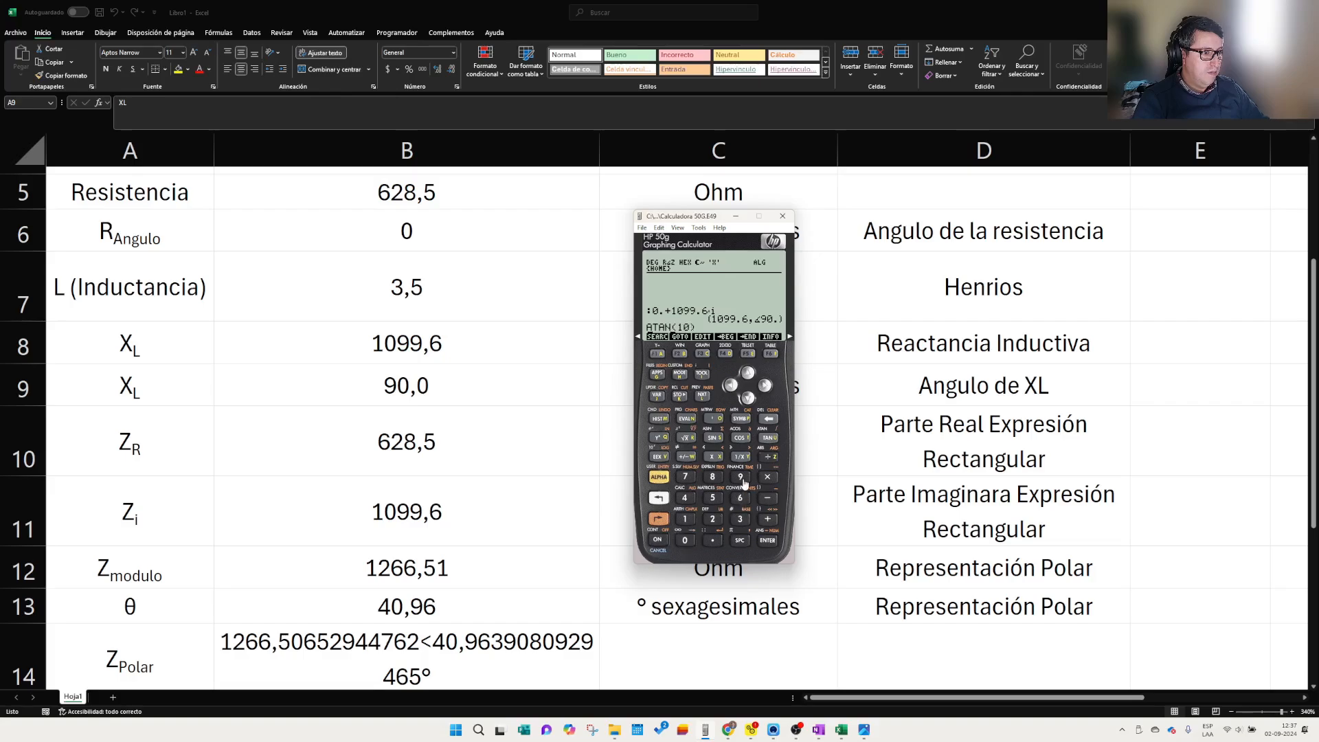
{"action": "double_click", "coordinate": [740, 477]}
{"action": "left_click", "coordinate": [712, 540]}
{"action": "left_click", "coordinate": [740, 497]}
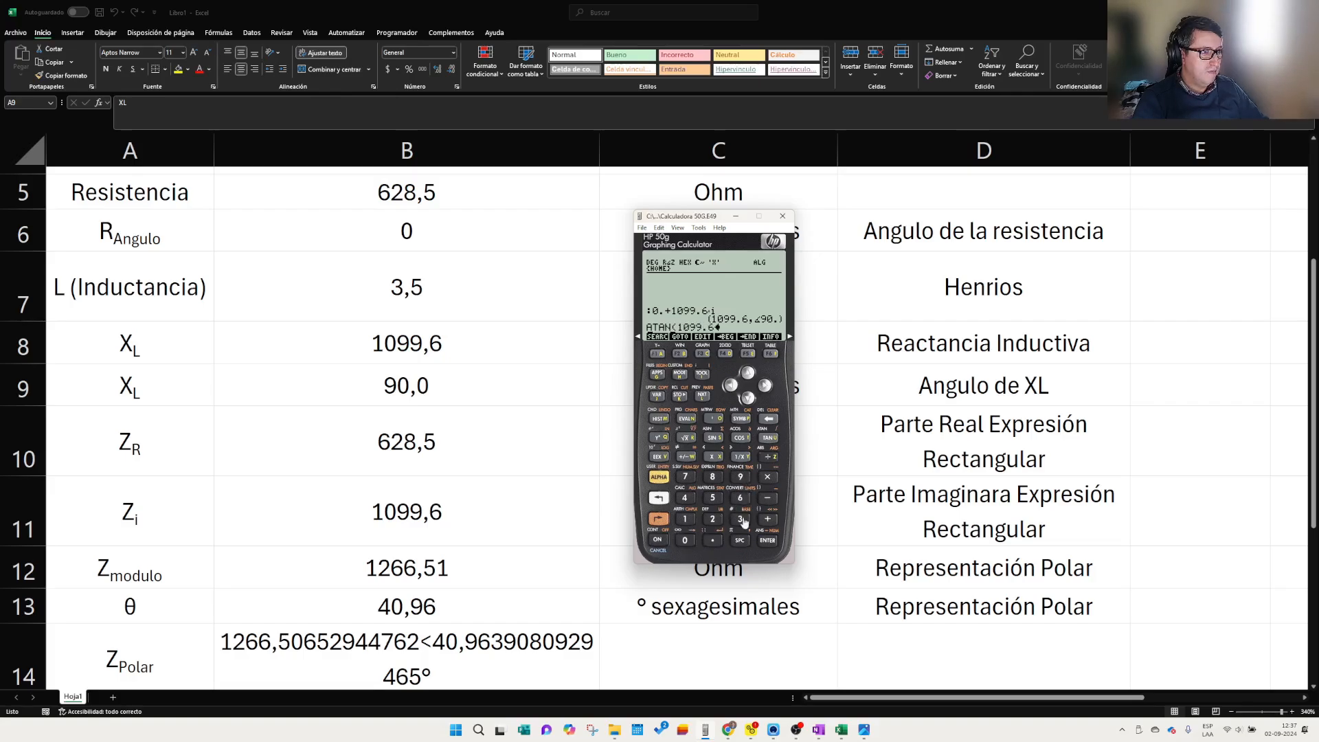
{"action": "left_click", "coordinate": [768, 457]}
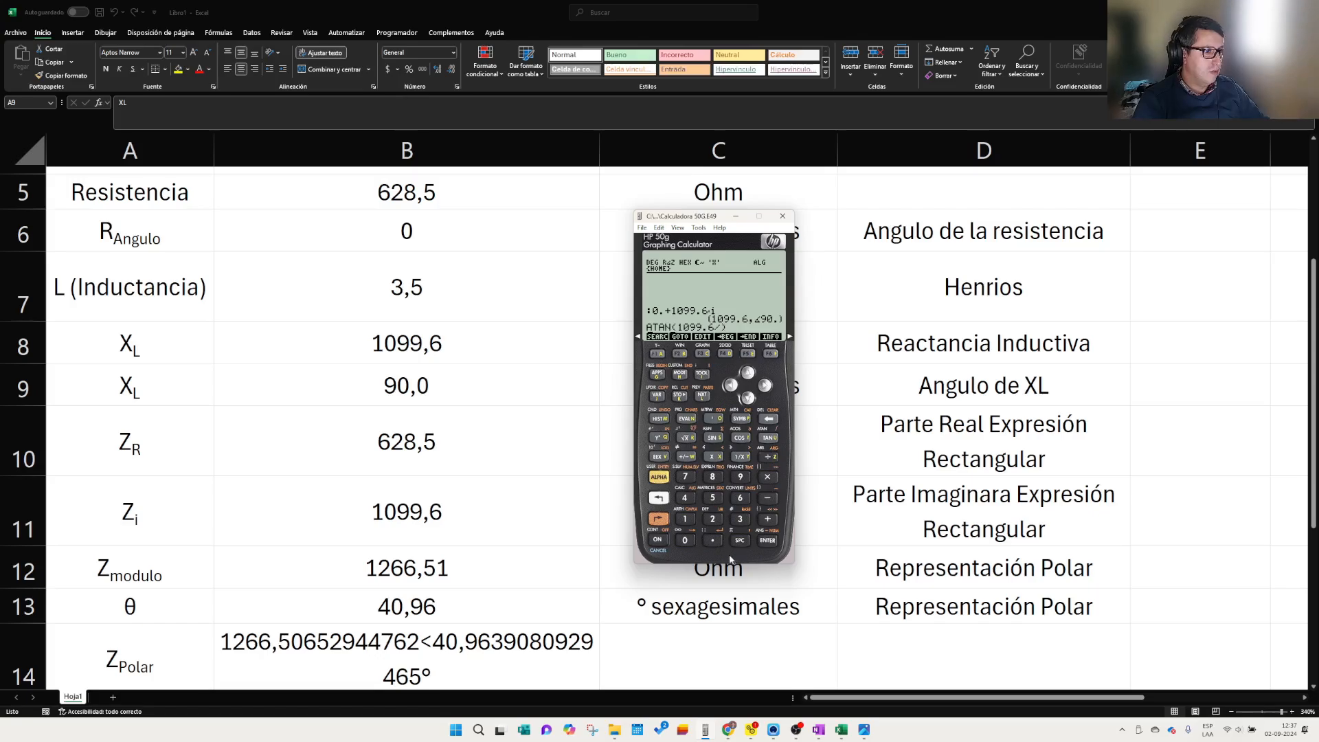
{"action": "left_click", "coordinate": [685, 540]}
{"action": "left_click", "coordinate": [768, 540]}
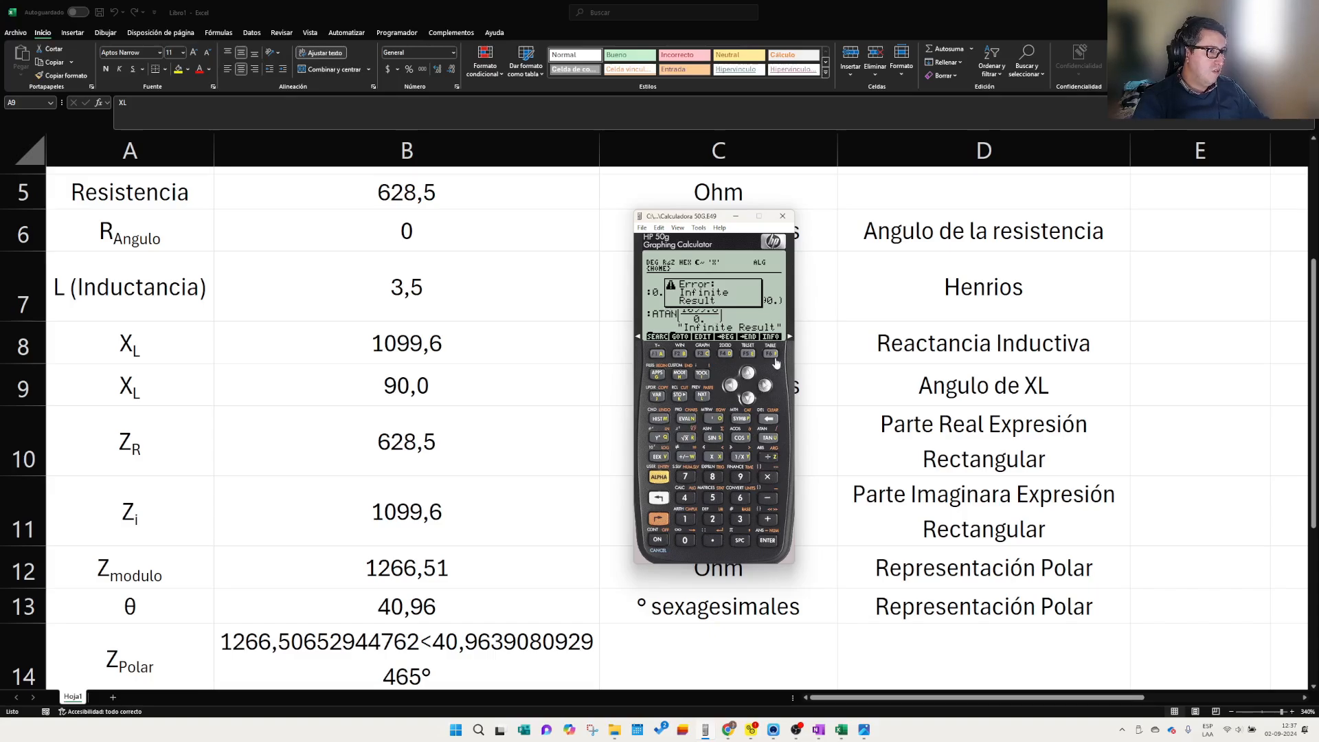
{"action": "left_click", "coordinate": [771, 421]}
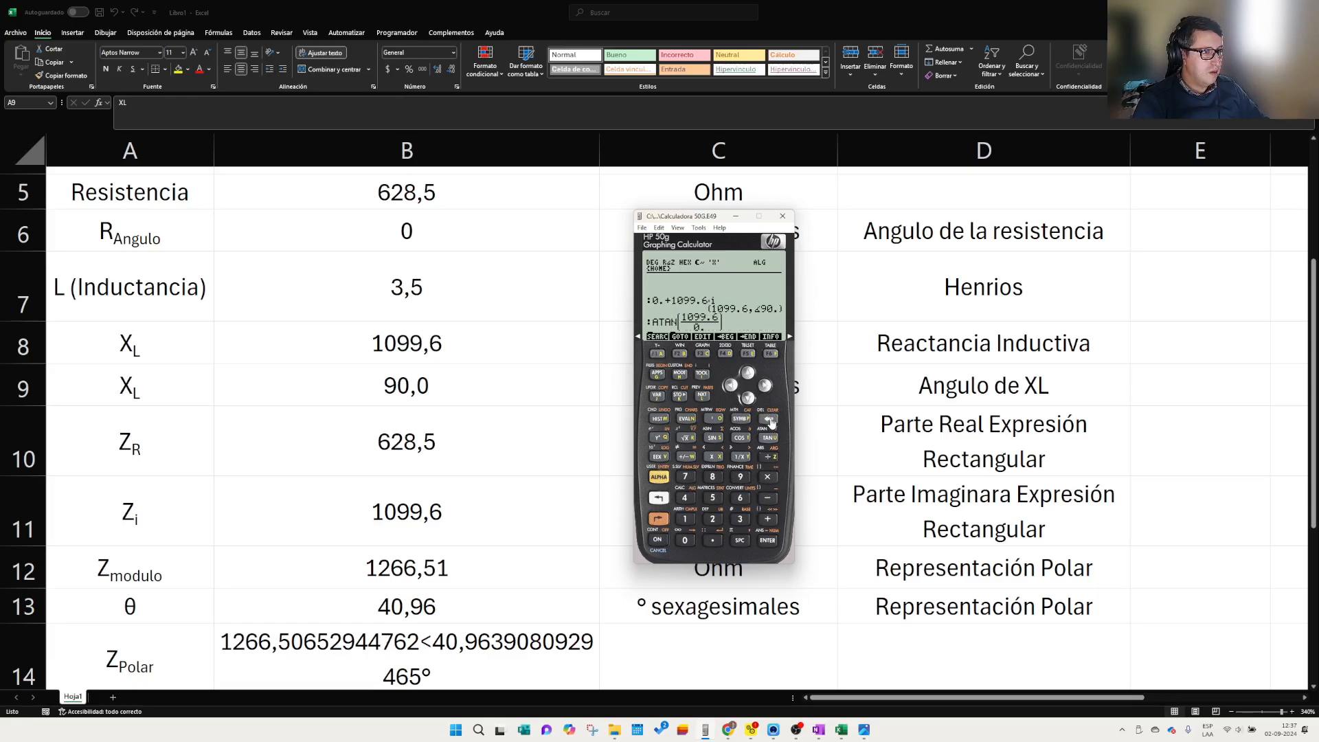
- Edit the calculator's ATAN expression to use 0.00000000001 as the denominator and evaluate it
{"action": "left_click", "coordinate": [750, 375]}
{"action": "left_click", "coordinate": [659, 355]}
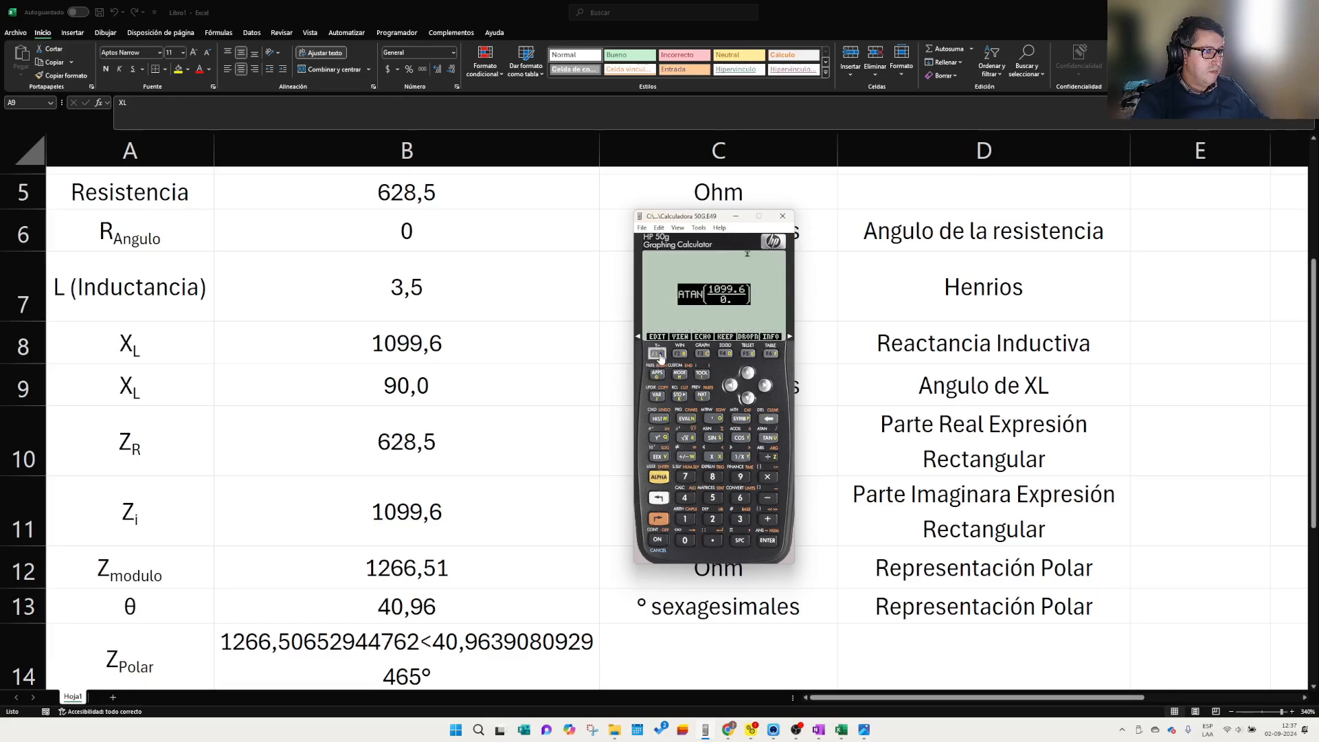
{"action": "left_click", "coordinate": [749, 399]}
{"action": "left_click", "coordinate": [748, 399]}
{"action": "left_click", "coordinate": [749, 399]}
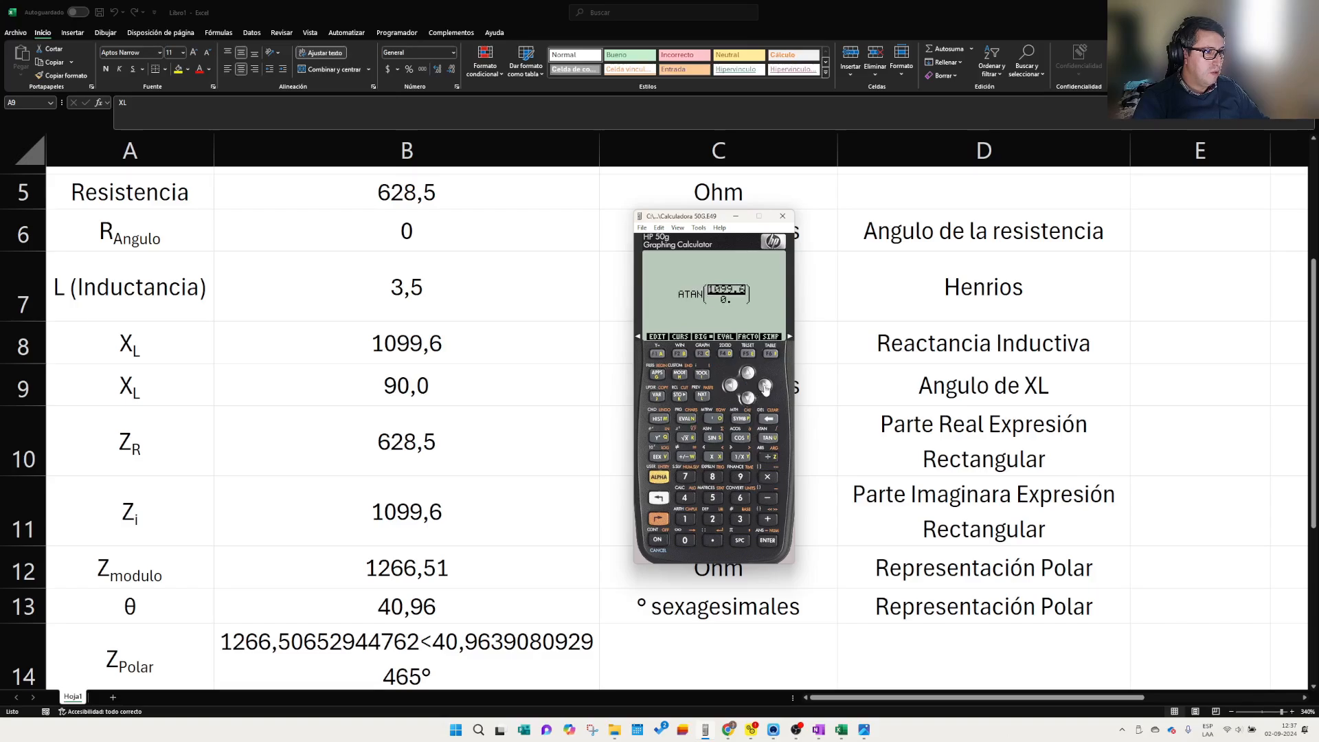
{"action": "left_click", "coordinate": [766, 388]}
{"action": "left_click", "coordinate": [693, 542]}
{"action": "left_click", "coordinate": [713, 542]}
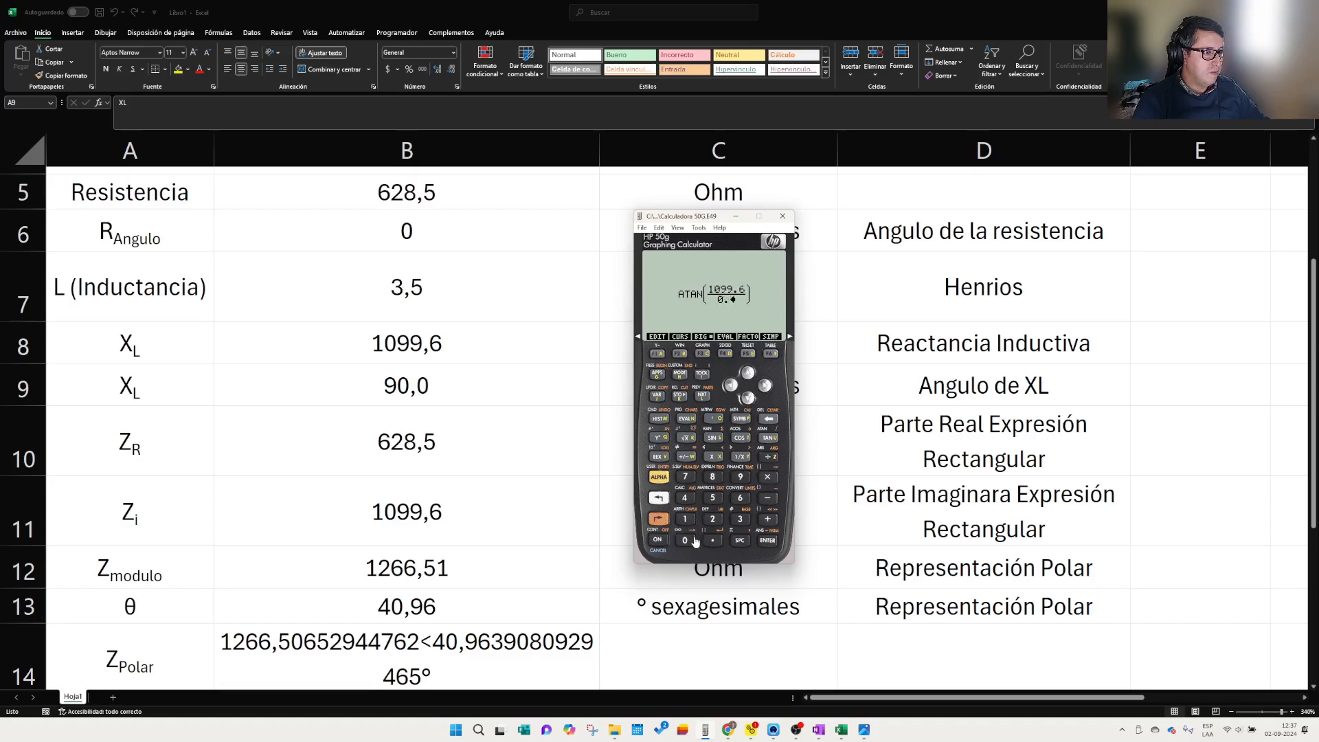
{"action": "left_click", "coordinate": [690, 543]}
{"action": "left_click", "coordinate": [690, 542]}
{"action": "left_click", "coordinate": [690, 542]}
{"action": "left_click", "coordinate": [690, 543]}
{"action": "left_click", "coordinate": [691, 542]}
{"action": "left_click", "coordinate": [690, 542]}
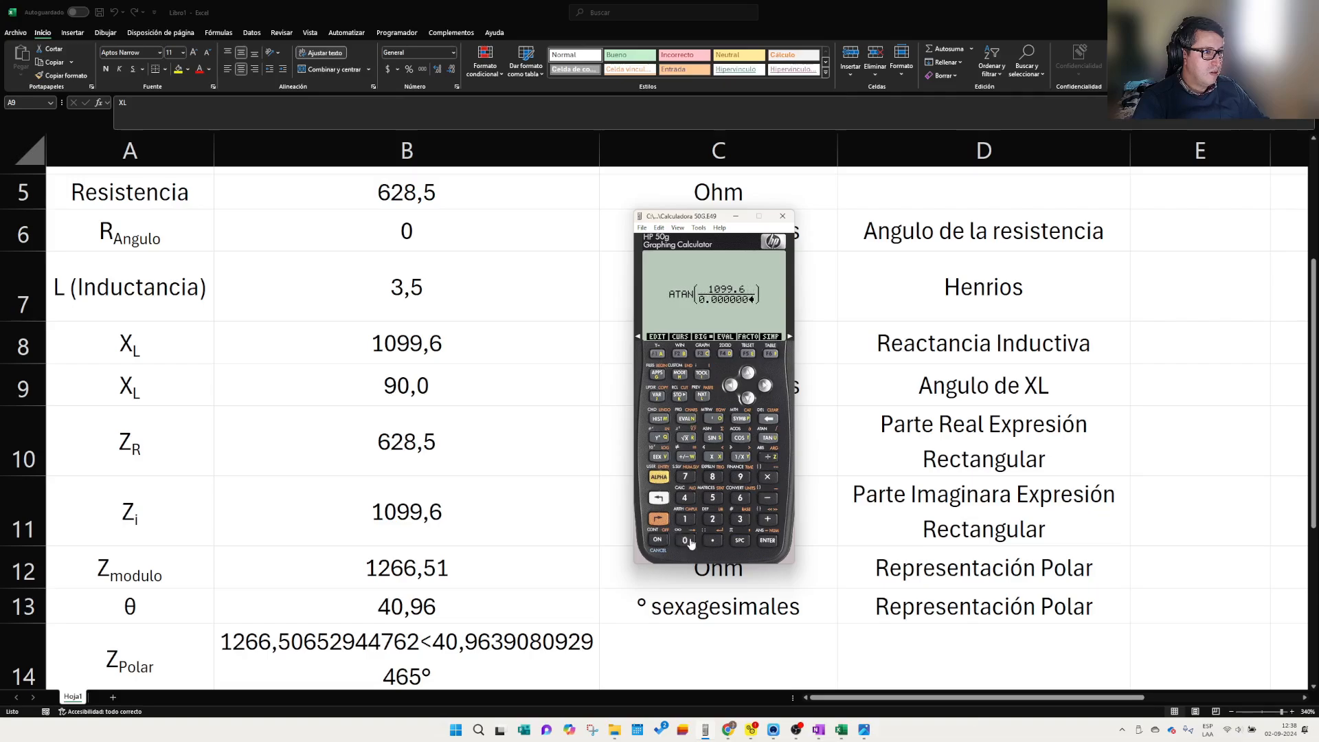
{"action": "left_click", "coordinate": [691, 541]}
{"action": "left_click", "coordinate": [692, 541]}
{"action": "left_click", "coordinate": [691, 542]}
{"action": "left_click", "coordinate": [691, 542]}
{"action": "left_click", "coordinate": [685, 520]}
{"action": "left_click", "coordinate": [768, 541]}
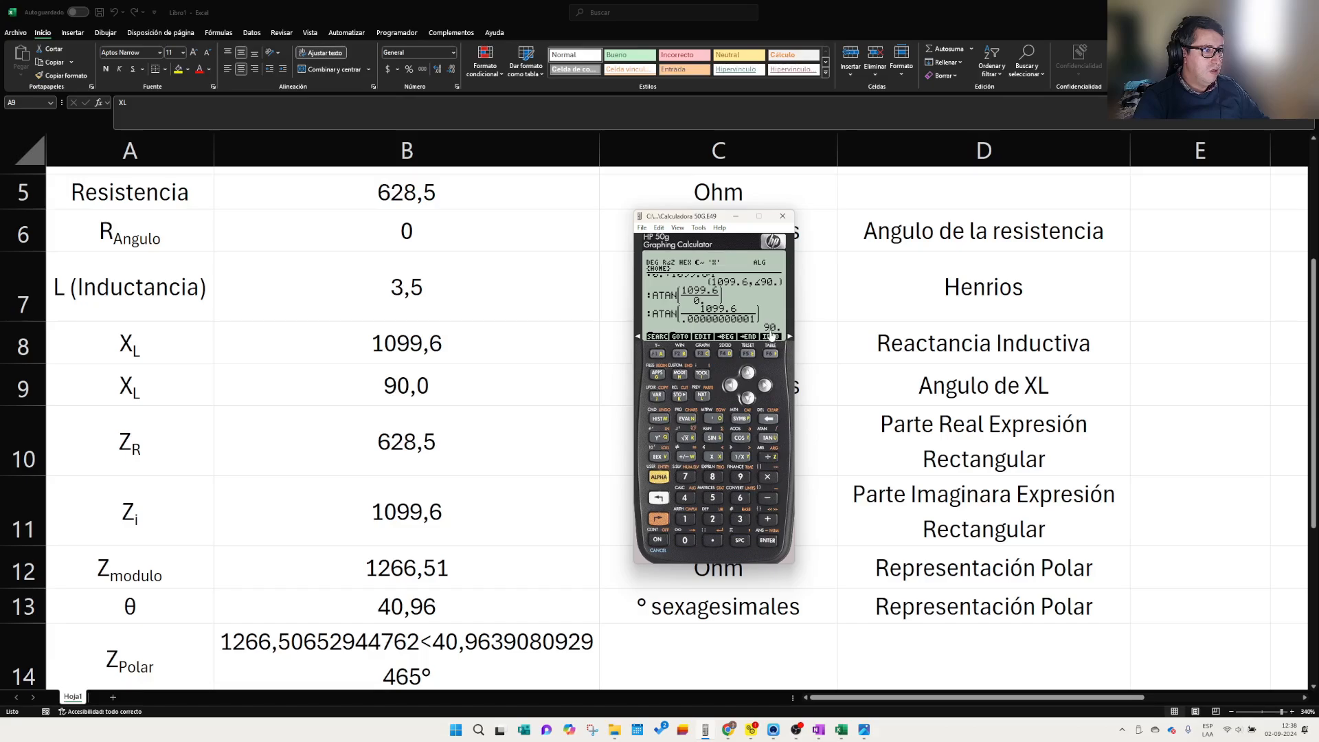
- Switch back to the Excel sheet and review the table from the XL angle down to the VR rows
{"action": "left_click", "coordinate": [413, 386]}
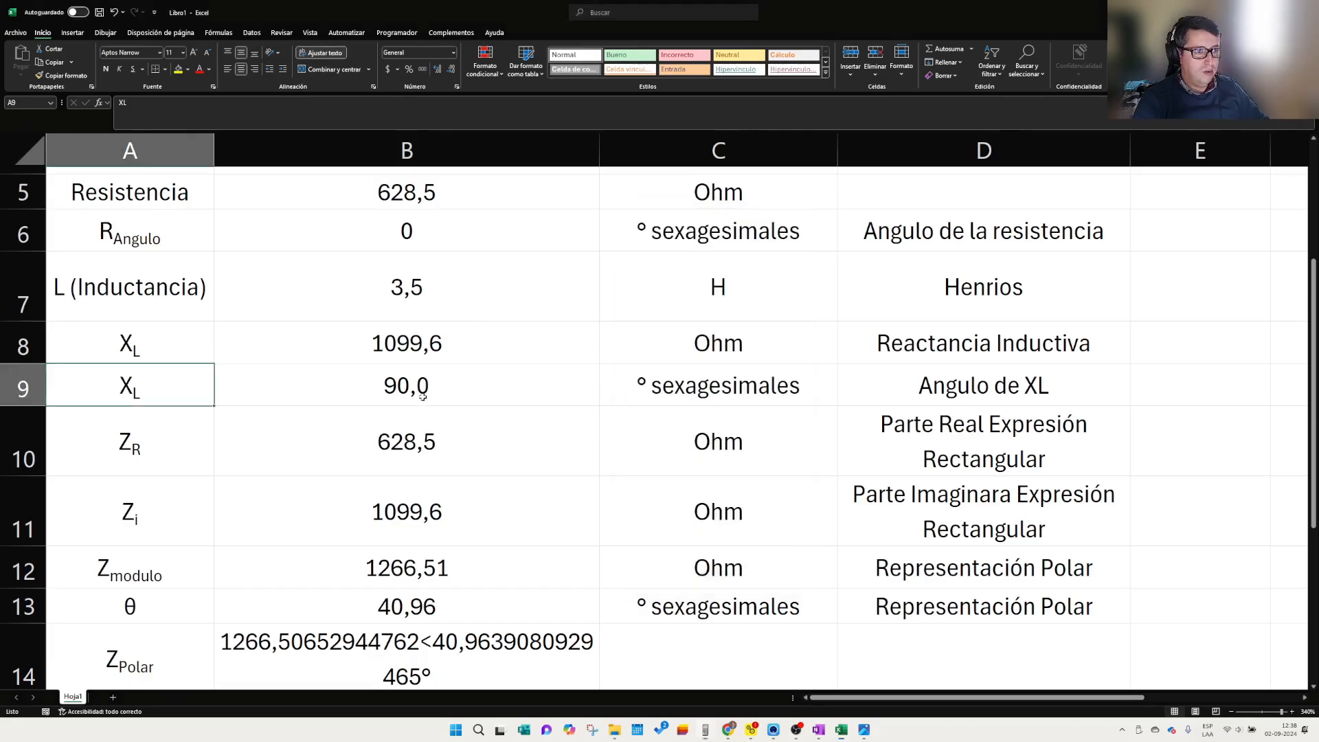
{"action": "scroll", "coordinate": [411, 446], "scroll_direction": "down", "scroll_amount": 3}
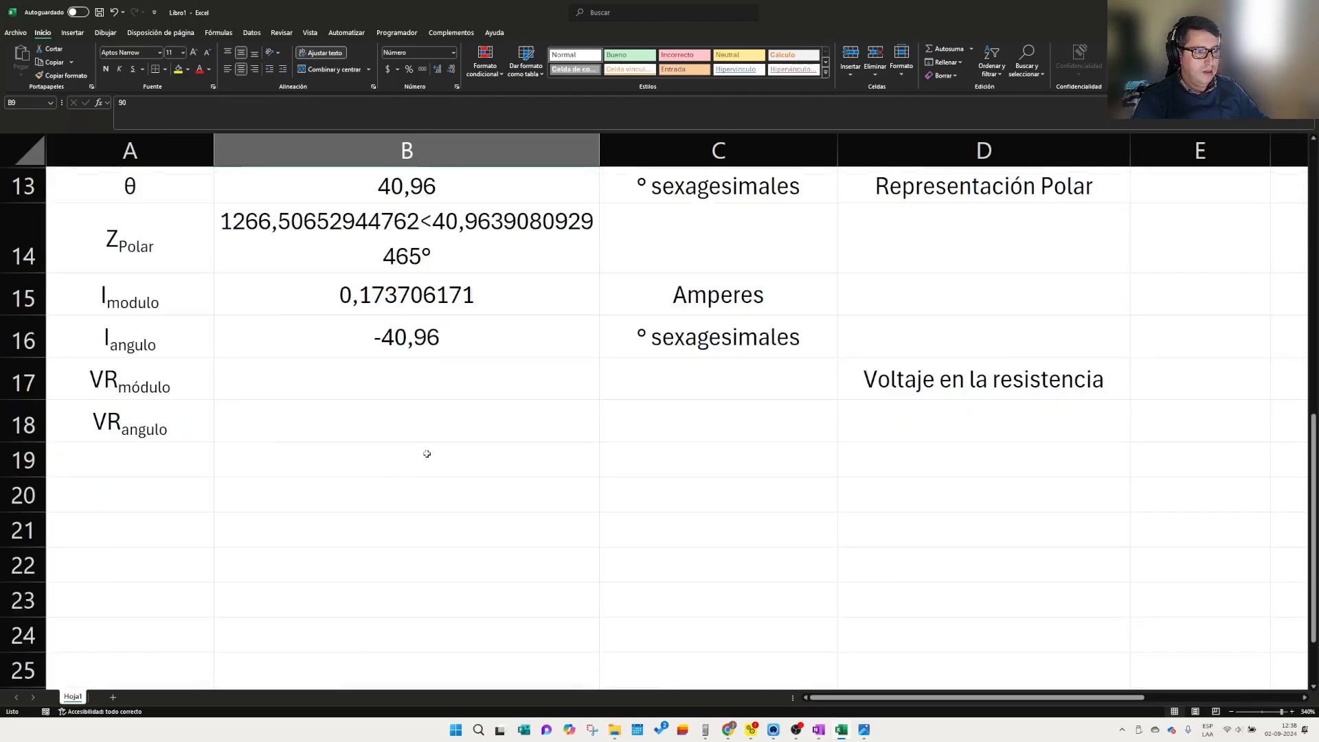
{"action": "scroll", "coordinate": [430, 455], "scroll_direction": "up", "scroll_amount": 3}
{"action": "scroll", "coordinate": [458, 369], "scroll_direction": "down", "scroll_amount": 2}
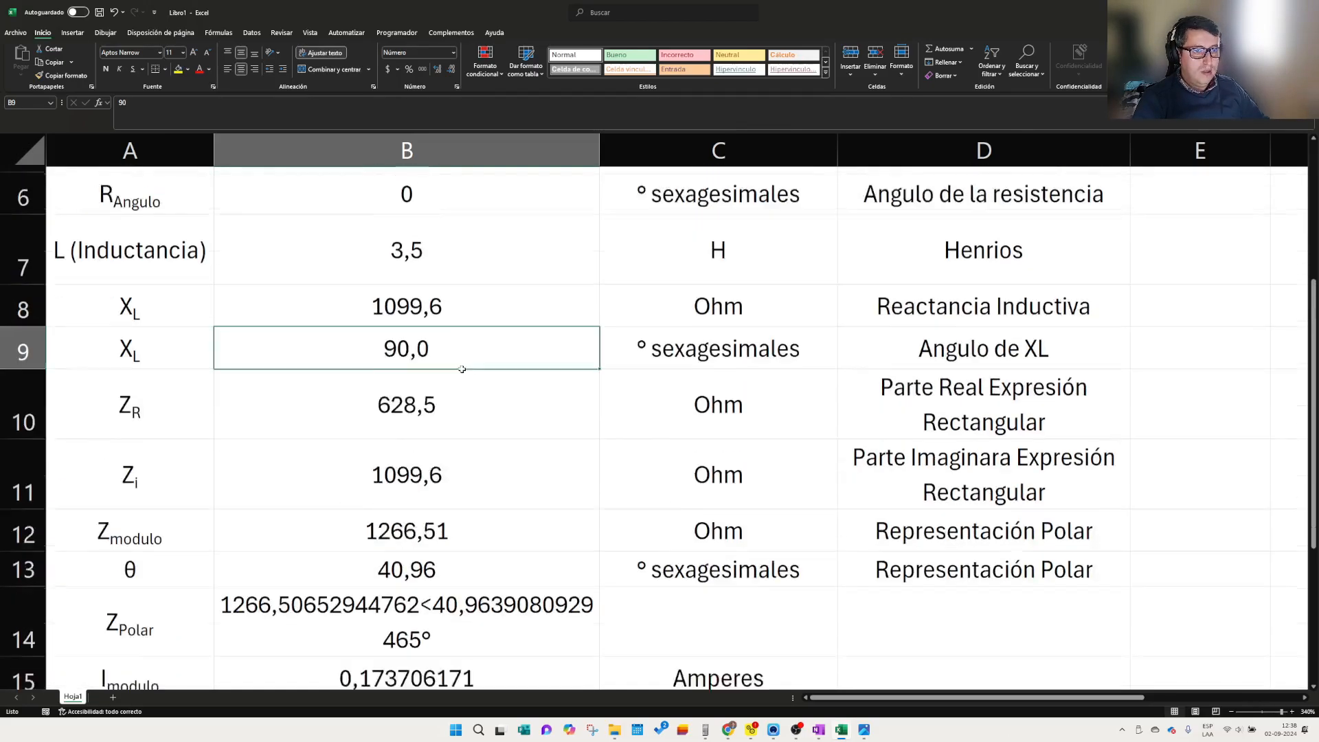
{"action": "scroll", "coordinate": [315, 293], "scroll_direction": "down", "scroll_amount": 2}
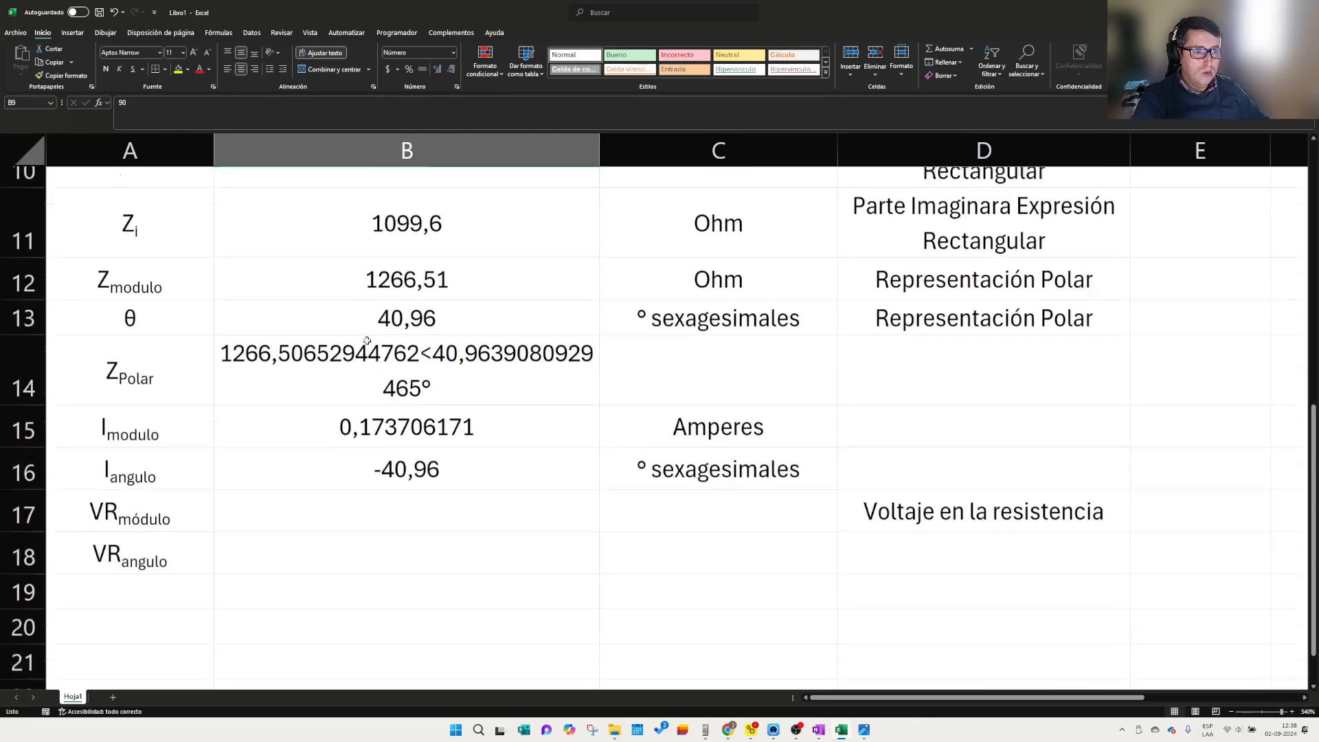
- Calculate the resistor voltage magnitude in B17 by multiplying current magnitude B15 by resistance B5
{"action": "left_click", "coordinate": [369, 384]}
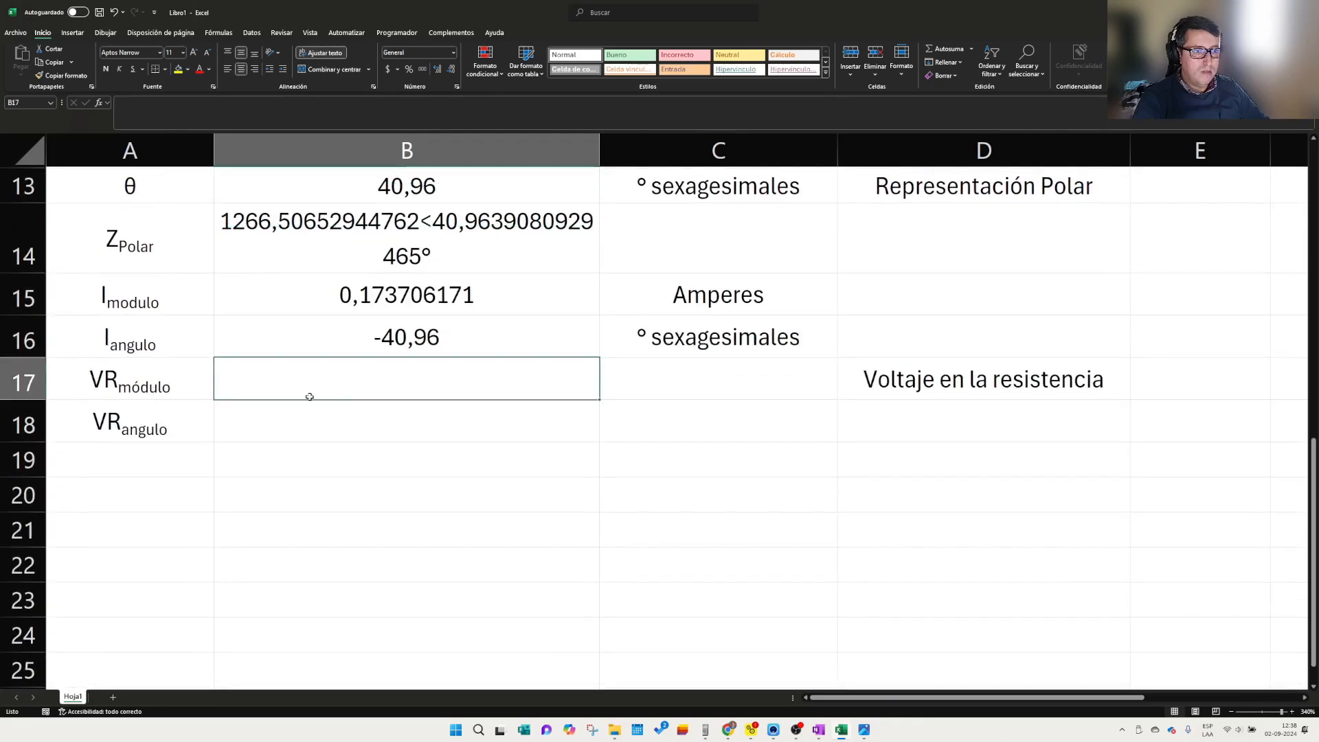
{"action": "scroll", "coordinate": [309, 396], "scroll_direction": "up", "scroll_amount": 2}
{"action": "scroll", "coordinate": [378, 436], "scroll_direction": "down", "scroll_amount": 2}
{"action": "scroll", "coordinate": [386, 467], "scroll_direction": "up", "scroll_amount": 2}
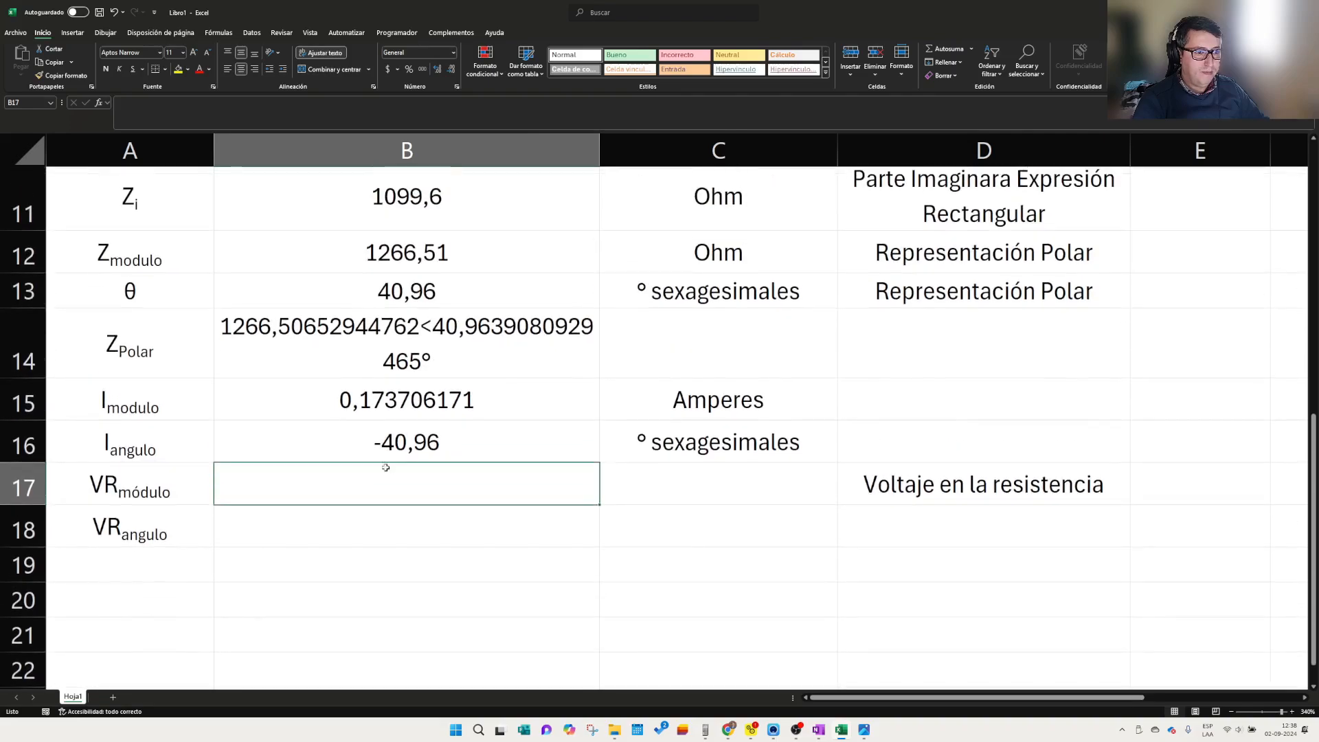
{"action": "type", "text": "+"}
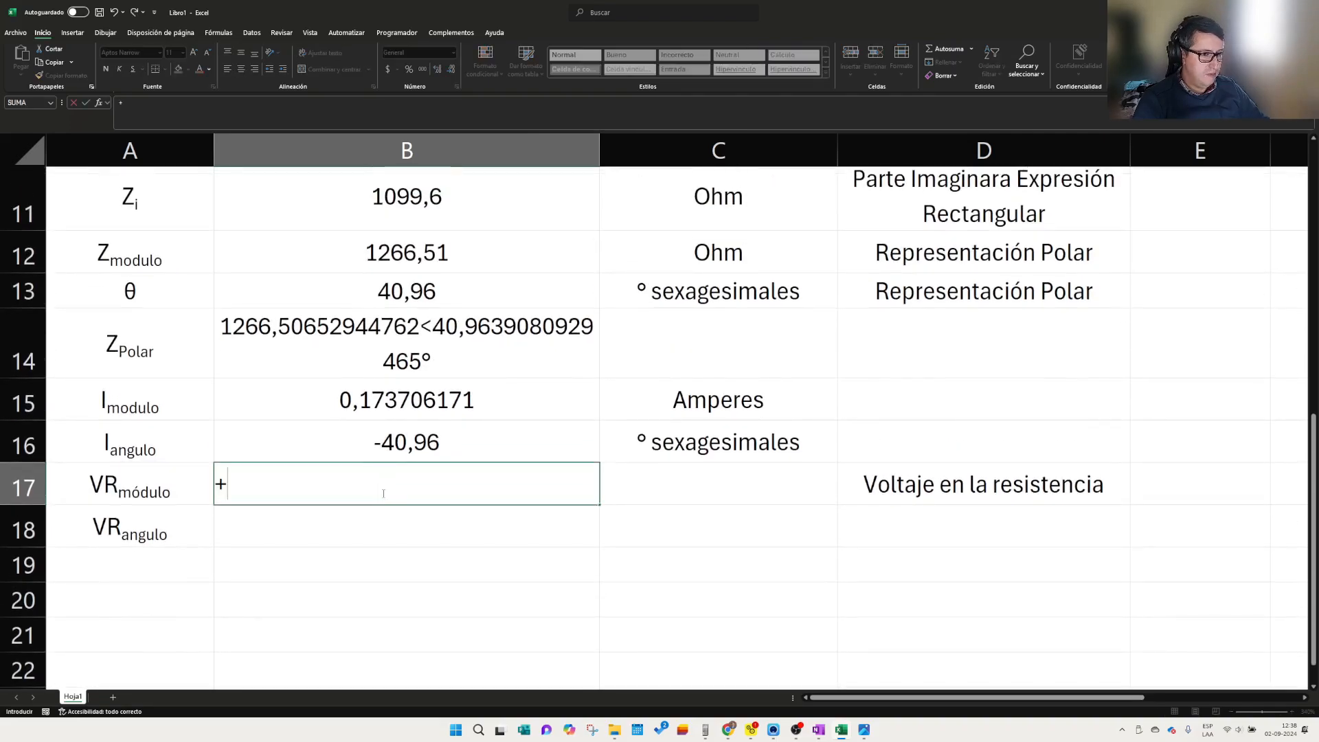
{"action": "scroll", "coordinate": [382, 493], "scroll_direction": "up", "scroll_amount": 1}
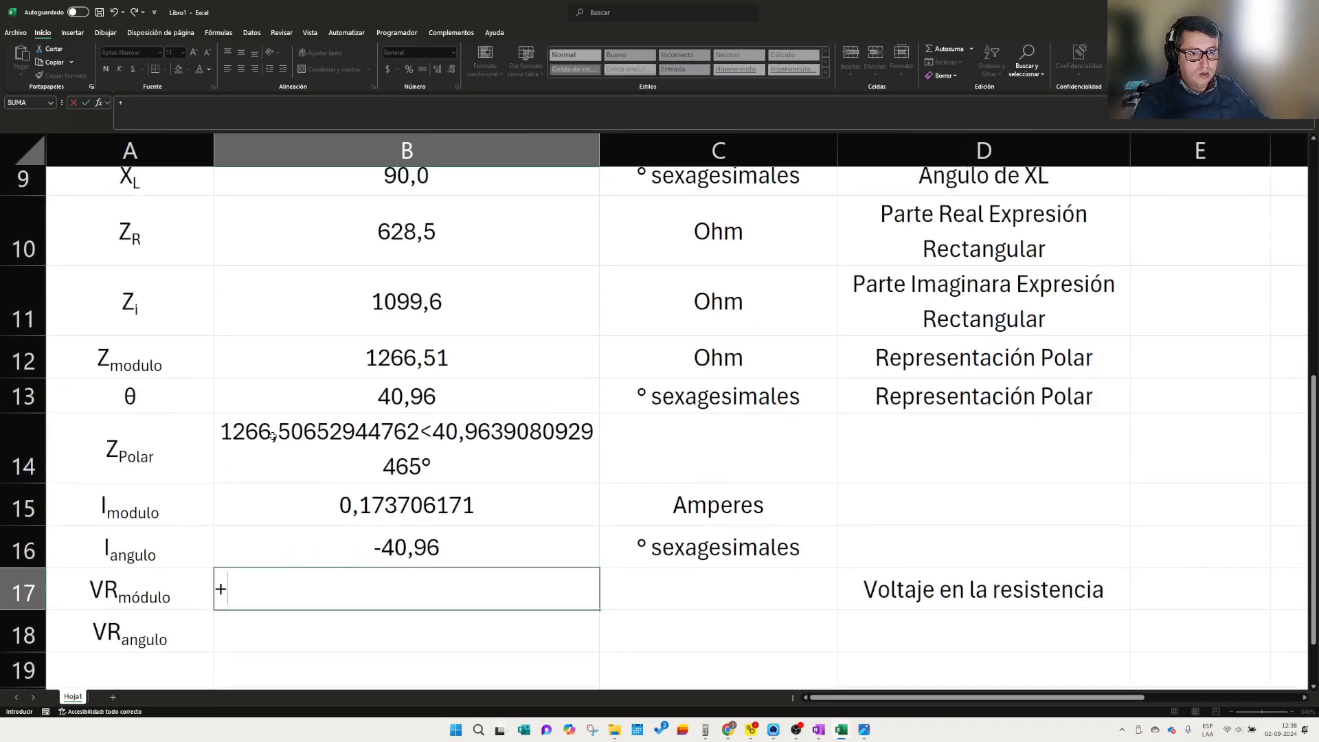
{"action": "left_click", "coordinate": [344, 505]}
{"action": "type", "text": "*"}
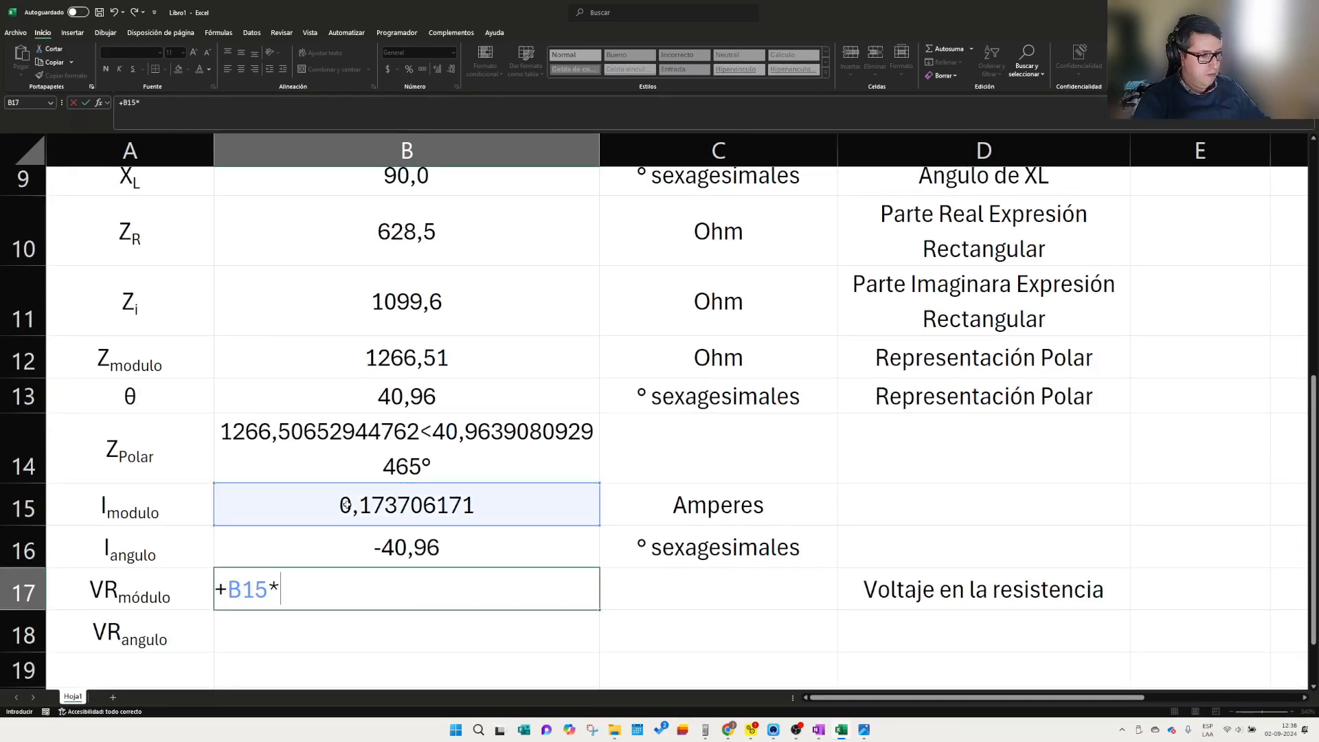
{"action": "scroll", "coordinate": [364, 604], "scroll_direction": "up", "scroll_amount": 1}
{"action": "scroll", "coordinate": [318, 342], "scroll_direction": "up", "scroll_amount": 2}
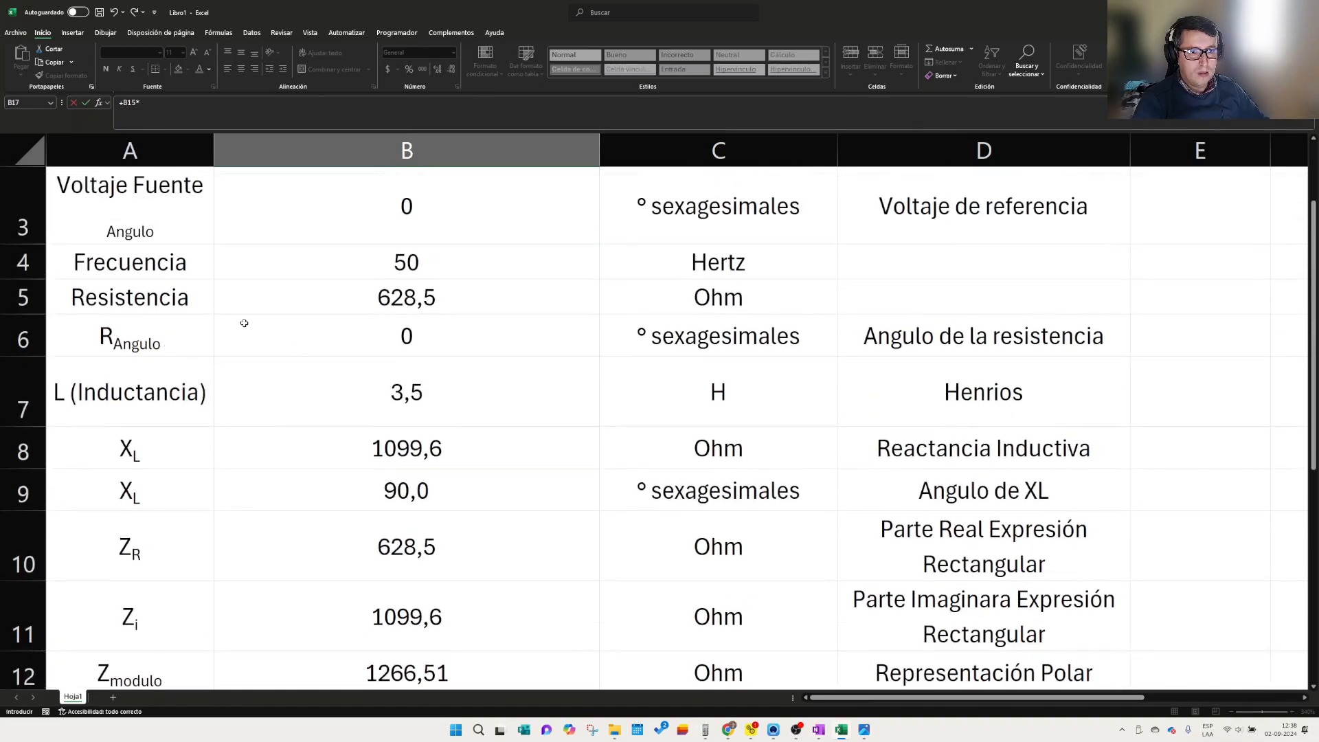
{"action": "scroll", "coordinate": [167, 394], "scroll_direction": "up", "scroll_amount": 1}
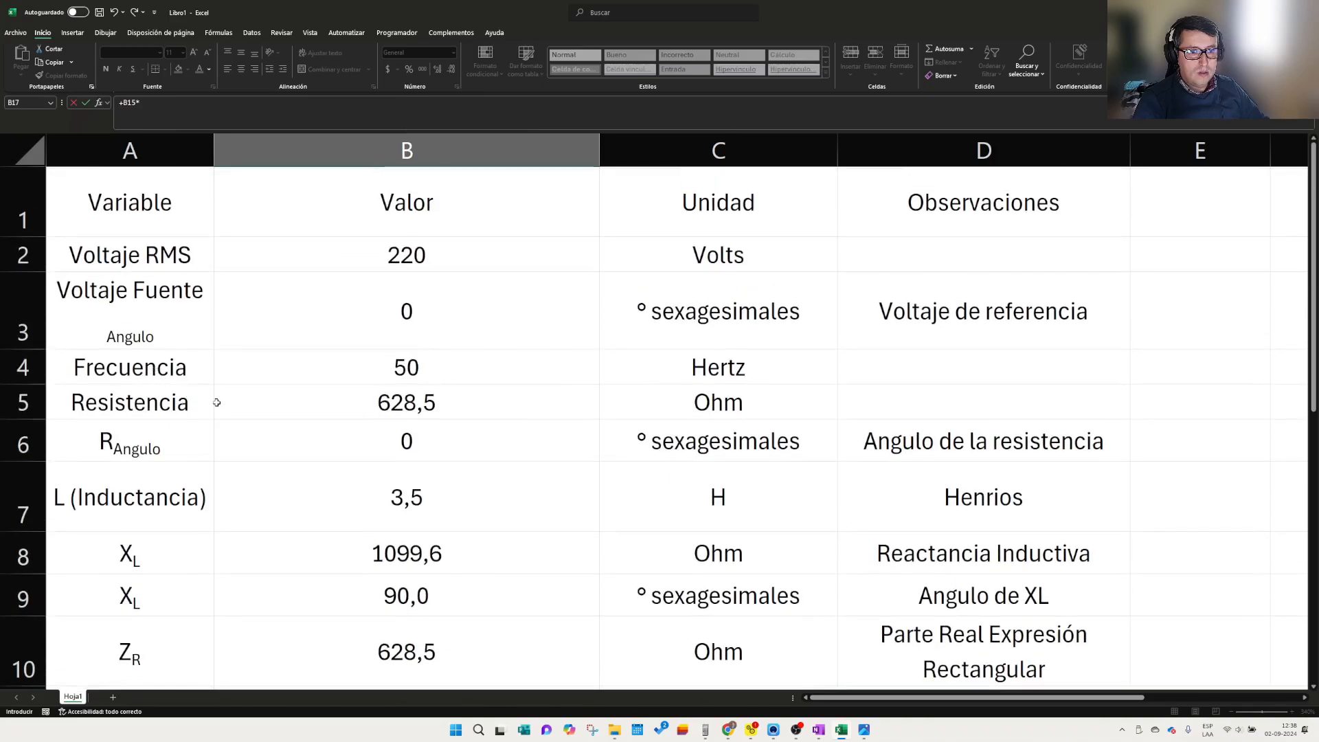
{"action": "left_click", "coordinate": [409, 404]}
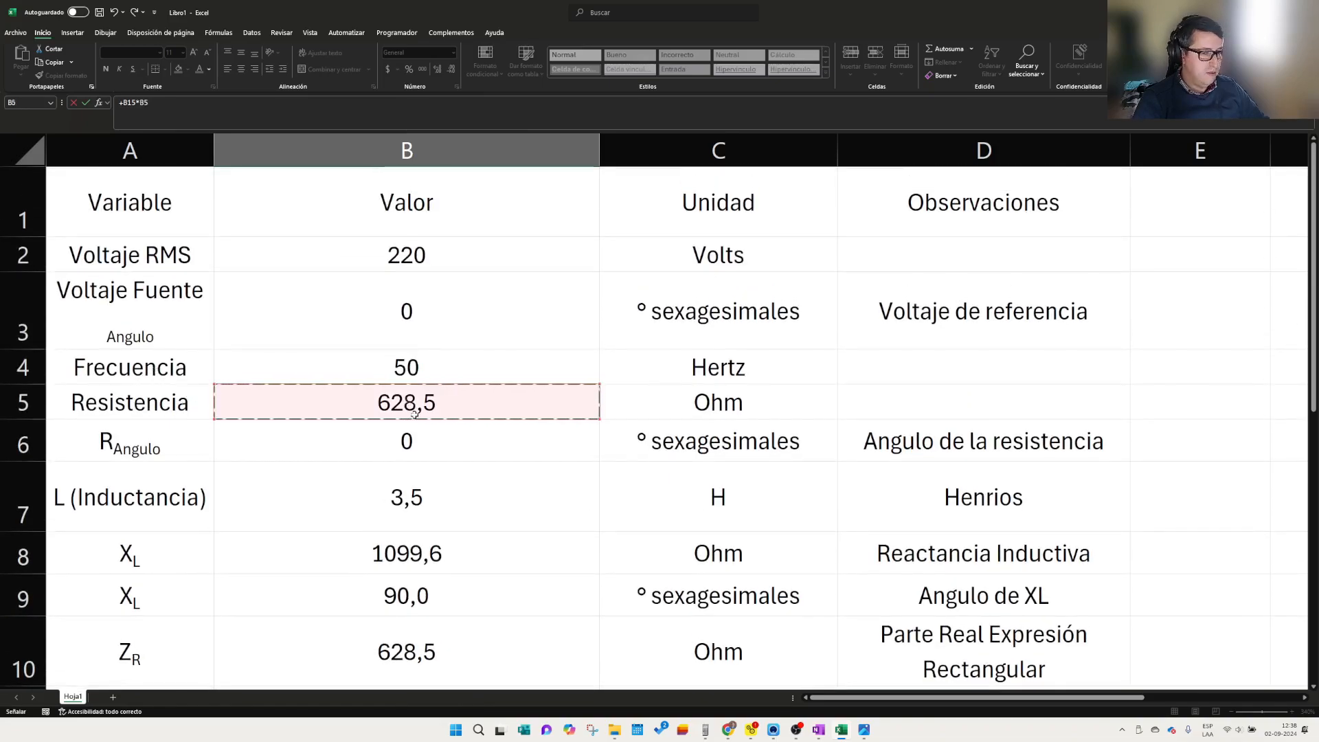
{"action": "key", "text": "Return"}
- Calculate the resistor voltage angle in B18 by adding resistance angle B6 and current angle B16
{"action": "scroll", "coordinate": [327, 542], "scroll_direction": "down", "scroll_amount": 1}
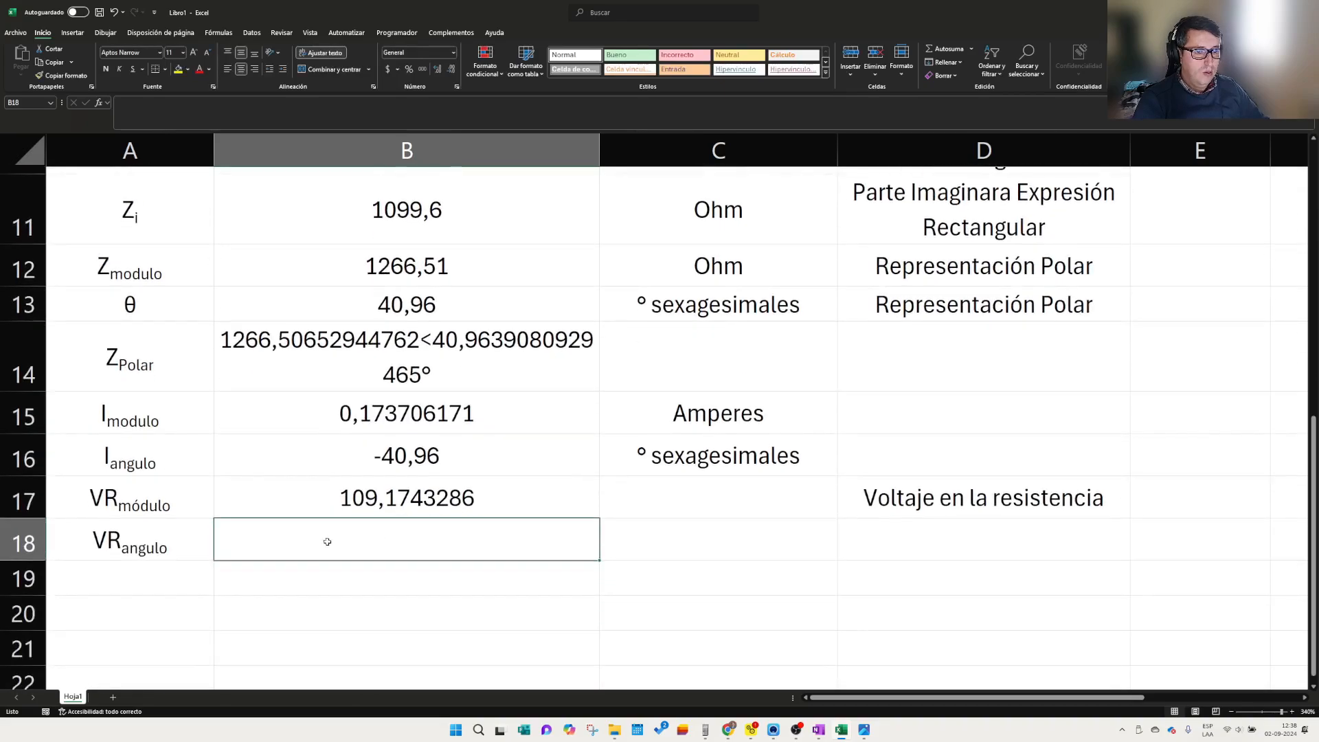
{"action": "type", "text": "+"}
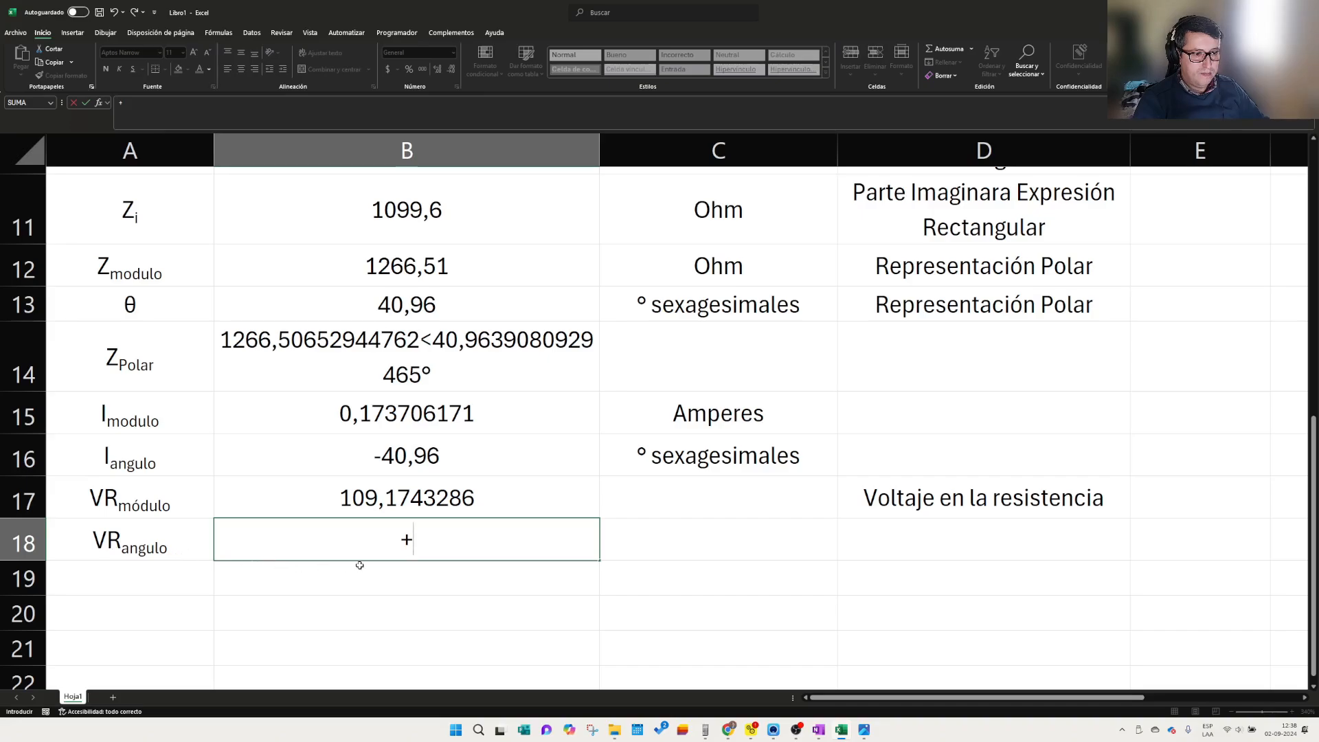
{"action": "scroll", "coordinate": [360, 566], "scroll_direction": "up", "scroll_amount": 2}
{"action": "scroll", "coordinate": [368, 598], "scroll_direction": "down", "scroll_amount": 2}
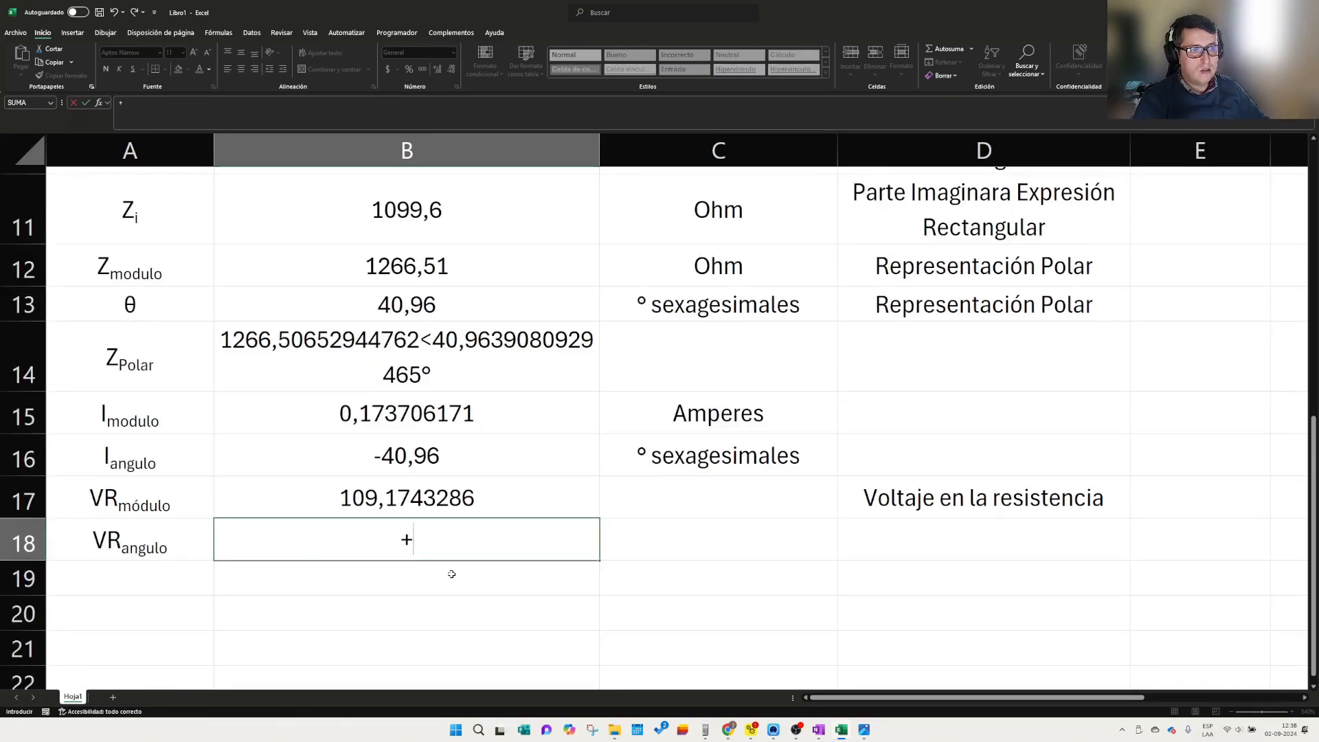
{"action": "scroll", "coordinate": [450, 574], "scroll_direction": "up", "scroll_amount": 3}
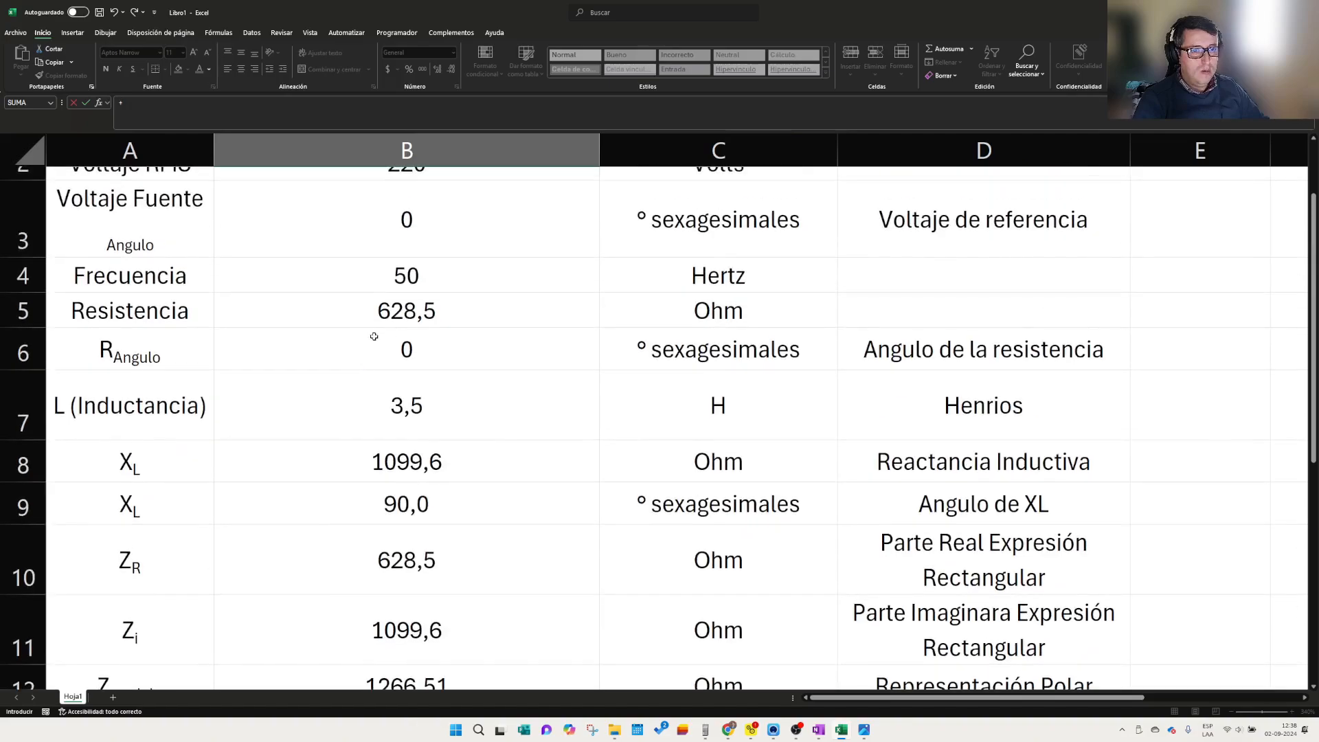
{"action": "left_click", "coordinate": [413, 352]}
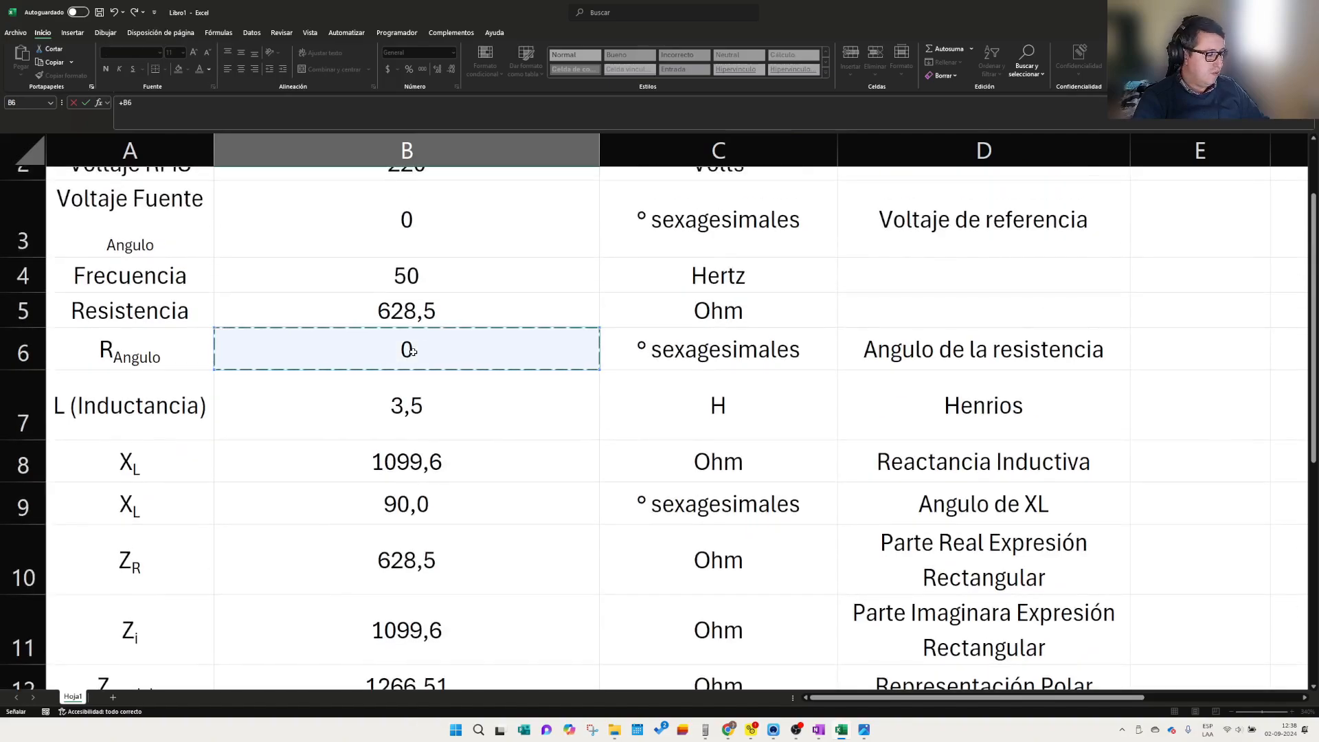
{"action": "type", "text": "+"}
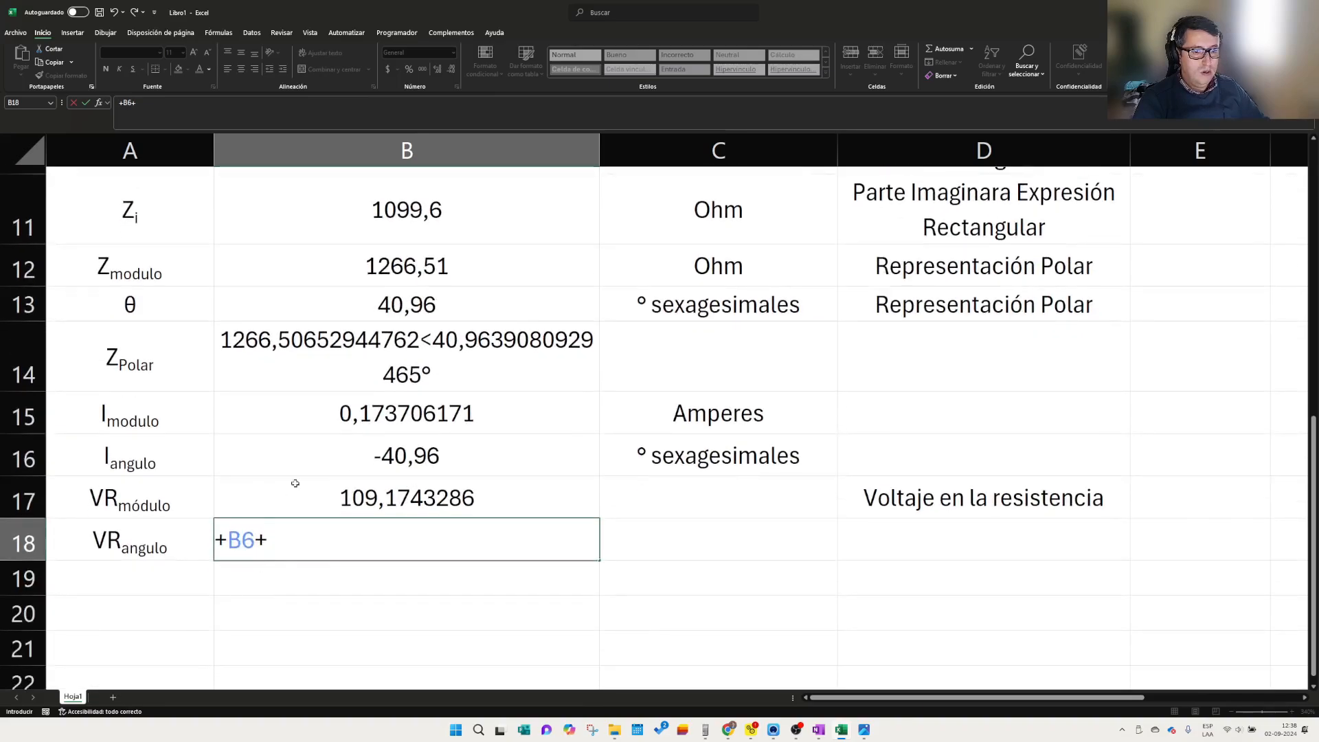
{"action": "left_click", "coordinate": [387, 456]}
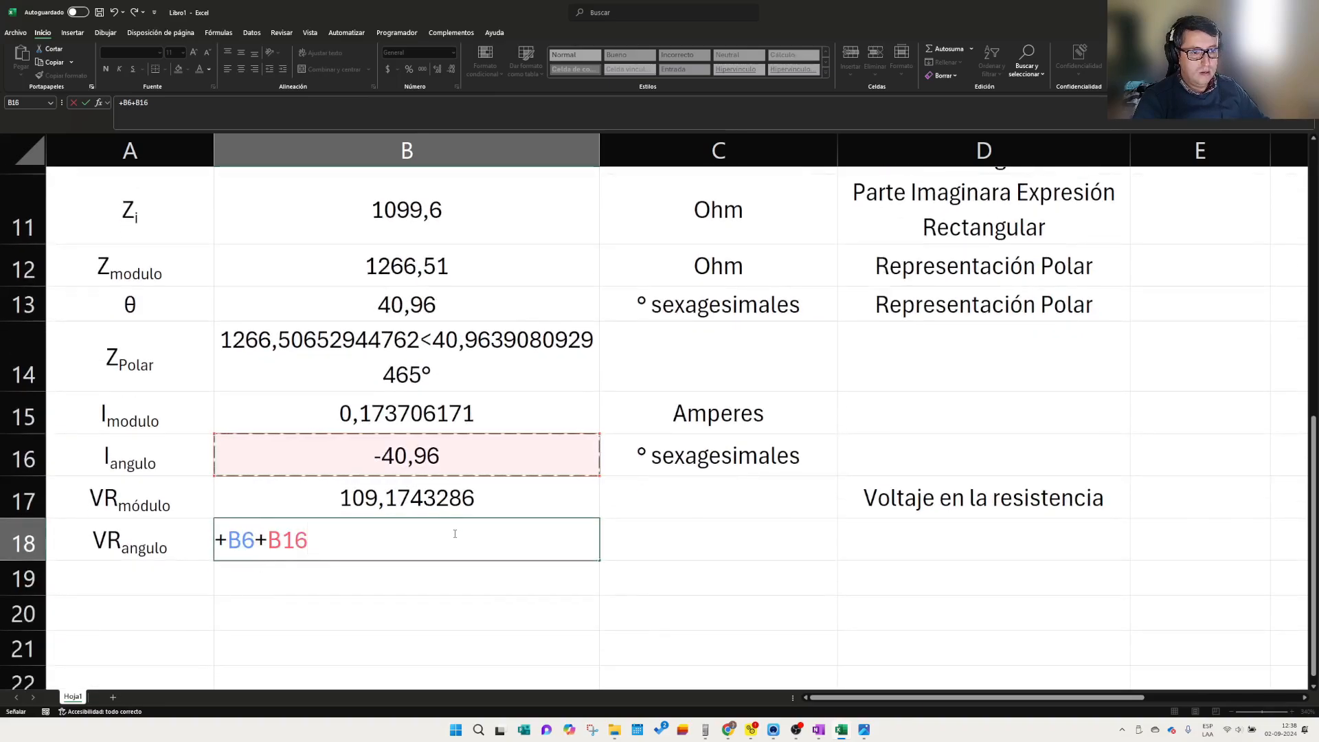
{"action": "key", "text": "Return"}
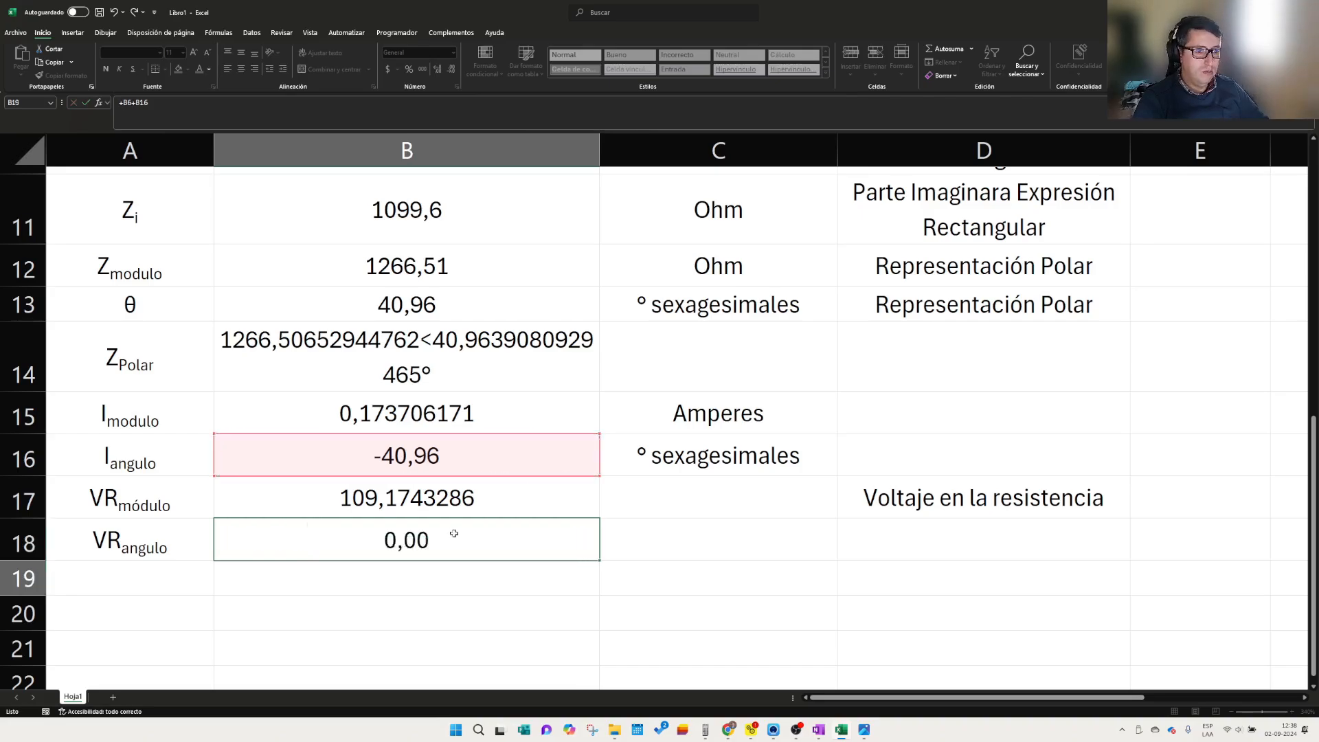
{"action": "left_click", "coordinate": [354, 547]}
- Enter VXL as the label for the inductor voltage in cell A19
{"action": "left_click", "coordinate": [176, 576]}
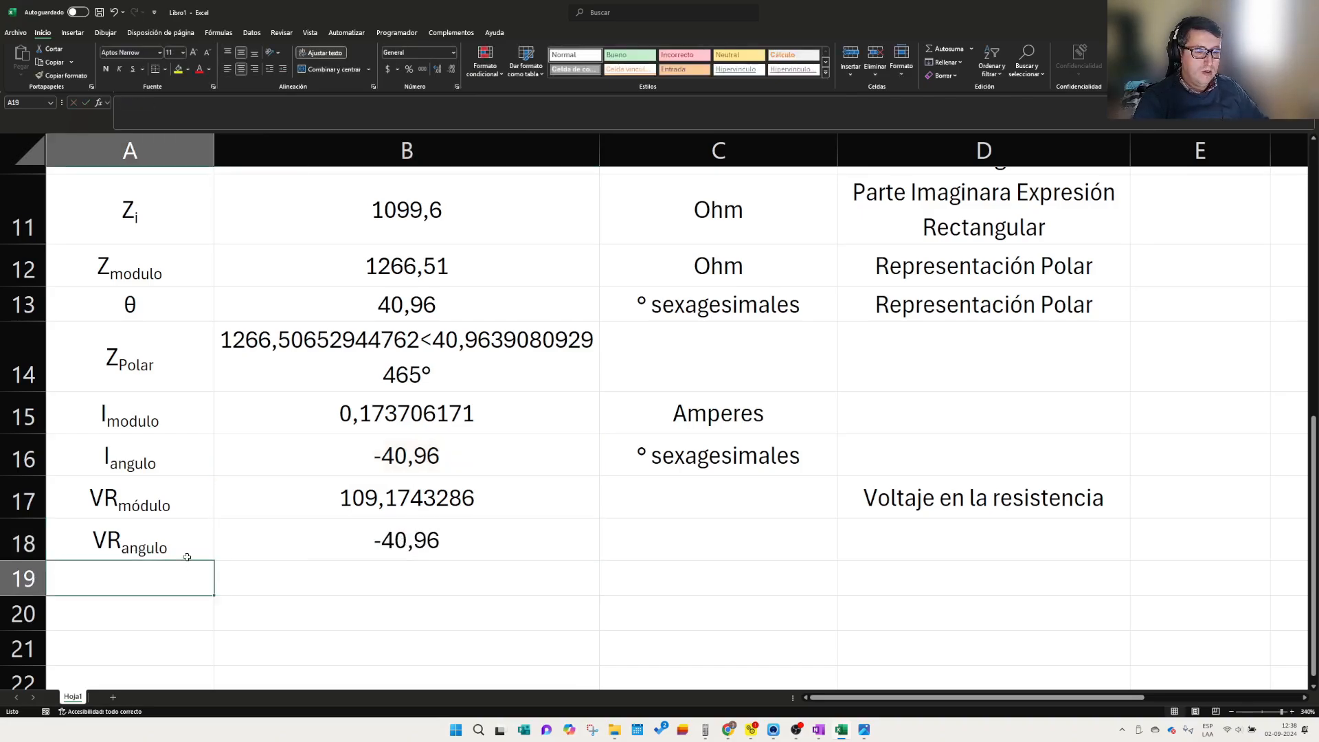
{"action": "scroll", "coordinate": [154, 518], "scroll_direction": "down", "scroll_amount": 1}
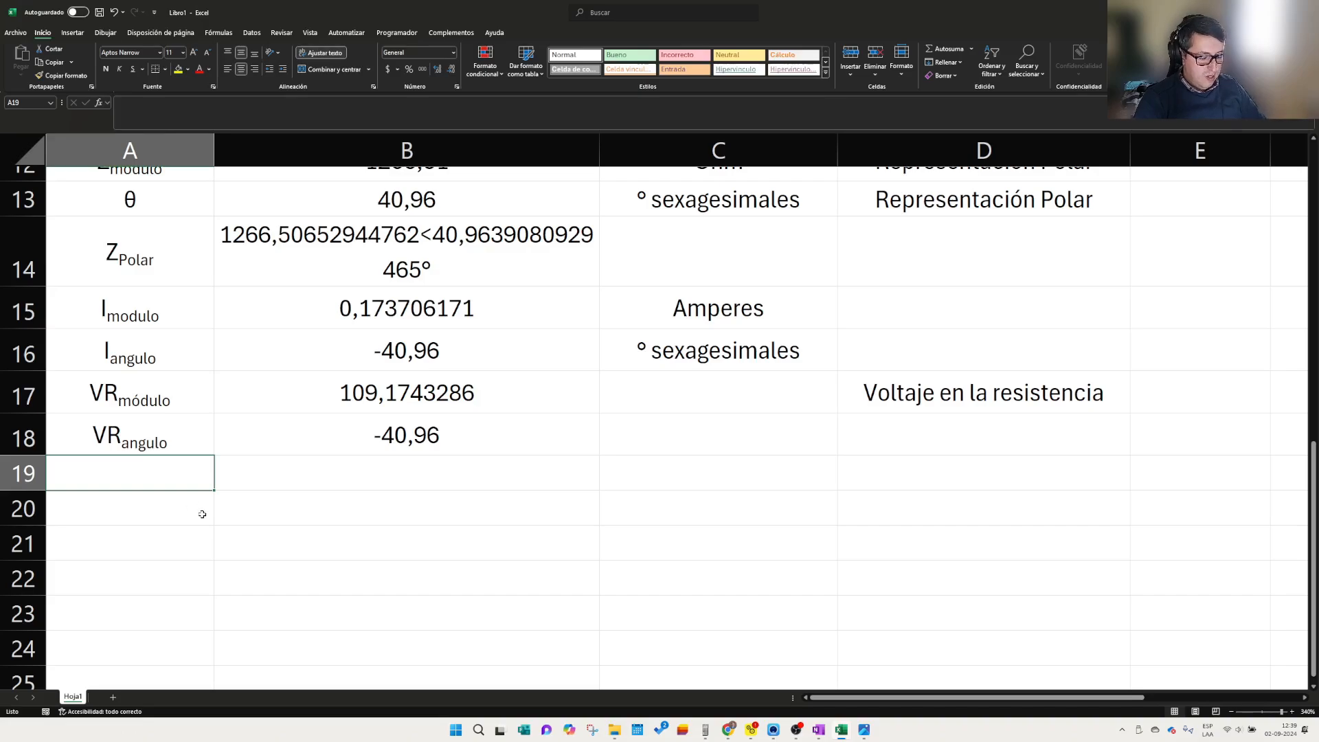
{"action": "type", "text": "C"}
{"action": "key", "text": "BackSpace"}
{"action": "type", "text": "V"}
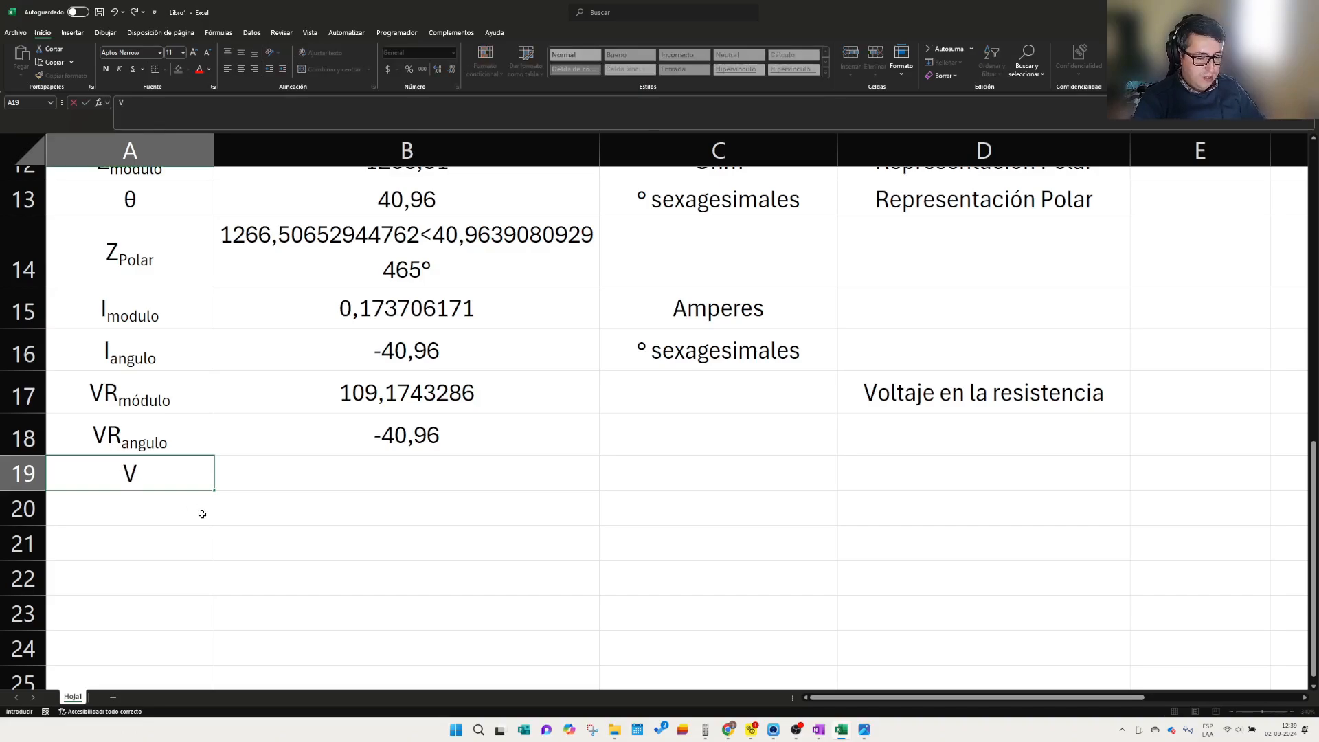
{"action": "type", "text": "X"}
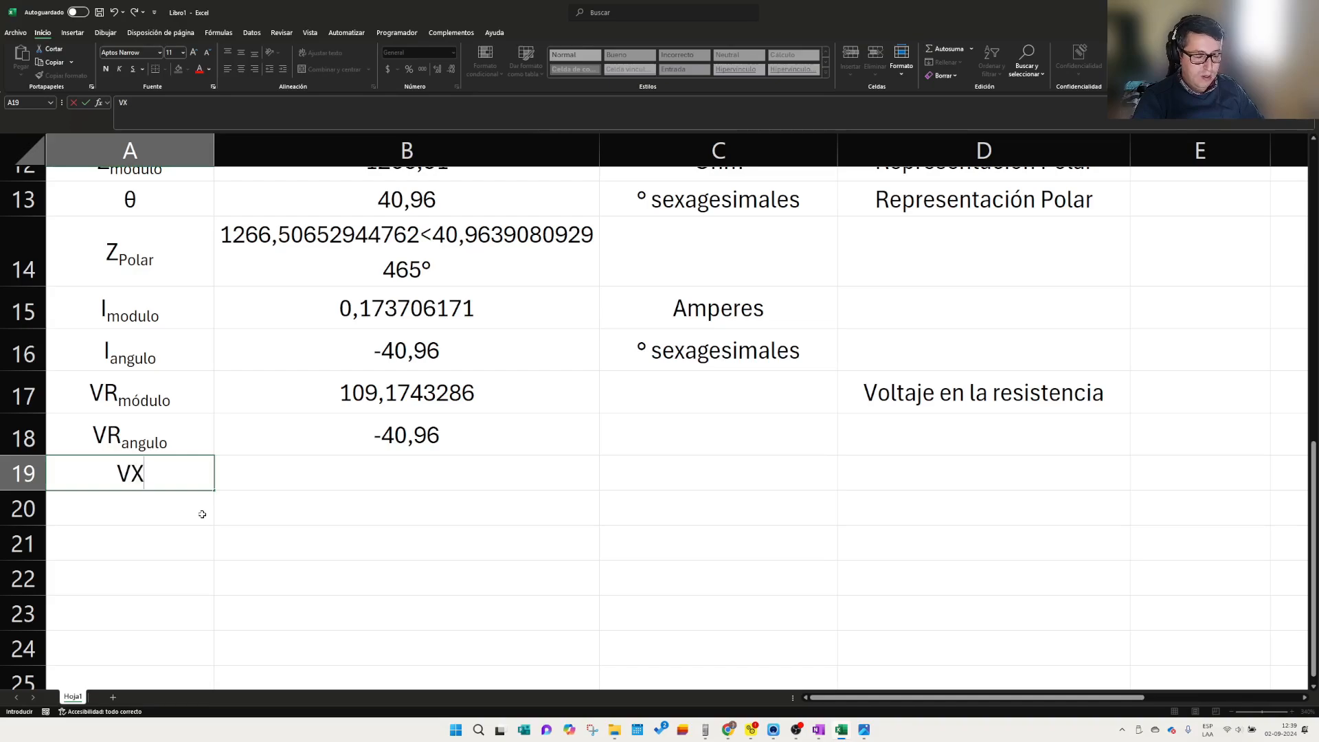
{"action": "key", "text": "BackSpace"}
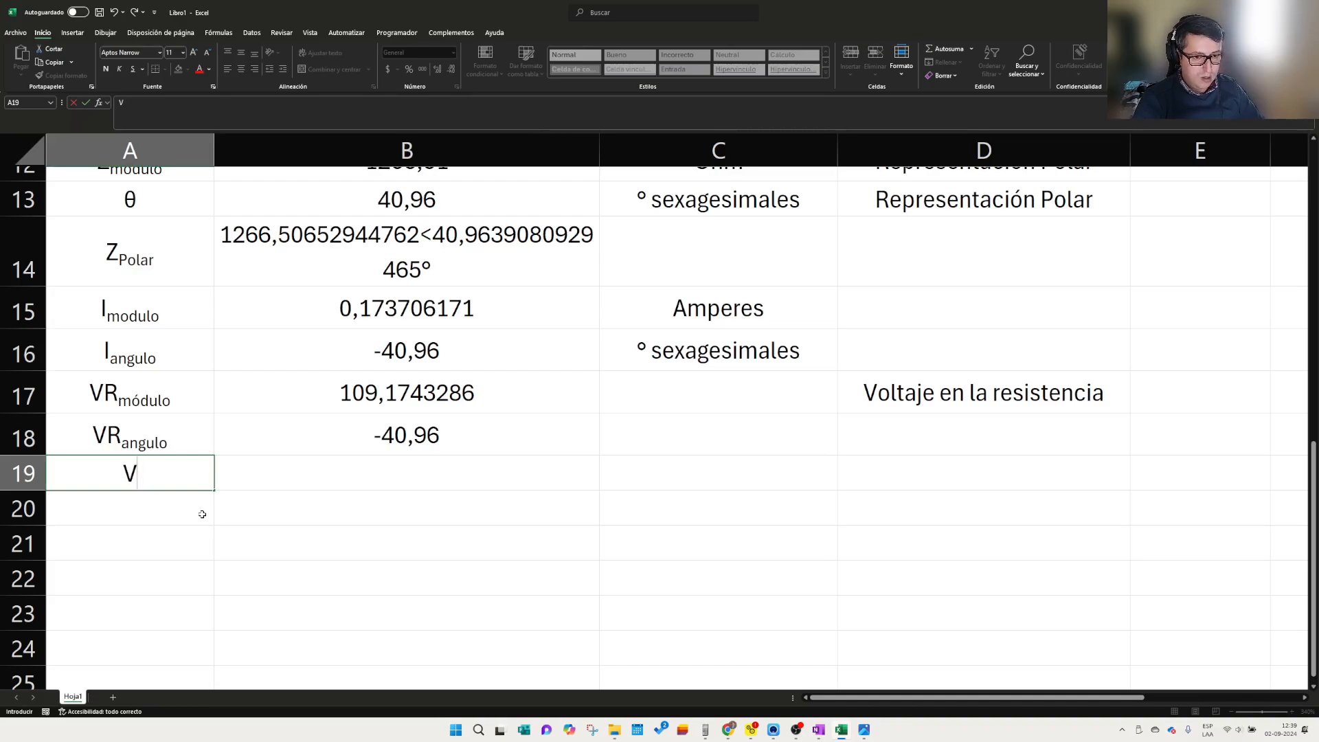
{"action": "scroll", "coordinate": [176, 256], "scroll_direction": "up", "scroll_amount": 2}
{"action": "scroll", "coordinate": [375, 320], "scroll_direction": "down", "scroll_amount": 1}
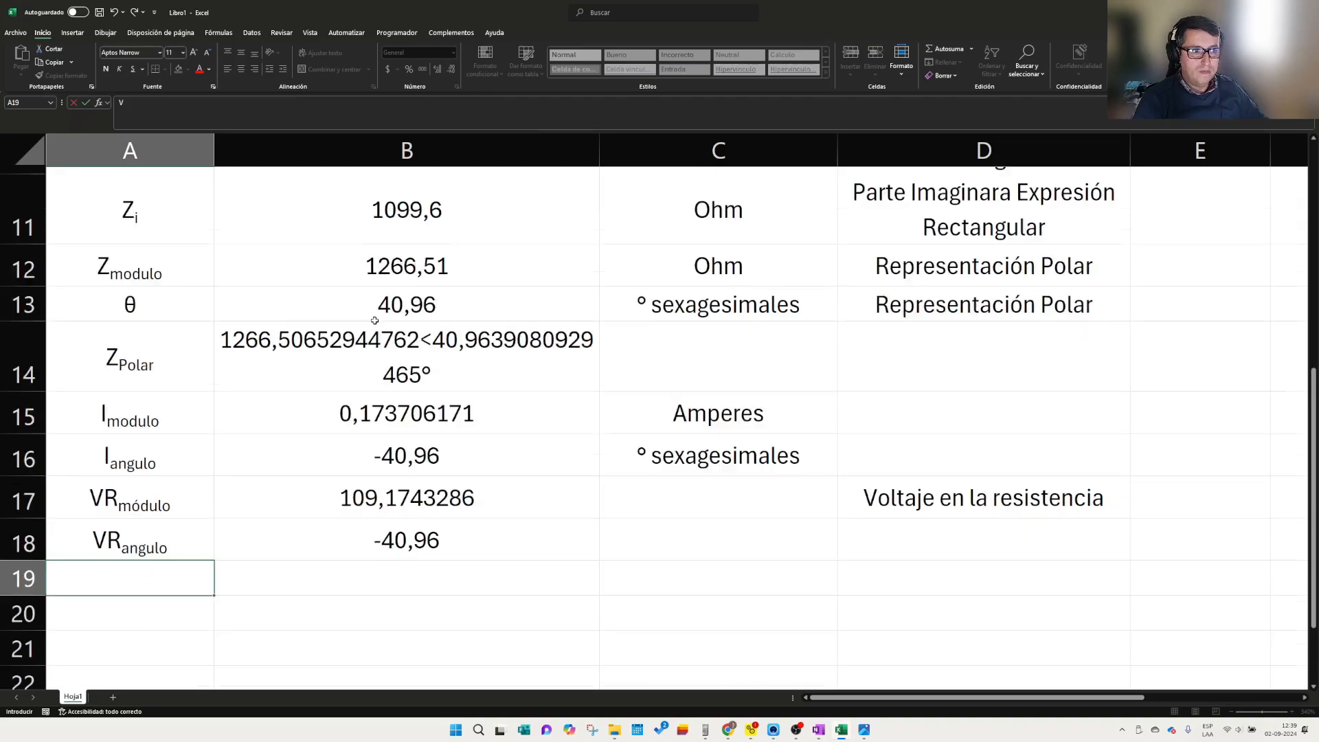
{"action": "scroll", "coordinate": [375, 320], "scroll_direction": "down", "scroll_amount": 1}
{"action": "type", "text": "X"}
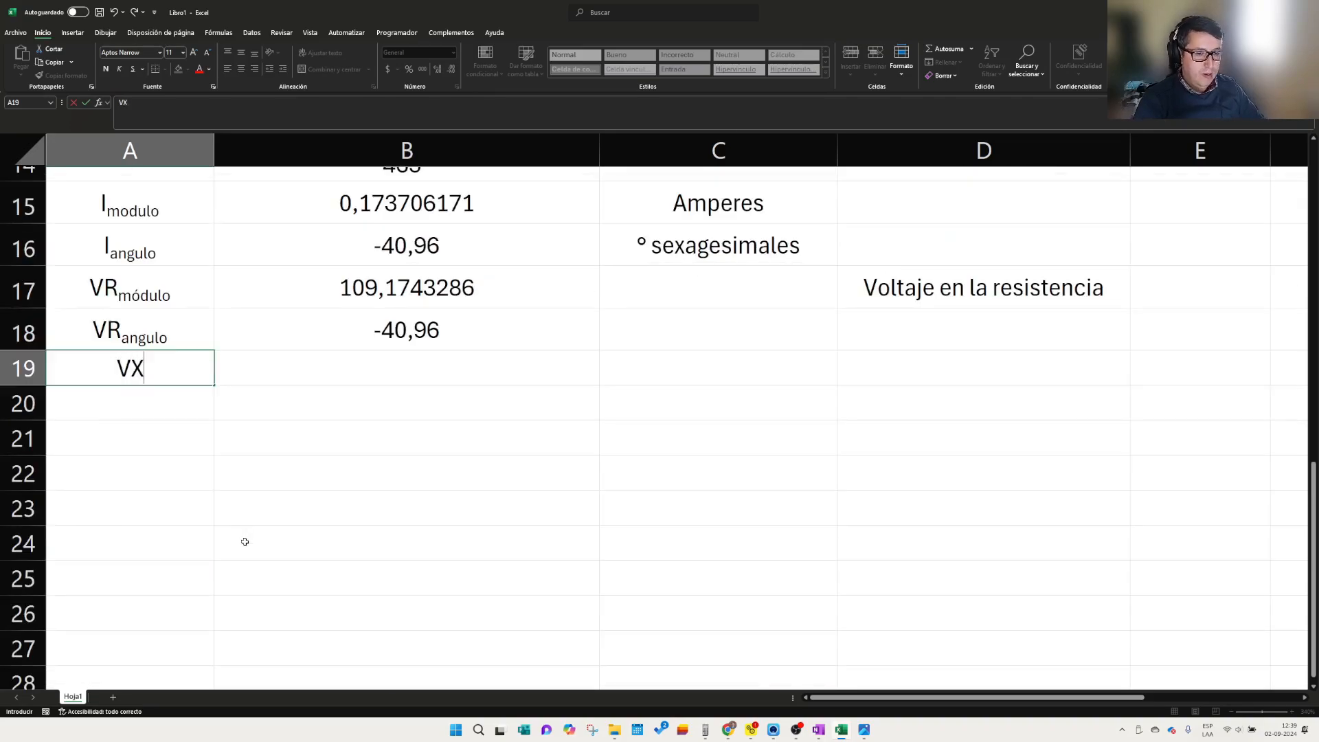
{"action": "type", "text": "L"}
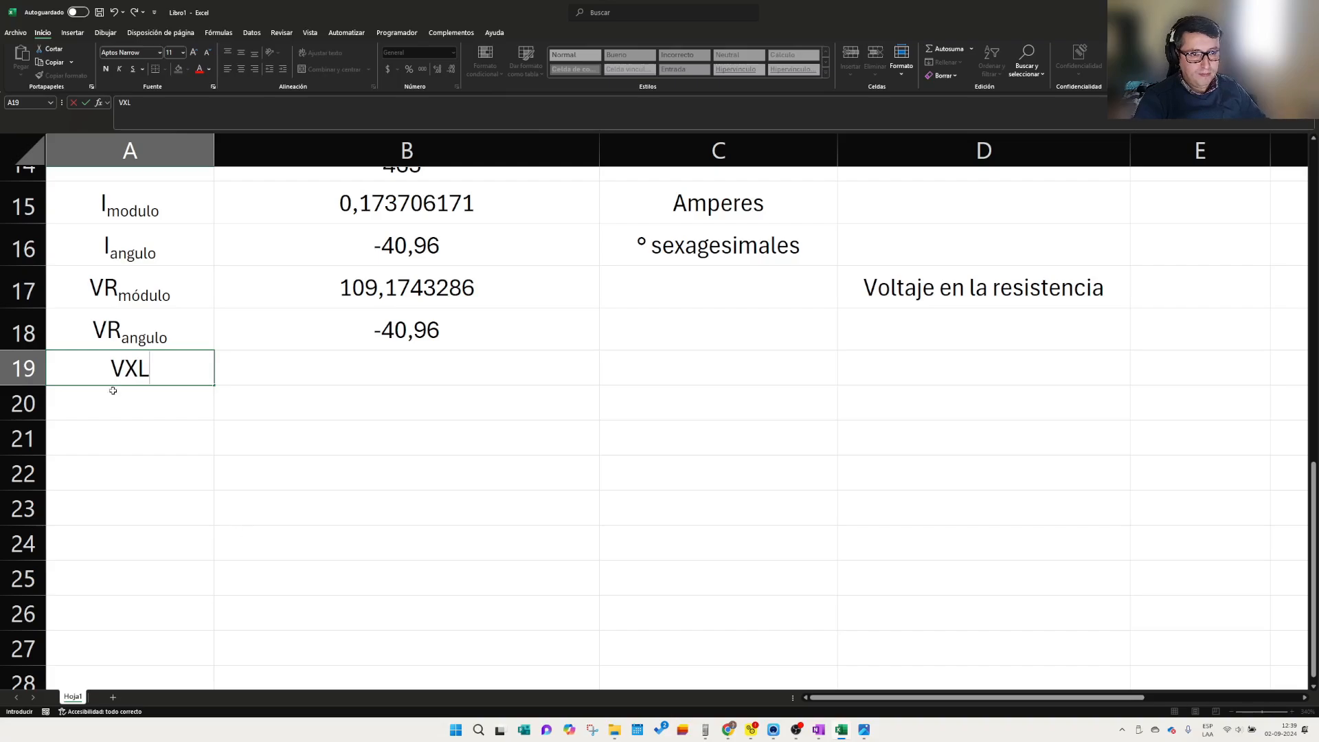
- Format the XL part of the label in A19 as subscript
{"action": "left_click_drag", "start_coordinate": [125, 369], "coordinate": [154, 369]}
{"action": "left_click", "coordinate": [1195, 61]}
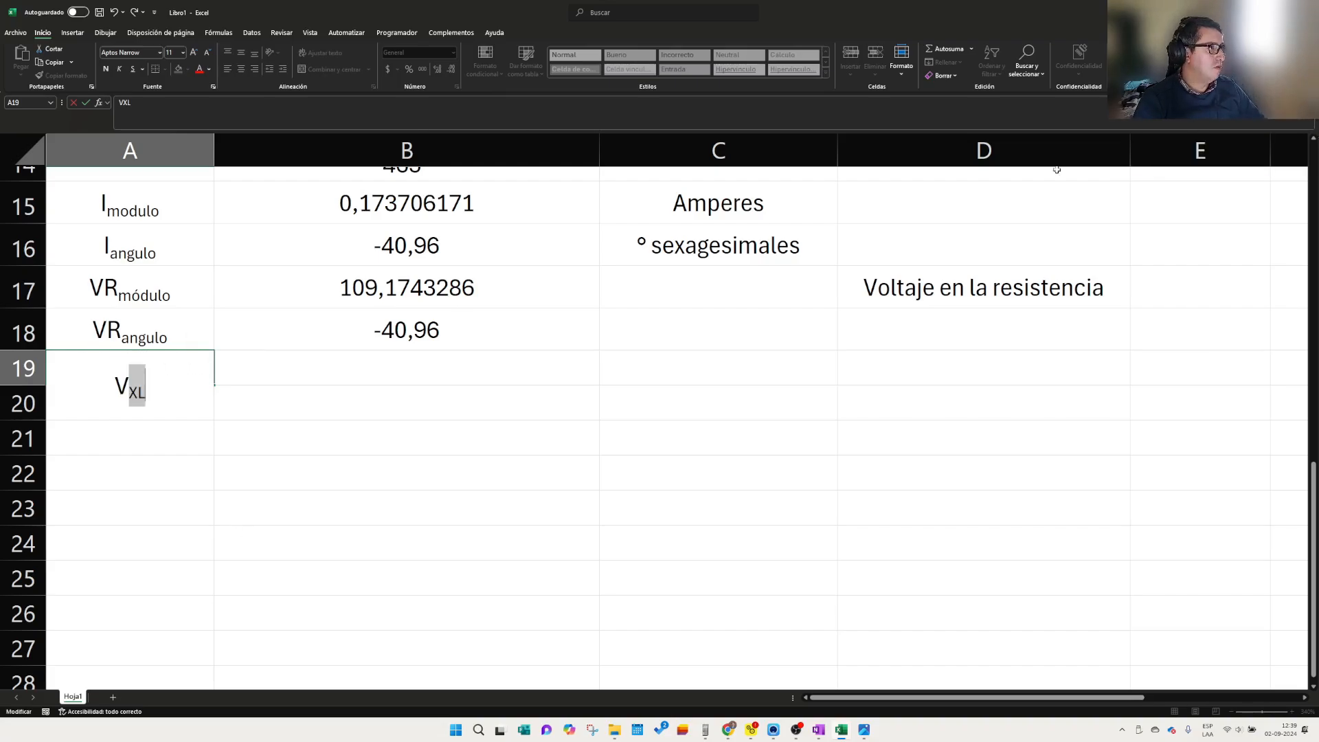
{"action": "left_click", "coordinate": [380, 453]}
{"action": "left_click", "coordinate": [395, 384]}
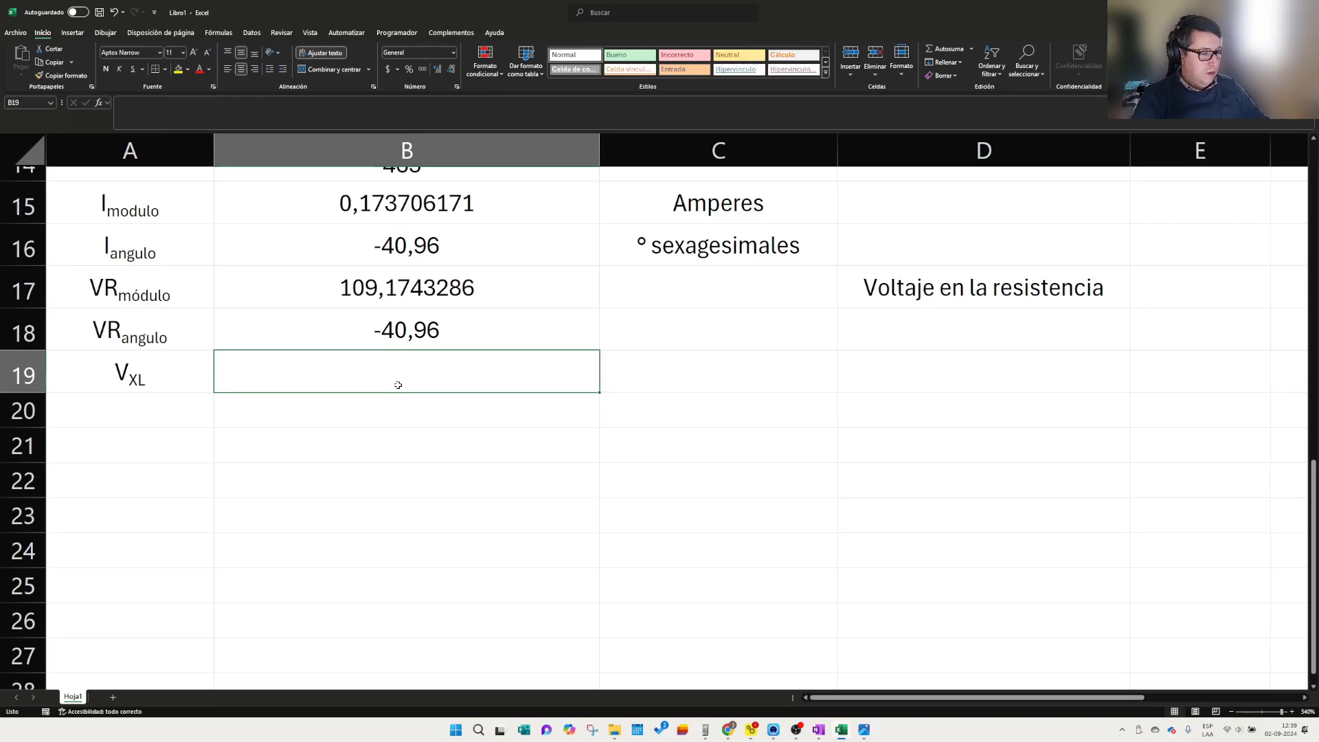
- Extend the subscript in the A19 label so that it reads XLmodulo
{"action": "left_click", "coordinate": [103, 374]}
{"action": "double_click", "coordinate": [180, 380]}
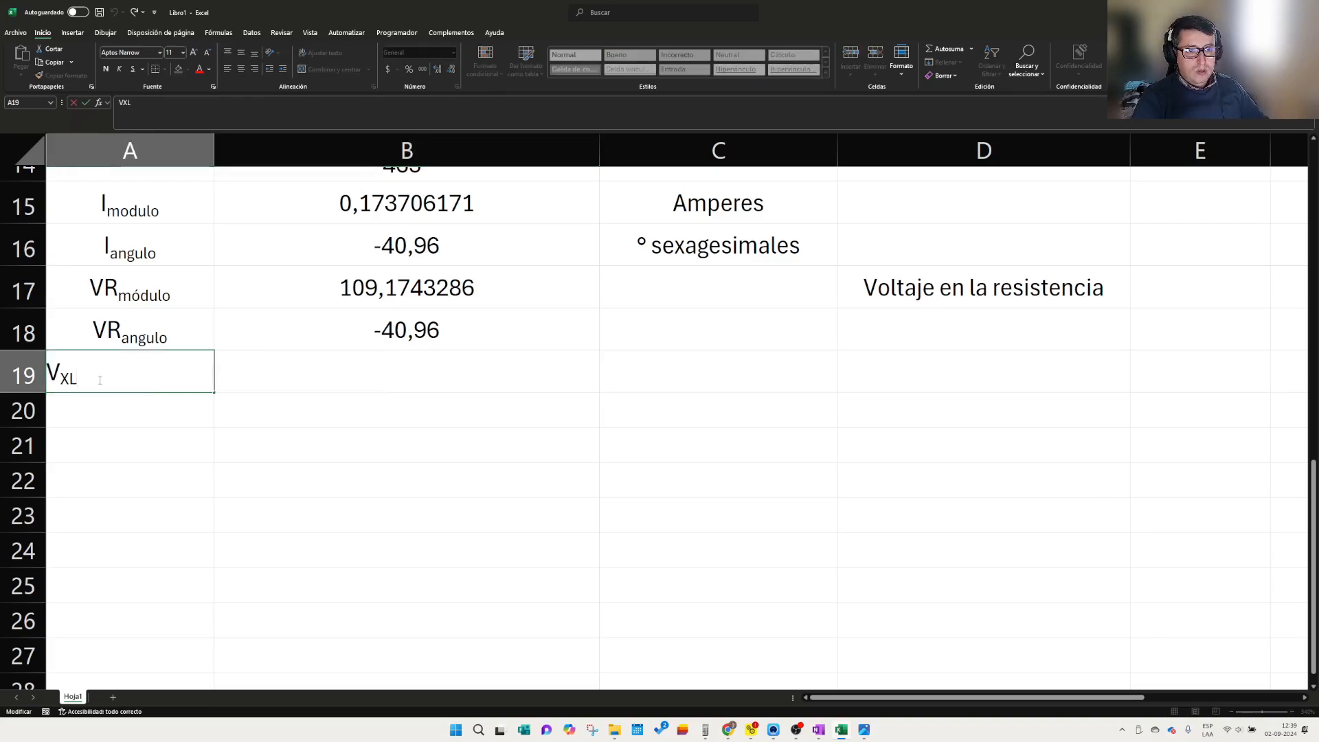
{"action": "left_click_drag", "start_coordinate": [88, 377], "coordinate": [60, 377]}
{"action": "type", "text": "XLm"}
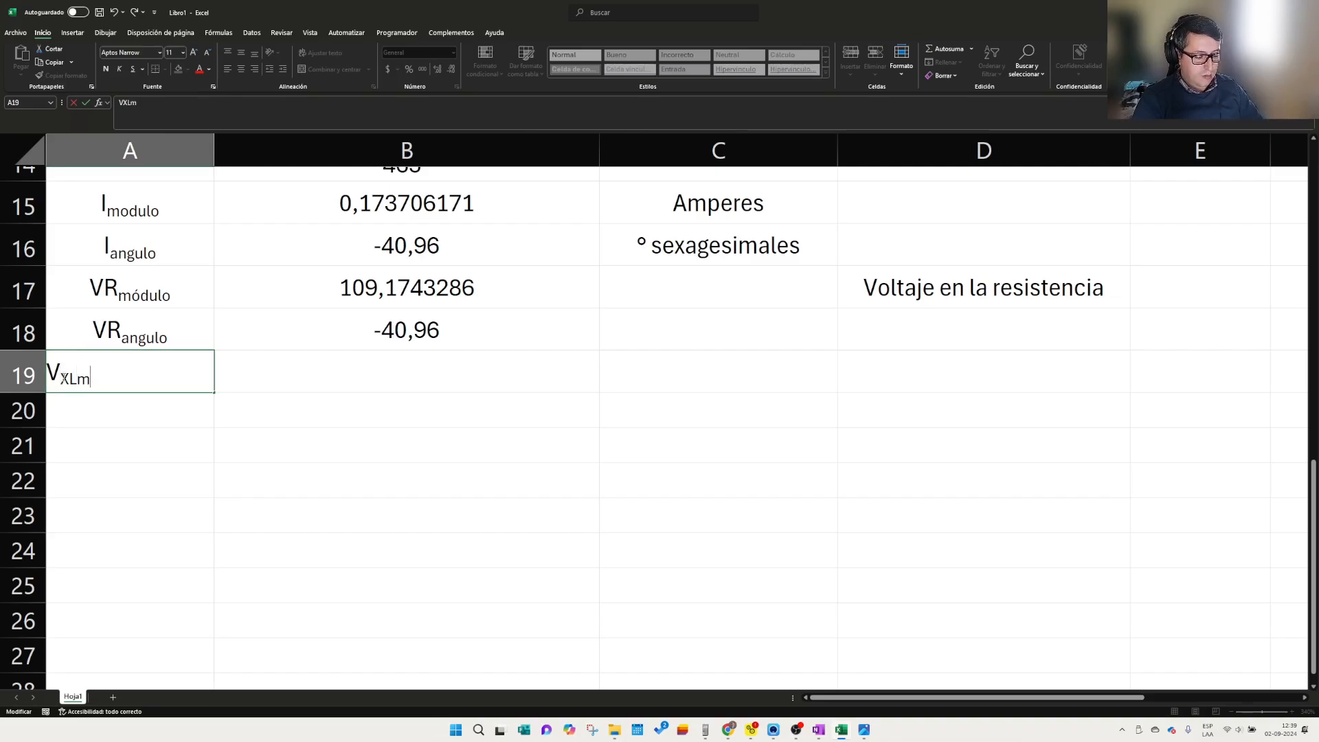
{"action": "type", "text": "ó"}
{"action": "key", "text": "BackSpace"}
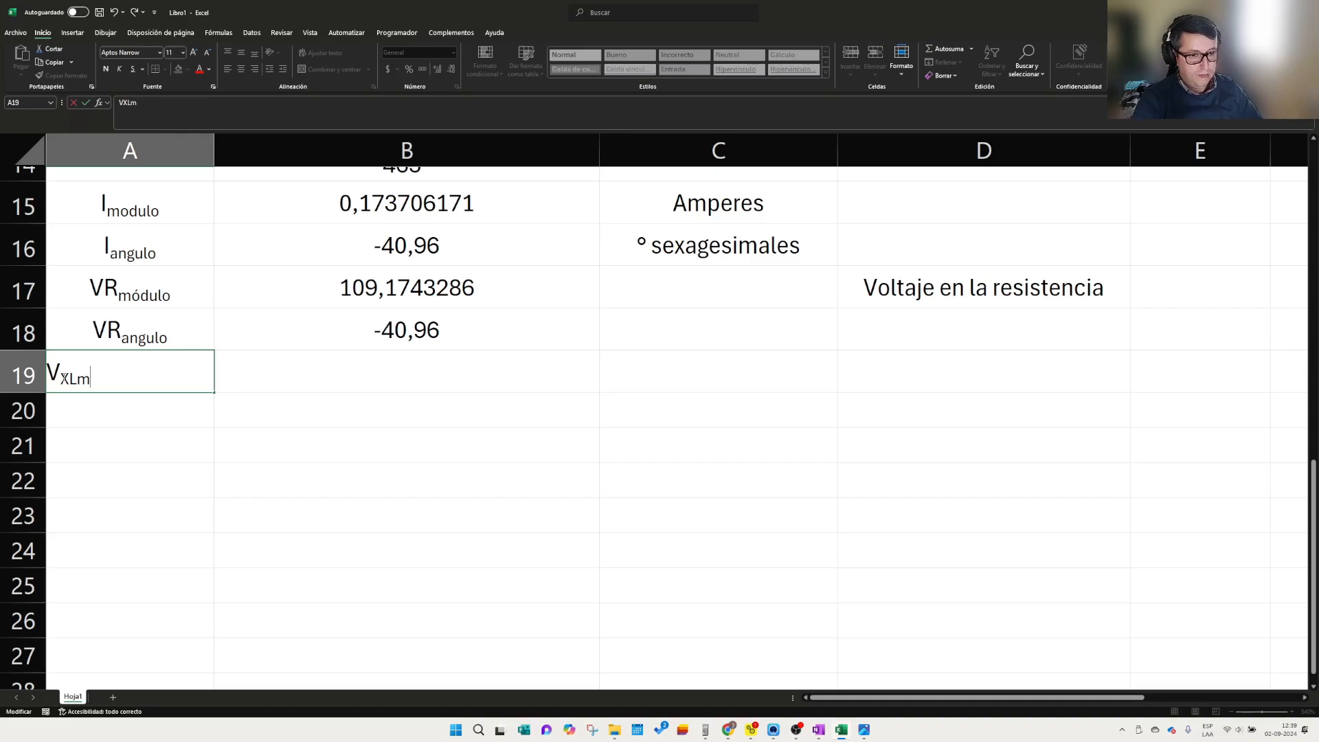
{"action": "type", "text": "odulo"}
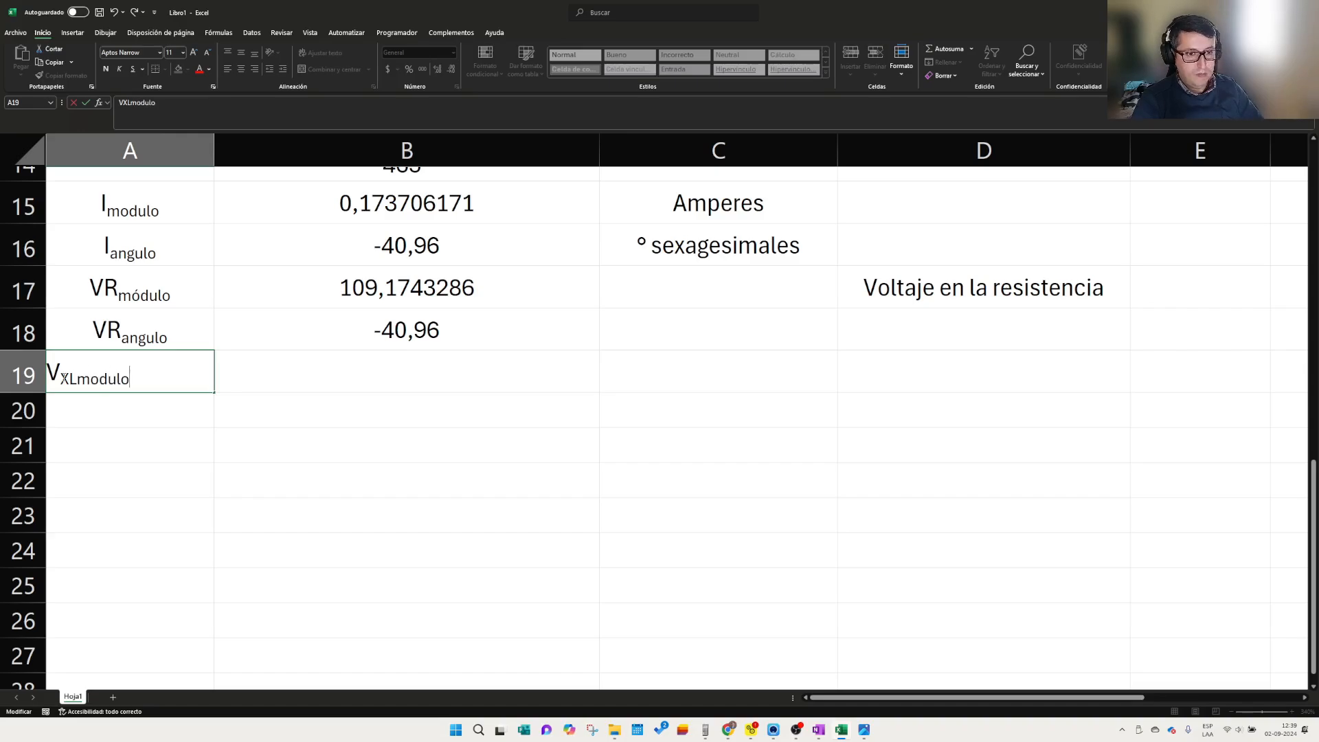
{"action": "left_click", "coordinate": [83, 431]}
{"action": "left_click", "coordinate": [82, 412]}
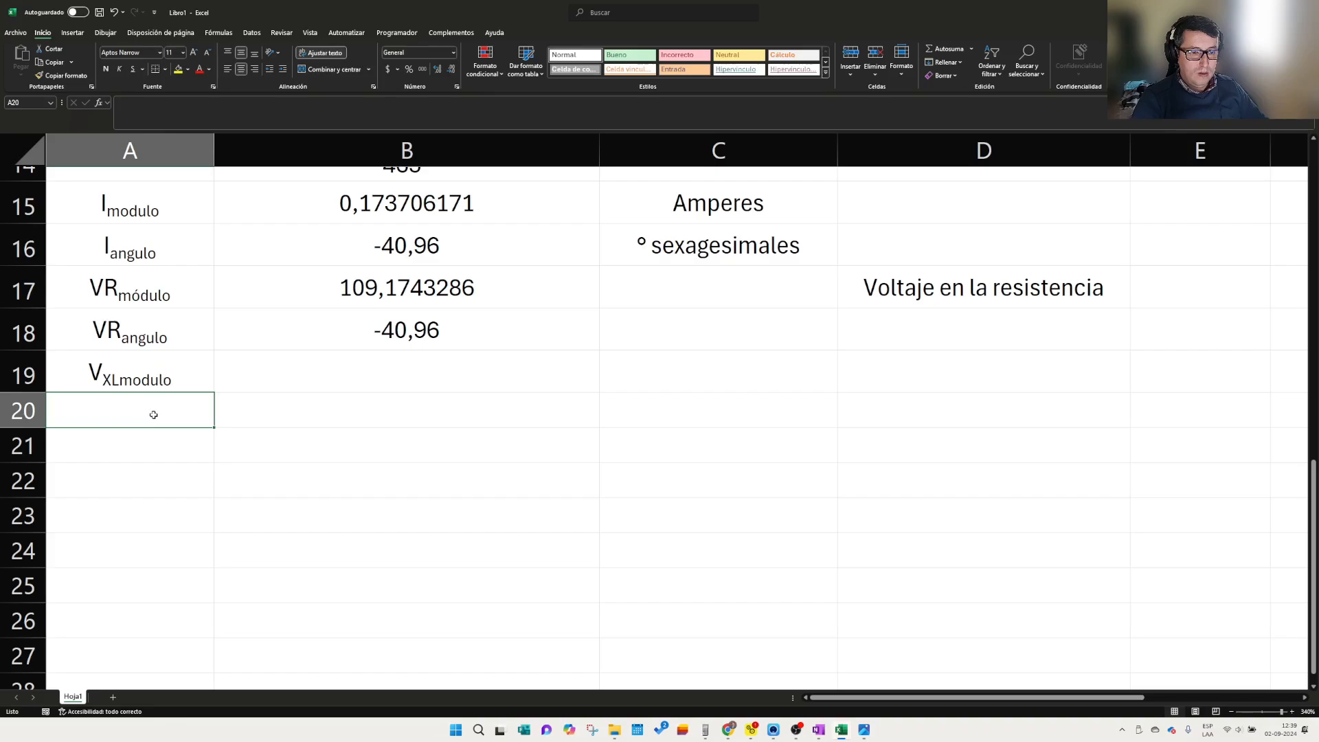
- Copy the A19 label text into A20 and change its ending so that it reads VXLangulo
{"action": "double_click", "coordinate": [186, 377]}
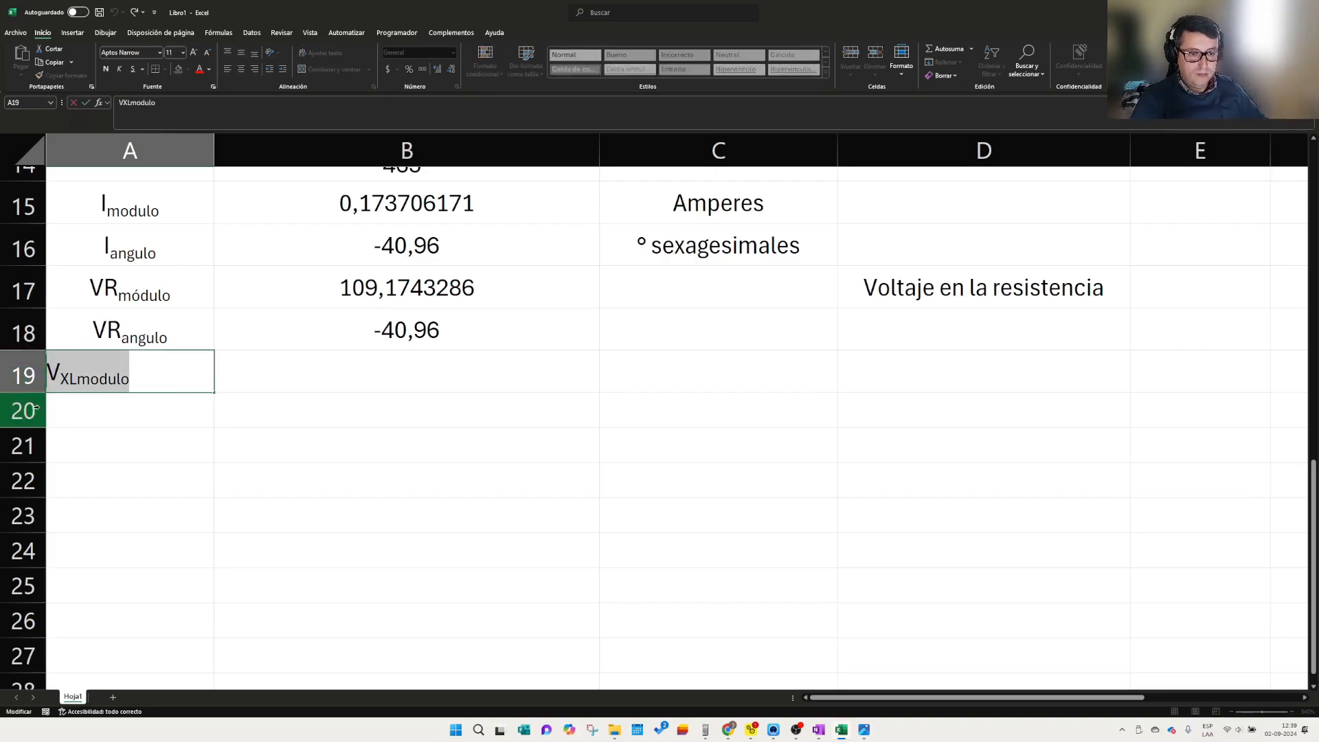
{"action": "key", "text": "Return"}
{"action": "type", "text": "VXLmodulo"}
{"action": "left_click_drag", "start_coordinate": [163, 411], "coordinate": [86, 411]}
{"action": "type", "text": "angulo"}
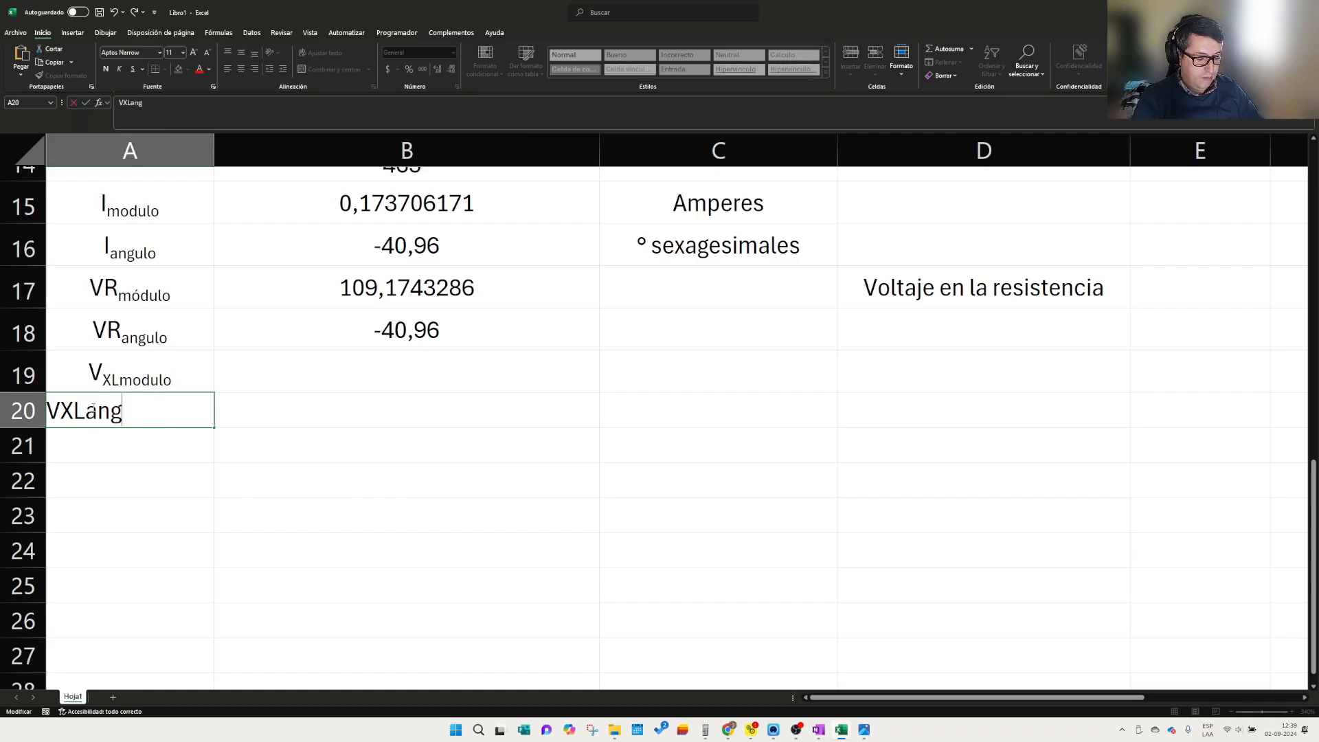
{"action": "key", "text": "Return"}
{"action": "key", "text": "Return"}
{"action": "left_click", "coordinate": [298, 408]}
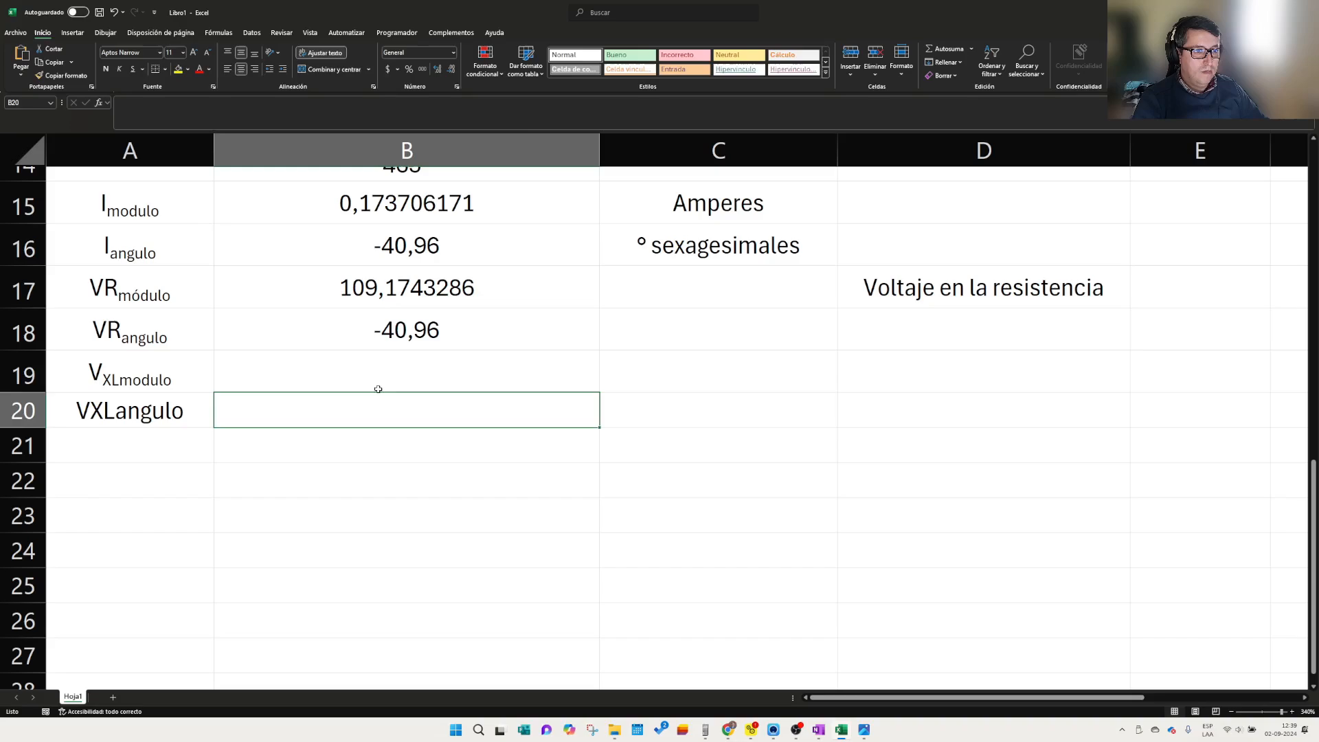
- Format the angulo part of the VXLangulo label in A20 as subscript
{"action": "double_click", "coordinate": [180, 420]}
{"action": "left_click_drag", "start_coordinate": [87, 412], "coordinate": [162, 414]}
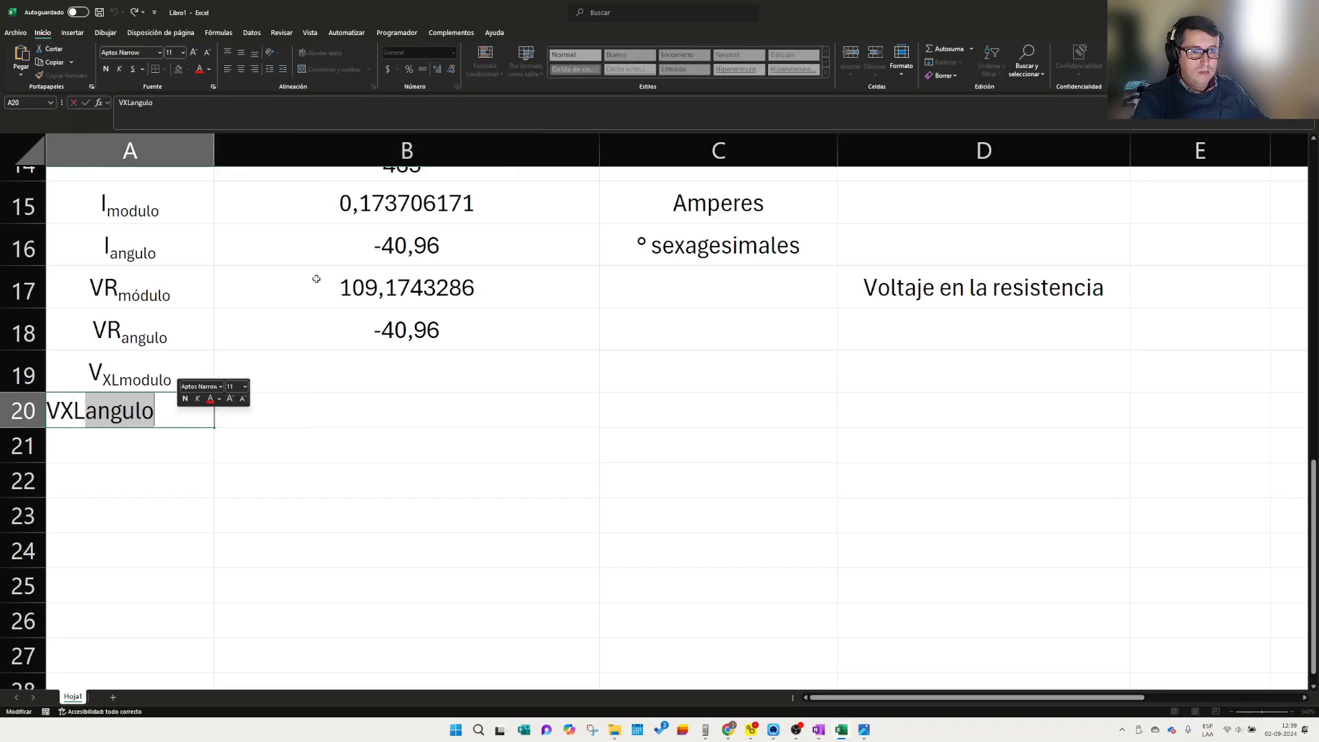
{"action": "key", "text": "ctrl+1"}
{"action": "left_click", "coordinate": [377, 481]}
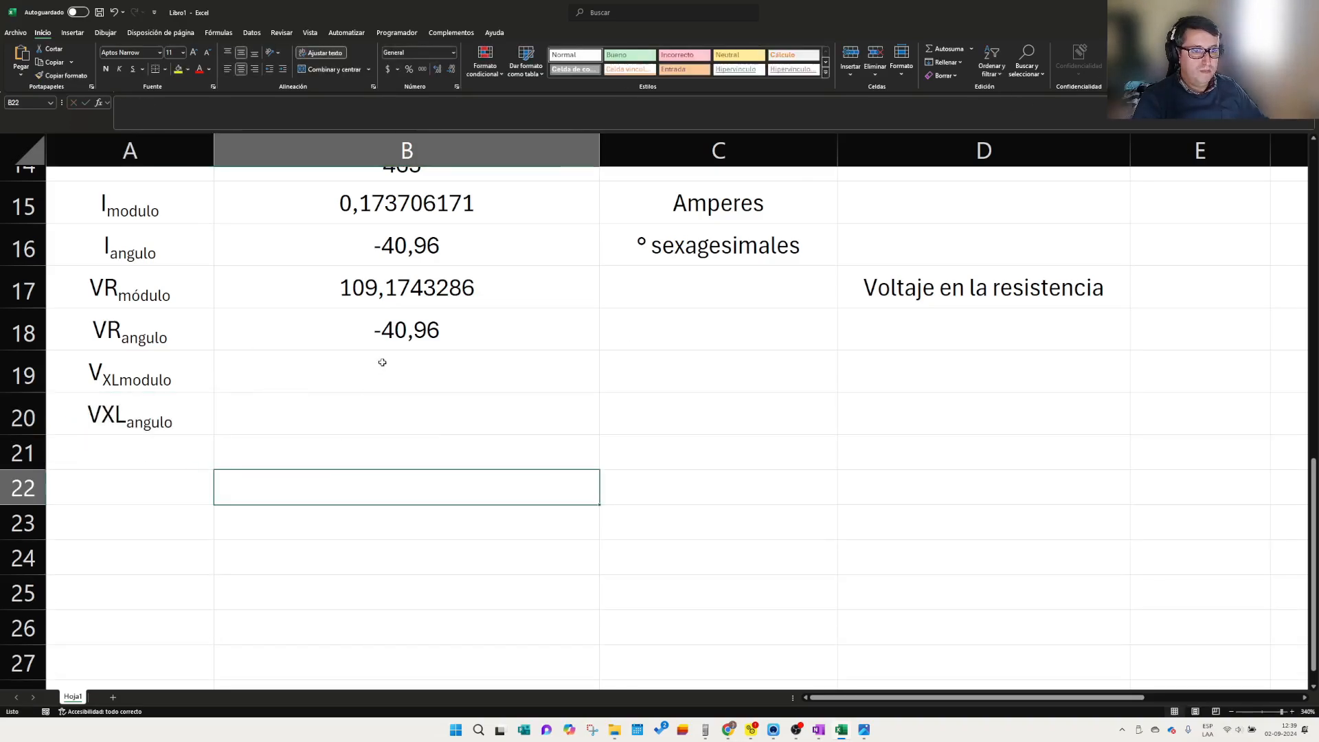
- Calculate the inductor voltage magnitude in B19 by multiplying the current magnitude by the inductive reactance with the formula +B15*B8
{"action": "left_click", "coordinate": [380, 359]}
{"action": "type", "text": "+"}
{"action": "scroll", "coordinate": [553, 405], "scroll_direction": "up", "scroll_amount": 1}
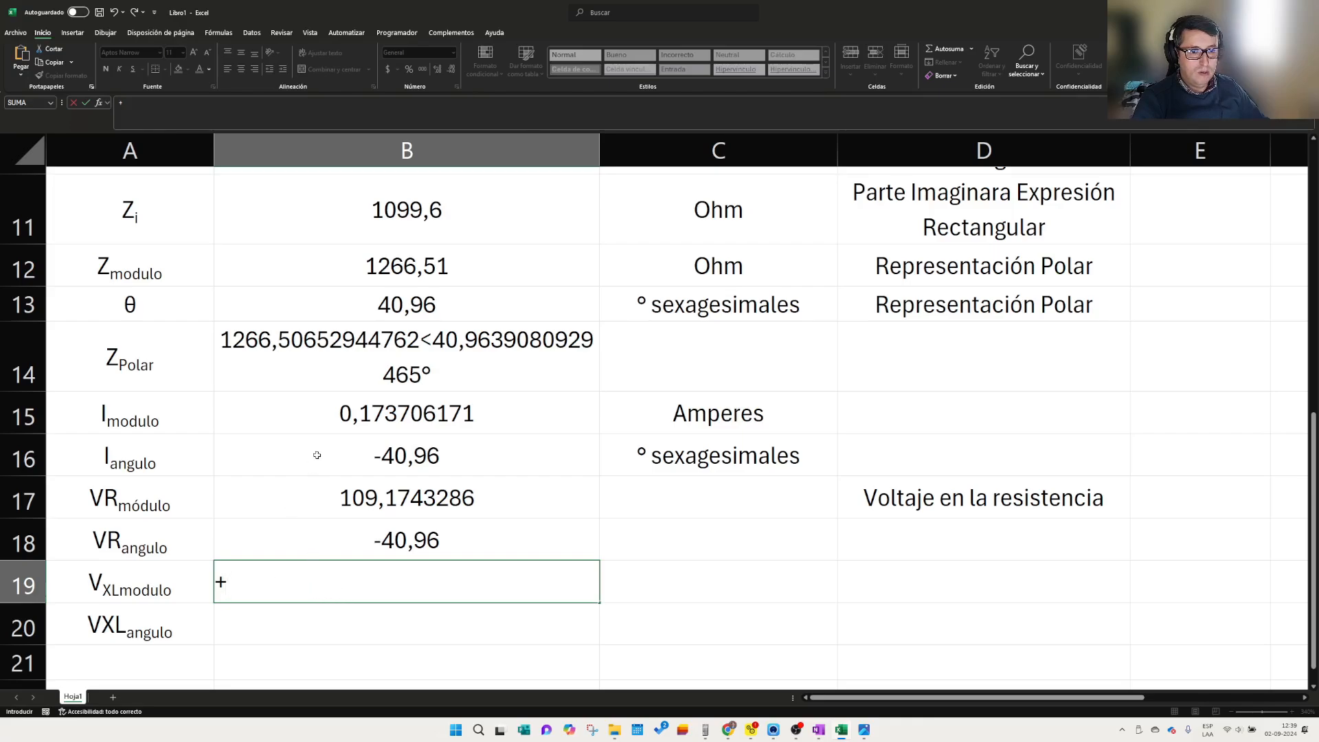
{"action": "left_click", "coordinate": [350, 430]}
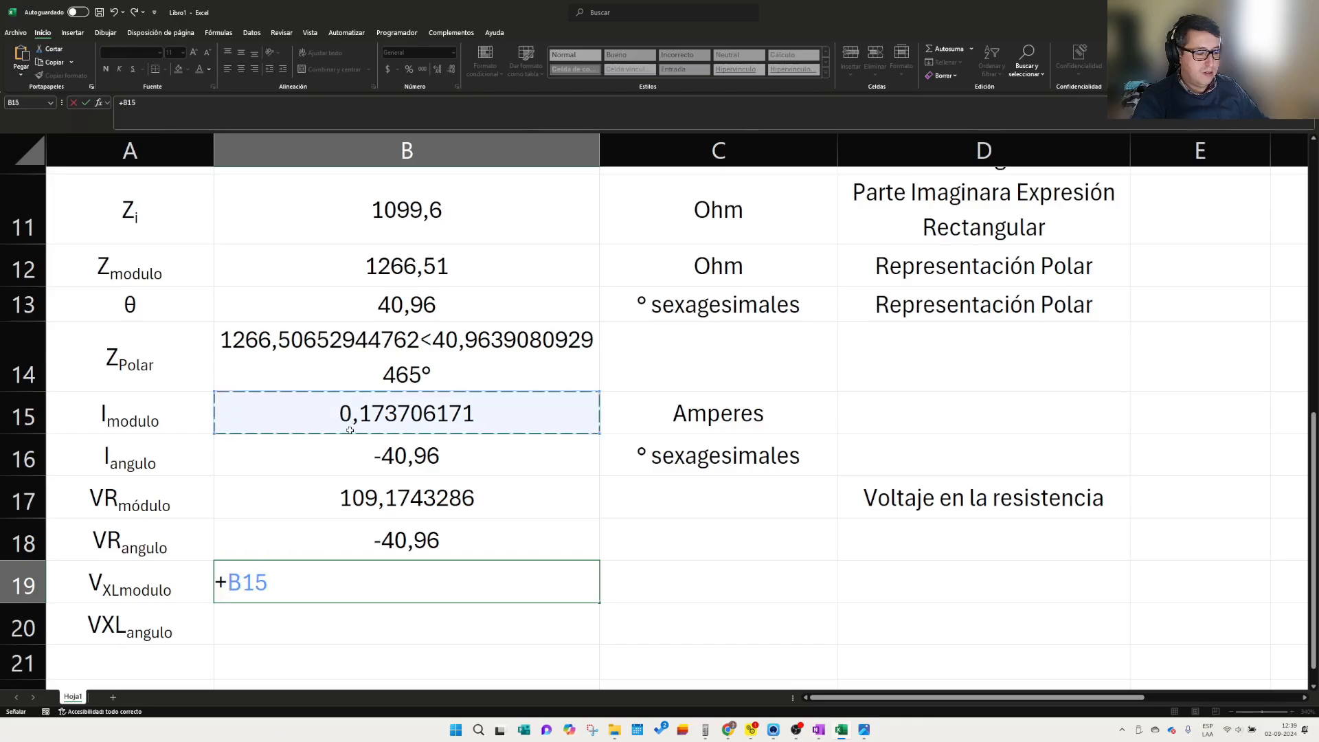
{"action": "type", "text": "*"}
{"action": "scroll", "coordinate": [357, 474], "scroll_direction": "up", "scroll_amount": 2}
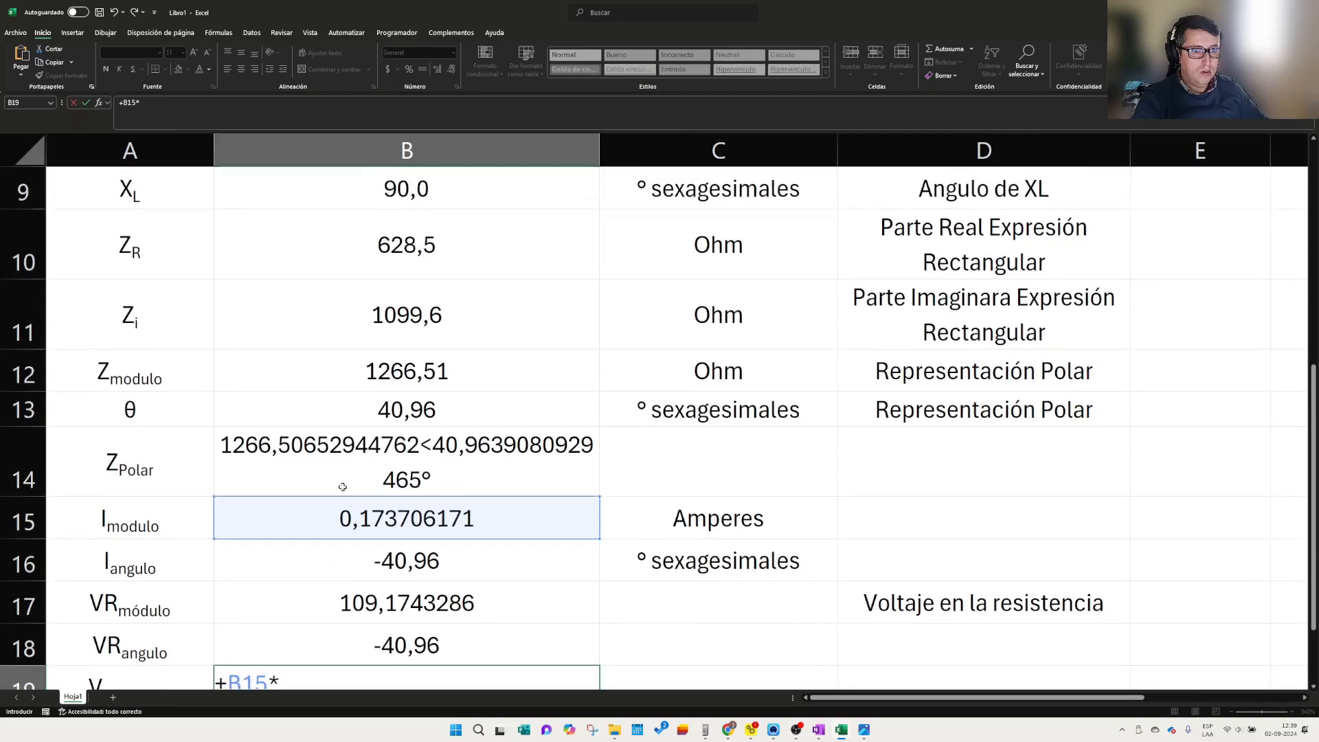
{"action": "scroll", "coordinate": [342, 487], "scroll_direction": "up", "scroll_amount": 2}
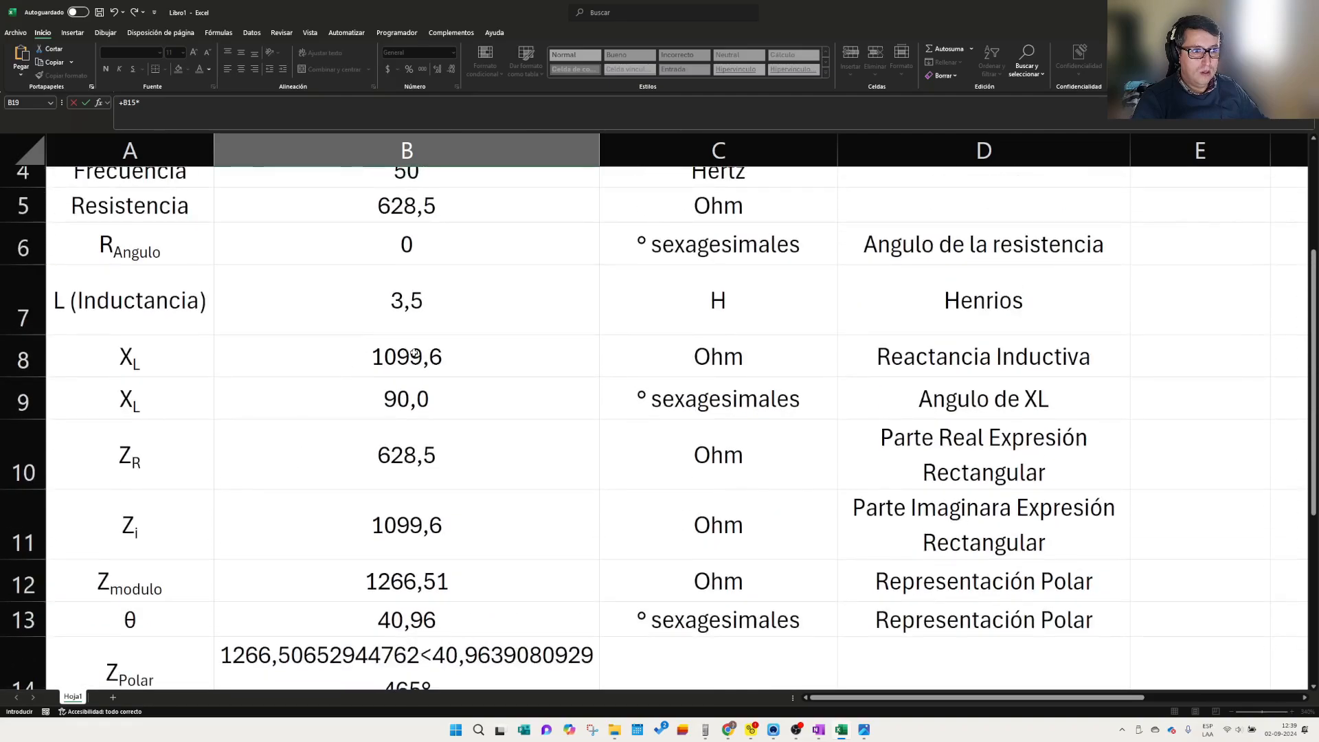
{"action": "left_click", "coordinate": [398, 362]}
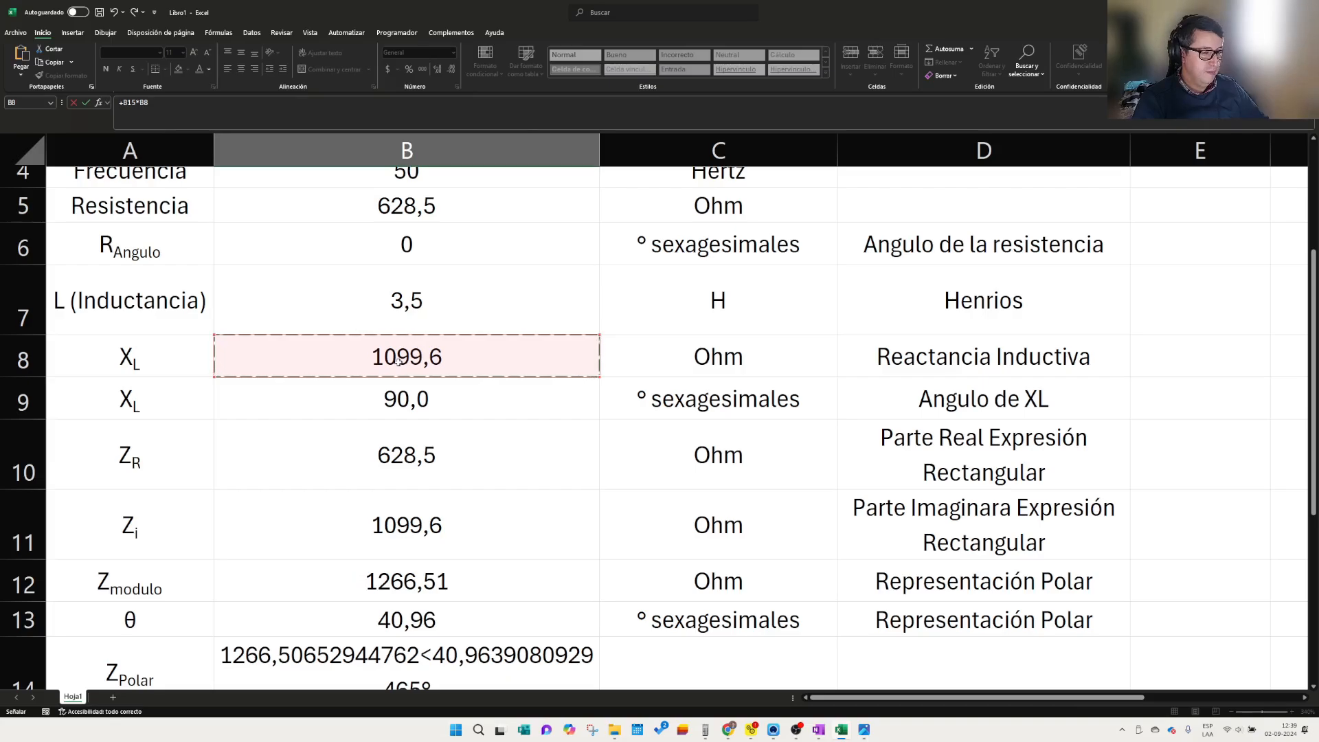
{"action": "key", "text": "Return"}
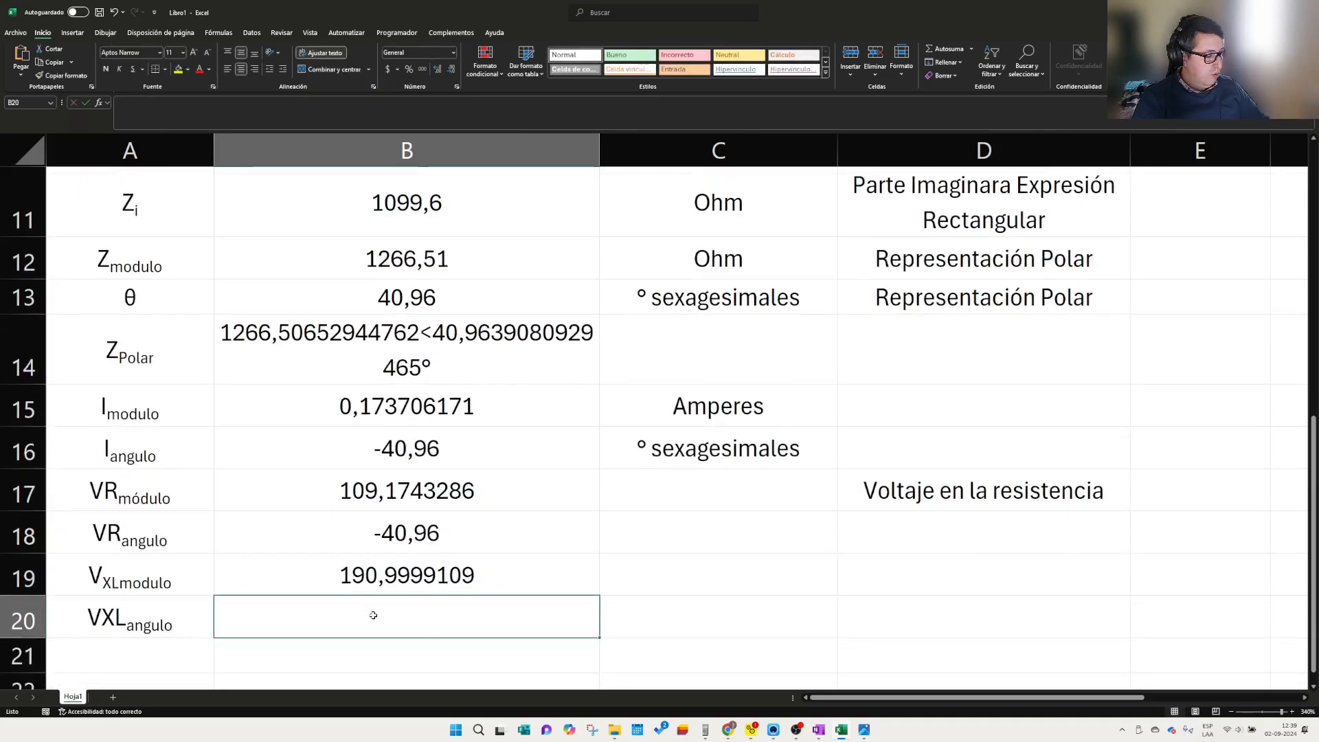
- Calculate the inductor voltage angle in B20 by adding the XL angle and the current angle with the formula +B9+B16
{"action": "type", "text": "+"}
{"action": "scroll", "coordinate": [373, 615], "scroll_direction": "up", "scroll_amount": 2}
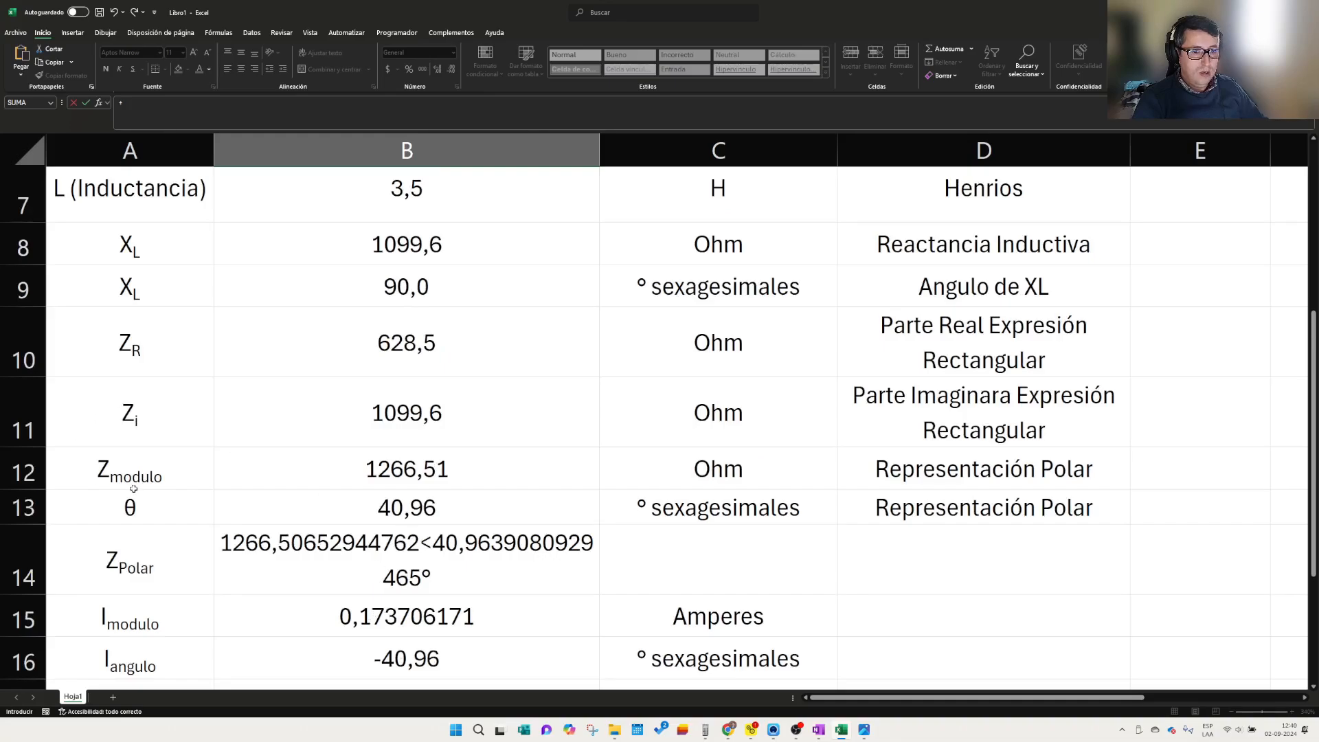
{"action": "left_click", "coordinate": [406, 288]}
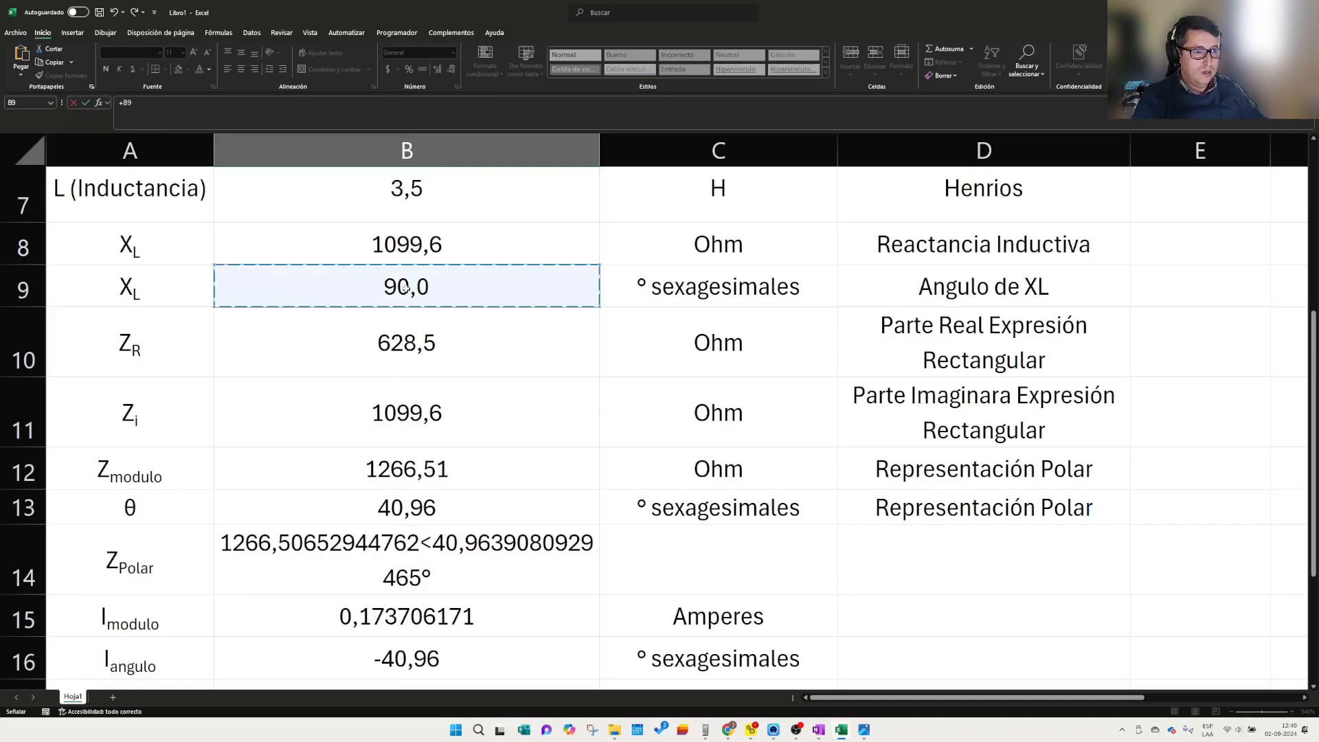
{"action": "type", "text": "+"}
{"action": "scroll", "coordinate": [413, 486], "scroll_direction": "down", "scroll_amount": 2}
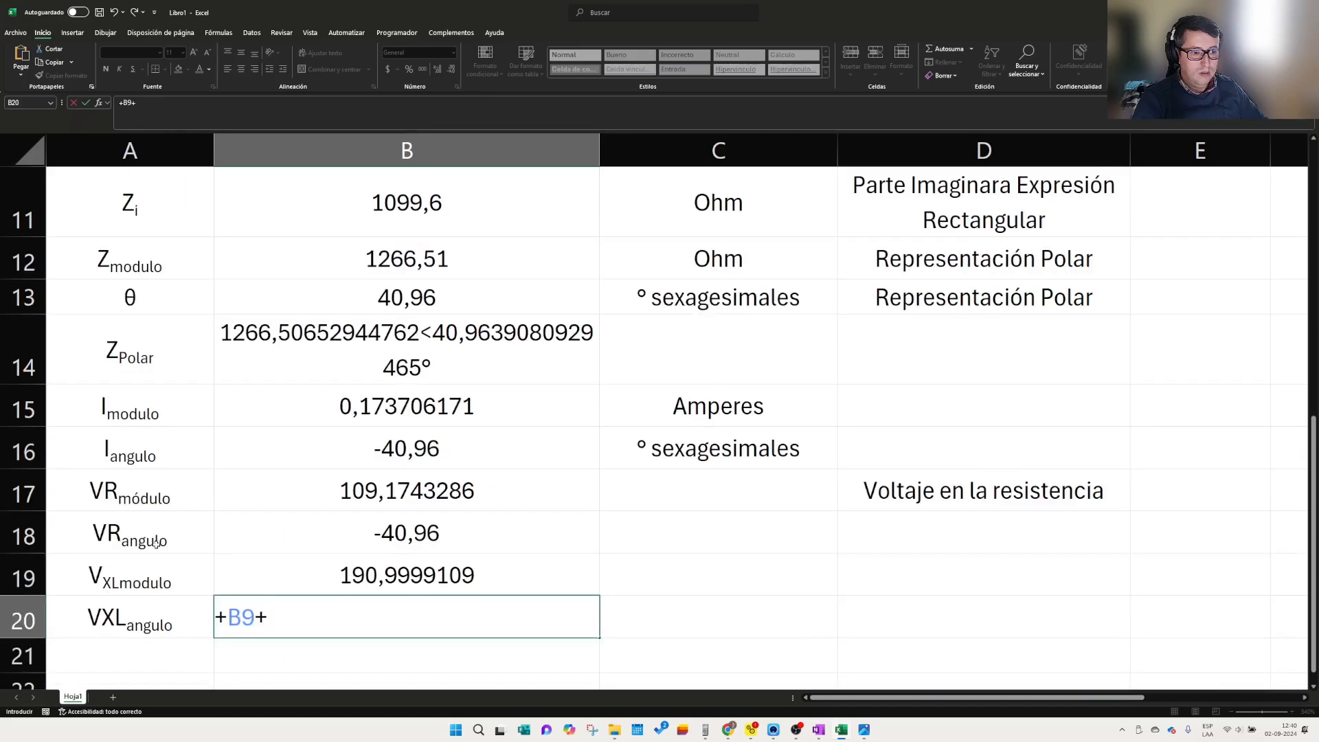
{"action": "left_click", "coordinate": [431, 447]}
{"action": "key", "text": "Return"}
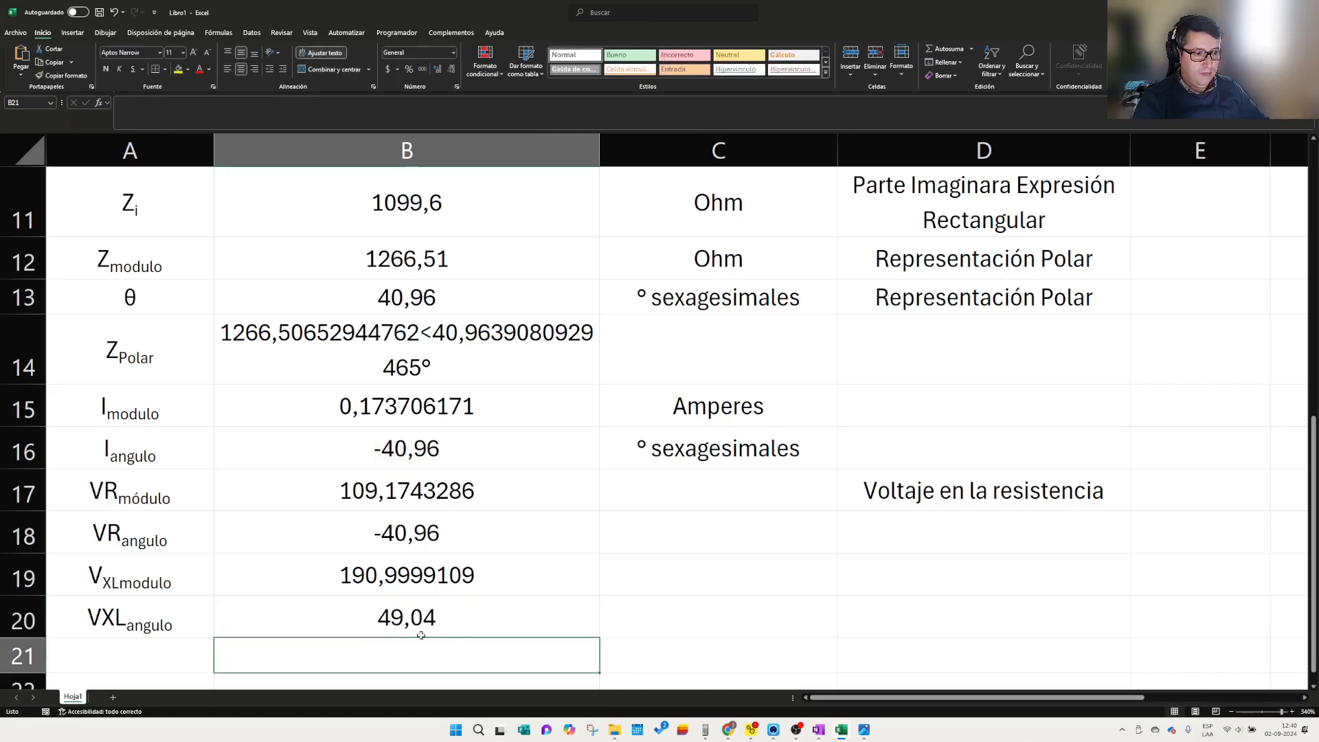
- Copy the ° sexagesimales unit from C16 into C20 and C18 for the two voltage angles
{"action": "scroll", "coordinate": [520, 557], "scroll_direction": "down", "scroll_amount": 1}
{"action": "left_click", "coordinate": [701, 352]}
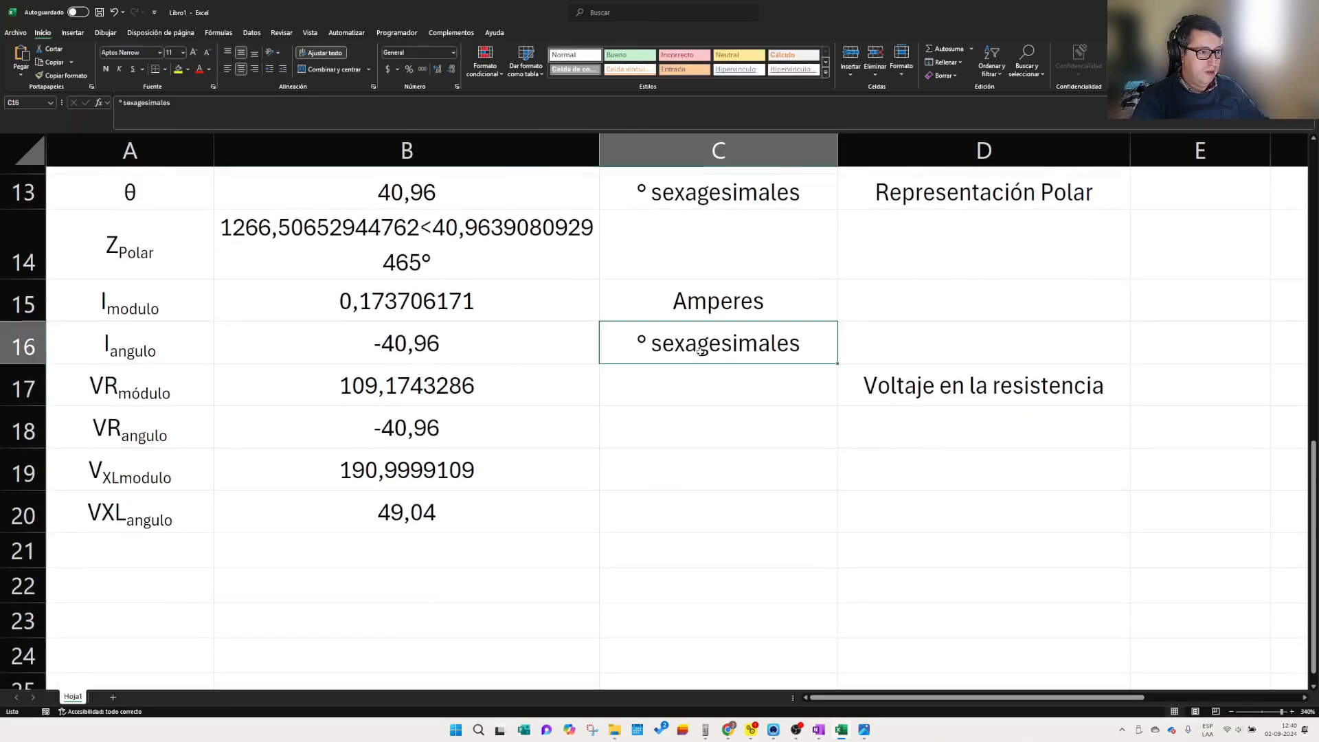
{"action": "key", "text": "ctrl+c"}
{"action": "left_click", "coordinate": [683, 515]}
{"action": "key", "text": "ctrl+v"}
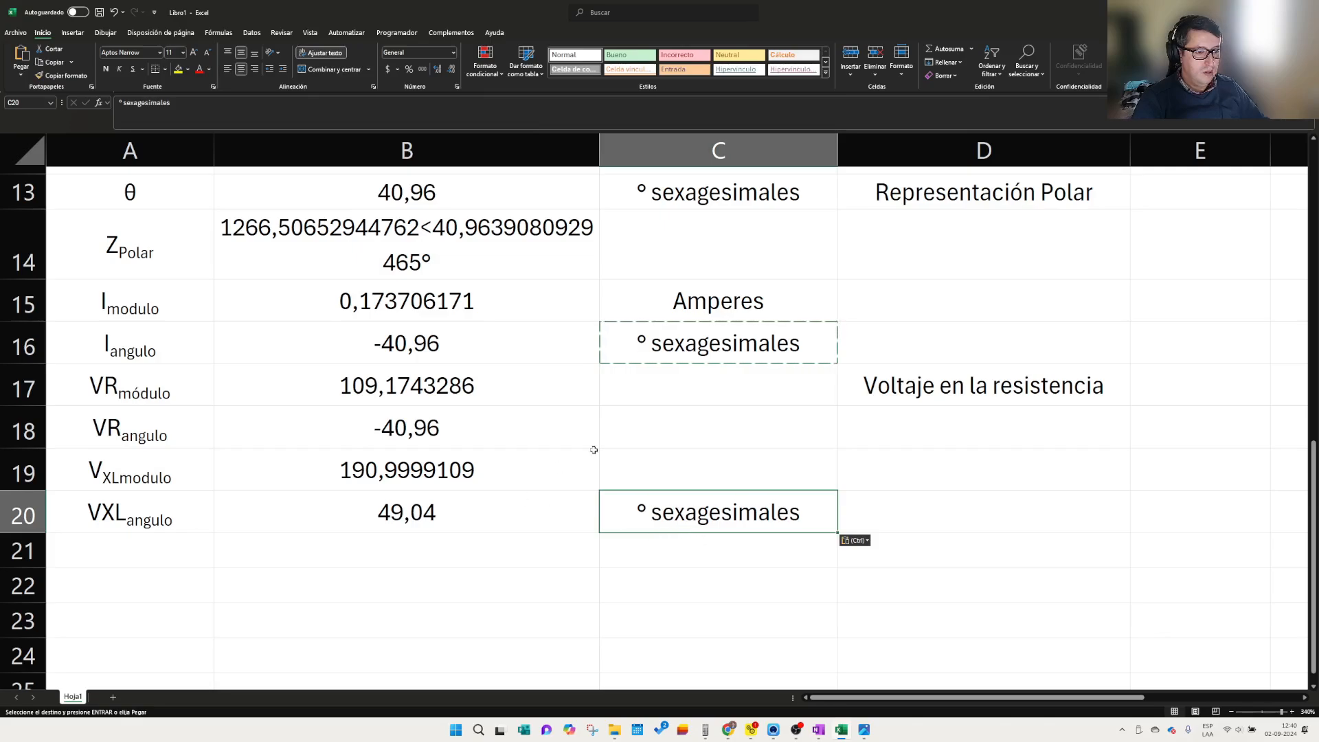
{"action": "left_click", "coordinate": [654, 410]}
{"action": "key", "text": "ctrl+v"}
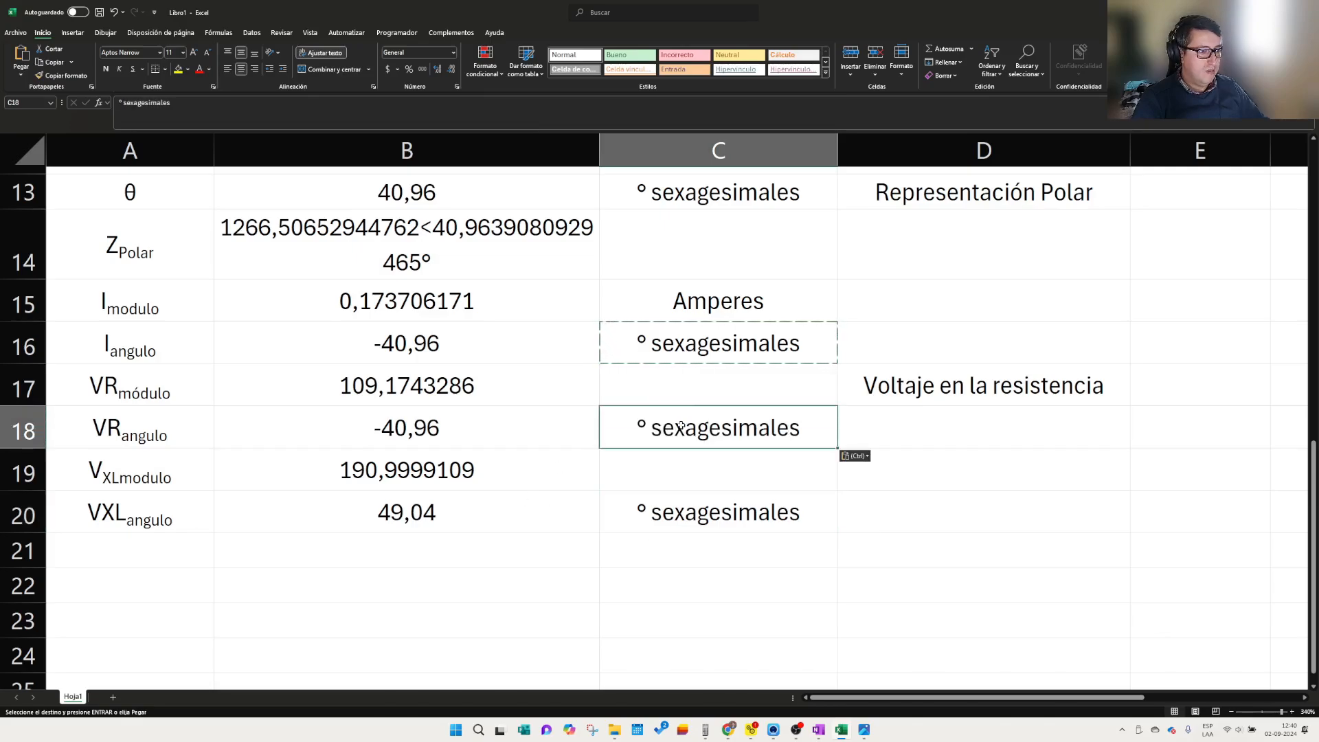
- Enter Volts as the unit for the resistor and inductor voltage magnitudes in C17 and C19
{"action": "left_click", "coordinate": [685, 386]}
{"action": "type", "text": "Volts"}
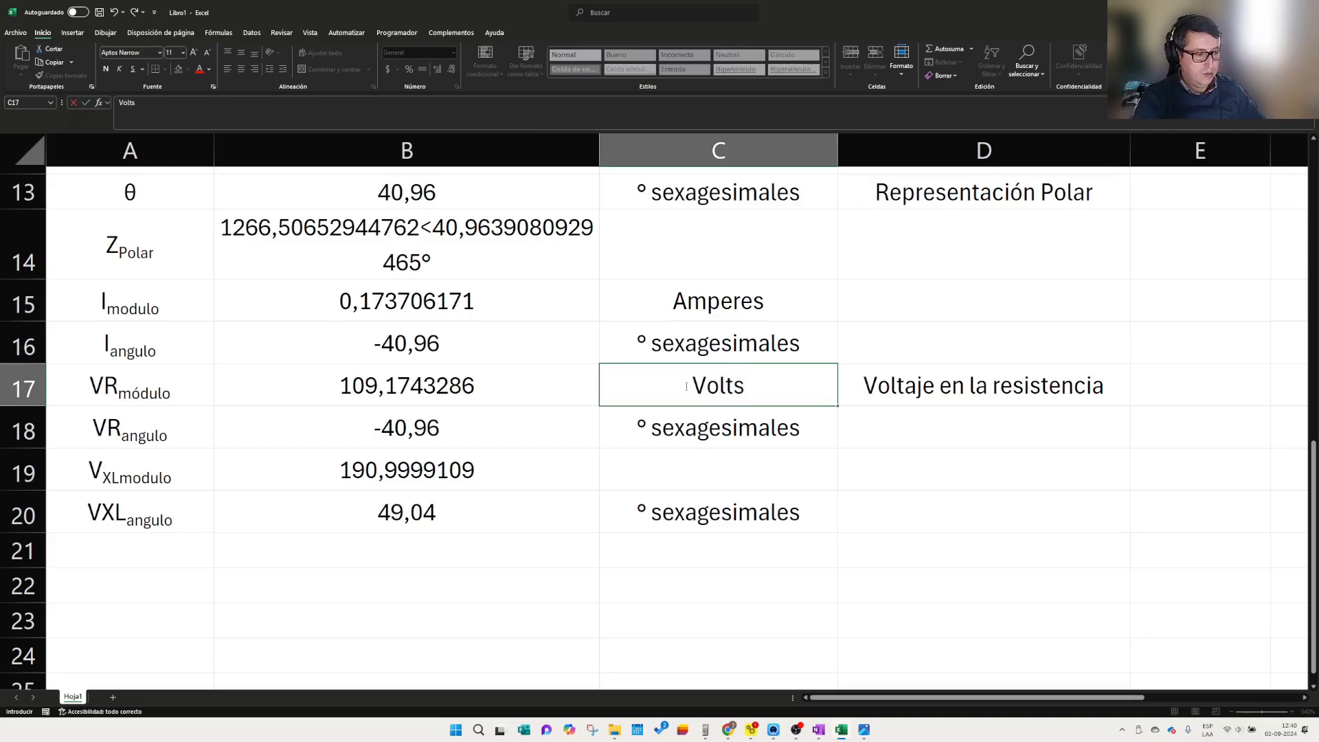
{"action": "key", "text": "Return"}
{"action": "key", "text": "Return"}
{"action": "type", "text": "Volts"}
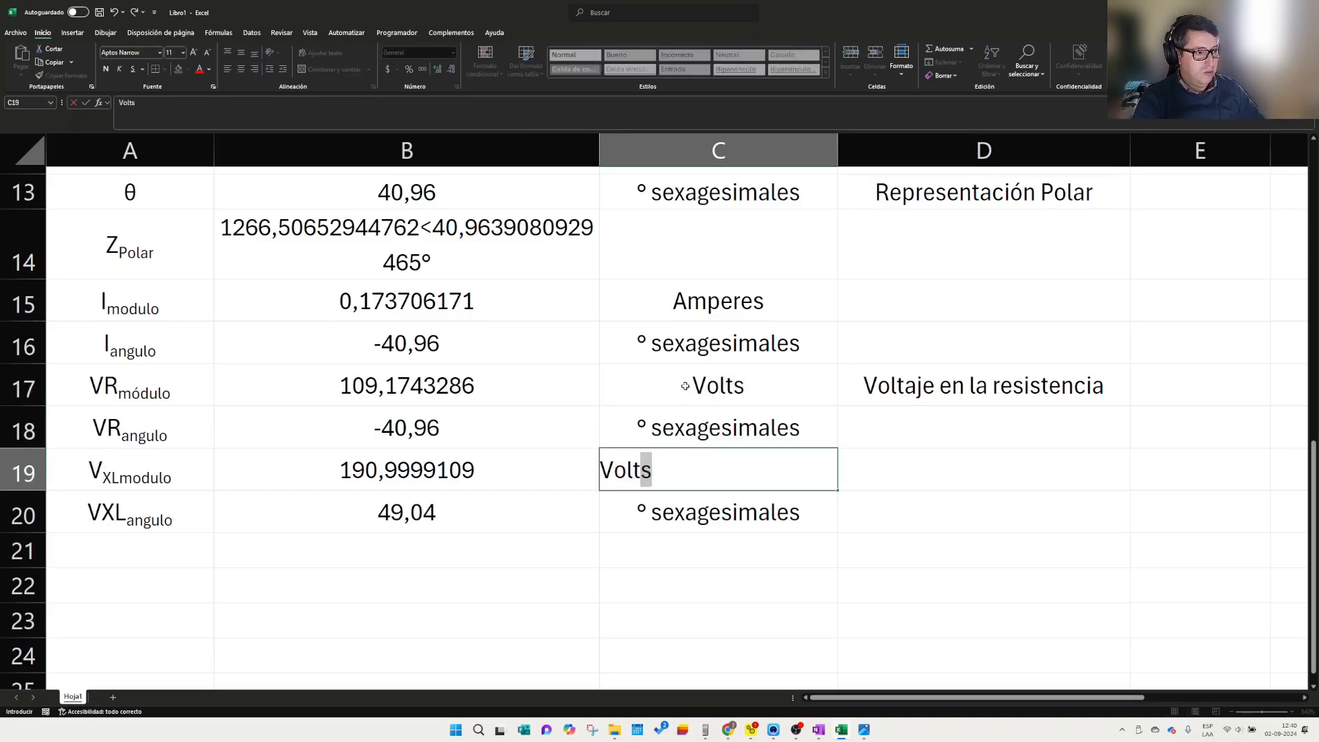
{"action": "left_click", "coordinate": [649, 597]}
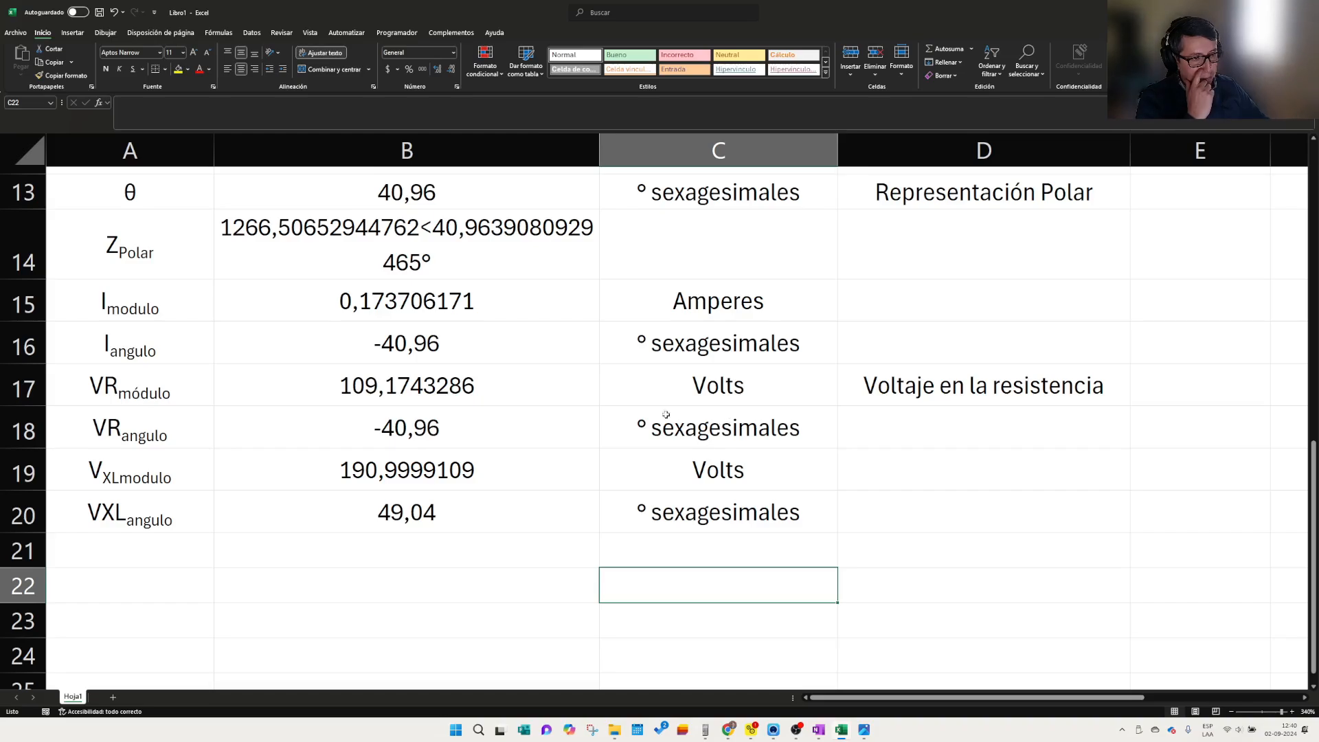
- Review the whole table, from the source voltage in row 2 to the resistor and inductor voltages in A17:B20
{"action": "scroll", "coordinate": [315, 559], "scroll_direction": "up", "scroll_amount": 2}
{"action": "scroll", "coordinate": [315, 566], "scroll_direction": "down", "scroll_amount": 2}
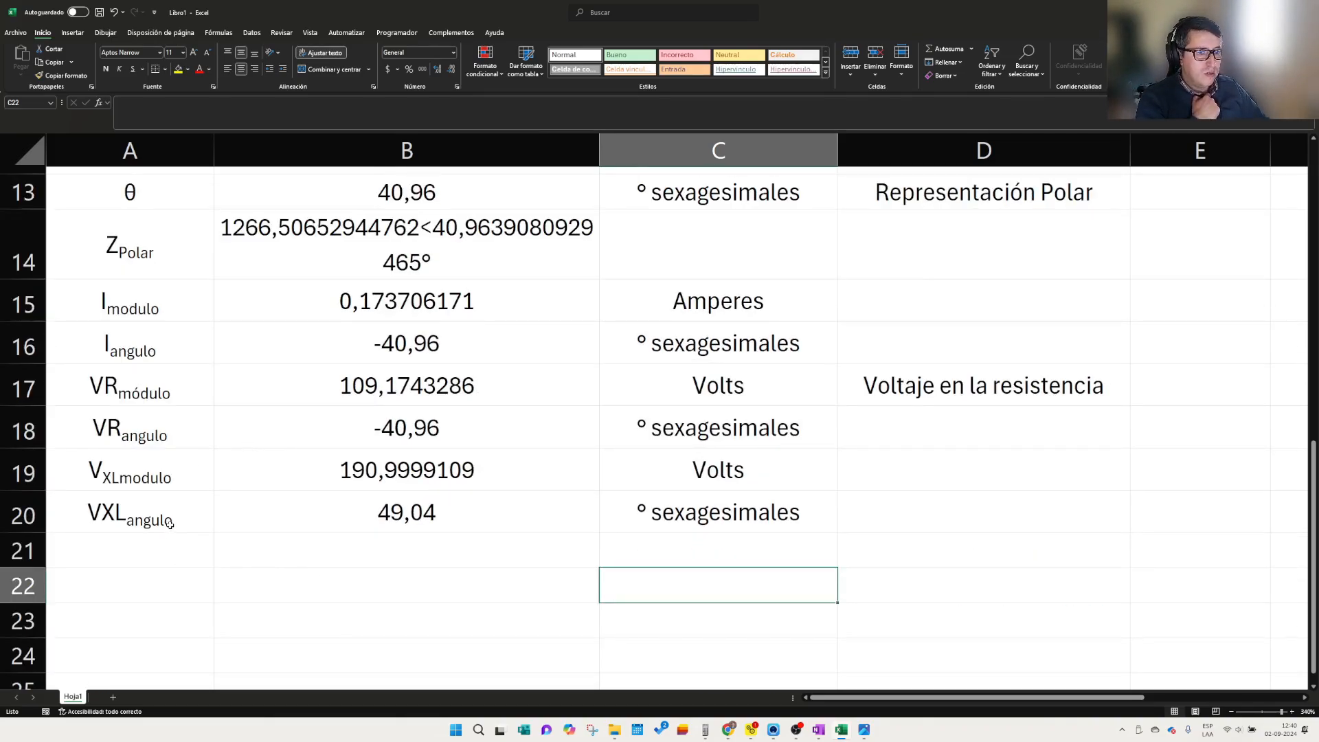
{"action": "scroll", "coordinate": [215, 374], "scroll_direction": "up", "scroll_amount": 6}
{"action": "scroll", "coordinate": [225, 415], "scroll_direction": "down", "scroll_amount": 5}
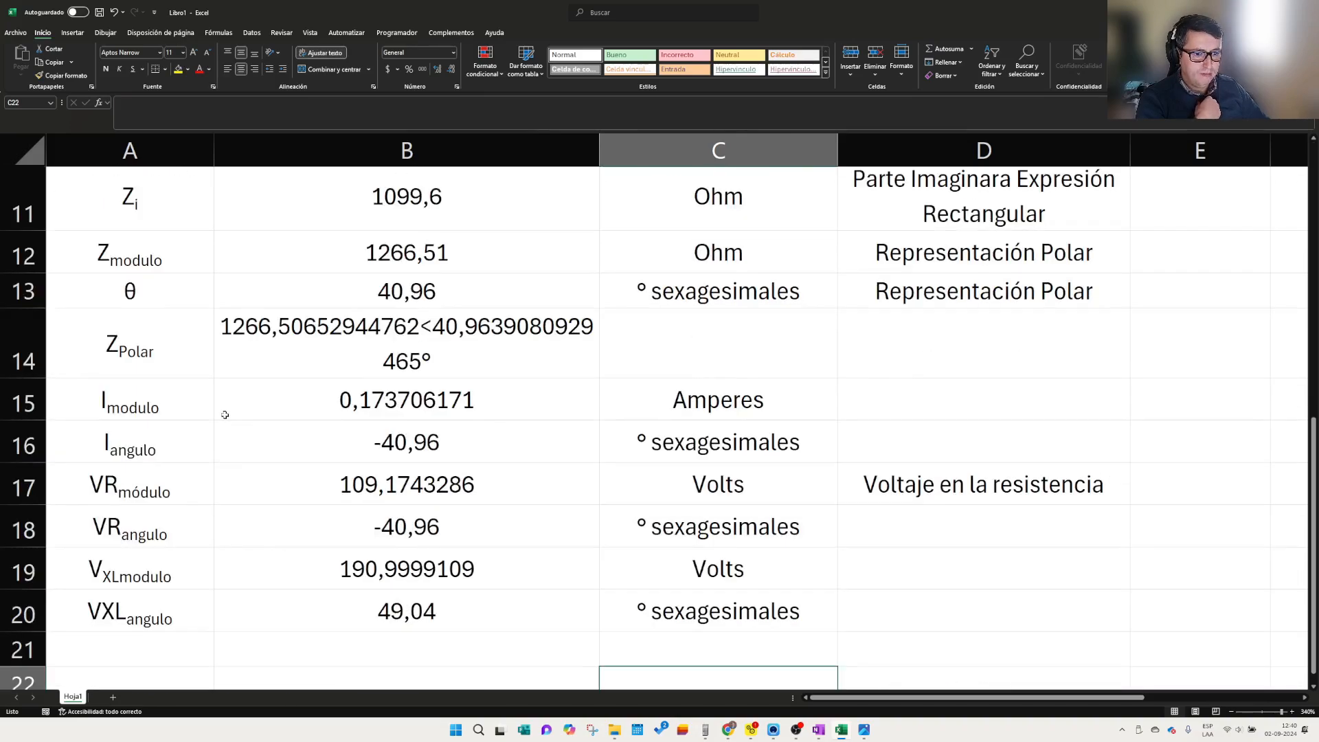
{"action": "scroll", "coordinate": [206, 433], "scroll_direction": "down", "scroll_amount": 3}
{"action": "scroll", "coordinate": [156, 371], "scroll_direction": "up", "scroll_amount": 3}
{"action": "scroll", "coordinate": [161, 474], "scroll_direction": "down", "scroll_amount": 2}
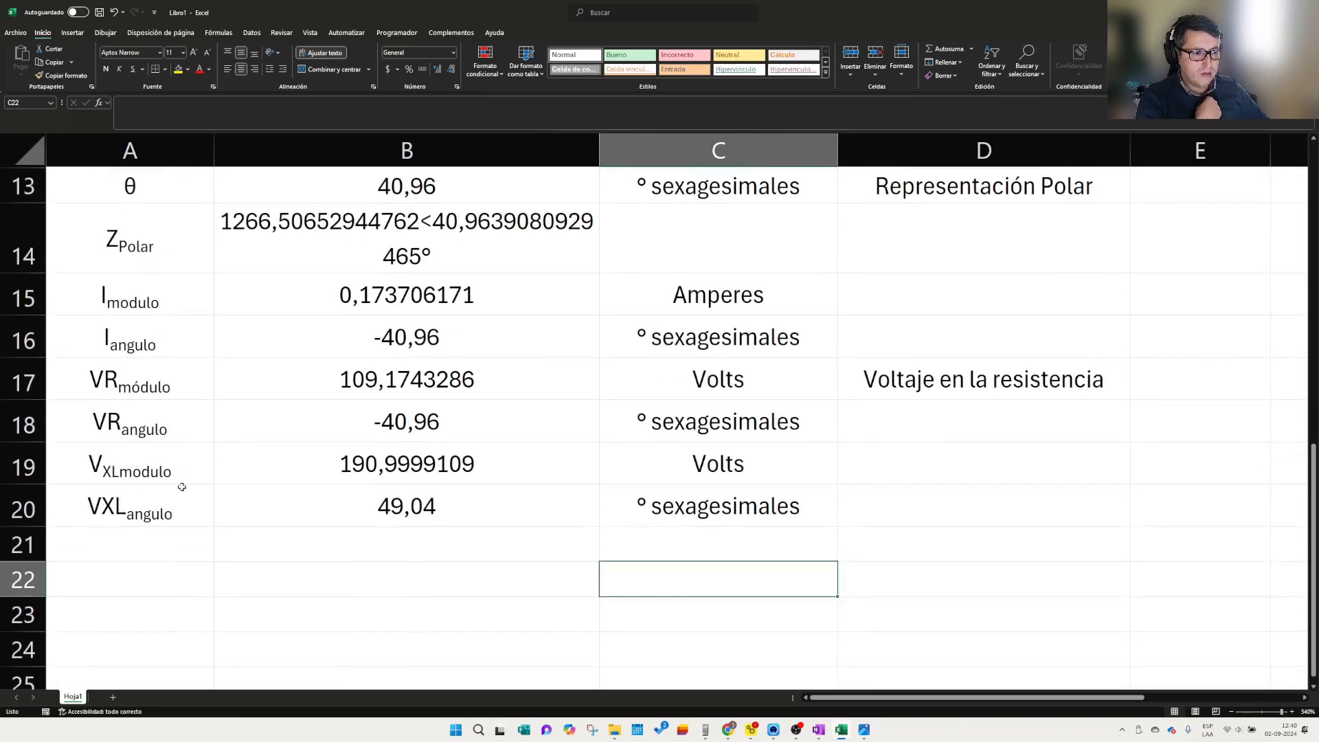
{"action": "scroll", "coordinate": [181, 487], "scroll_direction": "up", "scroll_amount": 5}
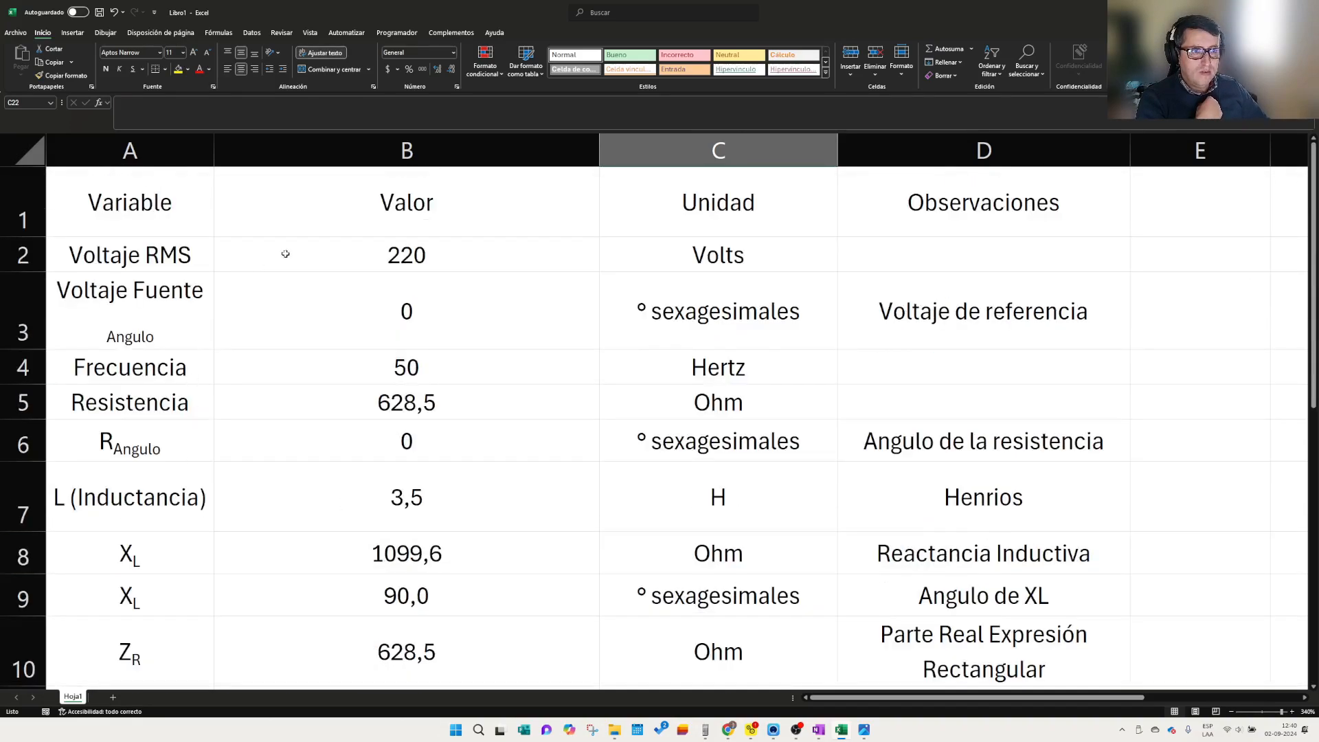
{"action": "left_click", "coordinate": [419, 255]}
{"action": "scroll", "coordinate": [460, 271], "scroll_direction": "down", "scroll_amount": 3}
{"action": "scroll", "coordinate": [429, 337], "scroll_direction": "down", "scroll_amount": 3}
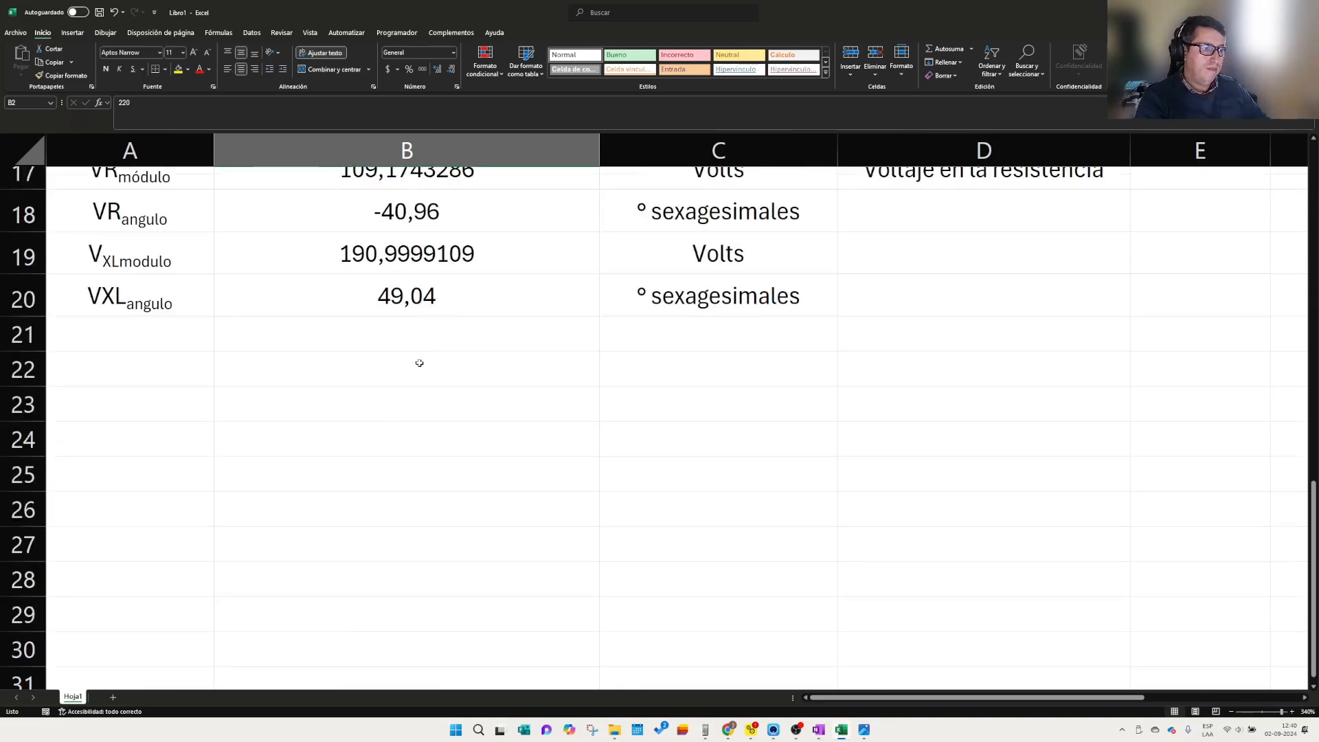
{"action": "scroll", "coordinate": [265, 427], "scroll_direction": "up", "scroll_amount": 1}
{"action": "left_click", "coordinate": [180, 444]}
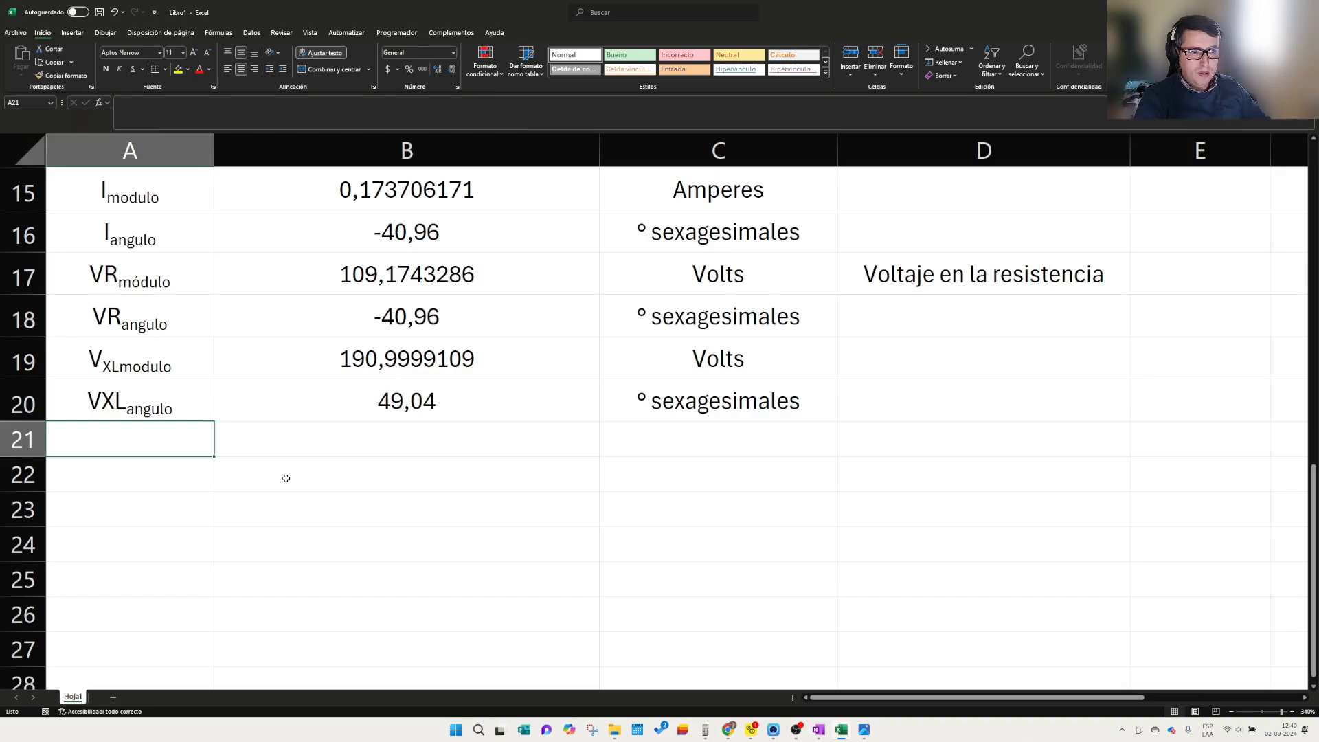
{"action": "scroll", "coordinate": [215, 330], "scroll_direction": "up", "scroll_amount": 1}
{"action": "left_click_drag", "start_coordinate": [124, 380], "coordinate": [441, 496]}
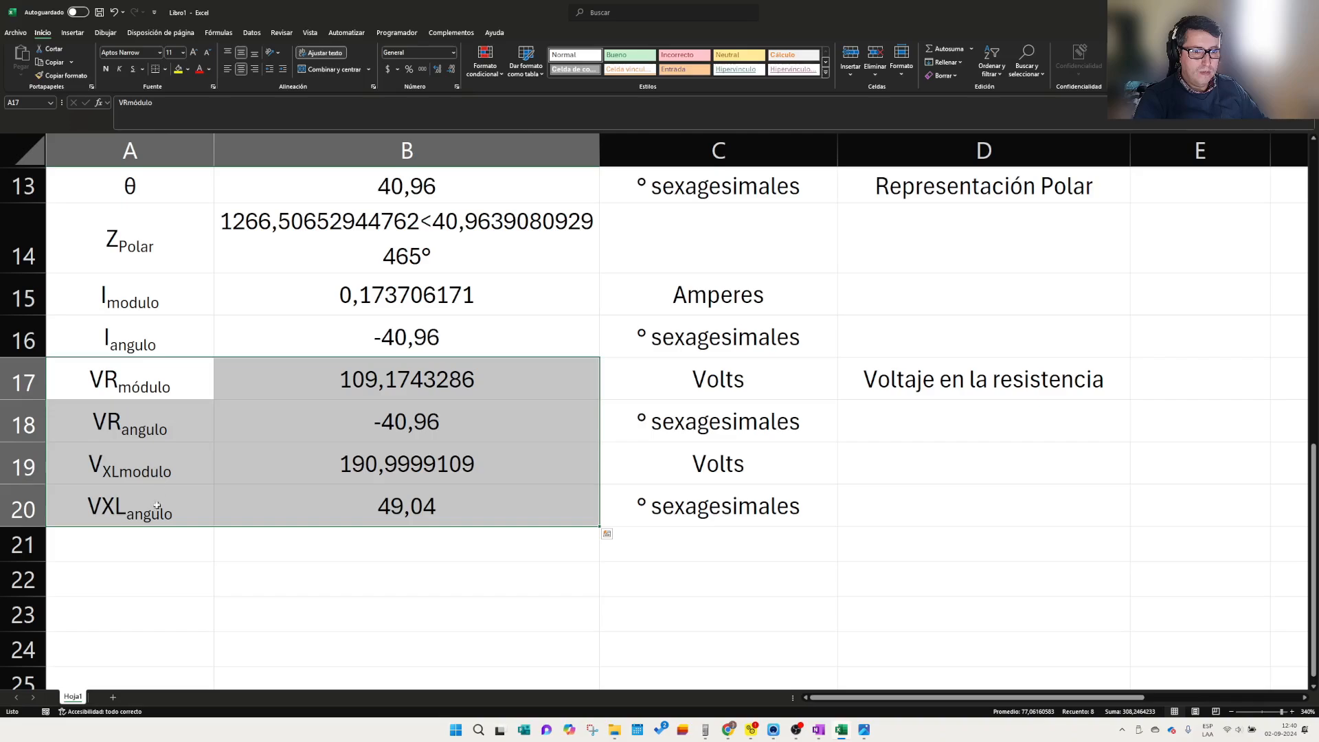
{"action": "scroll", "coordinate": [200, 604], "scroll_direction": "down", "scroll_amount": 1}
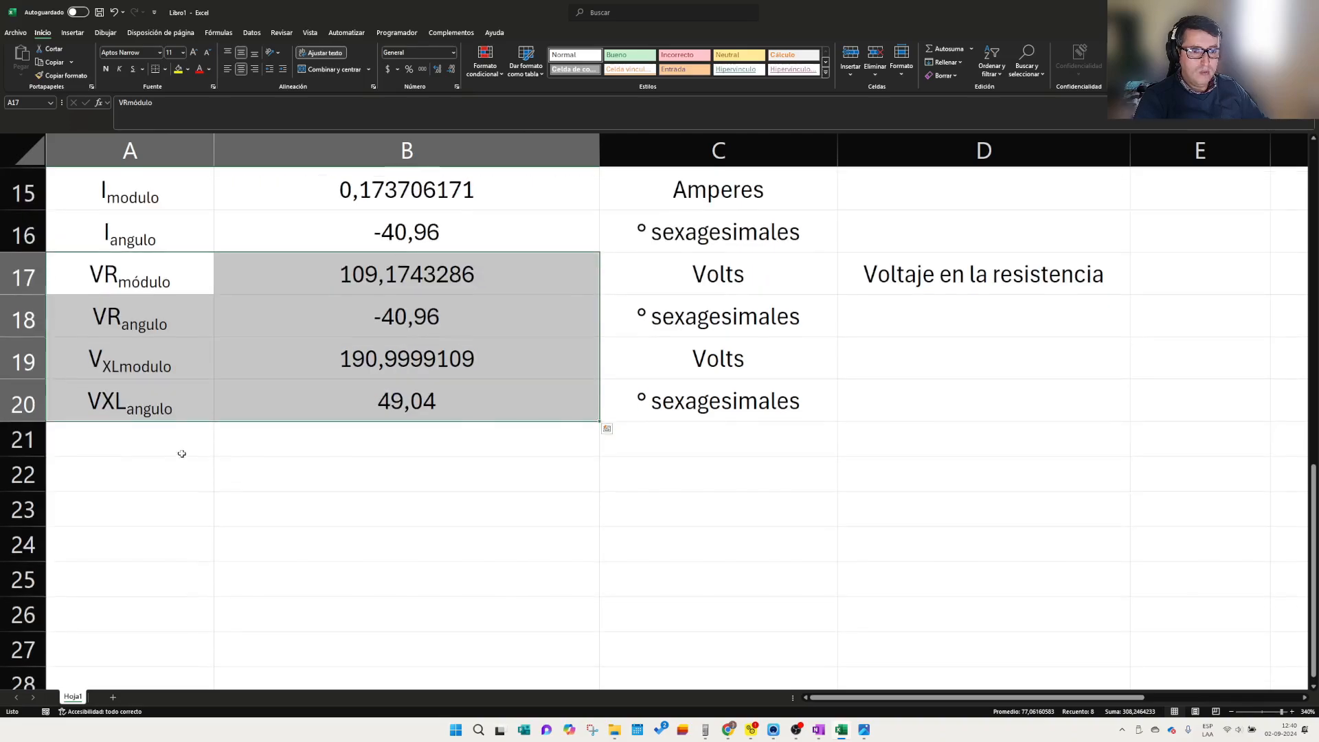
{"action": "left_click", "coordinate": [180, 447]}
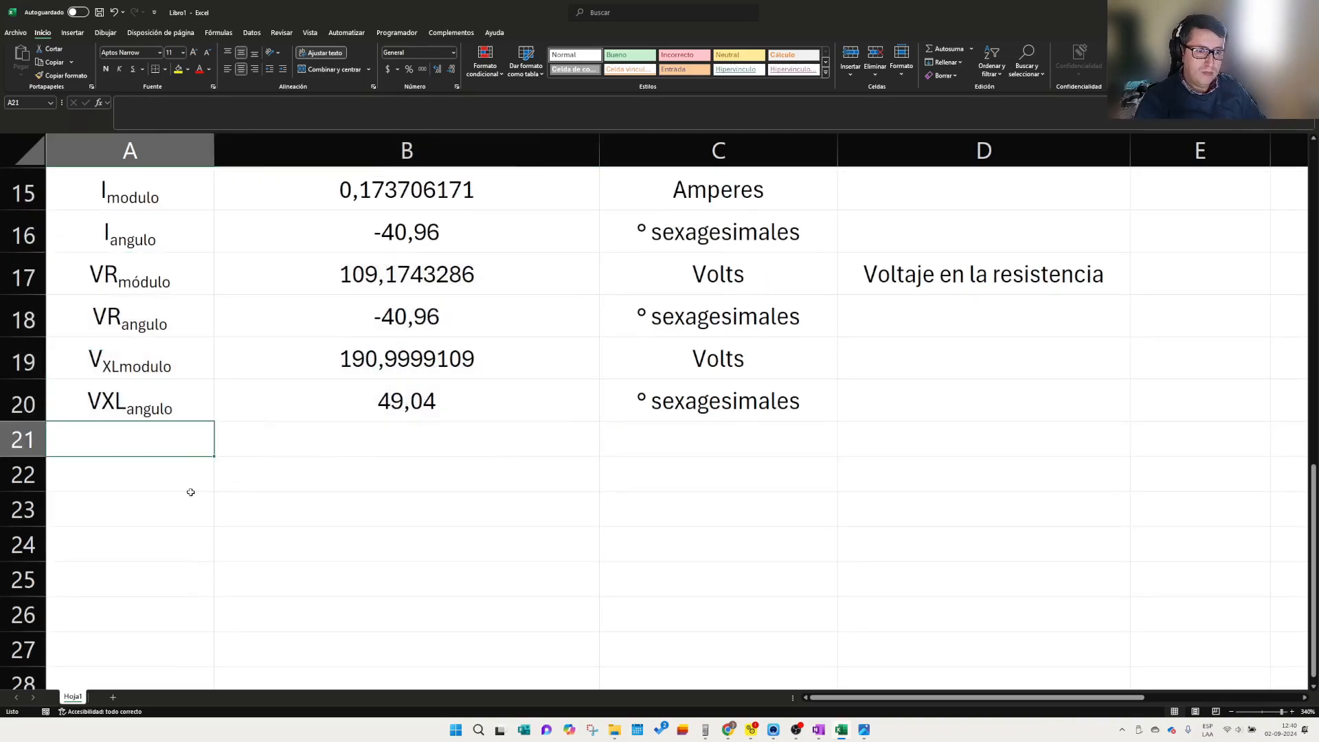
- Switch to the photo viewer, close the 5.png reference page, and open 3 (1).png from the Descargas folder to consult the polar-to-rectangular formulas
{"action": "left_click", "coordinate": [865, 731]}
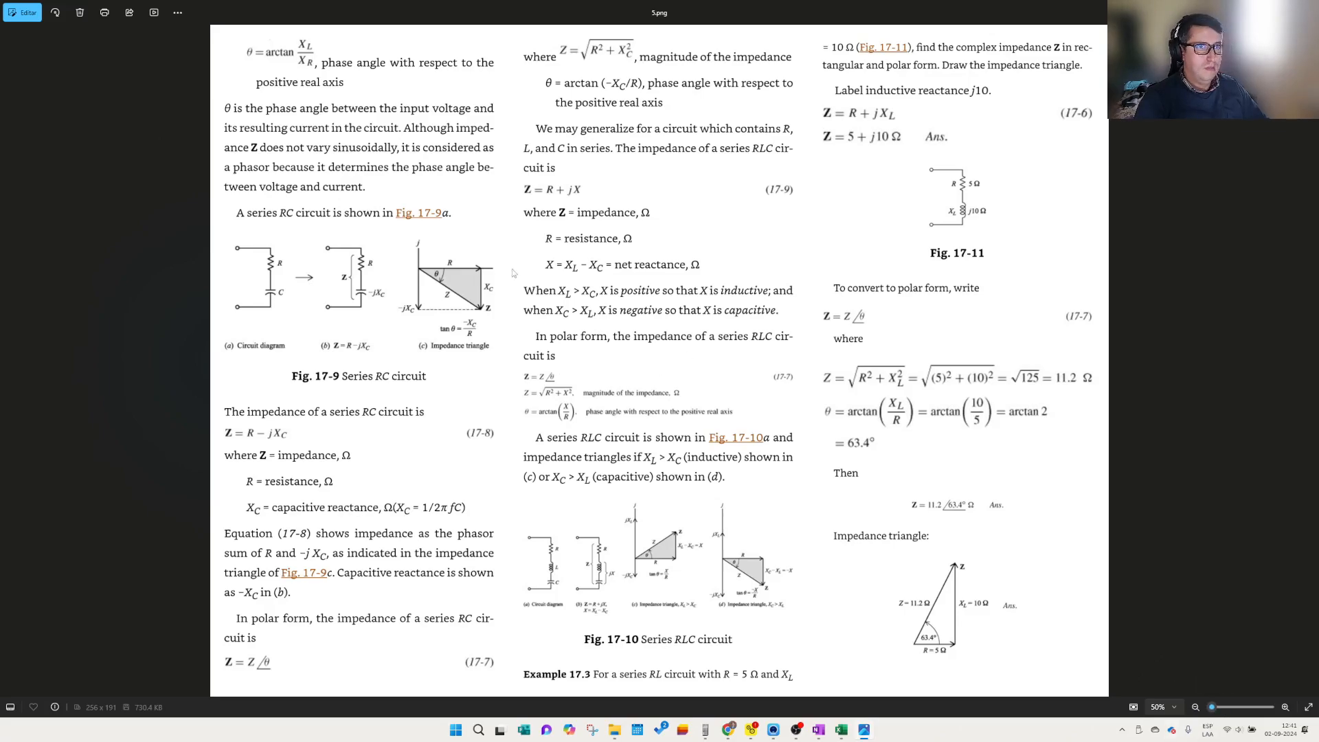
{"action": "left_click", "coordinate": [1303, 12]}
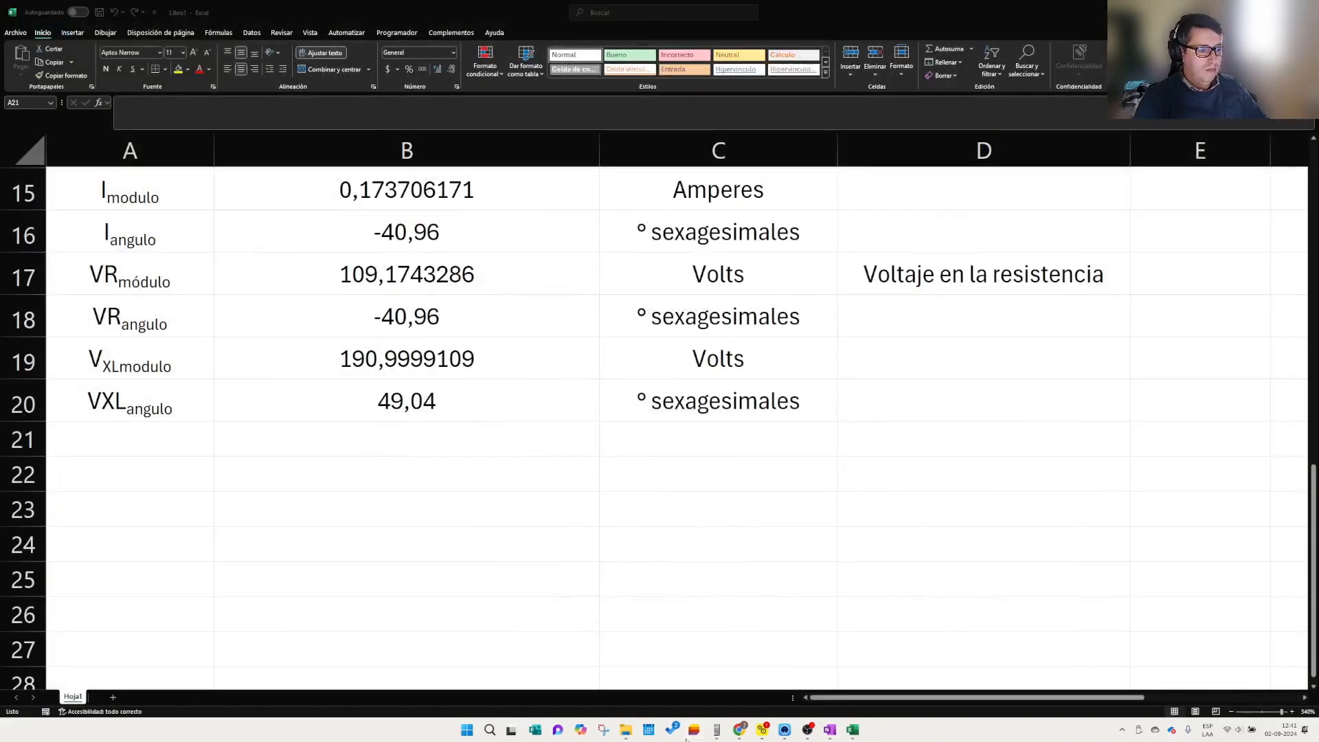
{"action": "left_click", "coordinate": [628, 731]}
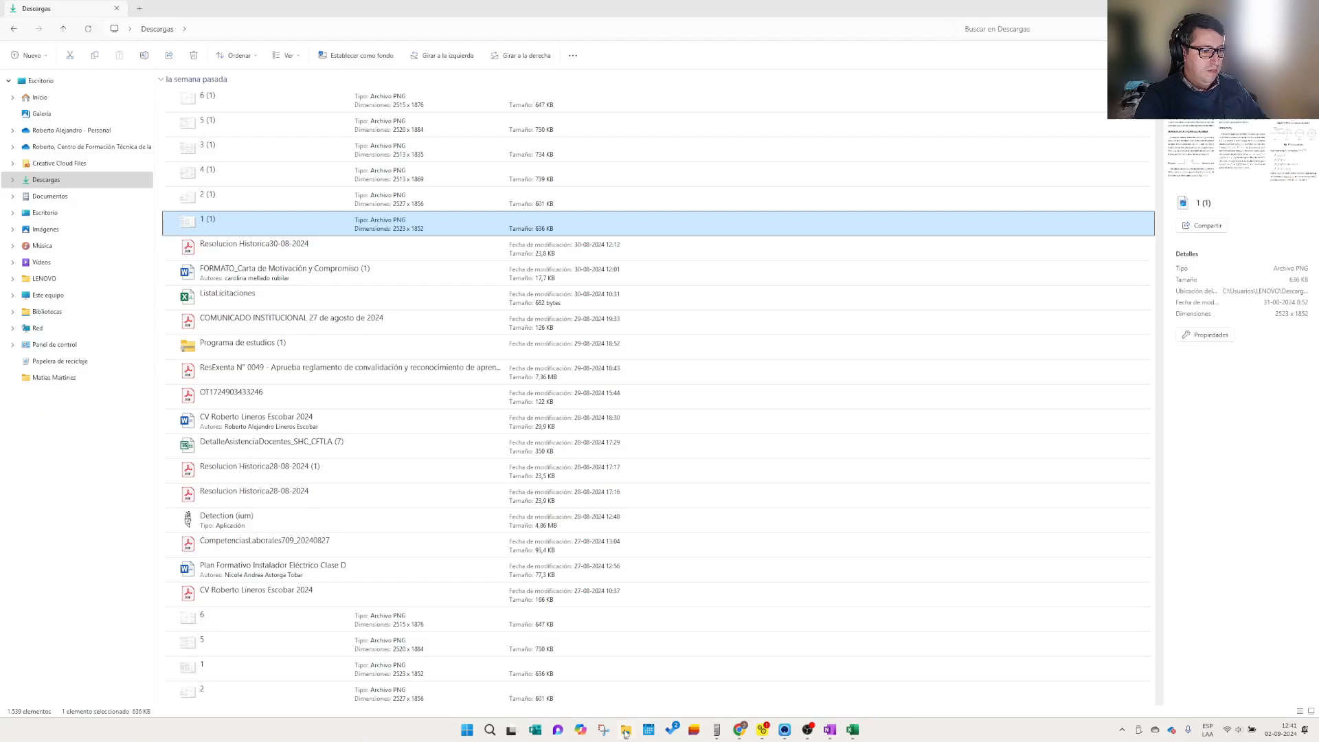
{"action": "double_click", "coordinate": [206, 149]}
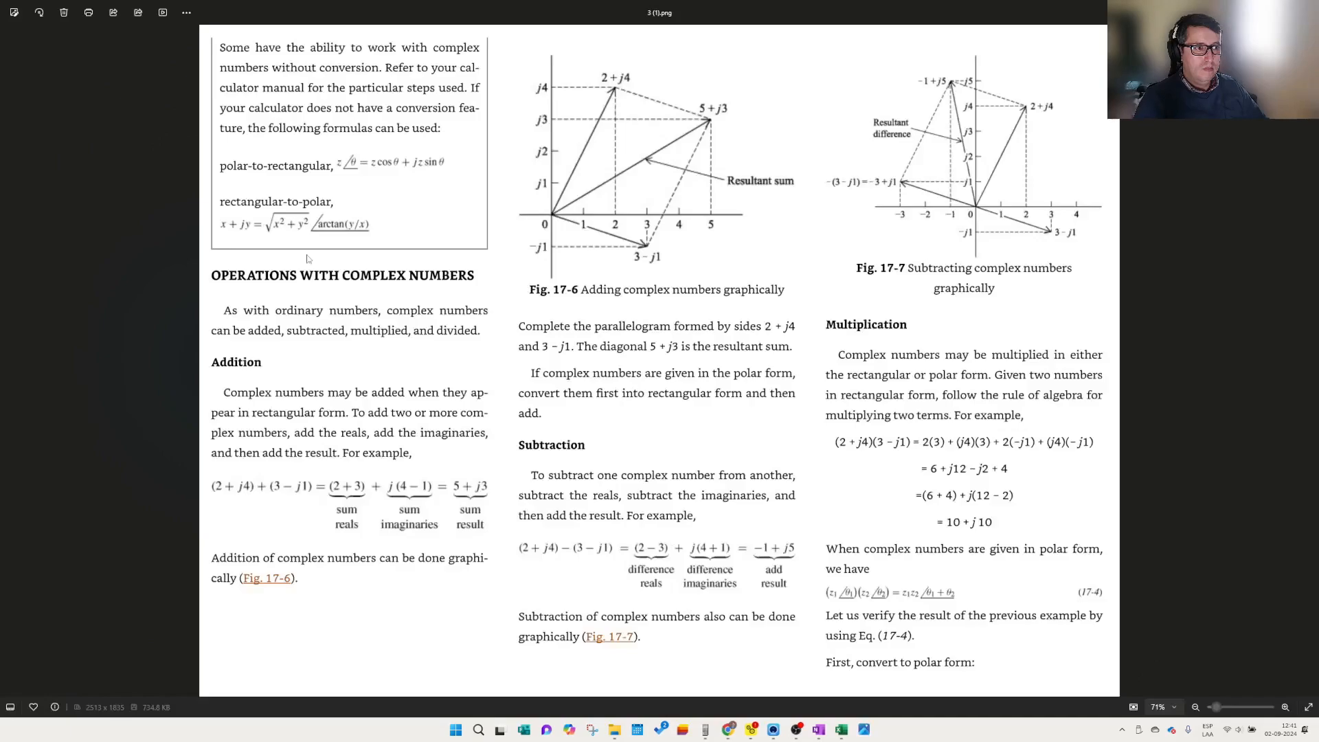
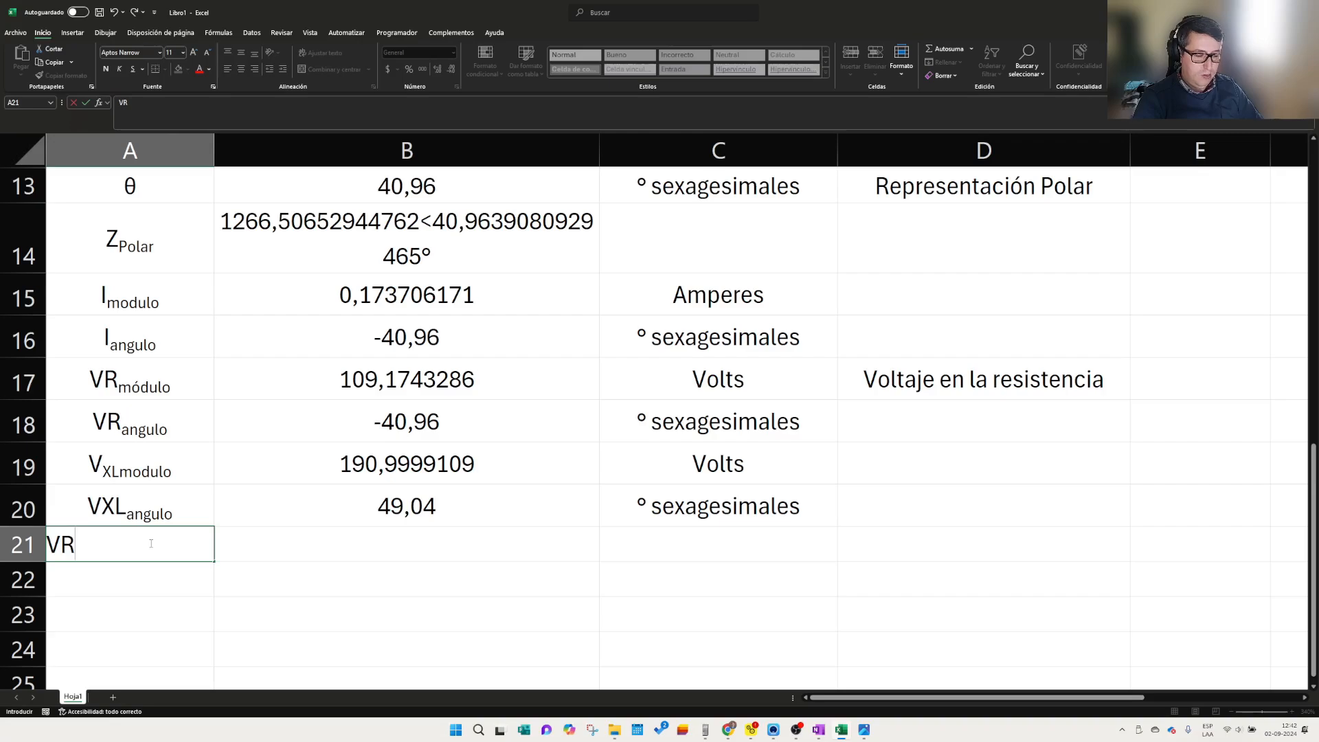
- Label cell A21 VRReal for the real part of the resistor voltage, with Real formatted as subscript
{"action": "left_click_drag", "start_coordinate": [75, 544], "coordinate": [121, 544]}
{"action": "left_click", "coordinate": [554, 516]}
{"action": "left_click", "coordinate": [147, 580]}
{"action": "left_click", "coordinate": [123, 604]}
- Label cell A22 VRImaginaria for the imaginary part of the resistor voltage, with Imaginaria formatted as subscript
{"action": "left_click", "coordinate": [133, 586]}
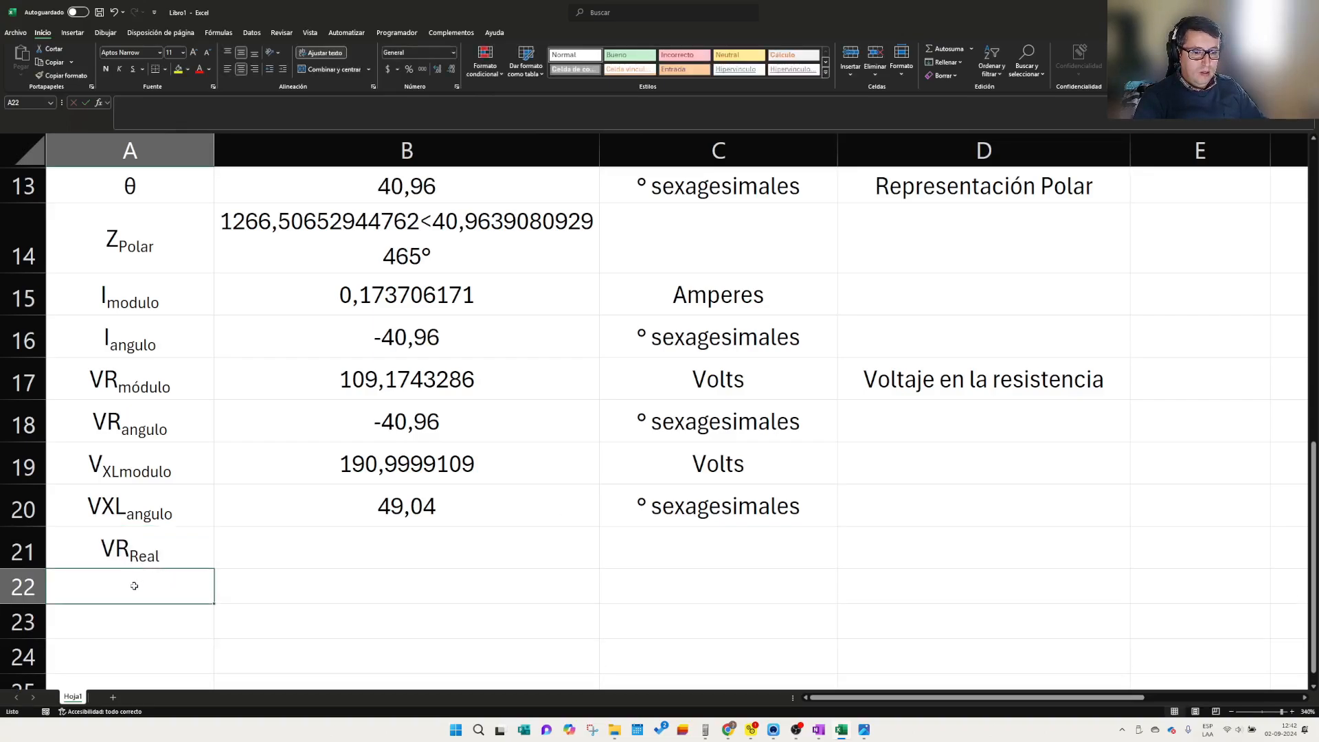
{"action": "type", "text": "VT"}
{"action": "key", "text": "BackSpace"}
{"action": "type", "text": "R"}
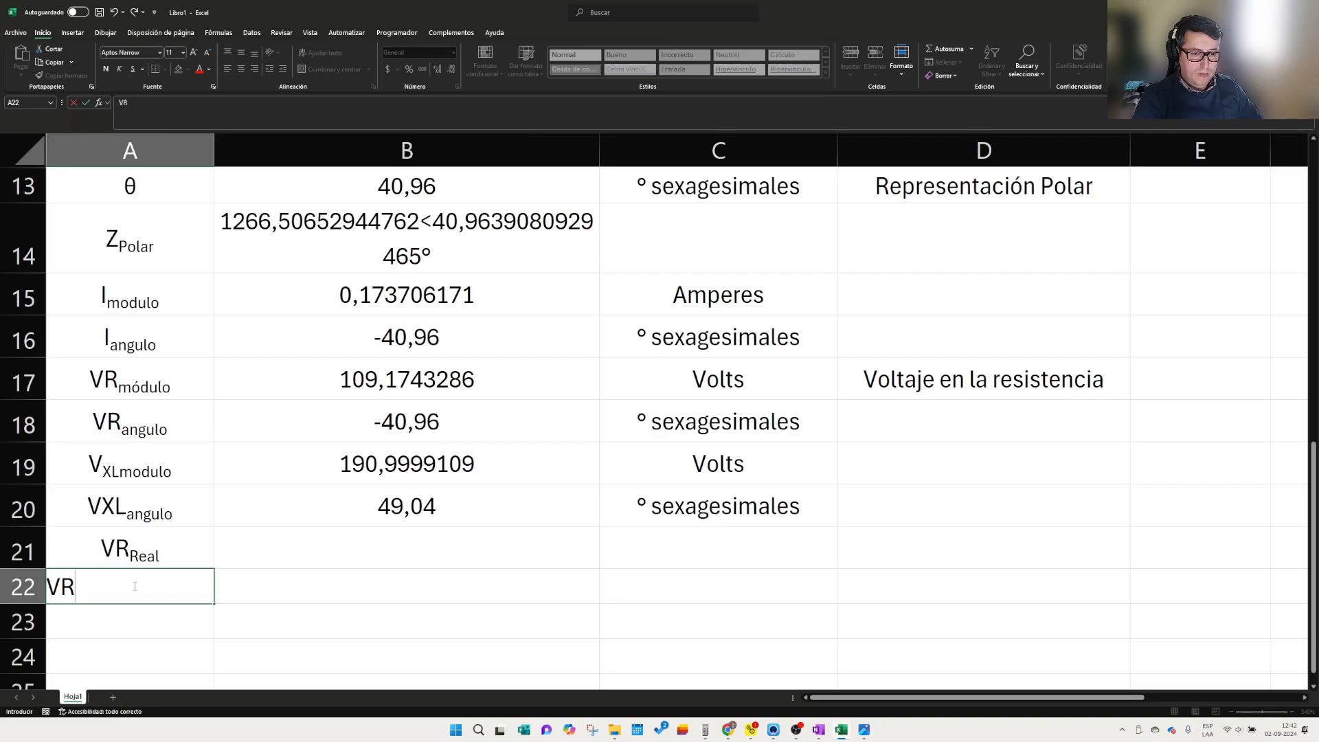
{"action": "type", "text": "Imaginaria"}
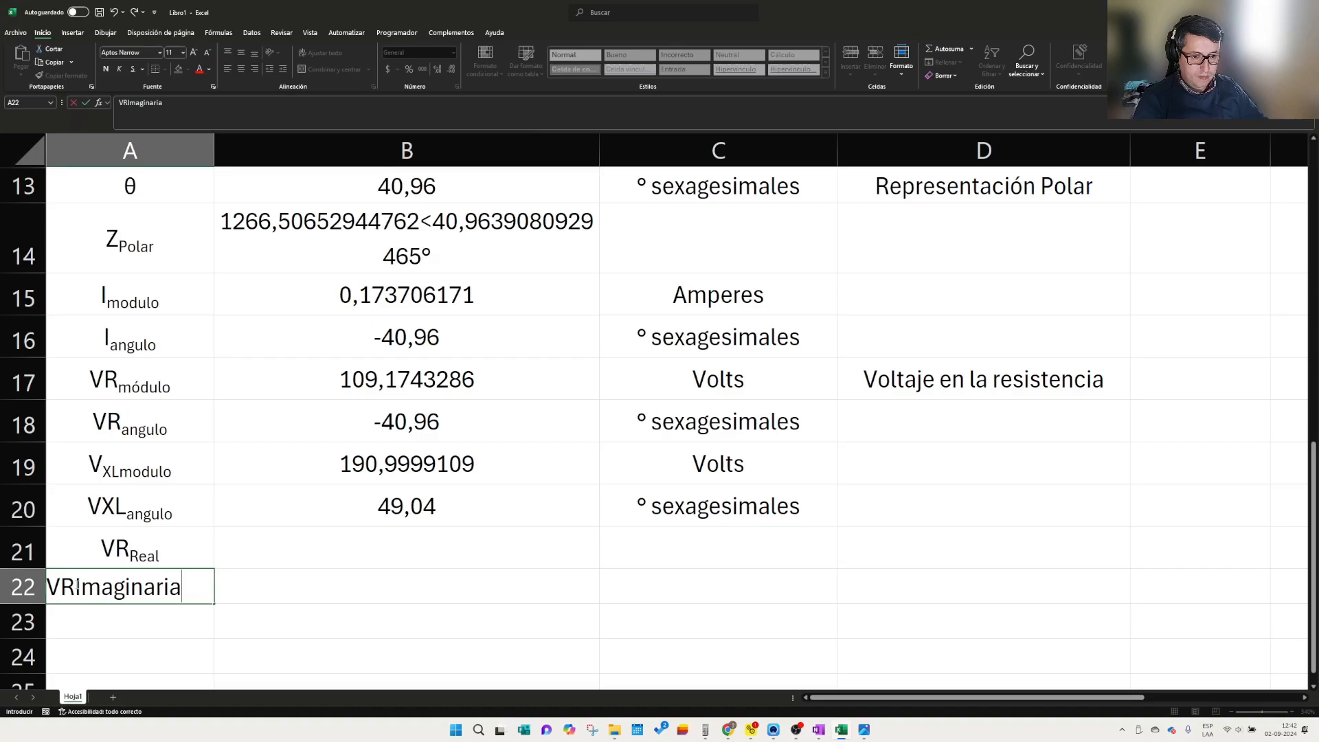
{"action": "left_click_drag", "start_coordinate": [76, 586], "coordinate": [211, 583]}
{"action": "key", "text": "ctrl+1"}
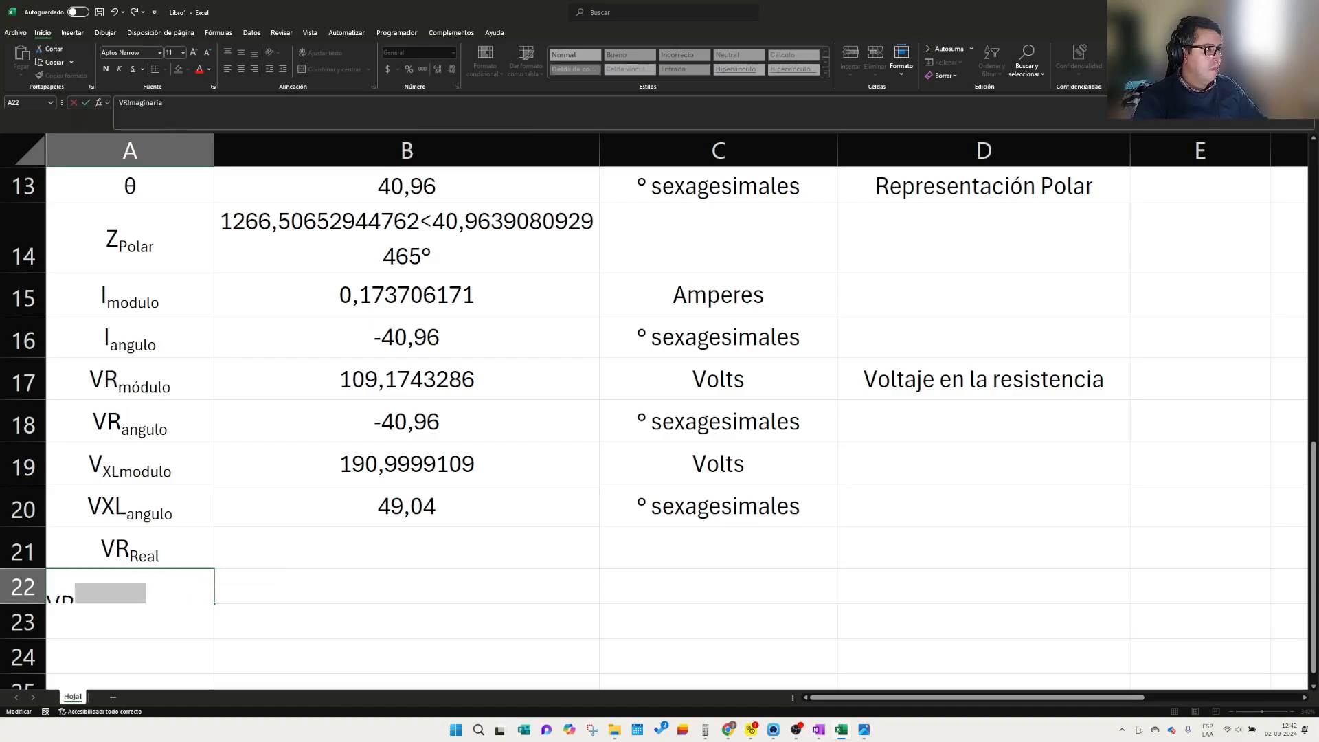
{"action": "key", "text": "Return"}
- Copy the real and imaginary resistor voltage labels from A21:A22 into A23:A24
{"action": "left_click_drag", "start_coordinate": [186, 556], "coordinate": [175, 601]}
{"action": "key", "text": "ctrl+c"}
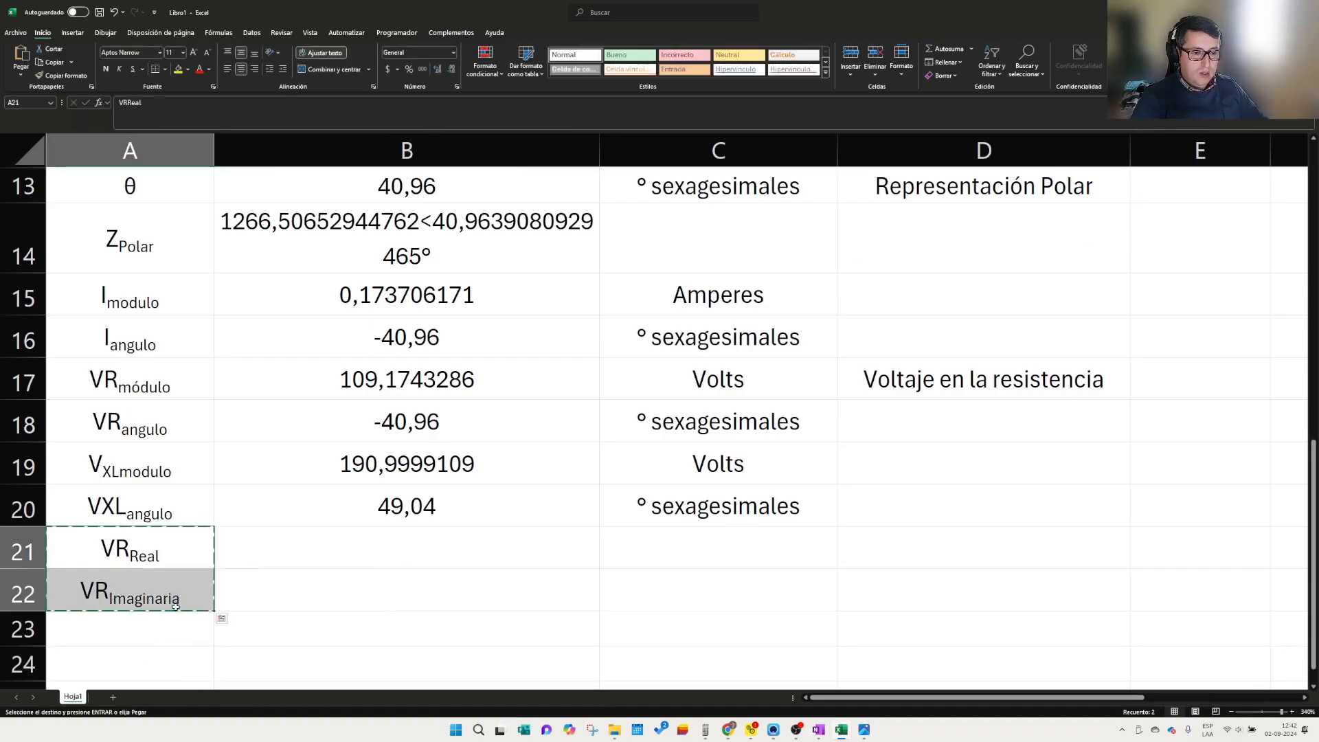
{"action": "scroll", "coordinate": [176, 607], "scroll_direction": "down", "scroll_amount": 2}
{"action": "left_click", "coordinate": [191, 433]}
{"action": "key", "text": "ctrl+v"}
- Change the copied labels in A23 and A24 to VXLReal and VXLImaginaria, keeping the subscripts
{"action": "double_click", "coordinate": [139, 438]}
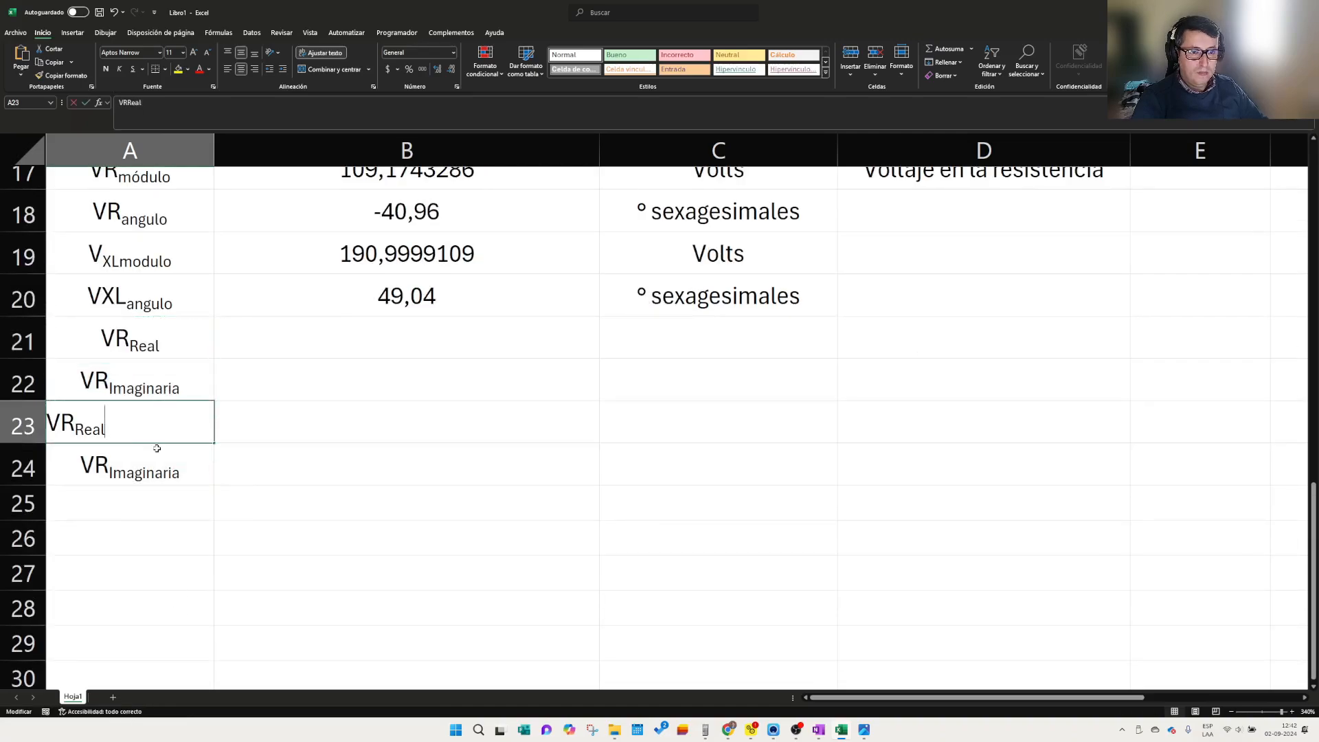
{"action": "left_click_drag", "start_coordinate": [76, 420], "coordinate": [60, 421]}
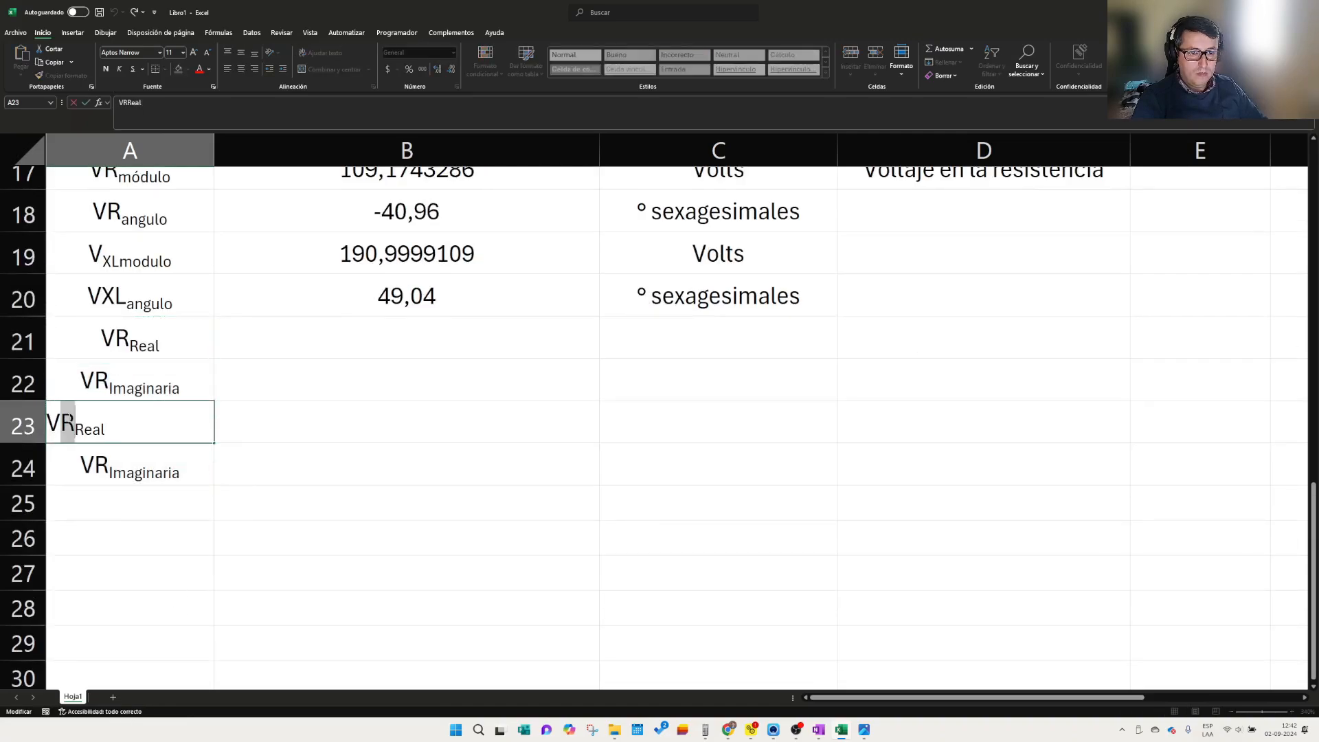
{"action": "type", "text": "XL"}
{"action": "left_click", "coordinate": [40, 530]}
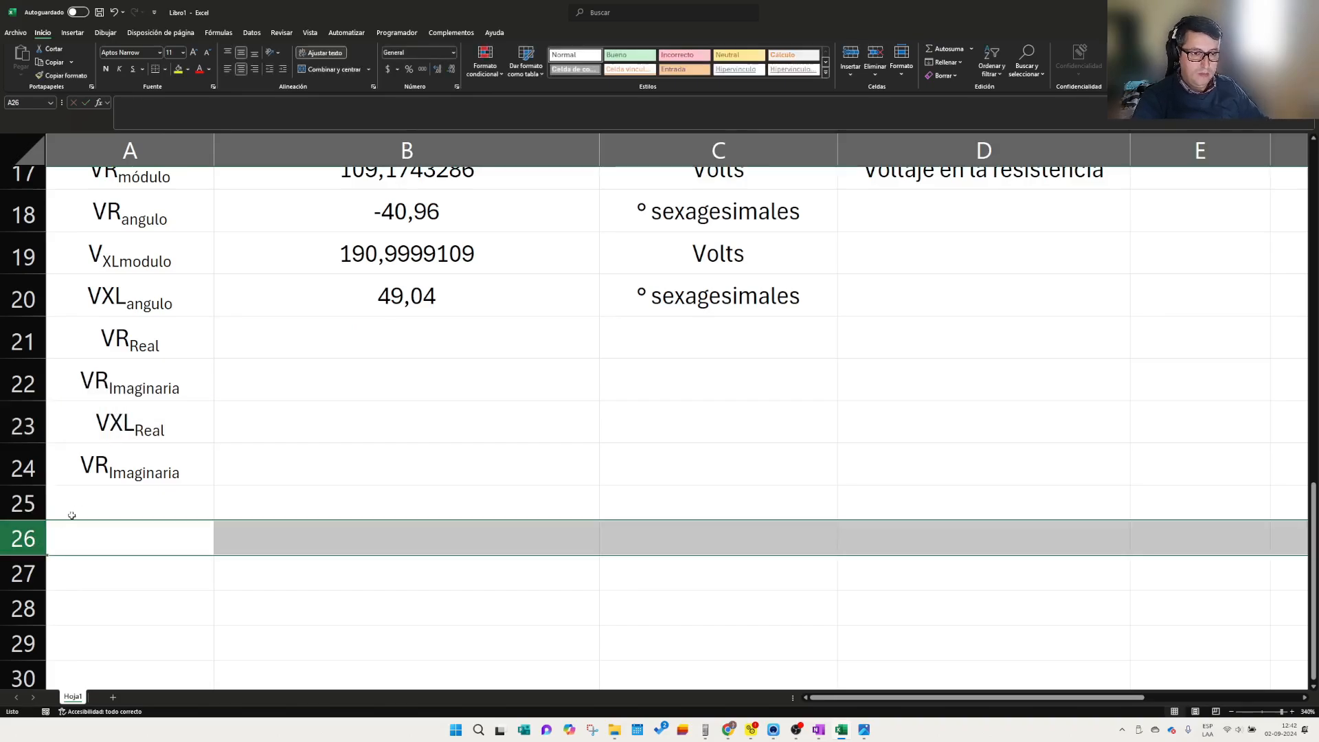
{"action": "double_click", "coordinate": [99, 471]}
{"action": "left_click_drag", "start_coordinate": [76, 461], "coordinate": [70, 460]}
{"action": "type", "text": "XL"}
{"action": "left_click", "coordinate": [145, 528]}
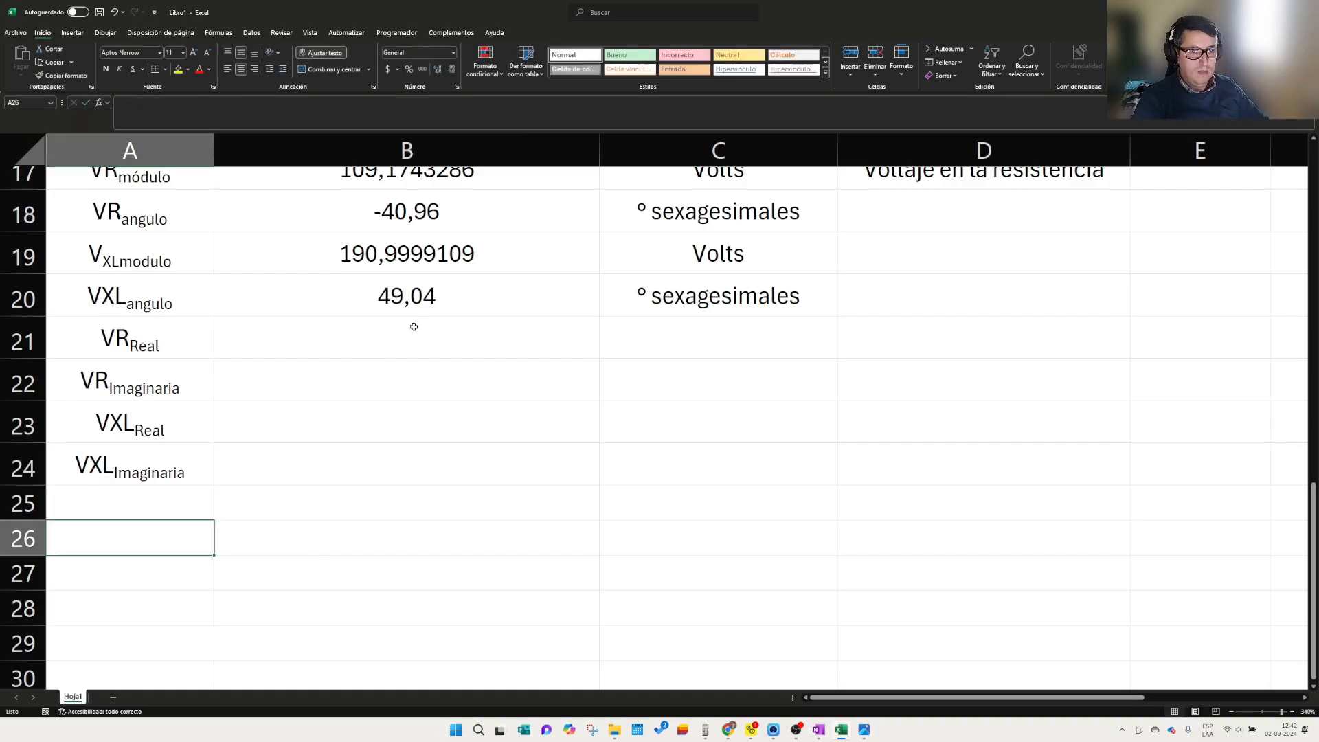
- Begin the formula for the resistor voltage's real part in B21 as +B17*cos(), leaving the cosine argument empty
{"action": "left_click", "coordinate": [378, 352]}
{"action": "scroll", "coordinate": [358, 426], "scroll_direction": "up", "scroll_amount": 2}
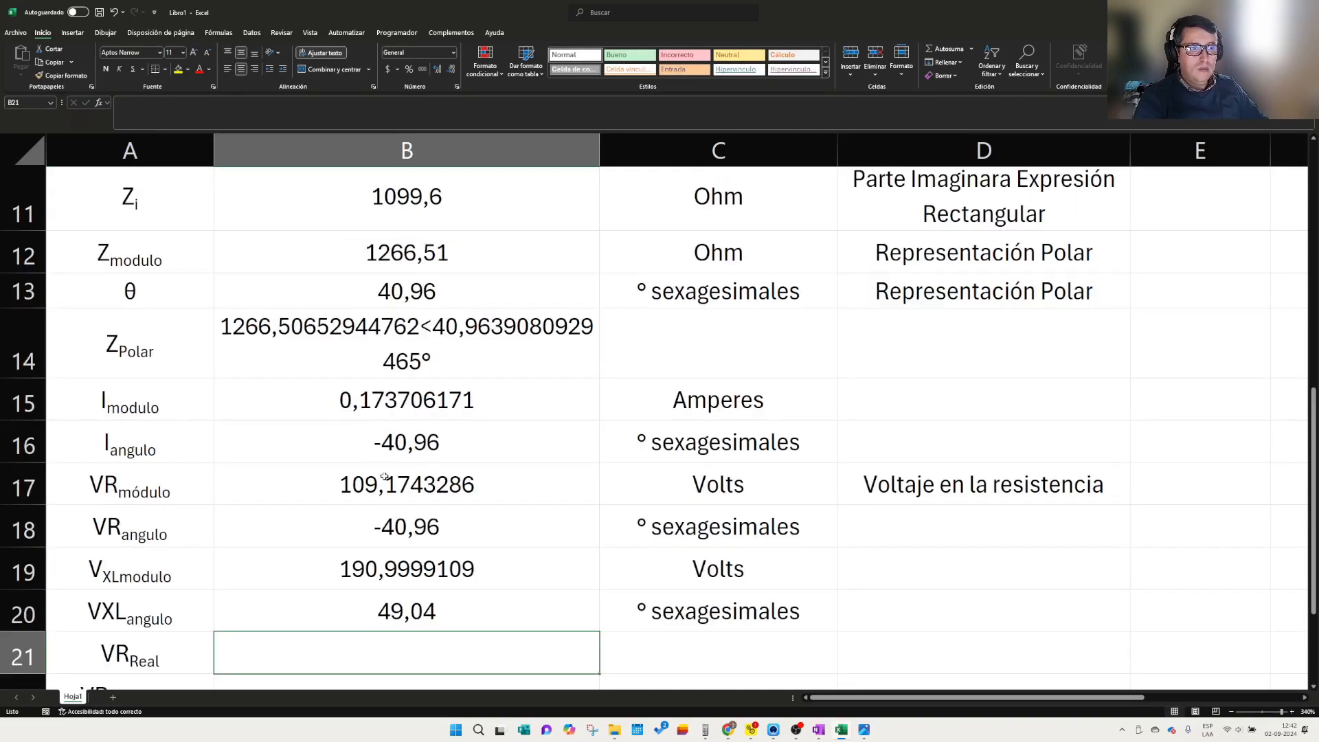
{"action": "scroll", "coordinate": [384, 476], "scroll_direction": "down", "scroll_amount": 2}
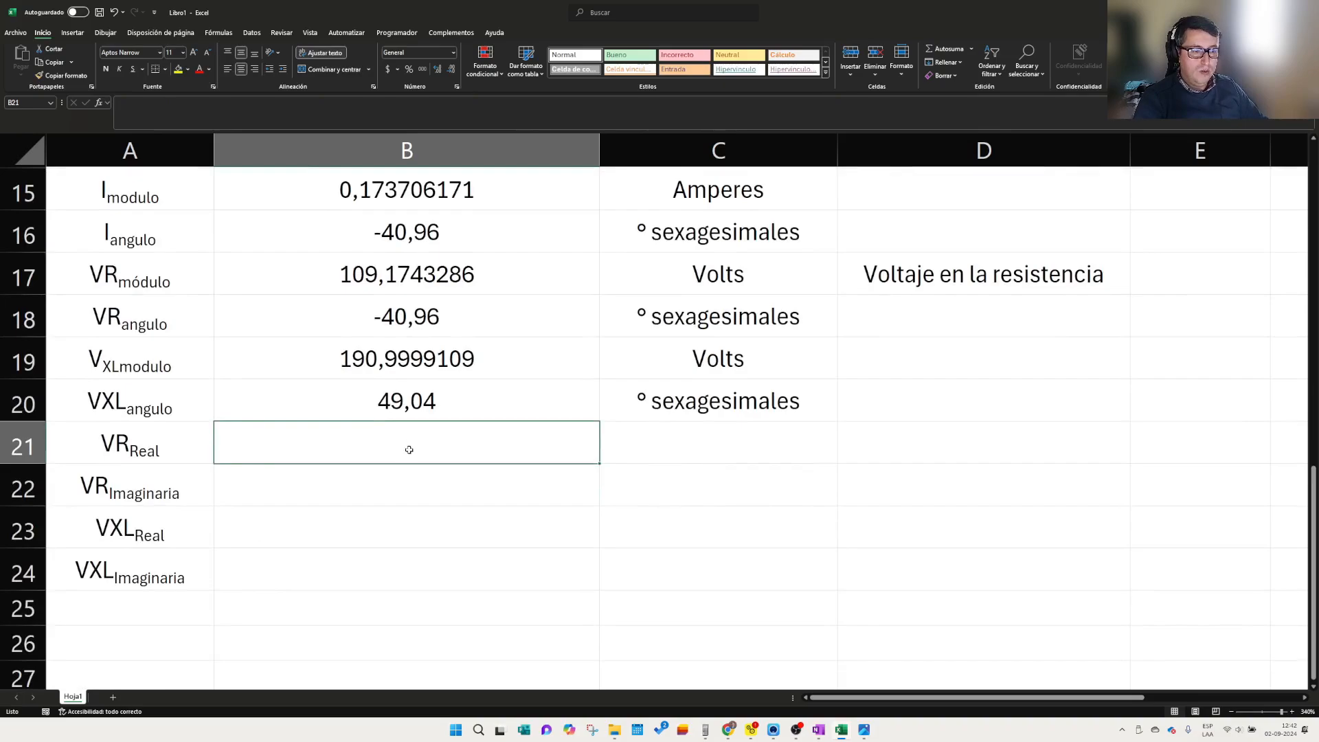
{"action": "type", "text": "+"}
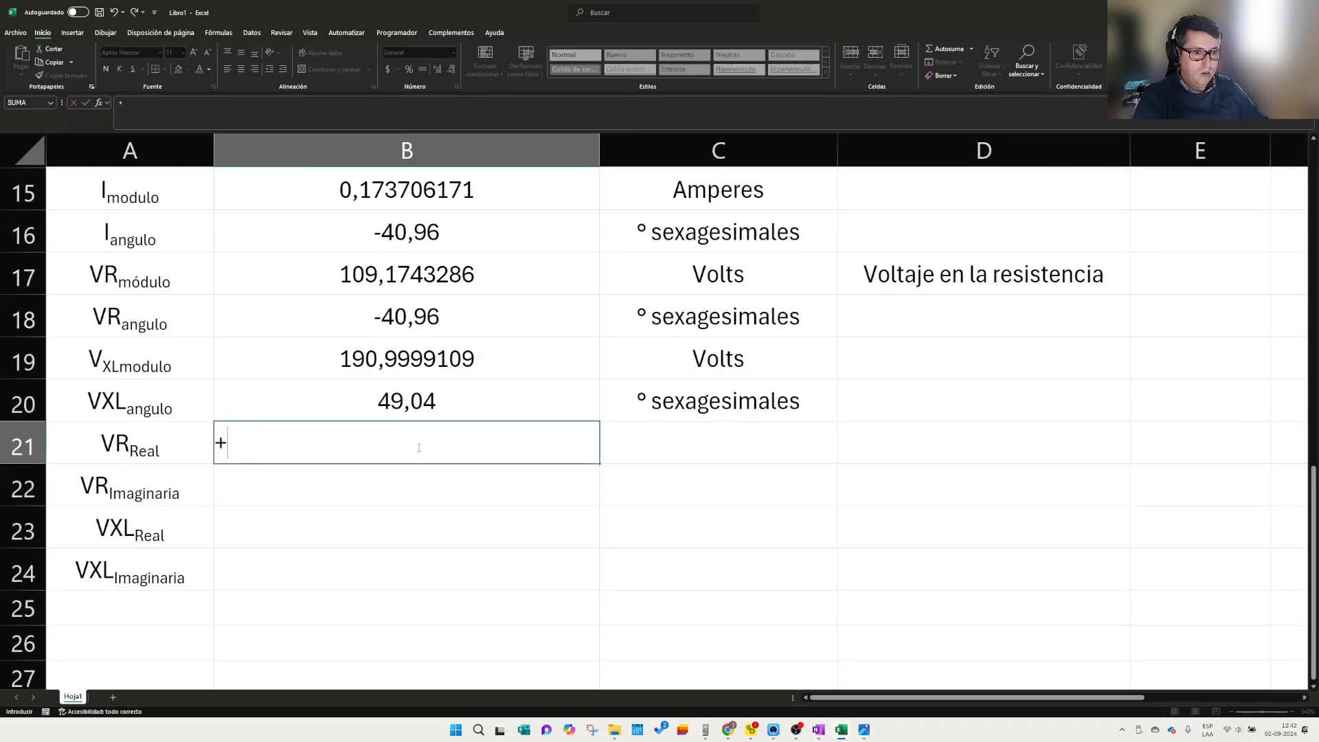
{"action": "scroll", "coordinate": [328, 485], "scroll_direction": "up", "scroll_amount": 1}
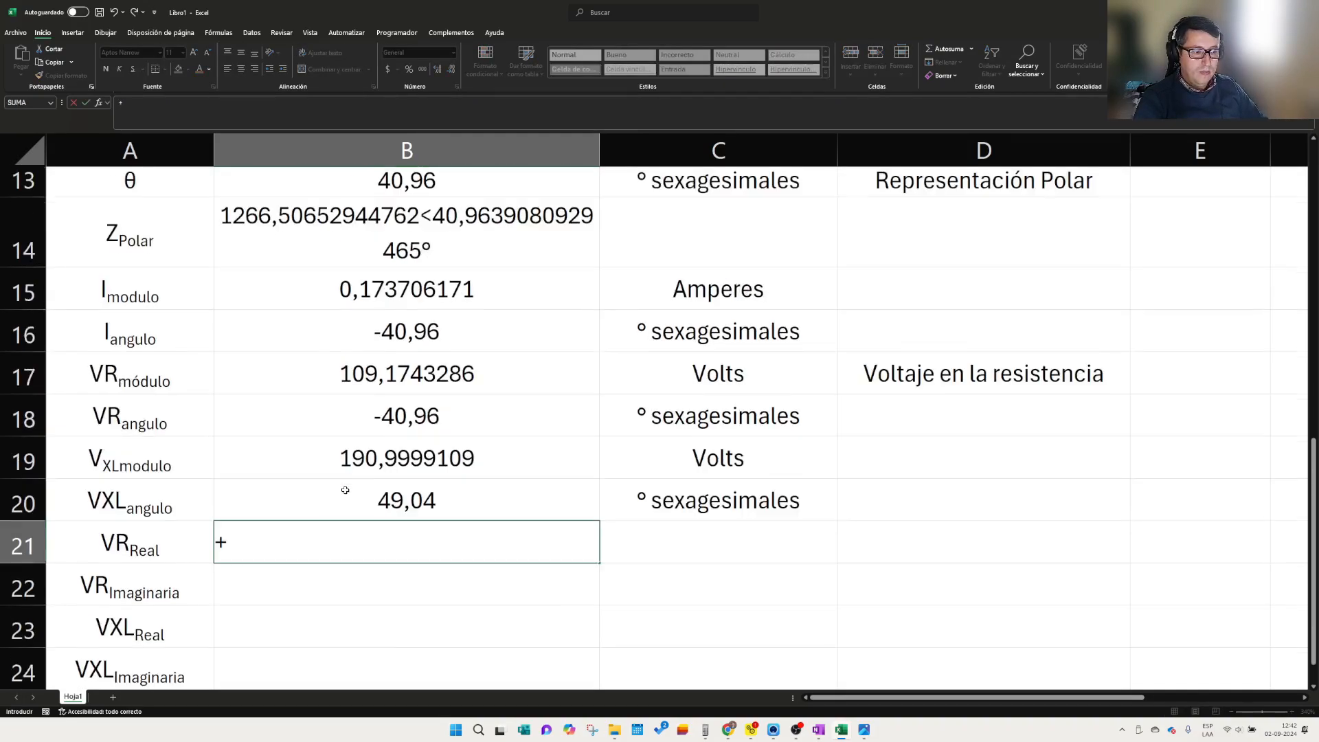
{"action": "scroll", "coordinate": [183, 543], "scroll_direction": "down", "scroll_amount": 1}
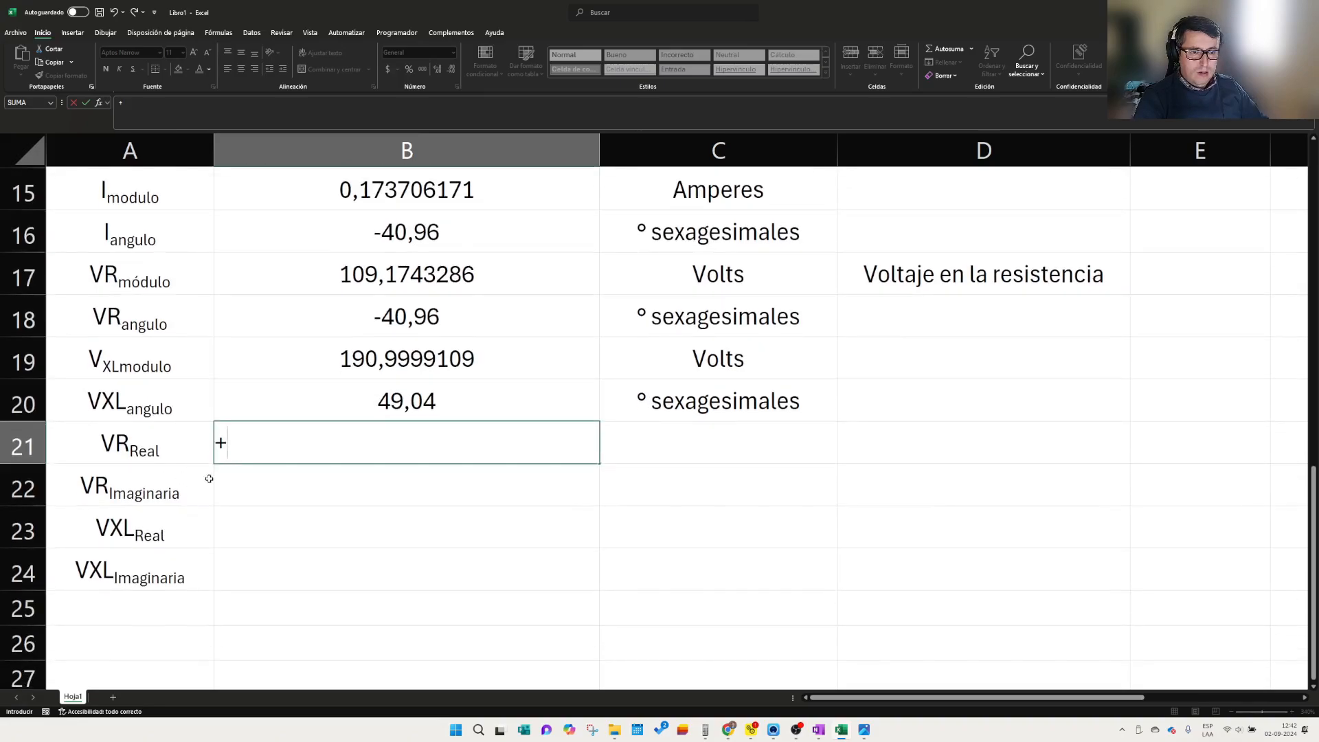
{"action": "scroll", "coordinate": [273, 481], "scroll_direction": "up", "scroll_amount": 1}
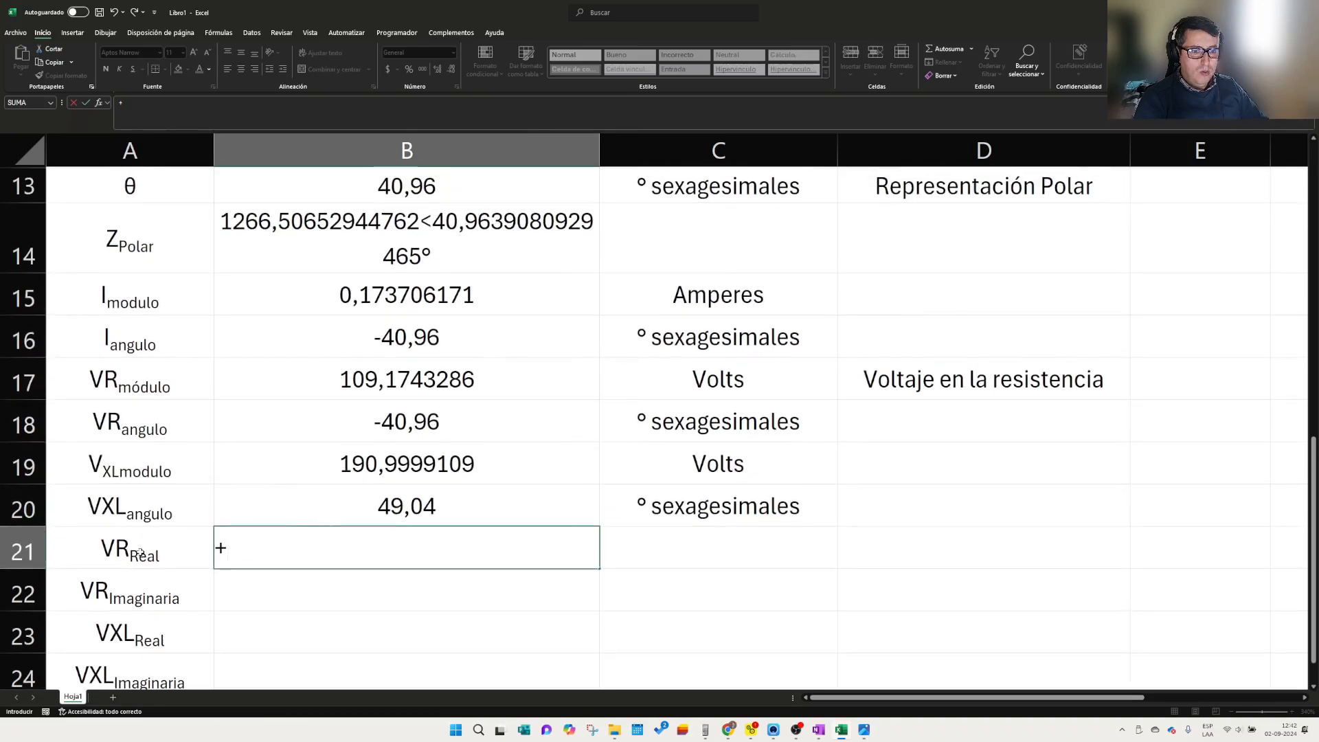
{"action": "left_click", "coordinate": [412, 388]}
{"action": "type", "text": "*"}
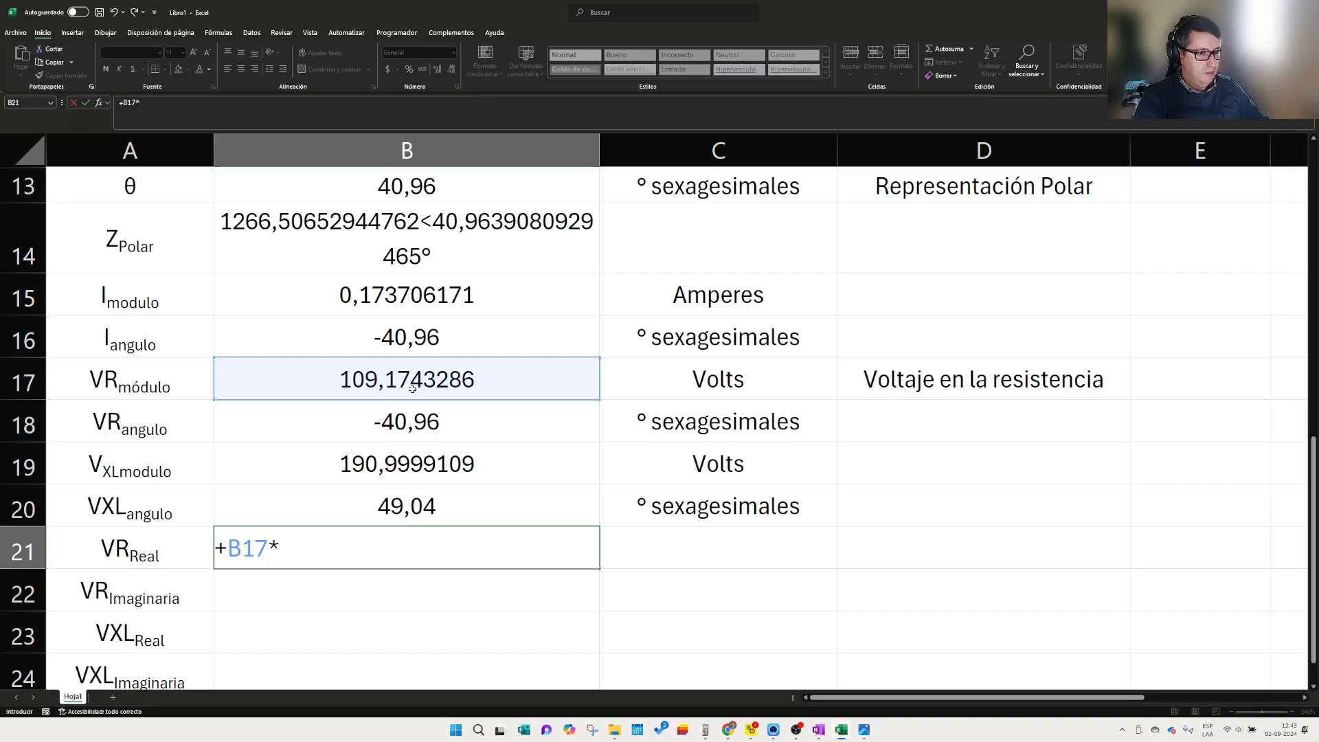
{"action": "type", "text": "cos"}
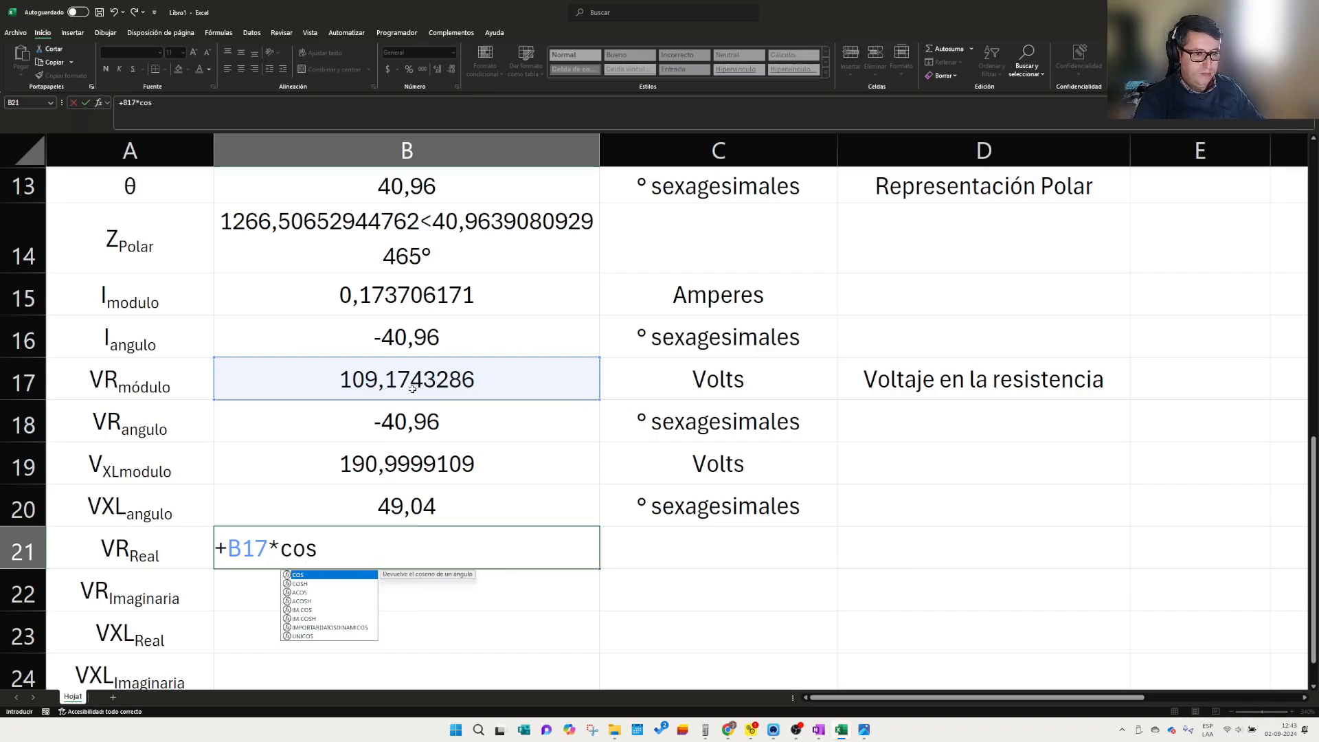
{"action": "type", "text": "()"}
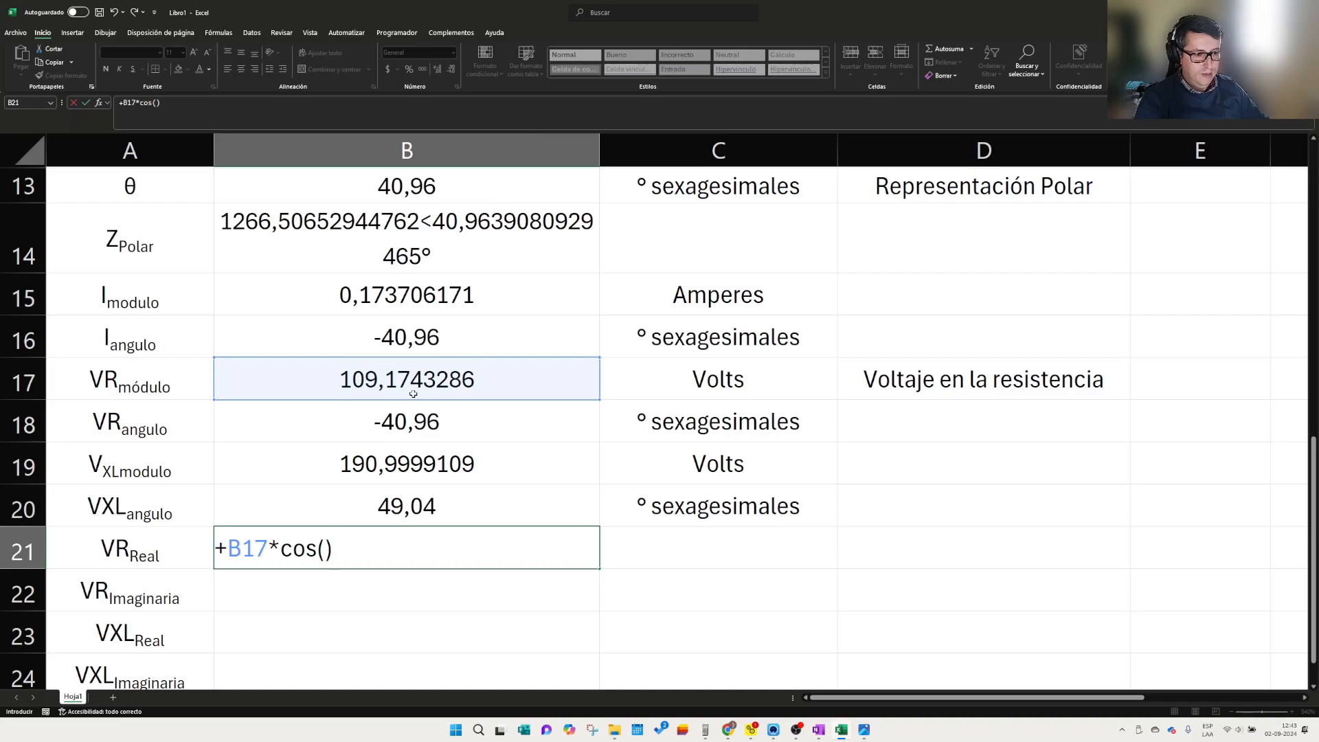
{"action": "left_click", "coordinate": [324, 551]}
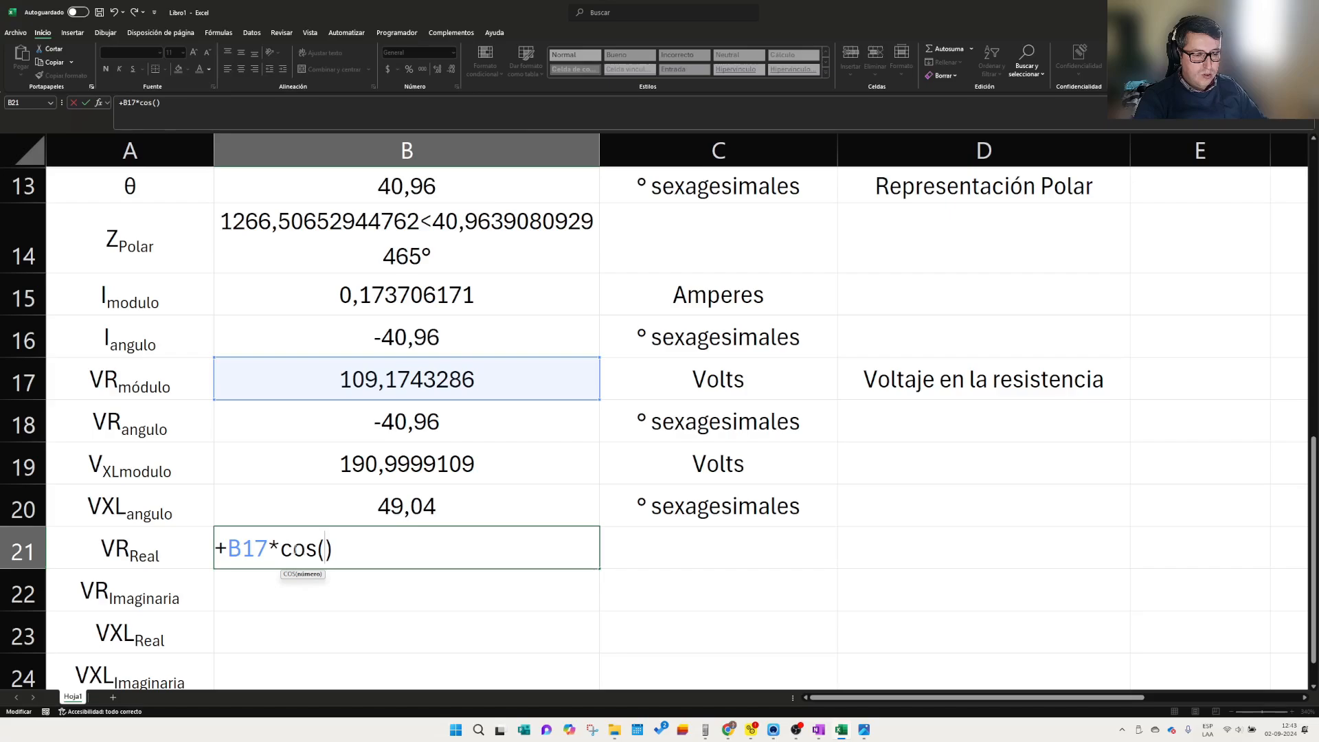
- Consult the help for the COS function, closing the help again
{"action": "left_click", "coordinate": [293, 579]}
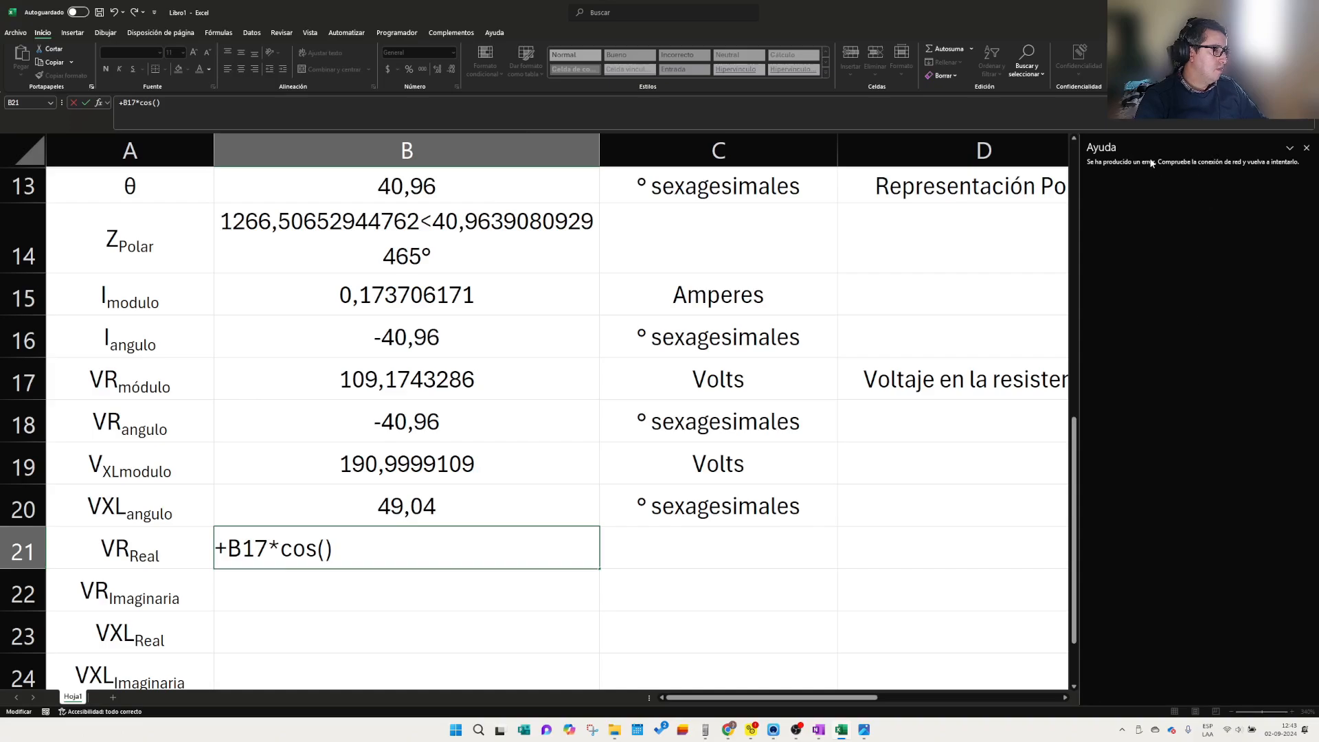
{"action": "left_click", "coordinate": [1307, 148]}
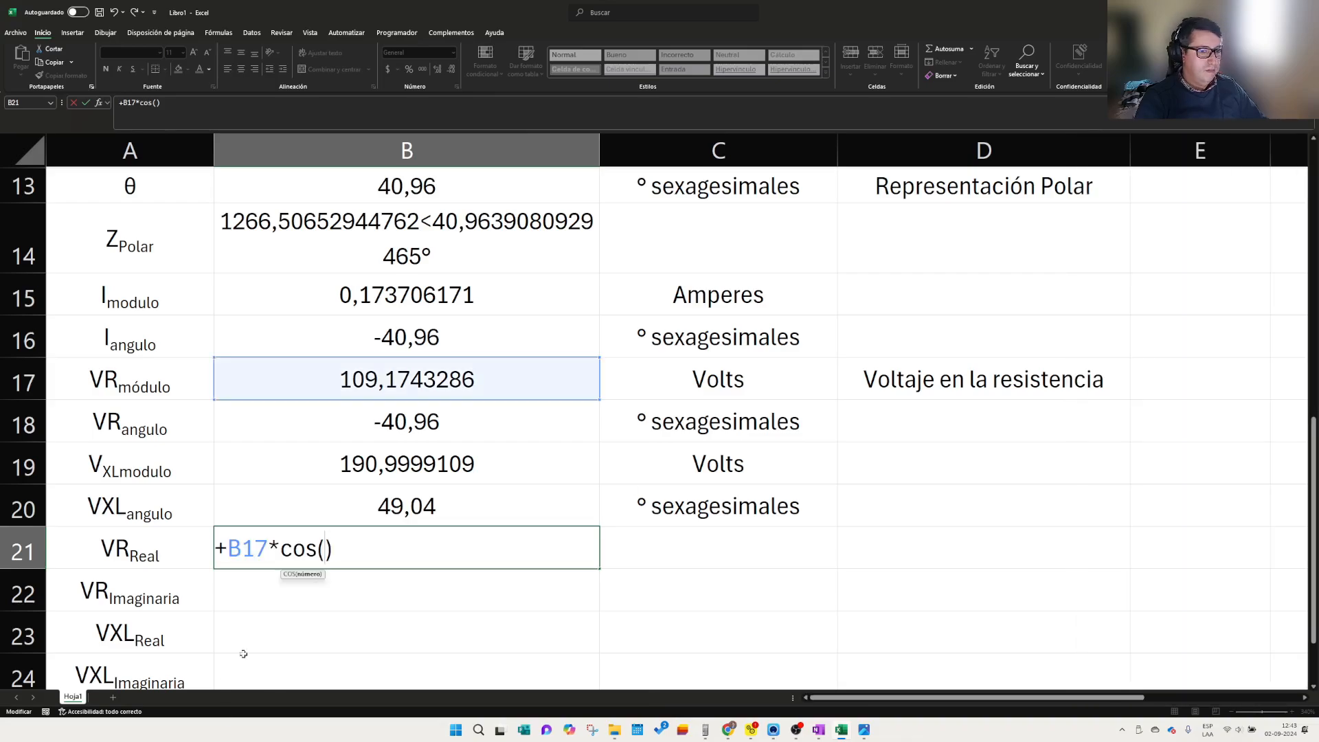
{"action": "left_click", "coordinate": [303, 575]}
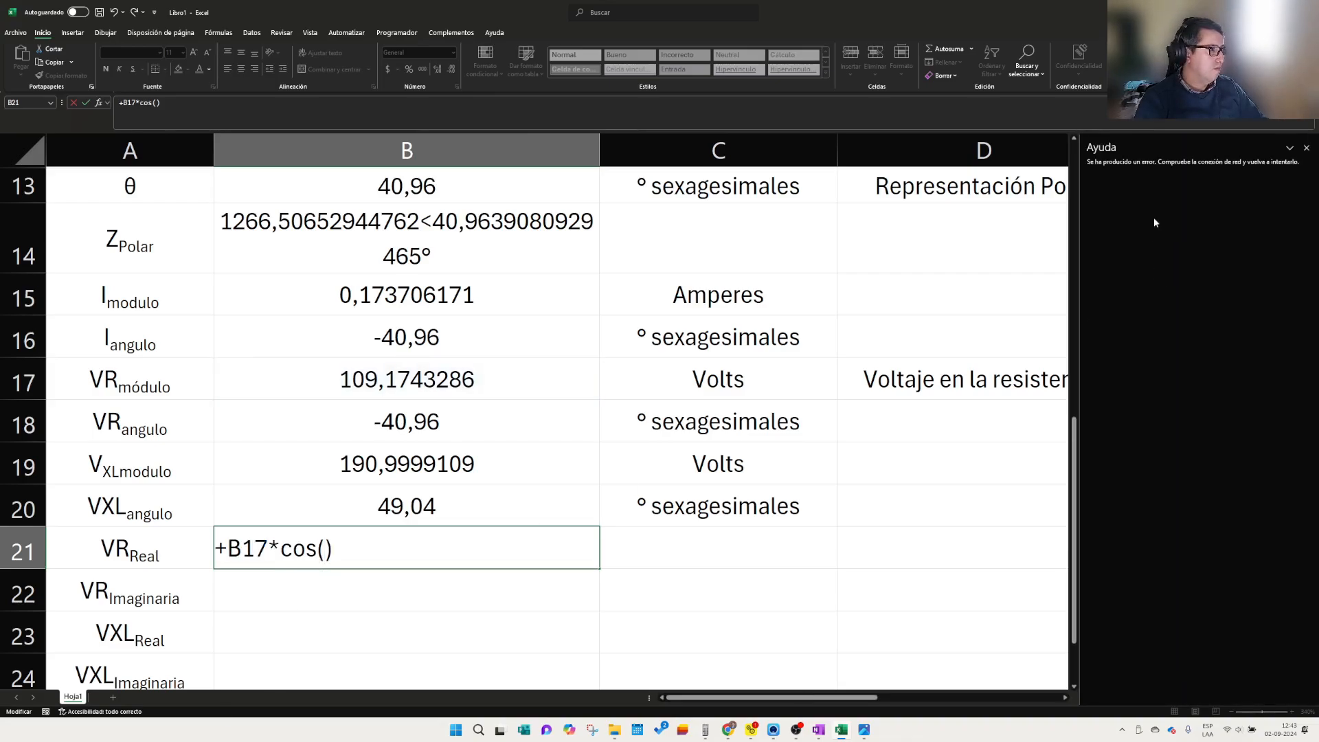
{"action": "left_click", "coordinate": [1305, 147]}
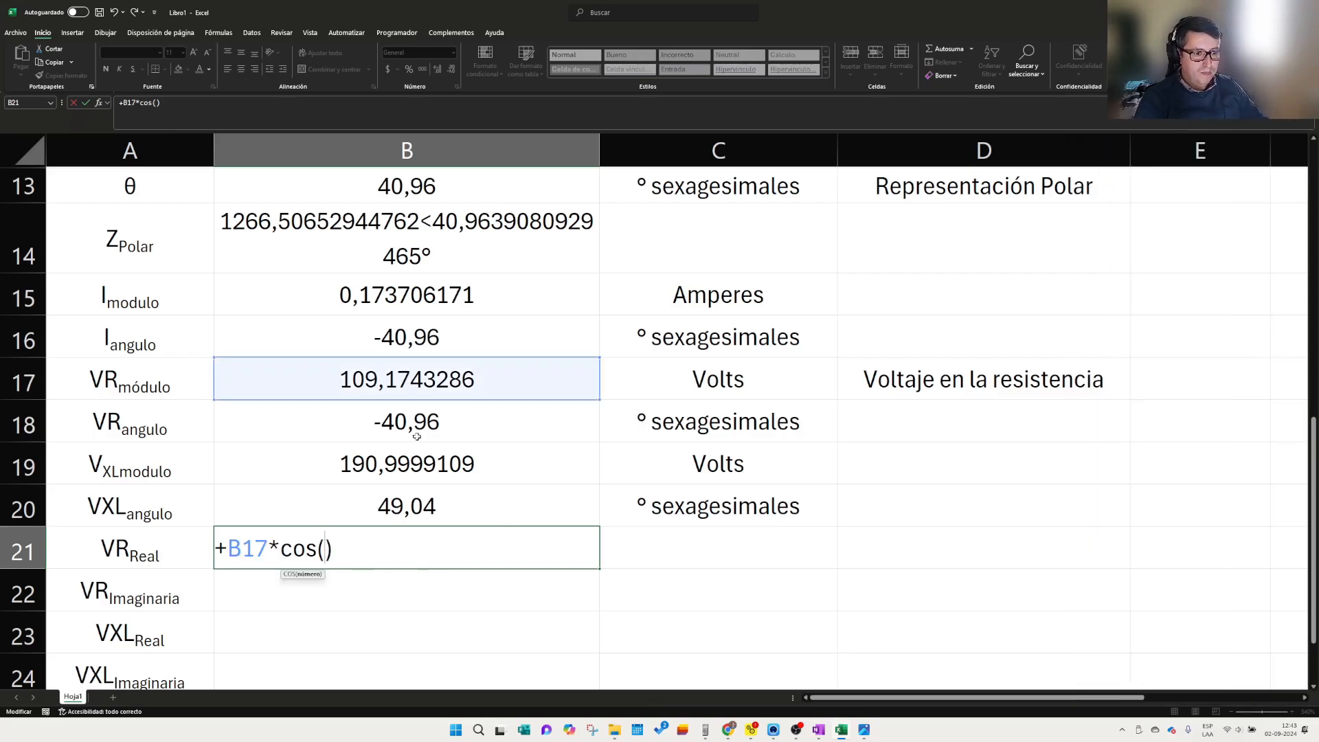
- Complete the B21 formula as +B17*cos(RADIANES(B18)), converting the resistor voltage angle to radians
{"action": "type", "text": "ra"}
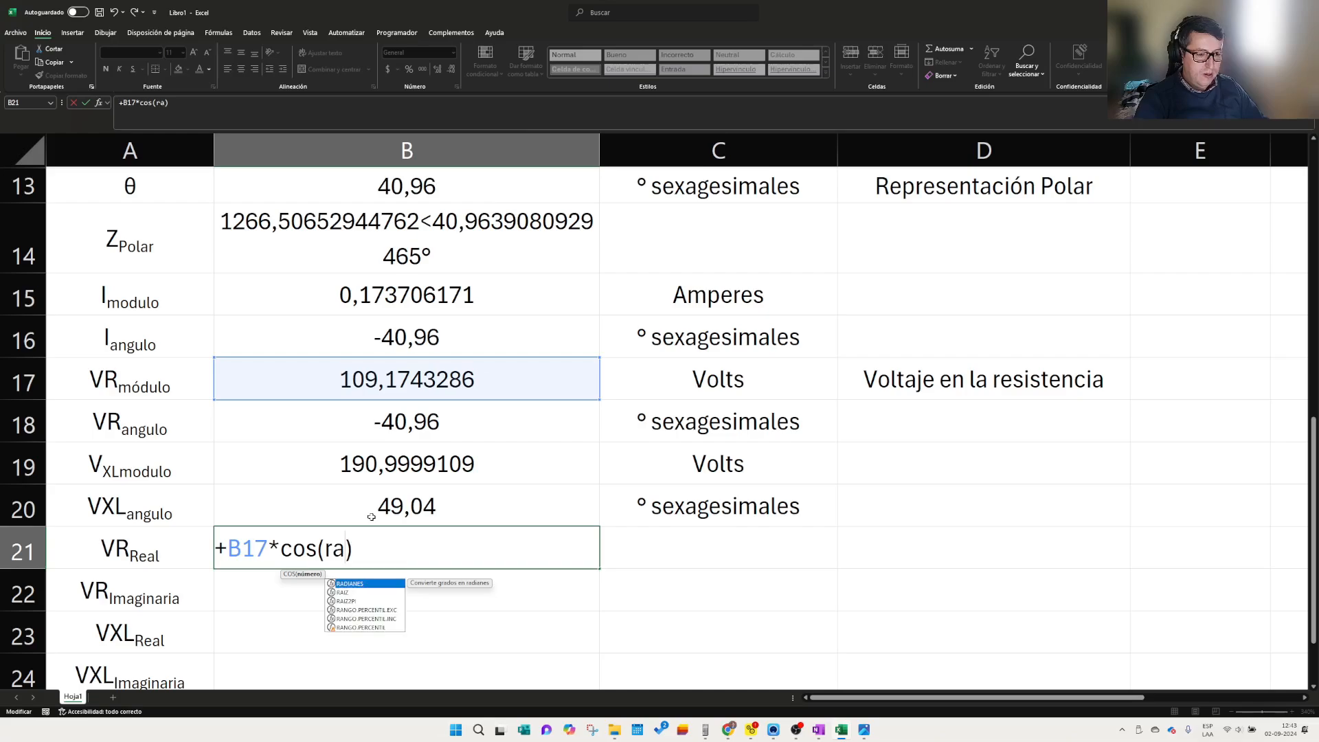
{"action": "double_click", "coordinate": [356, 584]}
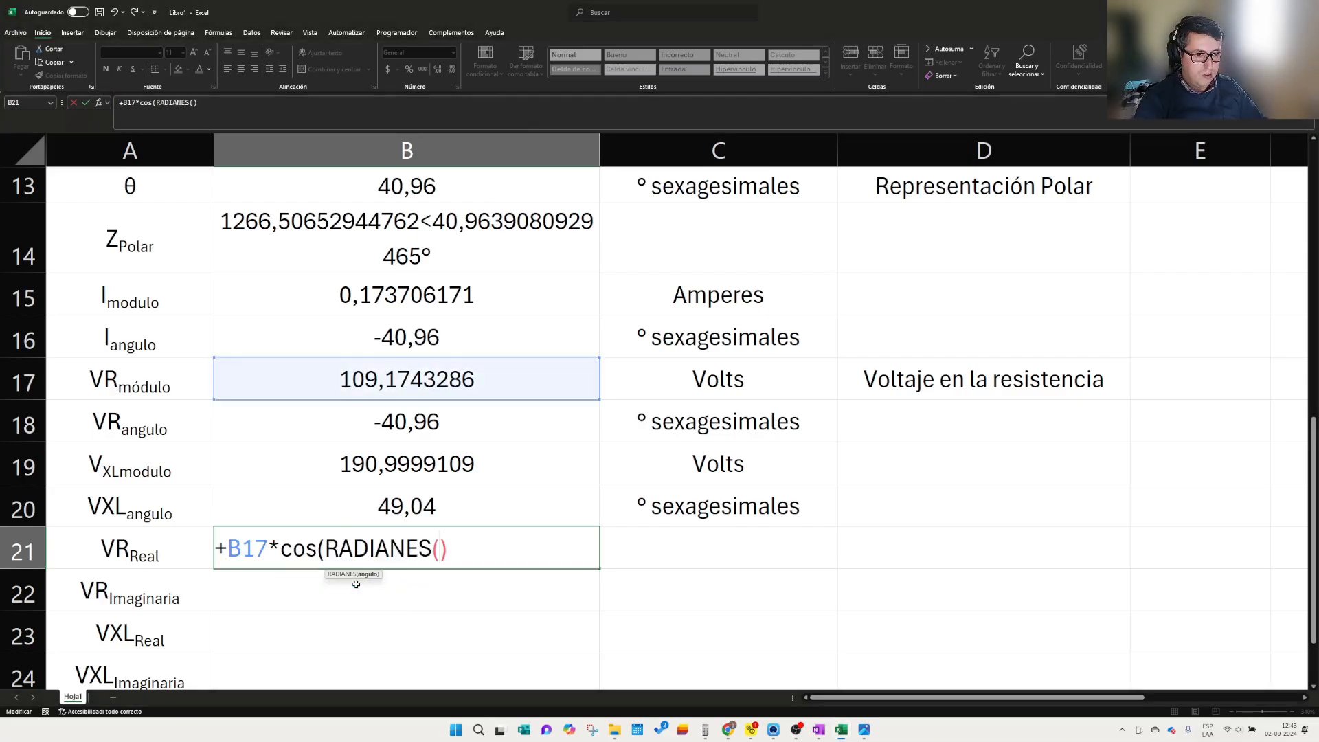
{"action": "type", "text": ")"}
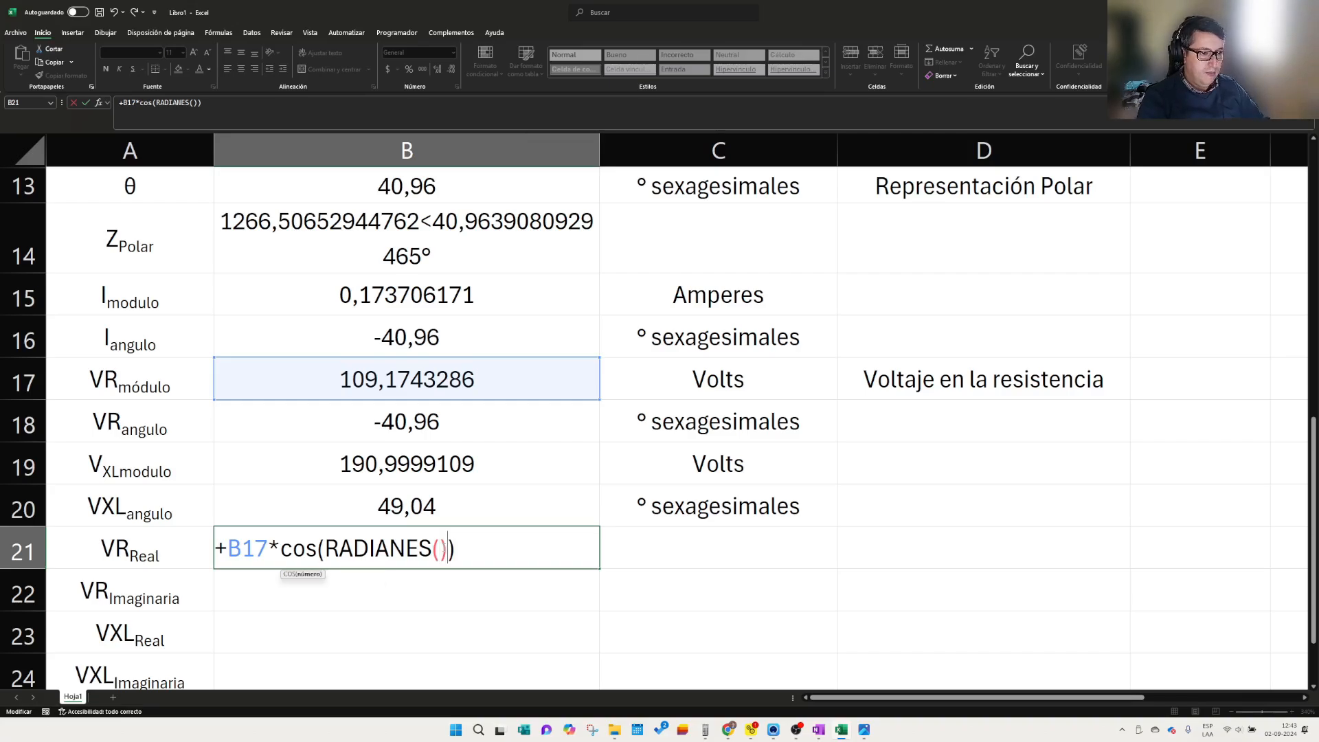
{"action": "left_click", "coordinate": [439, 550]}
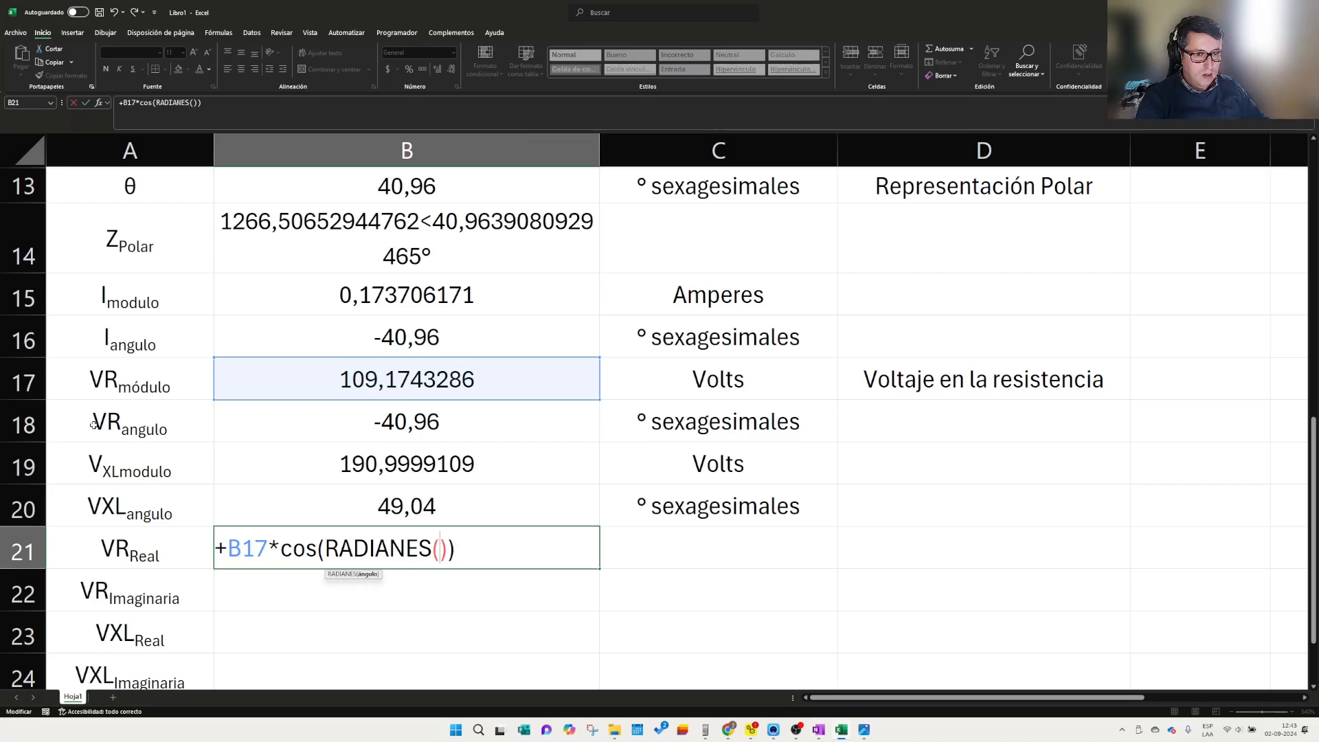
{"action": "left_click", "coordinate": [422, 421]}
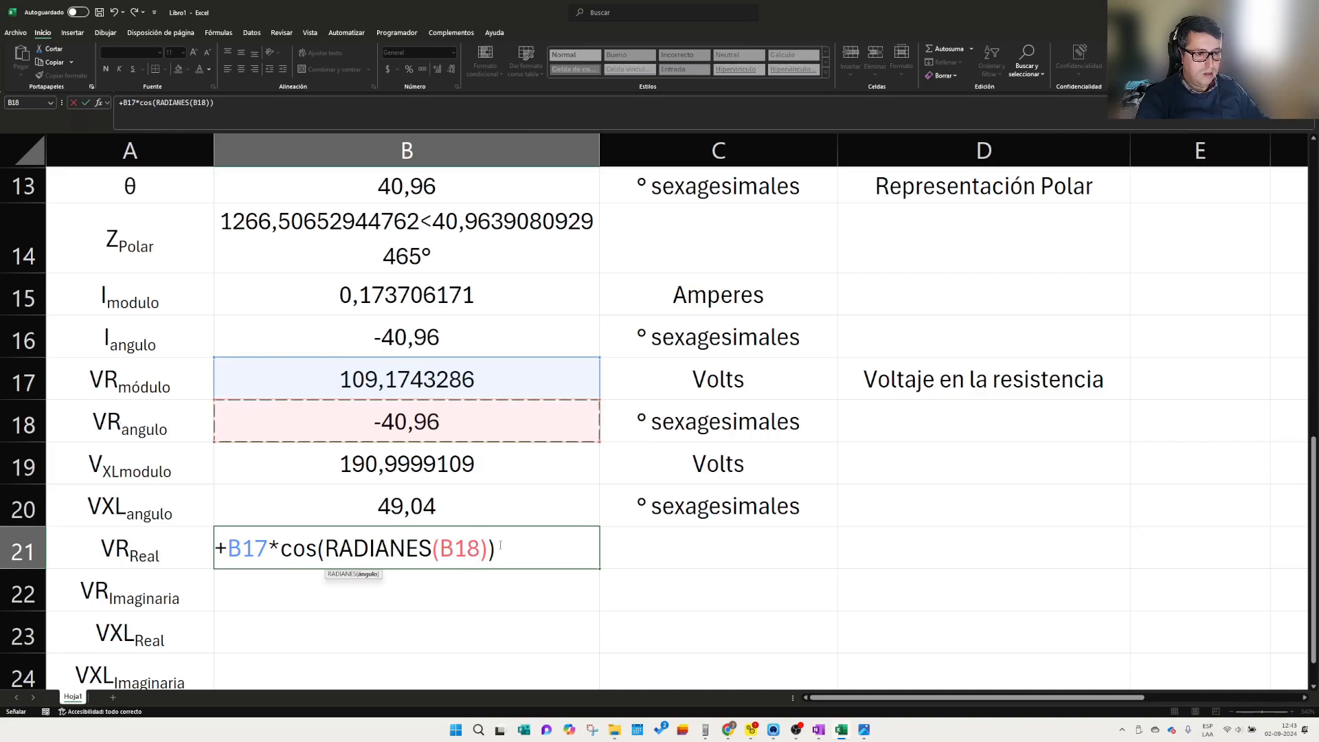
{"action": "key", "text": "Return"}
{"action": "left_click", "coordinate": [467, 545]}
- Copy the Volts unit from C19 into C21 for the real part of the resistor voltage
{"action": "scroll", "coordinate": [406, 540], "scroll_direction": "down", "scroll_amount": 1}
{"action": "left_click", "coordinate": [397, 485]}
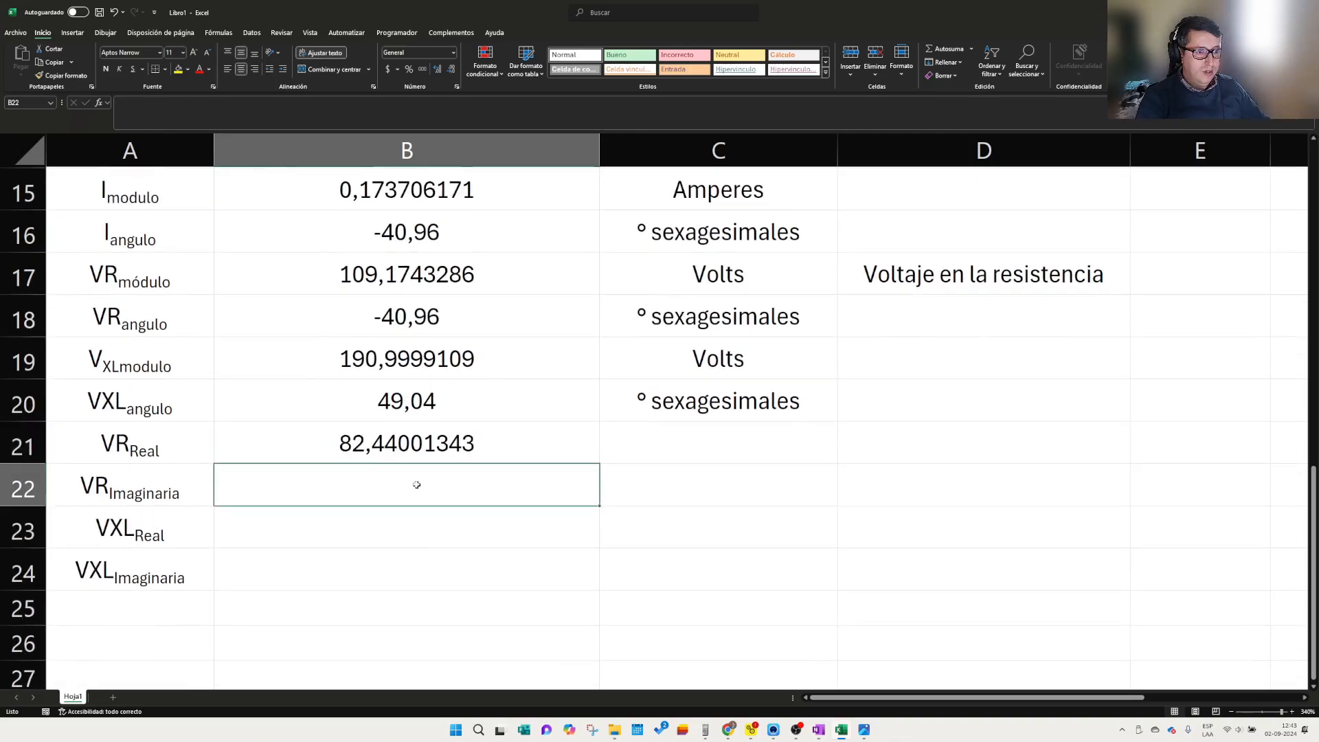
{"action": "left_click", "coordinate": [655, 450]}
{"action": "left_click", "coordinate": [716, 369]}
{"action": "key", "text": "ctrl+c"}
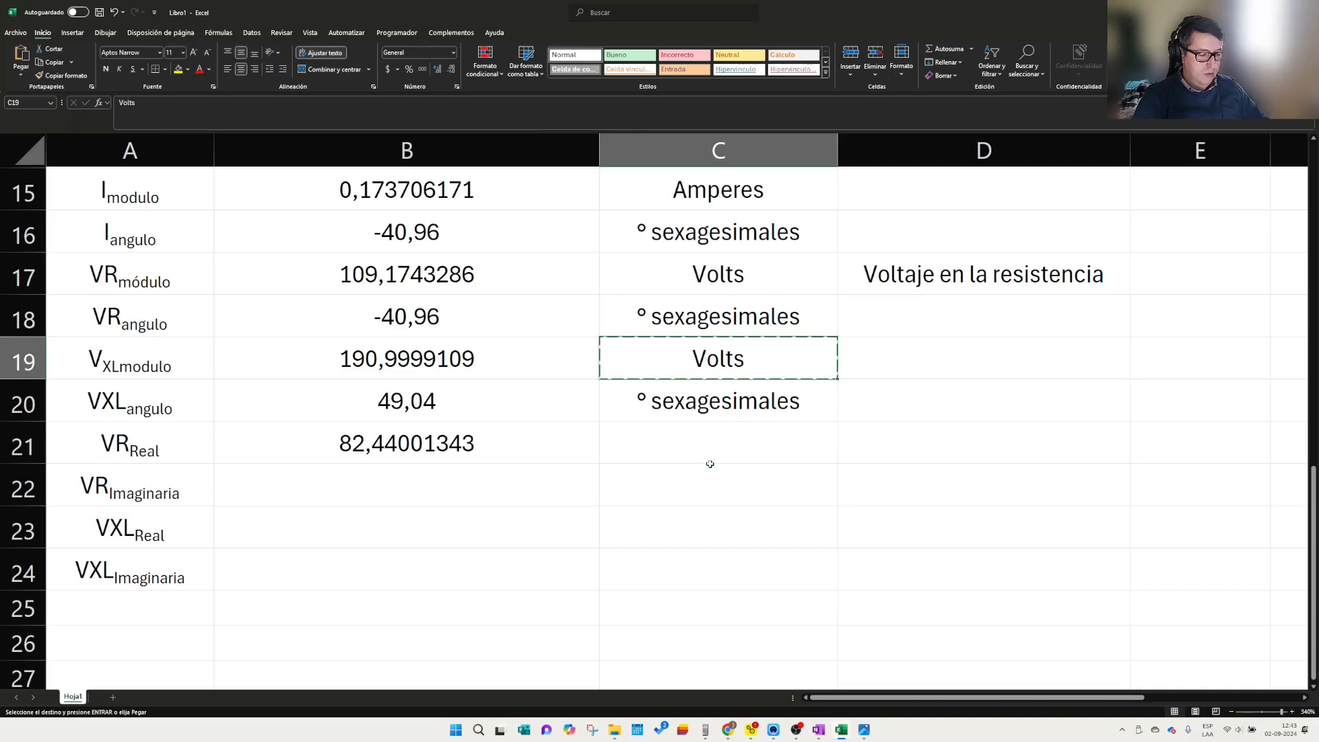
{"action": "left_click", "coordinate": [683, 454]}
{"action": "key", "text": "ctrl+v"}
{"action": "left_click", "coordinate": [401, 483]}
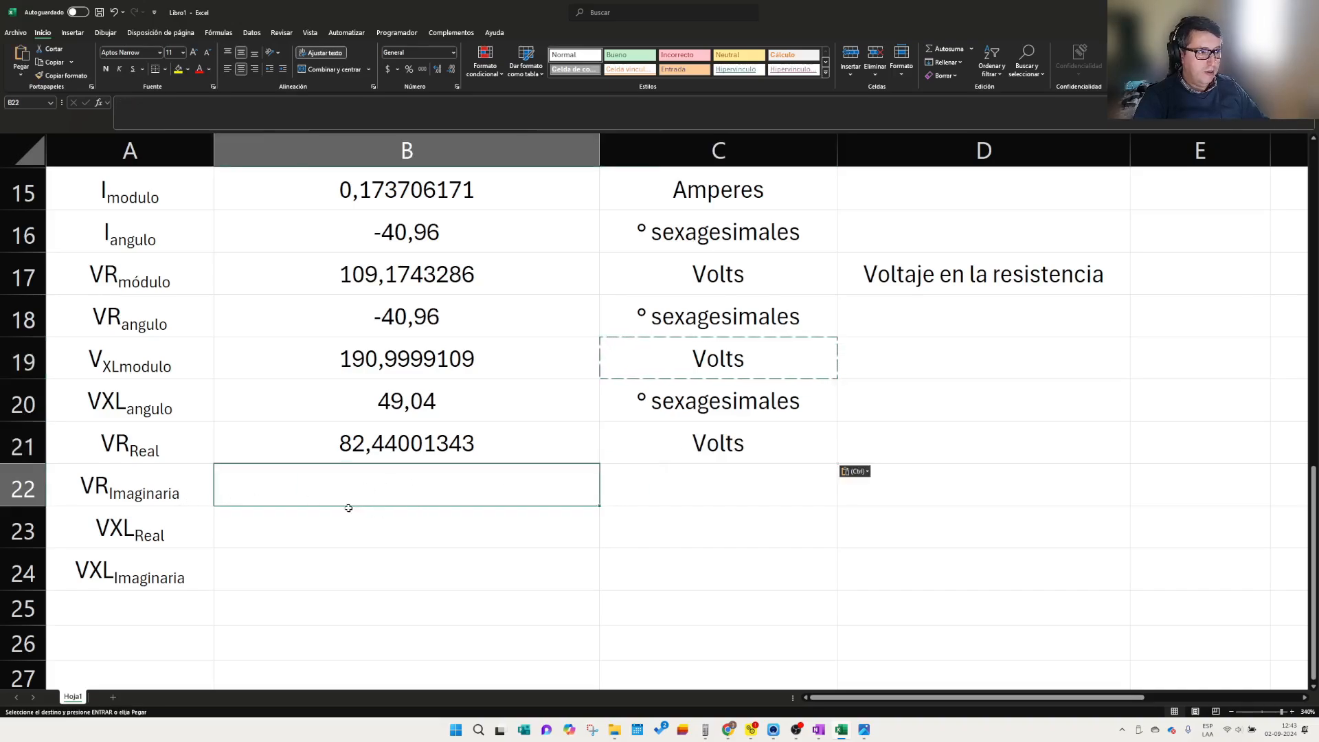
{"action": "type", "text": "+"}
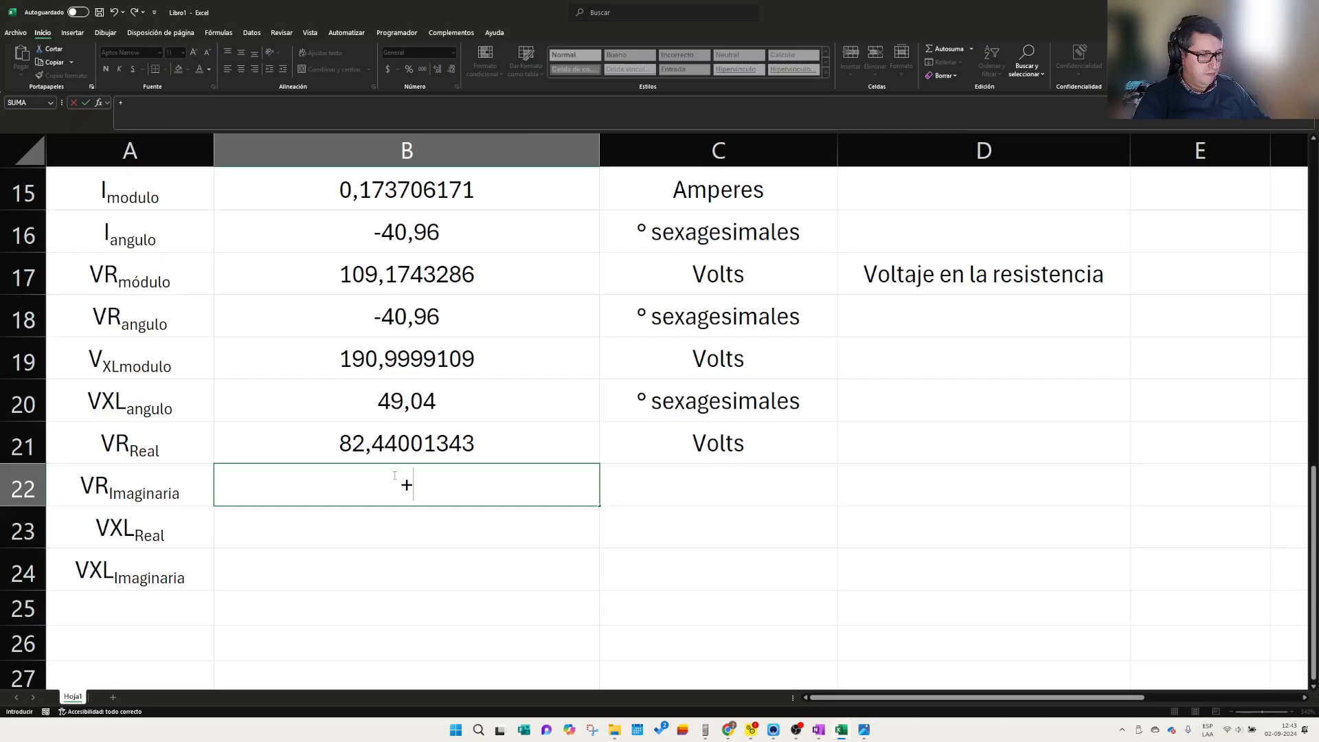
{"action": "key", "text": "Escape"}
- Enter the note "Representación Rectangula del VR" in D21 beside the resistor voltage's real part
{"action": "left_click", "coordinate": [909, 445]}
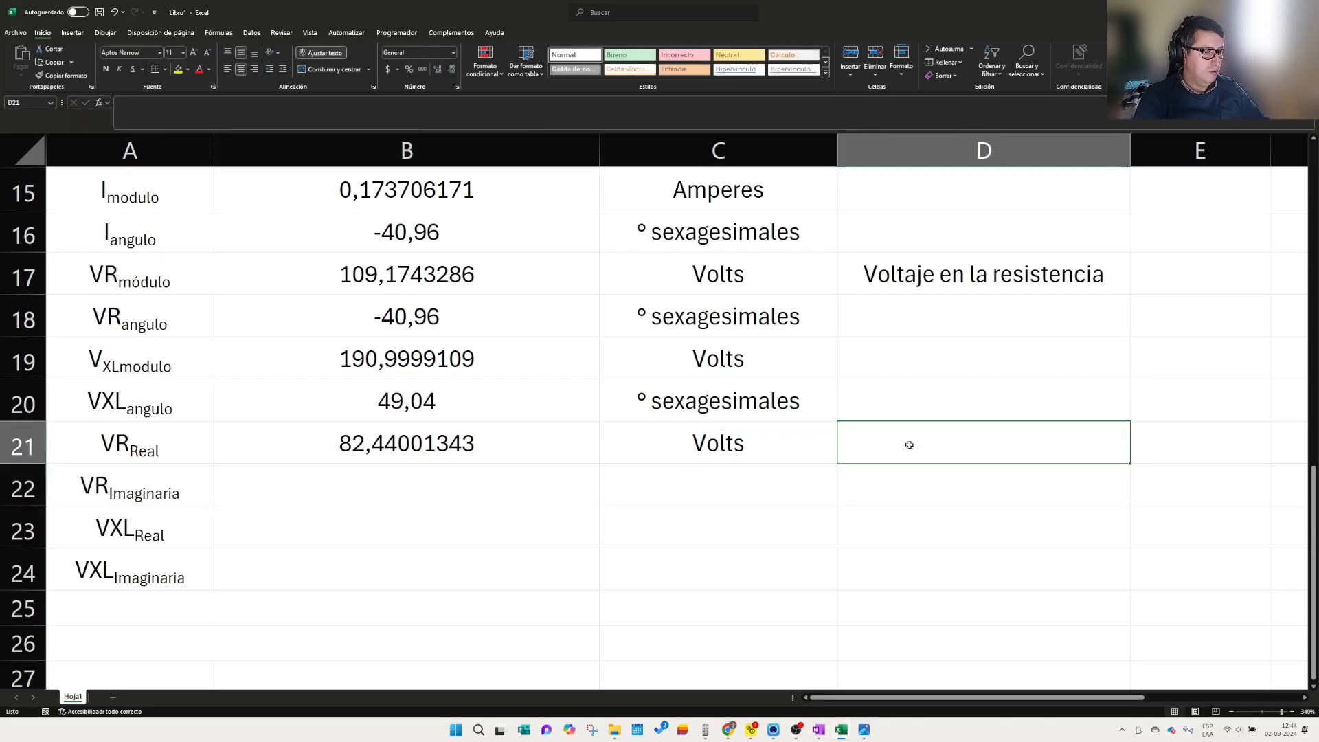
{"action": "type", "text": "Rectang"}
{"action": "key", "text": "BackSpace"}
{"action": "key", "text": "BackSpace"}
{"action": "key", "text": "BackSpace"}
{"action": "key", "text": "BackSpace"}
{"action": "key", "text": "BackSpace"}
{"action": "key", "text": "BackSpace"}
{"action": "key", "text": "BackSpace"}
{"action": "type", "text": "Repres"}
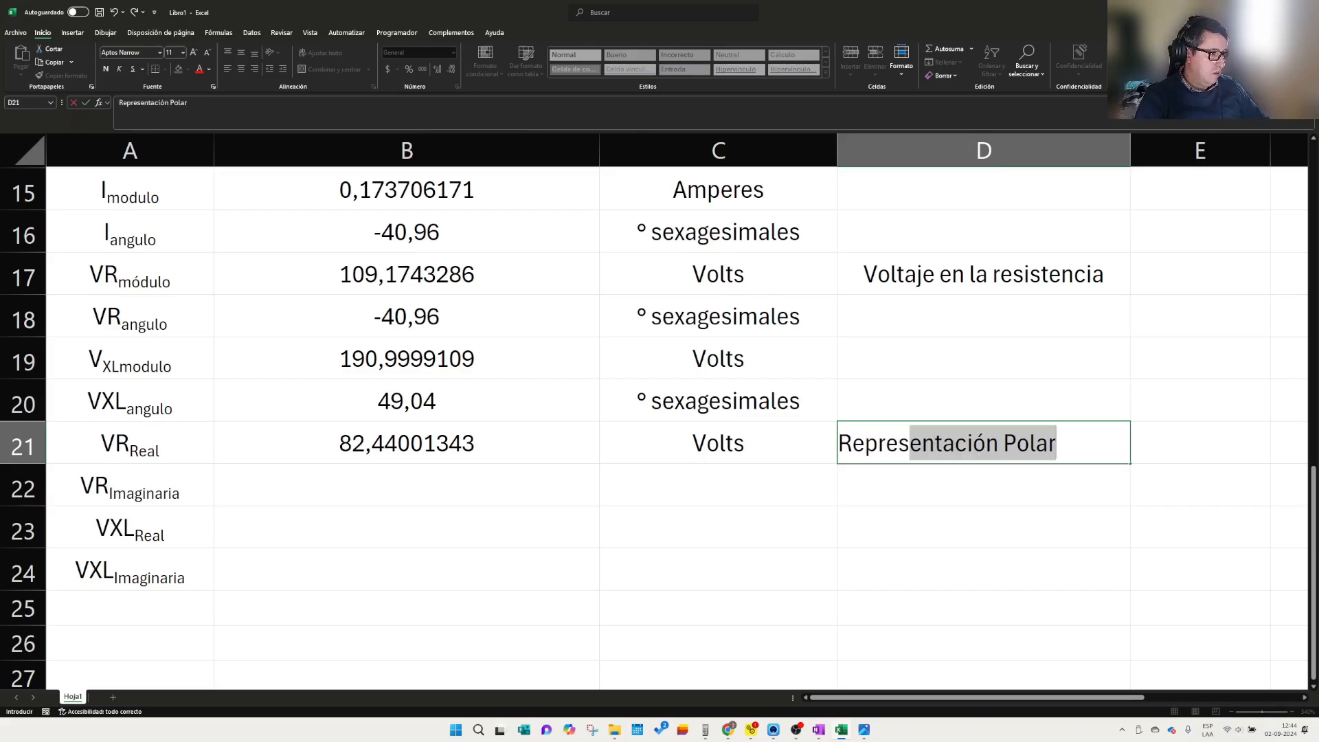
{"action": "type", "text": "entación Rectangula"}
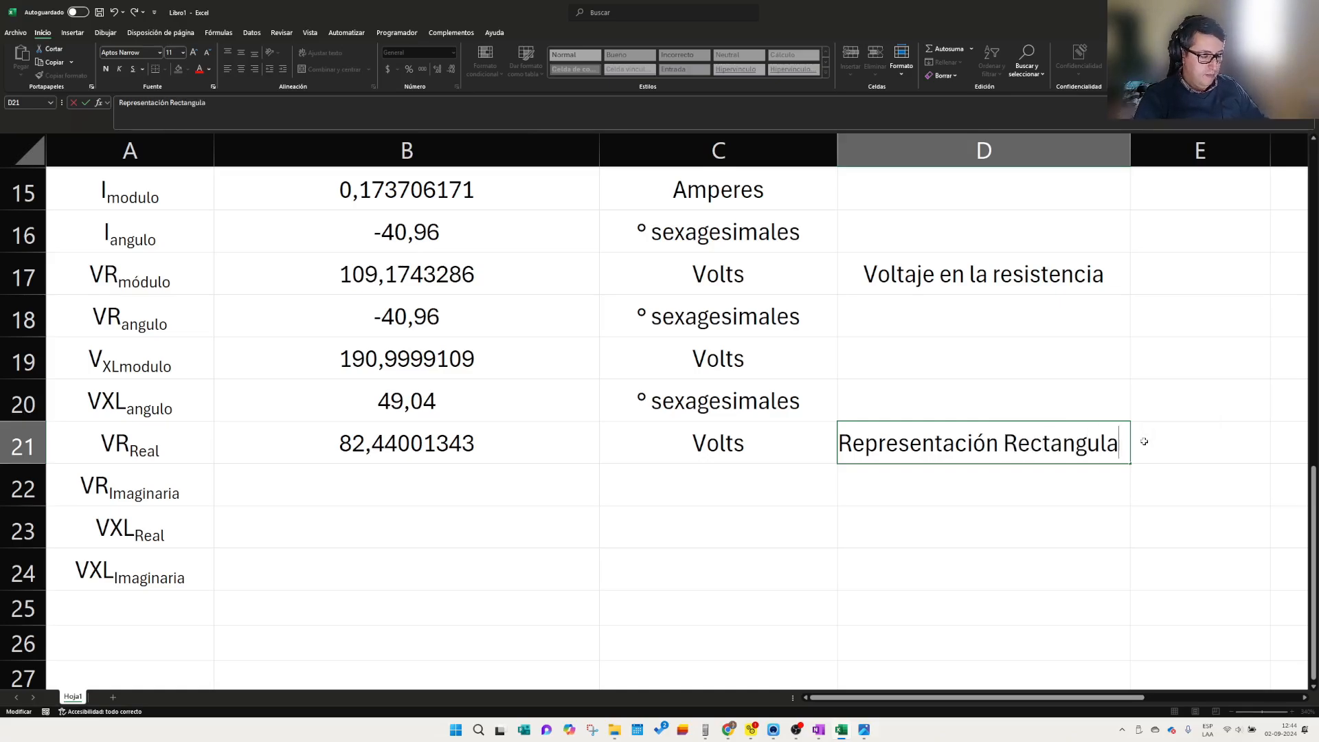
{"action": "type", "text": " del CT"}
{"action": "key", "text": "BackSpace"}
{"action": "key", "text": "BackSpace"}
{"action": "type", "text": "VR"}
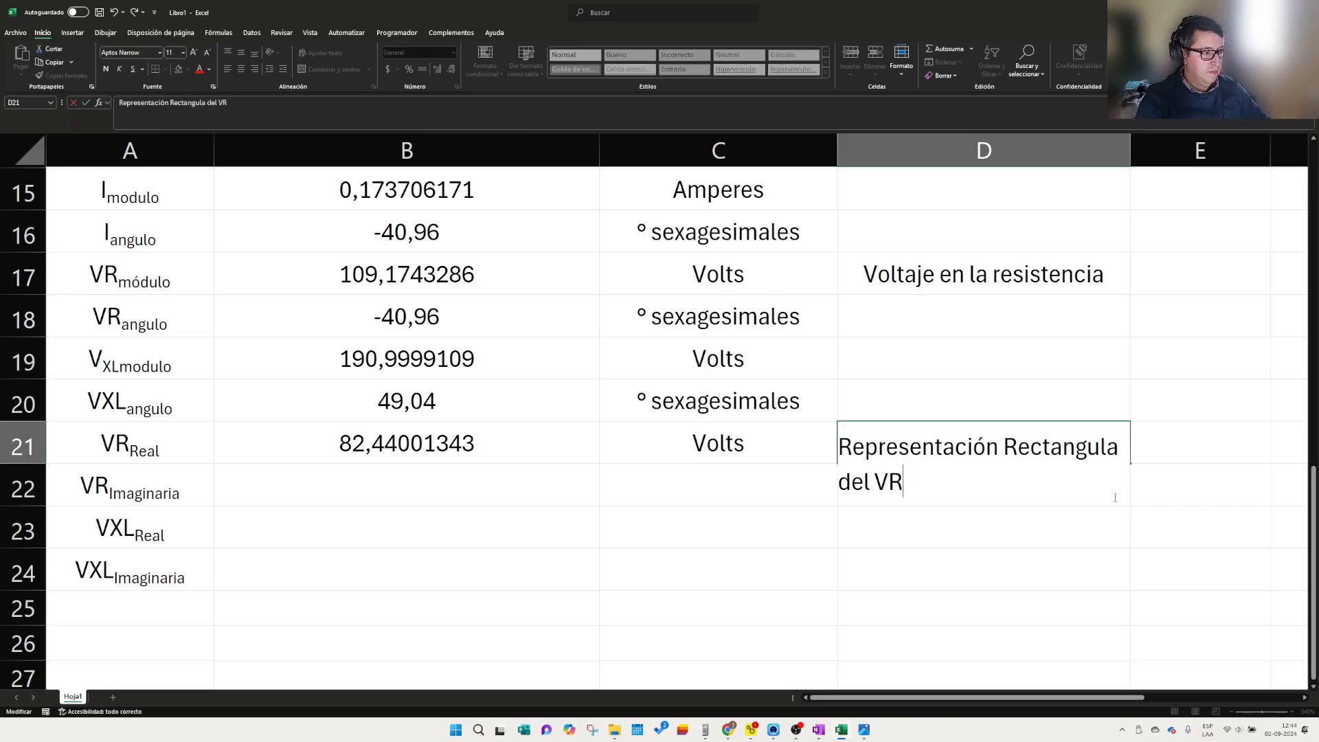
{"action": "key", "text": "Return"}
- Copy the D21 note into D22 beside the resistor voltage's imaginary part
{"action": "key", "text": "Up"}
{"action": "key", "text": "ctrl+c"}
{"action": "left_click", "coordinate": [914, 522]}
{"action": "key", "text": "ctrl+v"}
{"action": "left_click", "coordinate": [879, 579]}
{"action": "key", "text": "Escape"}
{"action": "left_click", "coordinate": [732, 581]}
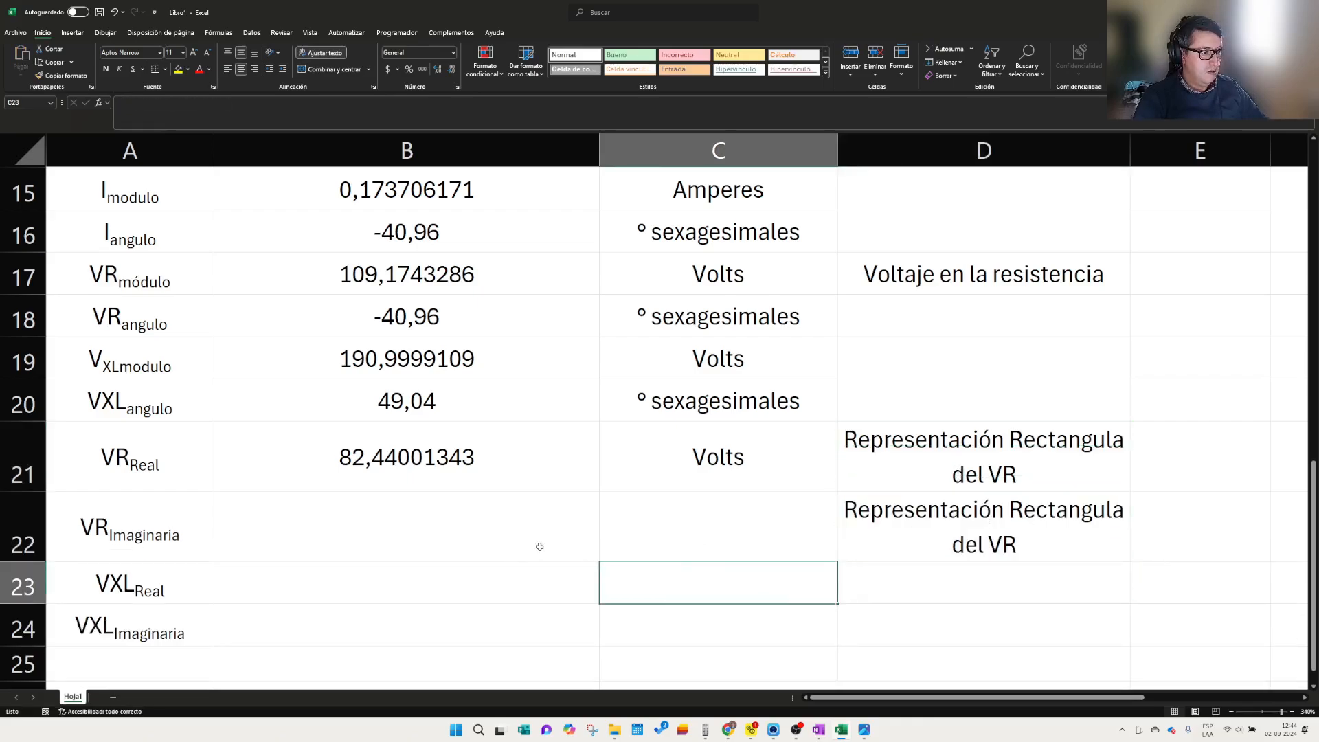
- Correct the notes in D21 and D22 to read "Representación Rectangular del VR"
{"action": "double_click", "coordinate": [1116, 443]}
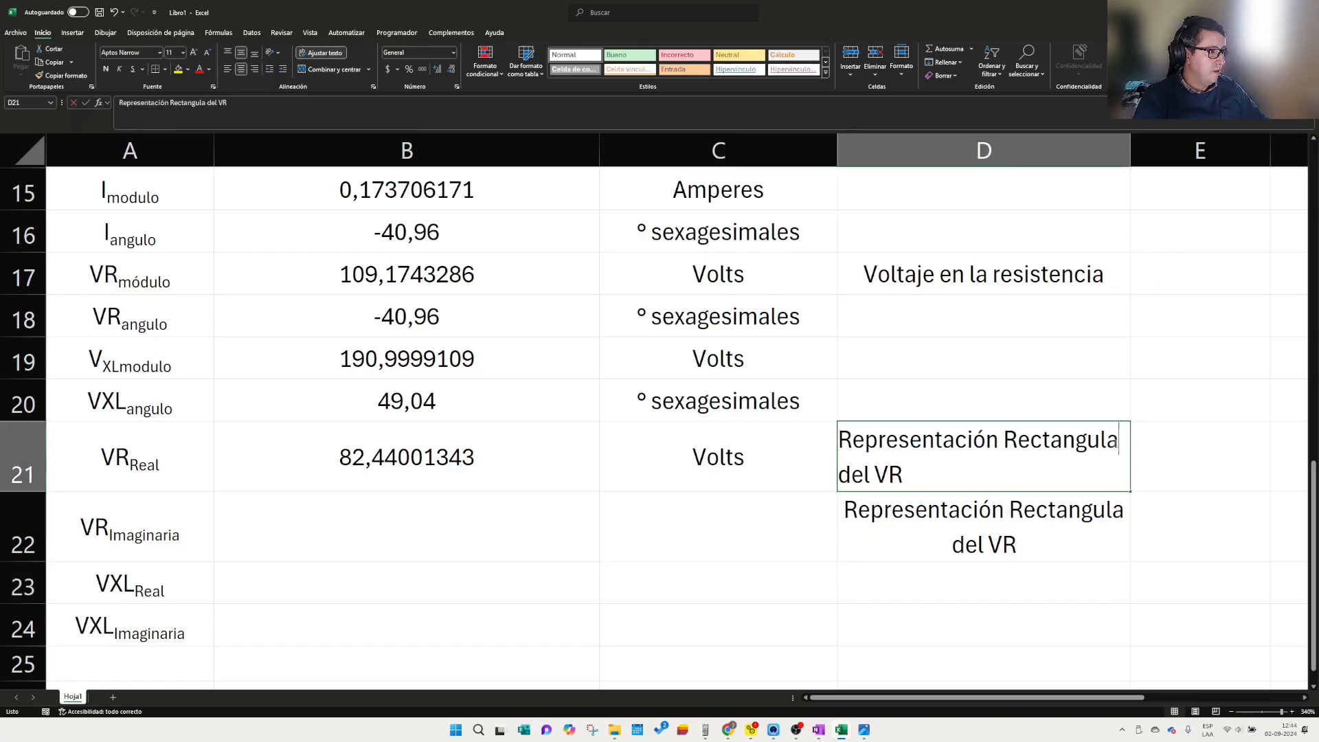
{"action": "type", "text": "r"}
{"action": "key", "text": "Return"}
{"action": "double_click", "coordinate": [1123, 511]}
{"action": "type", "text": "r"}
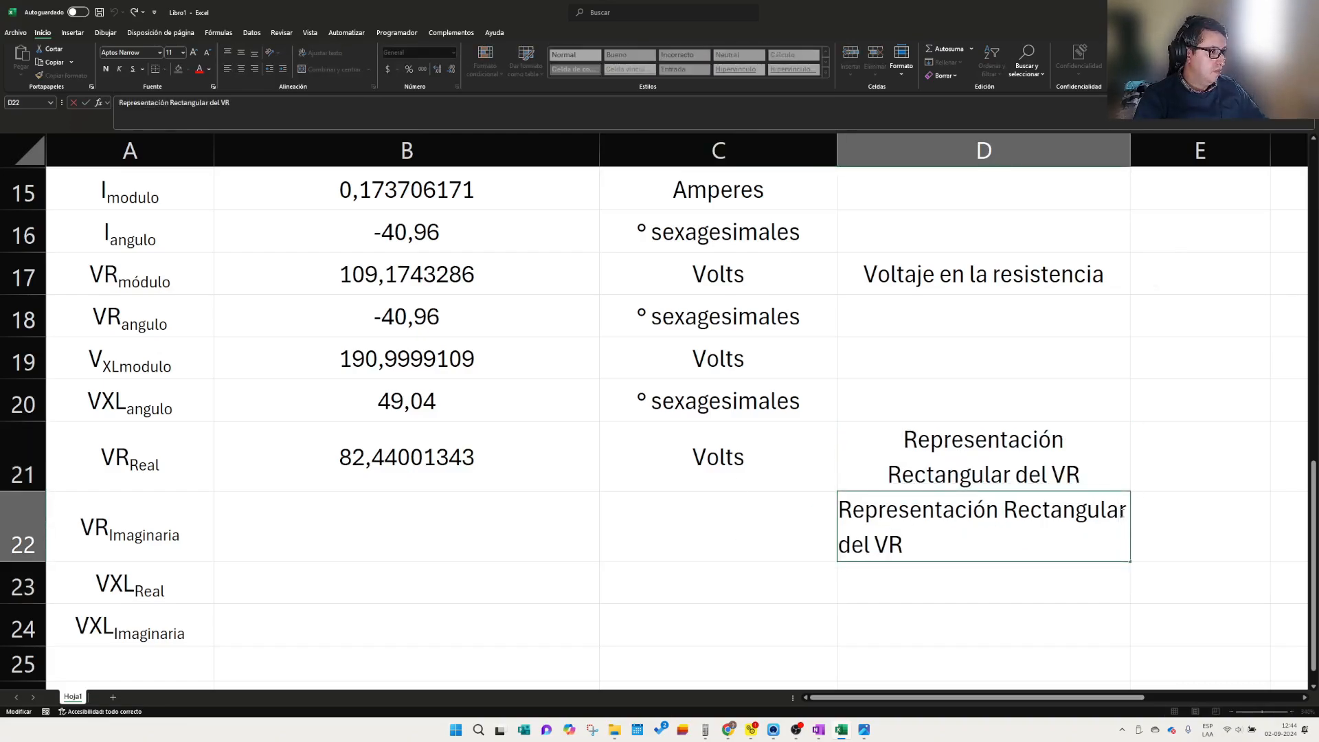
{"action": "left_click", "coordinate": [1164, 574]}
- Reuse the B21 formula text in B22, replacing COS with SENO to give =+B17*SENO(RADIANES(B18))
{"action": "left_click", "coordinate": [654, 520]}
{"action": "left_click", "coordinate": [350, 516]}
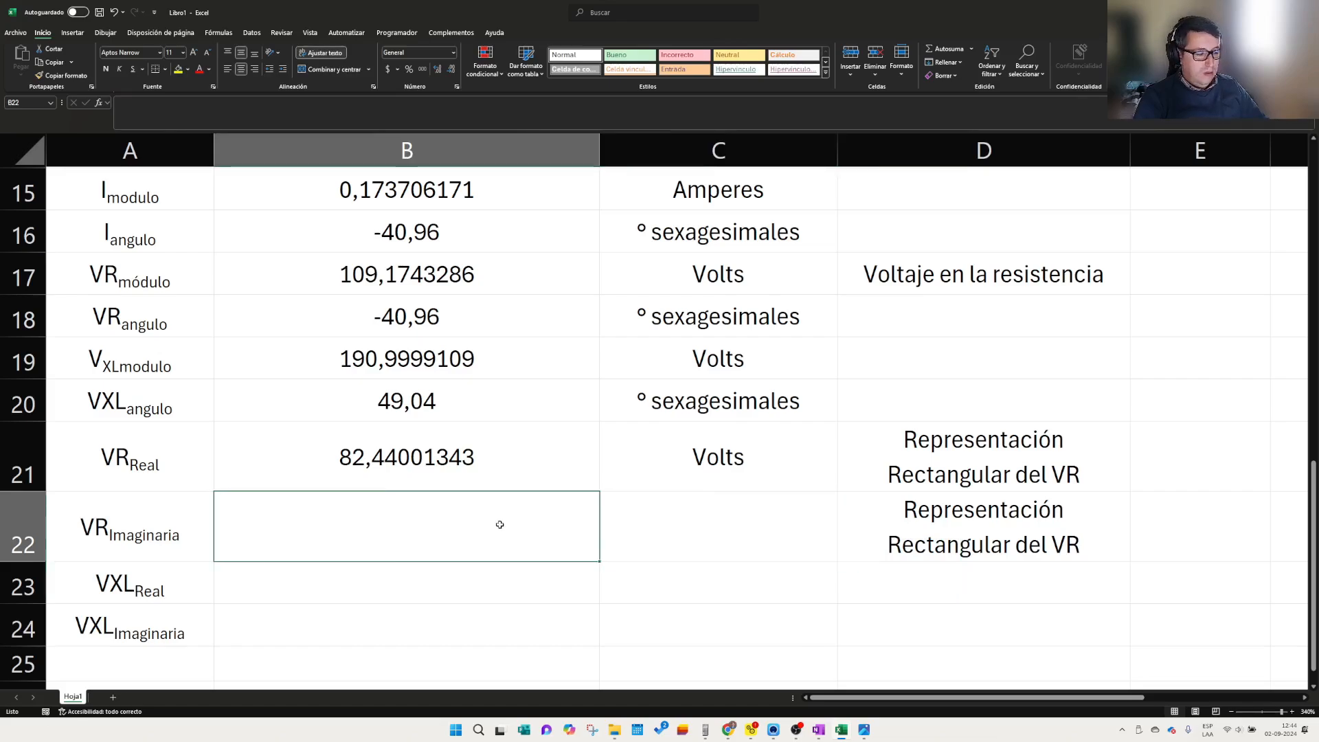
{"action": "left_click", "coordinate": [453, 465]}
{"action": "left_click", "coordinate": [246, 111]}
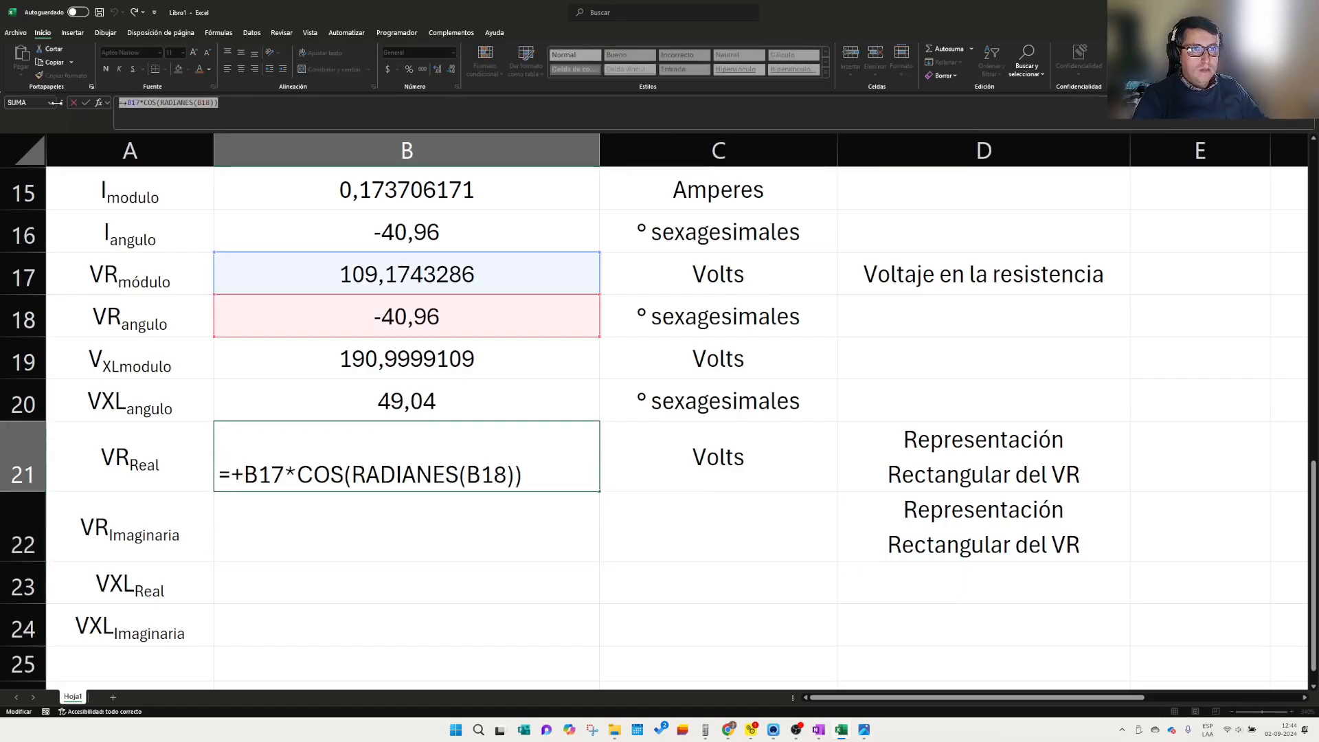
{"action": "double_click", "coordinate": [354, 541]}
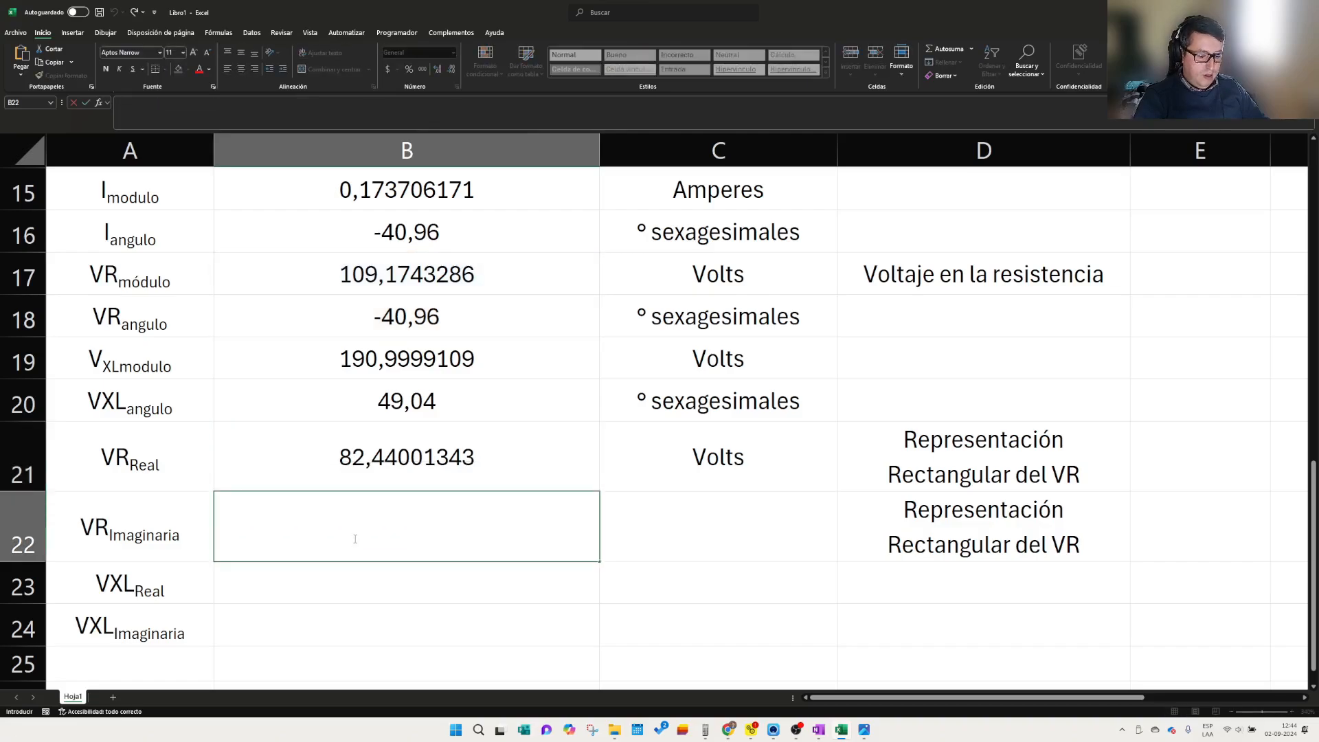
{"action": "key", "text": "ctrl+v"}
{"action": "left_click_drag", "start_coordinate": [340, 527], "coordinate": [294, 527]}
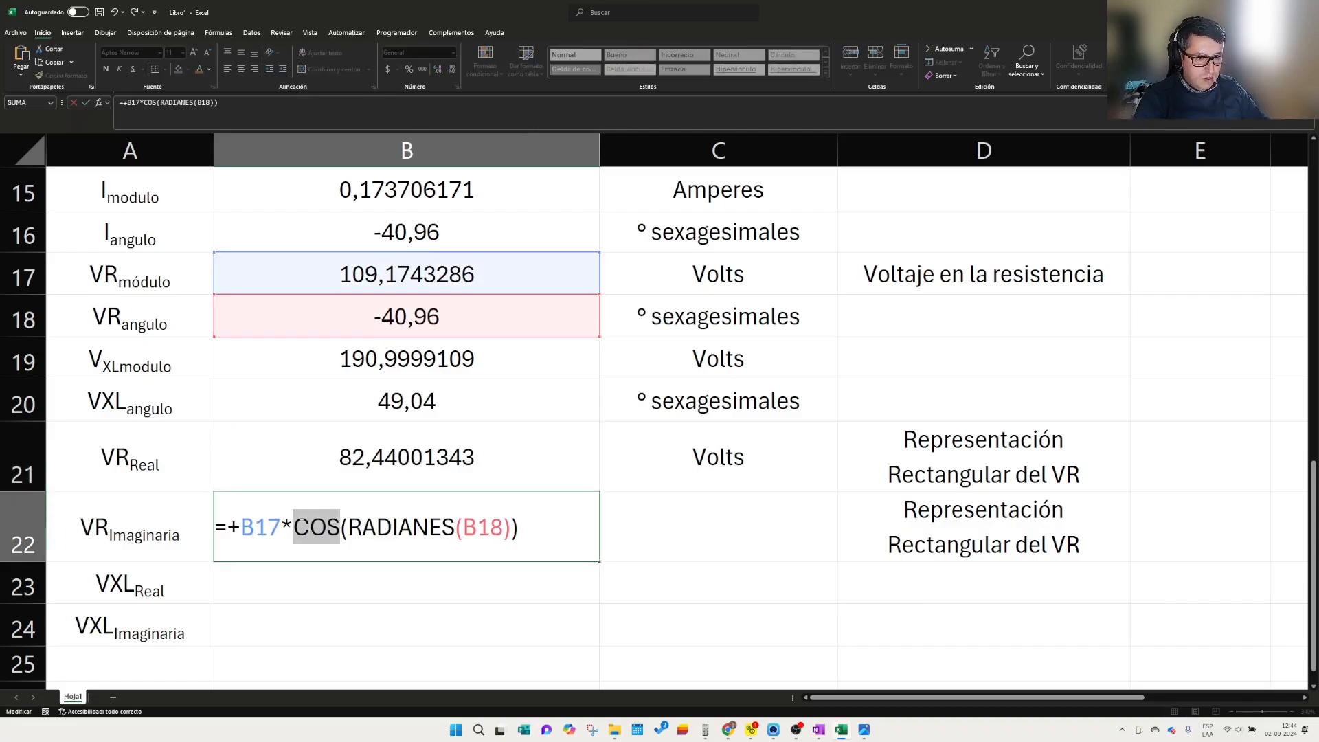
{"action": "type", "text": "sen"}
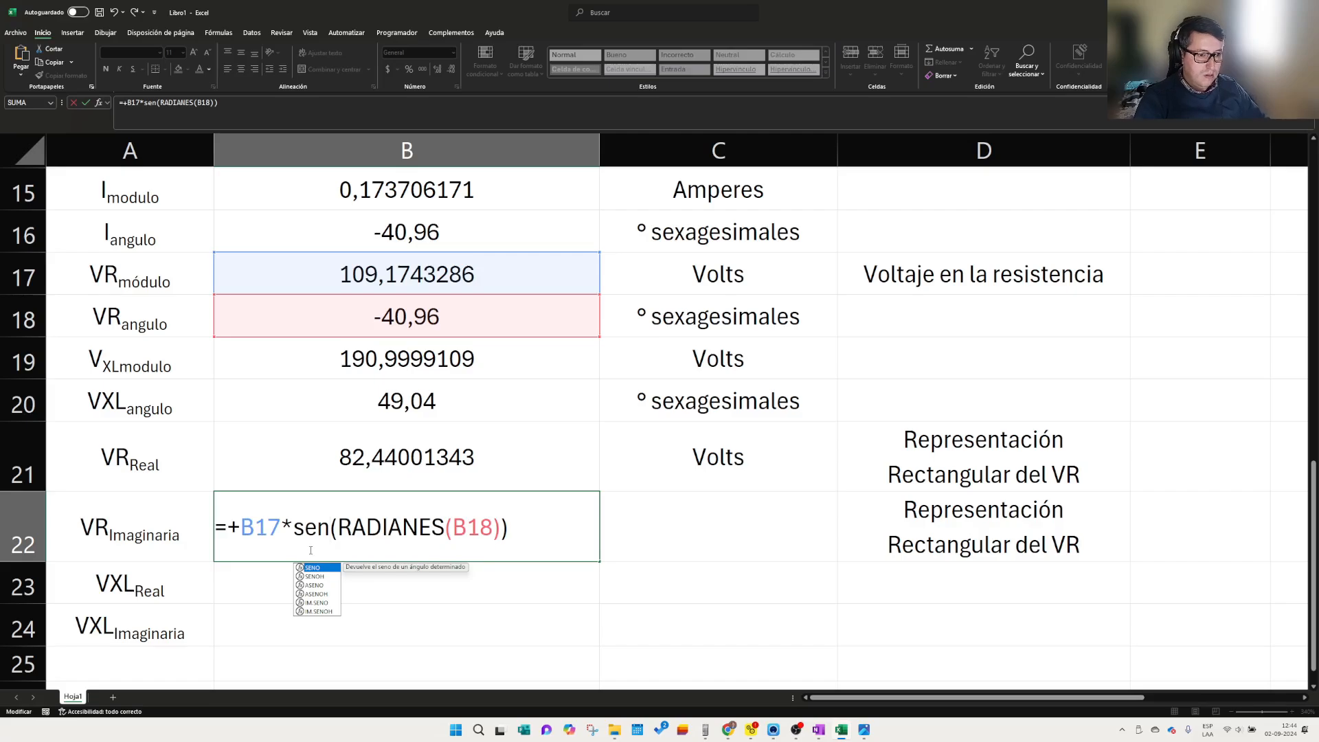
{"action": "double_click", "coordinate": [312, 567]}
{"action": "key", "text": "Return"}
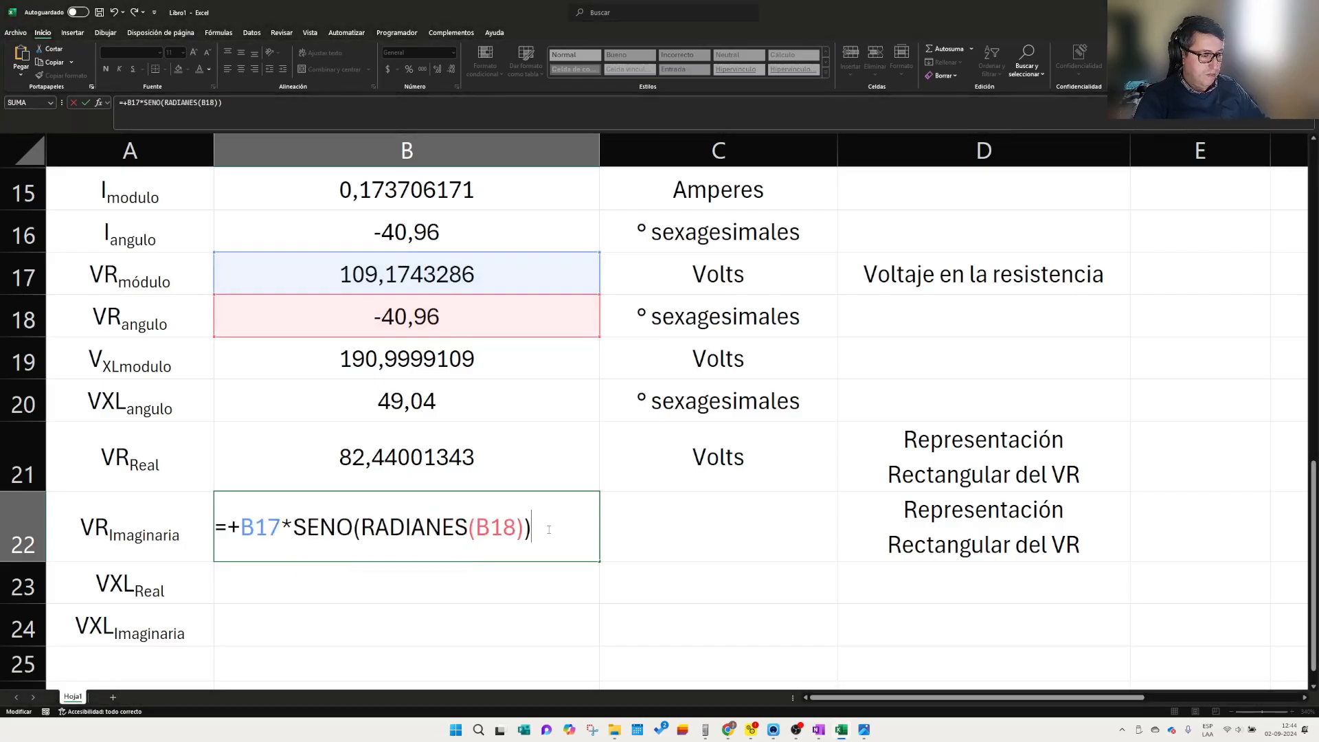
- Copy the Volts unit from C21 into C22 for the resistor voltage's imaginary part
{"action": "left_click", "coordinate": [727, 481]}
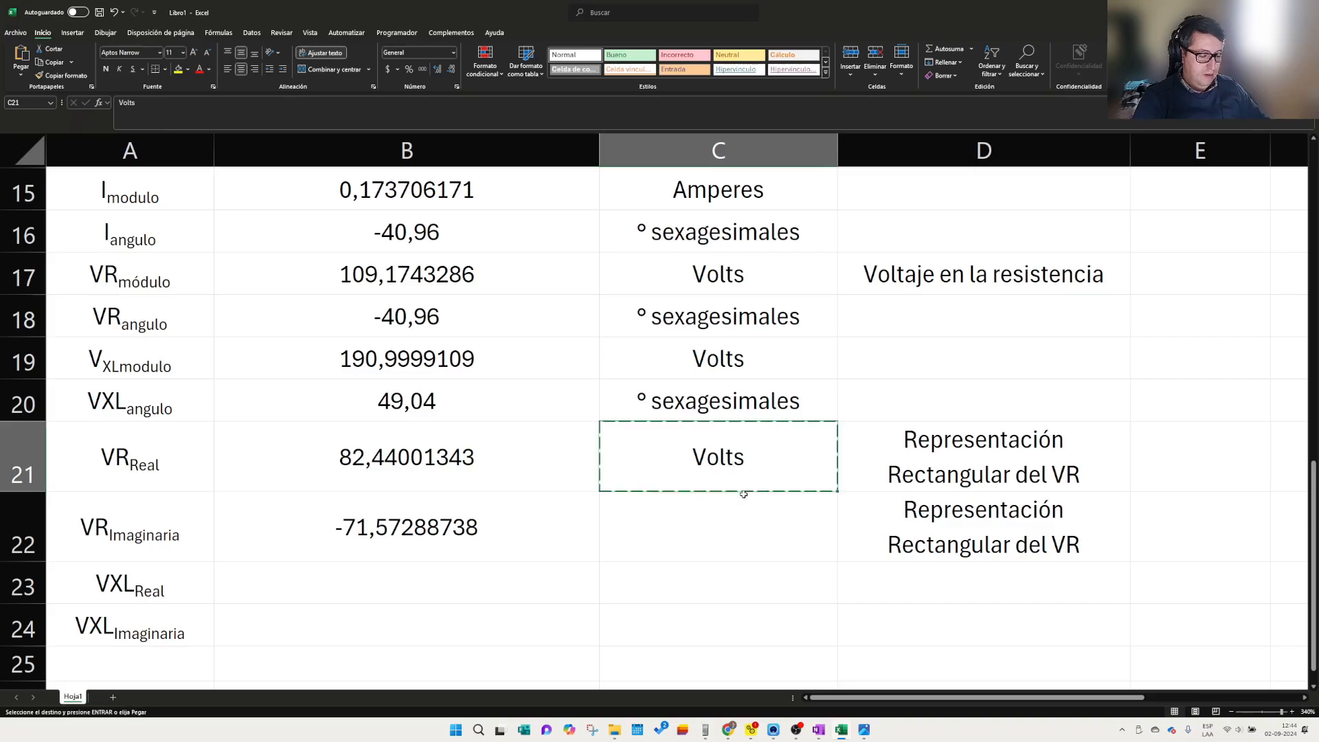
{"action": "key", "text": "ctrl+c"}
{"action": "left_click", "coordinate": [712, 513]}
{"action": "key", "text": "ctrl+v"}
{"action": "left_click", "coordinate": [639, 607]}
- Review the B22 formula, the resistor voltage's real and imaginary parts, and the VXL Real label in A23
{"action": "left_click", "coordinate": [377, 533]}
{"action": "double_click", "coordinate": [389, 527]}
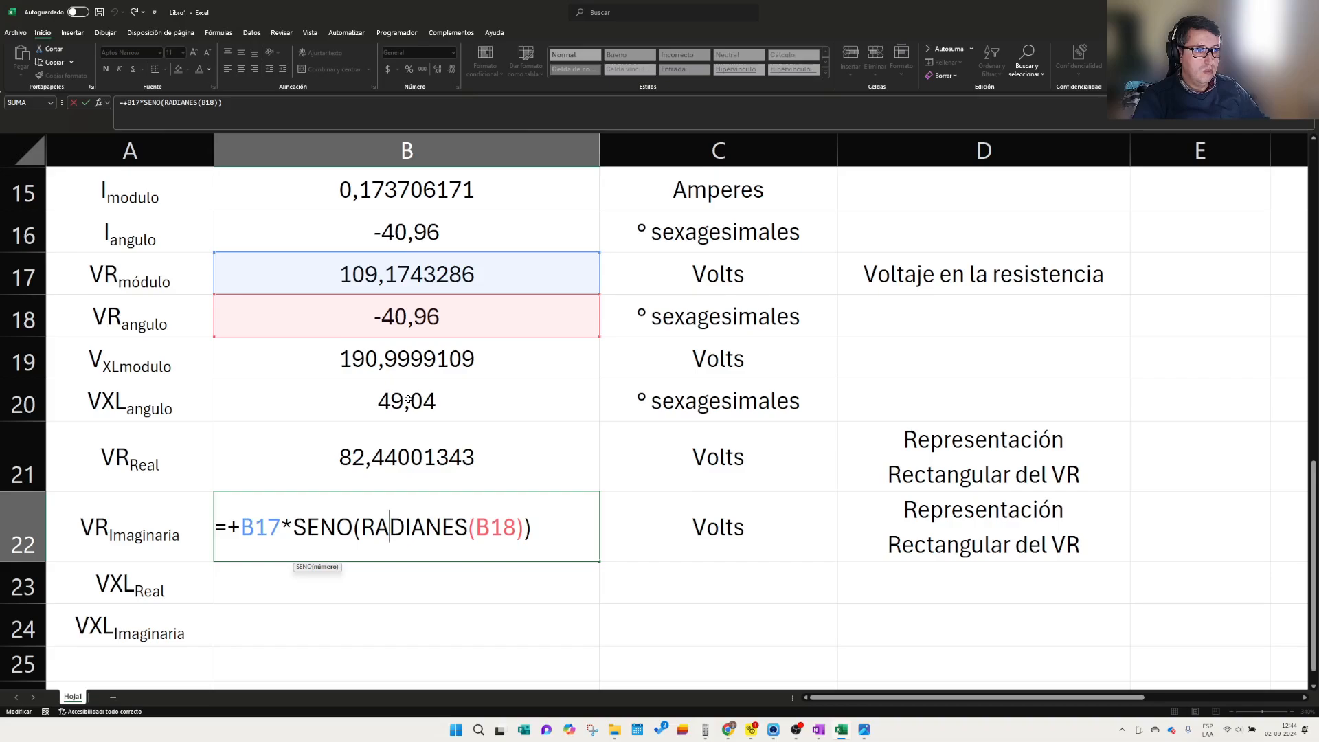
{"action": "key", "text": "Return"}
{"action": "scroll", "coordinate": [468, 549], "scroll_direction": "down", "scroll_amount": 1}
{"action": "left_click", "coordinate": [431, 443]}
{"action": "left_click", "coordinate": [432, 369]}
{"action": "left_click", "coordinate": [429, 440]}
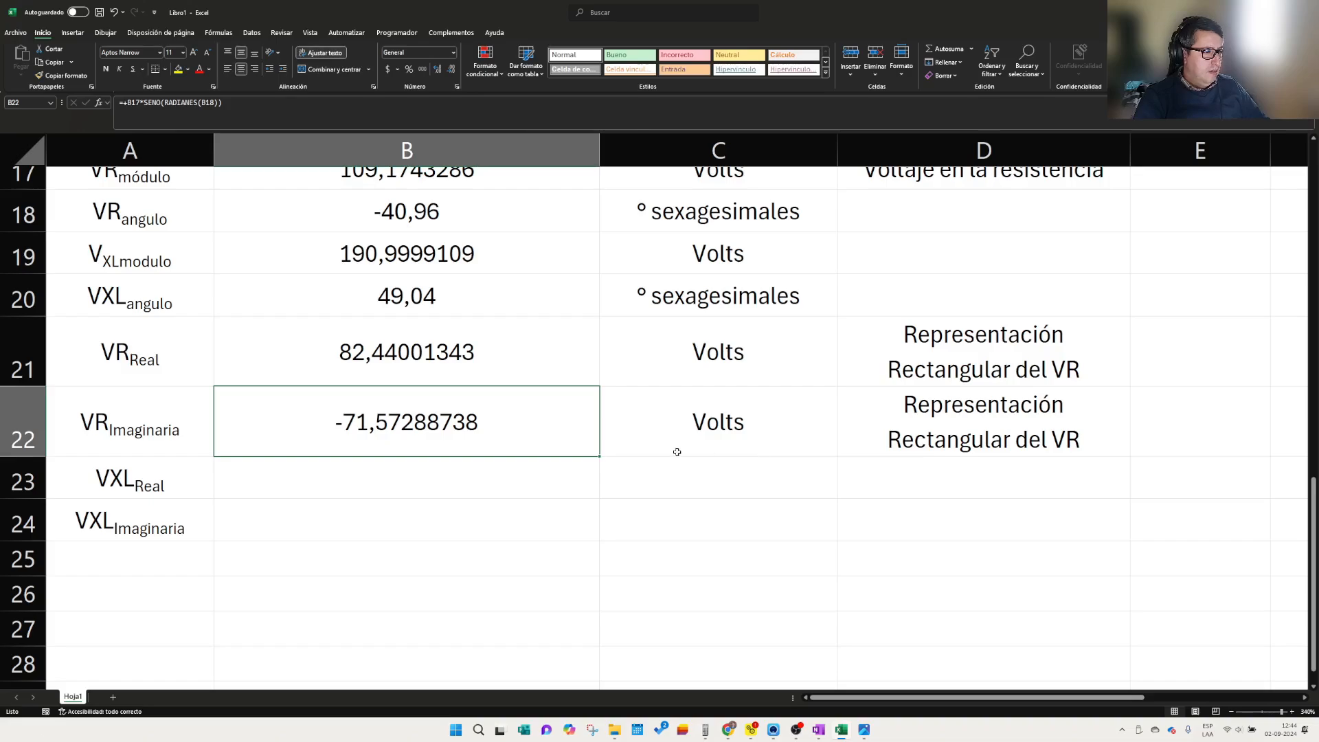
{"action": "left_click", "coordinate": [397, 472]}
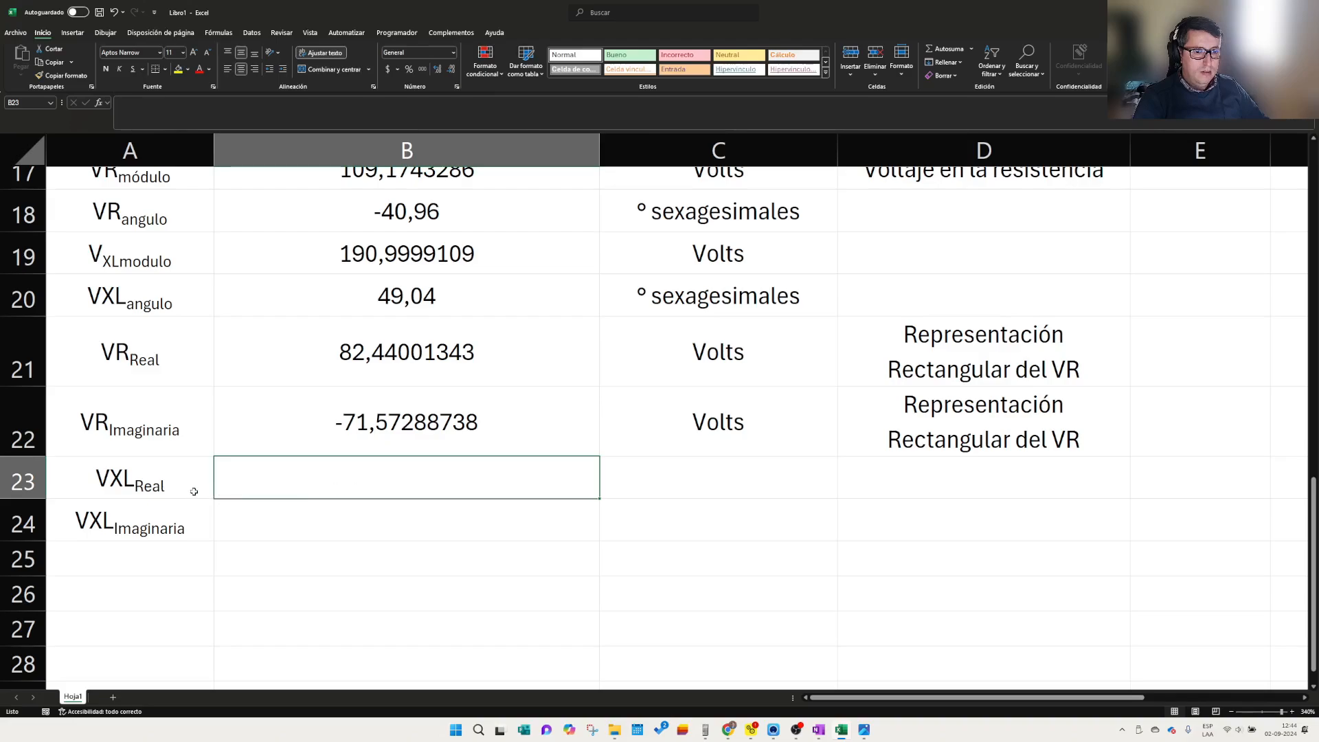
{"action": "left_click", "coordinate": [136, 468]}
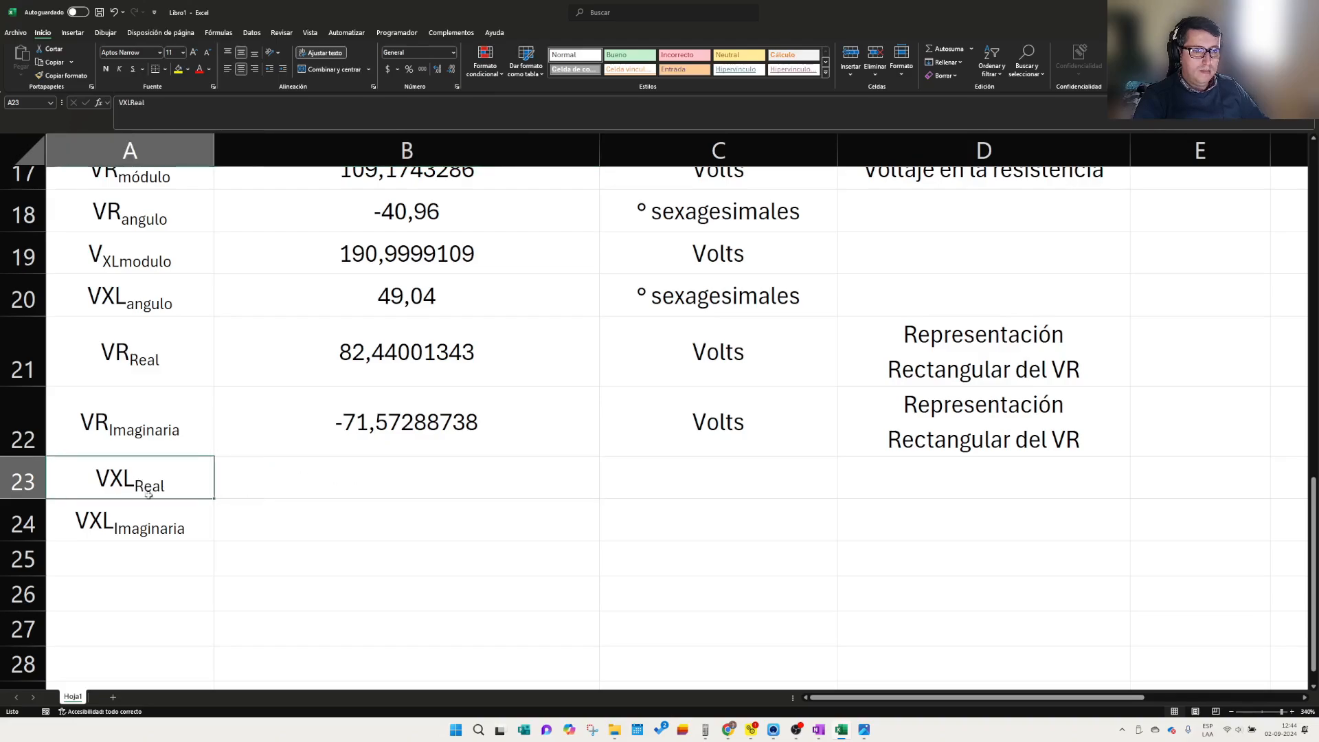
{"action": "scroll", "coordinate": [176, 537], "scroll_direction": "up", "scroll_amount": 1}
- Enter the formula +B19*COS(RADIANES(B20)) in B23 for the inductor voltage's real part
{"action": "left_click", "coordinate": [404, 585]}
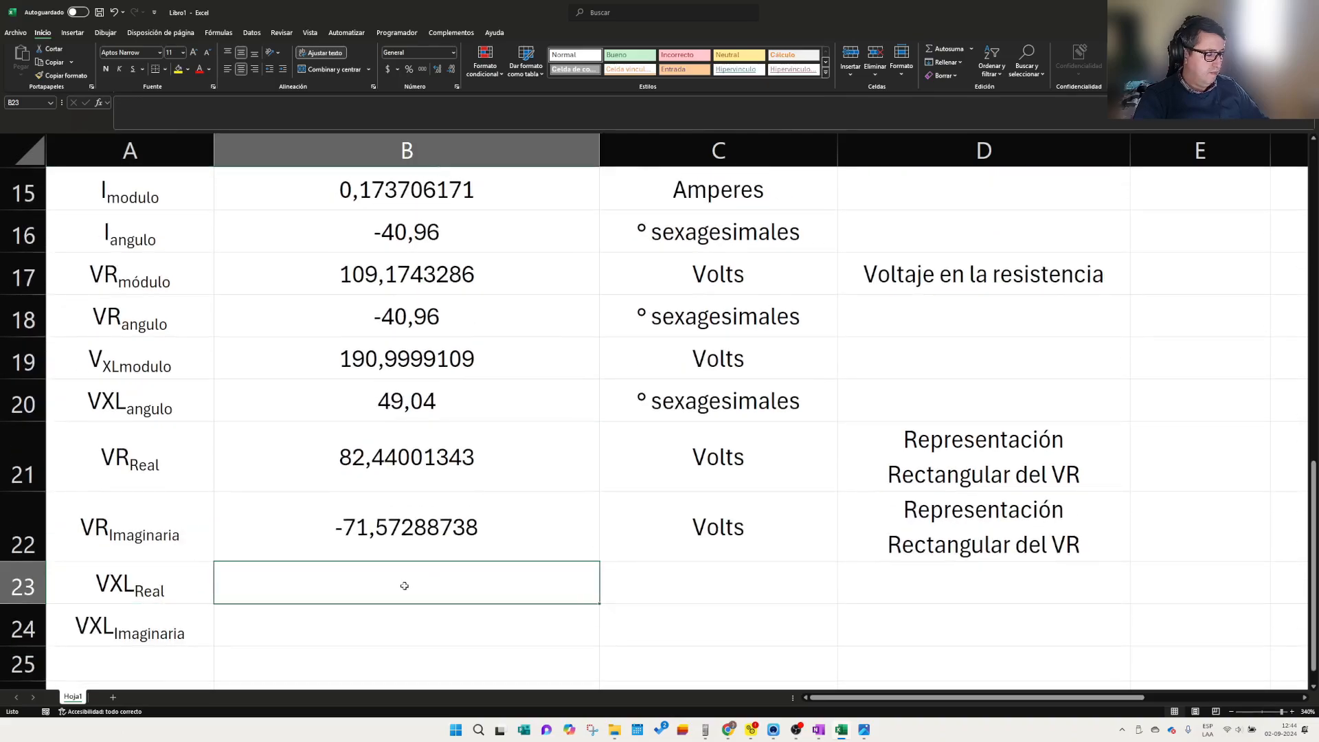
{"action": "type", "text": "+"}
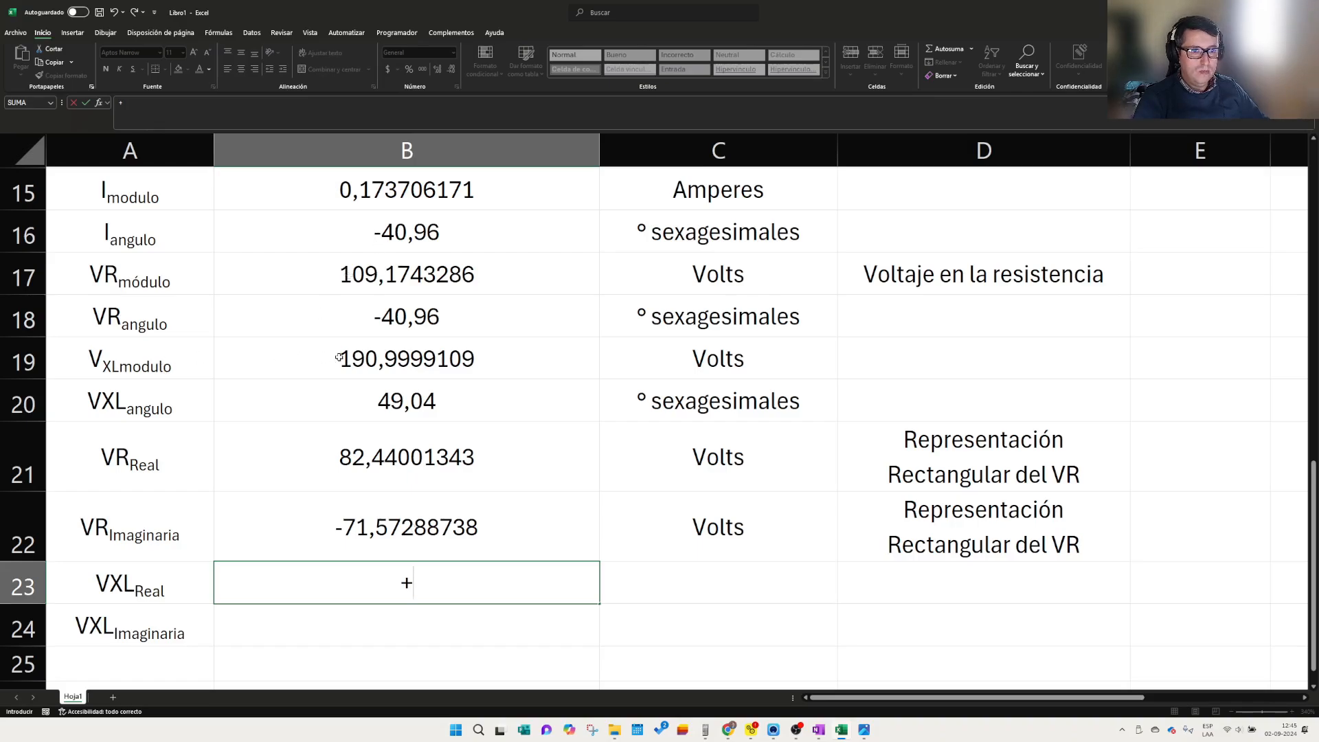
{"action": "left_click", "coordinate": [326, 357]}
{"action": "type", "text": "*cos"}
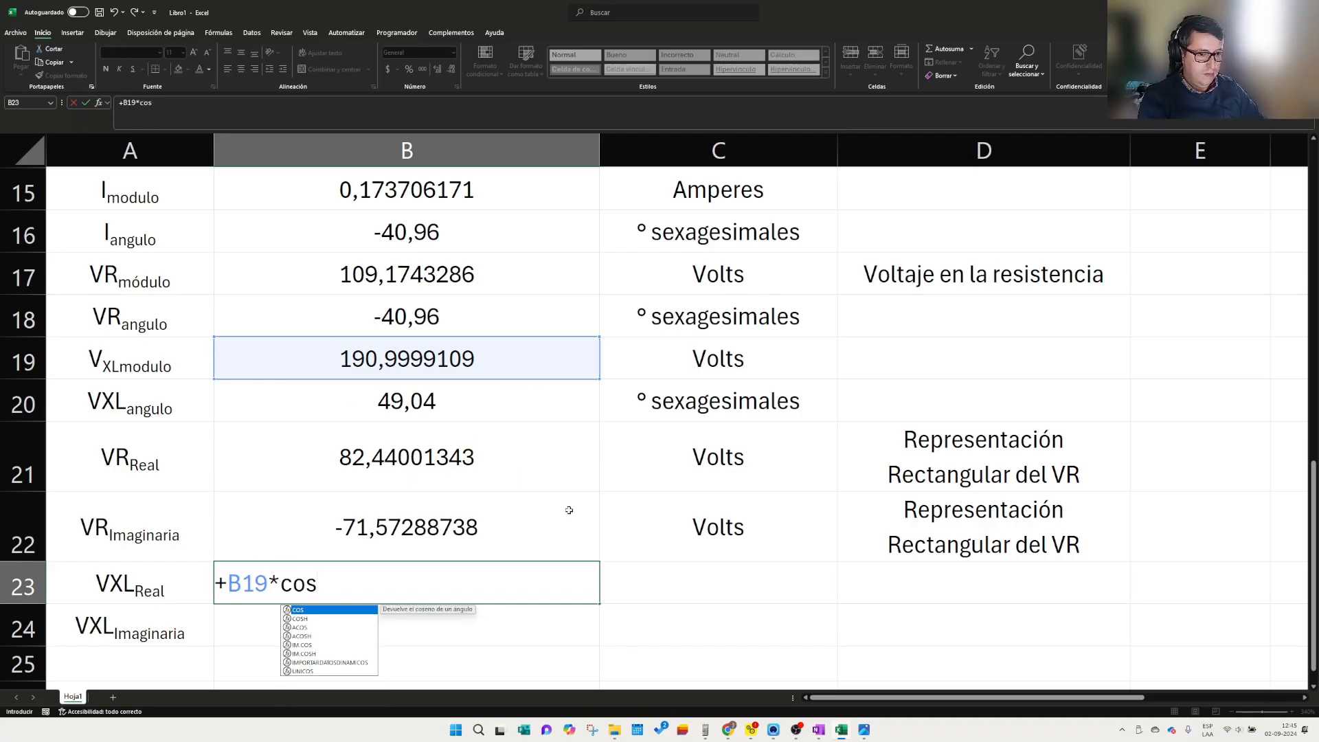
{"action": "double_click", "coordinate": [312, 610]}
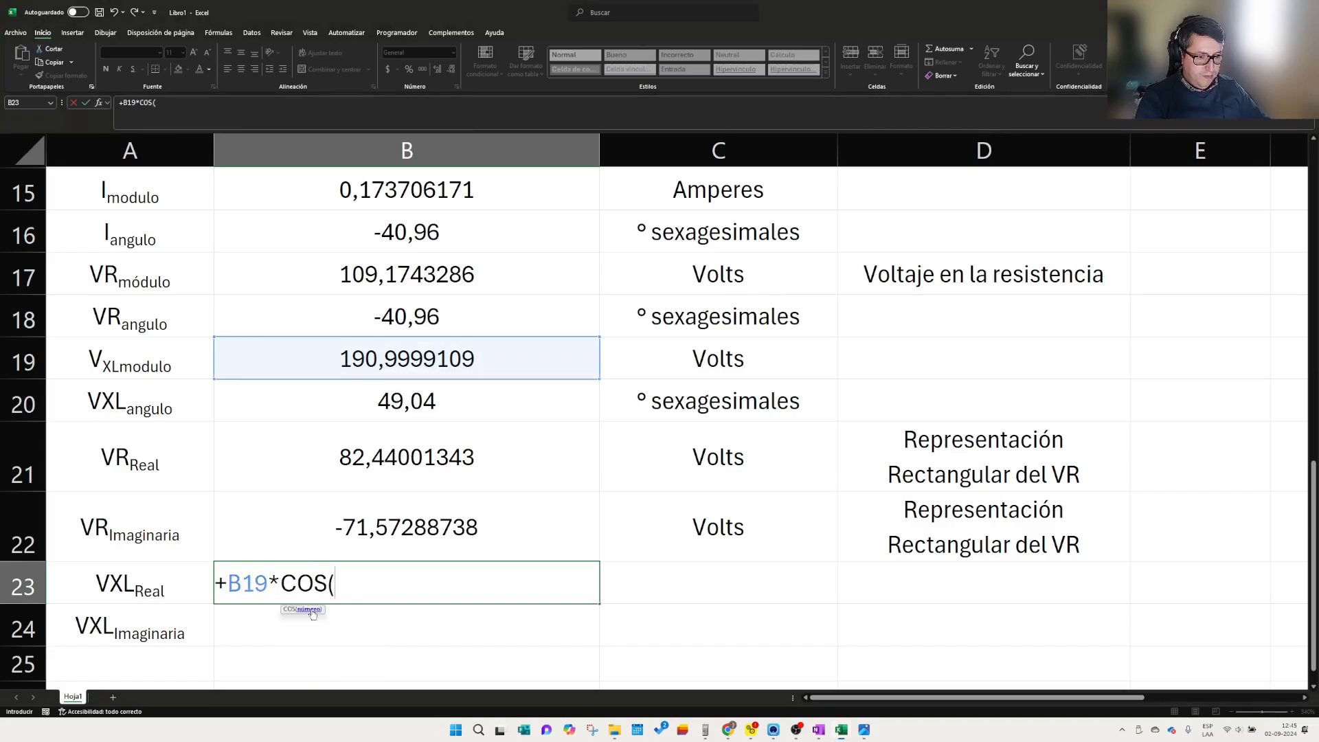
{"action": "type", "text": "rad"}
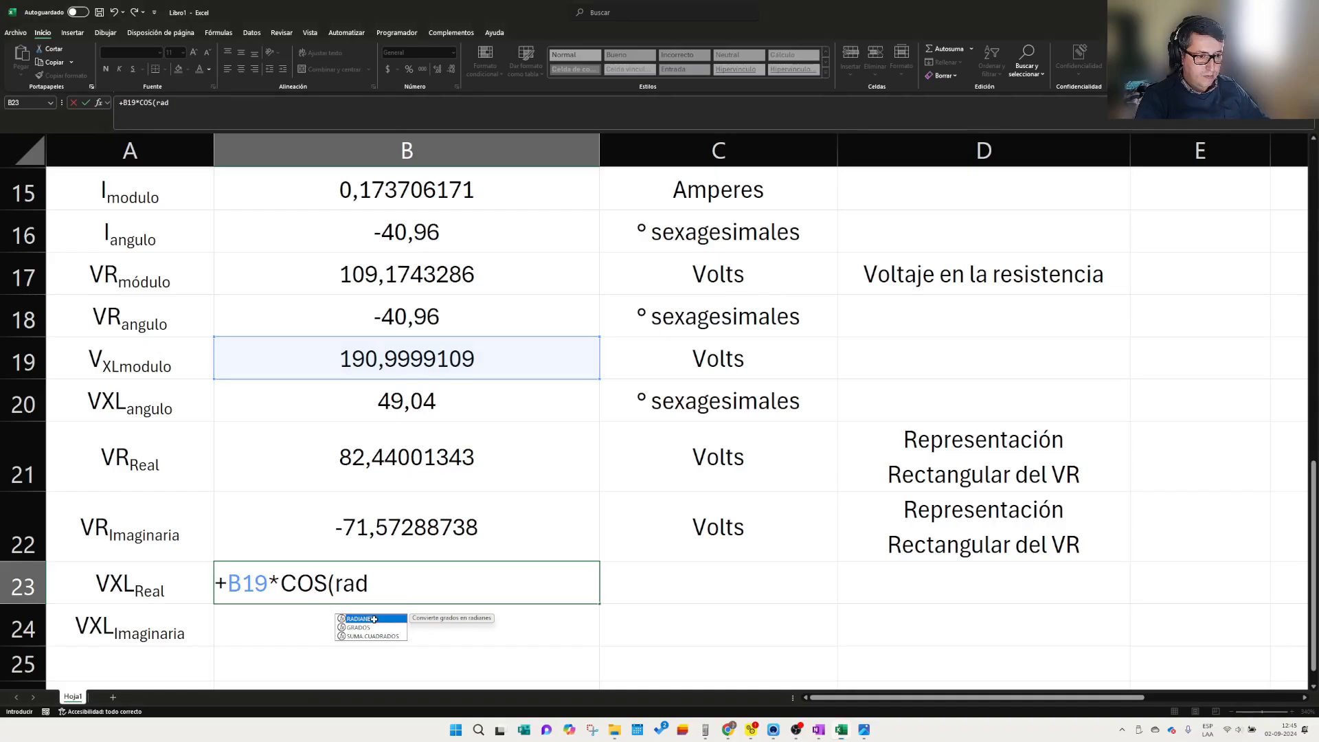
{"action": "double_click", "coordinate": [377, 619]}
{"action": "type", "text": "))"}
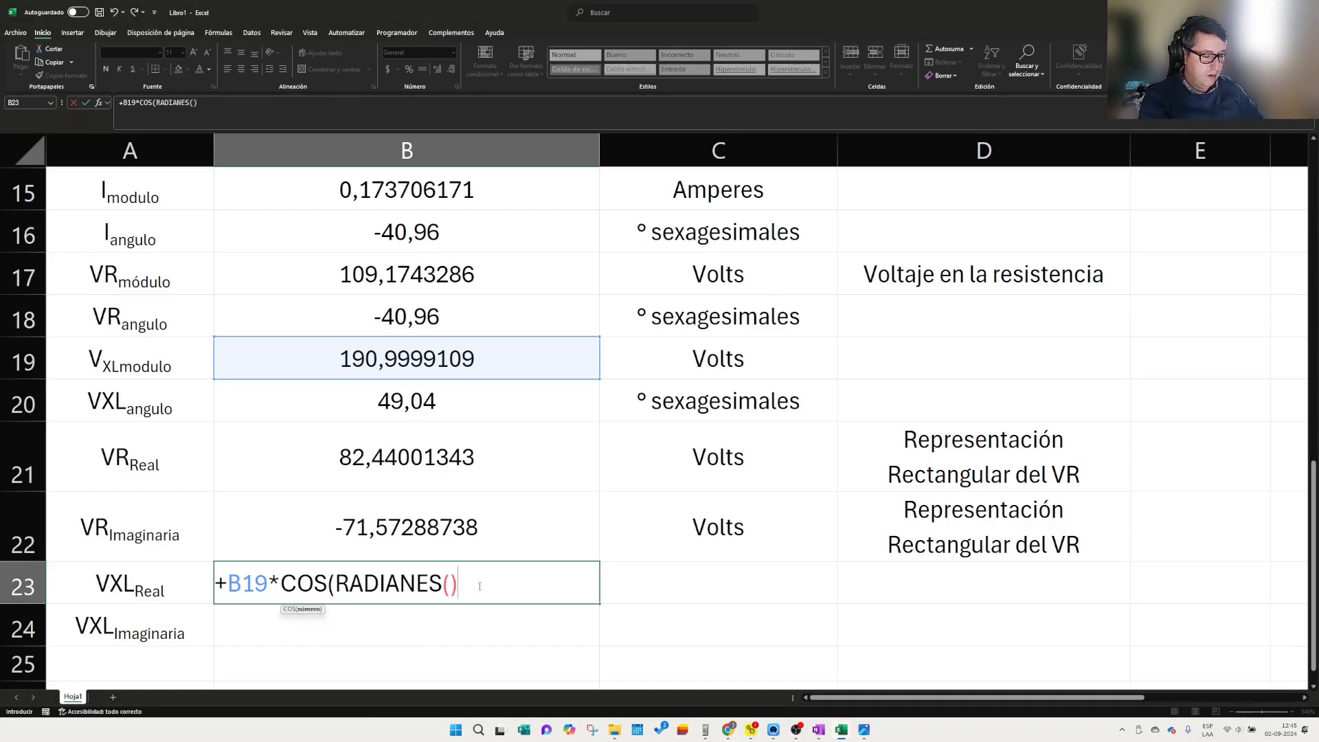
{"action": "left_click", "coordinate": [450, 584]}
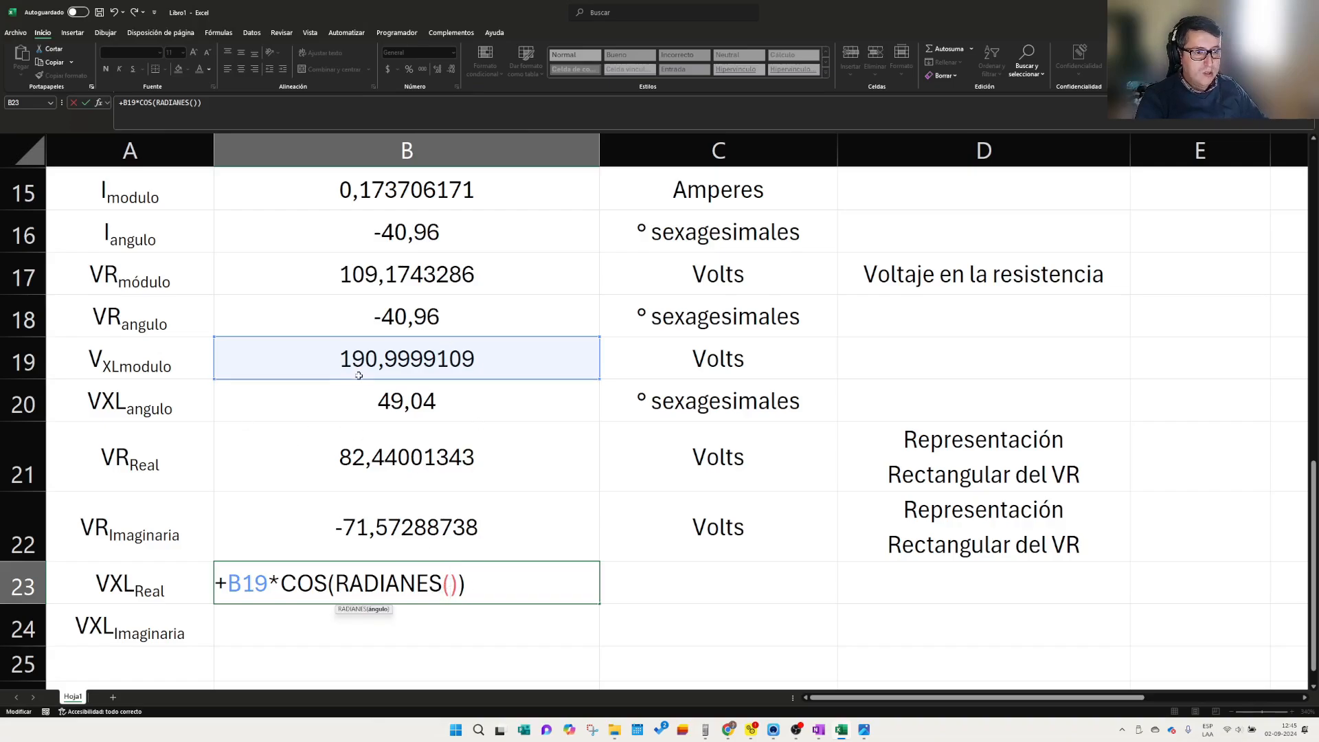
{"action": "left_click", "coordinate": [389, 402]}
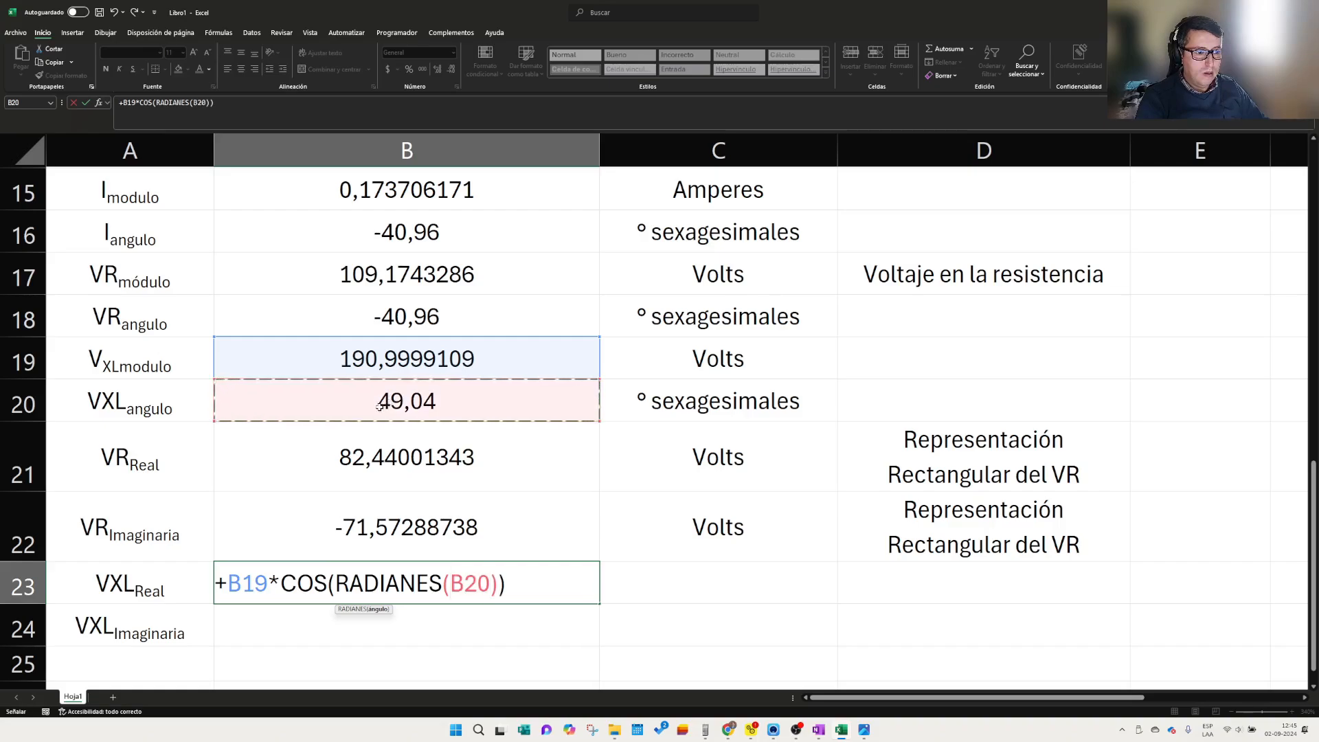
{"action": "left_click", "coordinate": [534, 584]}
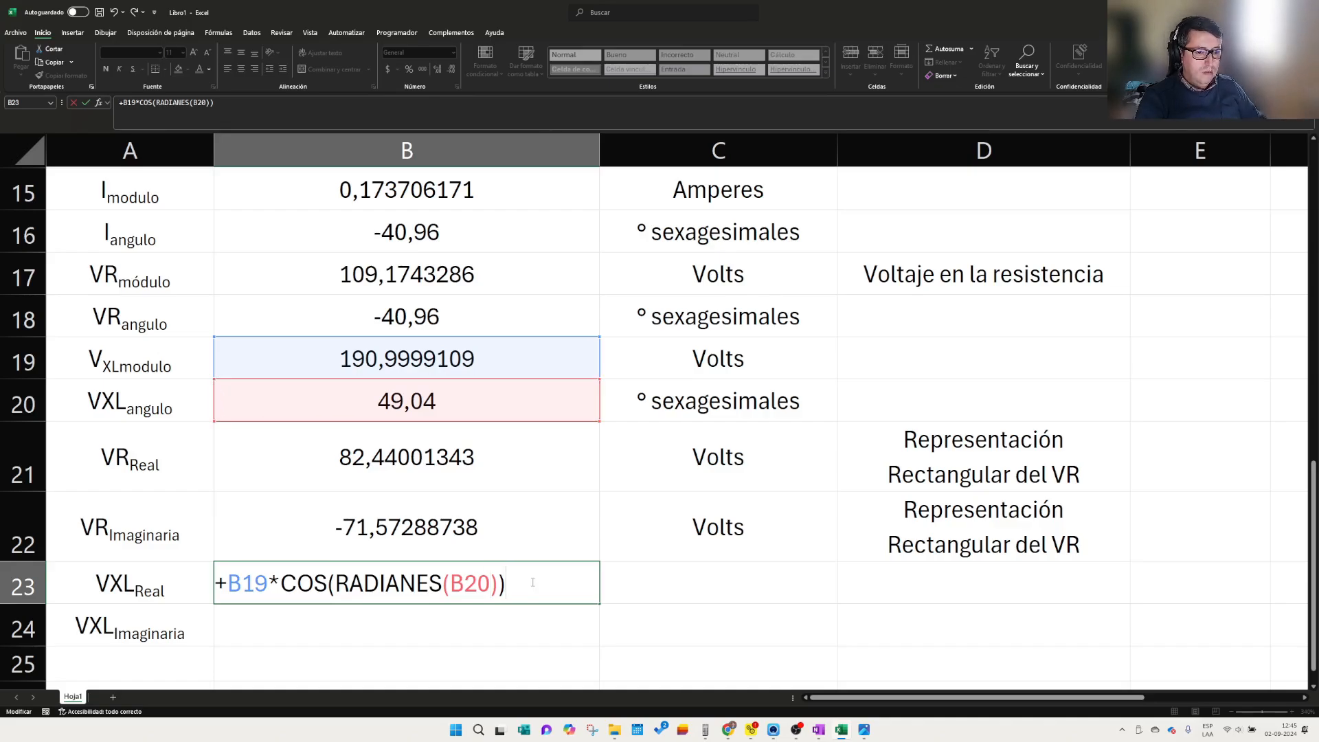
{"action": "key", "text": "Return"}
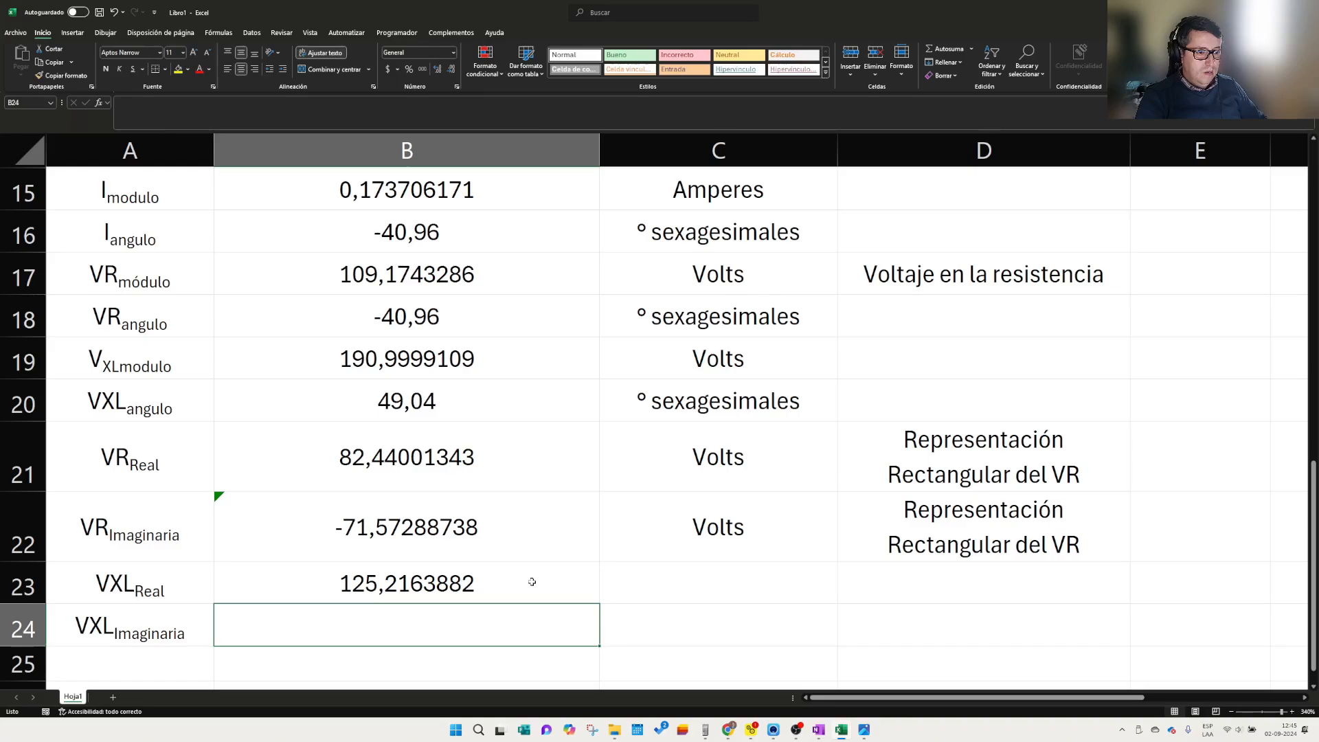
- Copy the Volts unit from C22 into C23 for the inductor voltage's real part
{"action": "left_click", "coordinate": [719, 541]}
{"action": "key", "text": "ctrl+c"}
{"action": "left_click", "coordinate": [682, 584]}
{"action": "key", "text": "ctrl+v"}
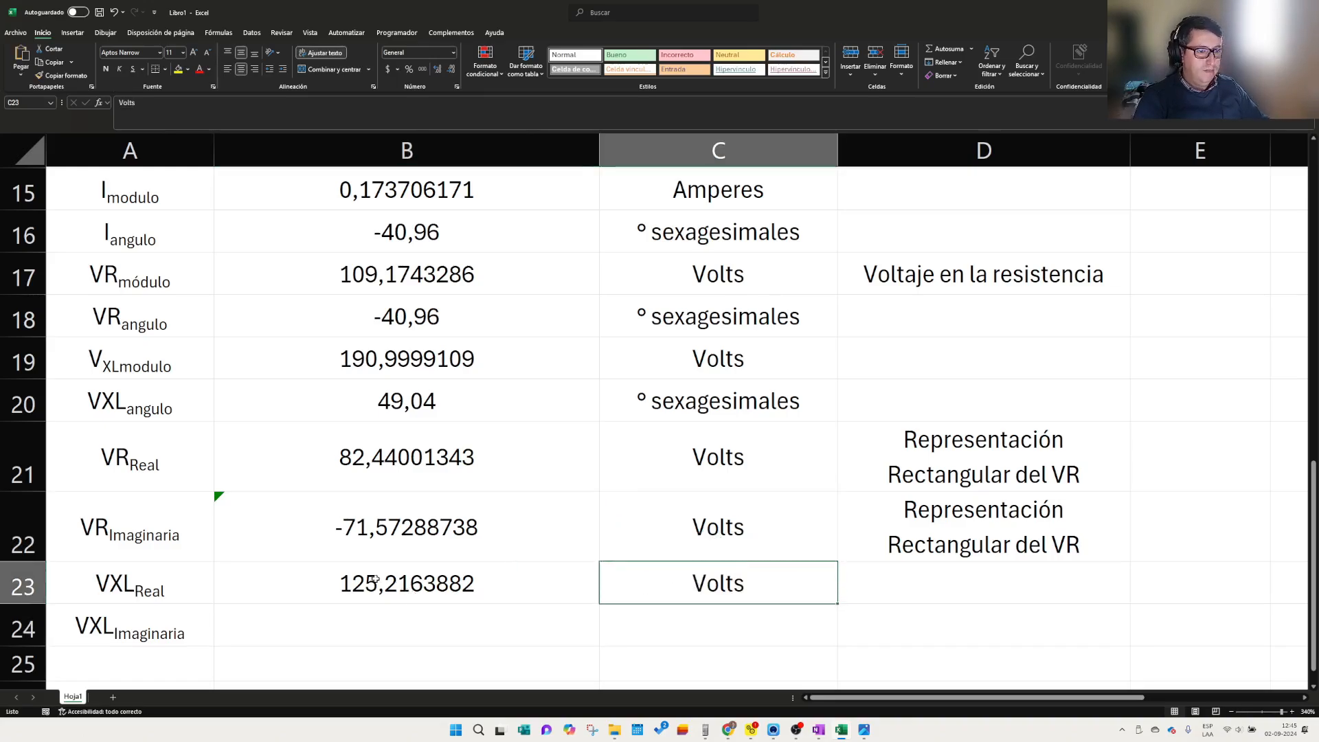
{"action": "left_click", "coordinate": [282, 517]}
{"action": "double_click", "coordinate": [266, 506]}
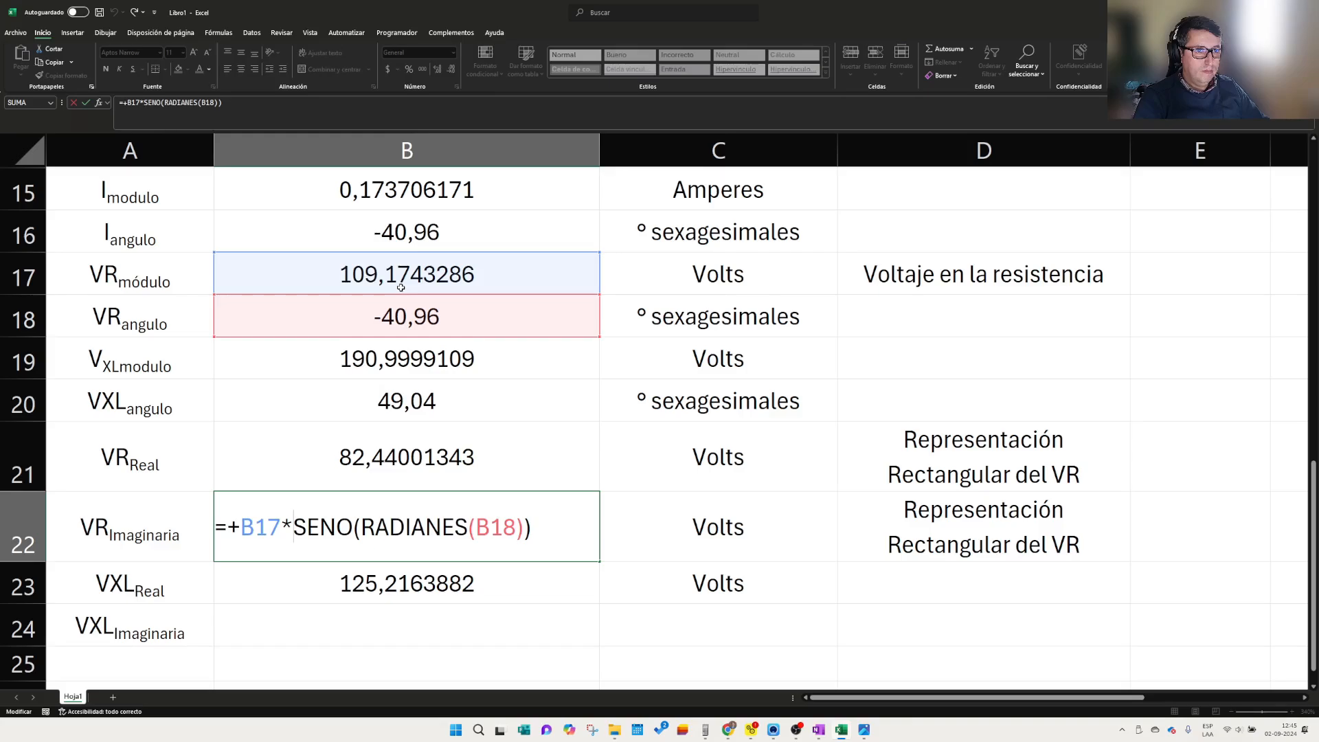
{"action": "key", "text": "Escape"}
- Enter the formula =+B19*SENO(RADIANES(B20)) in B24 for the inductor voltage's imaginary part, reusing the B23 formula, and check it
{"action": "left_click", "coordinate": [416, 586]}
{"action": "scroll", "coordinate": [412, 581], "scroll_direction": "down", "scroll_amount": 2}
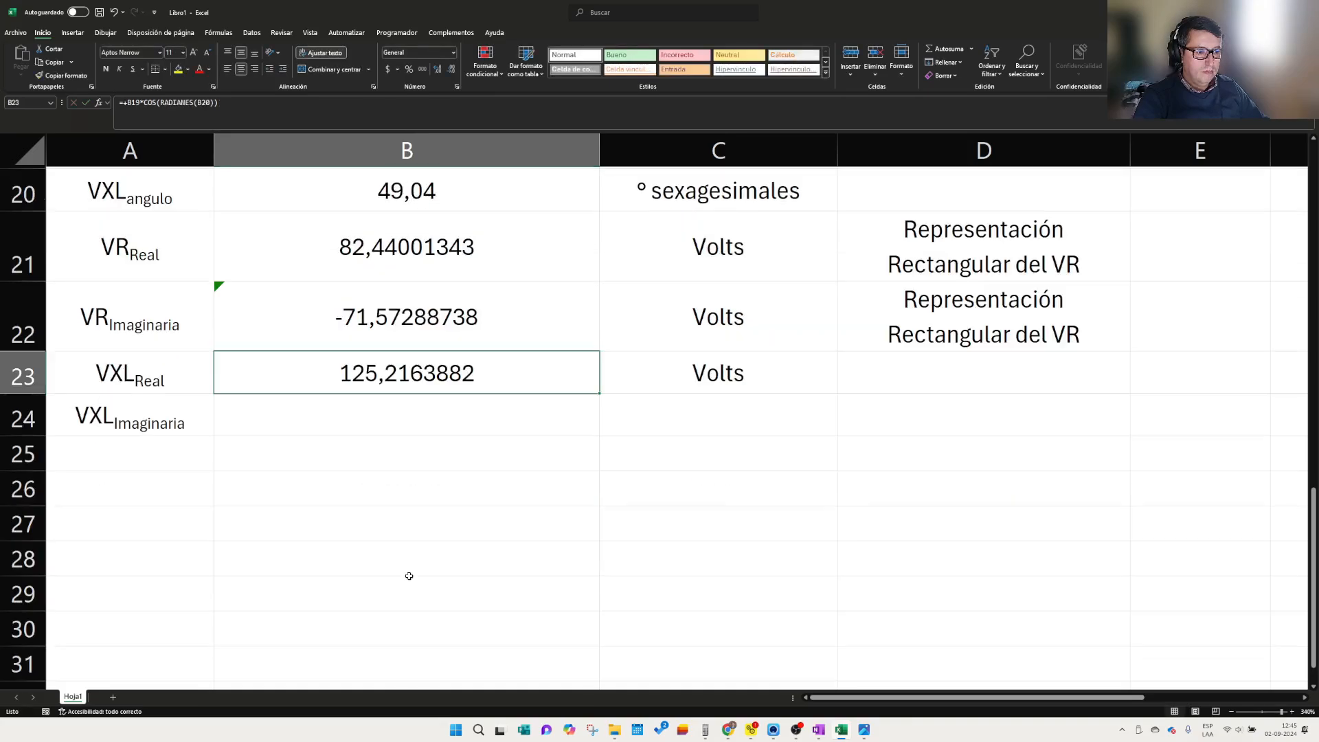
{"action": "scroll", "coordinate": [383, 423], "scroll_direction": "up", "scroll_amount": 1}
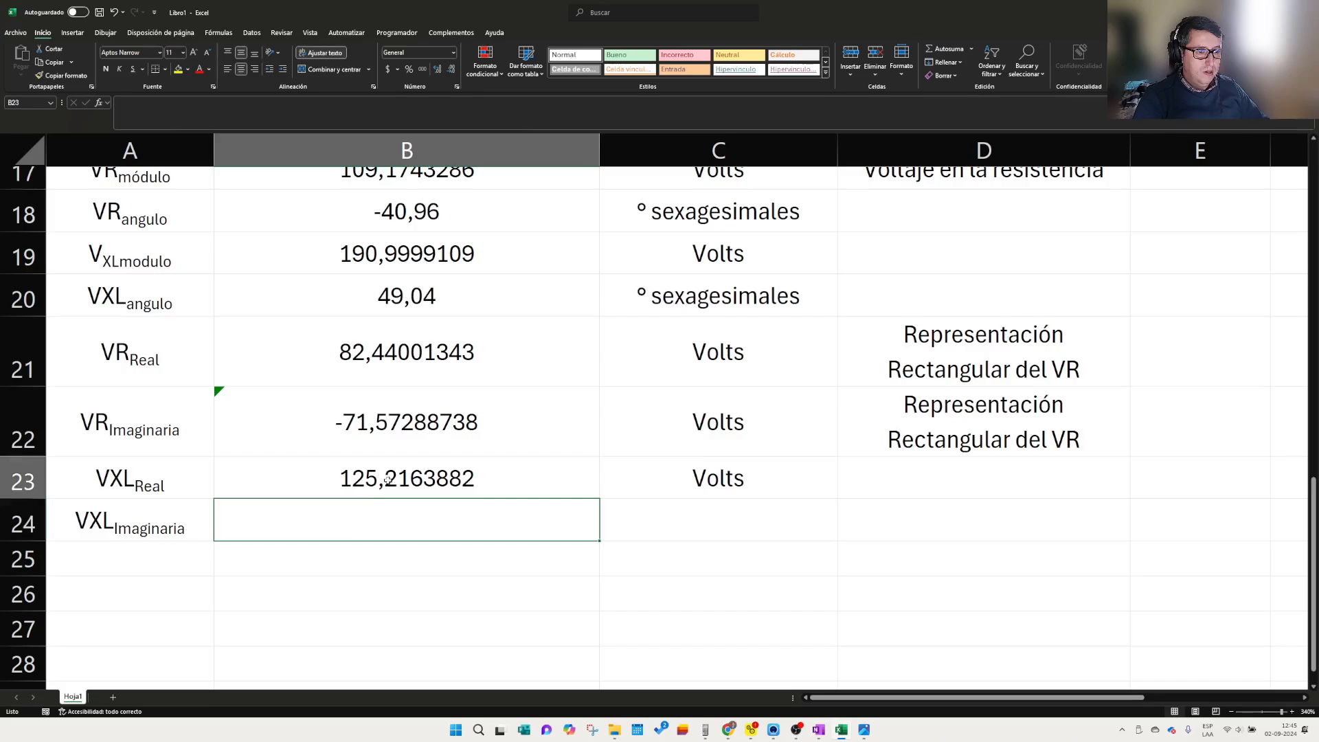
{"action": "key", "text": "ctrl+c"}
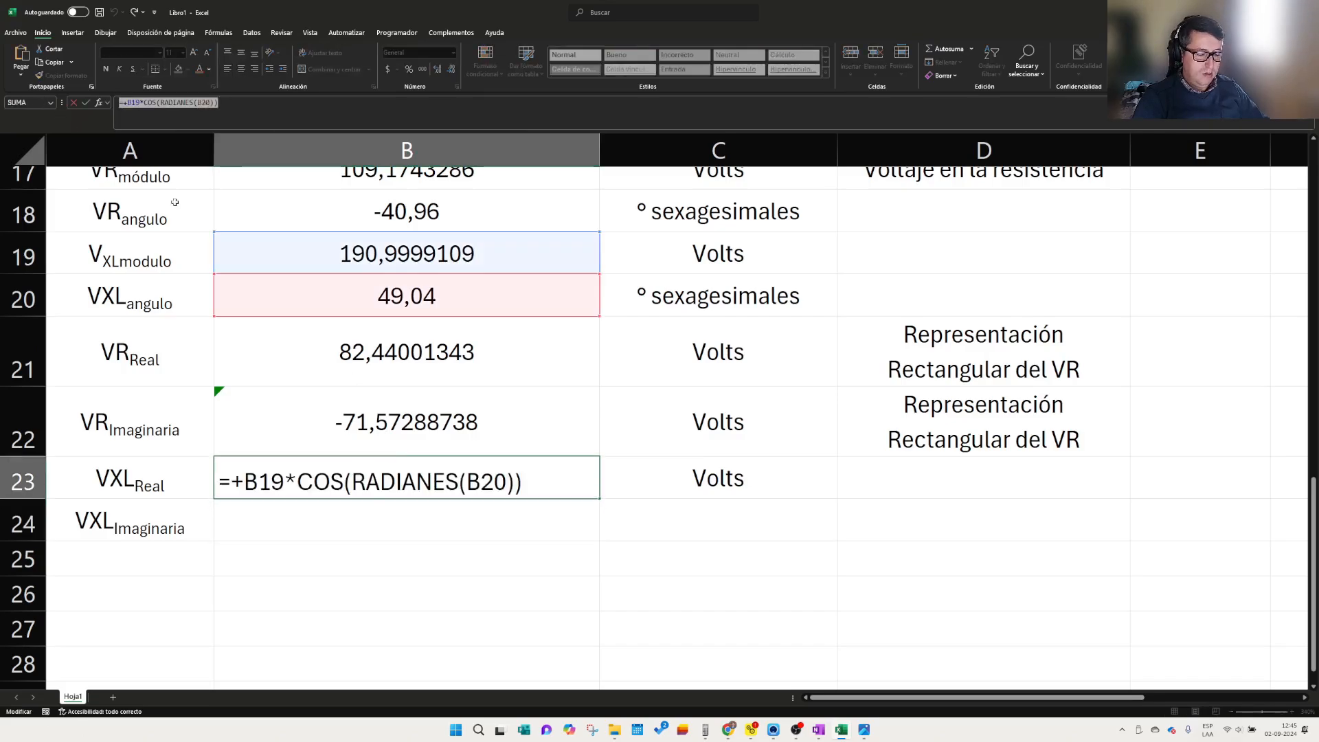
{"action": "double_click", "coordinate": [401, 527]}
{"action": "key", "text": "ctrl+v"}
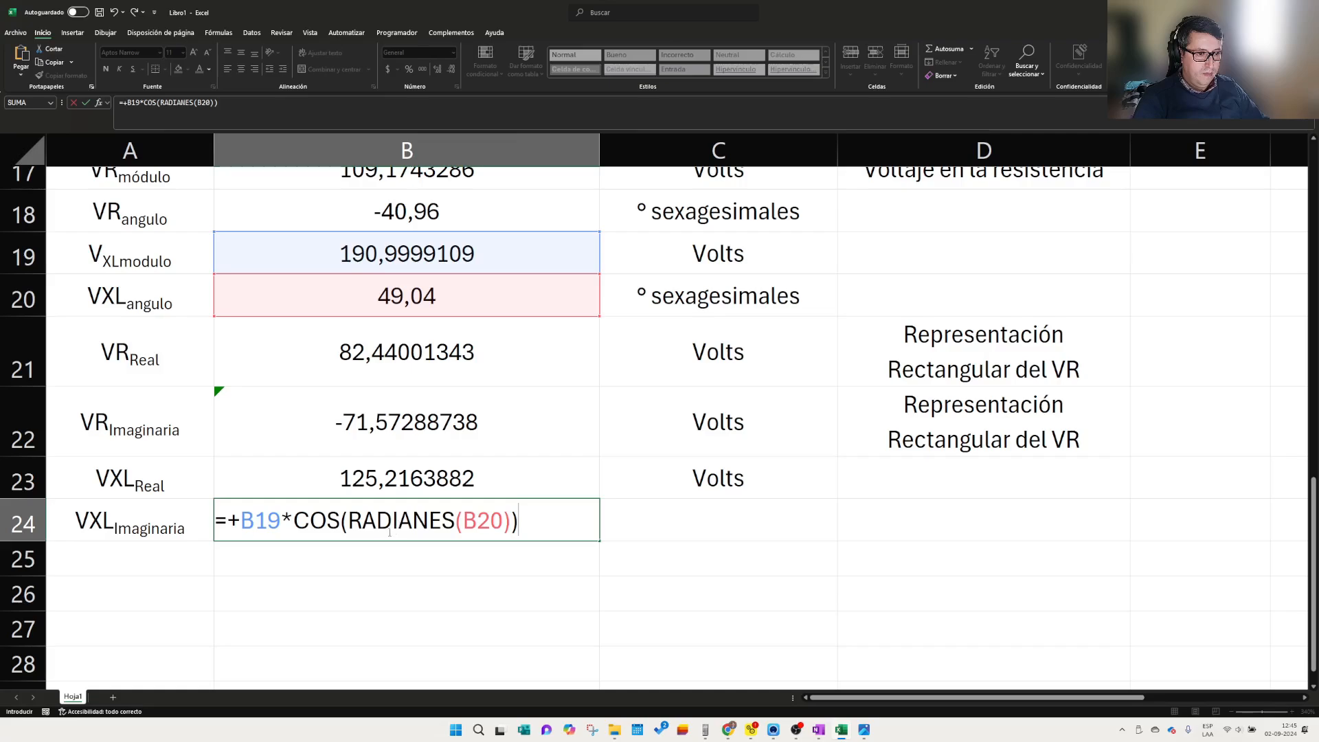
{"action": "left_click_drag", "start_coordinate": [343, 517], "coordinate": [294, 519]}
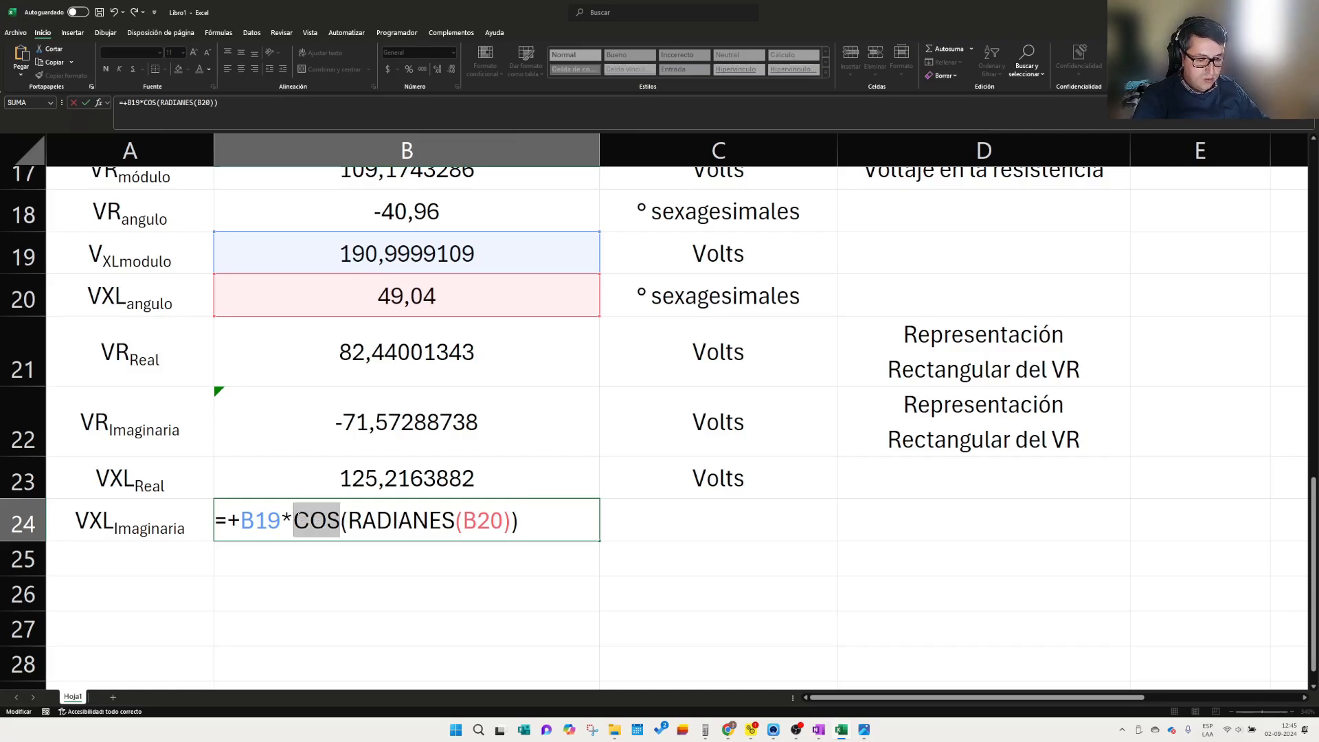
{"action": "type", "text": "seno"}
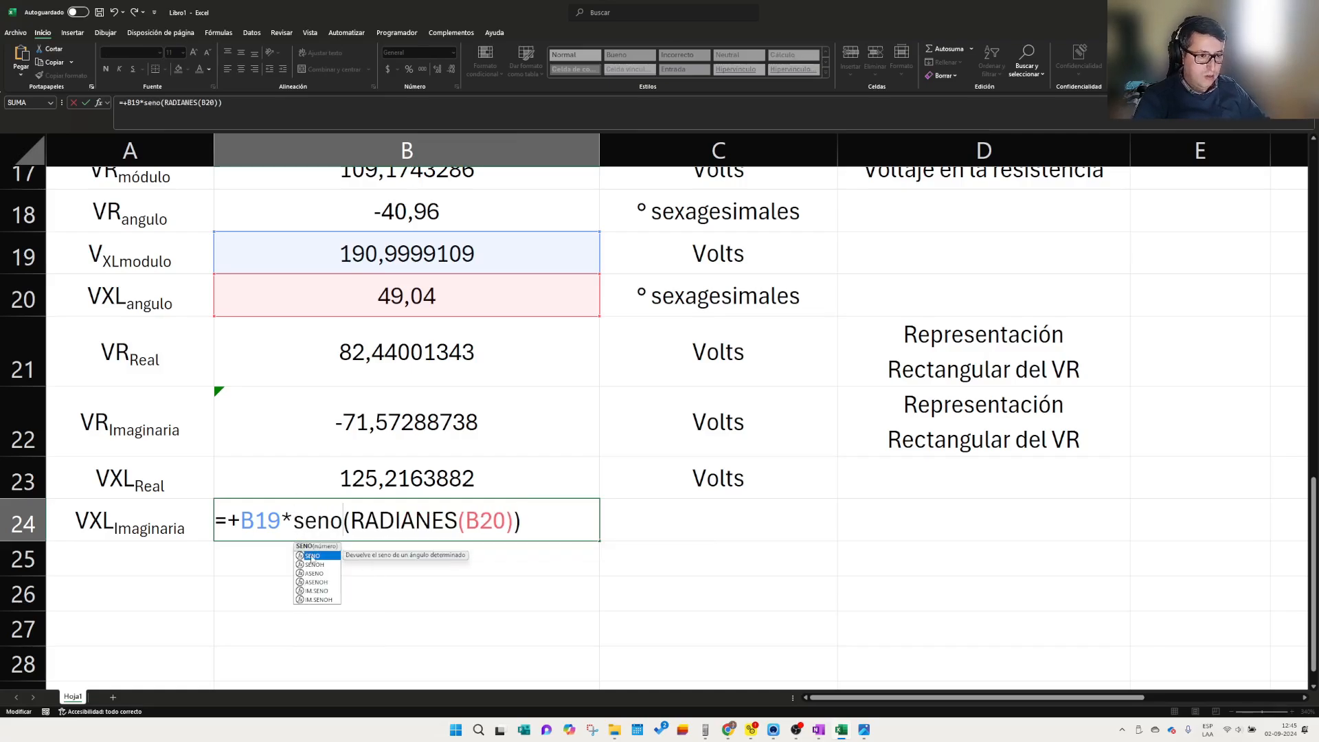
{"action": "left_click", "coordinate": [695, 571]}
{"action": "left_click", "coordinate": [401, 537]}
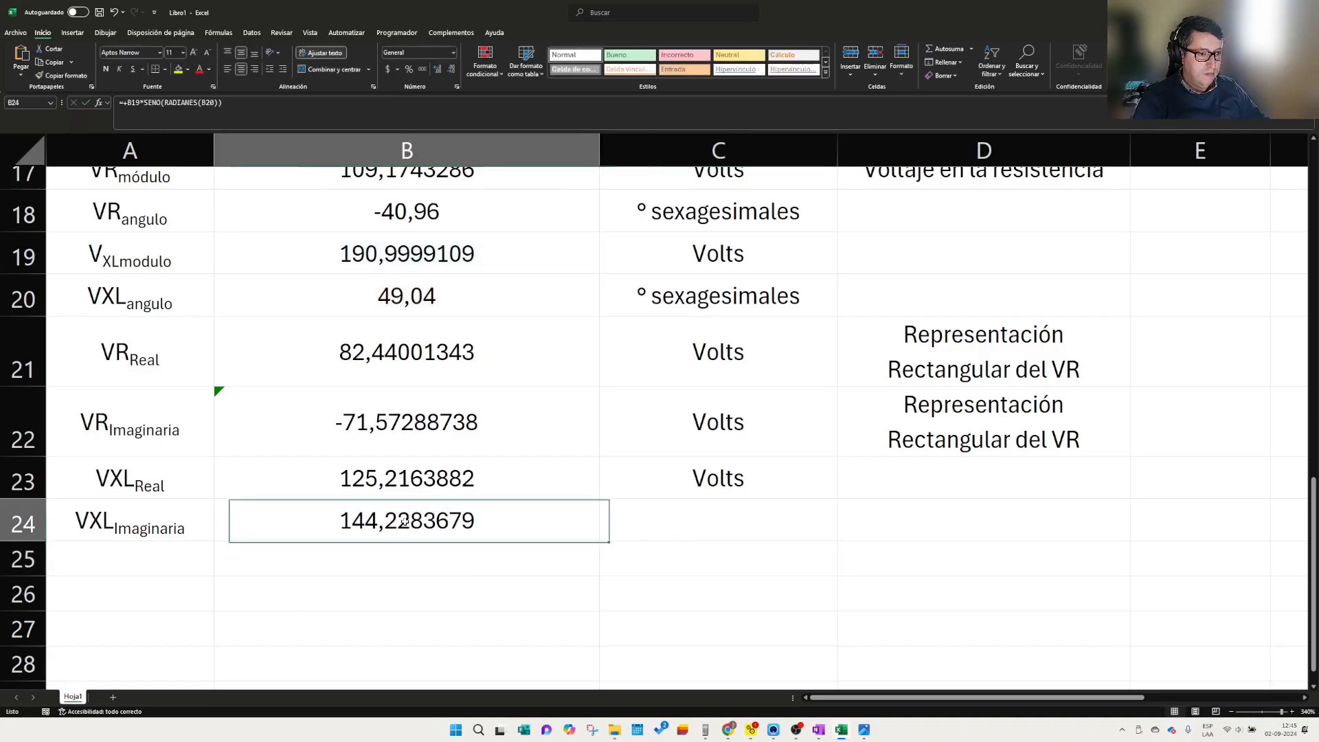
{"action": "double_click", "coordinate": [411, 521]}
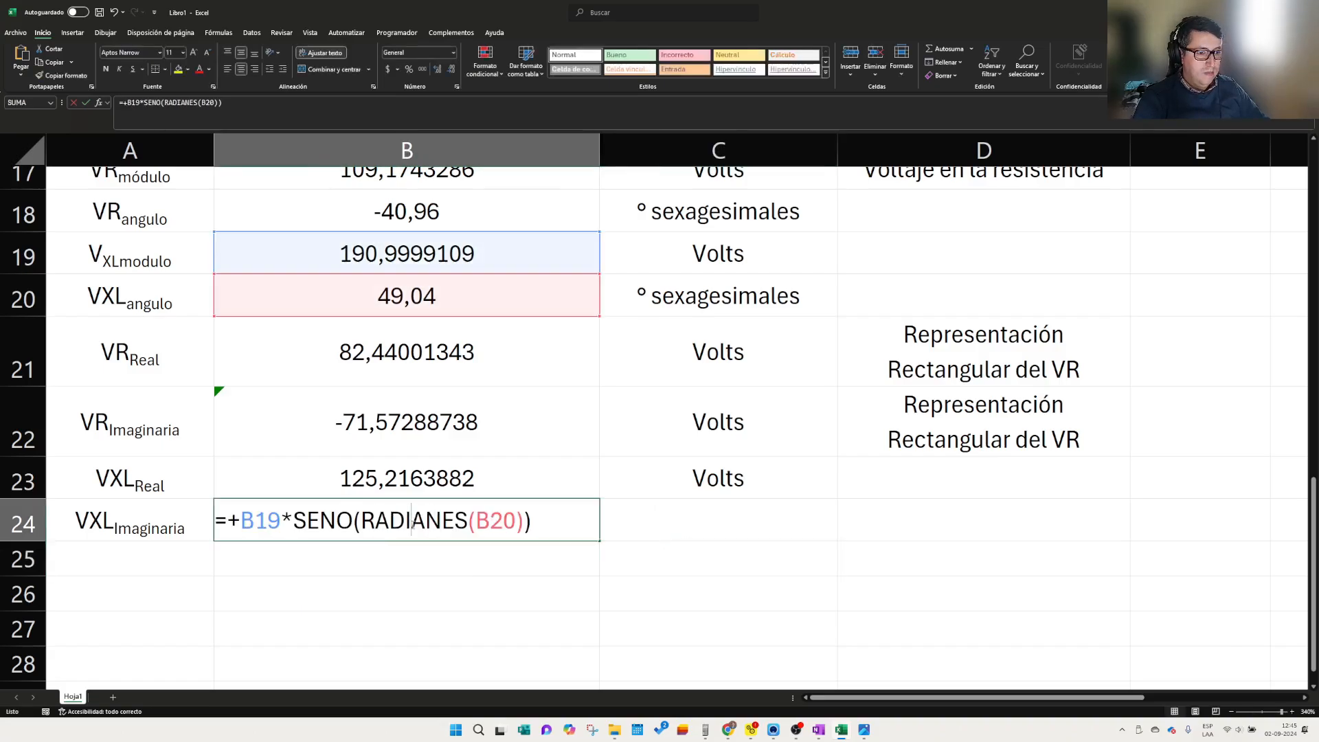
{"action": "left_click", "coordinate": [481, 543]}
{"action": "double_click", "coordinate": [472, 526]}
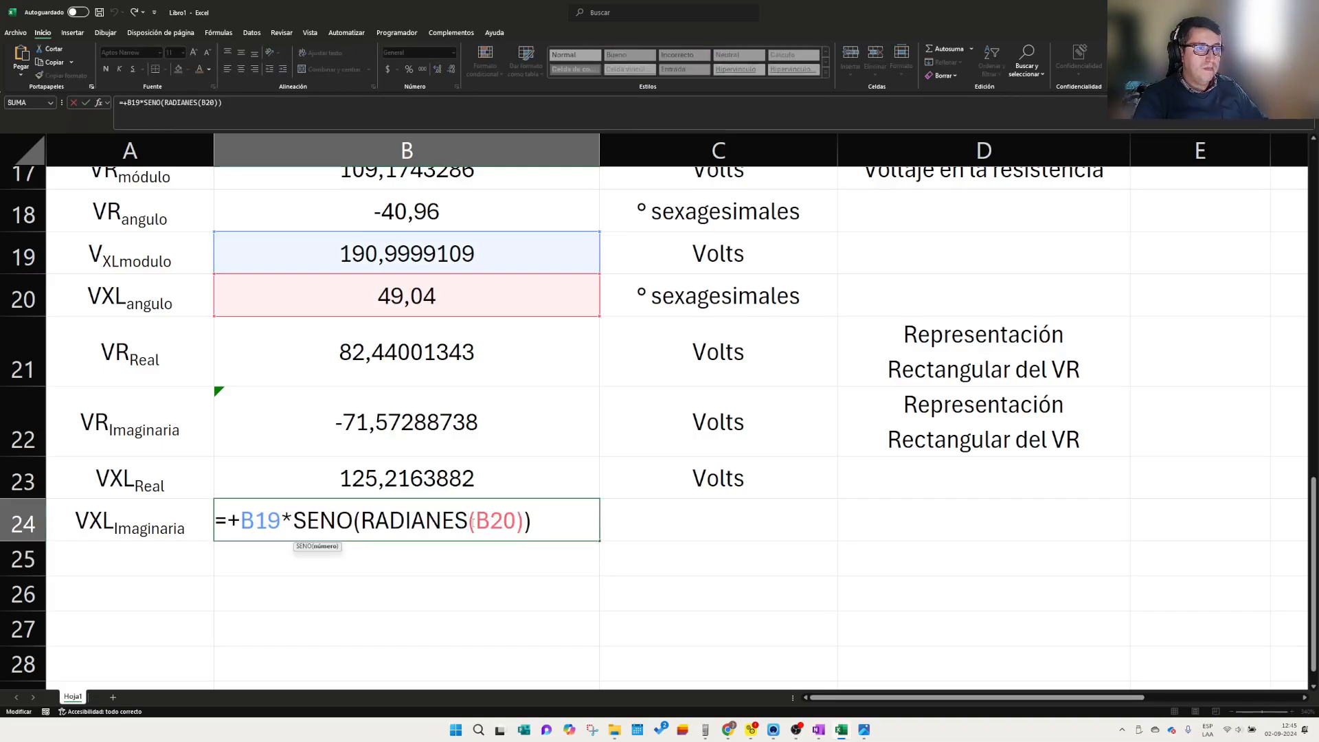
{"action": "key", "text": "Escape"}
- Copy the Volts unit from C23 into C24 for the inductor voltage's imaginary part
{"action": "left_click", "coordinate": [747, 525]}
{"action": "left_click", "coordinate": [740, 480]}
{"action": "key", "text": "ctrl+c"}
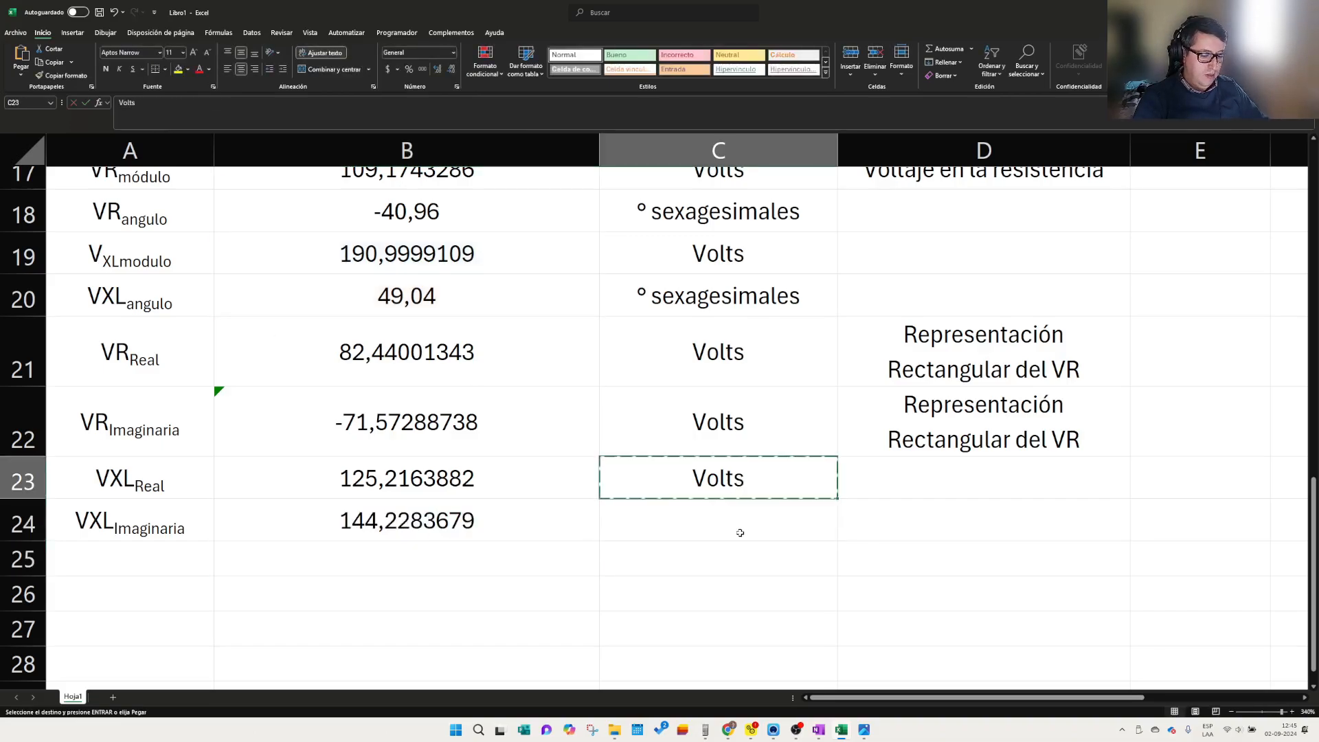
{"action": "left_click", "coordinate": [713, 534]}
{"action": "key", "text": "ctrl+v"}
{"action": "left_click", "coordinate": [659, 596]}
{"action": "key", "text": "Escape"}
{"action": "scroll", "coordinate": [401, 533], "scroll_direction": "down", "scroll_amount": 1}
{"action": "scroll", "coordinate": [494, 549], "scroll_direction": "up", "scroll_amount": 1}
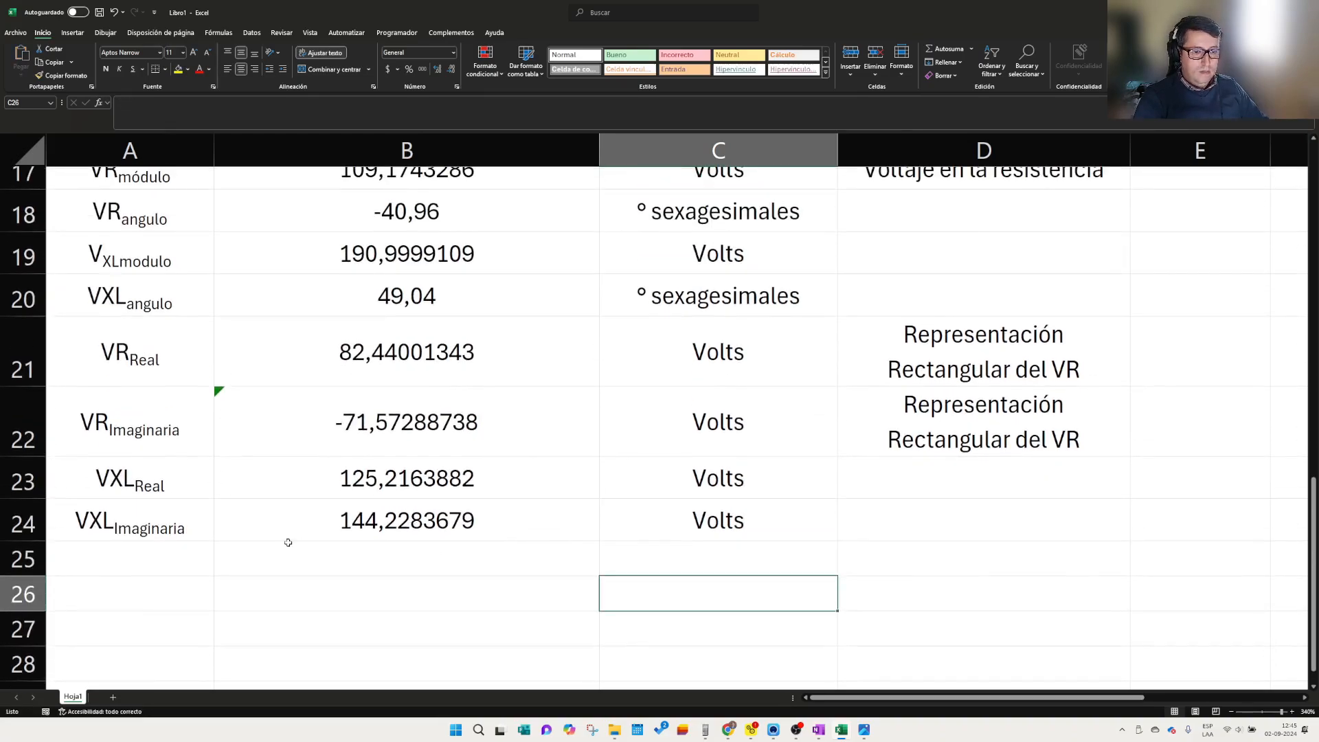
- Ignore the inconsistent-formula error flagged on B22
{"action": "left_click", "coordinate": [230, 405]}
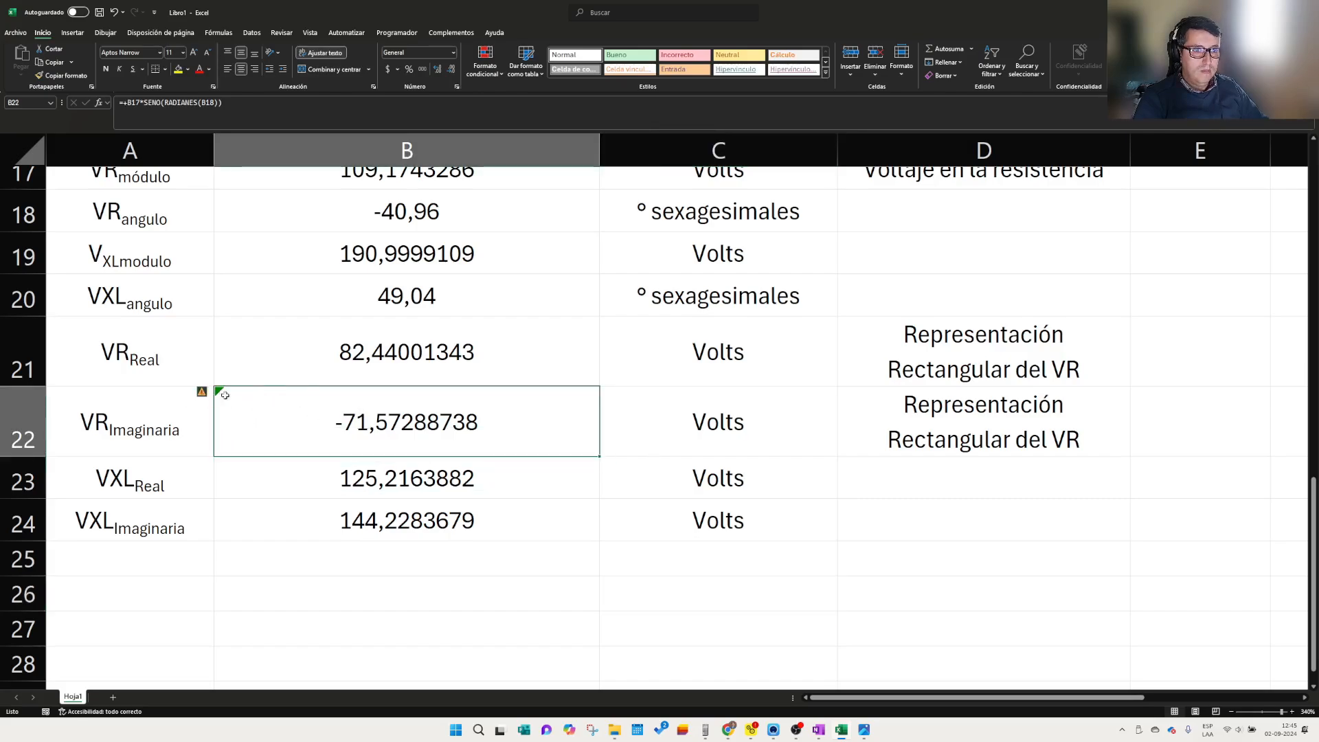
{"action": "left_click", "coordinate": [201, 393]}
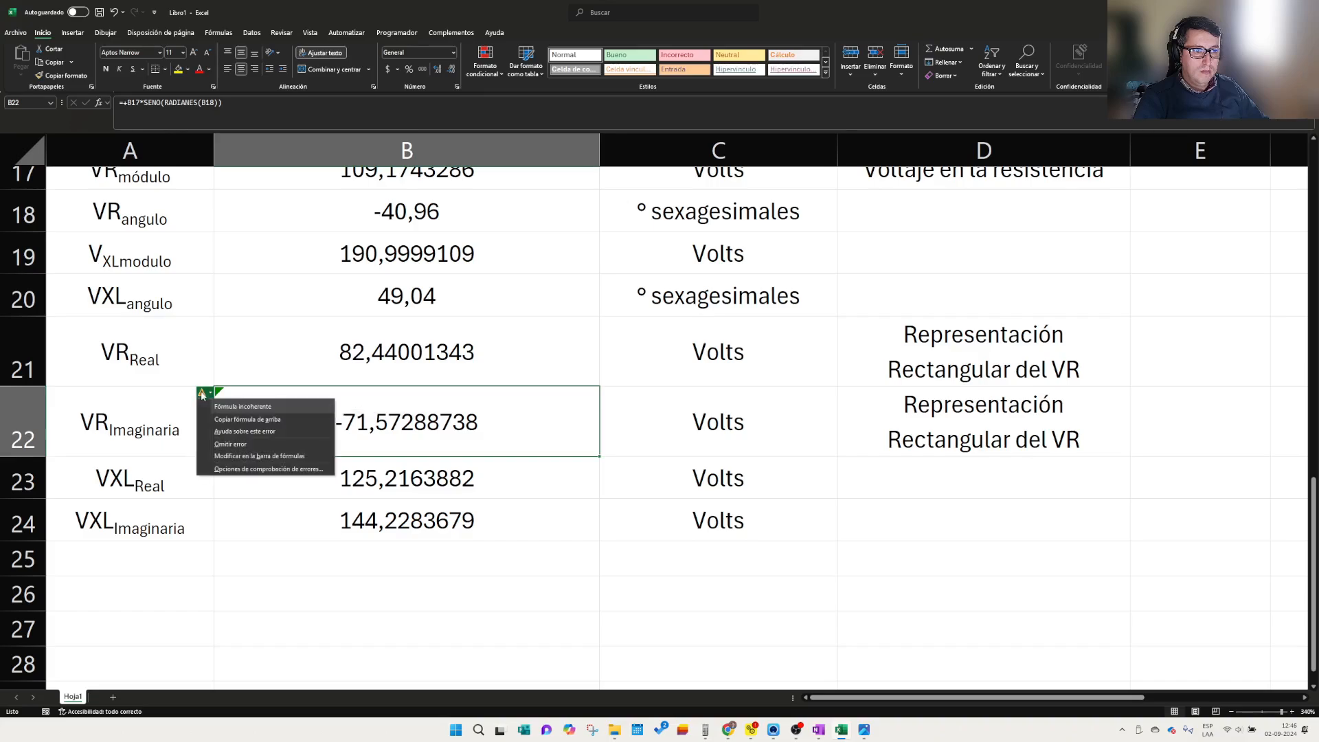
{"action": "left_click", "coordinate": [232, 444]}
- Review the formulas for the resistor voltage's real and imaginary parts in B21 and B22 and the inductor voltage's imaginary part in B24
{"action": "double_click", "coordinate": [360, 440]}
{"action": "scroll", "coordinate": [430, 590], "scroll_direction": "up", "scroll_amount": 1}
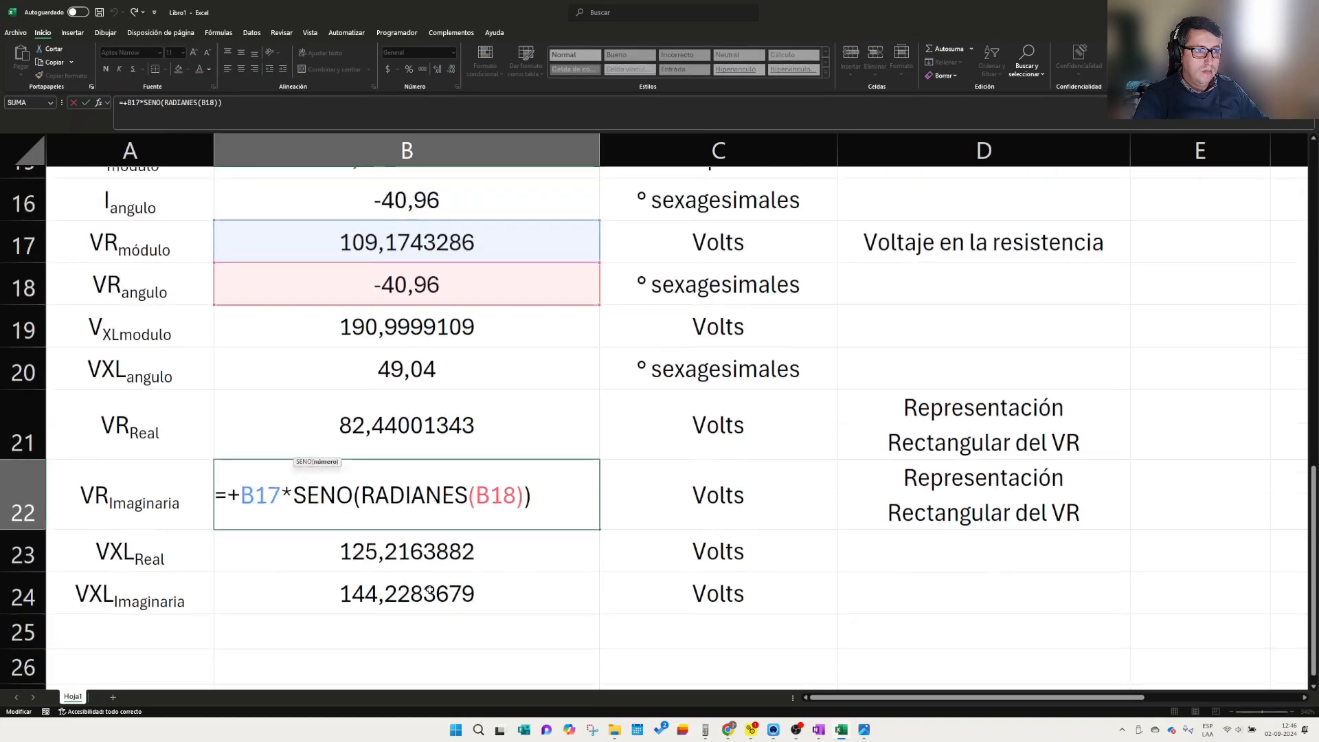
{"action": "scroll", "coordinate": [430, 590], "scroll_direction": "up", "scroll_amount": 1}
{"action": "key", "text": "Escape"}
{"action": "double_click", "coordinate": [412, 562]}
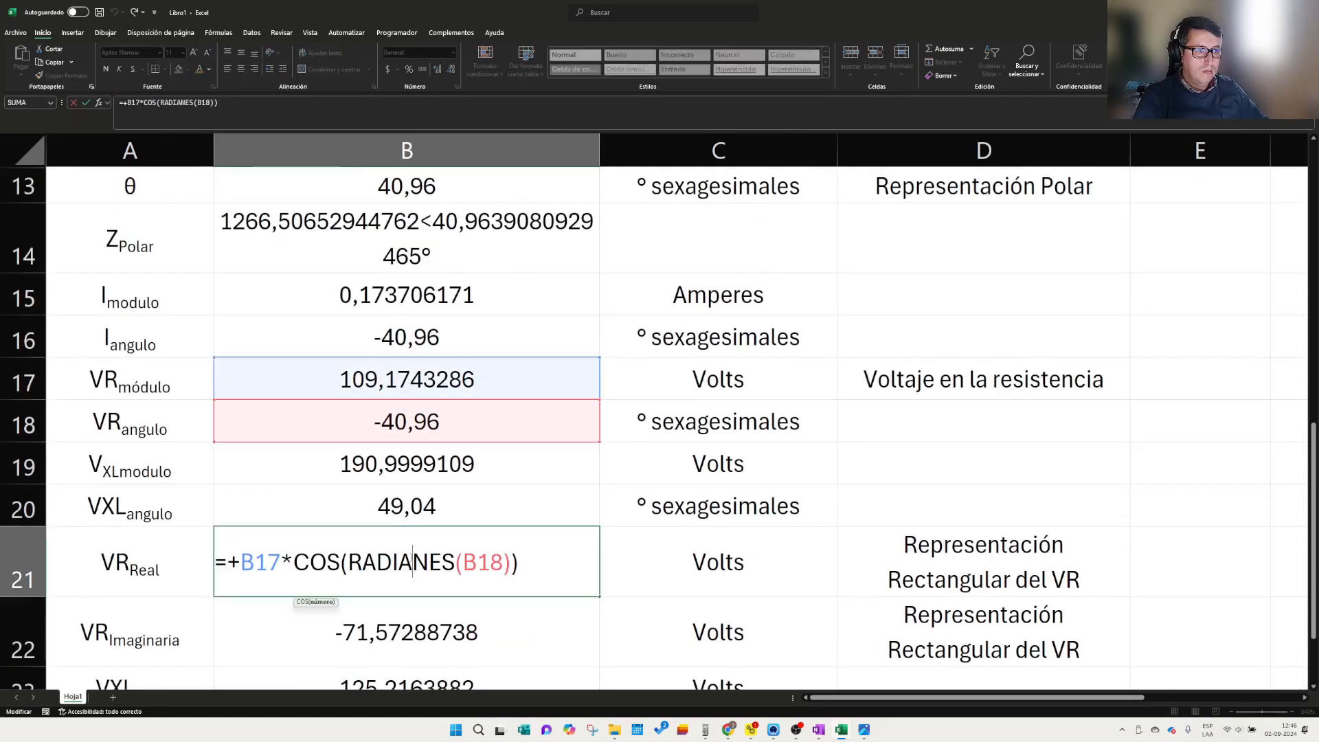
{"action": "key", "text": "Escape"}
{"action": "scroll", "coordinate": [512, 566], "scroll_direction": "down", "scroll_amount": 1}
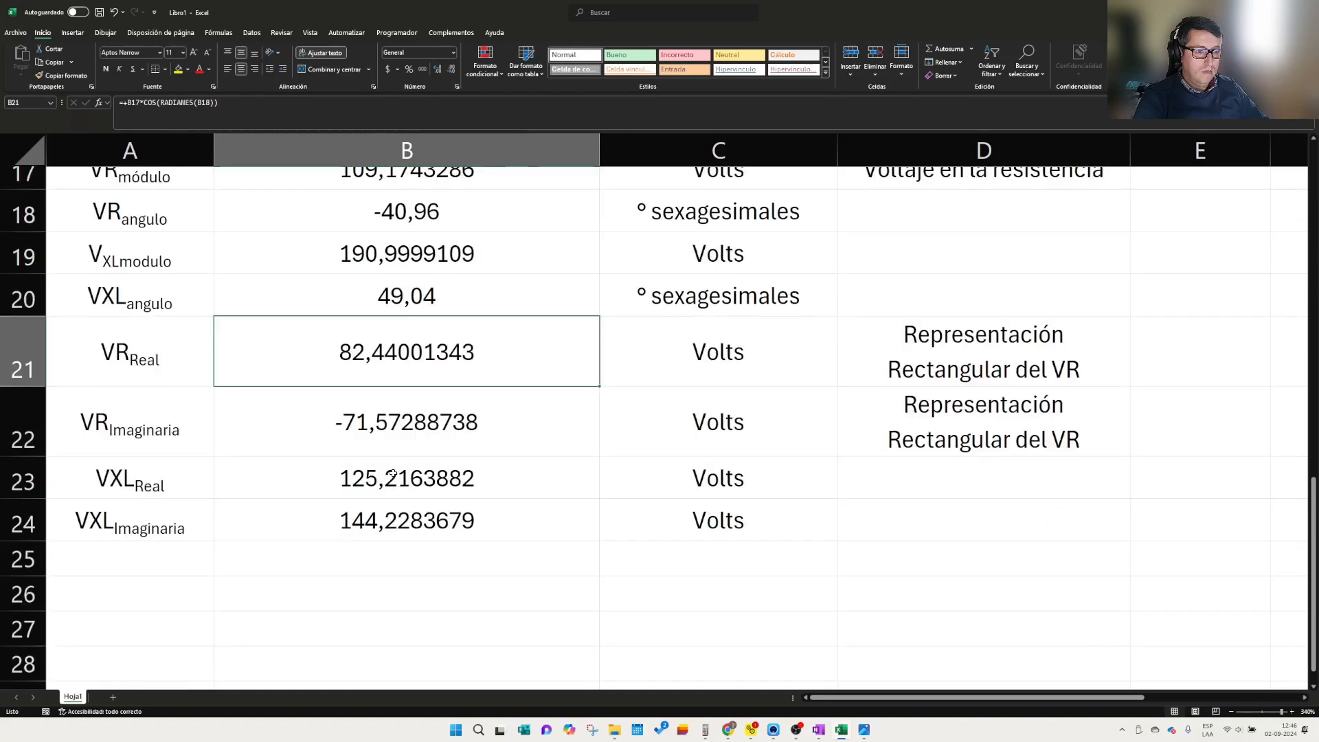
{"action": "left_click", "coordinate": [367, 520]}
{"action": "double_click", "coordinate": [368, 520]}
{"action": "key", "text": "Escape"}
{"action": "left_click", "coordinate": [327, 587]}
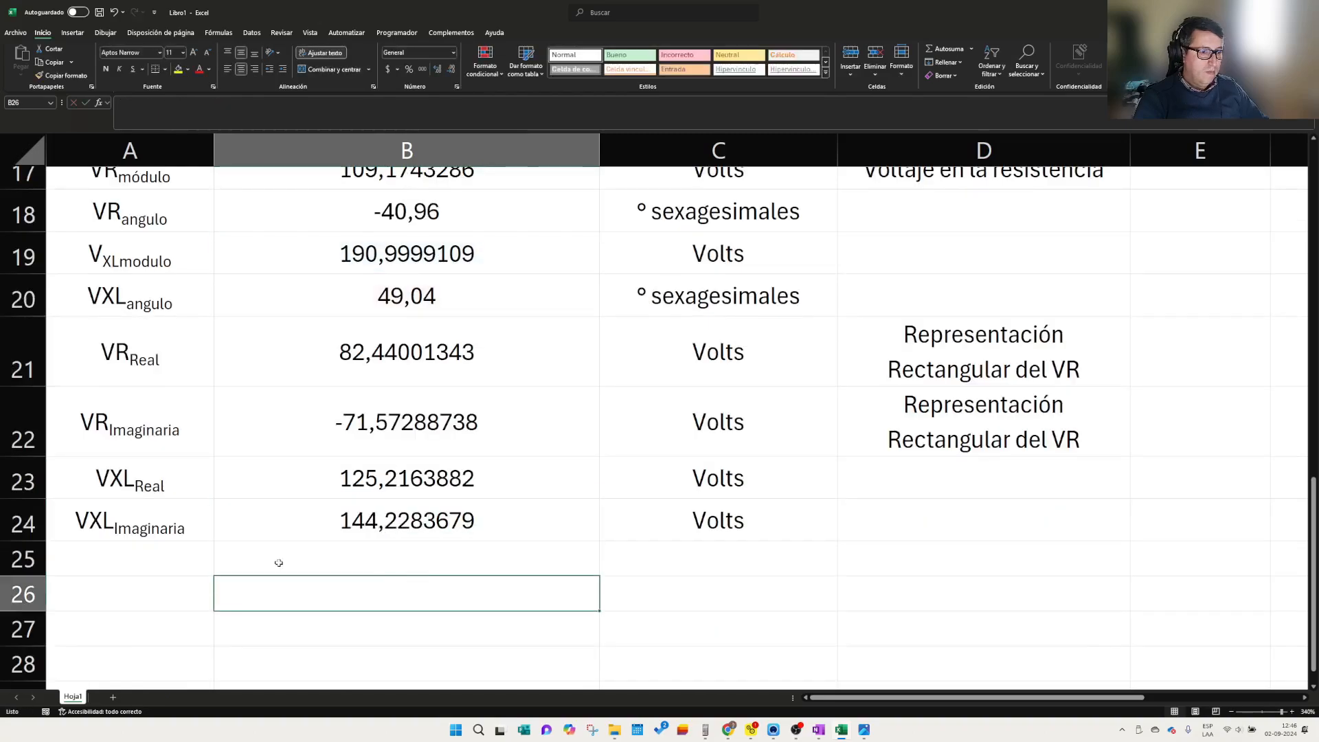
{"action": "scroll", "coordinate": [228, 536], "scroll_direction": "down", "scroll_amount": 1}
{"action": "scroll", "coordinate": [292, 545], "scroll_direction": "up", "scroll_amount": 1}
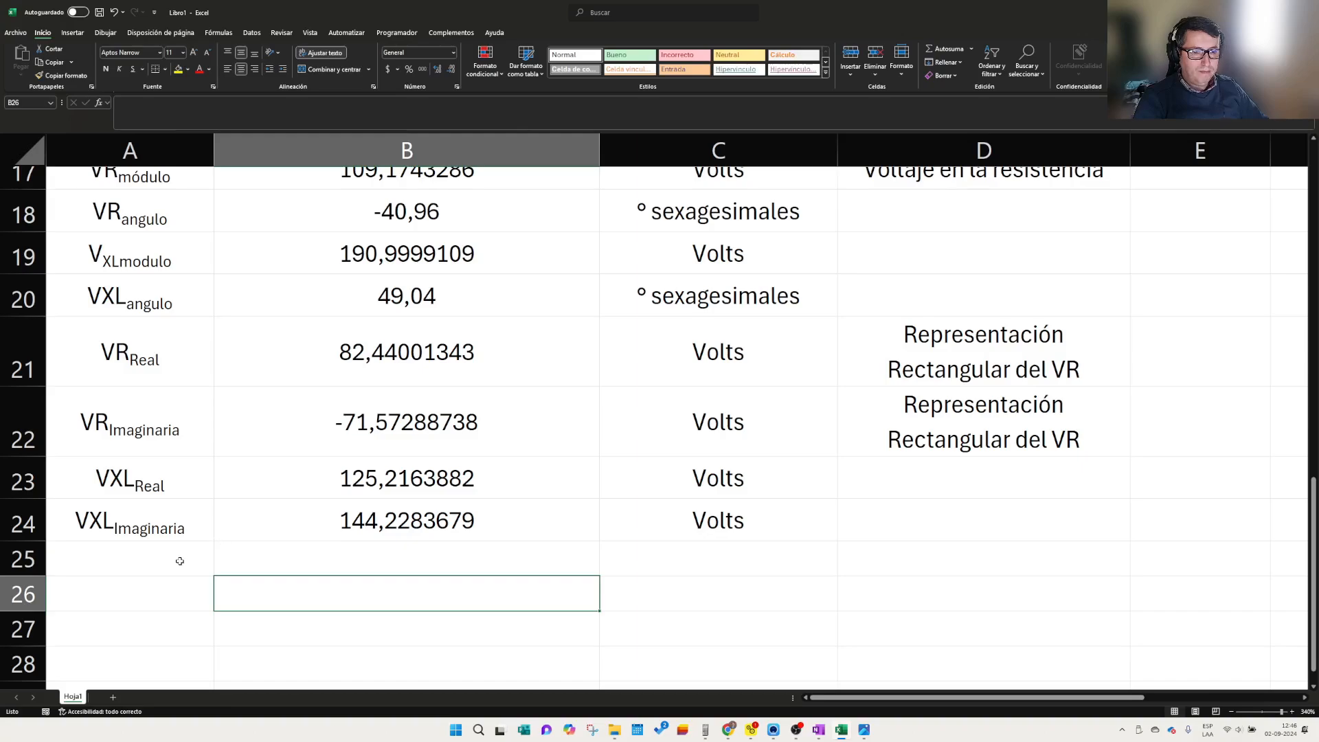
{"action": "left_click", "coordinate": [344, 449]}
{"action": "double_click", "coordinate": [390, 421]}
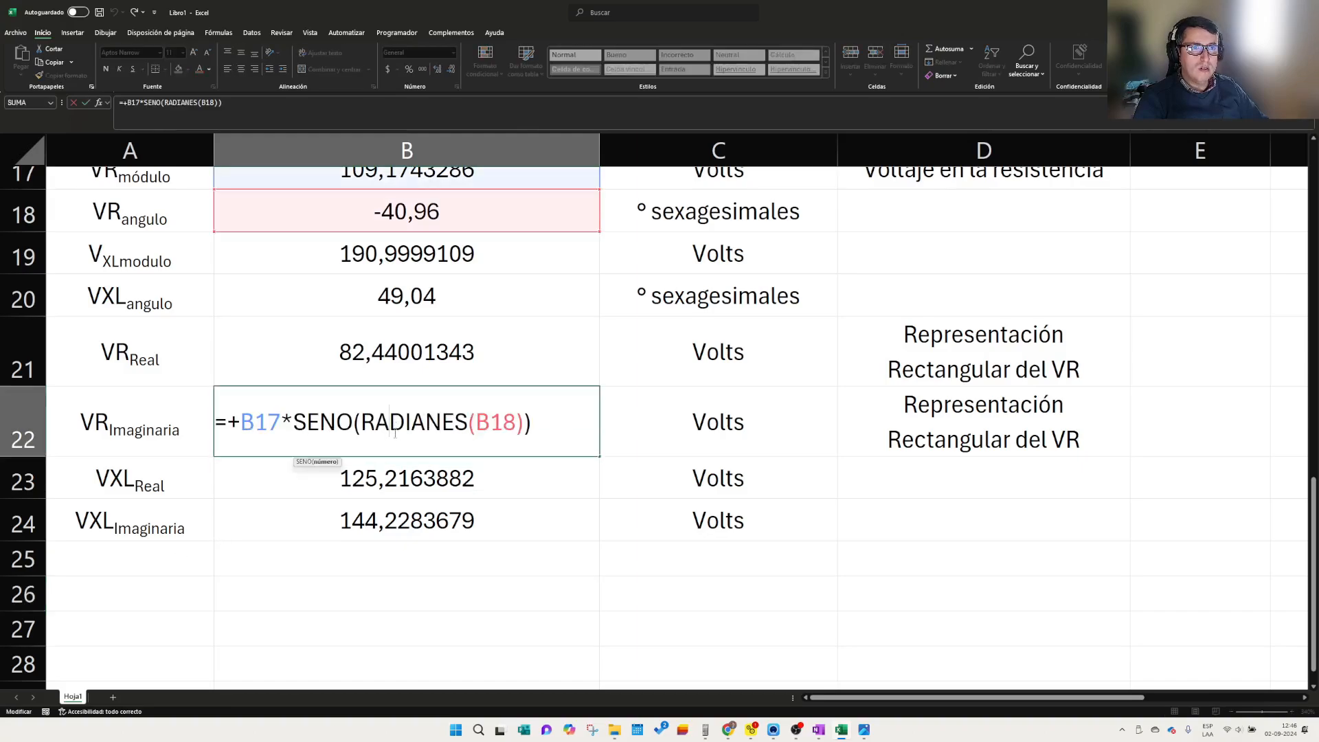
{"action": "key", "text": "Escape"}
{"action": "double_click", "coordinate": [403, 437]}
{"action": "key", "text": "Escape"}
{"action": "left_click", "coordinate": [159, 558]}
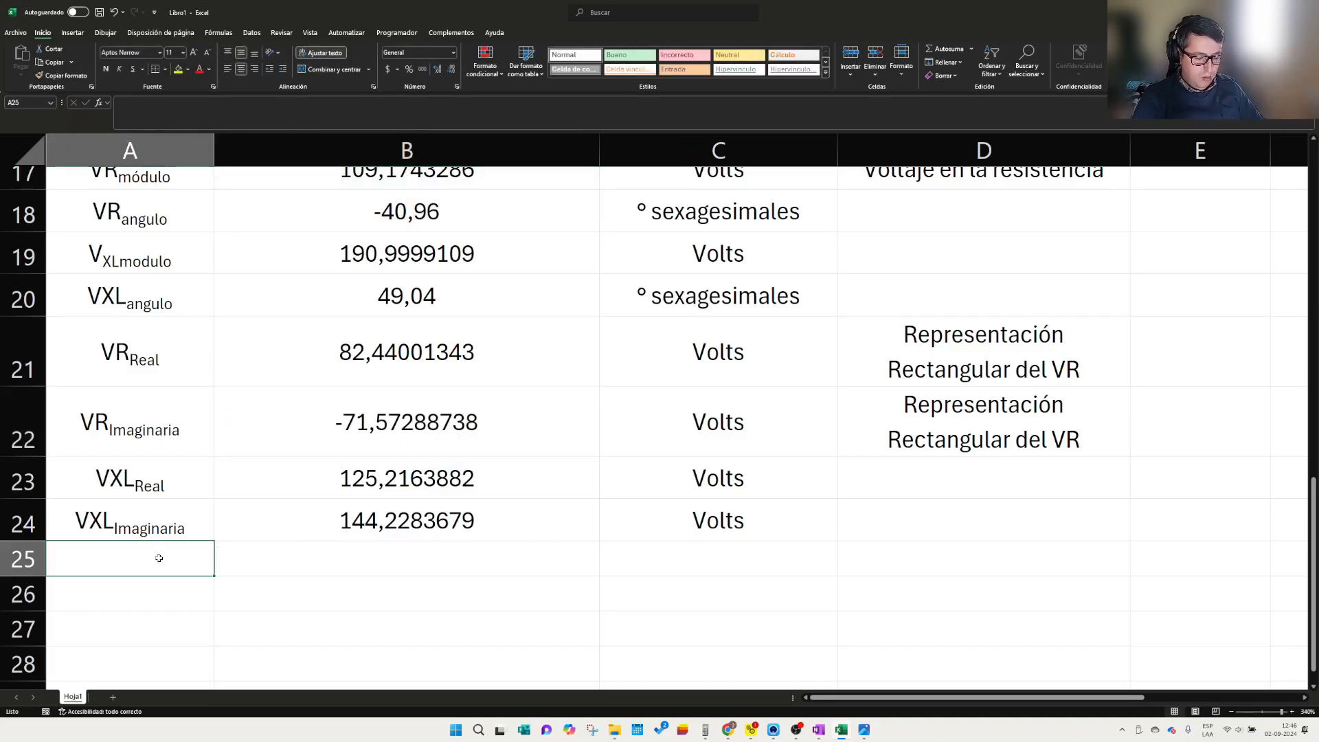
{"action": "type", "text": "Vol"}
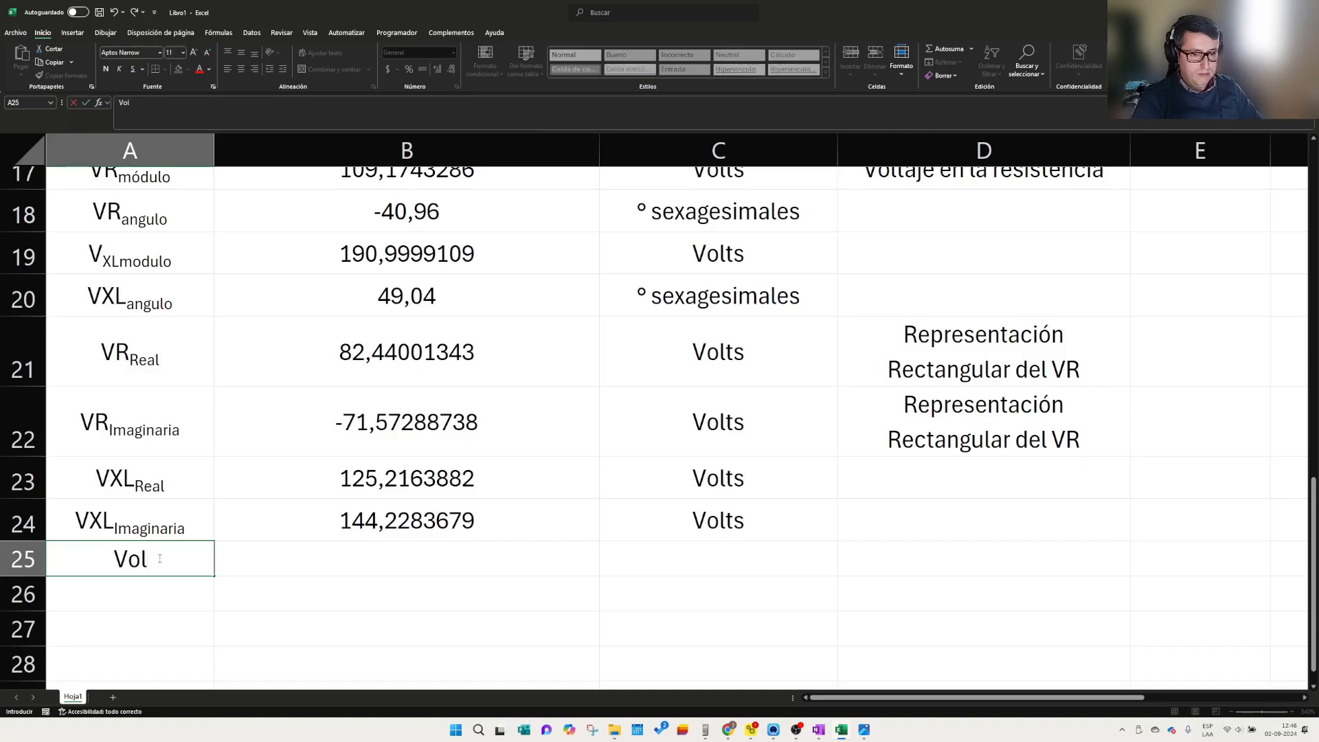
{"action": "type", "text": "taje"}
{"action": "key", "text": "BackSpace"}
{"action": "type", "text": "e"}
{"action": "key", "text": "BackSpace"}
{"action": "key", "text": "BackSpace"}
{"action": "key", "text": "BackSpace"}
{"action": "key", "text": "BackSpace"}
{"action": "key", "text": "BackSpace"}
{"action": "key", "text": "BackSpace"}
{"action": "key", "text": "BackSpace"}
{"action": "type", "text": "Suma"}
{"action": "key", "text": "BackSpace"}
{"action": "key", "text": "BackSpace"}
{"action": "key", "text": "BackSpace"}
{"action": "key", "text": "BackSpace"}
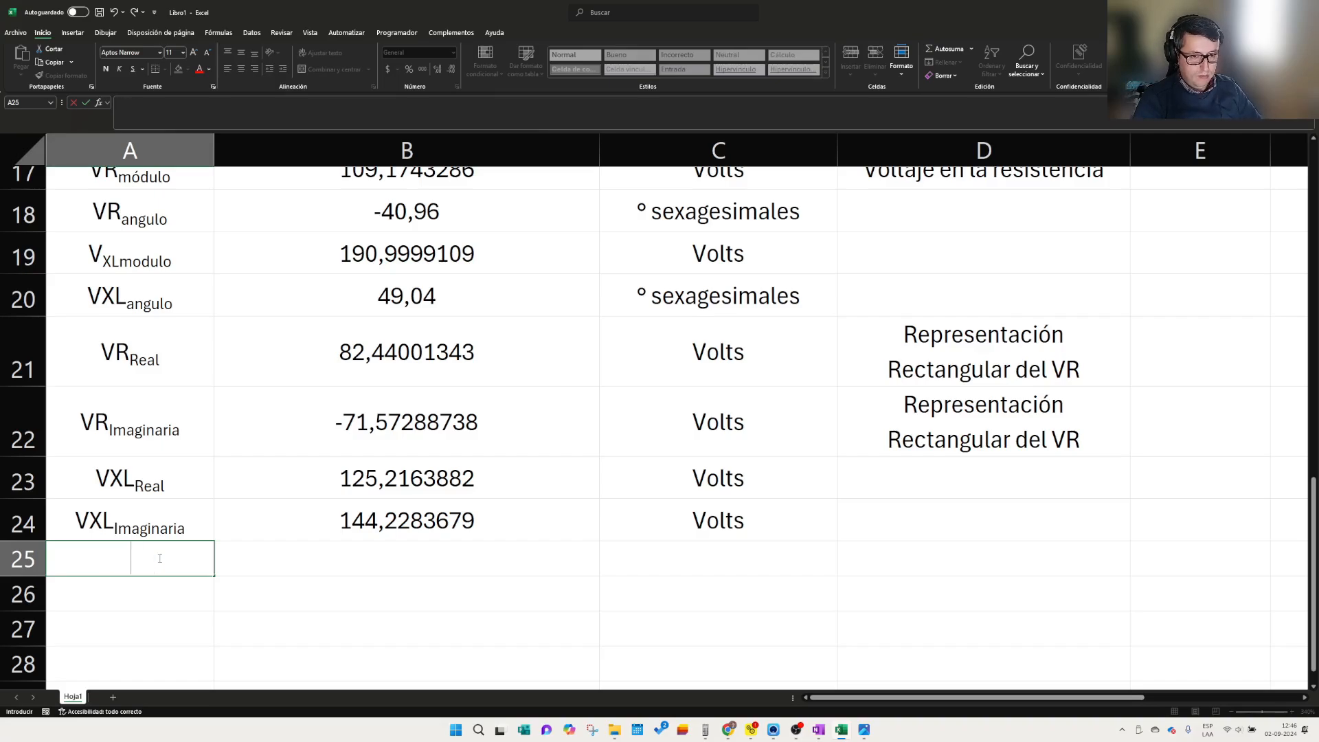
{"action": "type", "text": "+"}
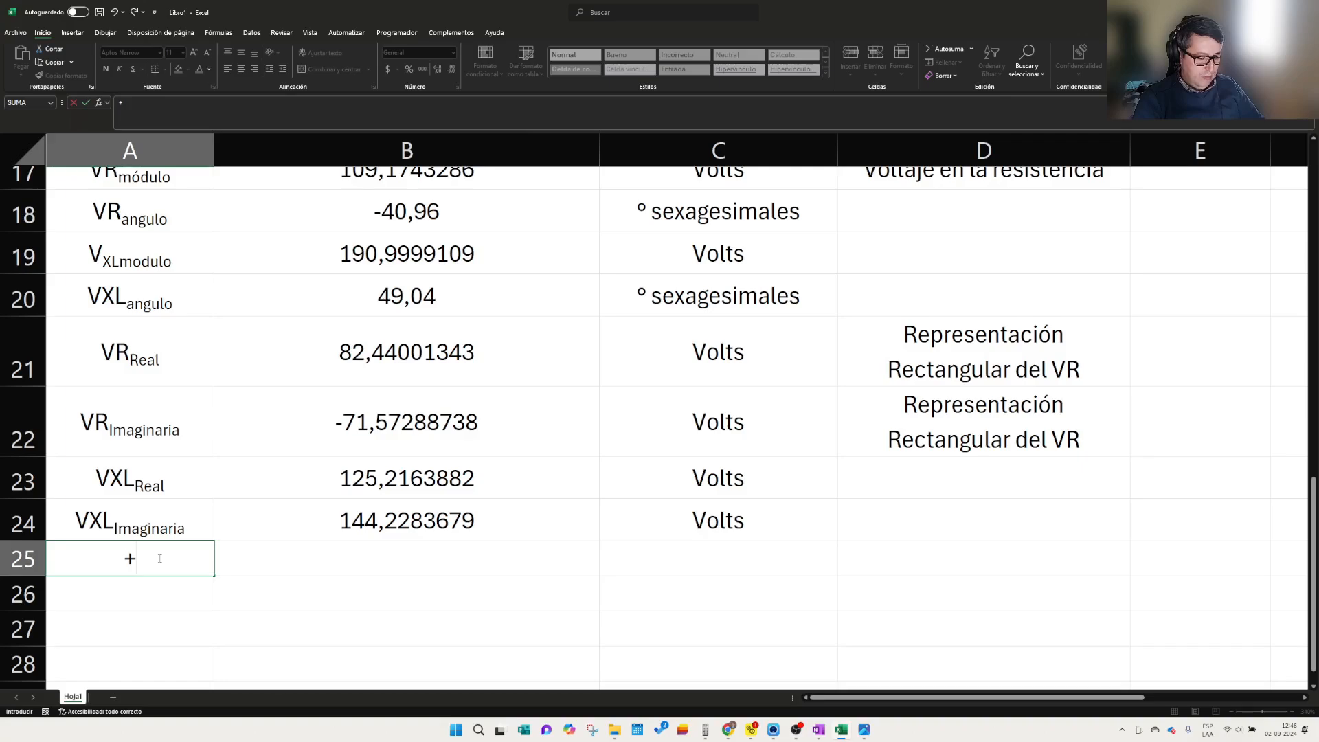
{"action": "key", "text": "BackSpace"}
- Enter the label Voltaje Final in A25
{"action": "type", "text": "Voltaje Final"}
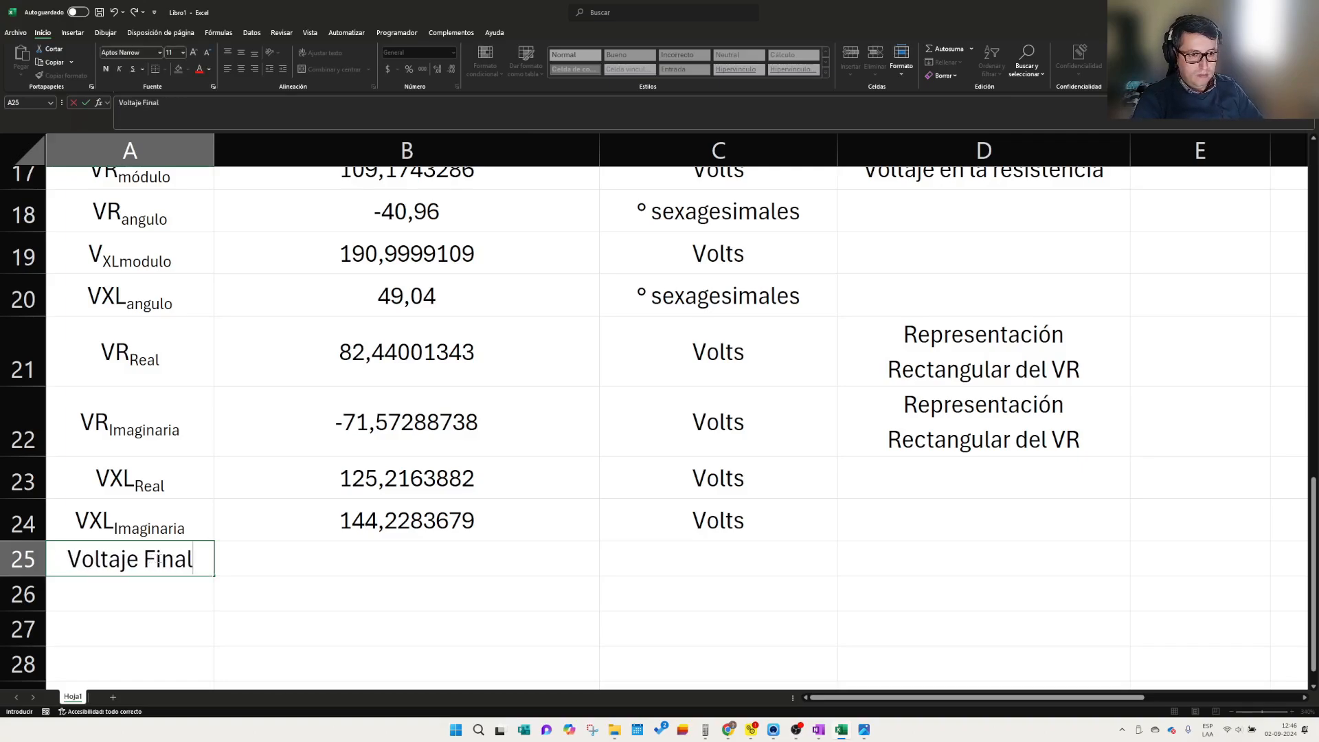
{"action": "key", "text": "Tab"}
{"action": "type", "text": "+"}
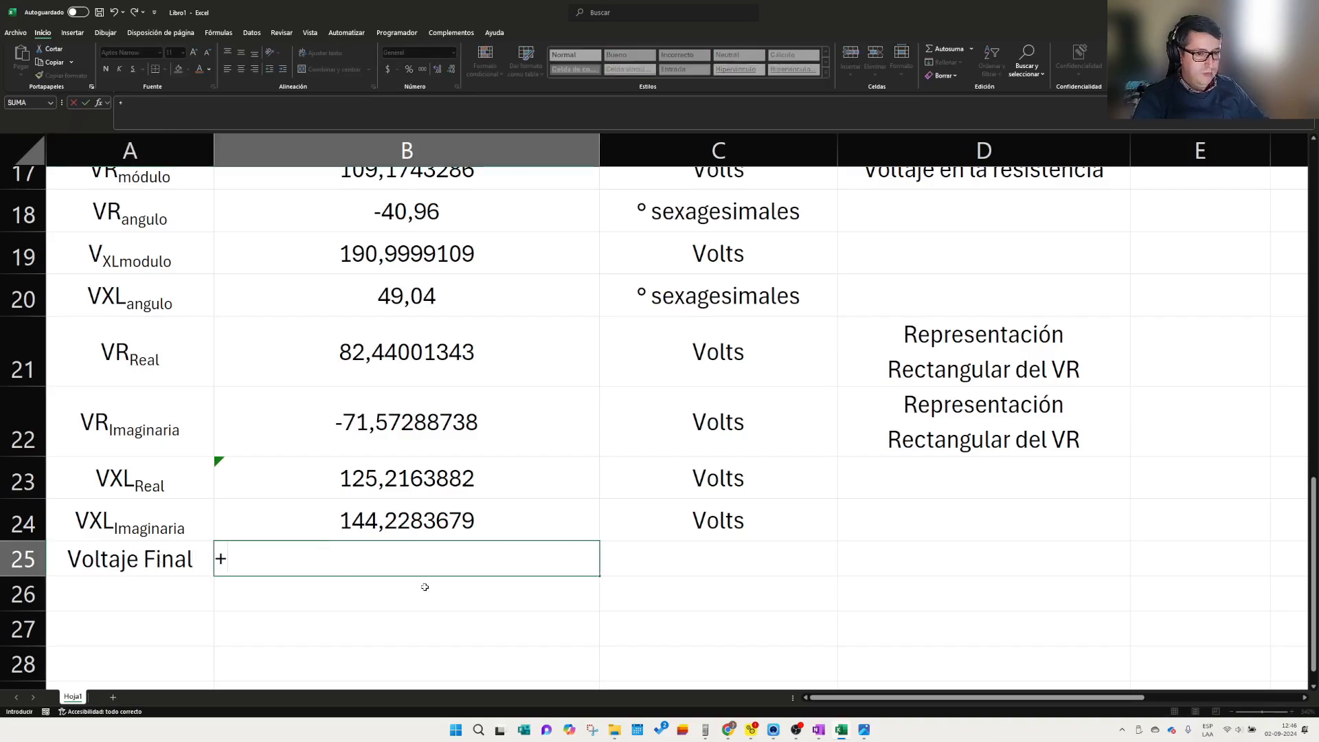
{"action": "key", "text": "Escape"}
- Append Real as a subscript to the Voltaje Final label in A25
{"action": "double_click", "coordinate": [190, 561]}
{"action": "mouse_move", "coordinate": [180, 560]}
{"action": "left_mouse_down"}
{"action": "mouse_move", "coordinate": [29, 559]}
{"action": "mouse_move", "coordinate": [195, 558]}
{"action": "left_mouse_up"}
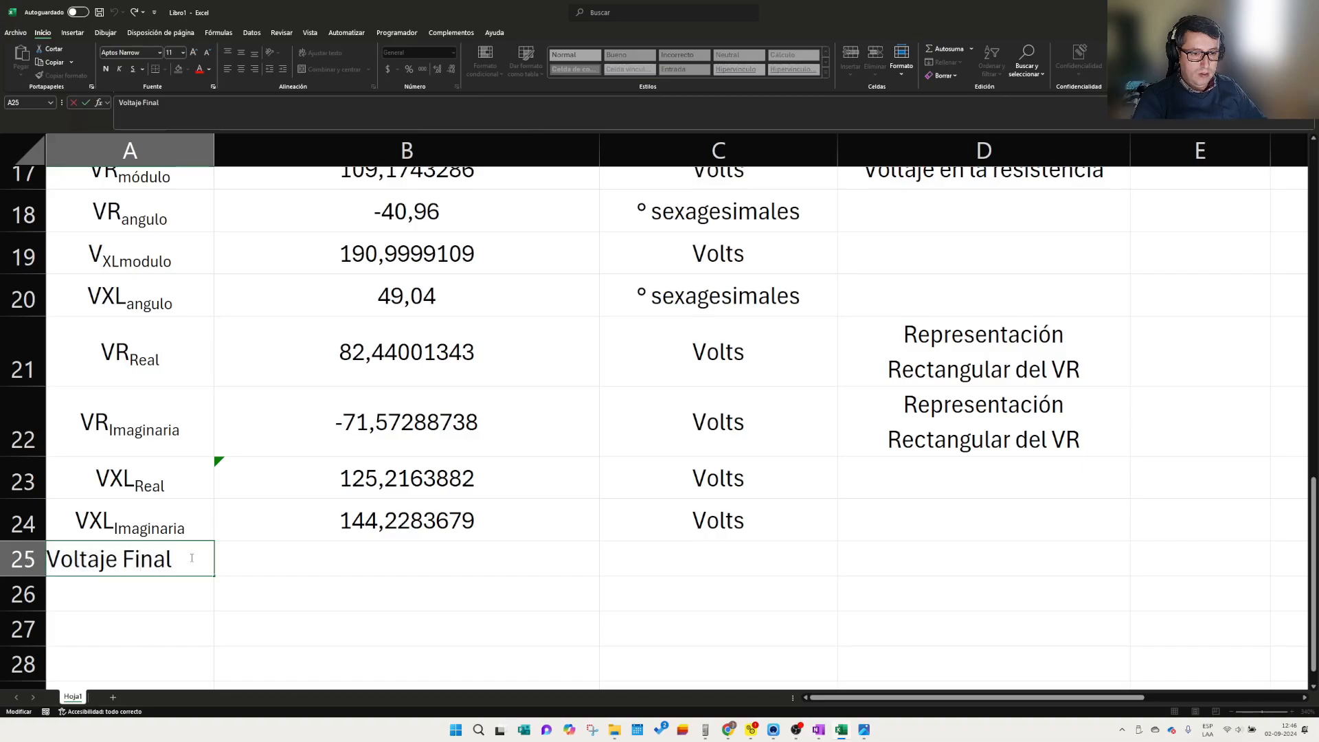
{"action": "type", "text": "Real"}
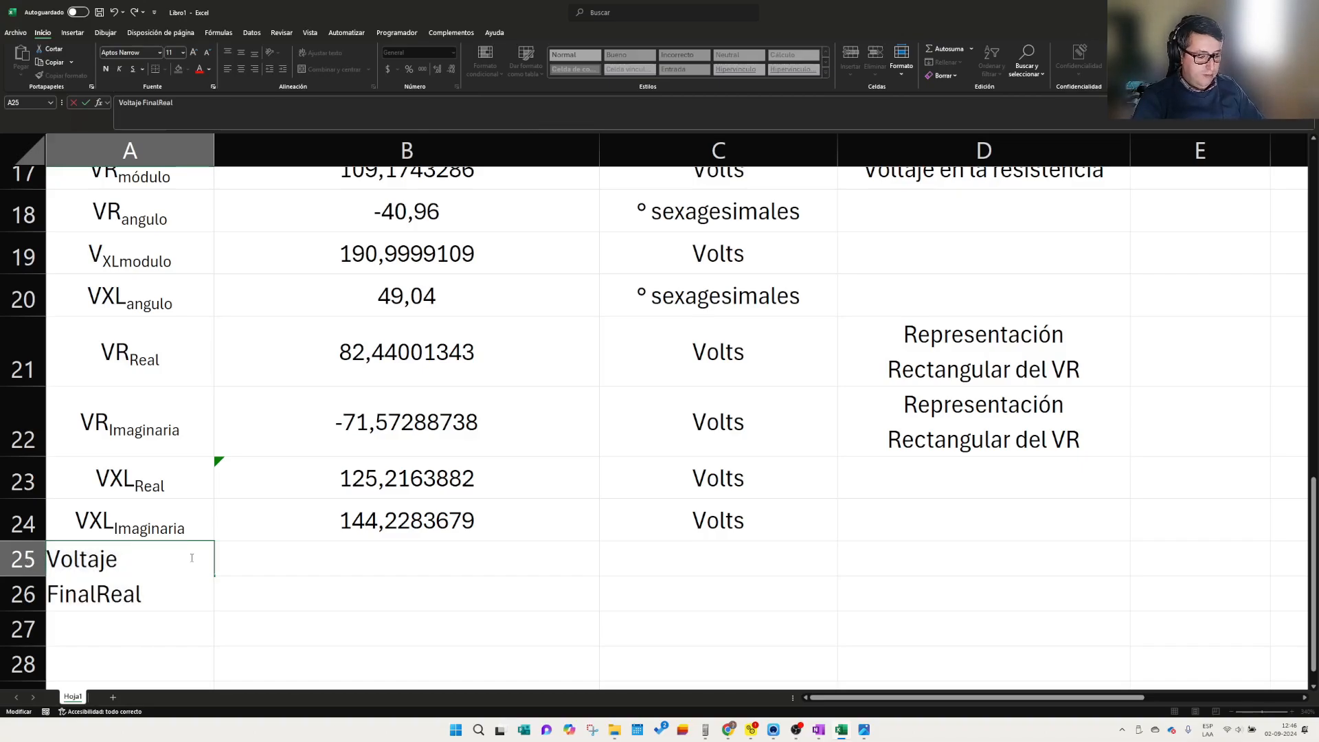
{"action": "key", "text": "shift+Left"}
{"action": "key", "text": "shift+Left"}
{"action": "key", "text": "shift+Left"}
{"action": "key", "text": "shift+Left"}
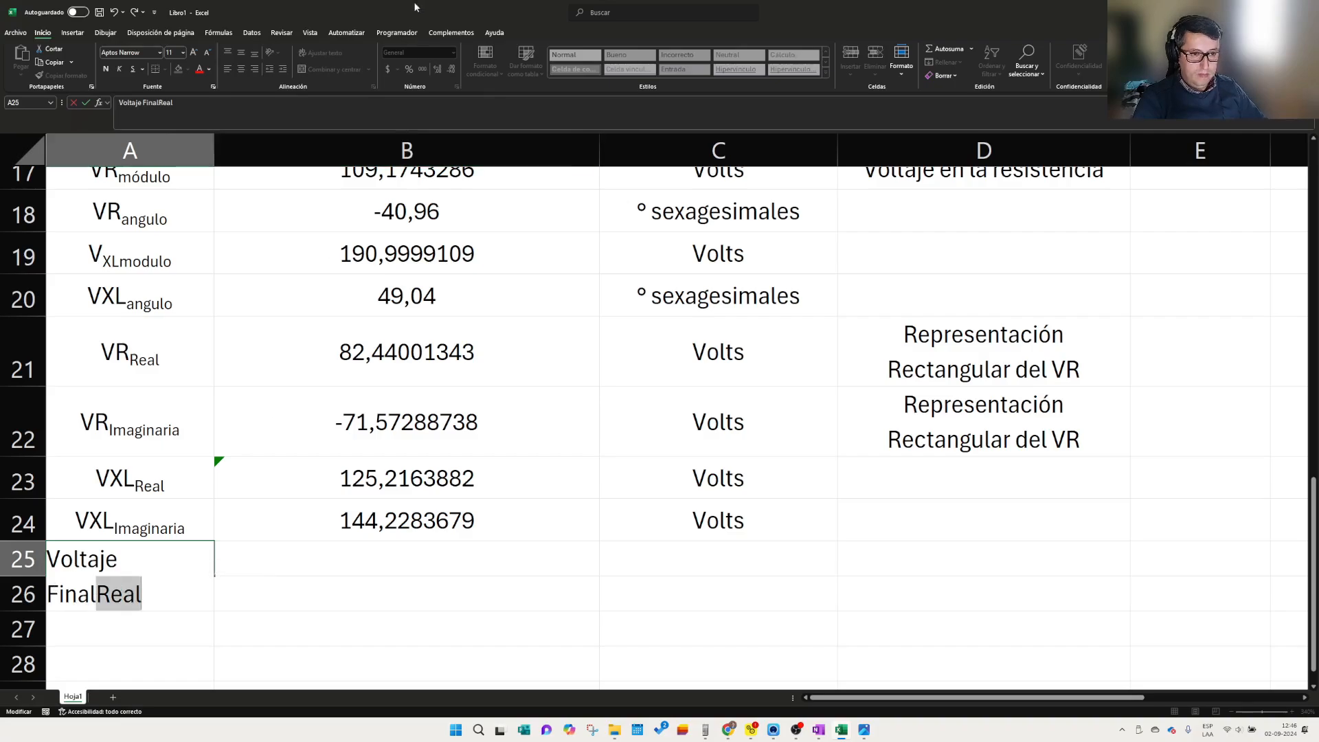
{"action": "left_click", "coordinate": [1161, 55]}
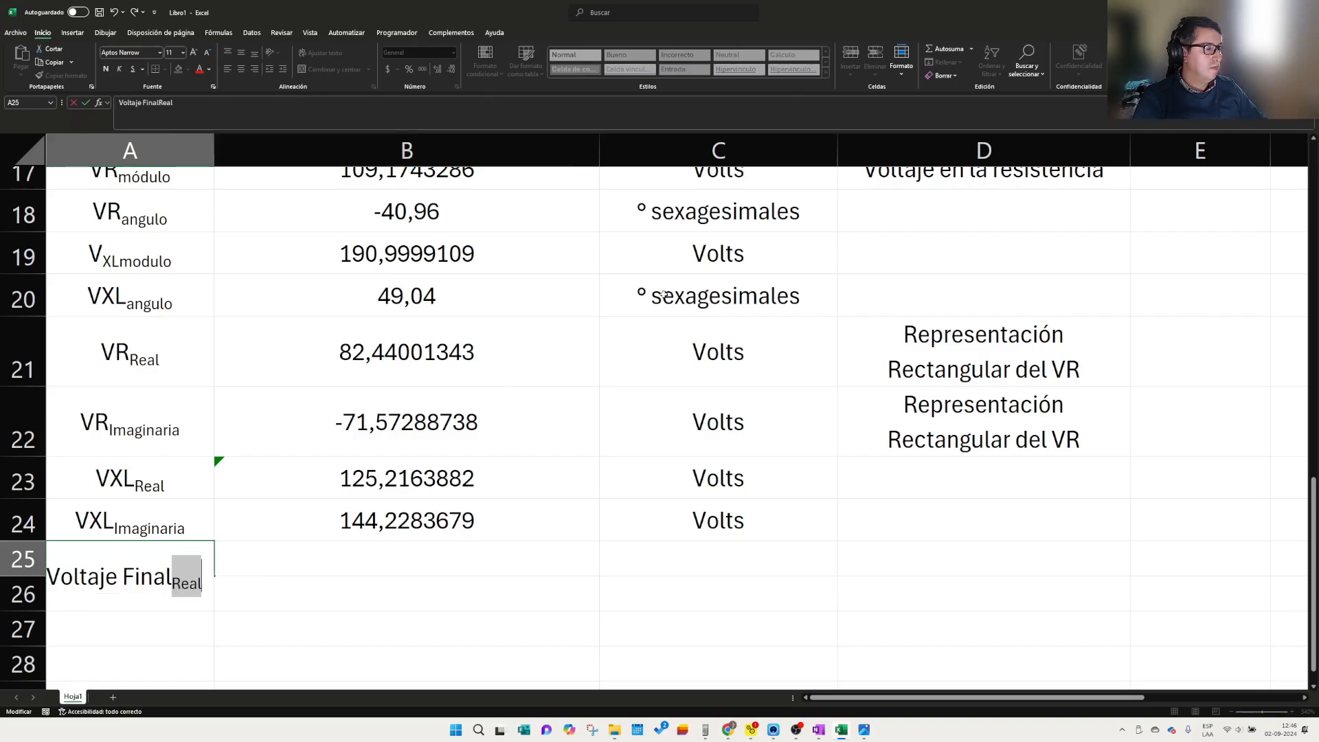
{"action": "left_click", "coordinate": [290, 571]}
- Copy the A25 label into A26 and replace its subscript with Imaginaria
{"action": "scroll", "coordinate": [210, 563], "scroll_direction": "down", "scroll_amount": 2}
{"action": "left_click", "coordinate": [128, 357]}
{"action": "key", "text": "ctrl+c"}
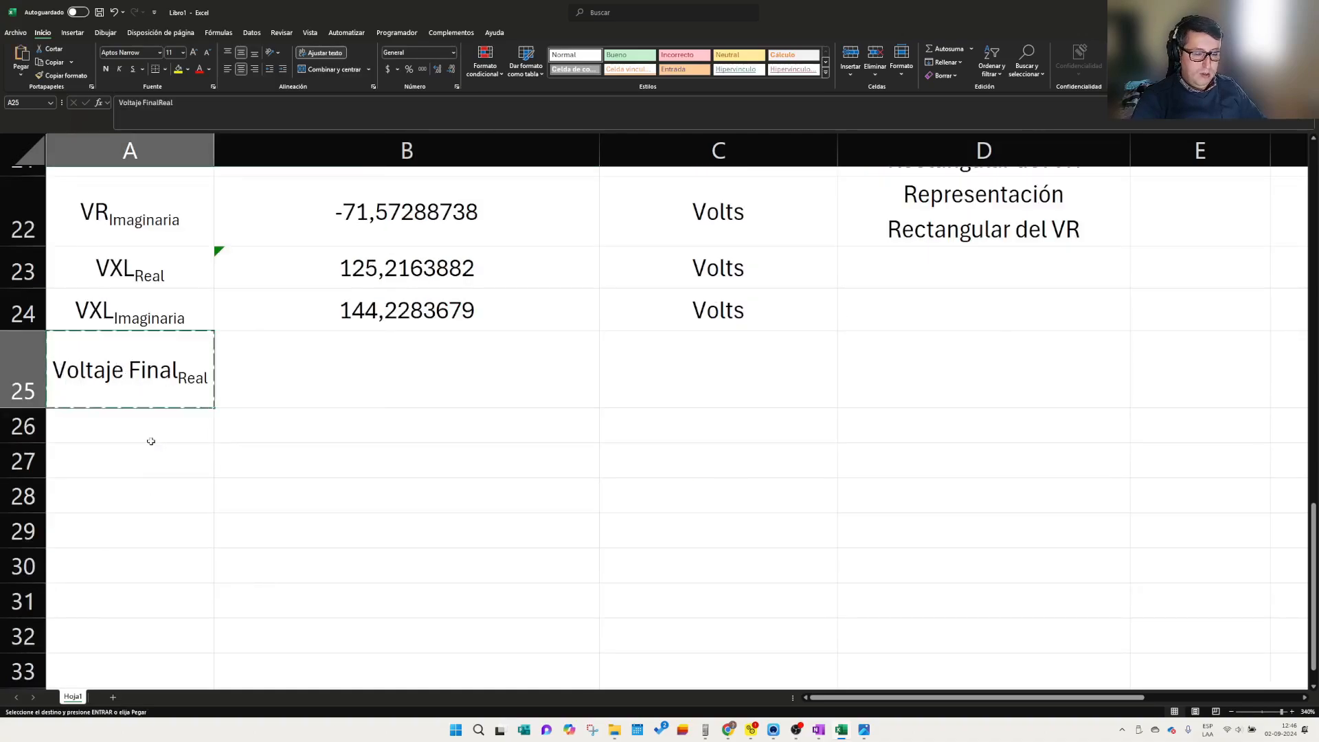
{"action": "left_click", "coordinate": [154, 436]}
{"action": "key", "text": "ctrl+v"}
{"action": "double_click", "coordinate": [143, 443]}
{"action": "left_click_drag", "start_coordinate": [123, 446], "coordinate": [217, 453]}
{"action": "type", "text": "Imagu"}
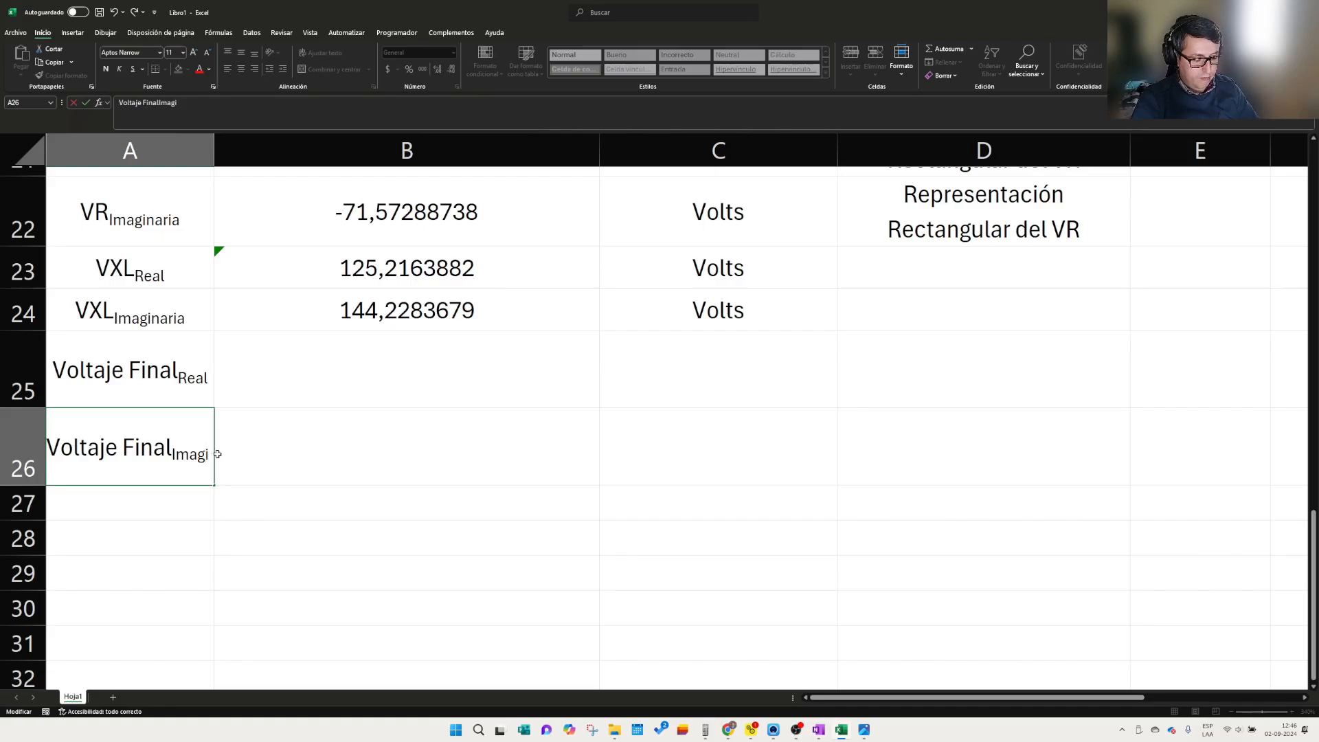
{"action": "type", "text": "naria"}
{"action": "left_click", "coordinate": [217, 453]}
- Enter the formula +B21+B23 in B25 to add the real parts of the resistor and inductor voltages
{"action": "left_click", "coordinate": [283, 365]}
{"action": "scroll", "coordinate": [296, 378], "scroll_direction": "up", "scroll_amount": 1}
{"action": "type", "text": "+"}
{"action": "scroll", "coordinate": [331, 412], "scroll_direction": "up", "scroll_amount": 1}
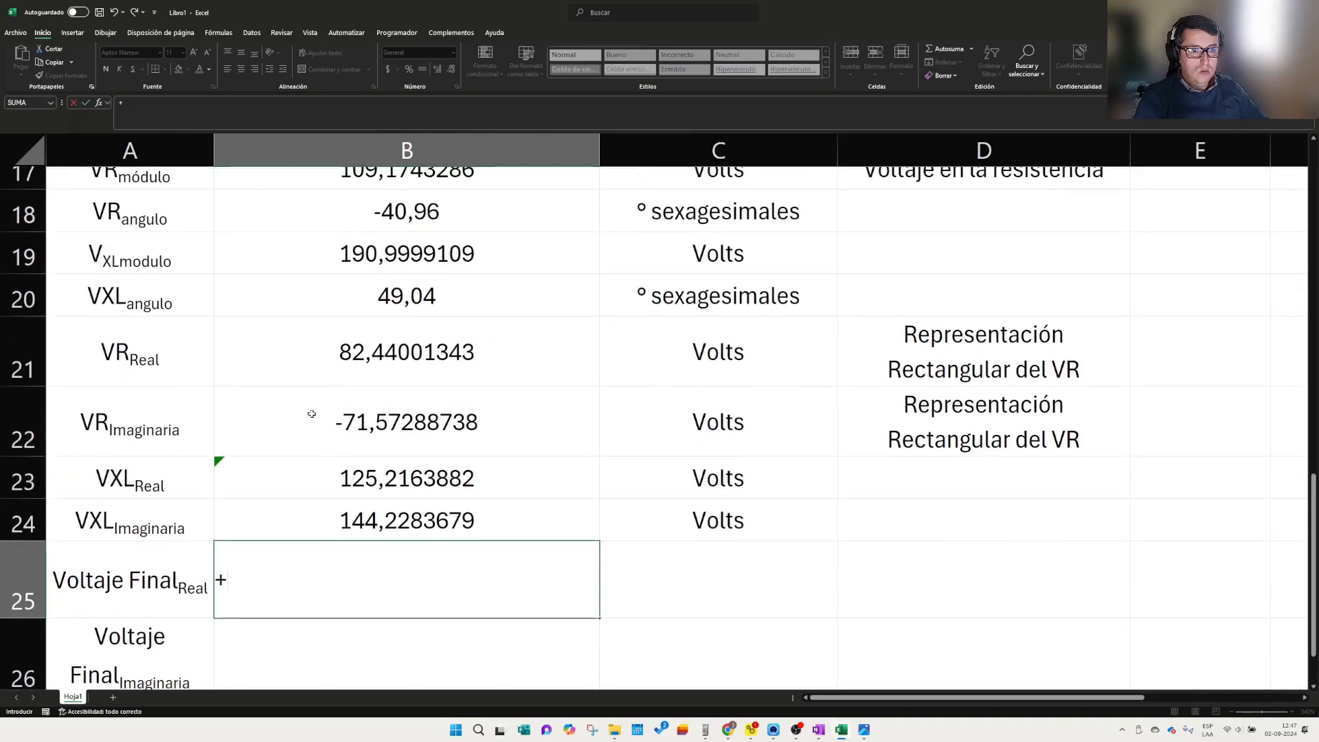
{"action": "scroll", "coordinate": [309, 412], "scroll_direction": "down", "scroll_amount": 1}
{"action": "scroll", "coordinate": [298, 436], "scroll_direction": "up", "scroll_amount": 2}
{"action": "scroll", "coordinate": [316, 432], "scroll_direction": "down", "scroll_amount": 2}
{"action": "left_click", "coordinate": [406, 361]}
{"action": "type", "text": "+"}
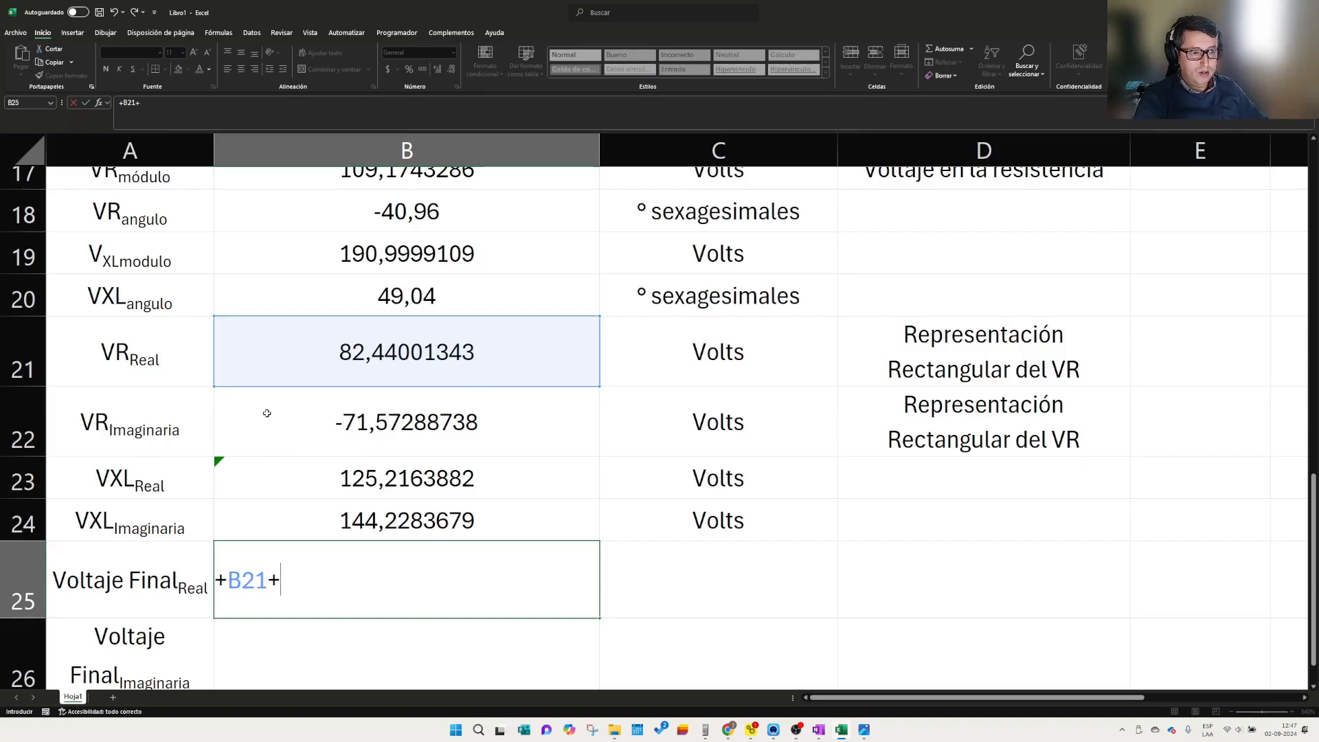
{"action": "left_click", "coordinate": [339, 474]}
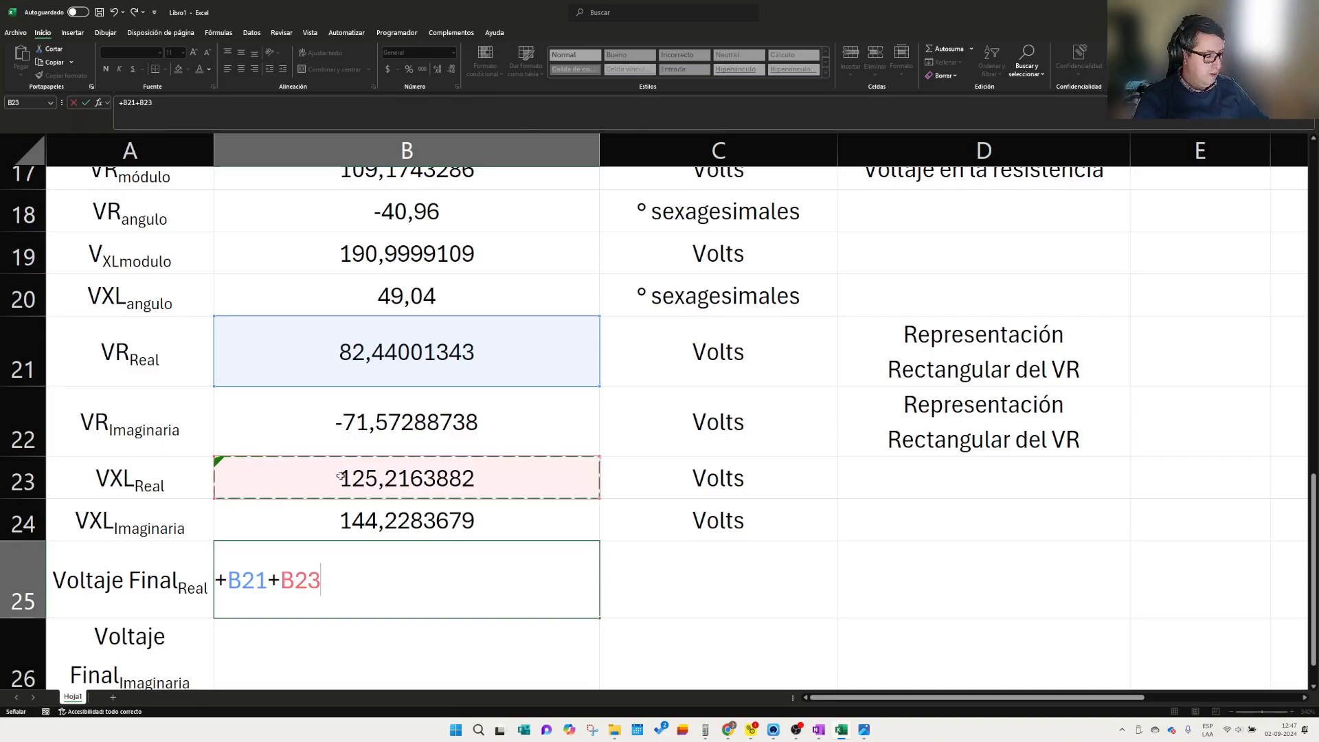
{"action": "key", "text": "Return"}
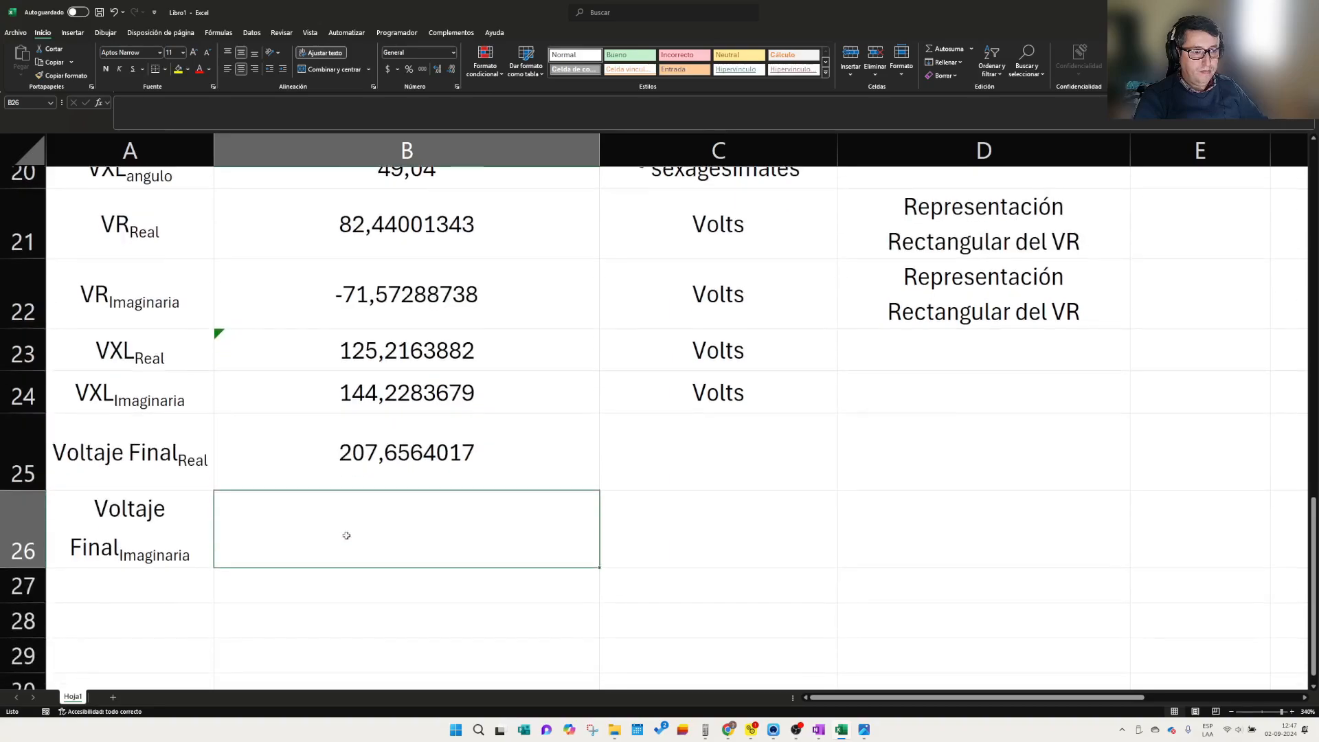
- Enter the formula +B22+B24 in B26 to add the imaginary parts of the resistor and inductor voltages
{"action": "type", "text": "+"}
{"action": "scroll", "coordinate": [346, 532], "scroll_direction": "up", "scroll_amount": 2}
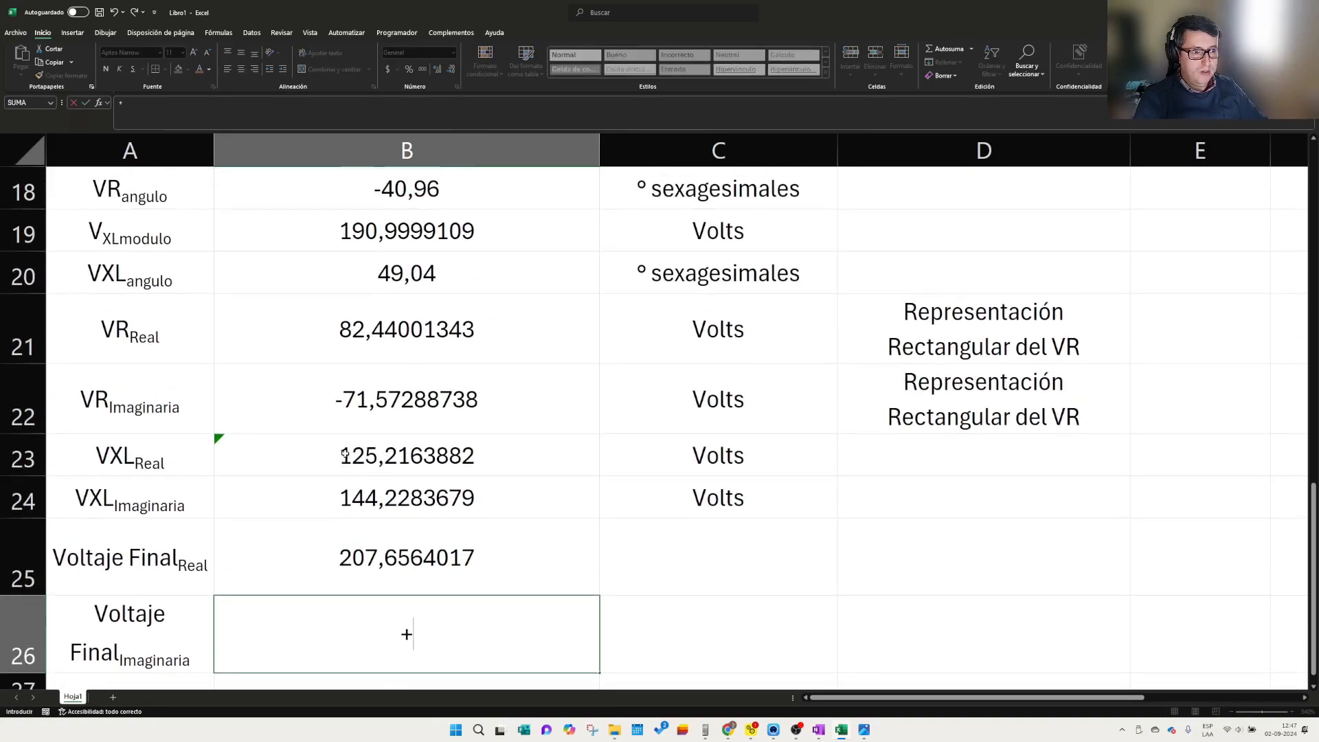
{"action": "left_click", "coordinate": [371, 399]}
{"action": "type", "text": "+"}
{"action": "scroll", "coordinate": [371, 400], "scroll_direction": "down", "scroll_amount": 2}
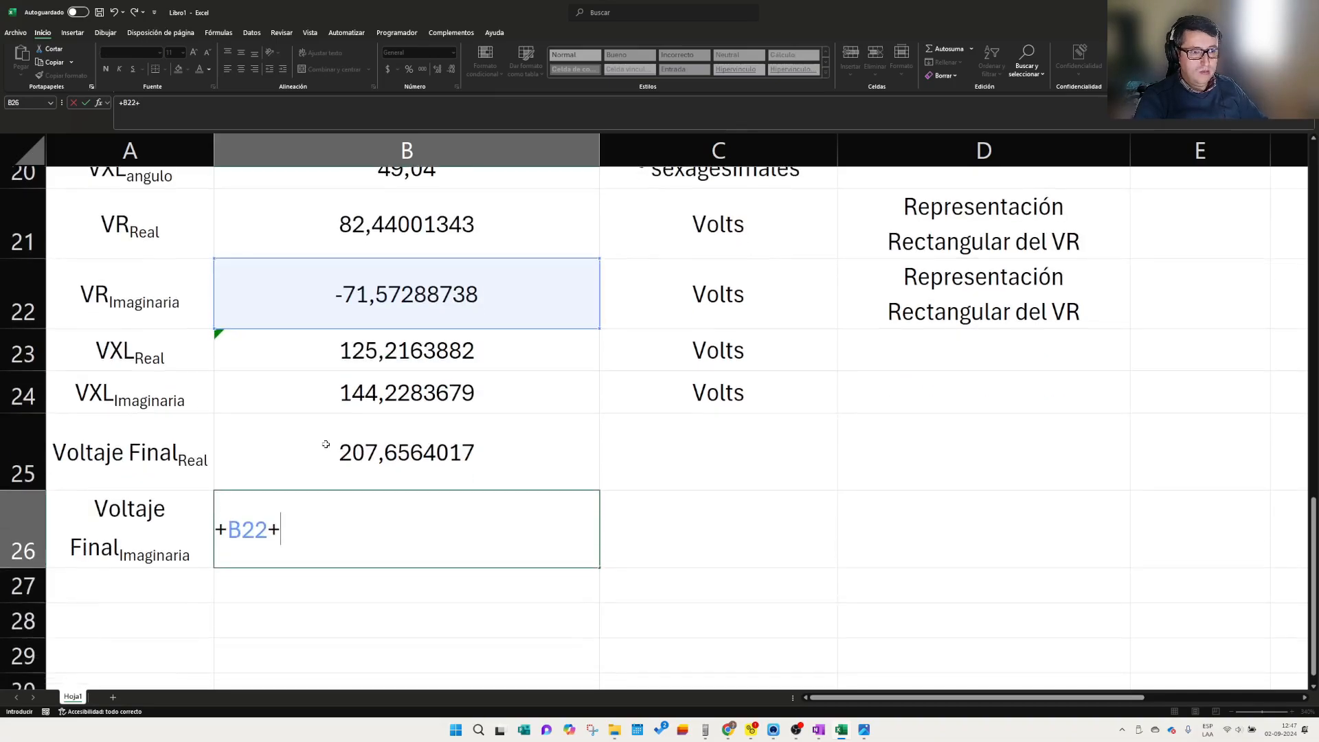
{"action": "left_click", "coordinate": [331, 386]}
{"action": "key", "text": "Return"}
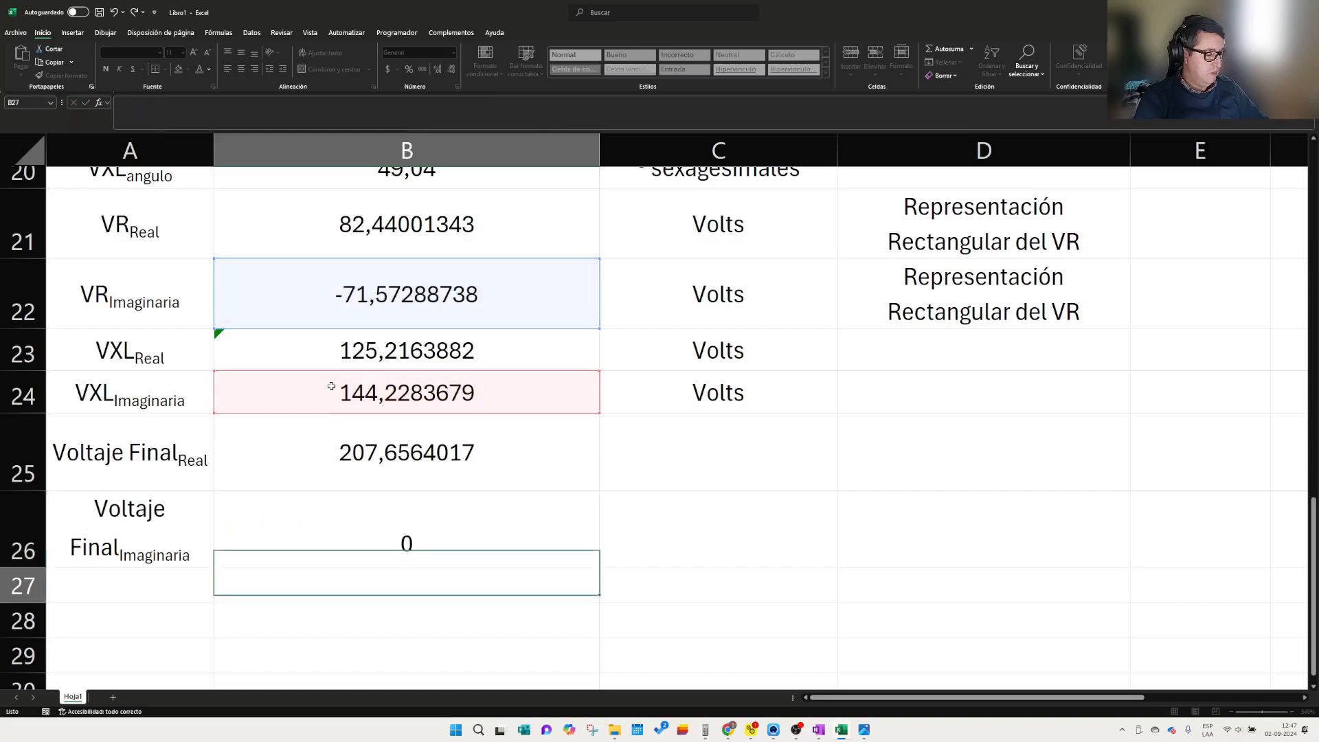
- Examine the error warning, formula and referenced cells of the inductor voltage's real part in B23
{"action": "left_click", "coordinate": [389, 496]}
{"action": "left_click", "coordinate": [380, 459]}
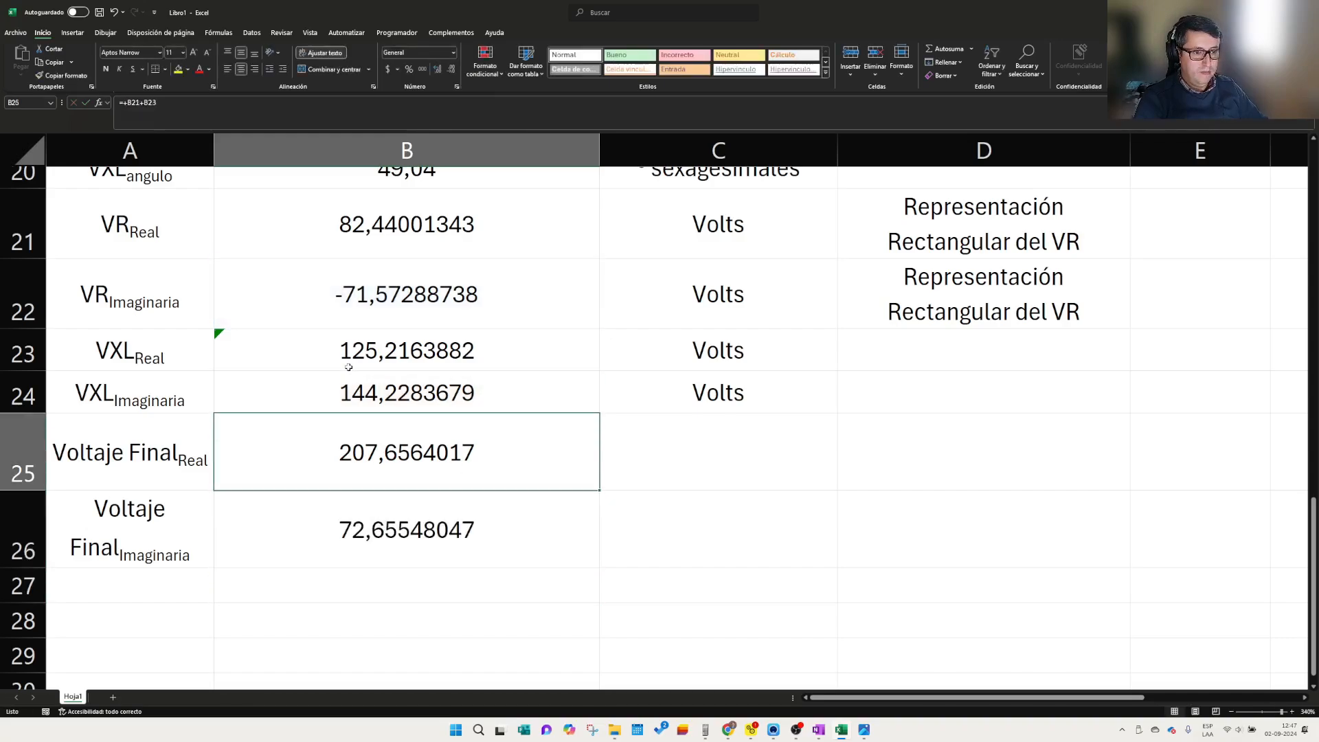
{"action": "left_click", "coordinate": [227, 336]}
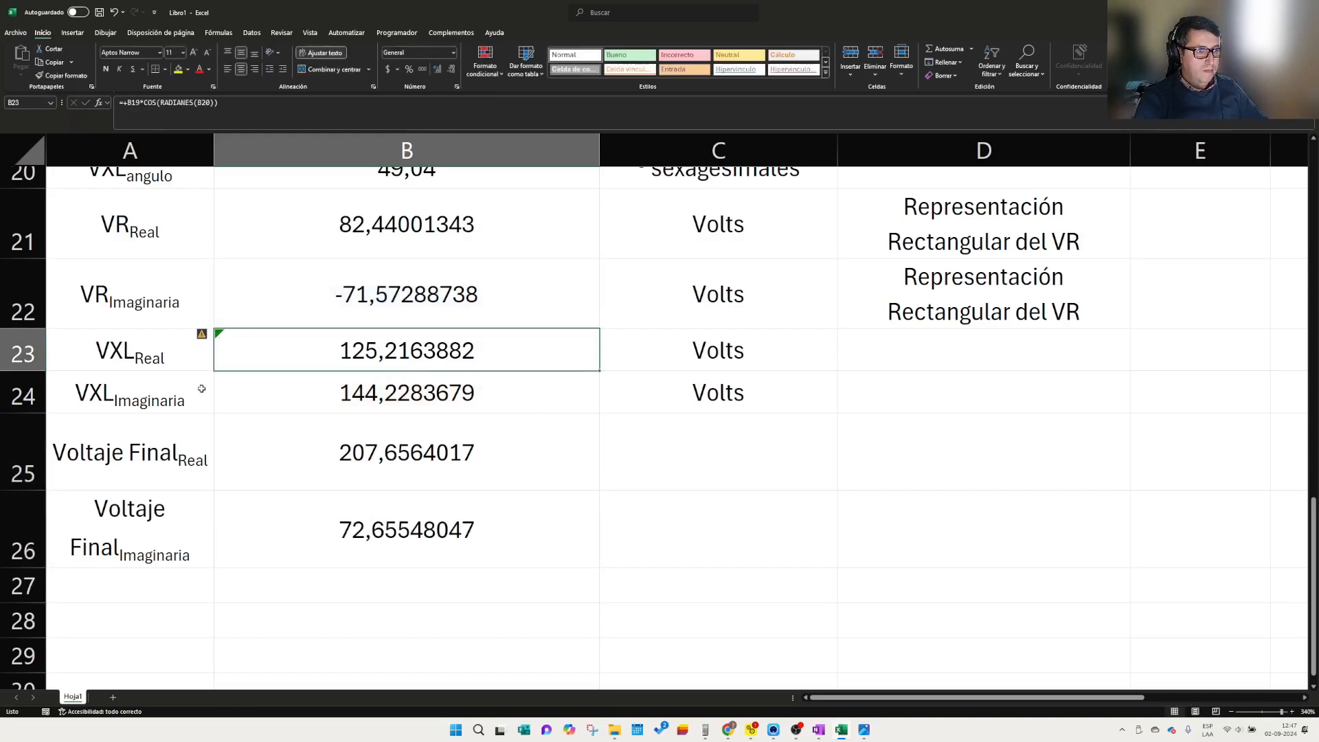
{"action": "left_click", "coordinate": [203, 335]}
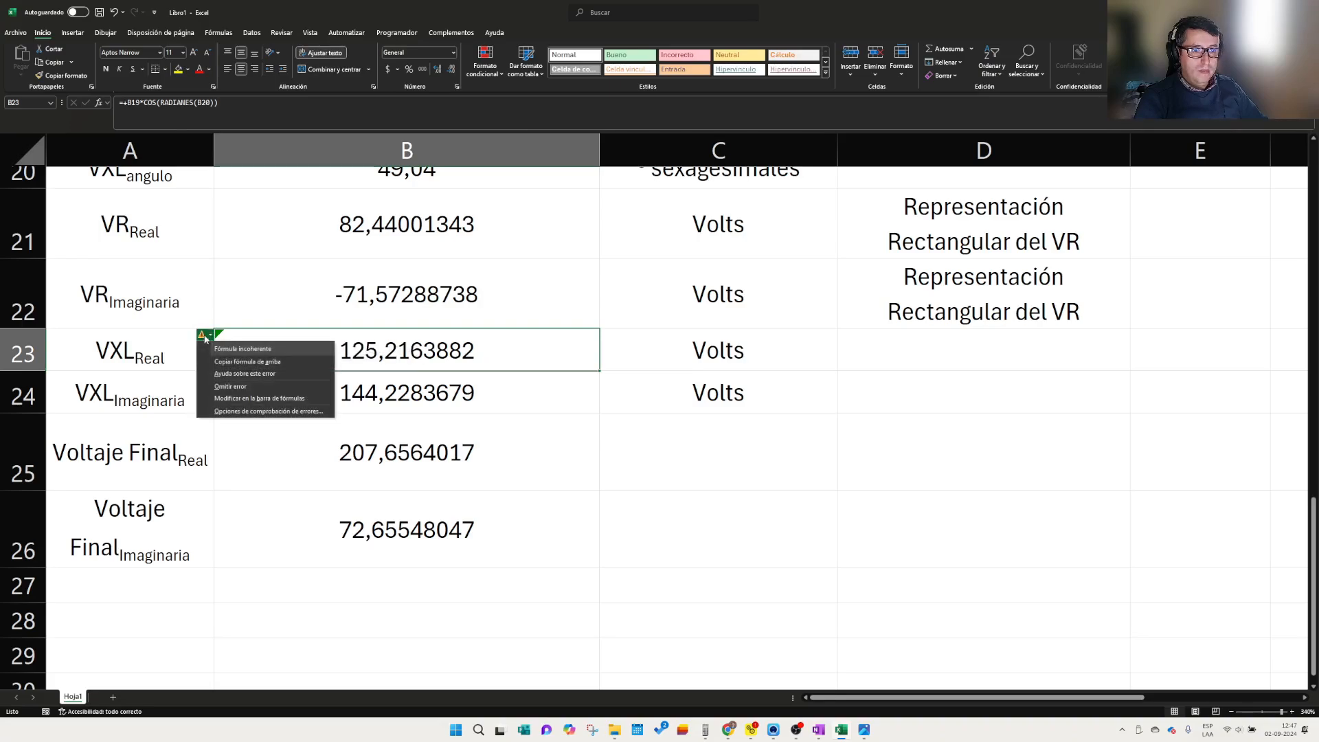
{"action": "left_click", "coordinate": [414, 351]}
{"action": "double_click", "coordinate": [414, 350]}
{"action": "scroll", "coordinate": [418, 396], "scroll_direction": "up", "scroll_amount": 2}
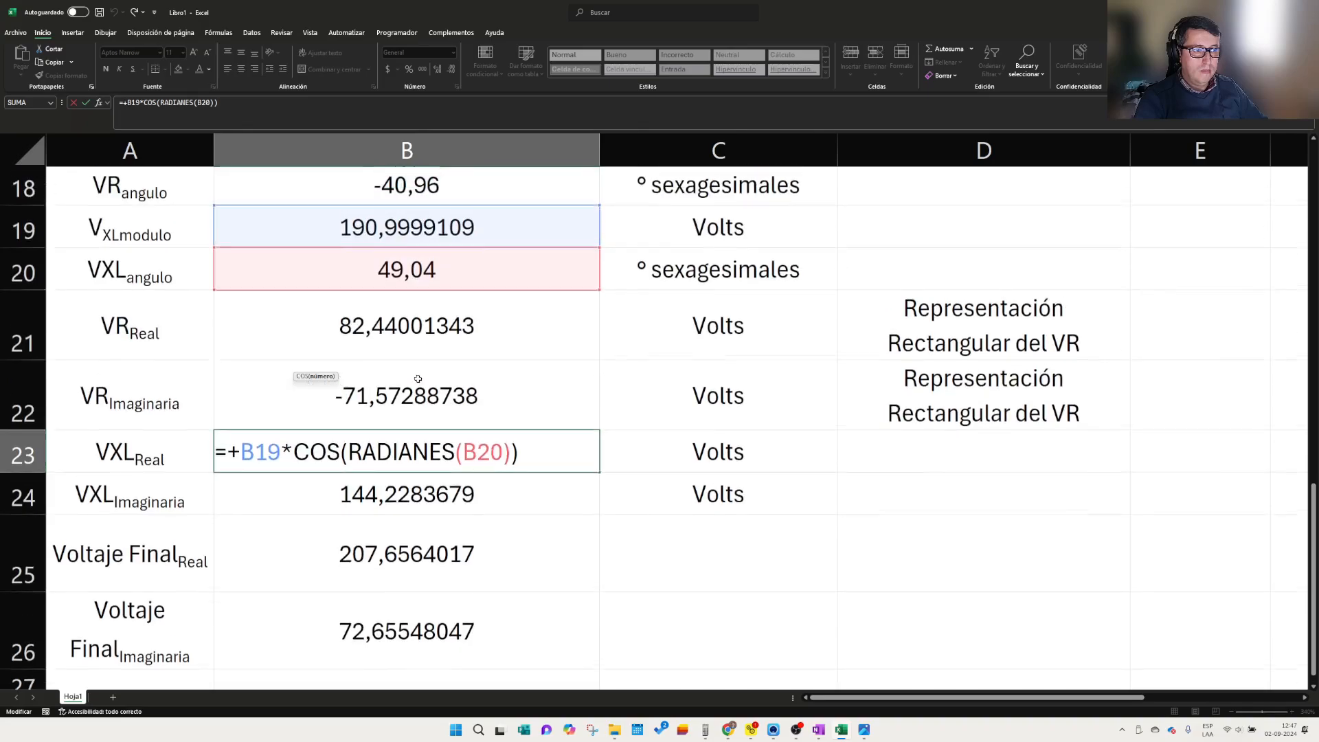
{"action": "scroll", "coordinate": [419, 396], "scroll_direction": "up", "scroll_amount": 1}
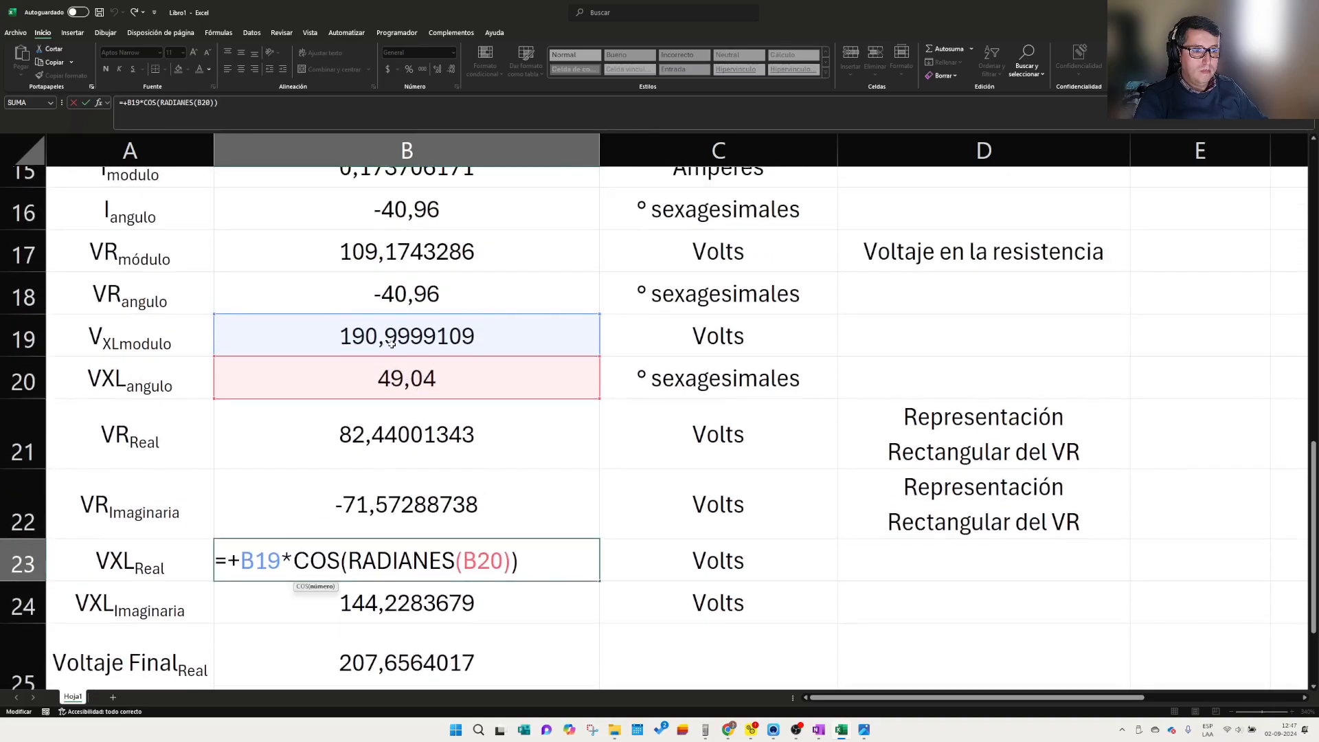
{"action": "key", "text": "Escape"}
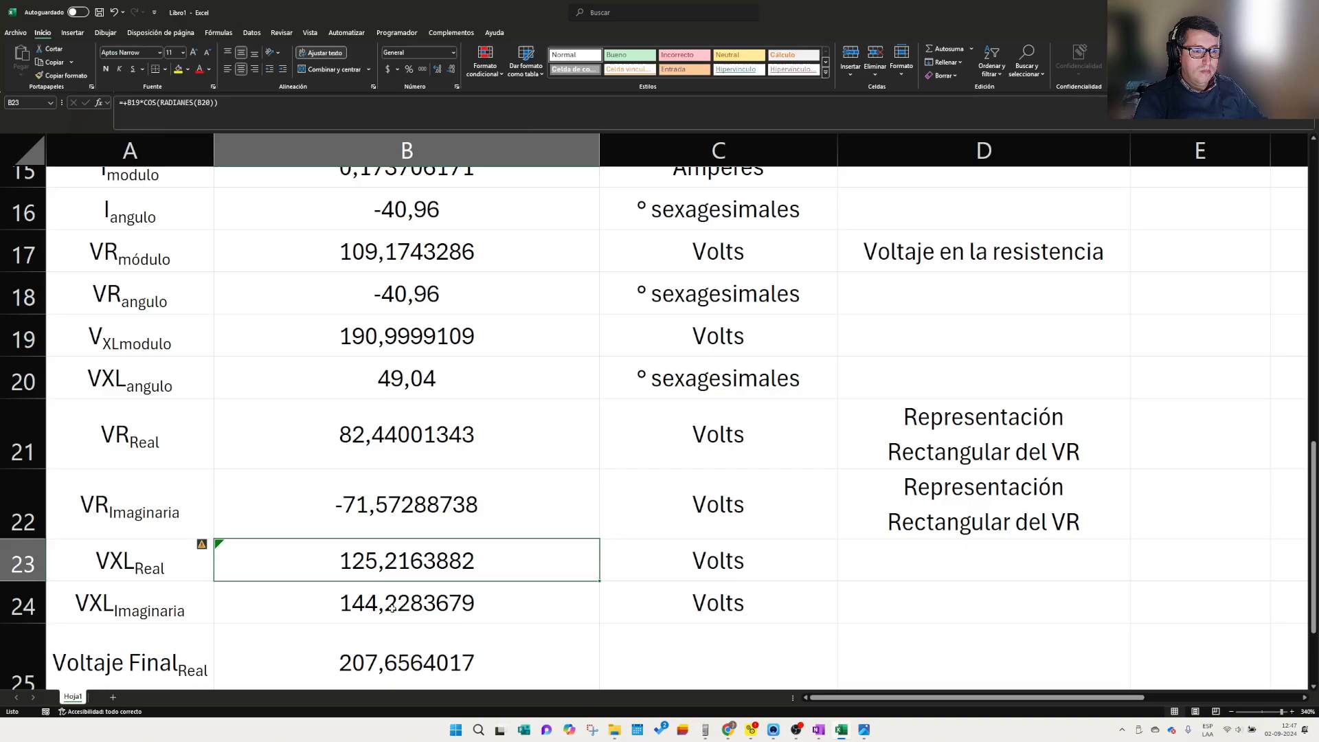
- Check the formula and referenced cells of the inductor voltage's imaginary part in B24
{"action": "left_click", "coordinate": [391, 608]}
{"action": "double_click", "coordinate": [391, 603]}
{"action": "key", "text": "Escape"}
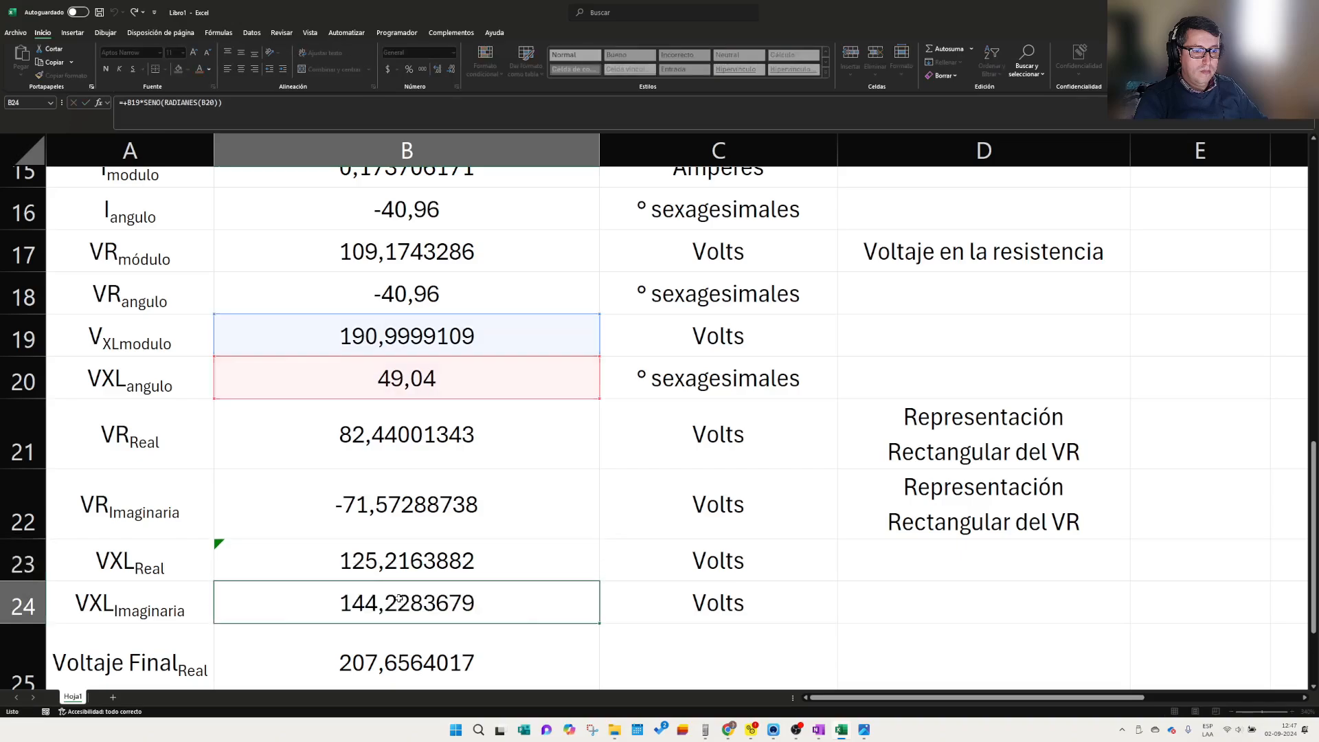
{"action": "left_click", "coordinate": [660, 638]}
{"action": "scroll", "coordinate": [522, 601], "scroll_direction": "down", "scroll_amount": 1}
{"action": "scroll", "coordinate": [501, 596], "scroll_direction": "down", "scroll_amount": 1}
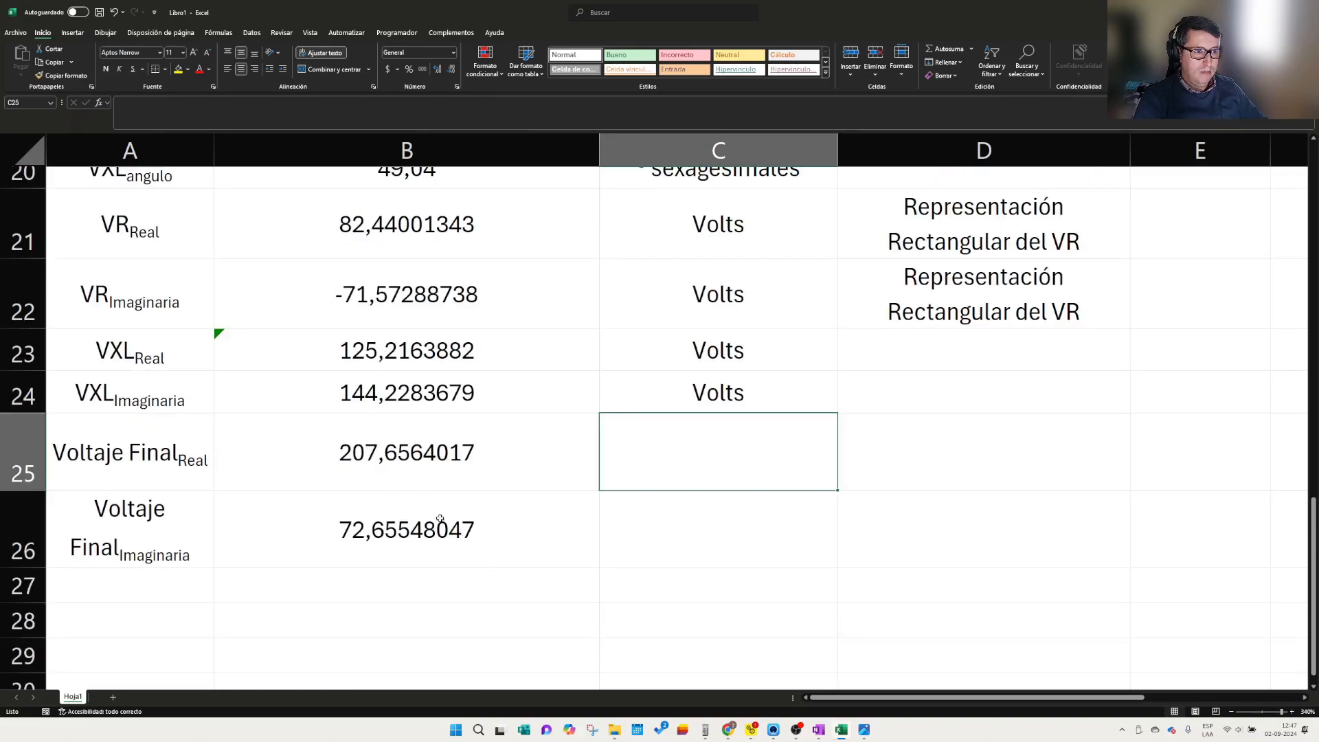
- Compare the final voltage results in B25 and B26 with the resistor and inductor voltage components above them
{"action": "left_click", "coordinate": [457, 601]}
{"action": "left_click", "coordinate": [495, 542]}
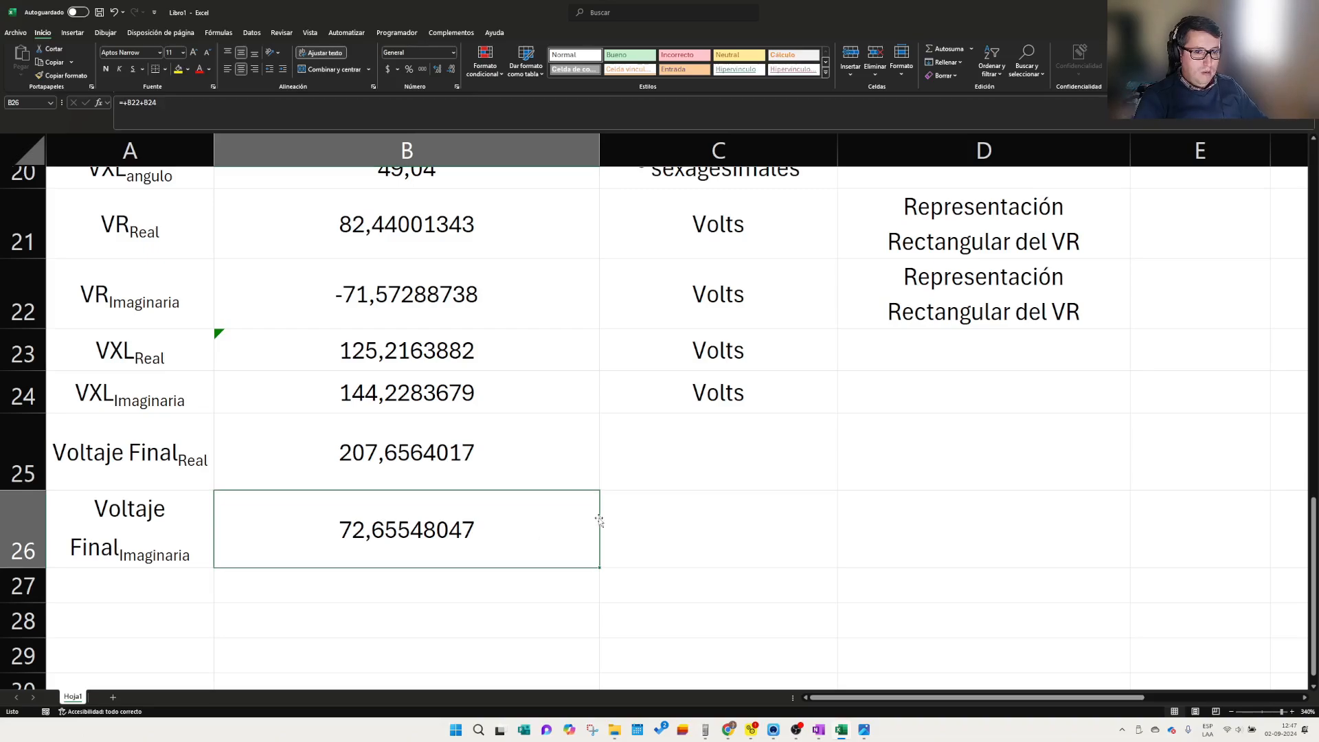
{"action": "scroll", "coordinate": [412, 521], "scroll_direction": "down", "scroll_amount": 2}
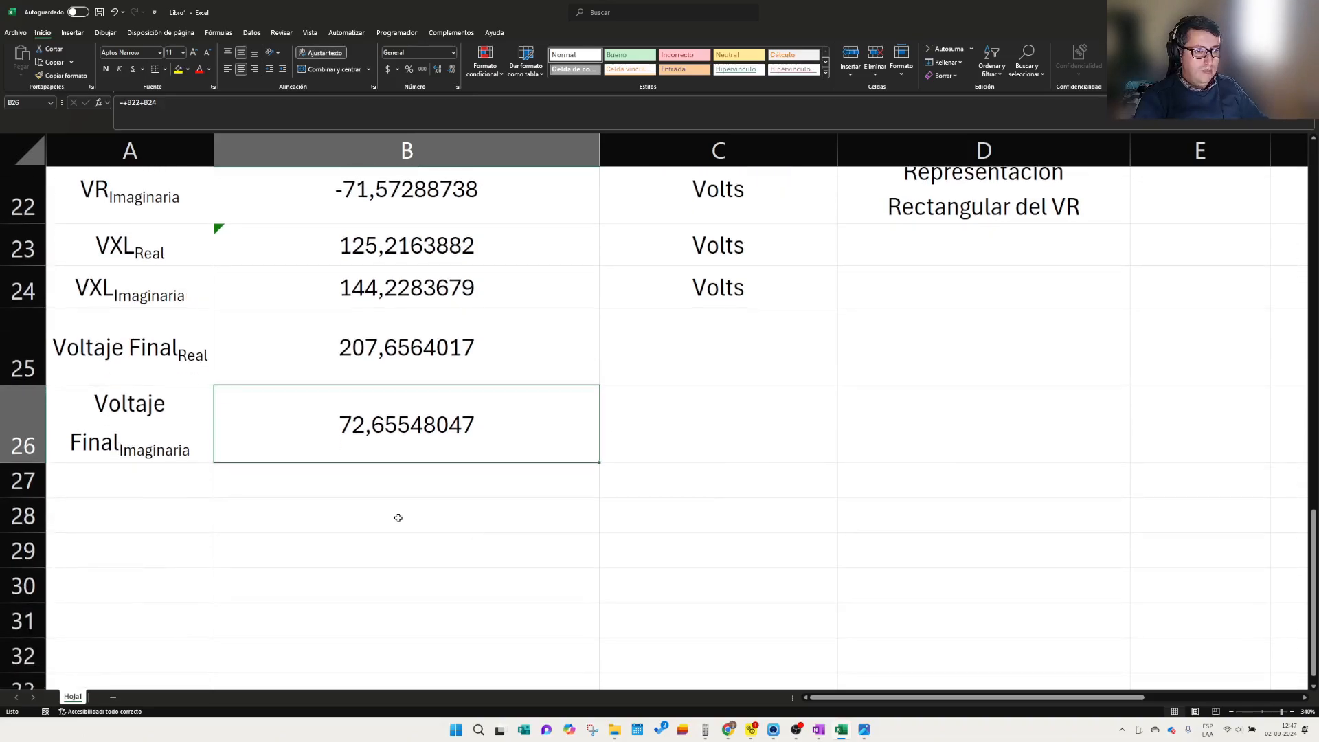
{"action": "scroll", "coordinate": [395, 517], "scroll_direction": "up", "scroll_amount": 2}
{"action": "scroll", "coordinate": [385, 516], "scroll_direction": "down", "scroll_amount": 3}
{"action": "scroll", "coordinate": [371, 518], "scroll_direction": "up", "scroll_amount": 2}
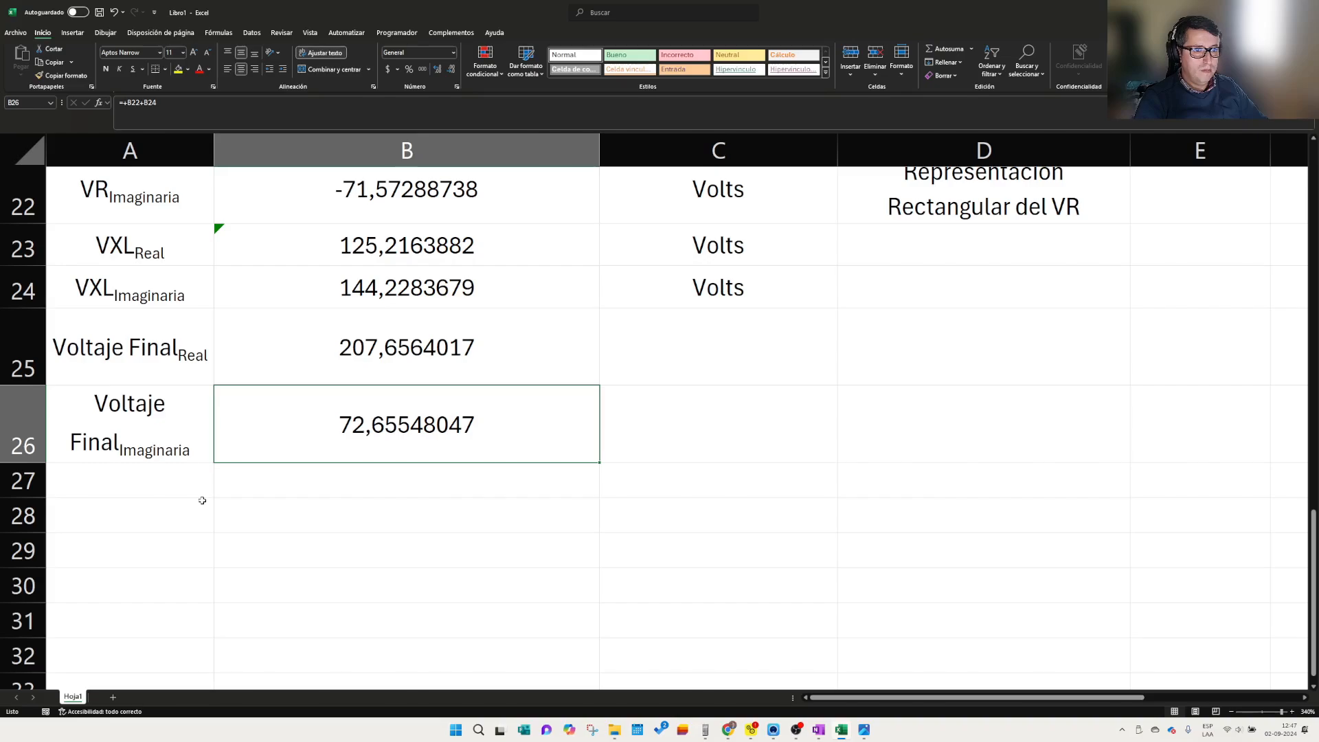
{"action": "scroll", "coordinate": [405, 489], "scroll_direction": "up", "scroll_amount": 3}
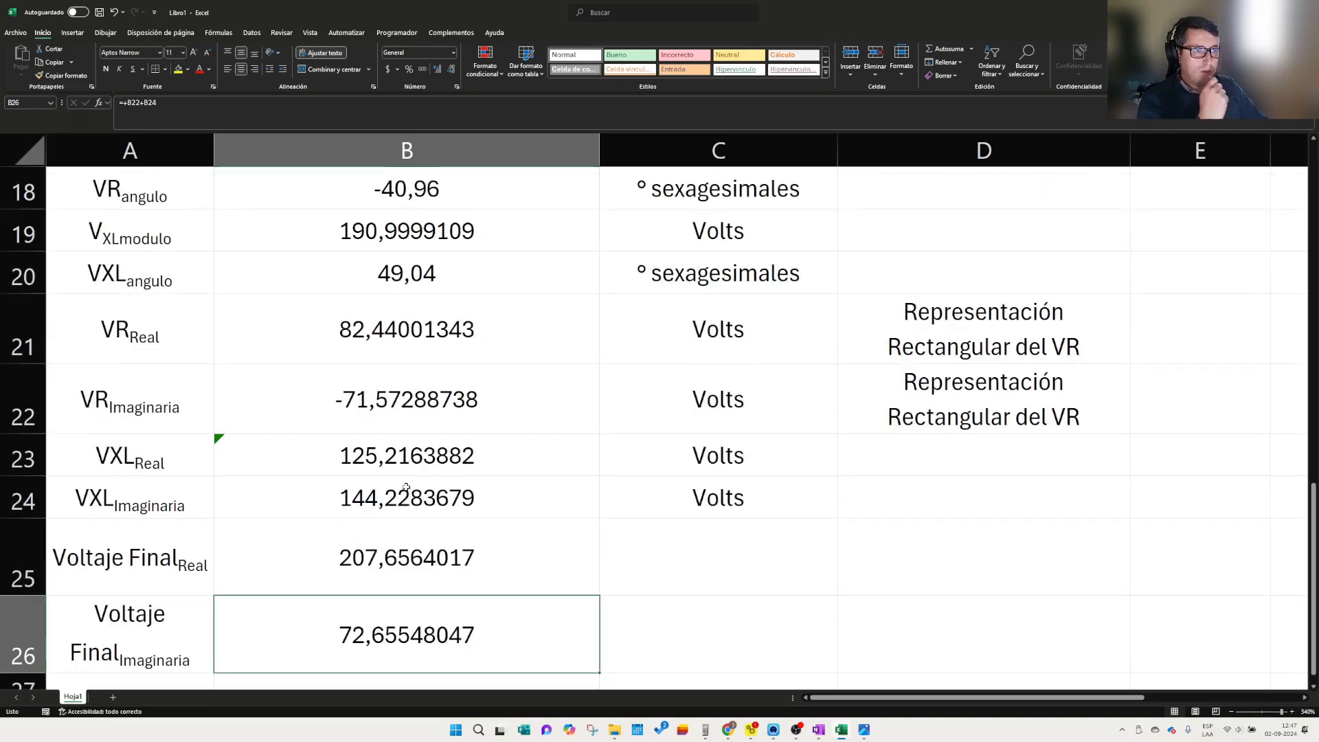
{"action": "scroll", "coordinate": [411, 475], "scroll_direction": "down", "scroll_amount": 3}
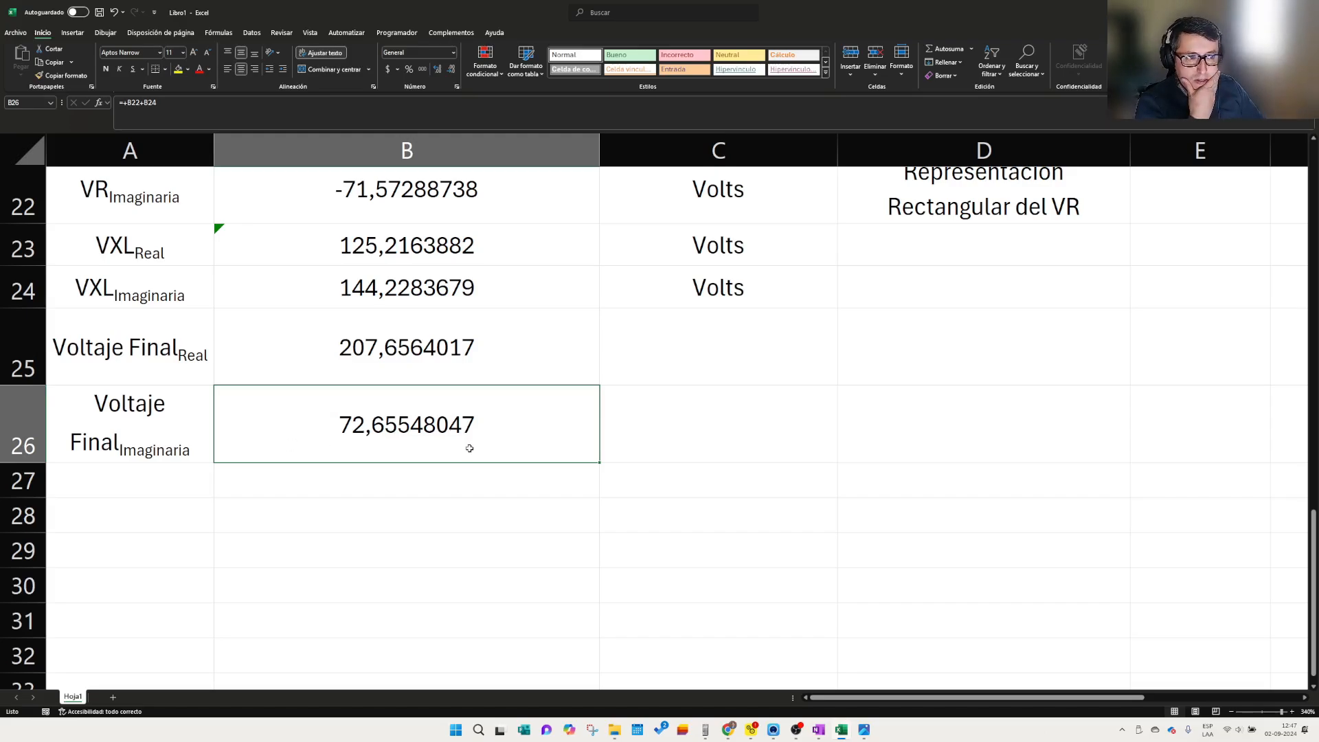
{"action": "scroll", "coordinate": [413, 467], "scroll_direction": "up", "scroll_amount": 3}
{"action": "scroll", "coordinate": [412, 470], "scroll_direction": "down", "scroll_amount": 3}
{"action": "scroll", "coordinate": [412, 470], "scroll_direction": "up", "scroll_amount": 3}
{"action": "scroll", "coordinate": [412, 468], "scroll_direction": "down", "scroll_amount": 3}
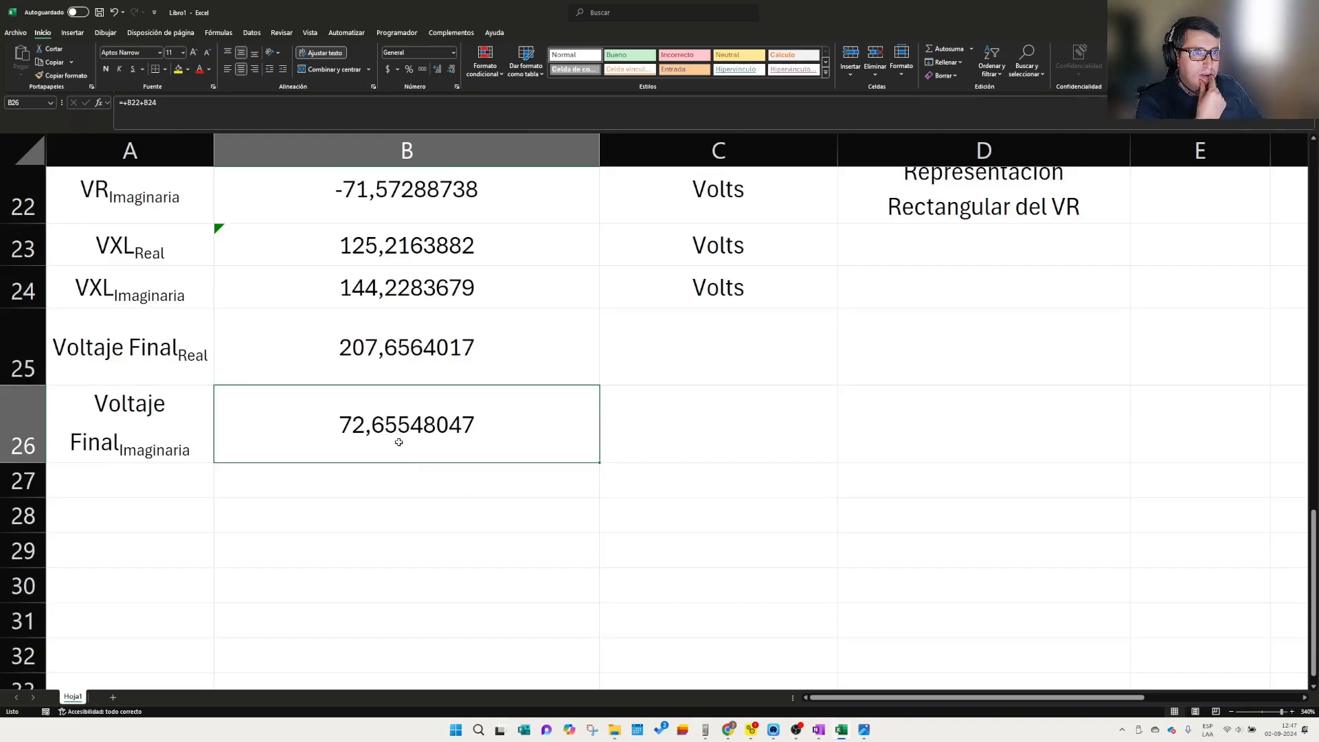
{"action": "scroll", "coordinate": [399, 442], "scroll_direction": "up", "scroll_amount": 3}
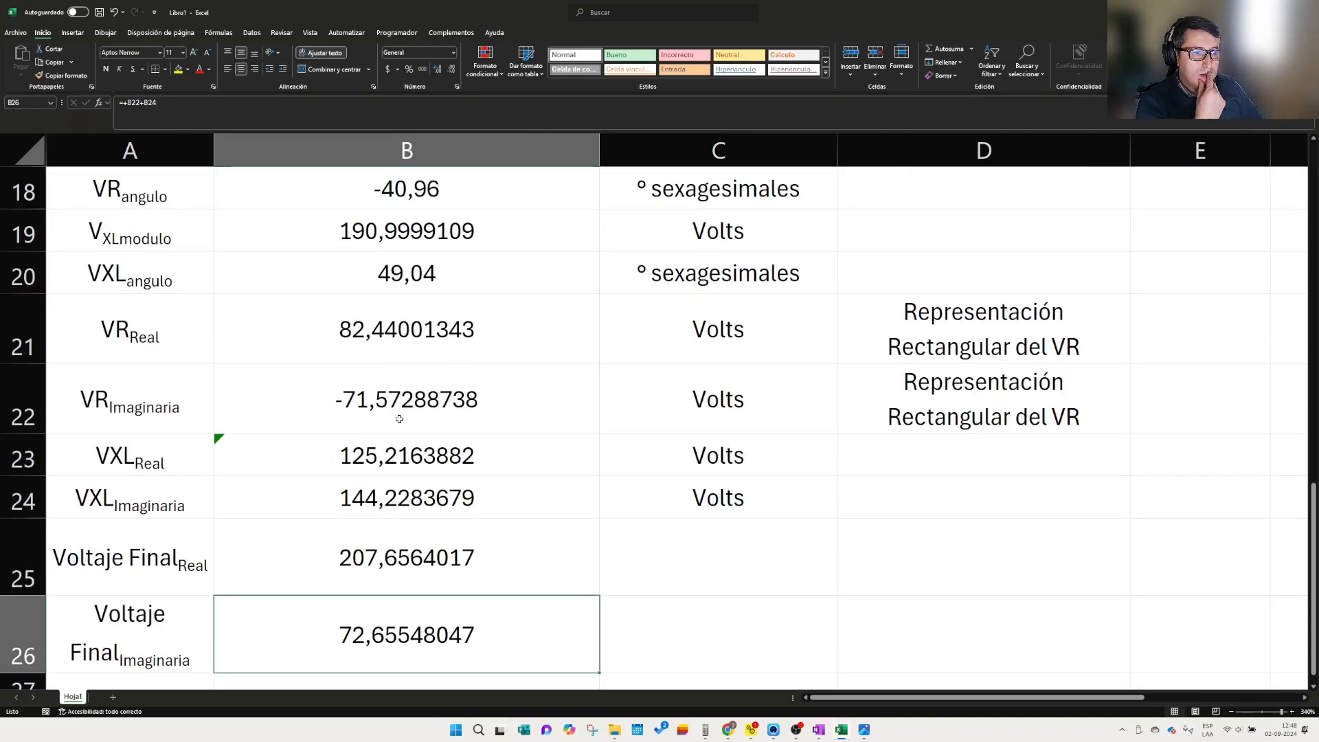
- Try the VR real formula in B21 without the RADIANES conversion, as =+B17*COS(B18), and undo the change
{"action": "left_click", "coordinate": [396, 340]}
{"action": "scroll", "coordinate": [395, 422], "scroll_direction": "up", "scroll_amount": 3}
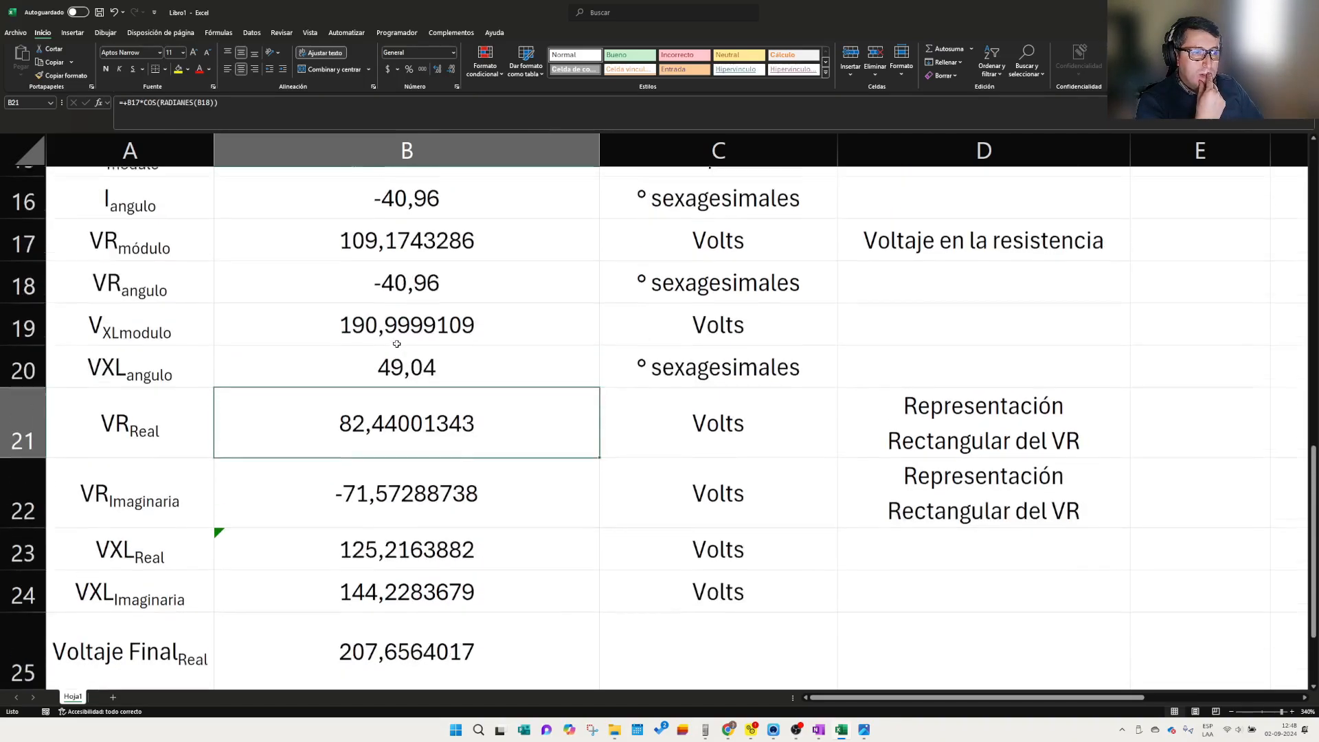
{"action": "double_click", "coordinate": [394, 423]}
{"action": "scroll", "coordinate": [394, 424], "scroll_direction": "up", "scroll_amount": 2}
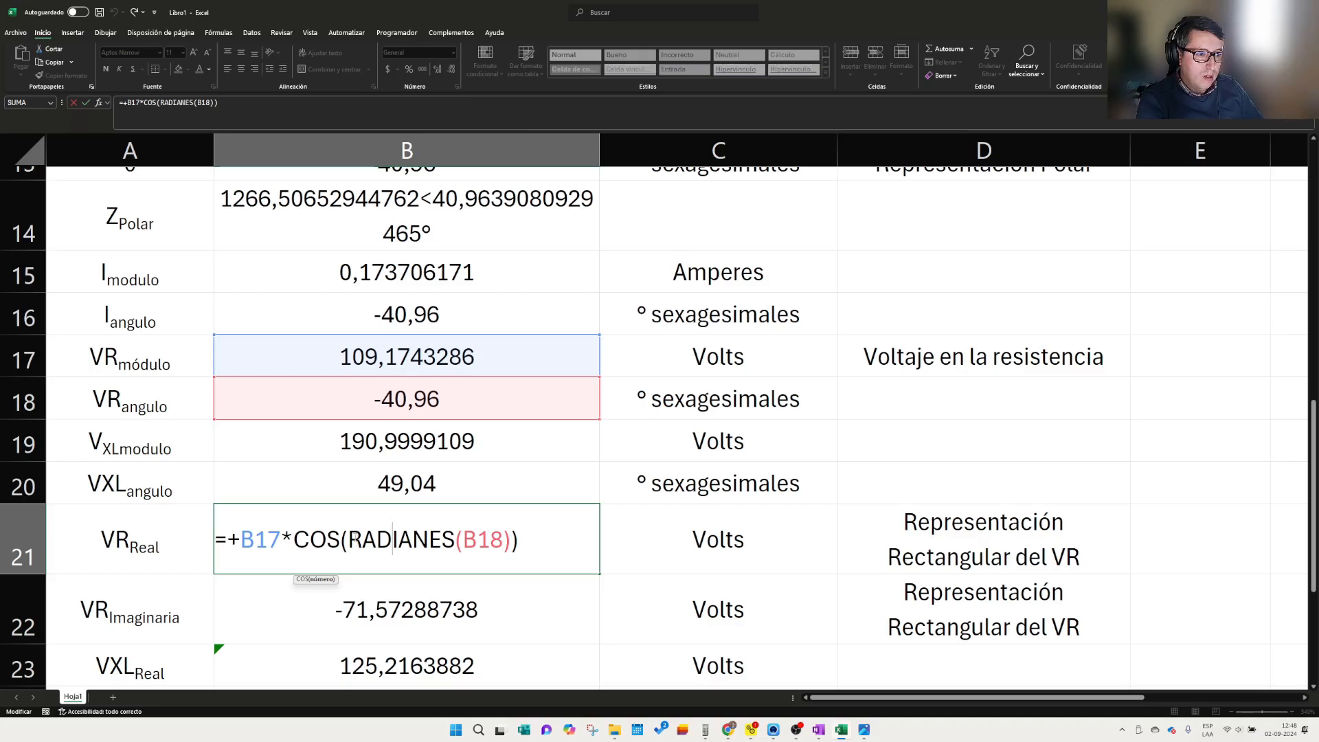
{"action": "left_click_drag", "start_coordinate": [347, 539], "coordinate": [465, 539]}
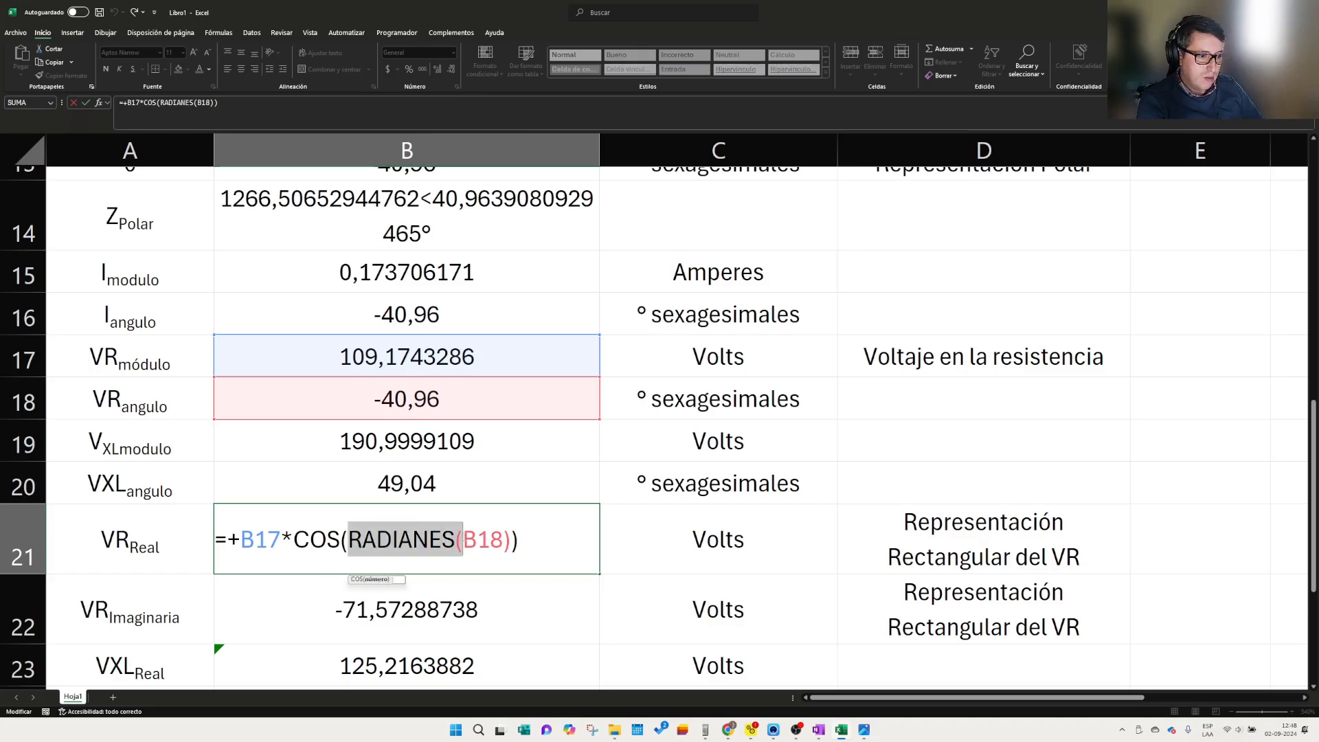
{"action": "key", "text": "BackSpace"}
{"action": "key", "text": "BackSpace"}
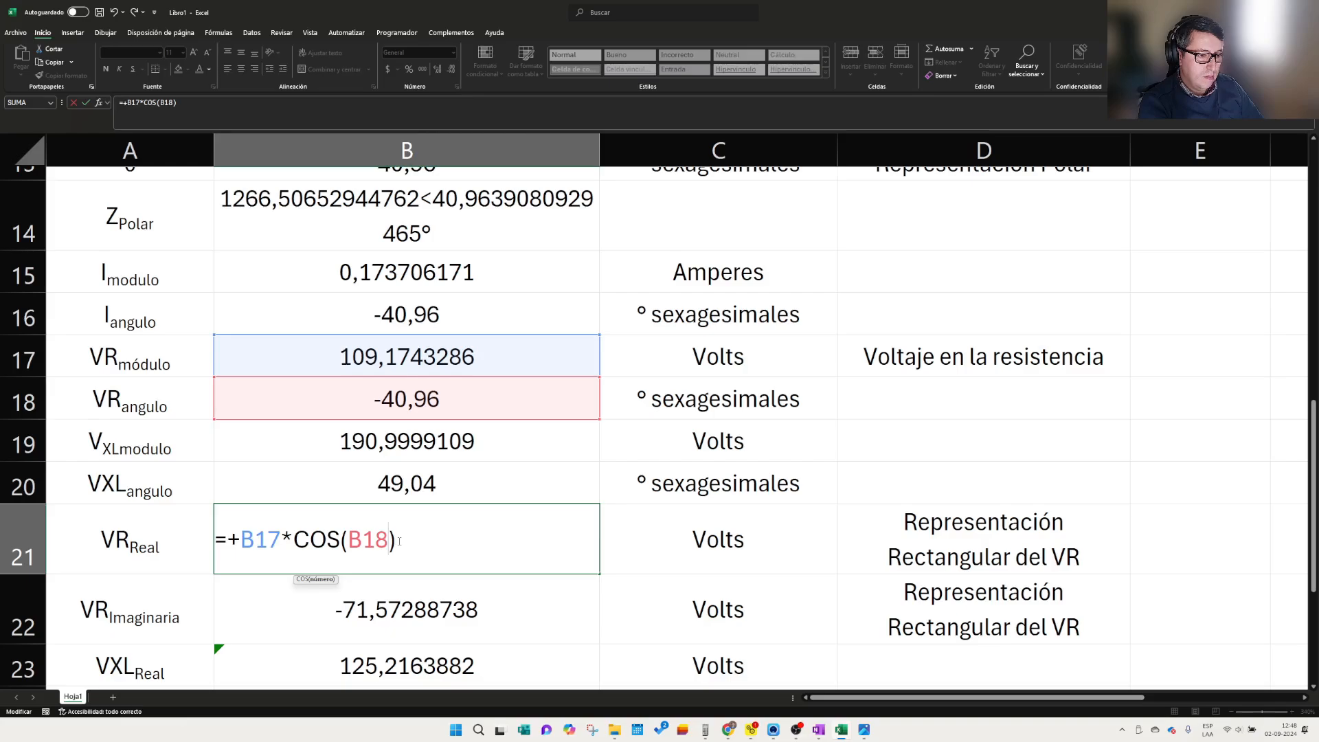
{"action": "key", "text": "Return"}
{"action": "left_click", "coordinate": [404, 548]}
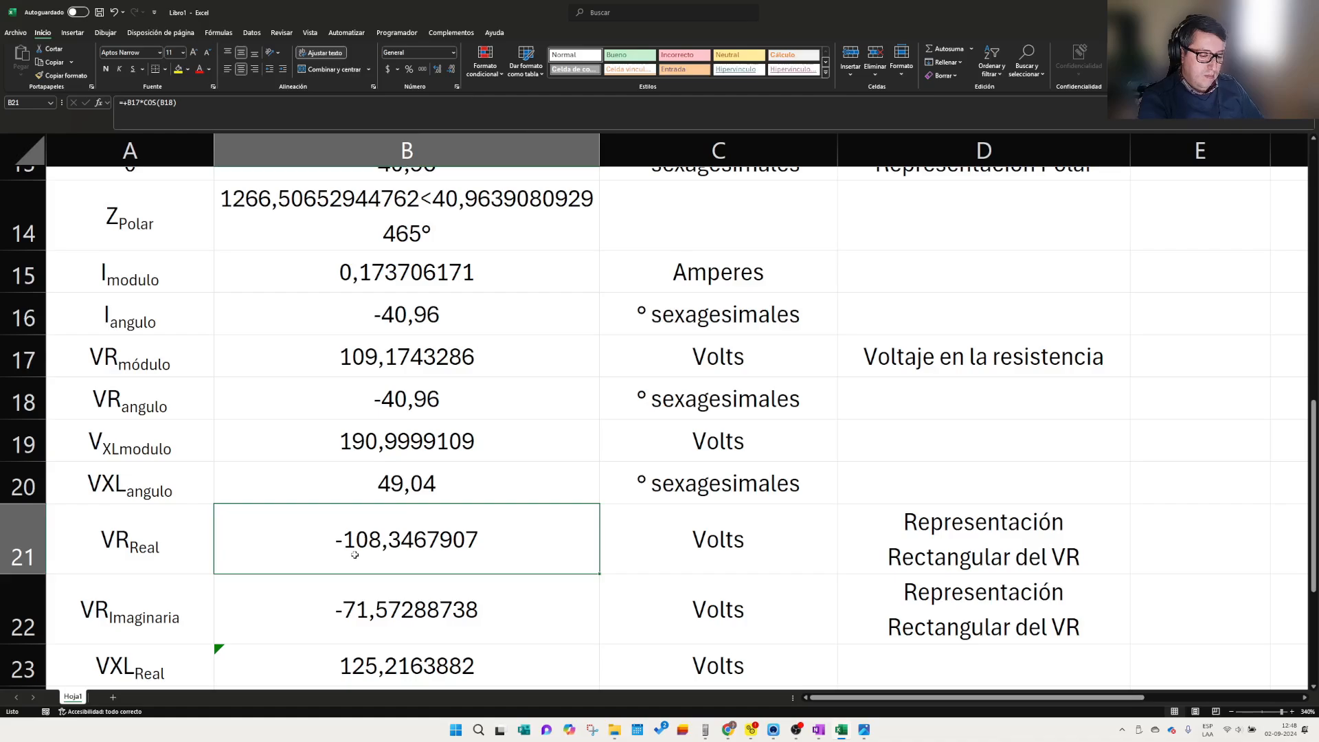
{"action": "key", "text": "ctrl+z"}
- Review the formulas and referenced cells of VR imaginary in B22 and VXL real in B23
{"action": "left_click", "coordinate": [441, 596]}
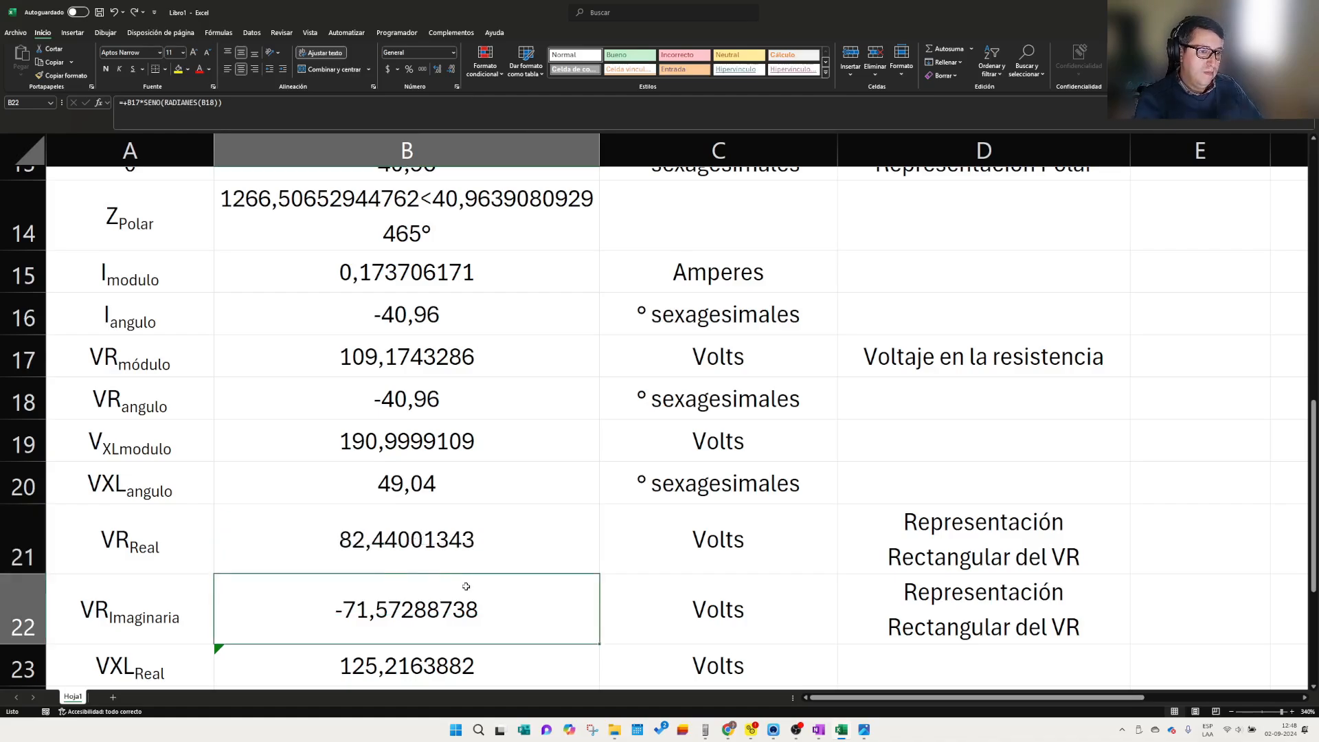
{"action": "scroll", "coordinate": [389, 550], "scroll_direction": "down", "scroll_amount": 1}
{"action": "double_click", "coordinate": [380, 509]}
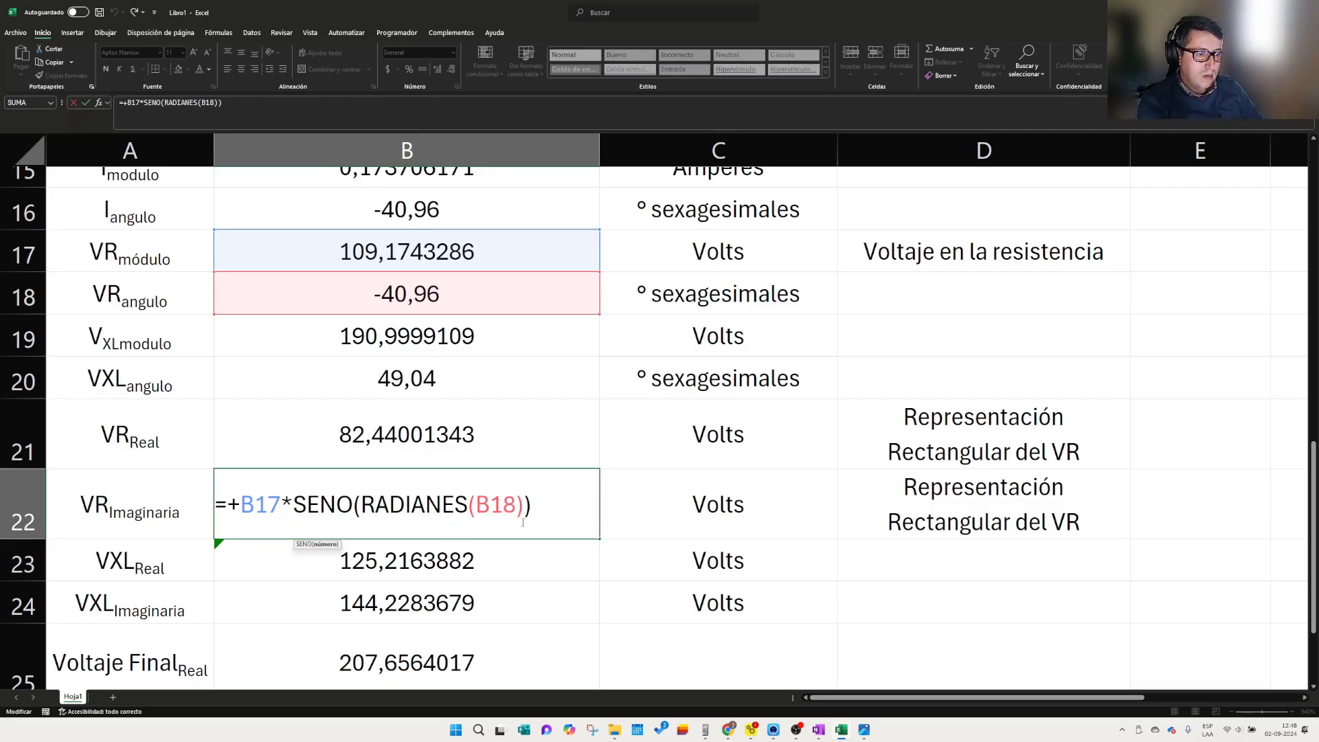
{"action": "key", "text": "ctrl+Return"}
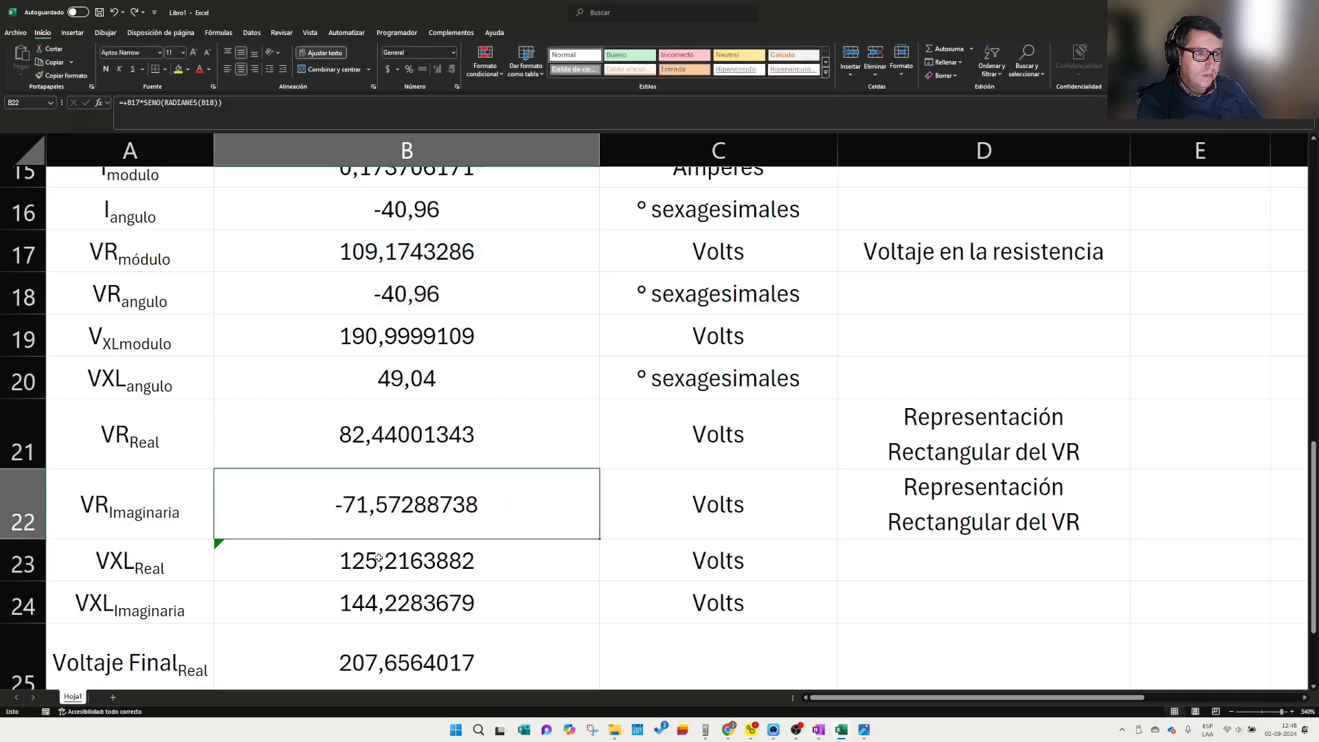
{"action": "scroll", "coordinate": [387, 563], "scroll_direction": "down", "scroll_amount": 1}
{"action": "double_click", "coordinate": [390, 452]}
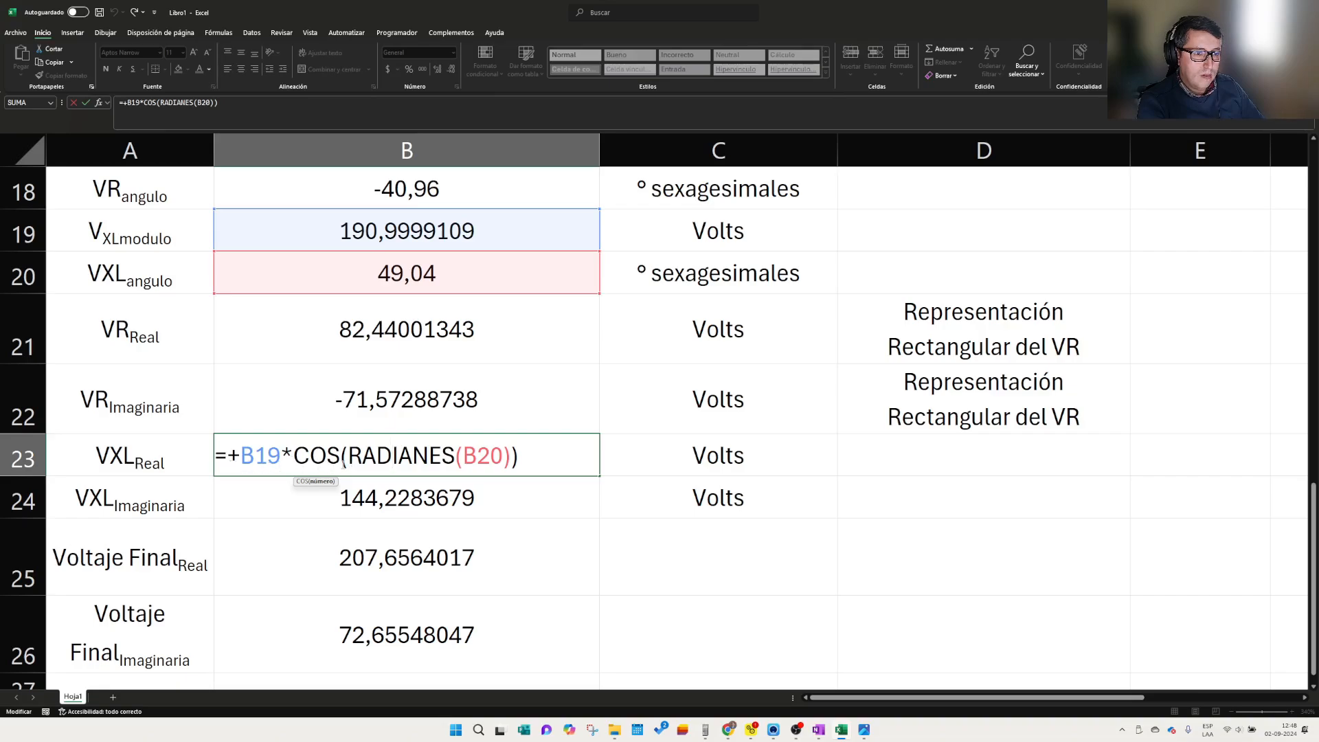
{"action": "scroll", "coordinate": [343, 483], "scroll_direction": "up", "scroll_amount": 1}
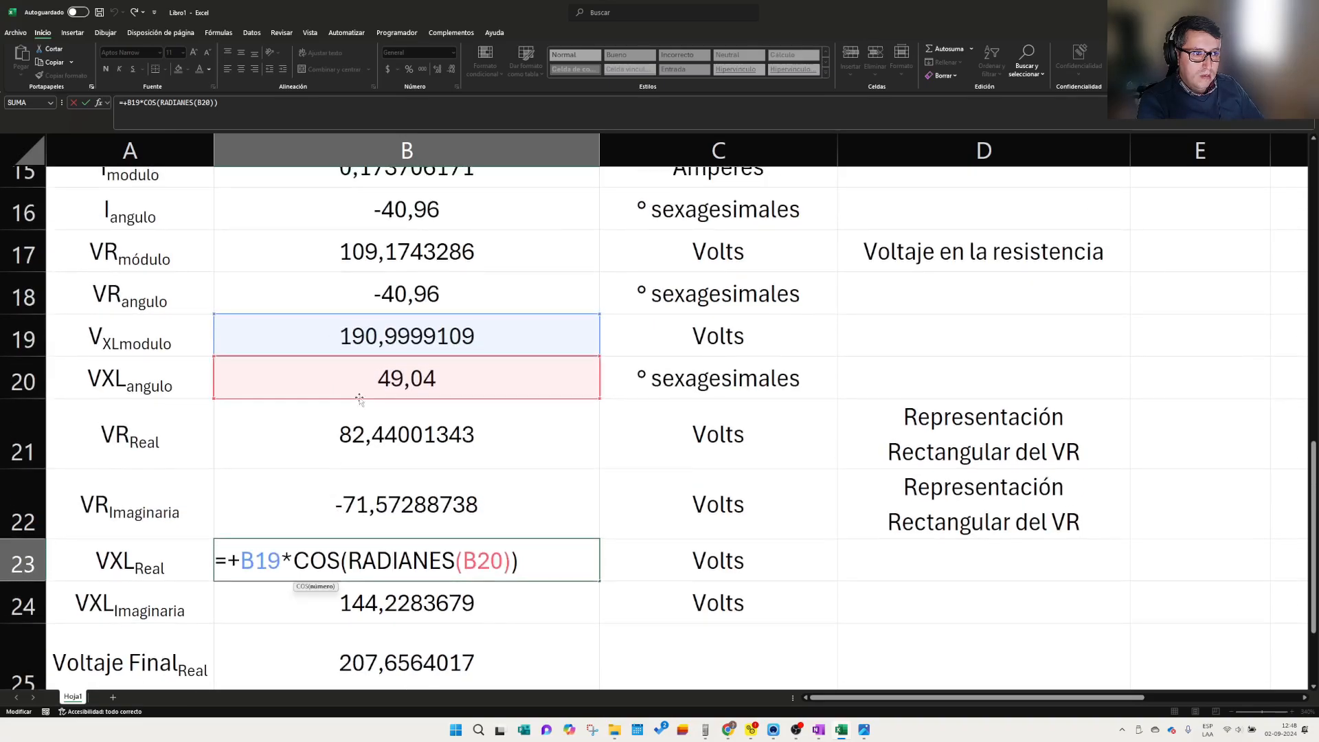
{"action": "key", "text": "ctrl+Return"}
{"action": "scroll", "coordinate": [387, 376], "scroll_direction": "up", "scroll_amount": 1}
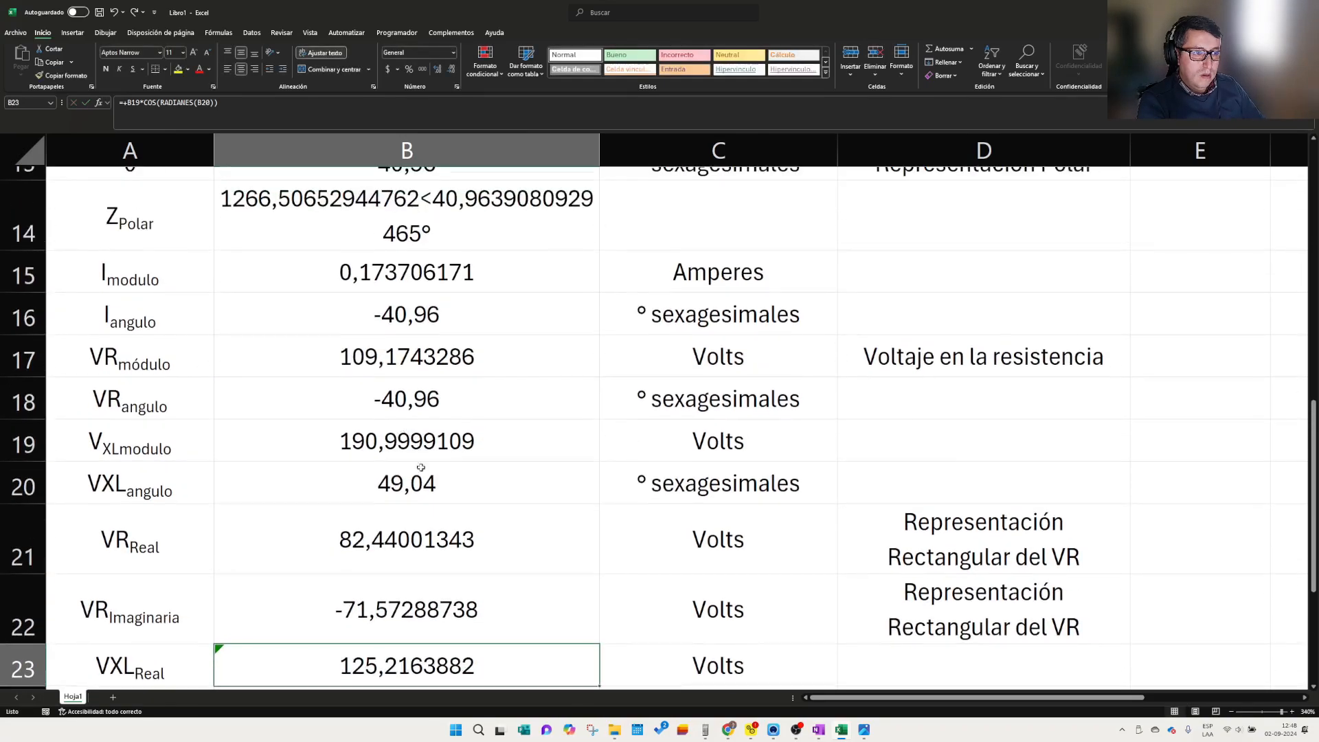
- Examine the inductor voltage angle formula in B20 and trace its references to B9 and B16
{"action": "left_click", "coordinate": [392, 488]}
{"action": "type", "text": "=+B9+B16"}
{"action": "scroll", "coordinate": [392, 492], "scroll_direction": "up", "scroll_amount": 1}
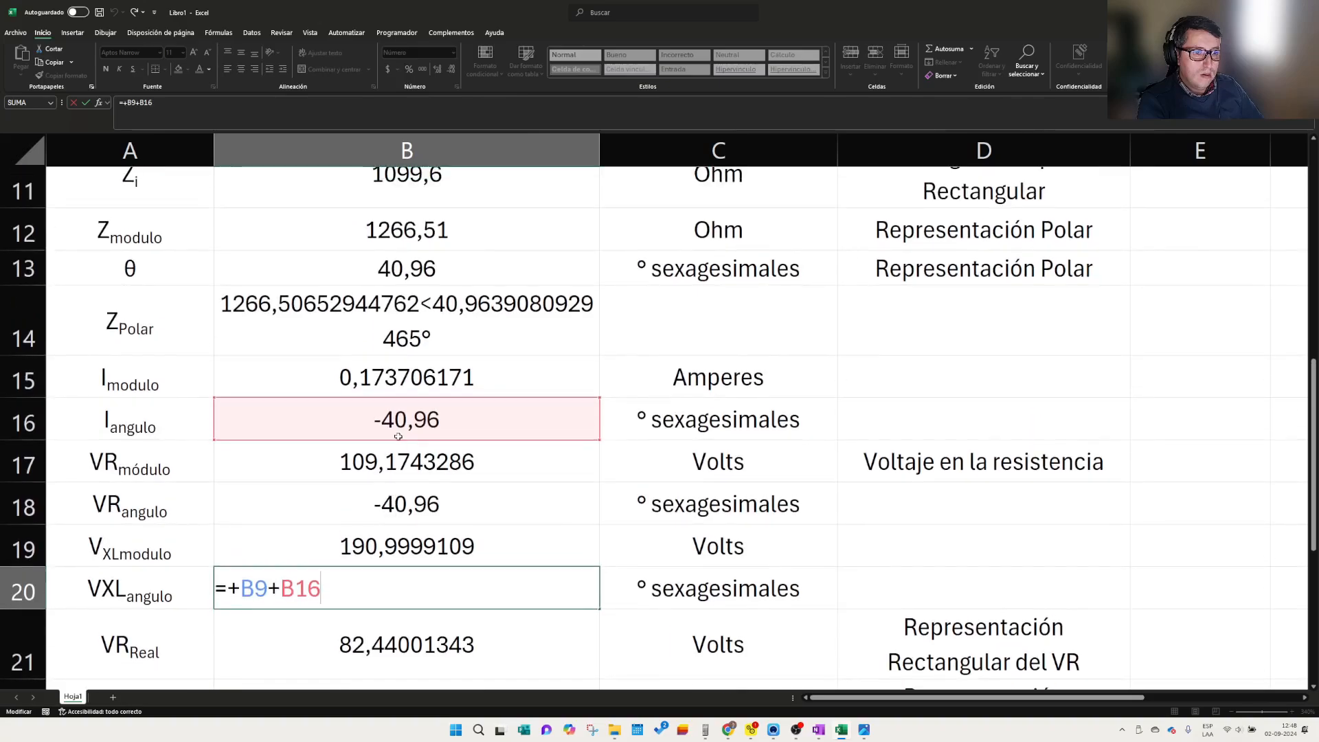
{"action": "scroll", "coordinate": [396, 447], "scroll_direction": "up", "scroll_amount": 2}
{"action": "scroll", "coordinate": [395, 468], "scroll_direction": "up", "scroll_amount": 1}
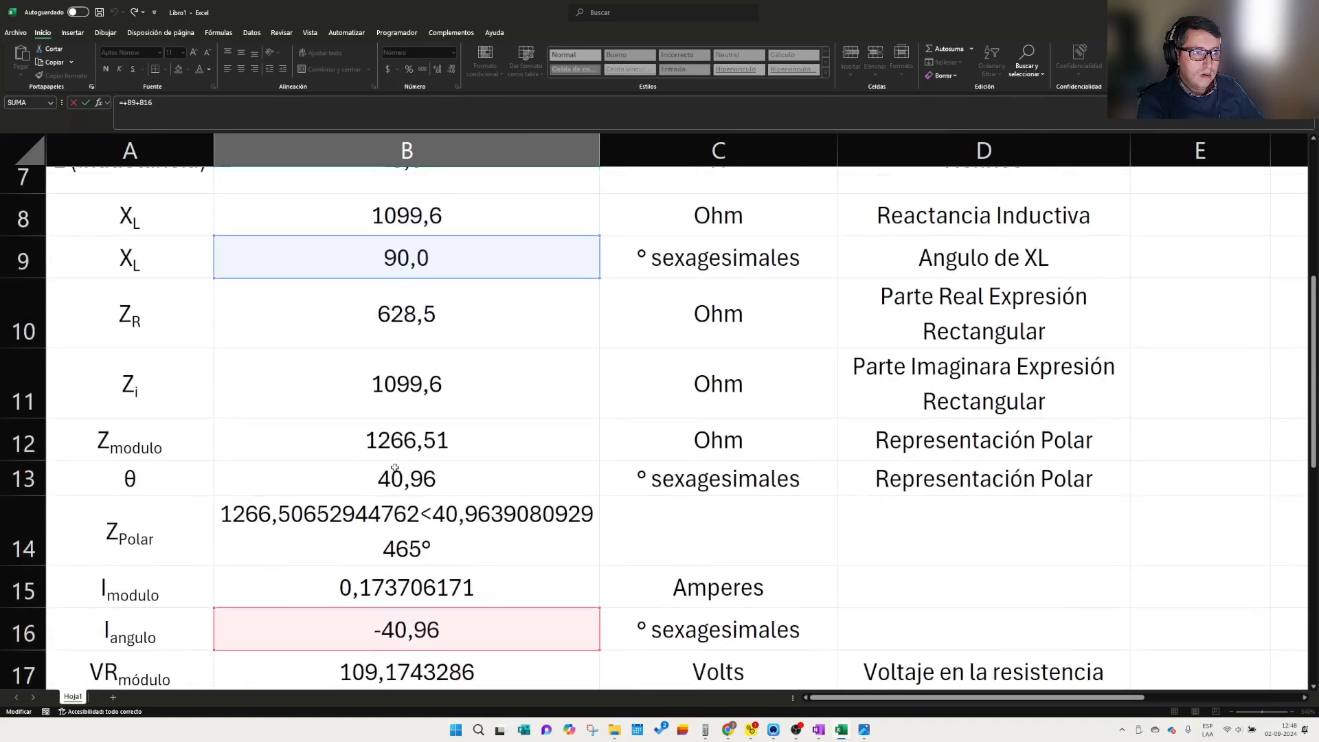
{"action": "scroll", "coordinate": [395, 468], "scroll_direction": "down", "scroll_amount": 3}
{"action": "scroll", "coordinate": [395, 468], "scroll_direction": "up", "scroll_amount": 6}
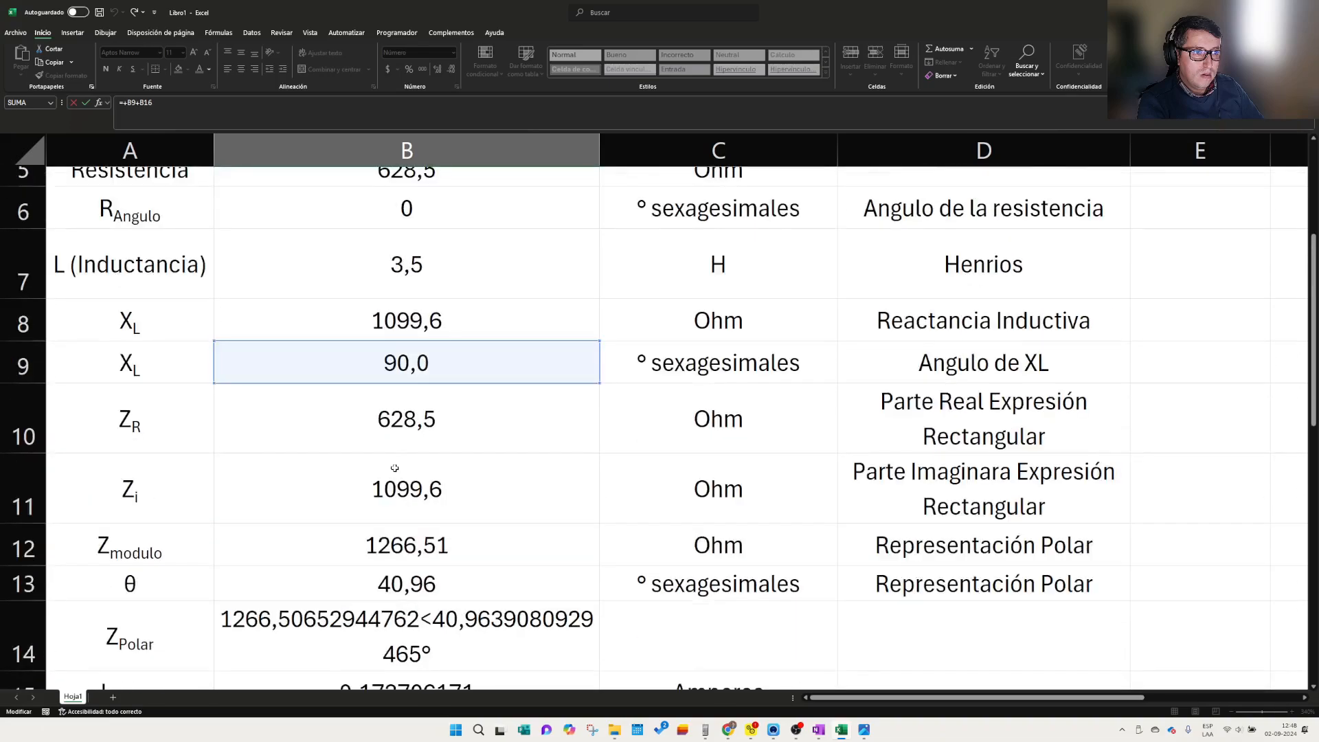
{"action": "scroll", "coordinate": [395, 468], "scroll_direction": "down", "scroll_amount": 2}
{"action": "scroll", "coordinate": [395, 468], "scroll_direction": "down", "scroll_amount": 1}
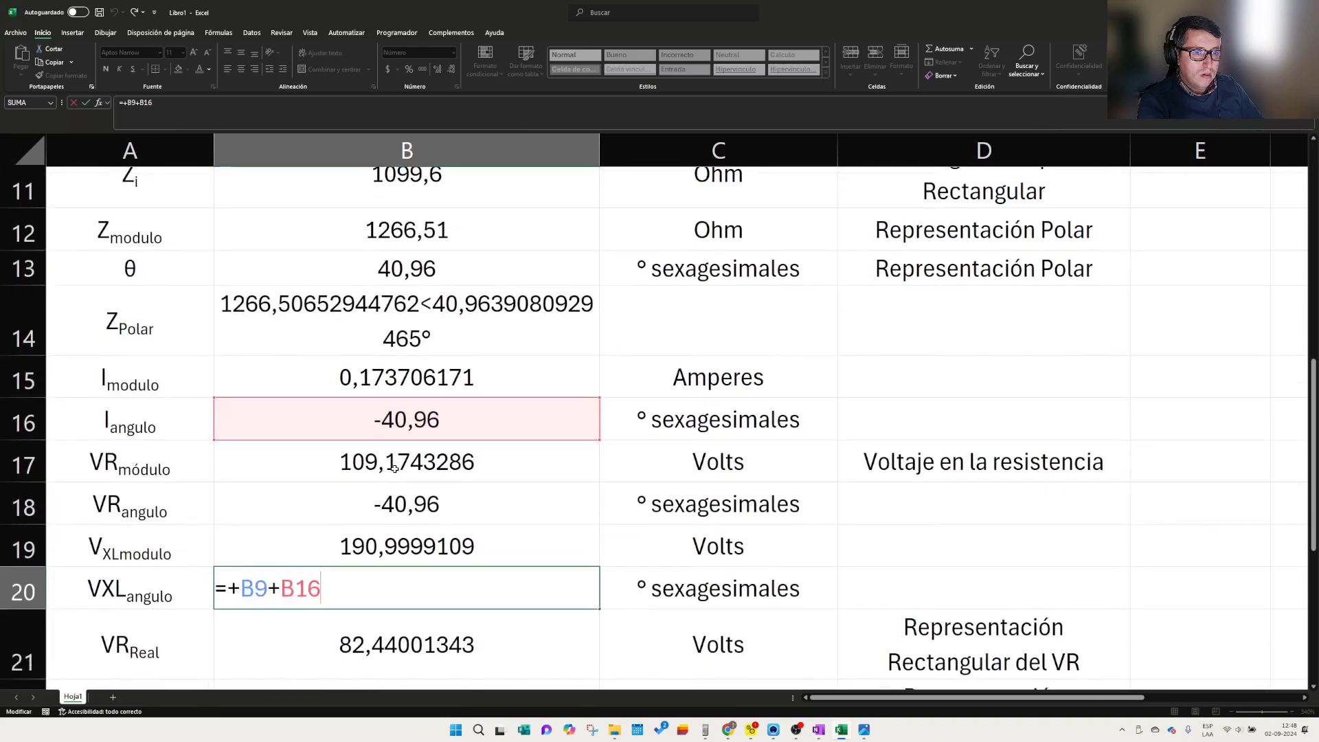
{"action": "key", "text": "Return"}
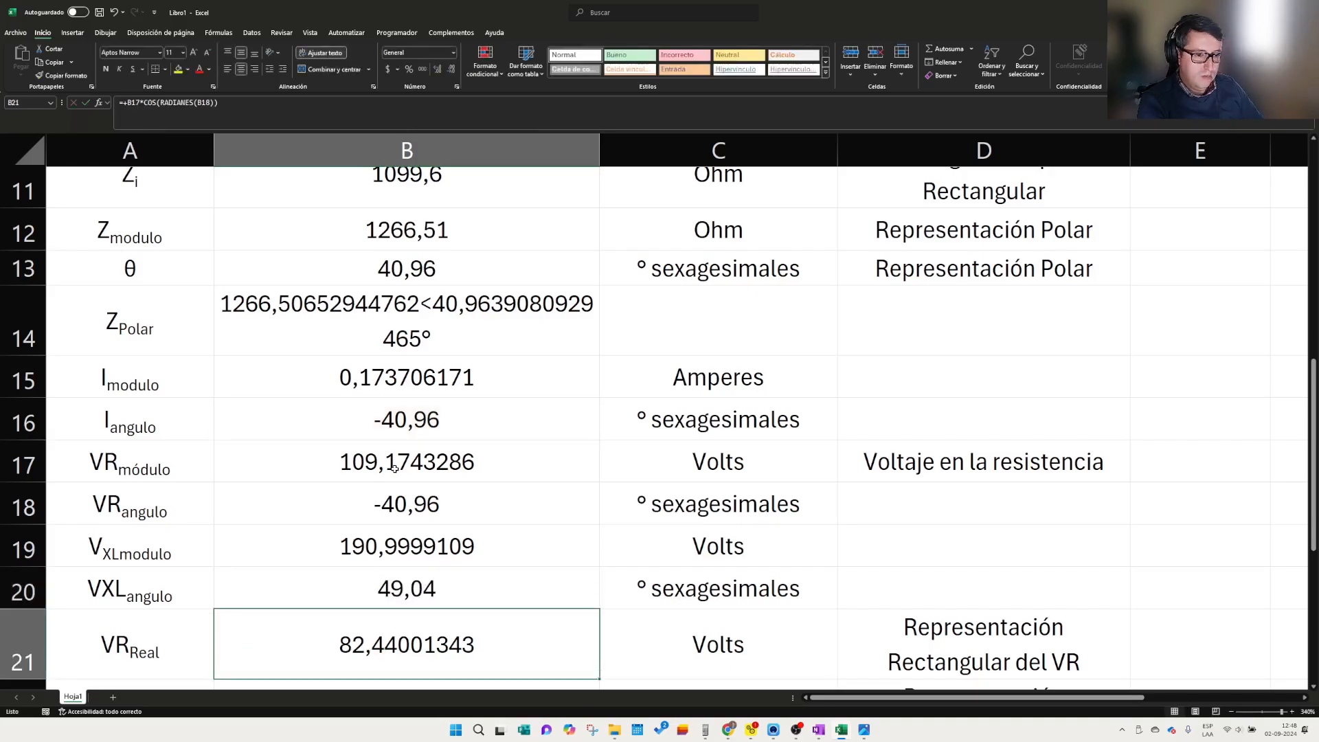
- Examine the VR imaginary formula in B22 and trace its references to the resistor voltage modulus and angle in B17 and B18
{"action": "scroll", "coordinate": [399, 454], "scroll_direction": "down", "scroll_amount": 2}
{"action": "scroll", "coordinate": [380, 434], "scroll_direction": "down", "scroll_amount": 1}
{"action": "left_click", "coordinate": [380, 402]}
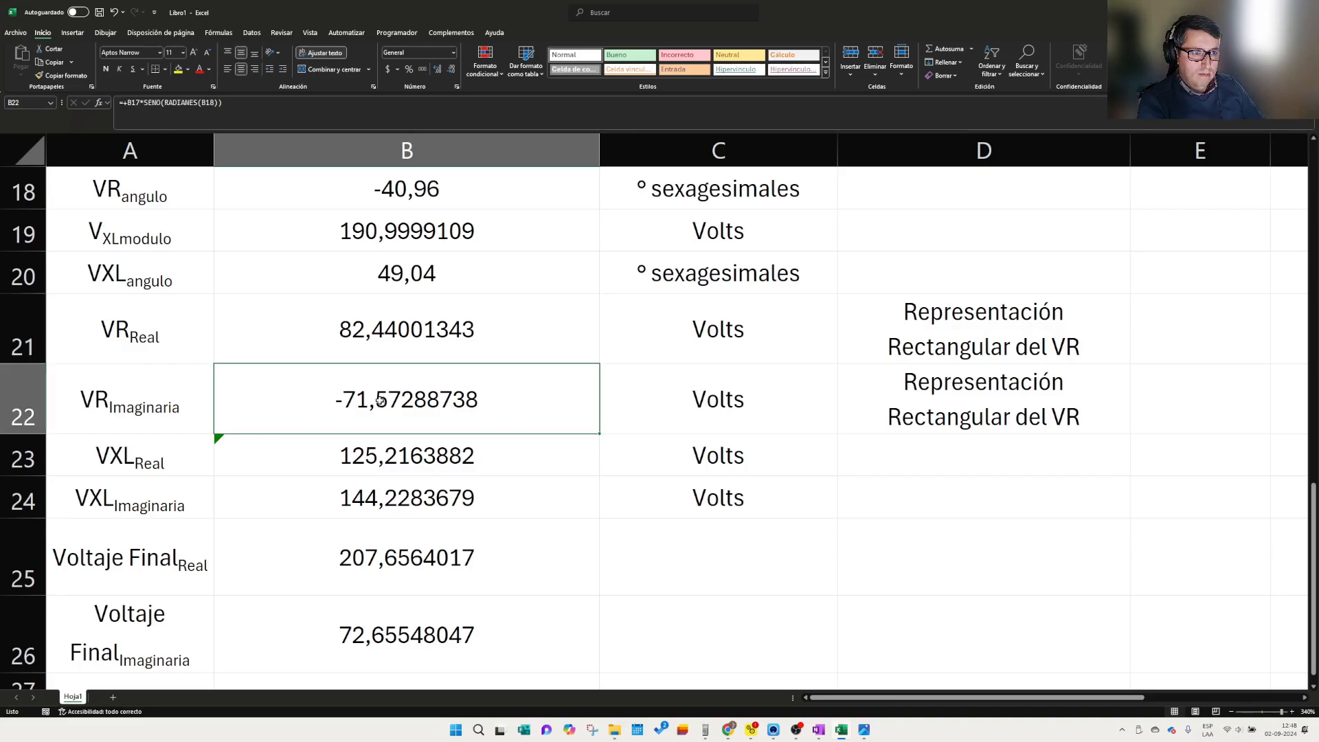
{"action": "double_click", "coordinate": [384, 400]}
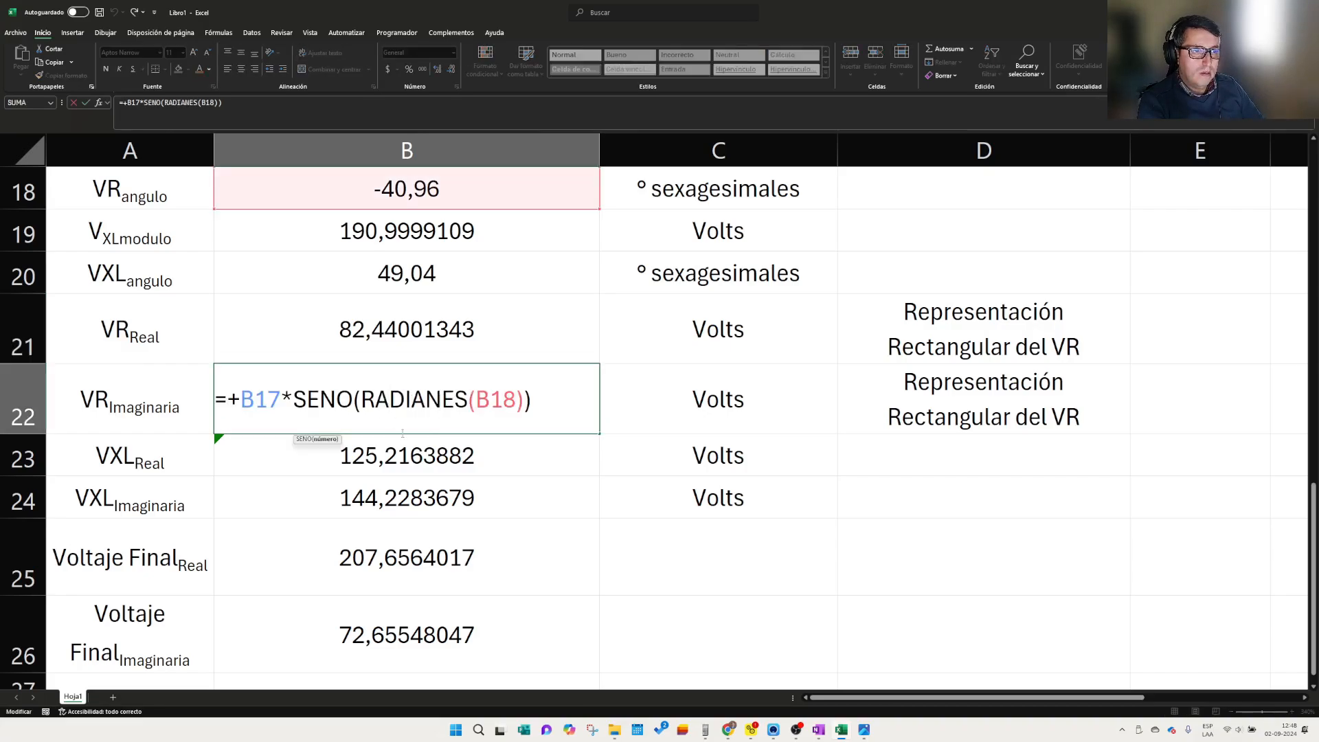
{"action": "scroll", "coordinate": [385, 400], "scroll_direction": "up", "scroll_amount": 1}
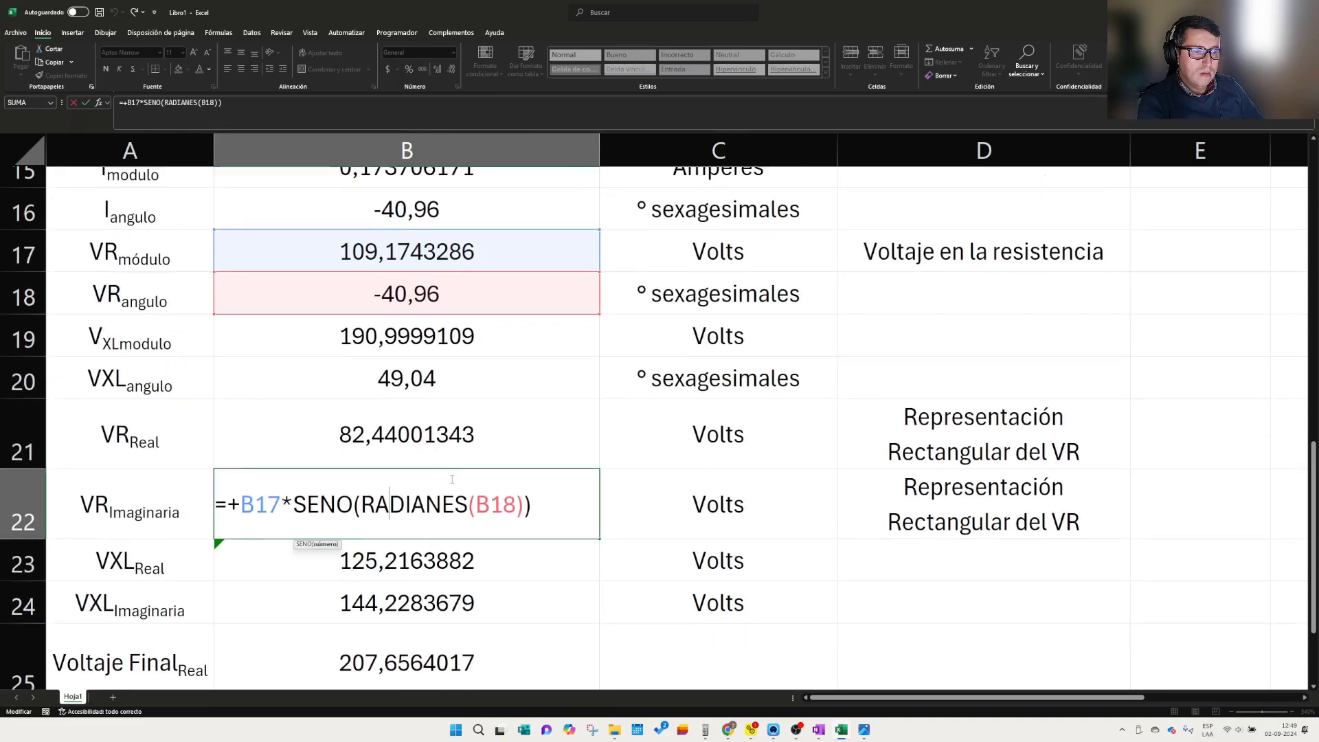
{"action": "scroll", "coordinate": [313, 405], "scroll_direction": "down", "scroll_amount": 1}
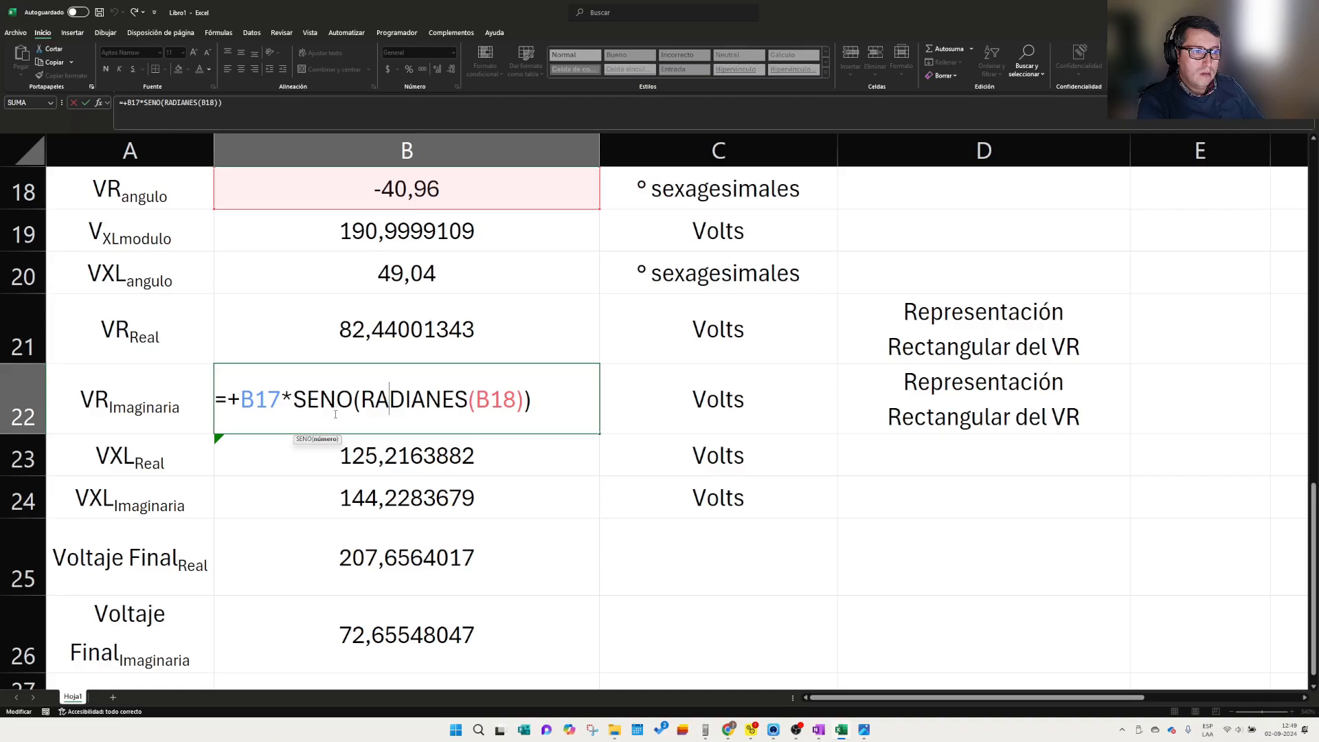
{"action": "key", "text": "ctrl+Return"}
{"action": "scroll", "coordinate": [371, 385], "scroll_direction": "down", "scroll_amount": 1}
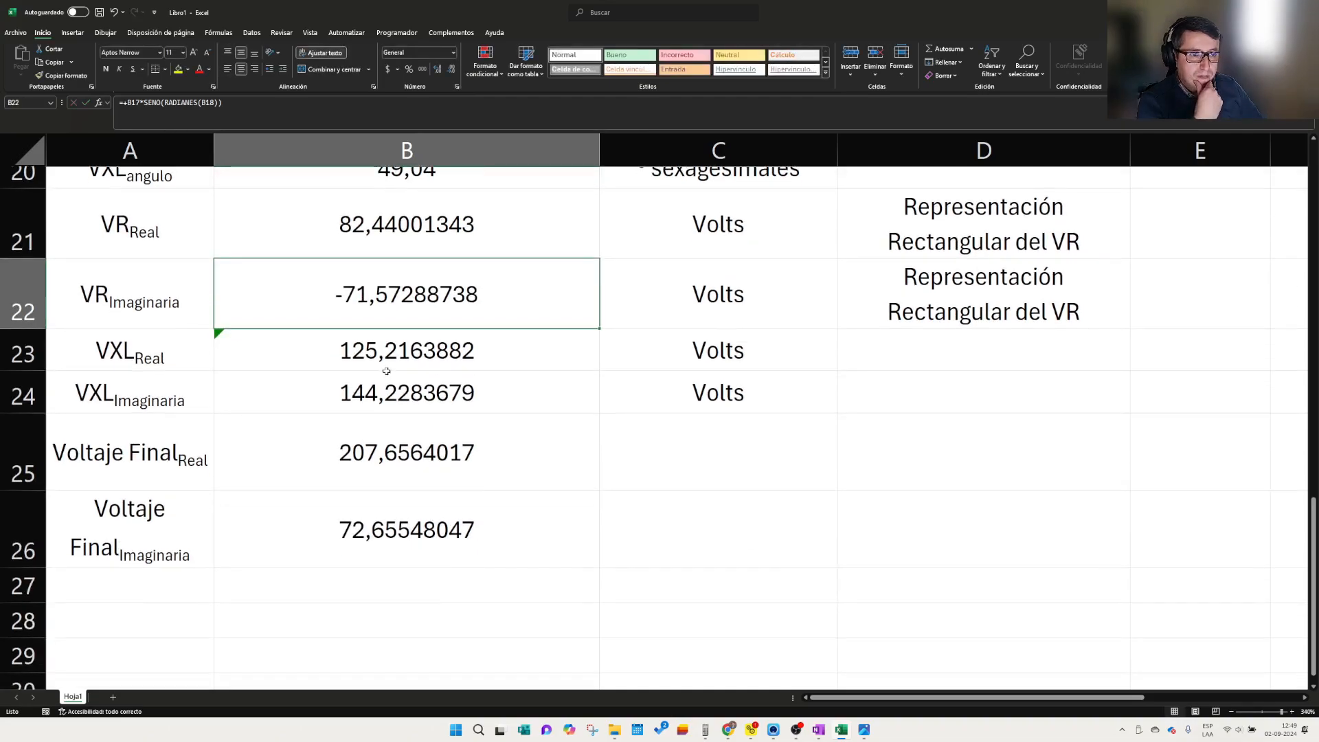
{"action": "left_click", "coordinate": [387, 368]}
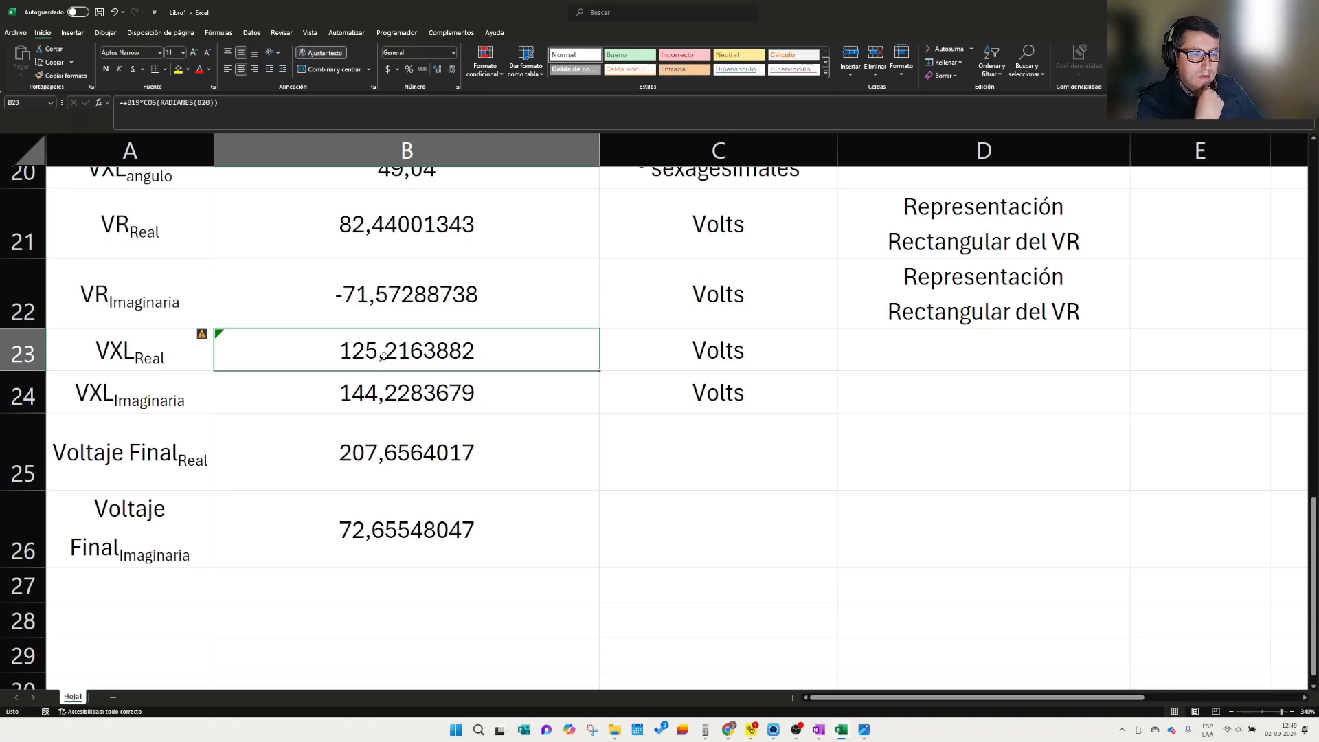
{"action": "double_click", "coordinate": [375, 295]}
{"action": "scroll", "coordinate": [375, 385], "scroll_direction": "up", "scroll_amount": 2}
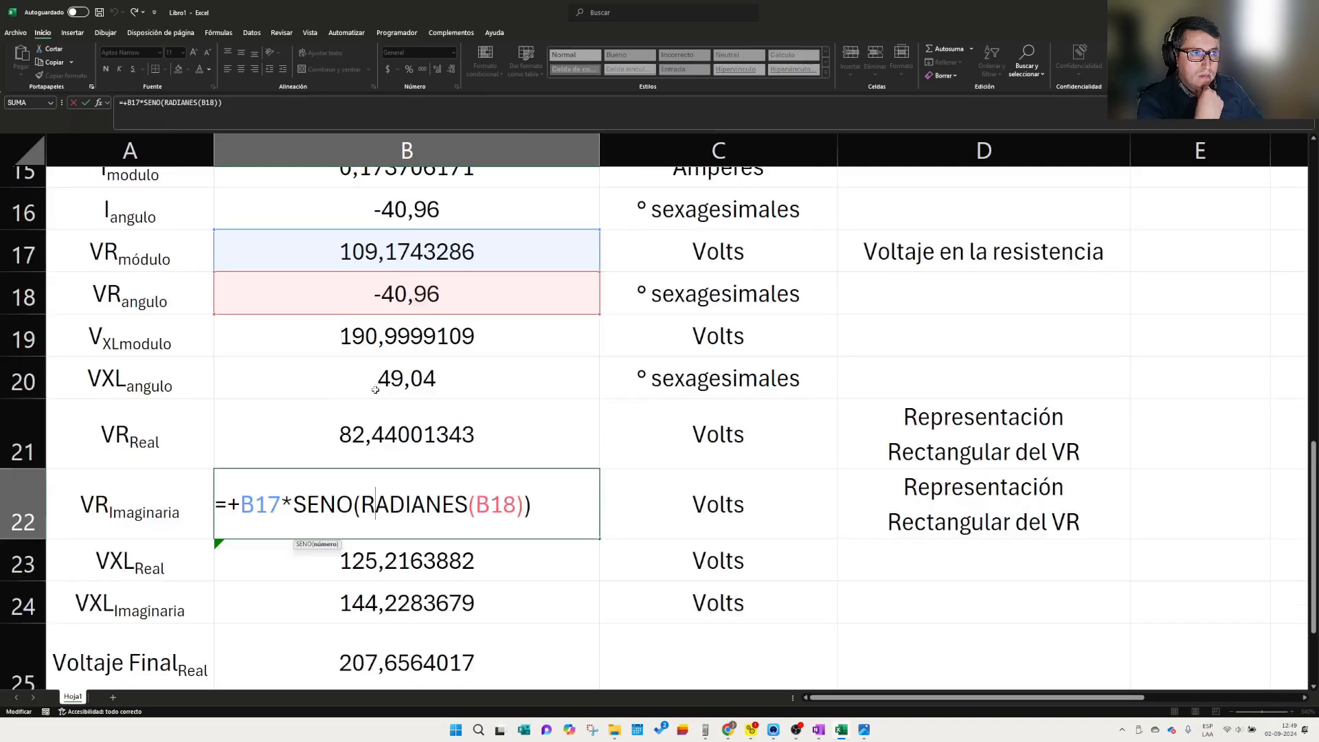
{"action": "scroll", "coordinate": [375, 389], "scroll_direction": "down", "scroll_amount": 1}
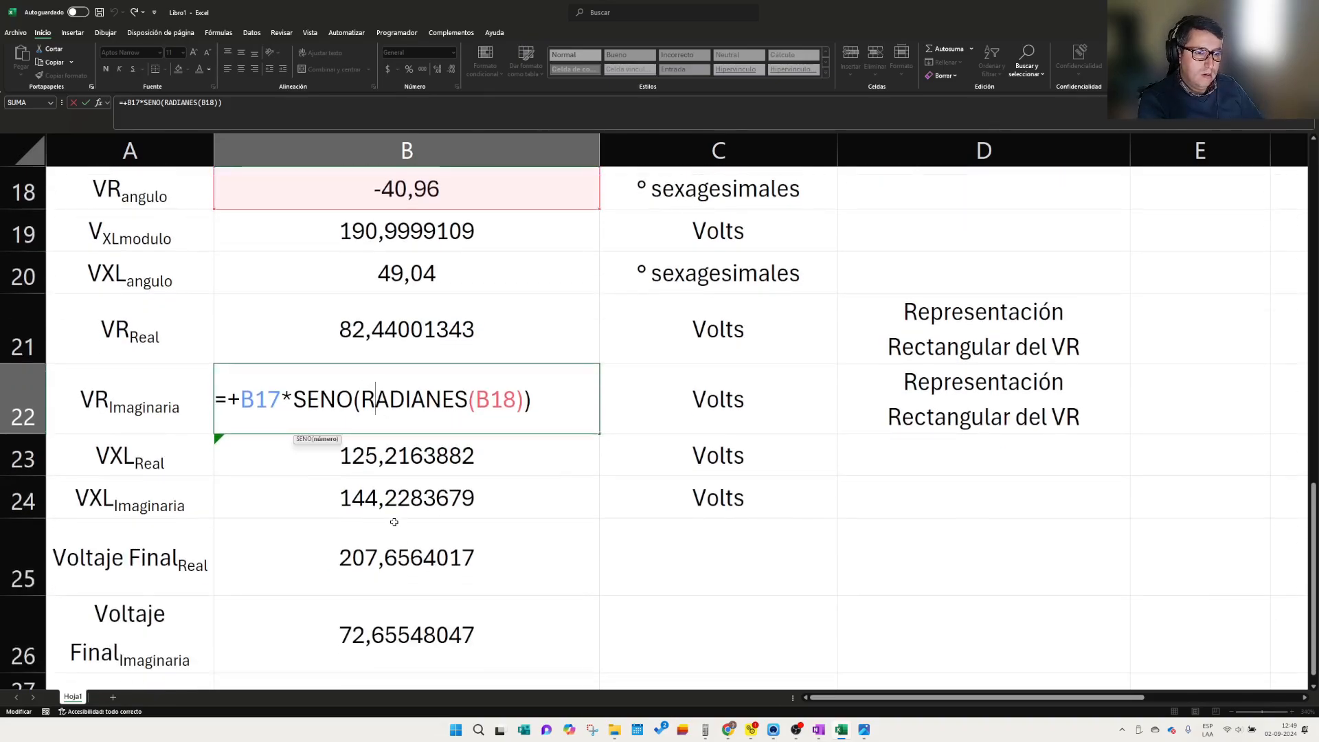
- Compare the VXL imaginary formula in B24 with the VXL real formula in B23 and check their referenced cells
{"action": "left_click", "coordinate": [395, 496]}
{"action": "double_click", "coordinate": [397, 486]}
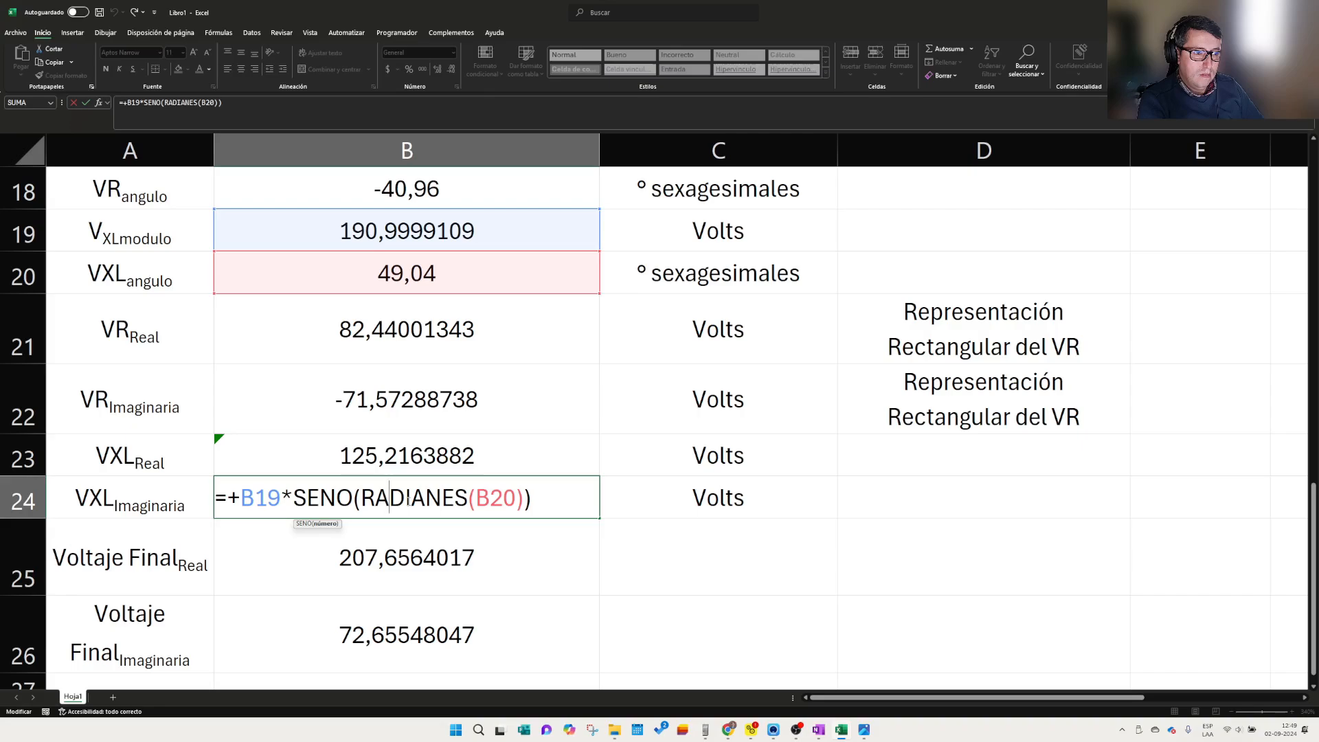
{"action": "key", "text": "Return"}
{"action": "double_click", "coordinate": [412, 456]}
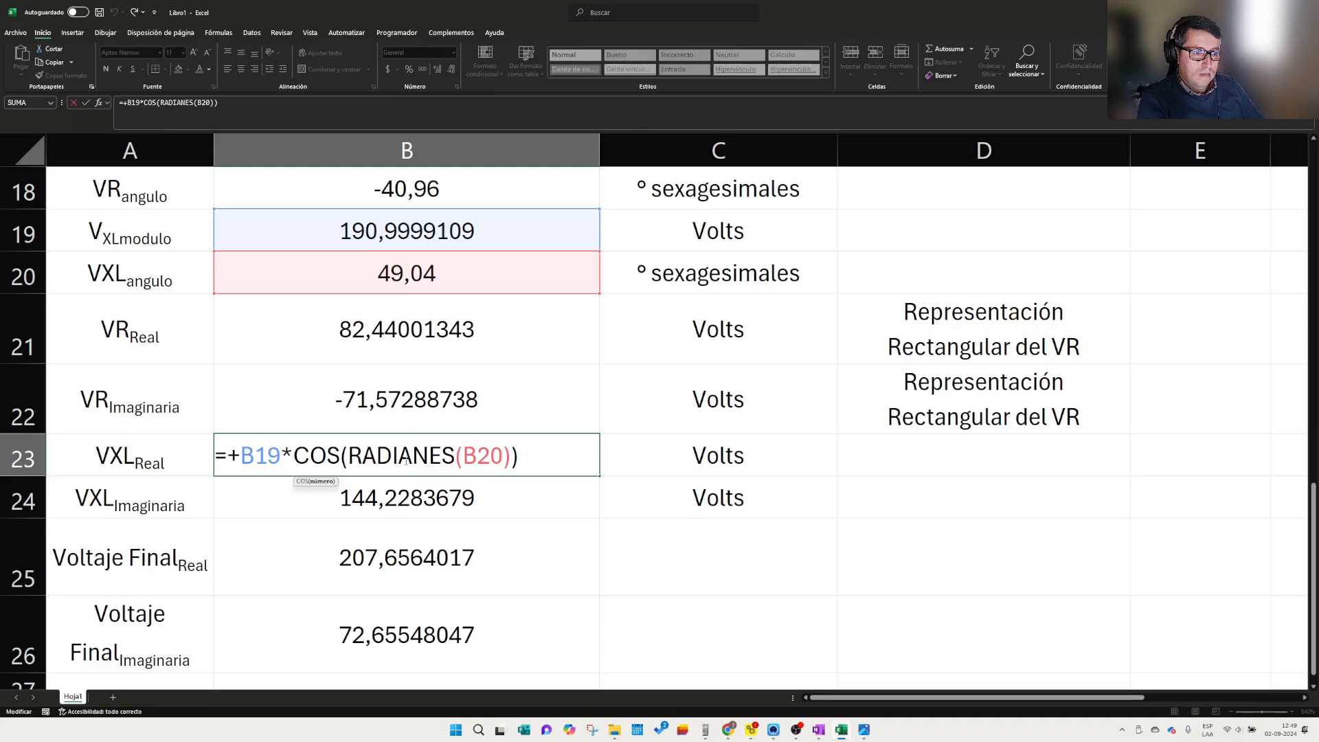
{"action": "key", "text": "Escape"}
{"action": "double_click", "coordinate": [407, 496]}
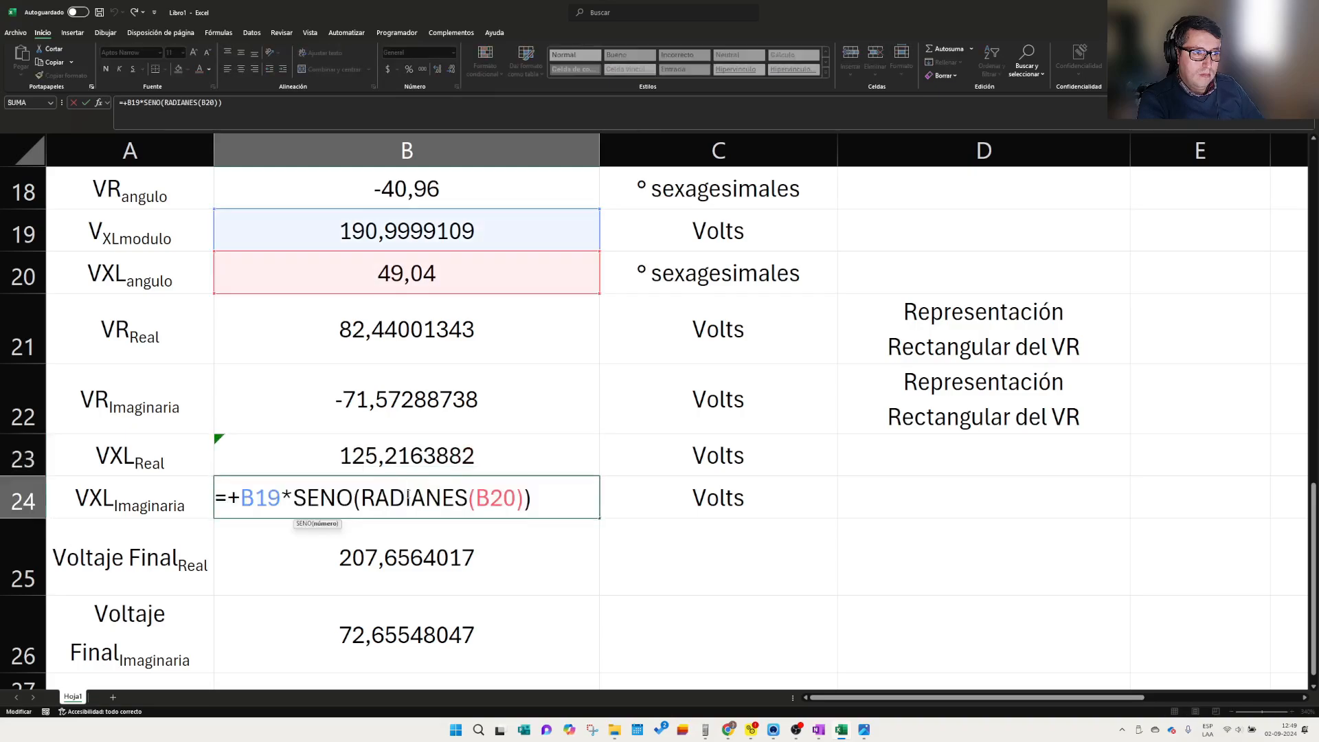
{"action": "key", "text": "Escape"}
- Examine the final real voltage formula in B25 and the two real components it references
{"action": "scroll", "coordinate": [374, 539], "scroll_direction": "down", "scroll_amount": 1}
{"action": "left_click", "coordinate": [363, 465]}
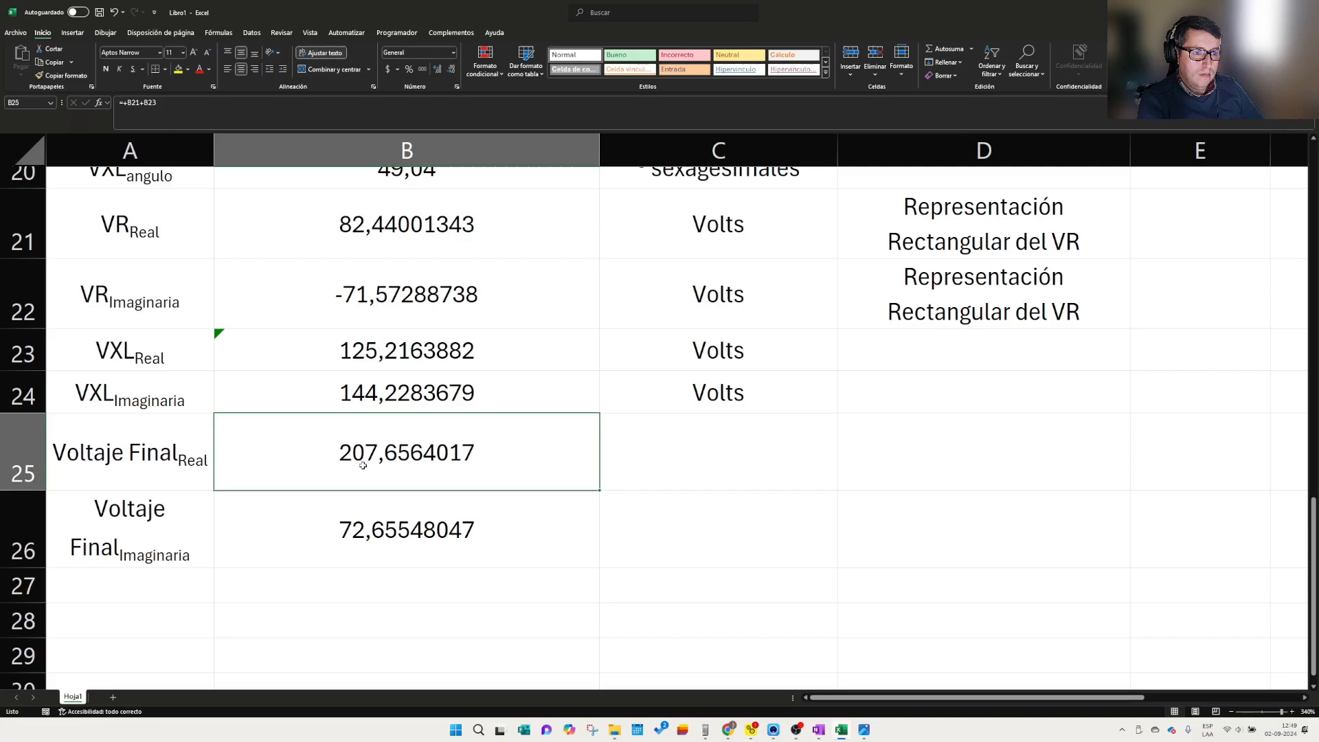
{"action": "double_click", "coordinate": [366, 467]}
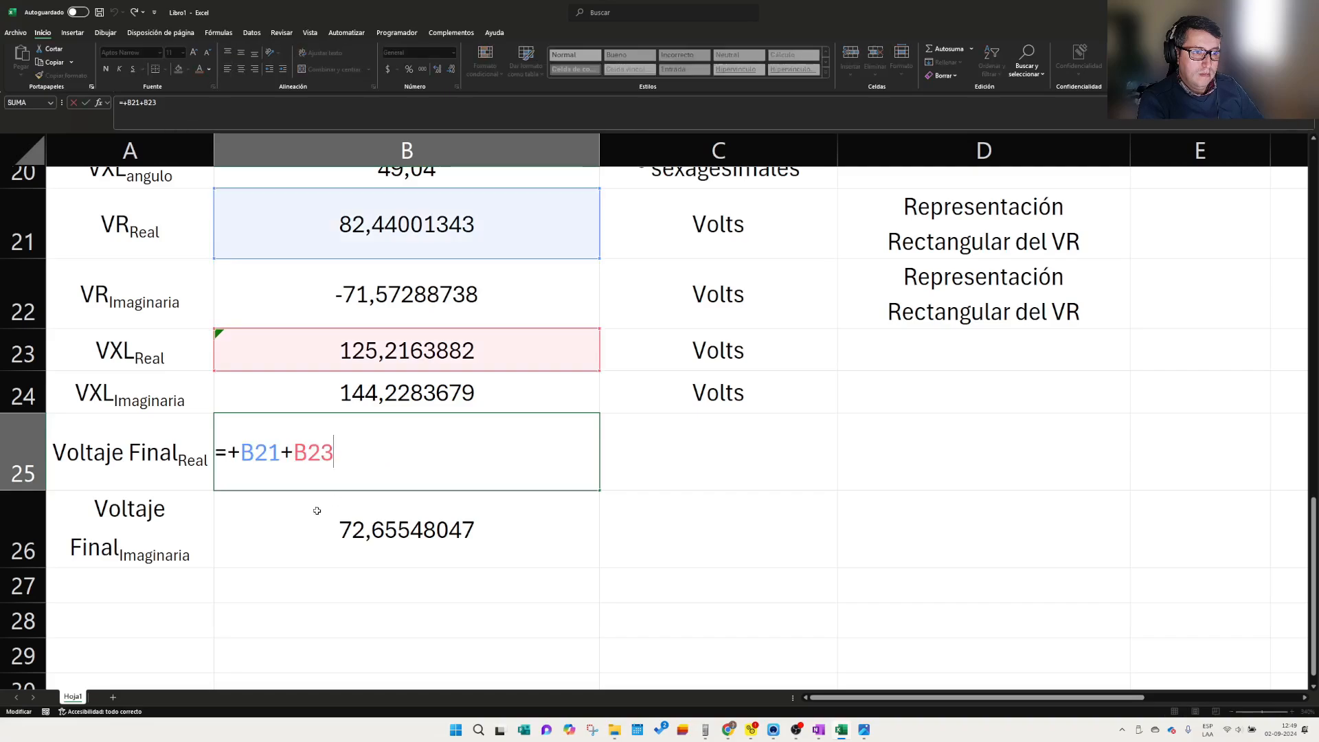
{"action": "scroll", "coordinate": [285, 547], "scroll_direction": "up", "scroll_amount": 1}
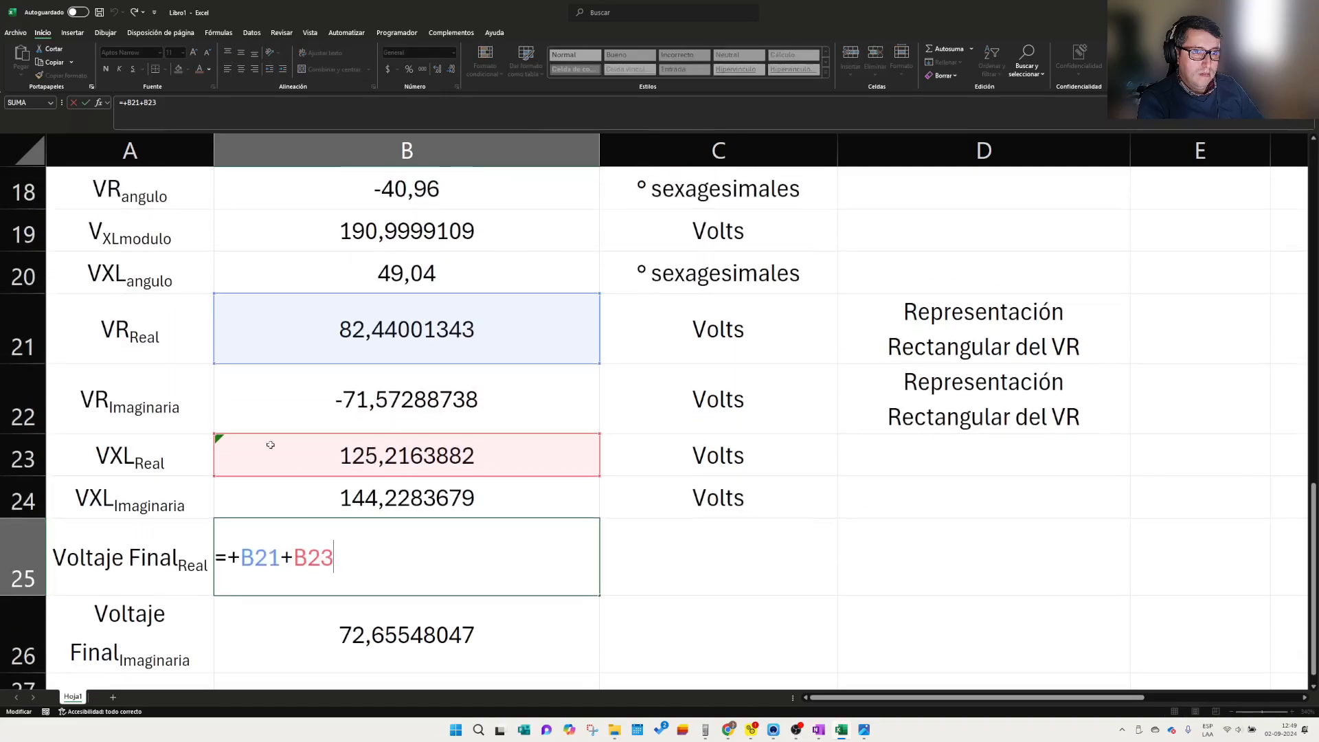
{"action": "key", "text": "Escape"}
- Ignore the inconsistent-formula error flagged on the VXL real cell B23
{"action": "left_click", "coordinate": [234, 450]}
{"action": "left_click", "coordinate": [203, 440]}
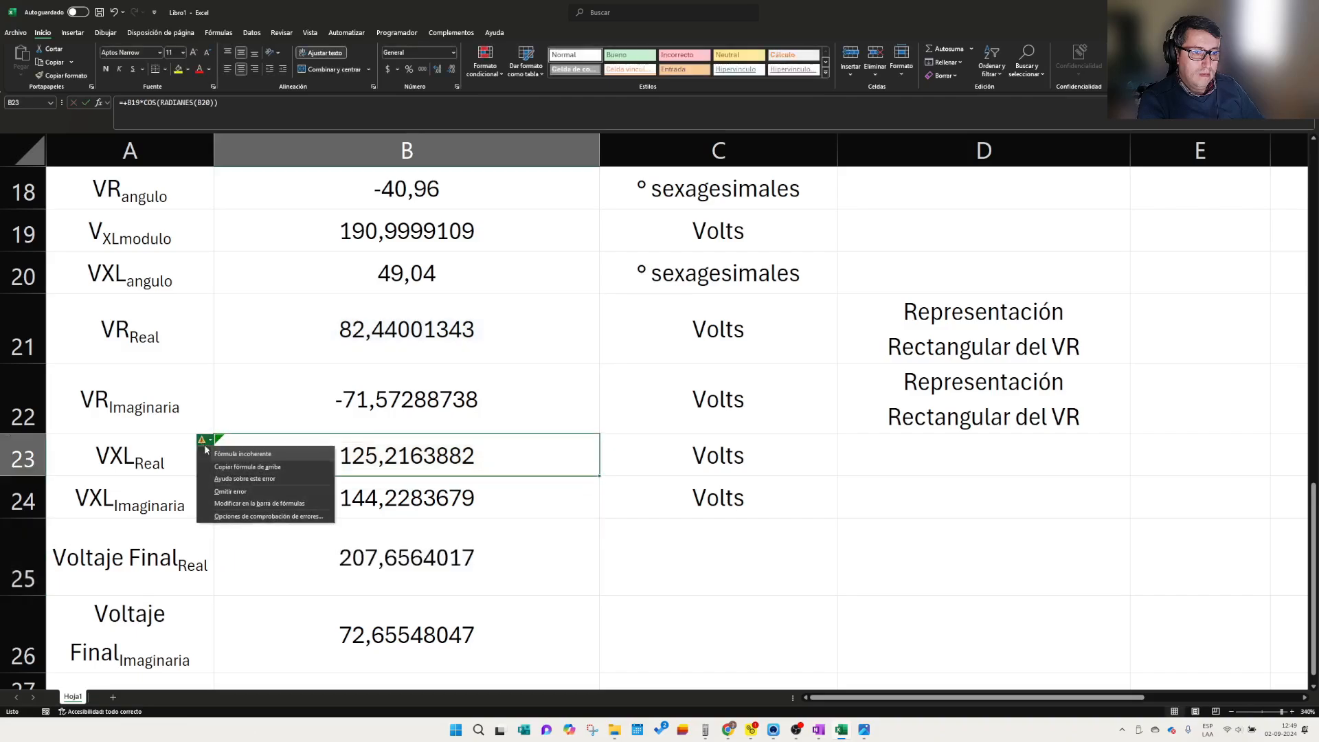
{"action": "left_click", "coordinate": [234, 492]}
- Review the final real and imaginary voltage cells B25 and B26
{"action": "scroll", "coordinate": [292, 520], "scroll_direction": "down", "scroll_amount": 1}
{"action": "left_click", "coordinate": [311, 524]}
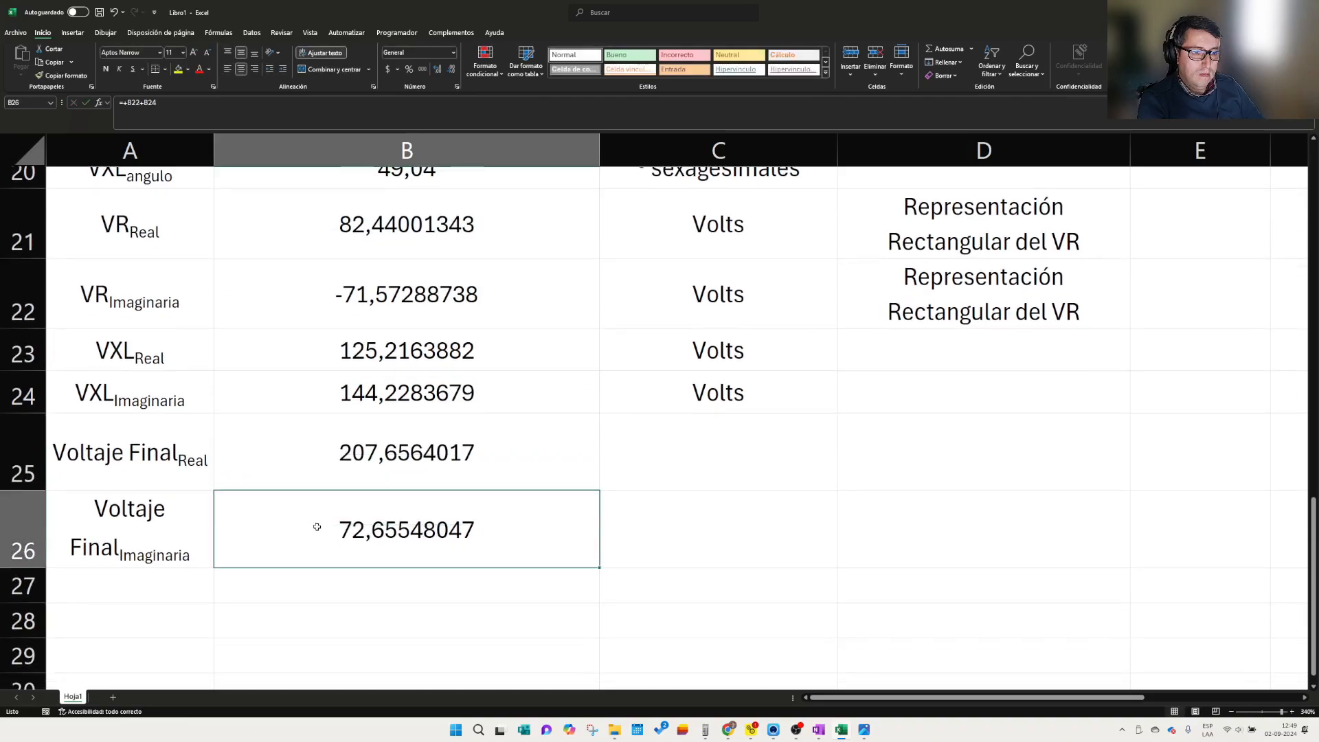
{"action": "scroll", "coordinate": [321, 527], "scroll_direction": "down", "scroll_amount": 1}
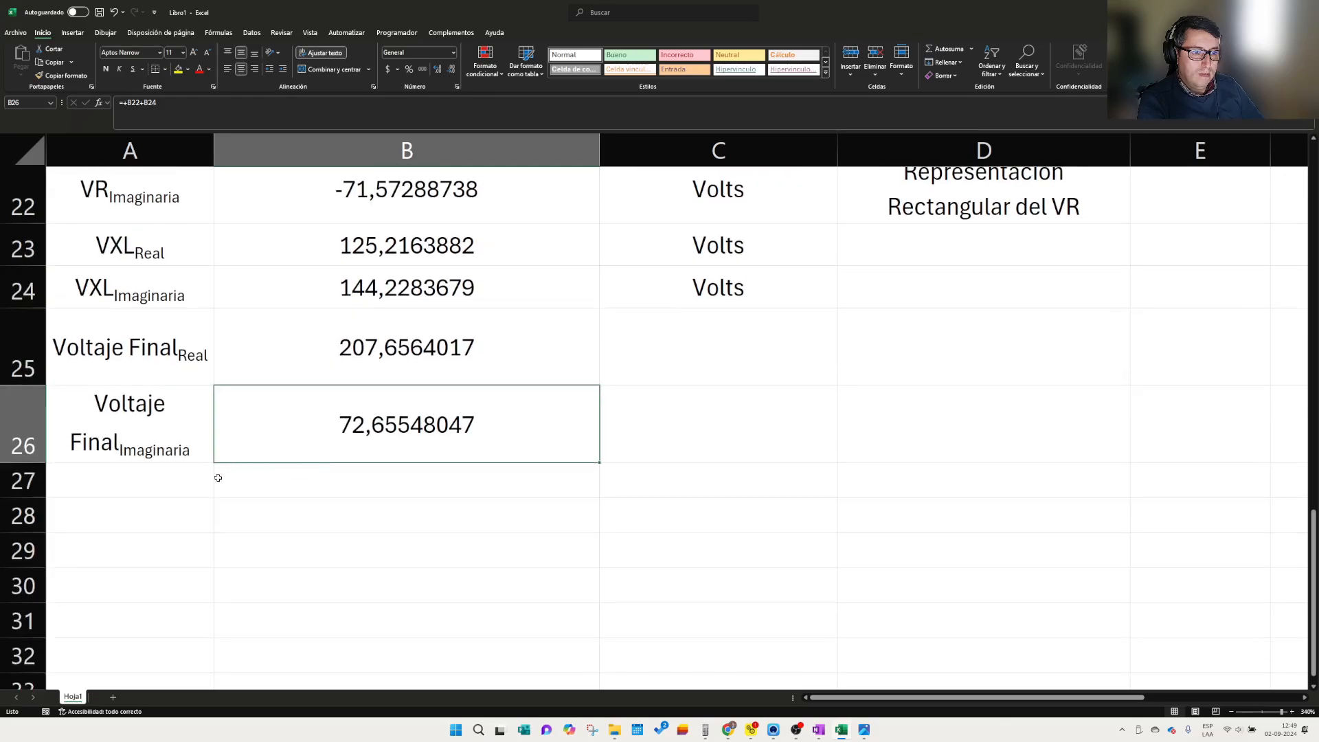
{"action": "left_click", "coordinate": [194, 482]}
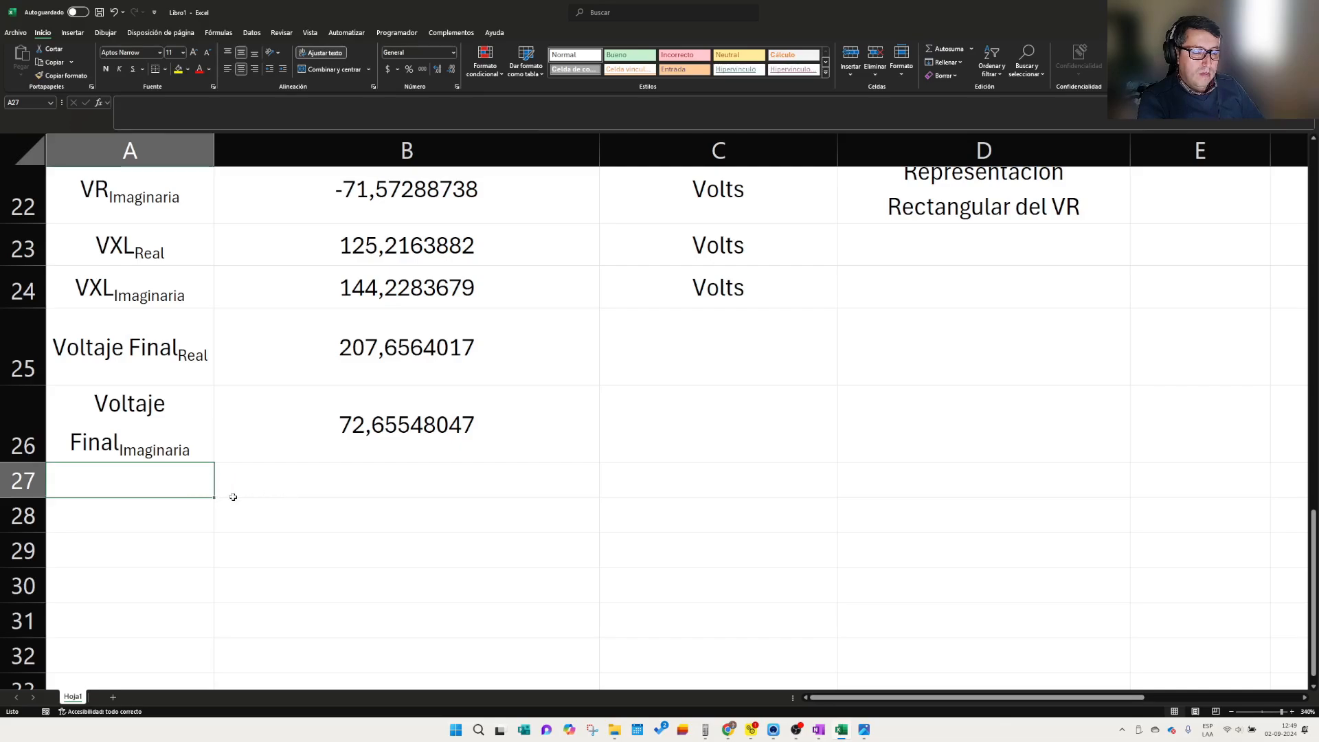
{"action": "left_click", "coordinate": [260, 370]}
{"action": "left_click", "coordinate": [301, 421]}
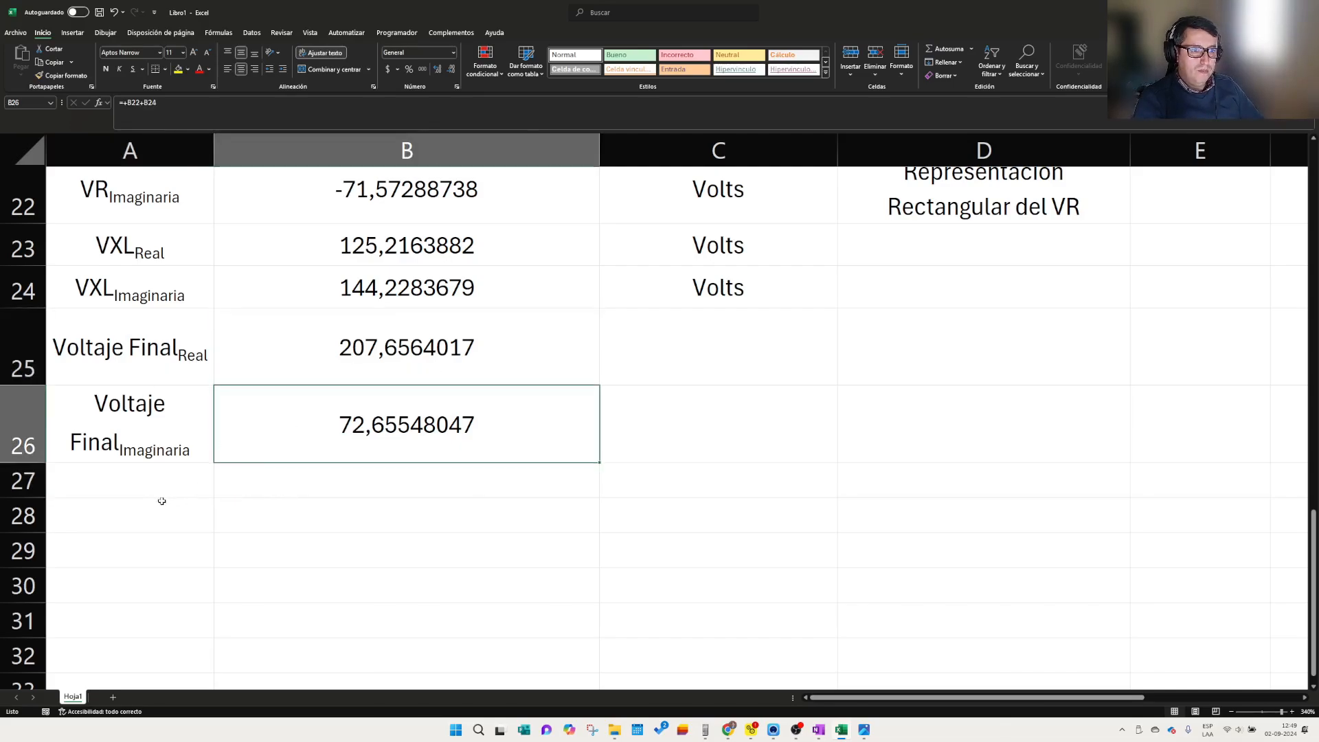
- Enter the label "Voltaje final Modulo" in A27 with "Modulo" formatted as subscript
{"action": "left_click", "coordinate": [165, 494]}
{"action": "type", "text": "Volt"}
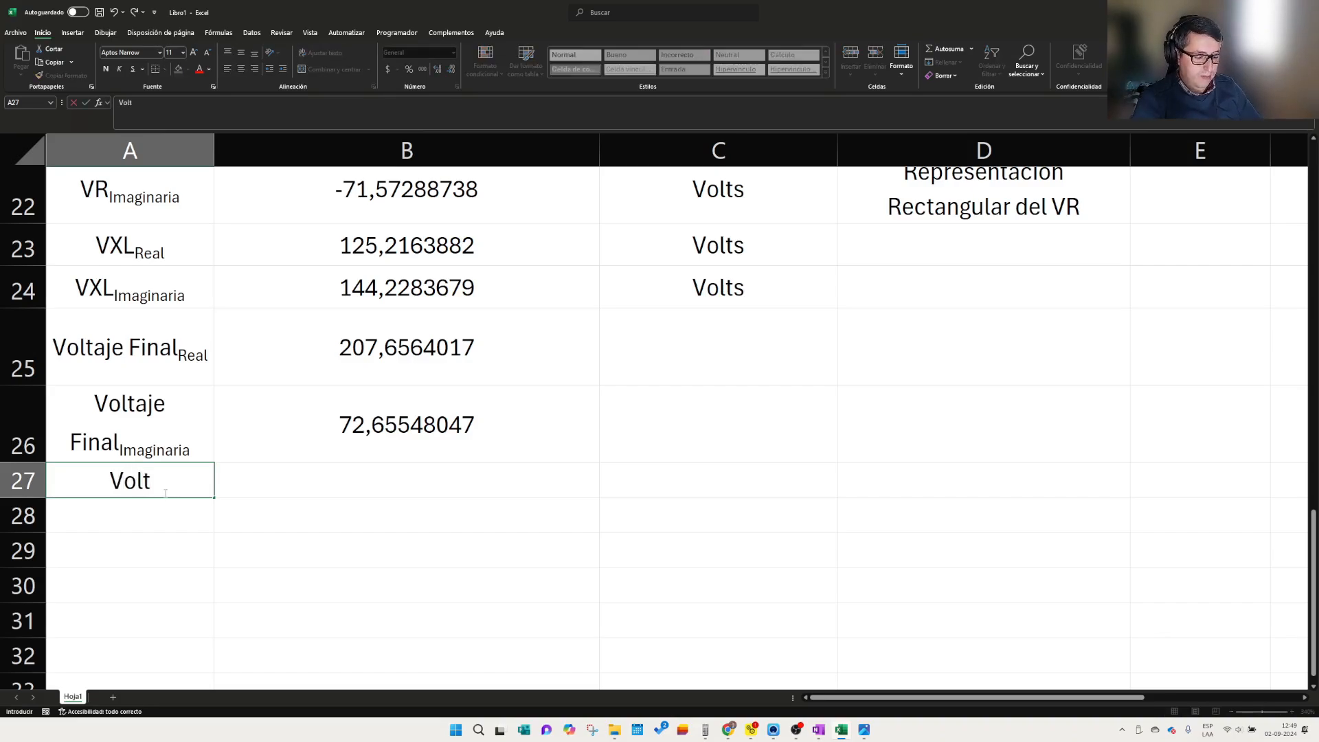
{"action": "type", "text": "aje final"}
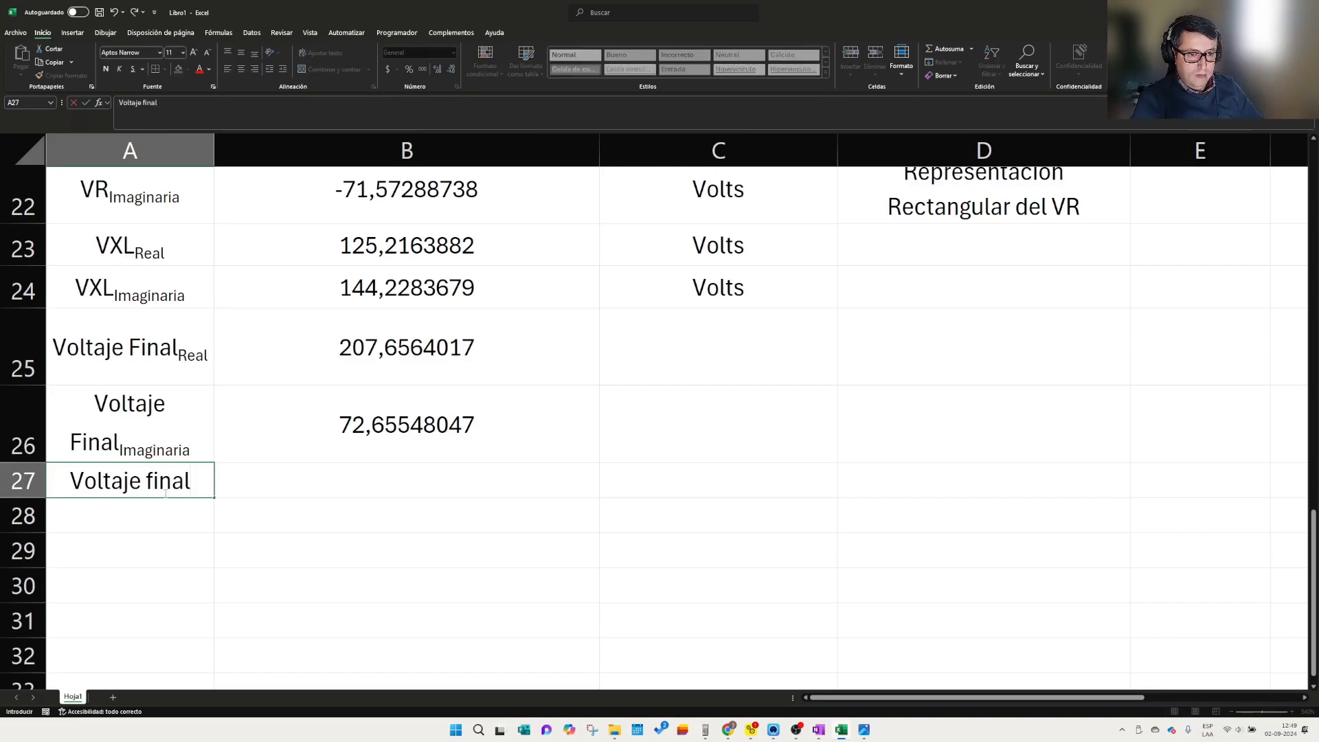
{"action": "type", "text": " M"}
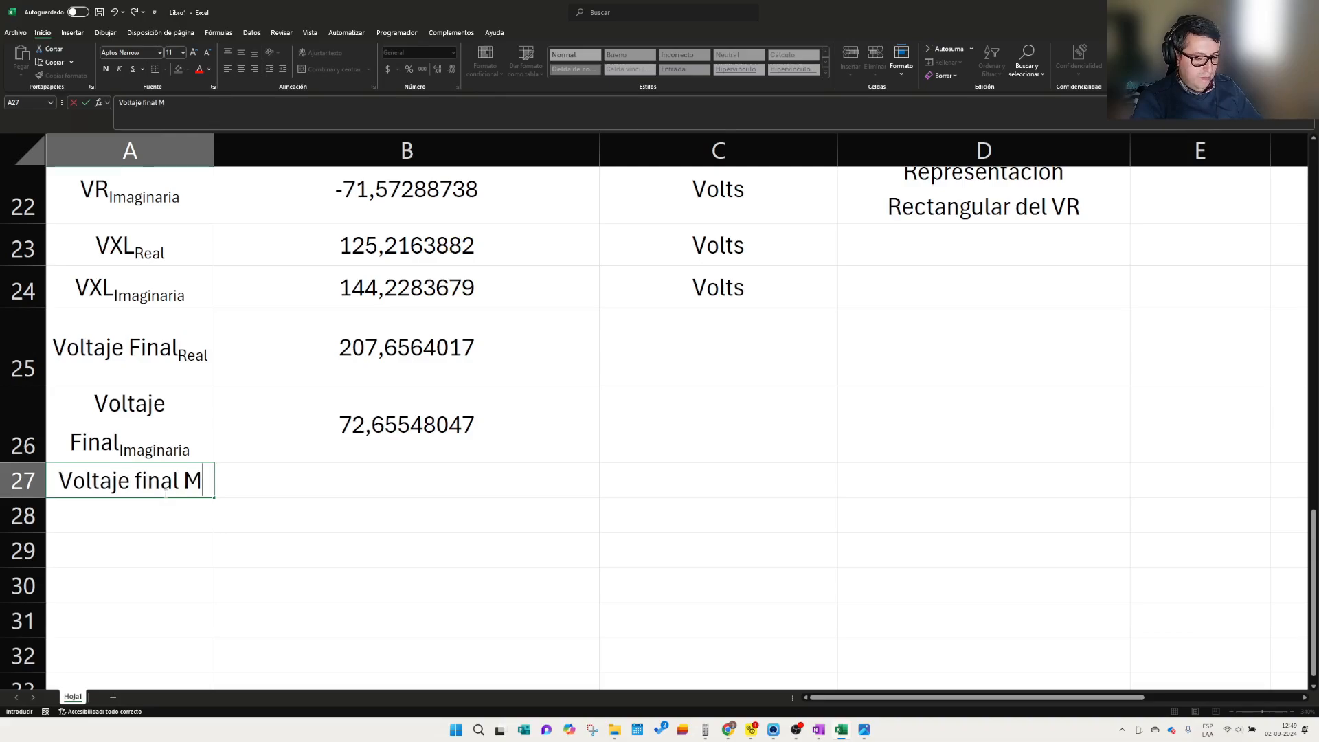
{"action": "type", "text": "odulo"}
{"action": "left_click_drag", "start_coordinate": [180, 505], "coordinate": [90, 517]}
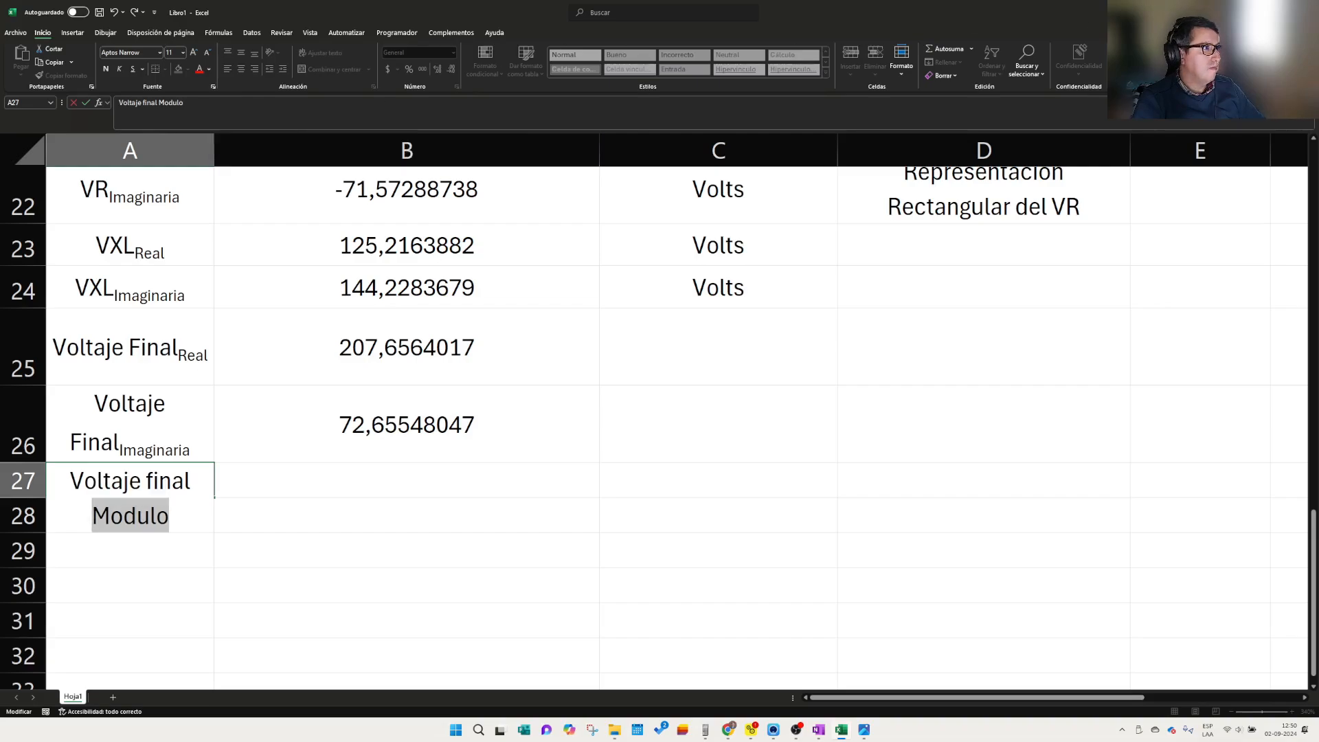
{"action": "left_click", "coordinate": [471, 449]}
- Calculate the final voltage modulus in B27 with the formula +raiz(B25^2+B26^2)
{"action": "left_click", "coordinate": [404, 470]}
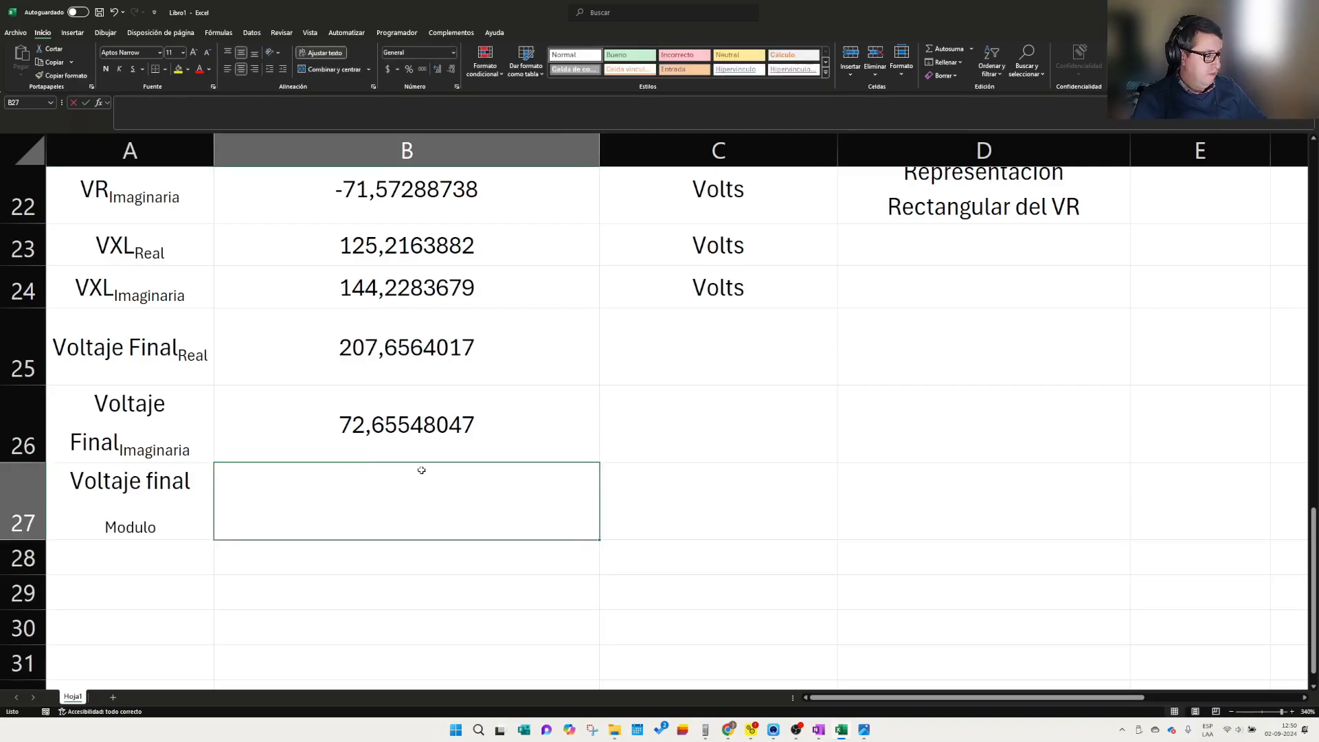
{"action": "type", "text": "+raiz"}
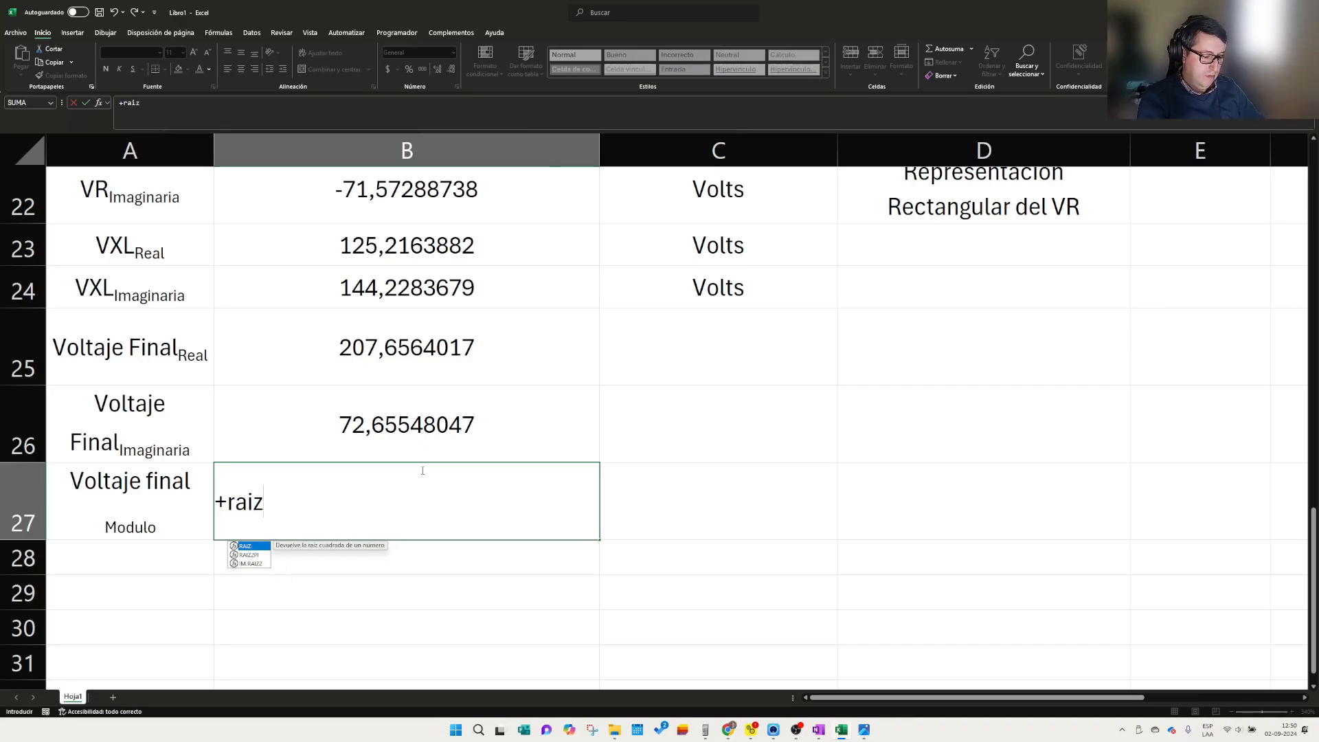
{"action": "type", "text": "()"}
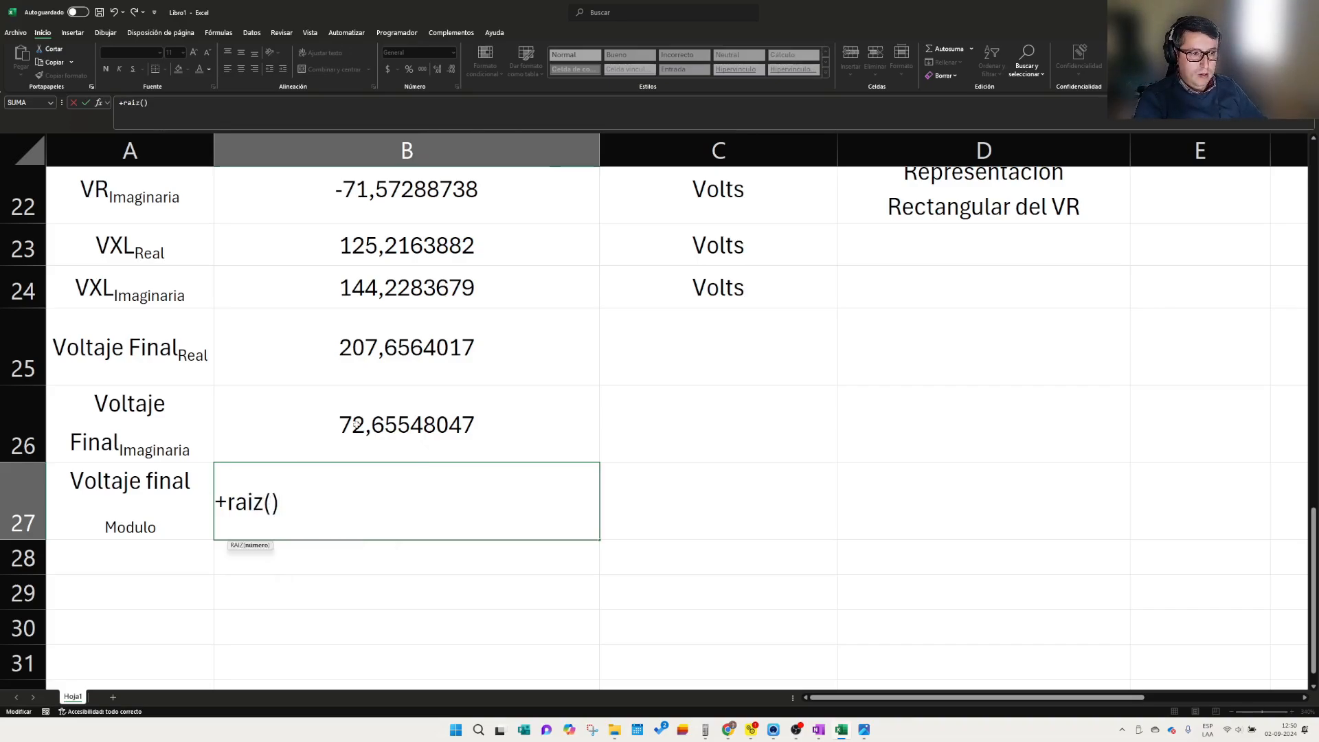
{"action": "left_click", "coordinate": [398, 355]}
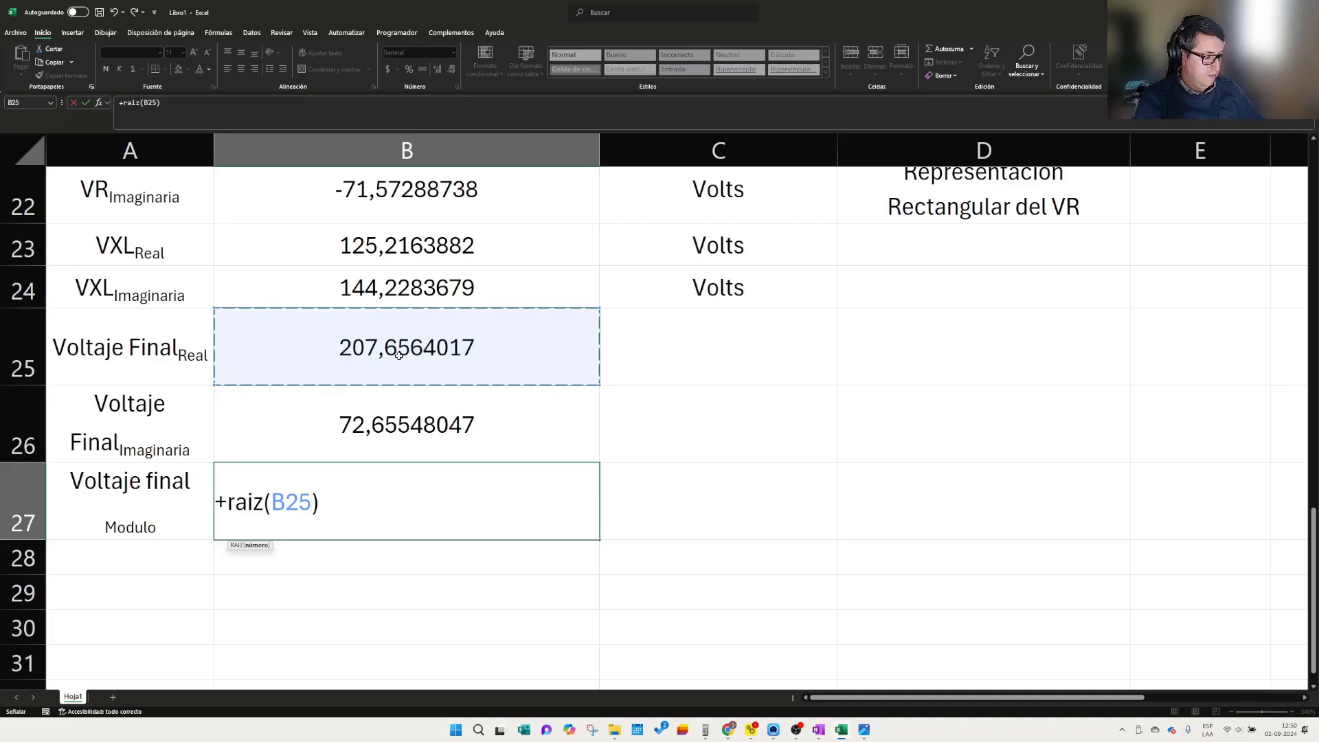
{"action": "type", "text": "^2+"}
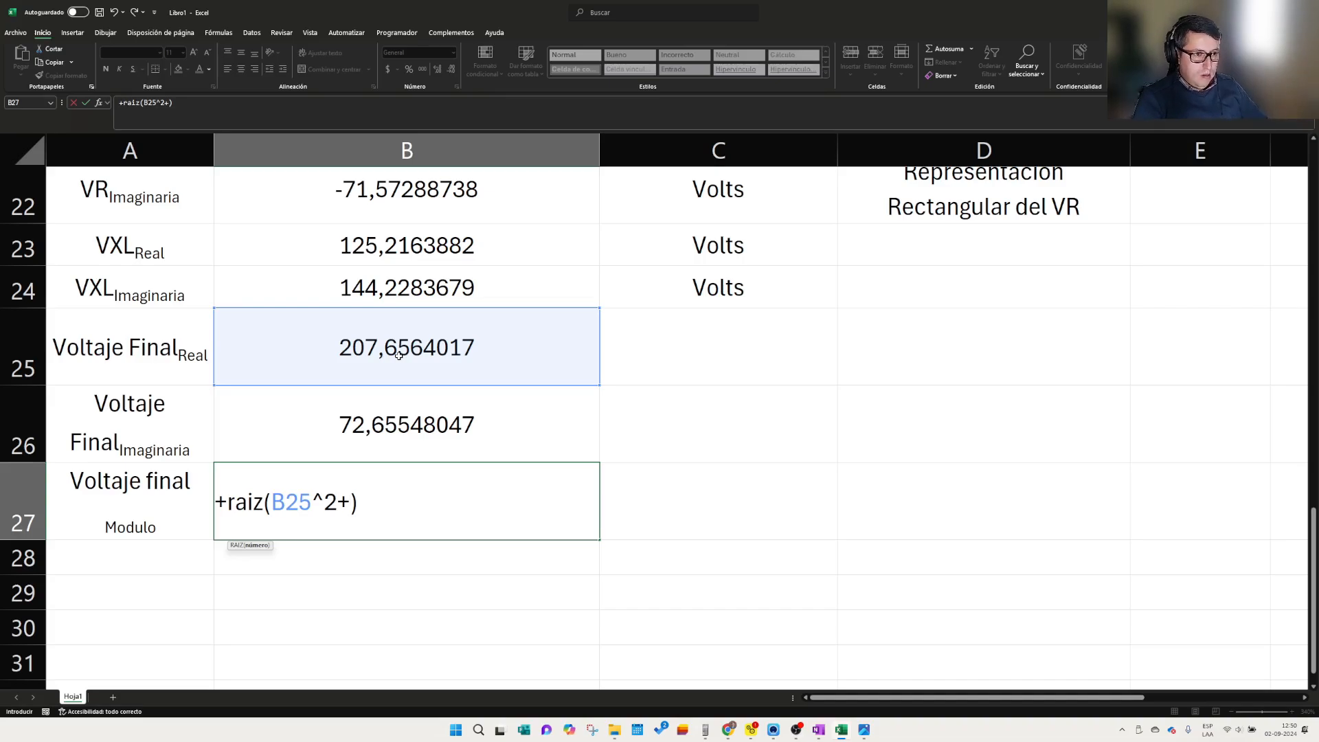
{"action": "left_click", "coordinate": [430, 429]}
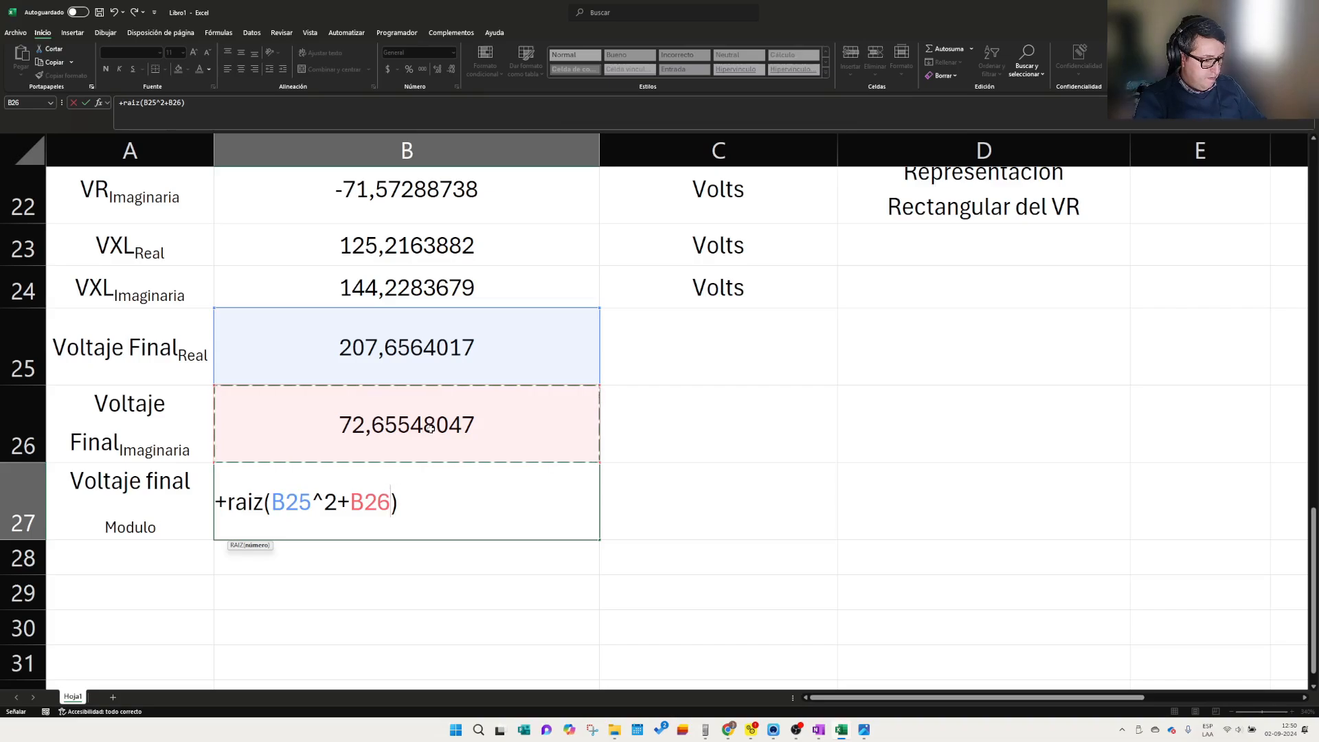
{"action": "type", "text": "^2"}
{"action": "key", "text": "Return"}
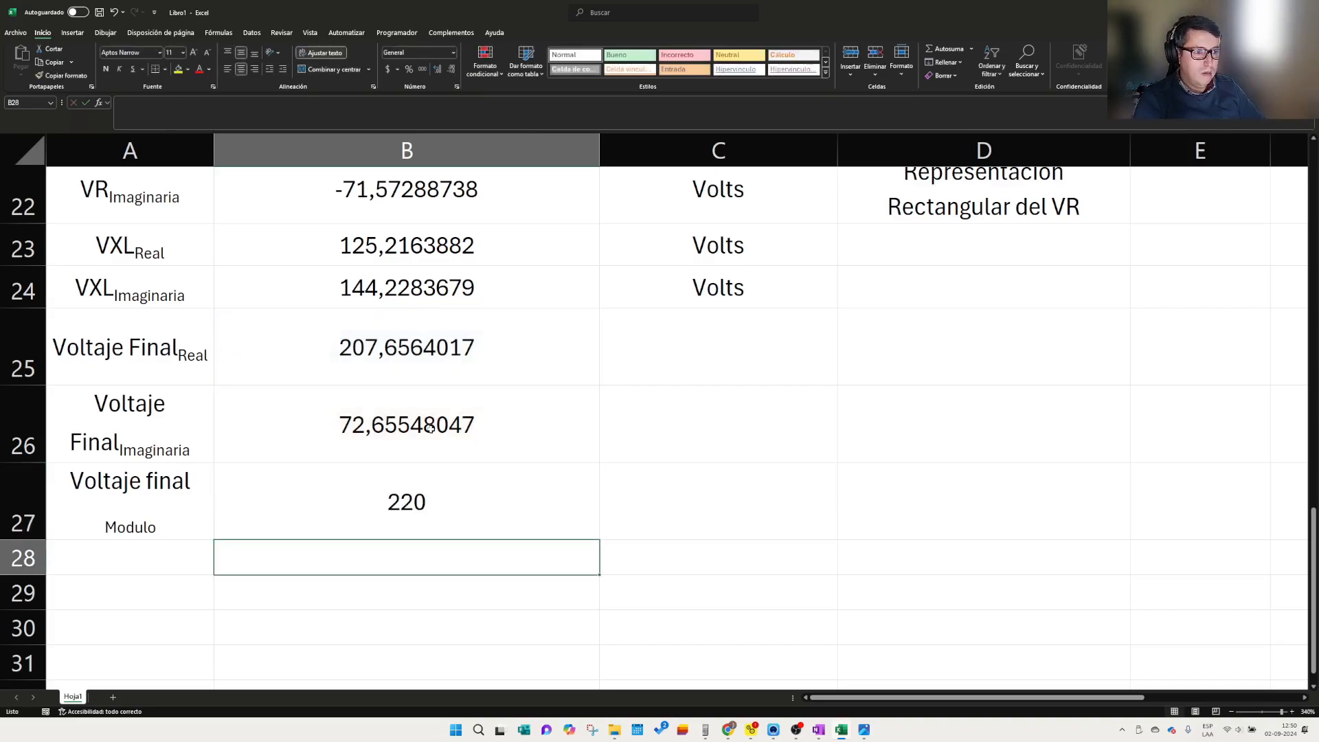
{"action": "left_click", "coordinate": [417, 470]}
{"action": "scroll", "coordinate": [382, 476], "scroll_direction": "down", "scroll_amount": 1}
{"action": "left_click", "coordinate": [168, 451]}
{"action": "left_click", "coordinate": [402, 426]}
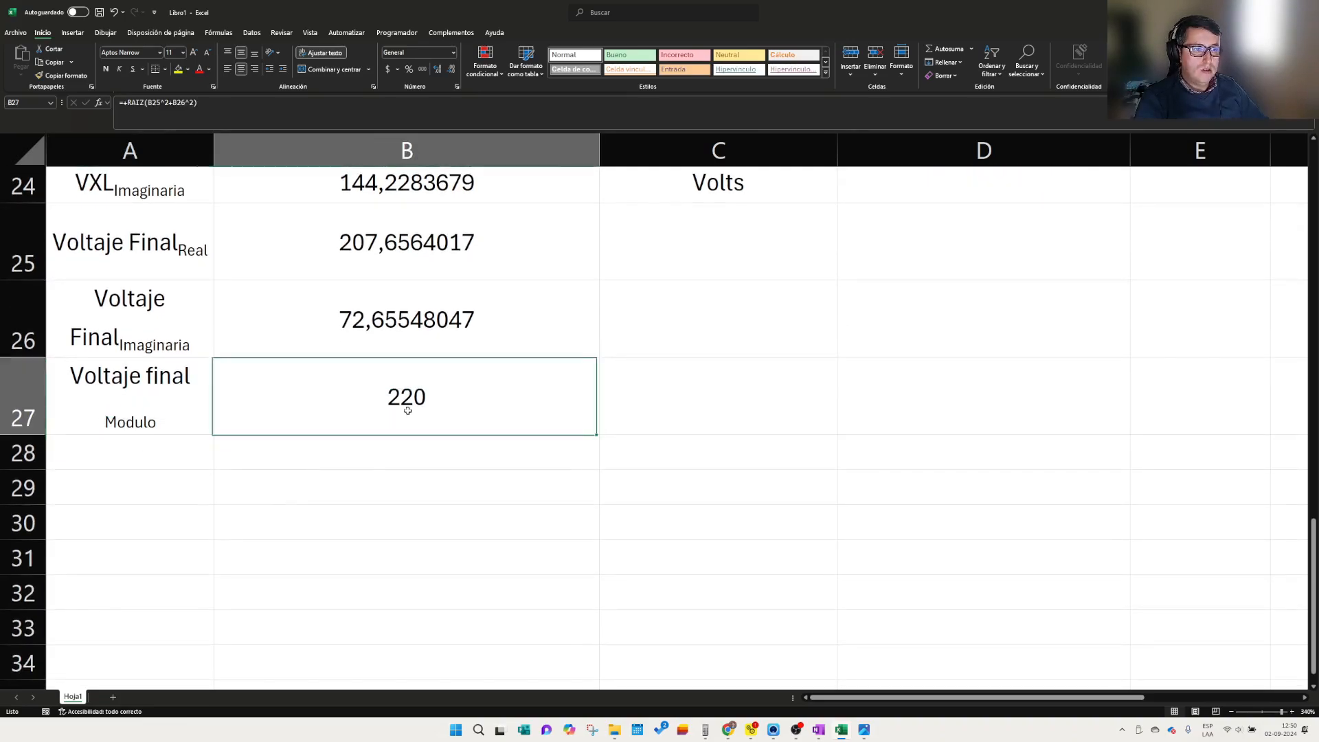
{"action": "left_click", "coordinate": [118, 451]}
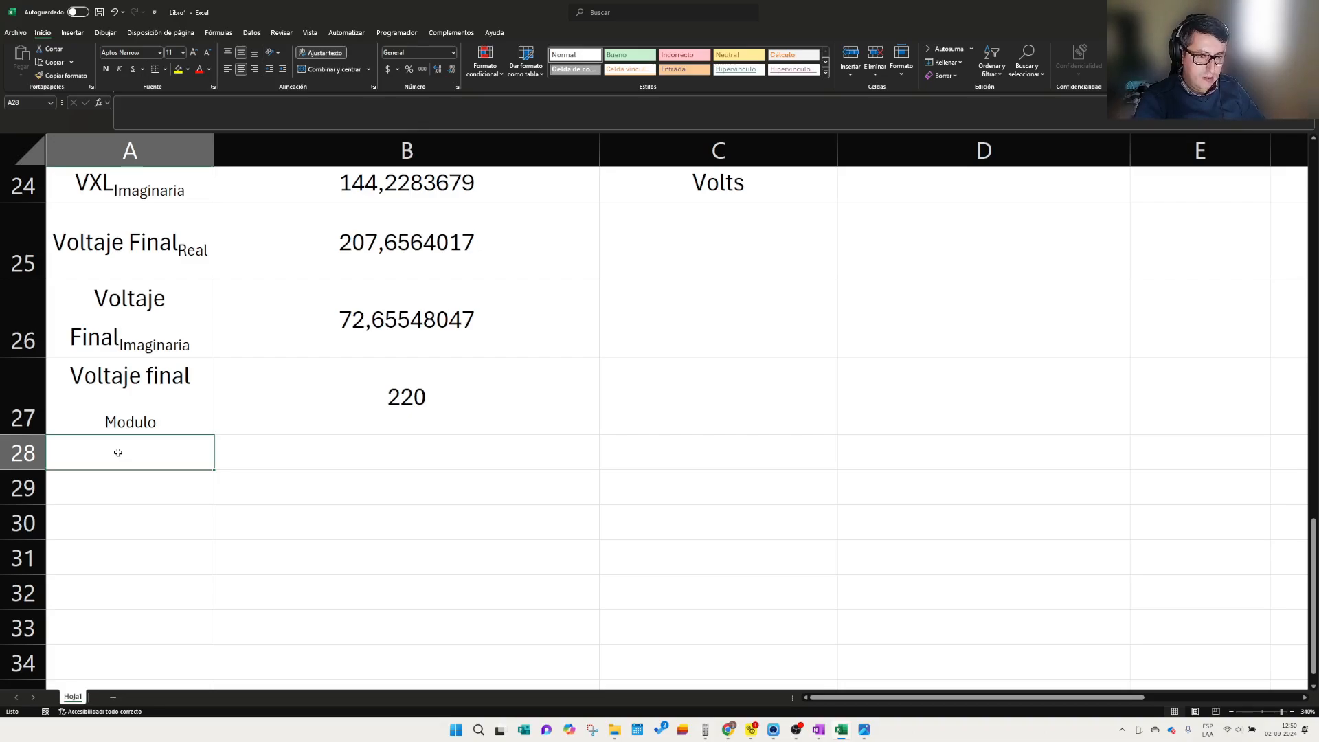
{"action": "type", "text": "Angulo"}
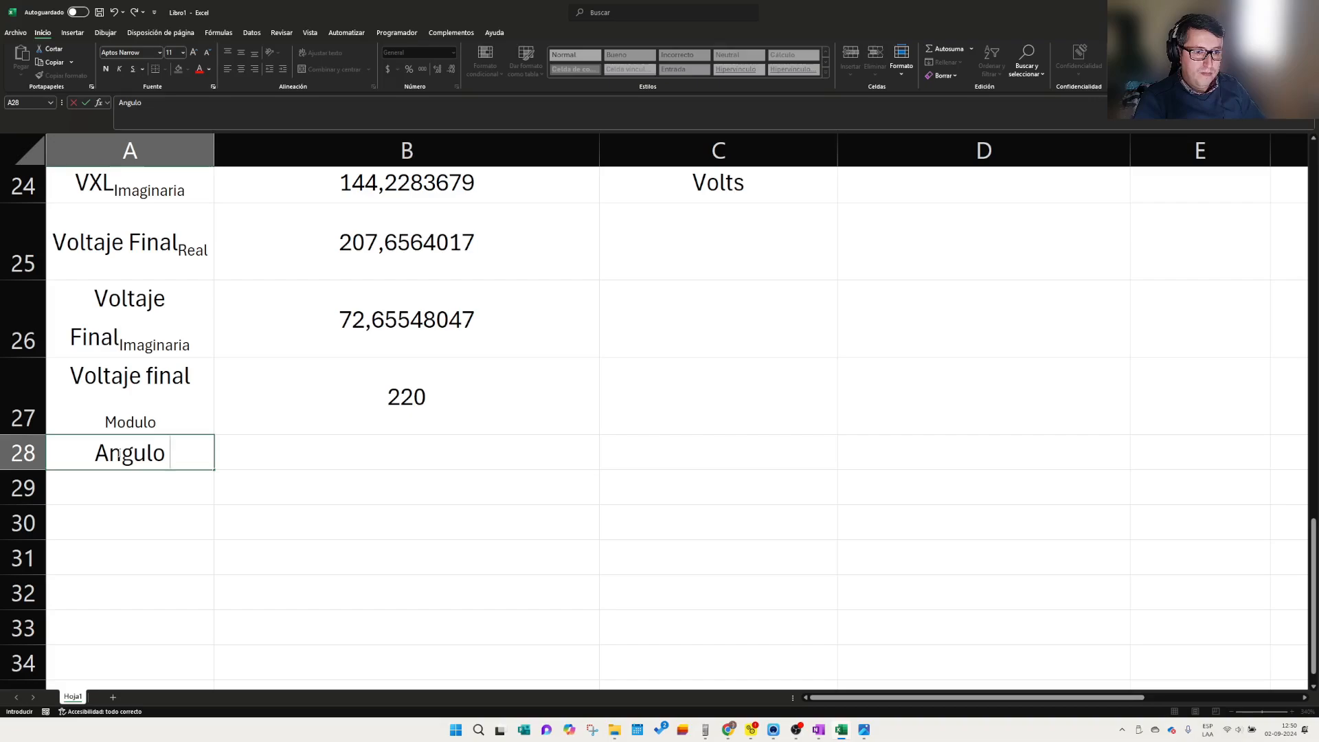
{"action": "type", "text": " Voltaje"}
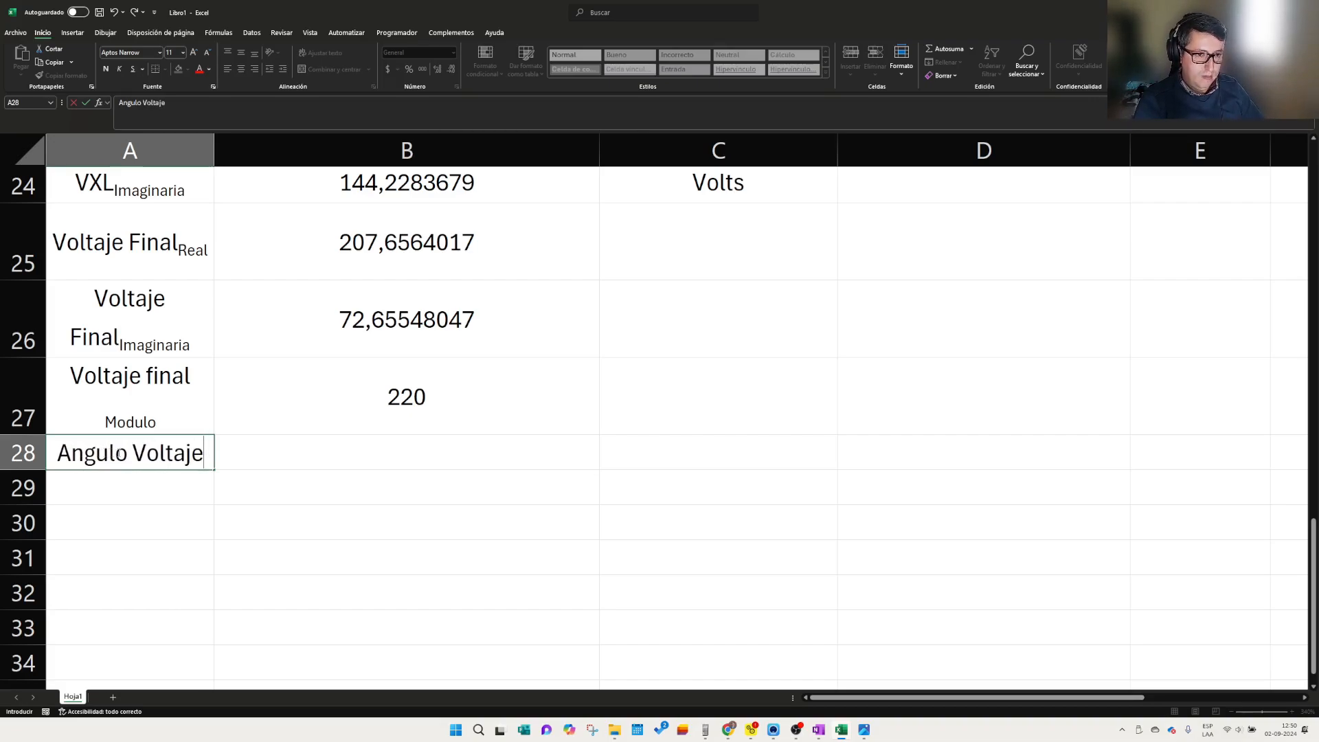
{"action": "key", "text": "BackSpace"}
{"action": "key", "text": "BackSpace"}
{"action": "key", "text": "BackSpace"}
{"action": "key", "text": "BackSpace"}
{"action": "key", "text": "BackSpace"}
{"action": "key", "text": "BackSpace"}
{"action": "key", "text": "BackSpace"}
{"action": "key", "text": "BackSpace"}
{"action": "key", "text": "BackSpace"}
{"action": "key", "text": "BackSpace"}
{"action": "key", "text": "BackSpace"}
{"action": "key", "text": "BackSpace"}
{"action": "key", "text": "BackSpace"}
{"action": "key", "text": "BackSpace"}
- Enter the label "Voltaje Final angulo" in A28 with "angulo" formatted as subscript
{"action": "type", "text": "Voltaje Final"}
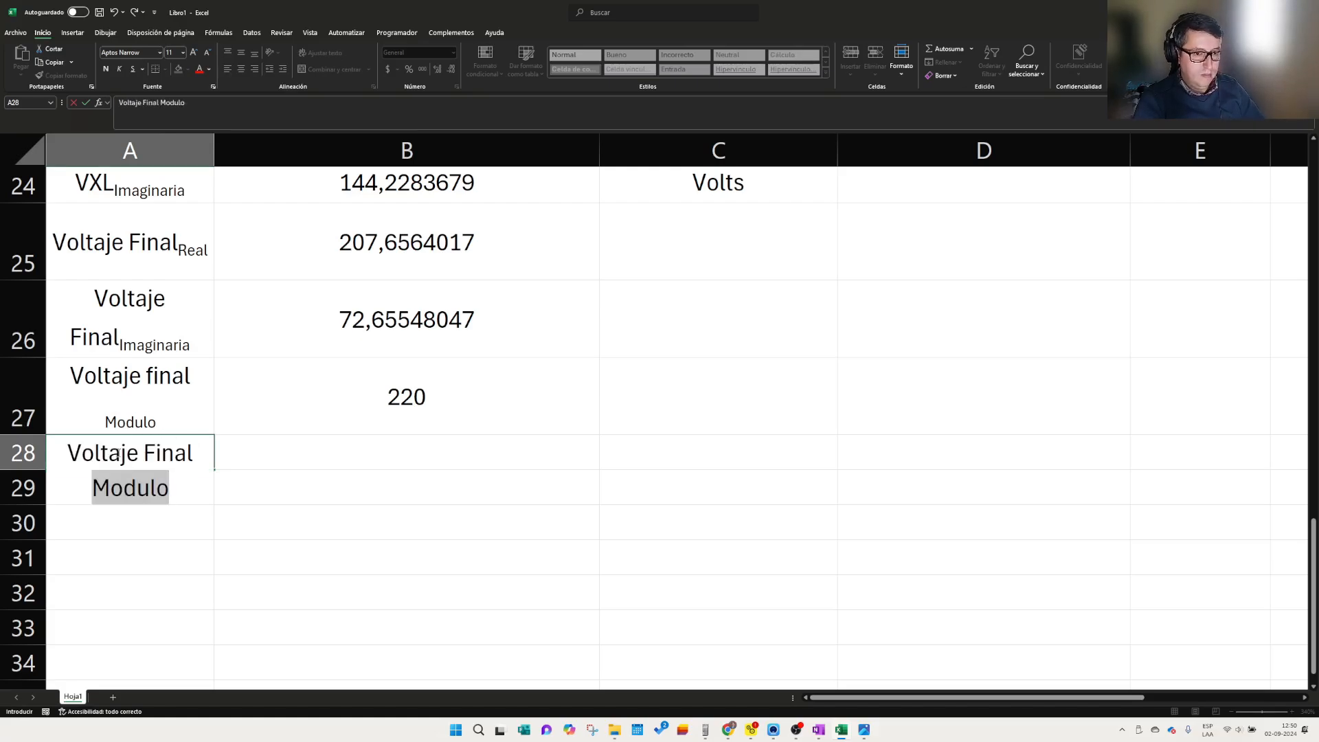
{"action": "key", "text": "BackSpace"}
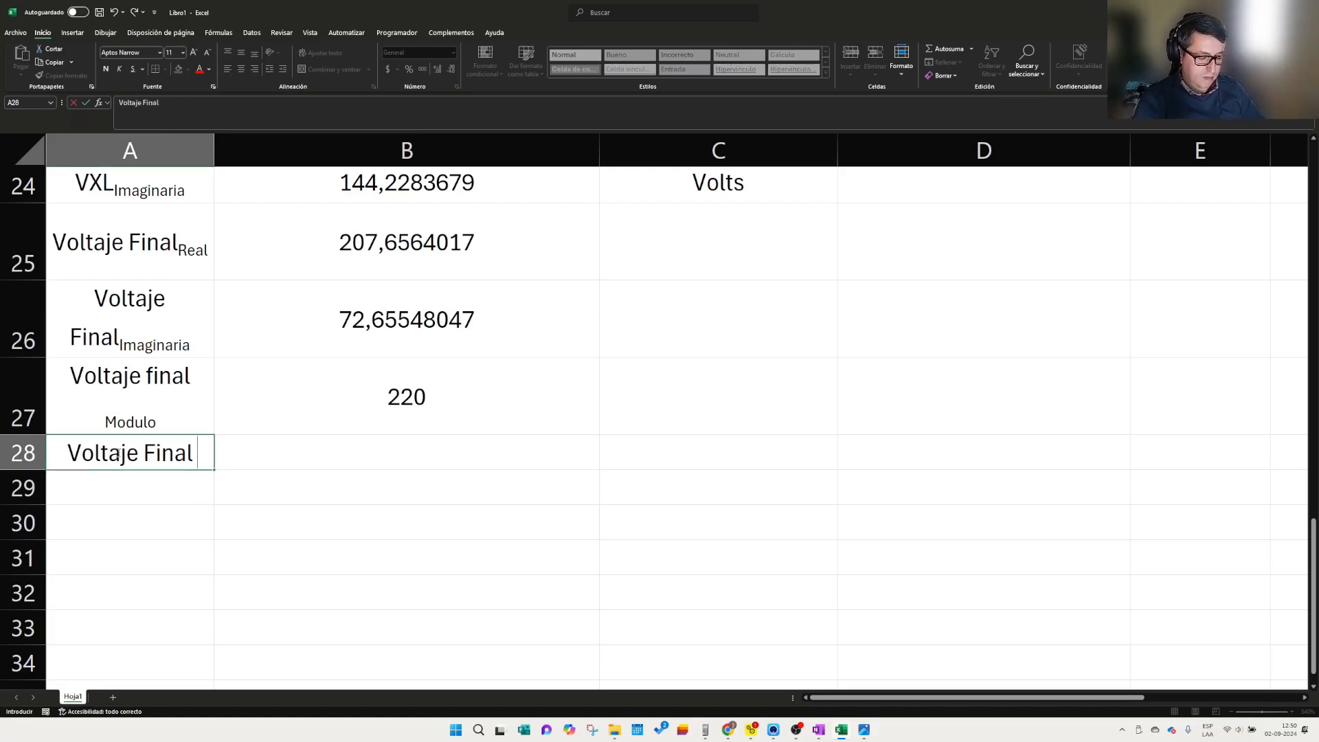
{"action": "type", "text": "angulo"}
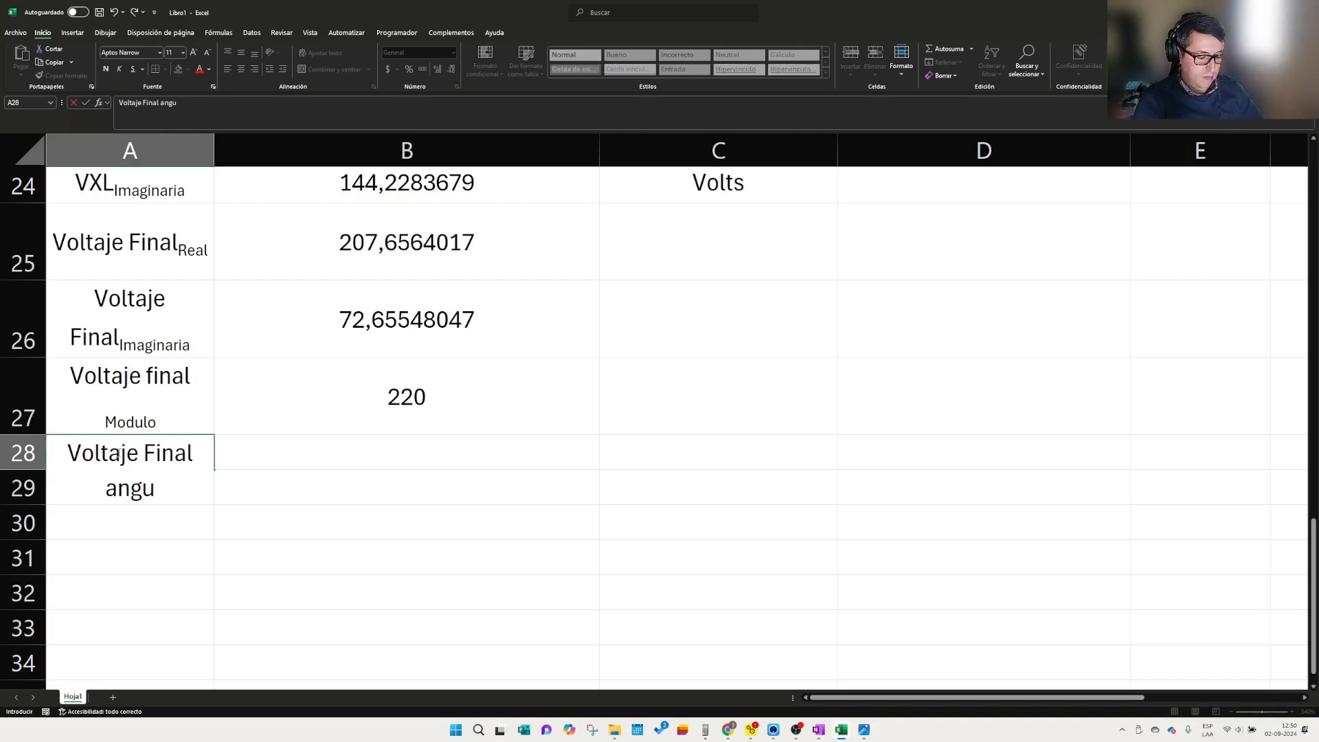
{"action": "double_click", "coordinate": [158, 489]}
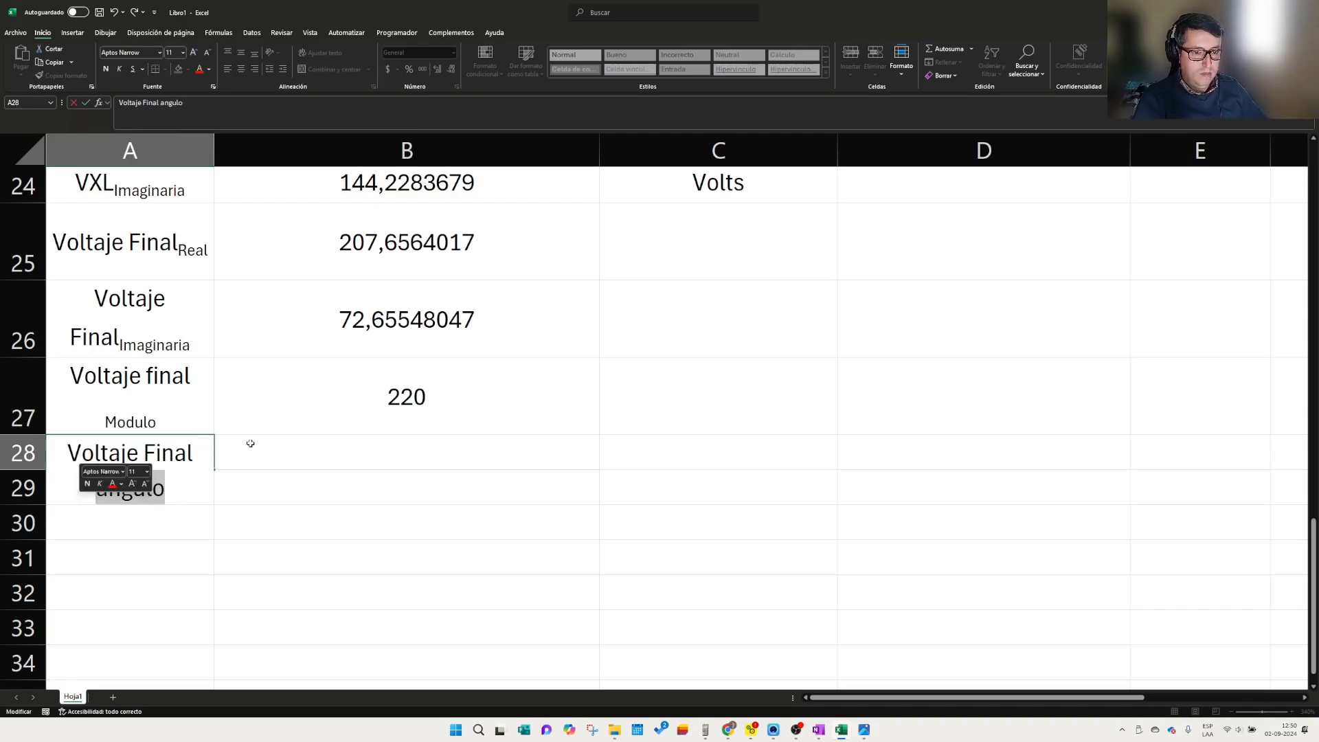
{"action": "left_click", "coordinate": [300, 560]}
- Build the final voltage angle formula +atan(B26/B25) in B28, dividing the imaginary part by the real part
{"action": "left_click", "coordinate": [380, 476]}
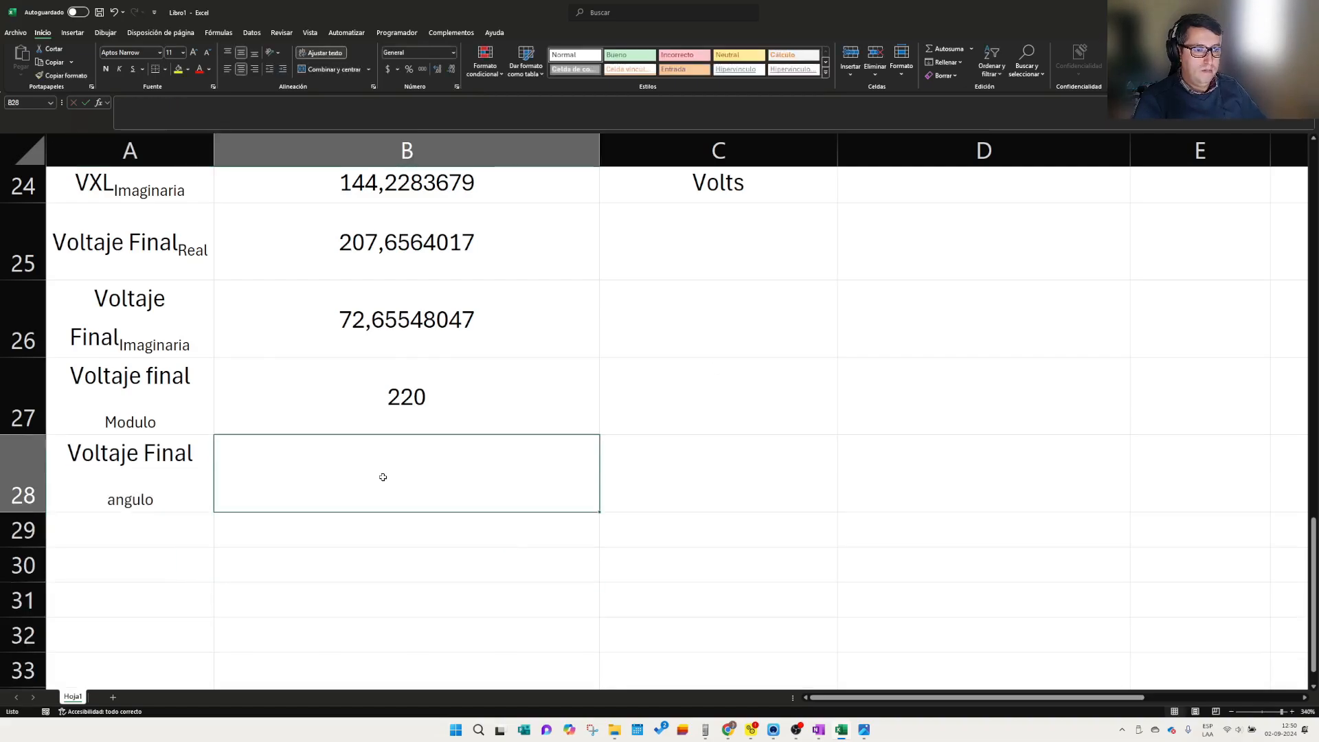
{"action": "type", "text": "+"}
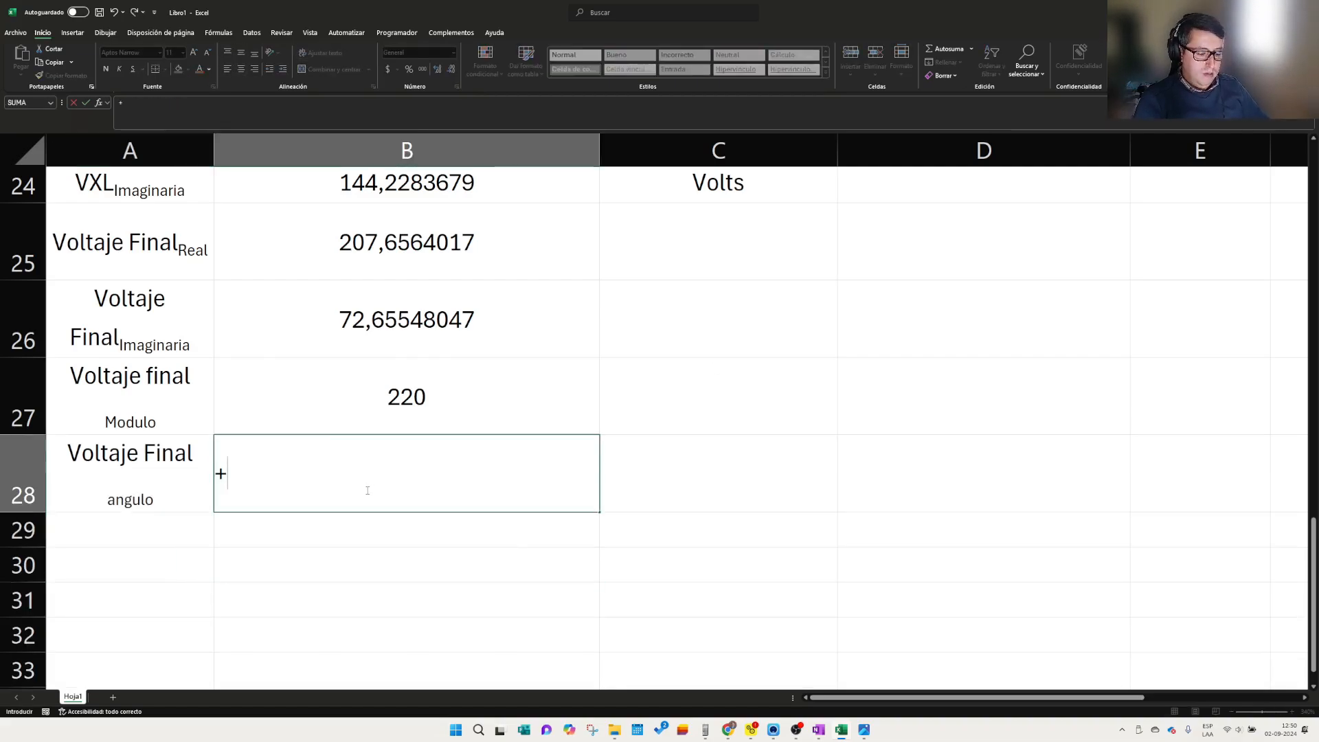
{"action": "type", "text": "atan"}
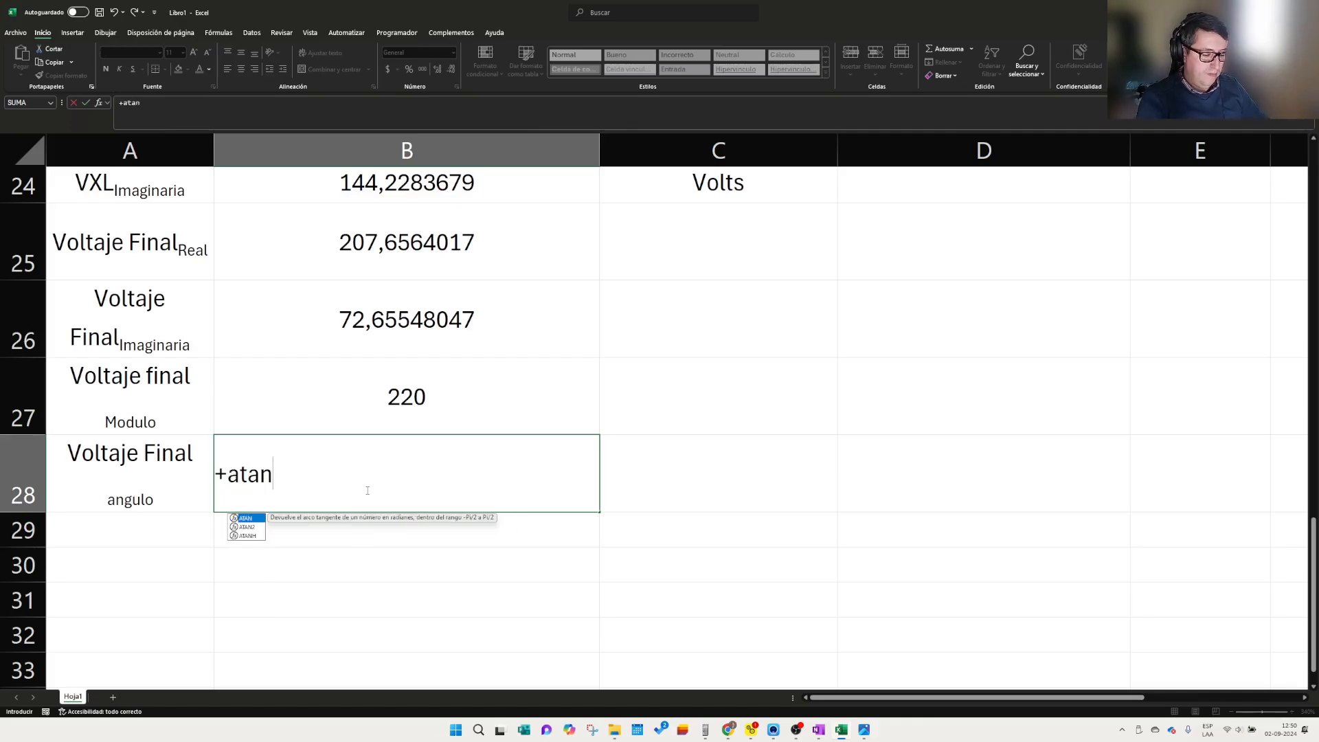
{"action": "type", "text": "()"}
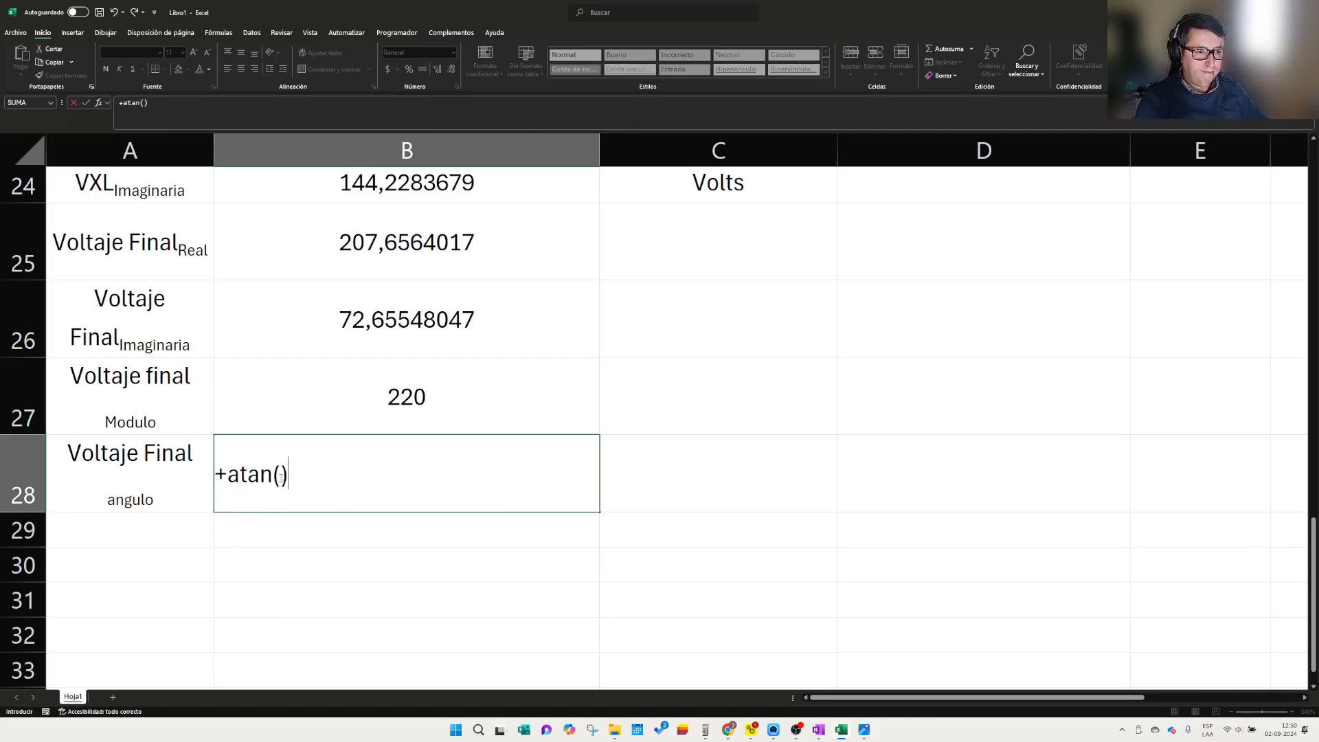
{"action": "left_click", "coordinate": [281, 477]}
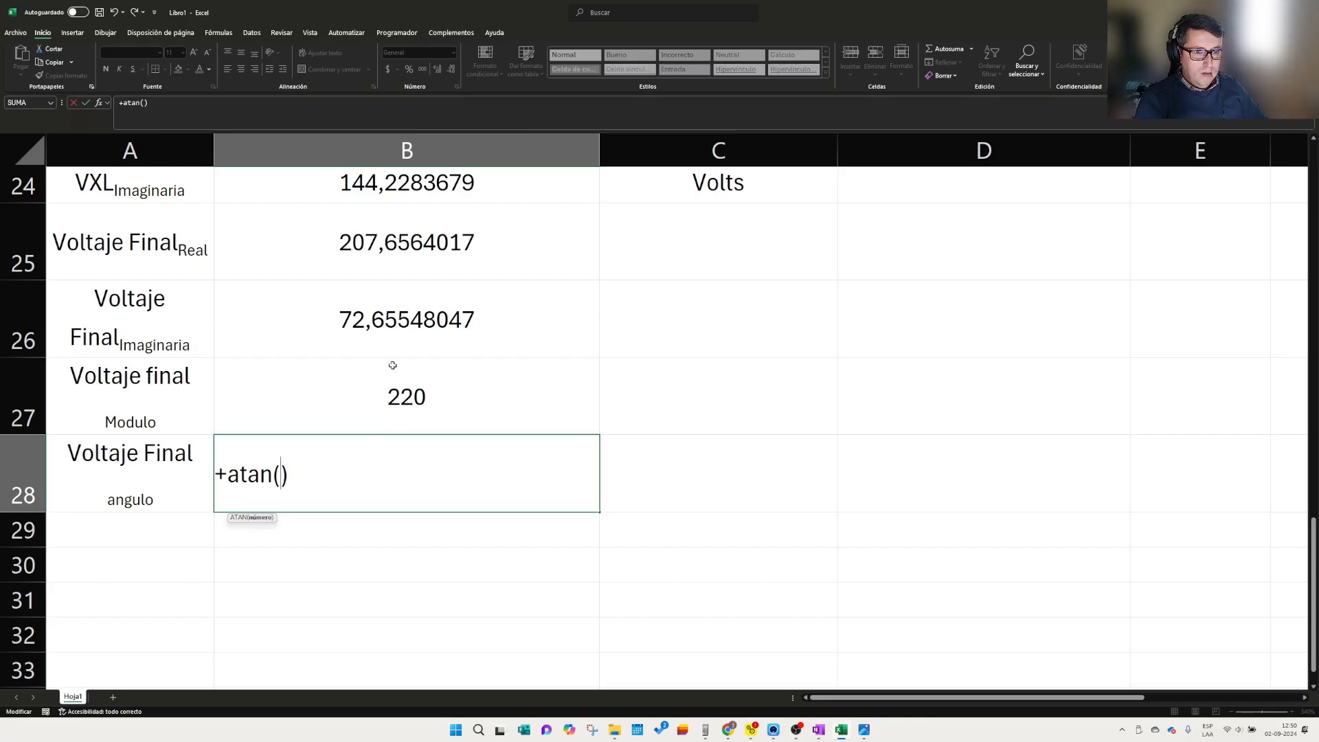
{"action": "scroll", "coordinate": [265, 361], "scroll_direction": "up", "scroll_amount": 1}
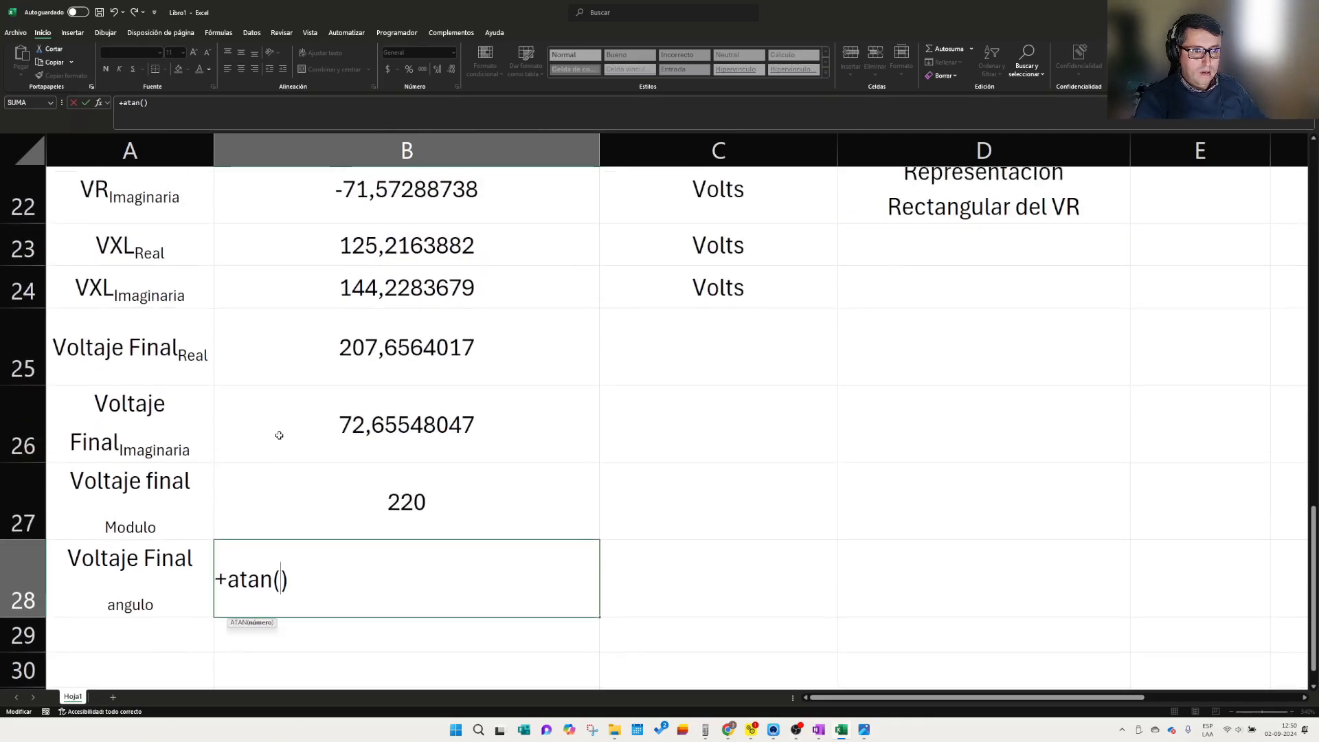
{"action": "left_click", "coordinate": [370, 421]}
{"action": "type", "text": "/"}
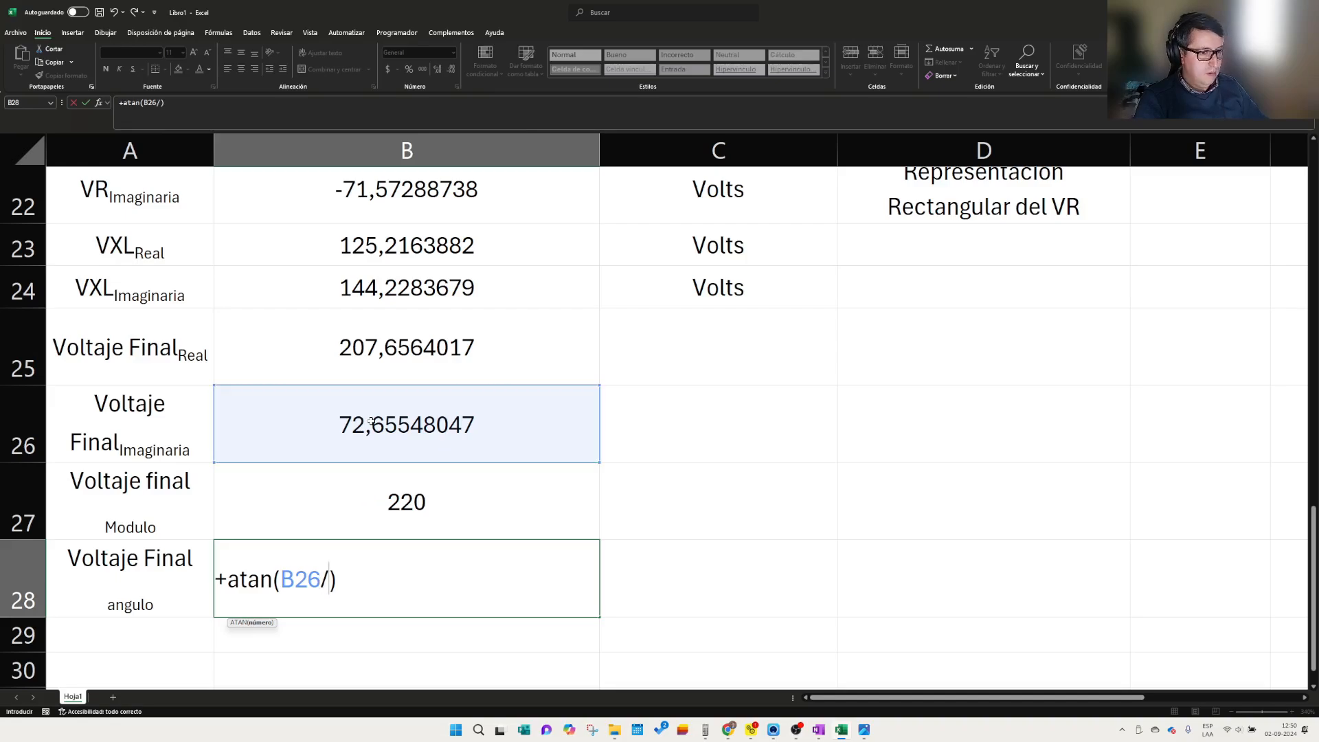
{"action": "left_click", "coordinate": [396, 370]}
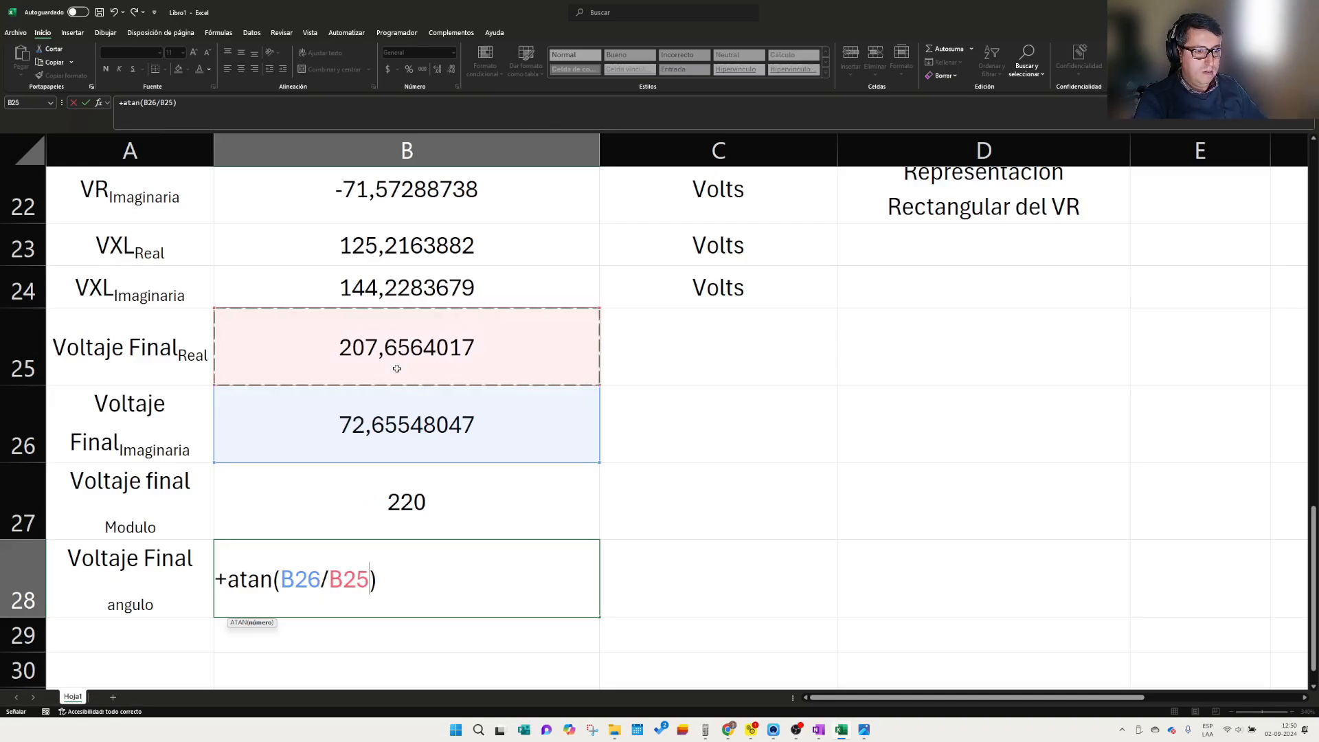
- Wrap the arctangent in B28 with the grados function, giving +grados(atan(B26/B25)), and check the entered formula
{"action": "left_click", "coordinate": [234, 581]}
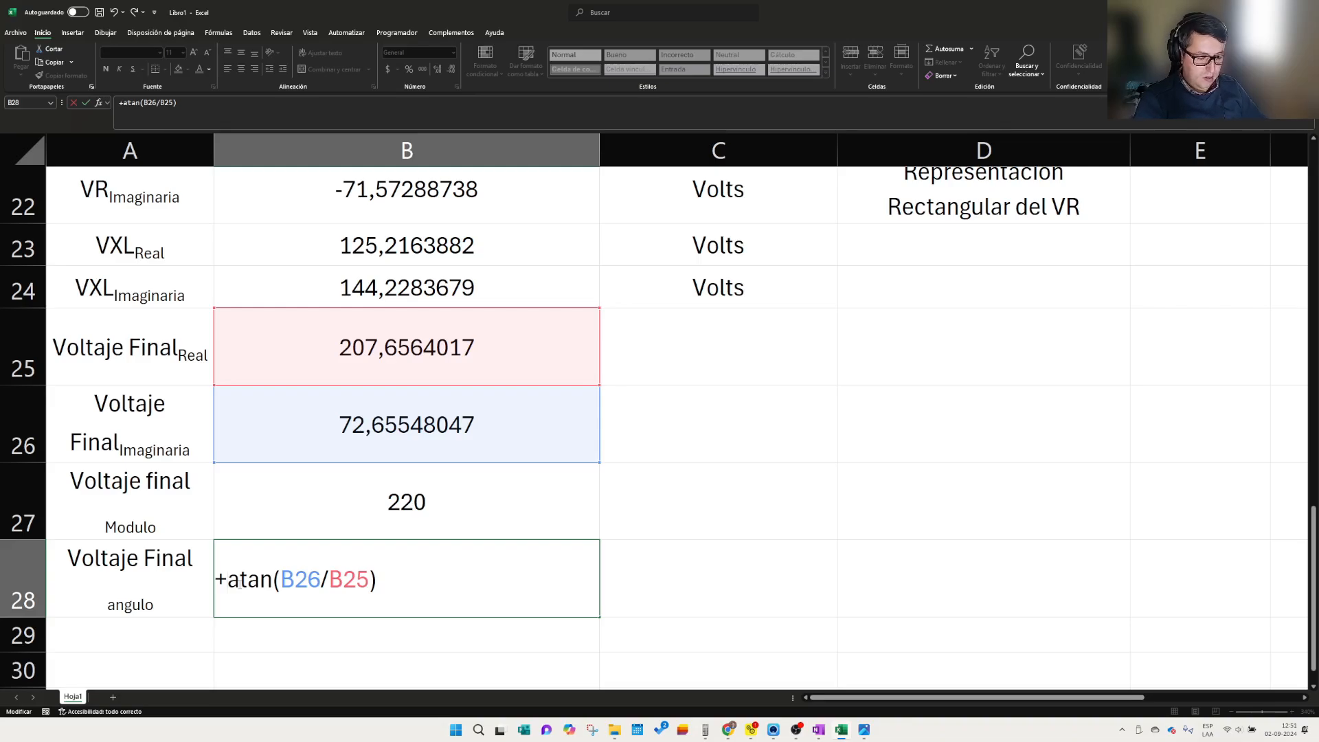
{"action": "type", "text": "grados("}
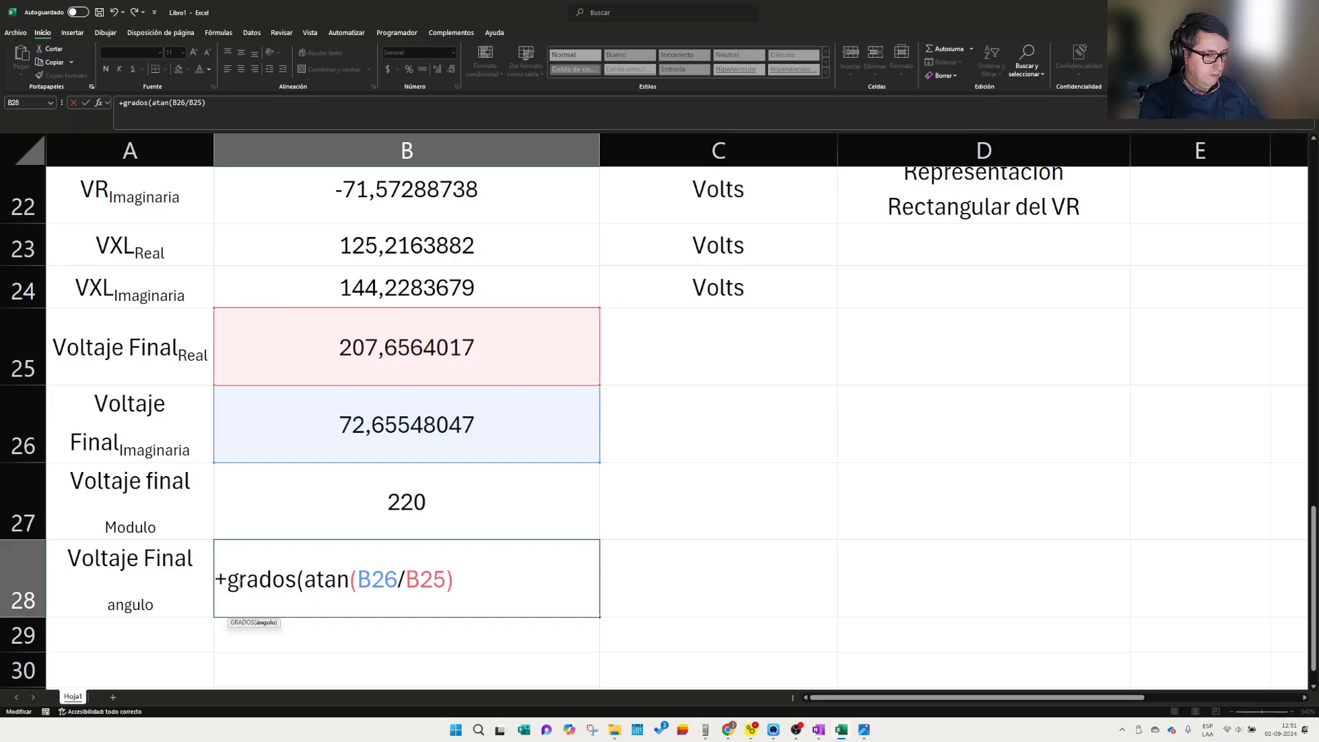
{"action": "key", "text": "End"}
{"action": "type", "text": ")"}
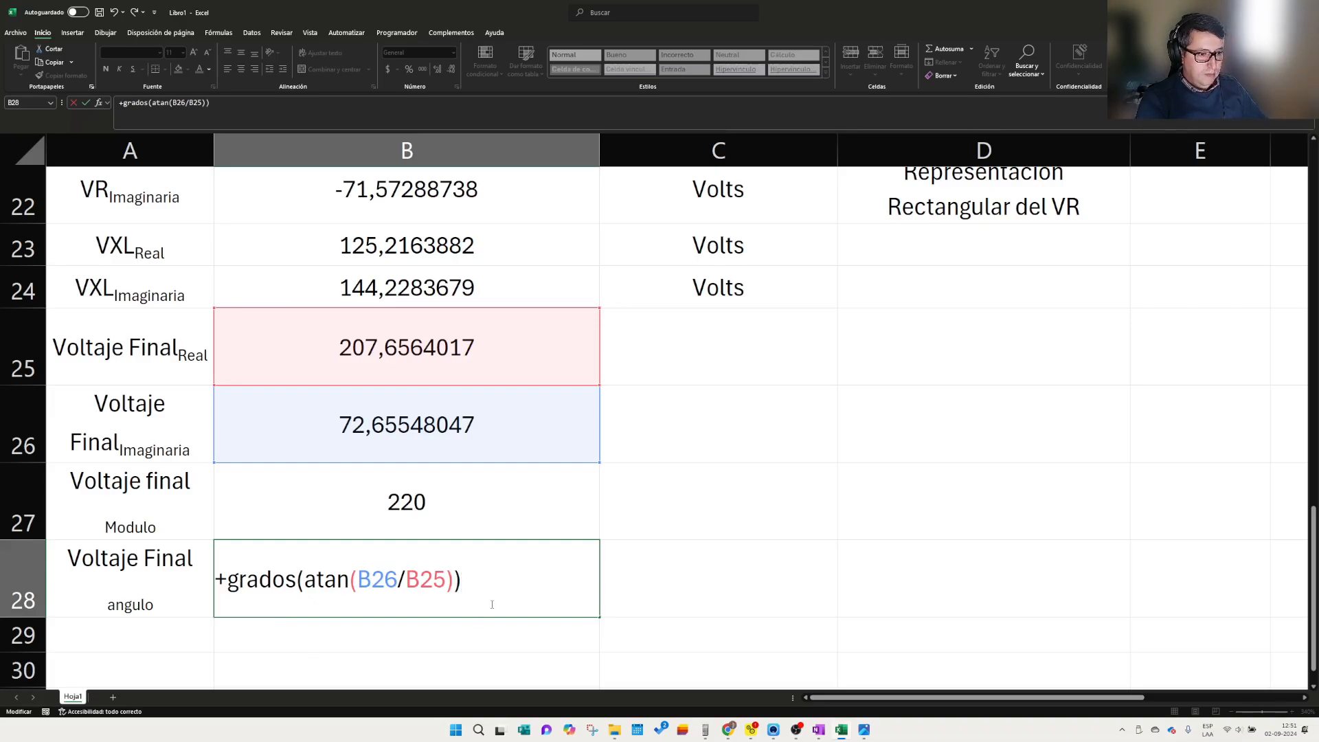
{"action": "key", "text": "Return"}
{"action": "left_click", "coordinate": [486, 603]}
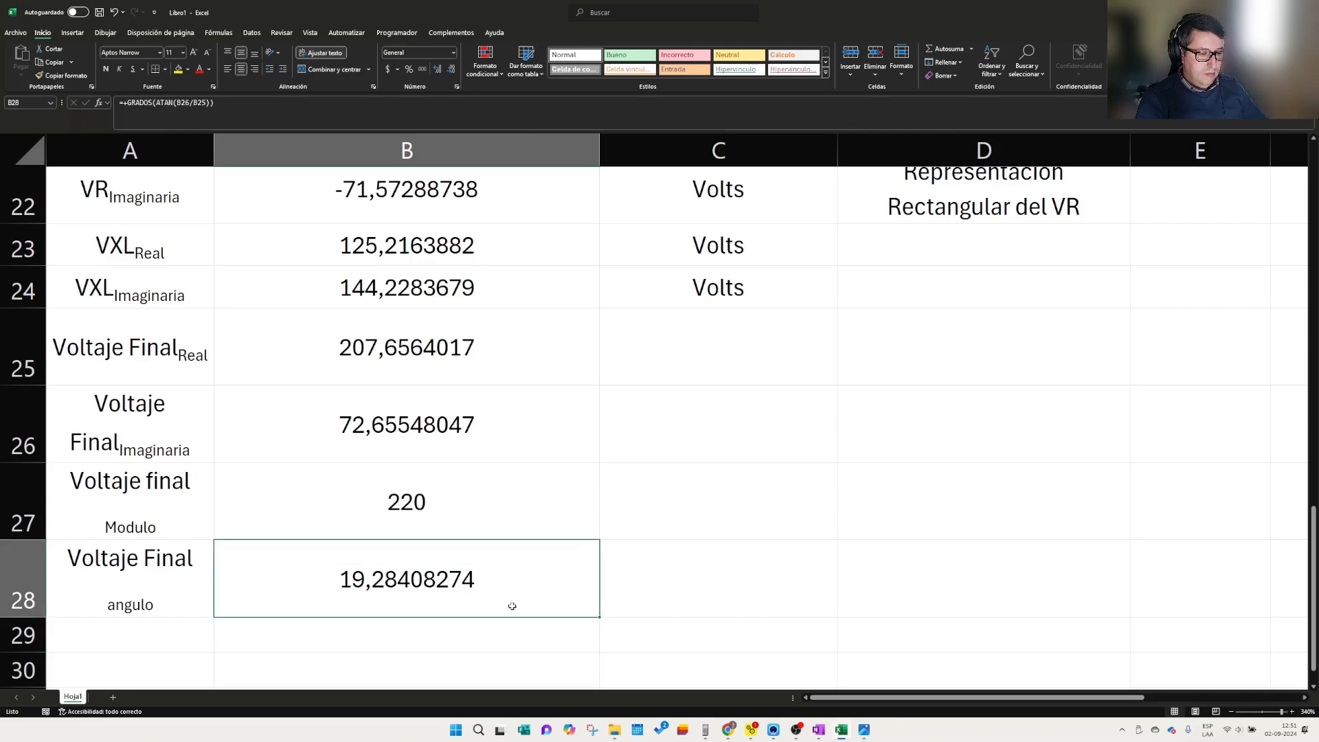
{"action": "double_click", "coordinate": [365, 590]}
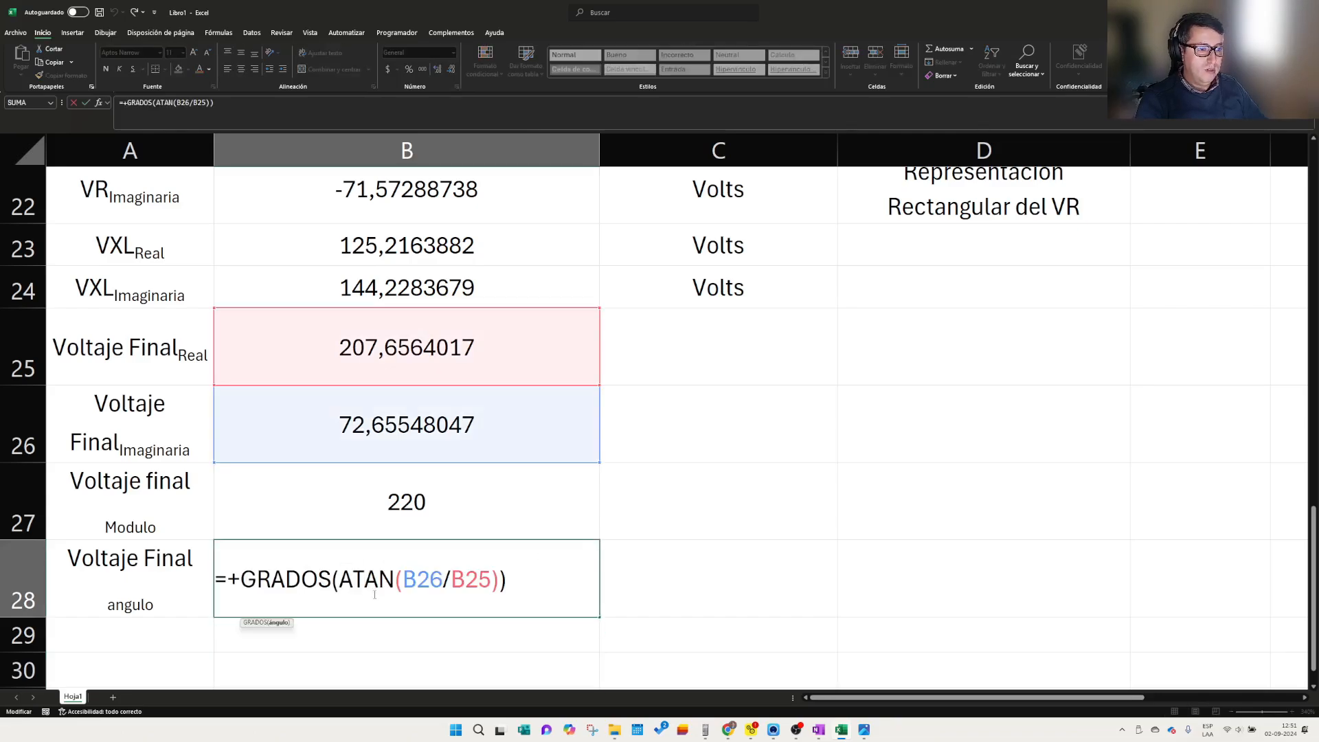
{"action": "key", "text": "Escape"}
- Copy the unit "° sexagesimales" from the VXL angle row, C20, into C28
{"action": "left_click", "coordinate": [673, 583]}
{"action": "scroll", "coordinate": [755, 463], "scroll_direction": "up", "scroll_amount": 1}
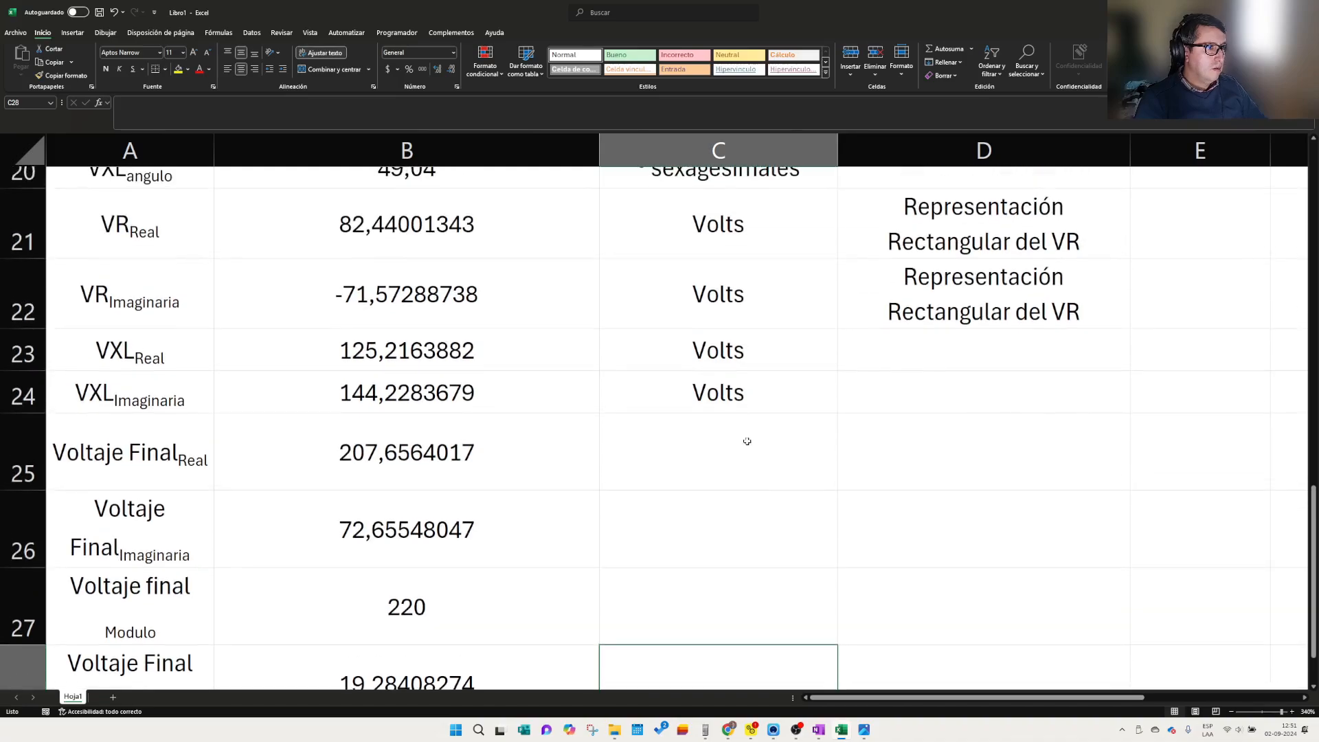
{"action": "scroll", "coordinate": [755, 463], "scroll_direction": "up", "scroll_amount": 2}
{"action": "left_click", "coordinate": [667, 376]}
{"action": "key", "text": "ctrl+c"}
{"action": "scroll", "coordinate": [654, 406], "scroll_direction": "down", "scroll_amount": 3}
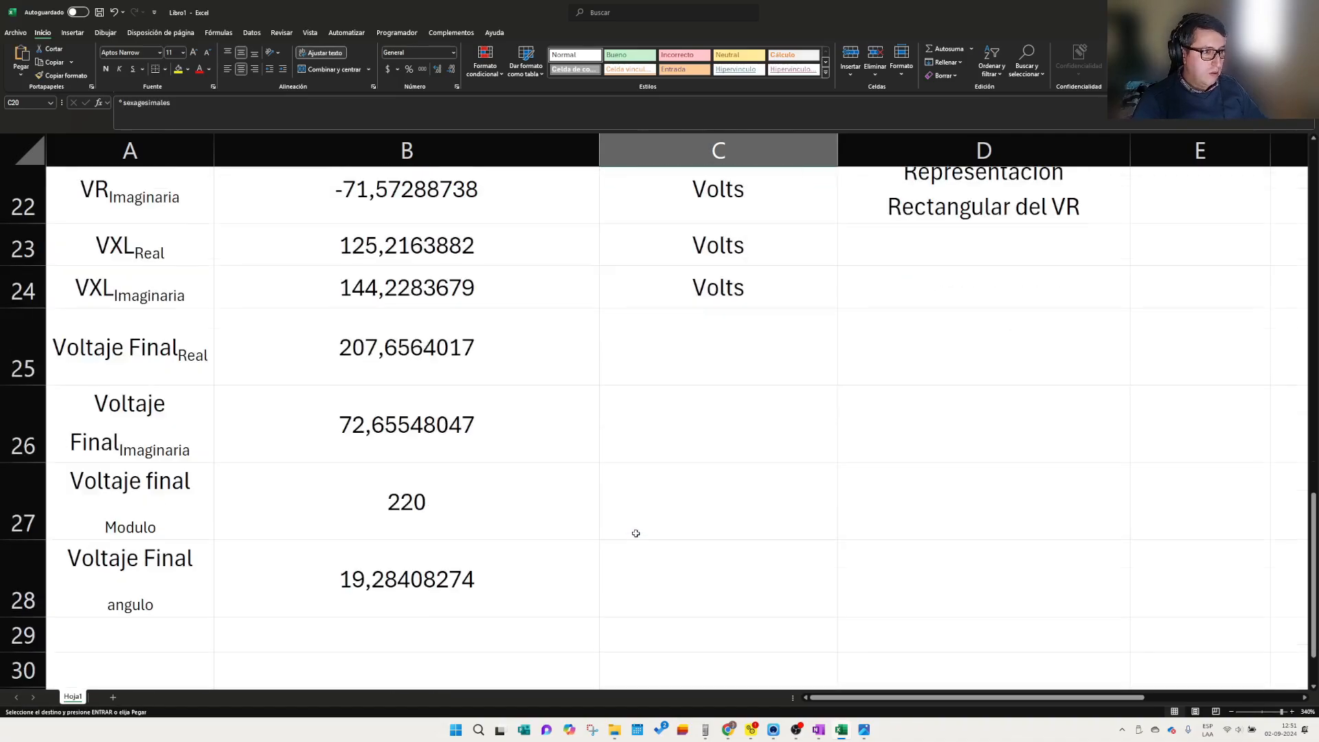
{"action": "left_click", "coordinate": [643, 598]}
{"action": "key", "text": "ctrl+v"}
{"action": "left_click", "coordinate": [489, 598]}
{"action": "key", "text": "Escape"}
{"action": "left_click", "coordinate": [548, 436]}
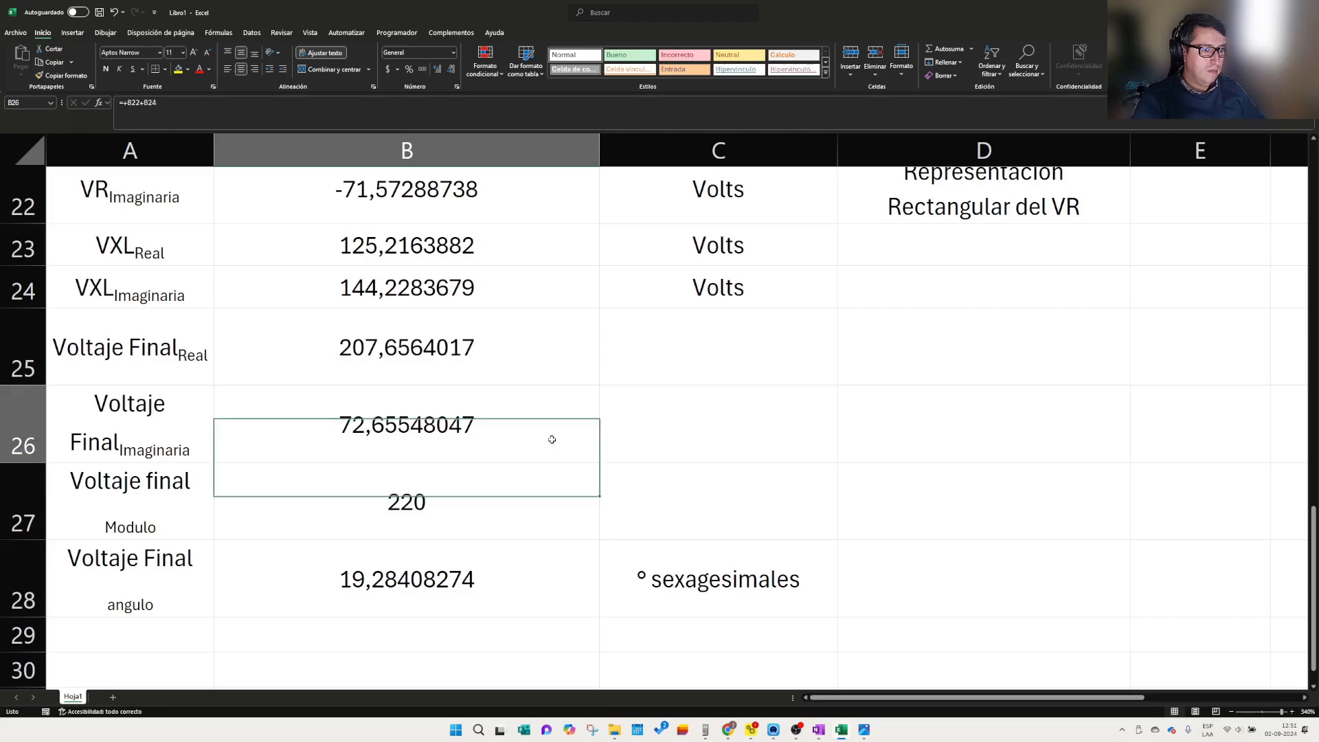
- Switch to the HP 50g calculator, bring the sheet's input data into view, and clear the calculator's history
{"action": "left_click", "coordinate": [706, 730]}
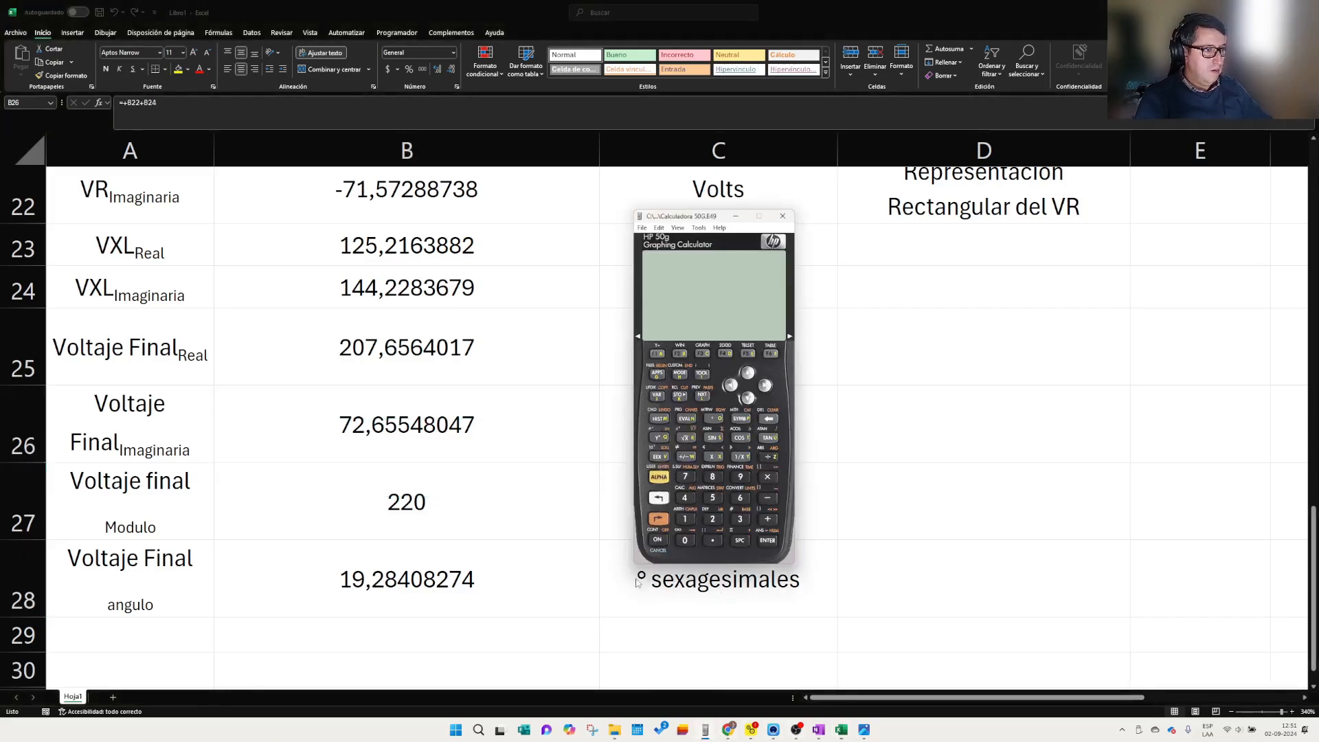
{"action": "left_click", "coordinate": [657, 542]}
{"action": "scroll", "coordinate": [540, 404], "scroll_direction": "up", "scroll_amount": 5}
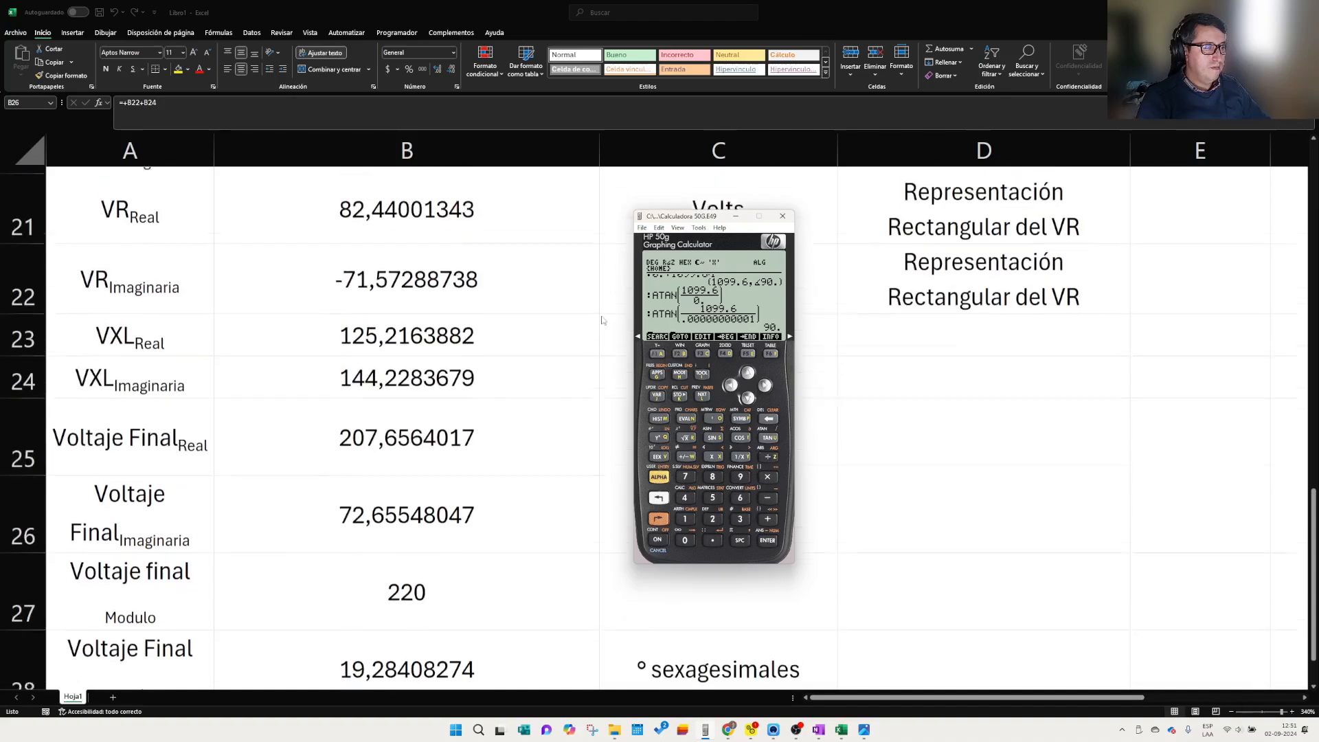
{"action": "scroll", "coordinate": [540, 404], "scroll_direction": "up", "scroll_amount": 2}
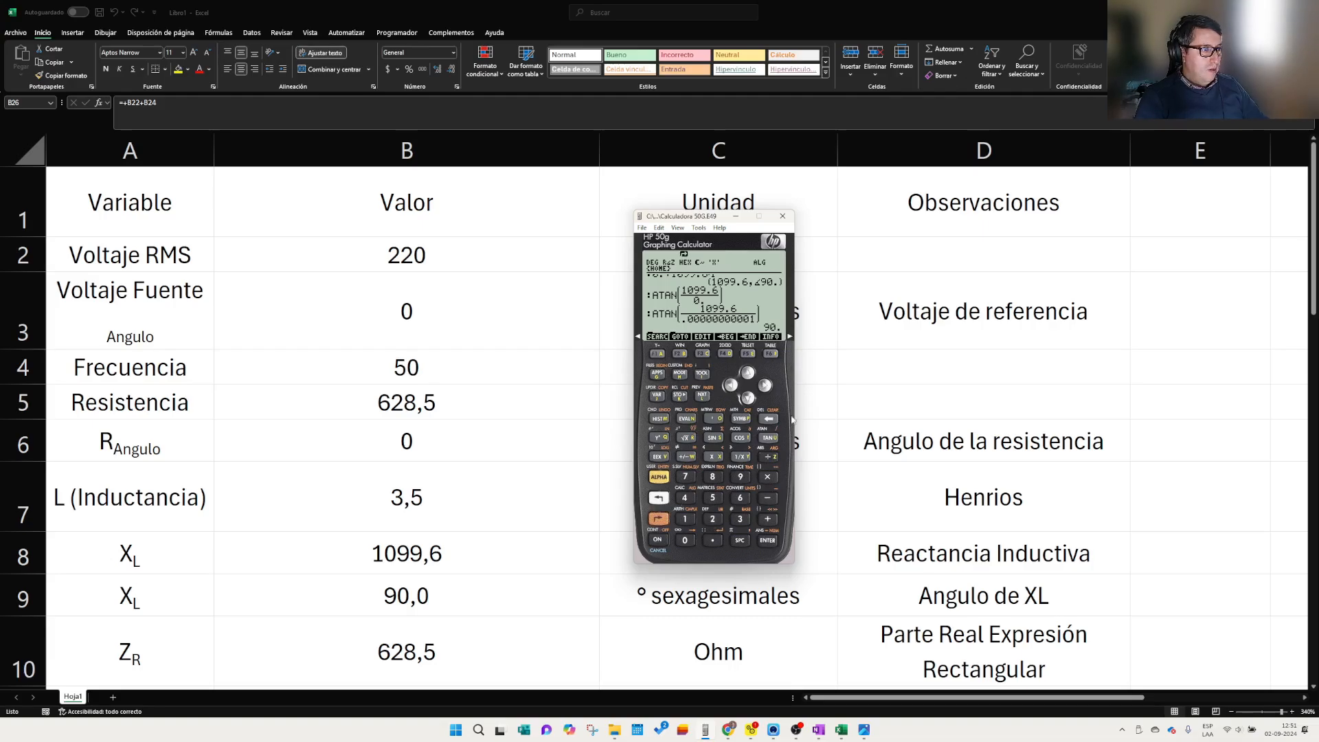
{"action": "left_click", "coordinate": [659, 518]}
{"action": "key", "text": "BackSpace"}
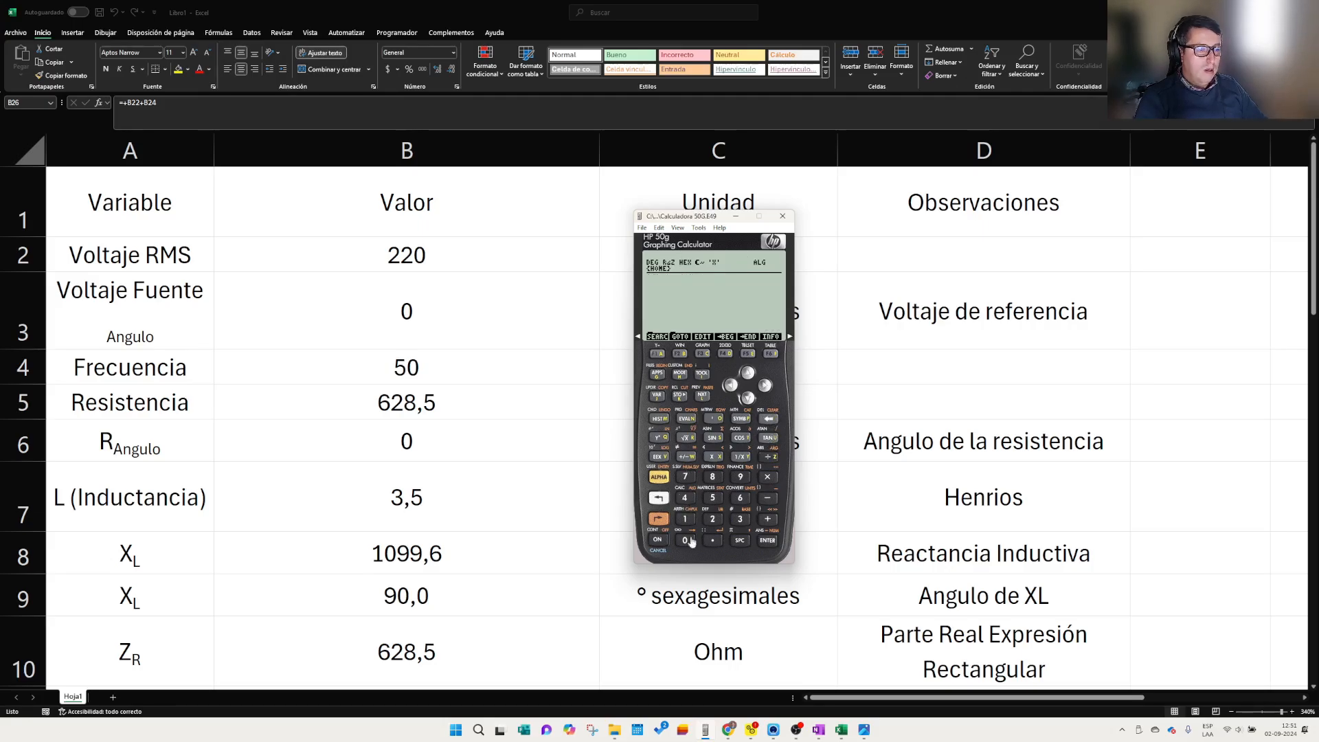
- Enter the resistance value 628.5 on the calculator
{"action": "left_click", "coordinate": [688, 439]}
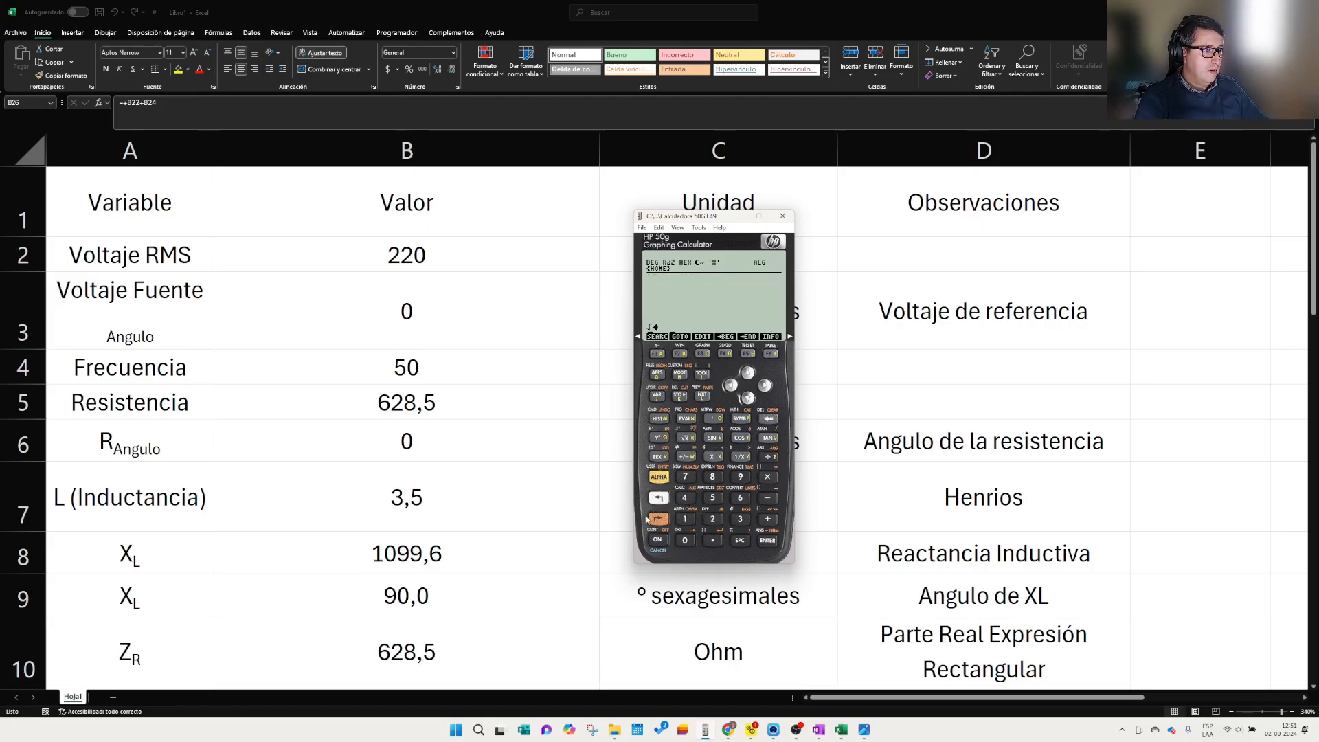
{"action": "left_click", "coordinate": [658, 540]}
{"action": "left_click", "coordinate": [739, 498]}
{"action": "left_click", "coordinate": [712, 518]}
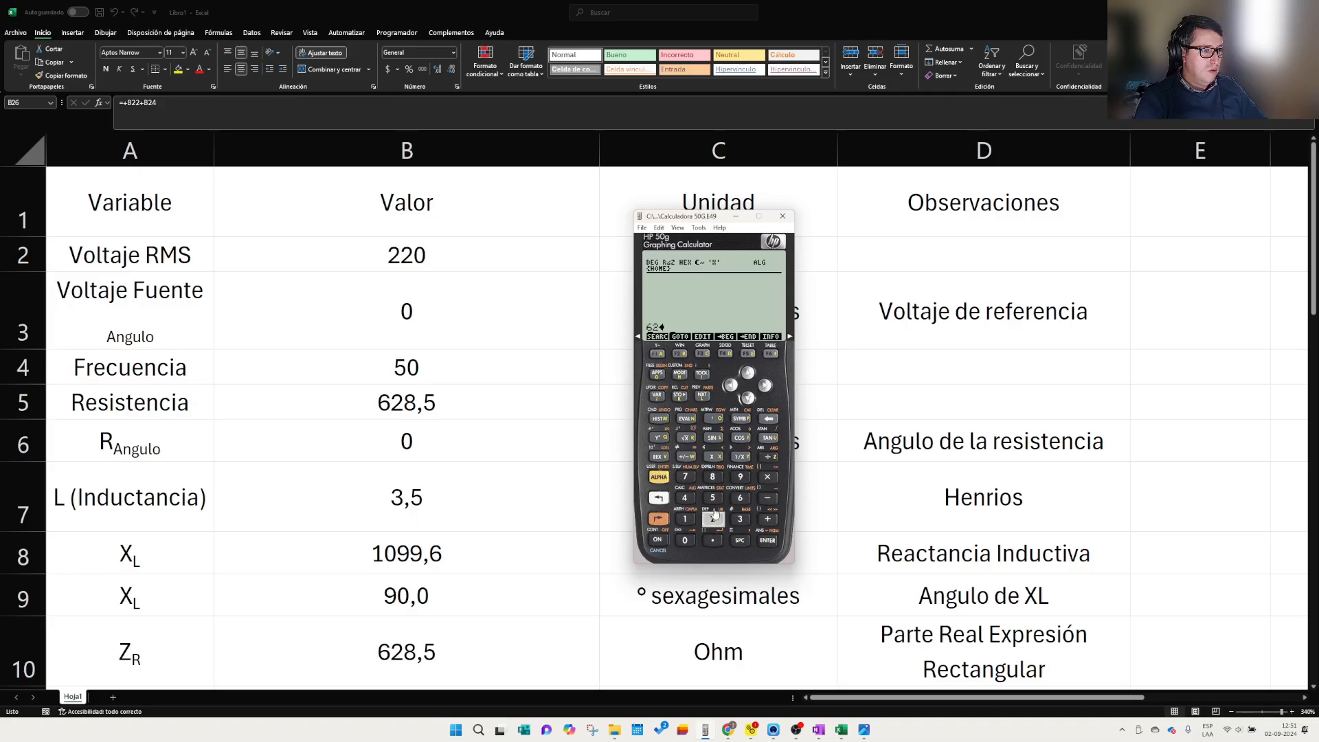
{"action": "left_click", "coordinate": [713, 477]}
{"action": "left_click", "coordinate": [713, 540]}
{"action": "left_click", "coordinate": [713, 497]}
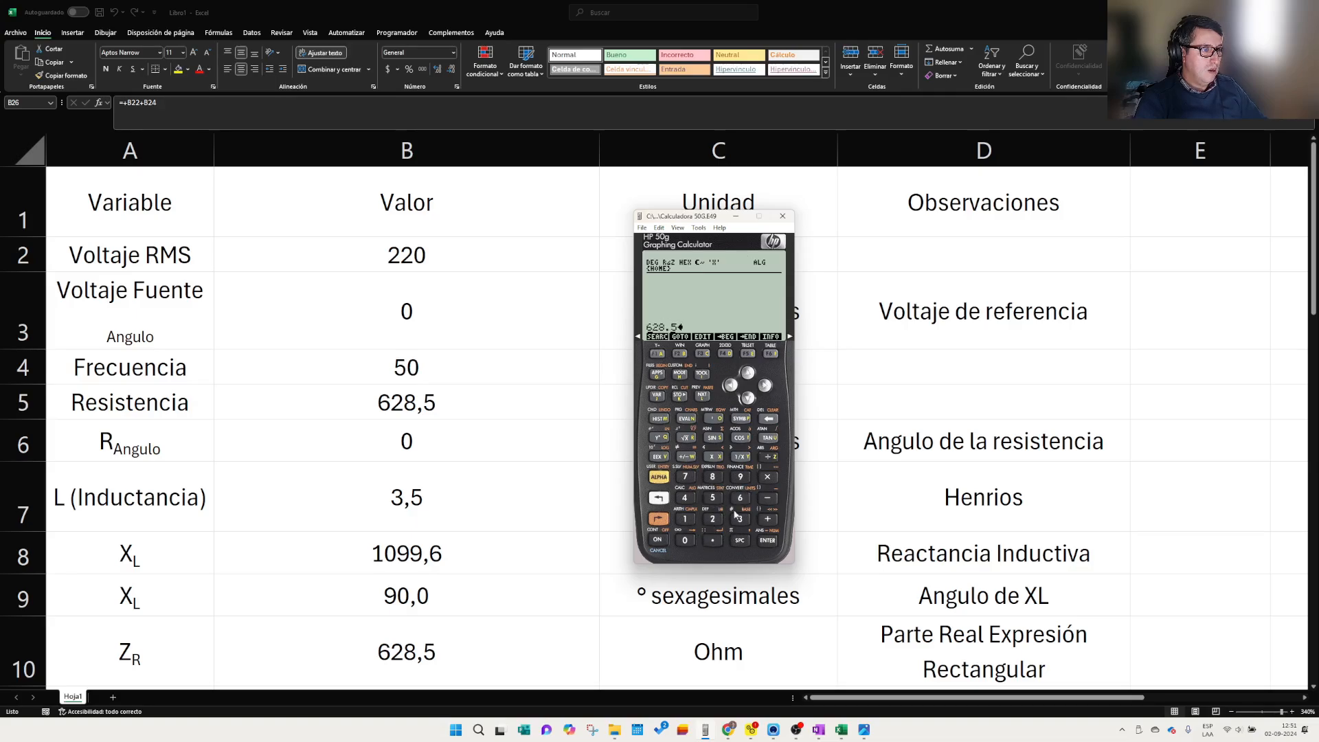
{"action": "left_click", "coordinate": [768, 542]}
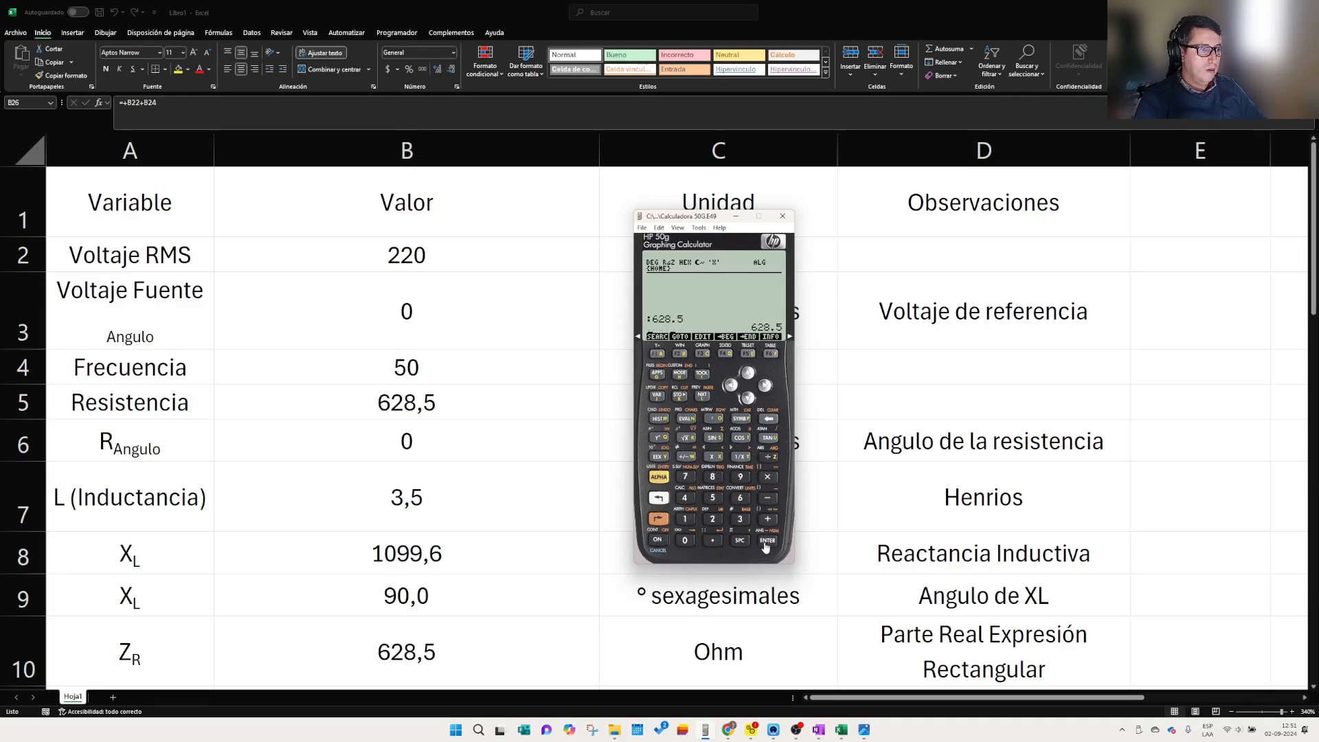
- Calculate the inductive reactance on the calculator as 2*π*50*3.5
{"action": "left_click", "coordinate": [713, 520]}
{"action": "type", "text": "*"}
{"action": "left_click", "coordinate": [659, 499]}
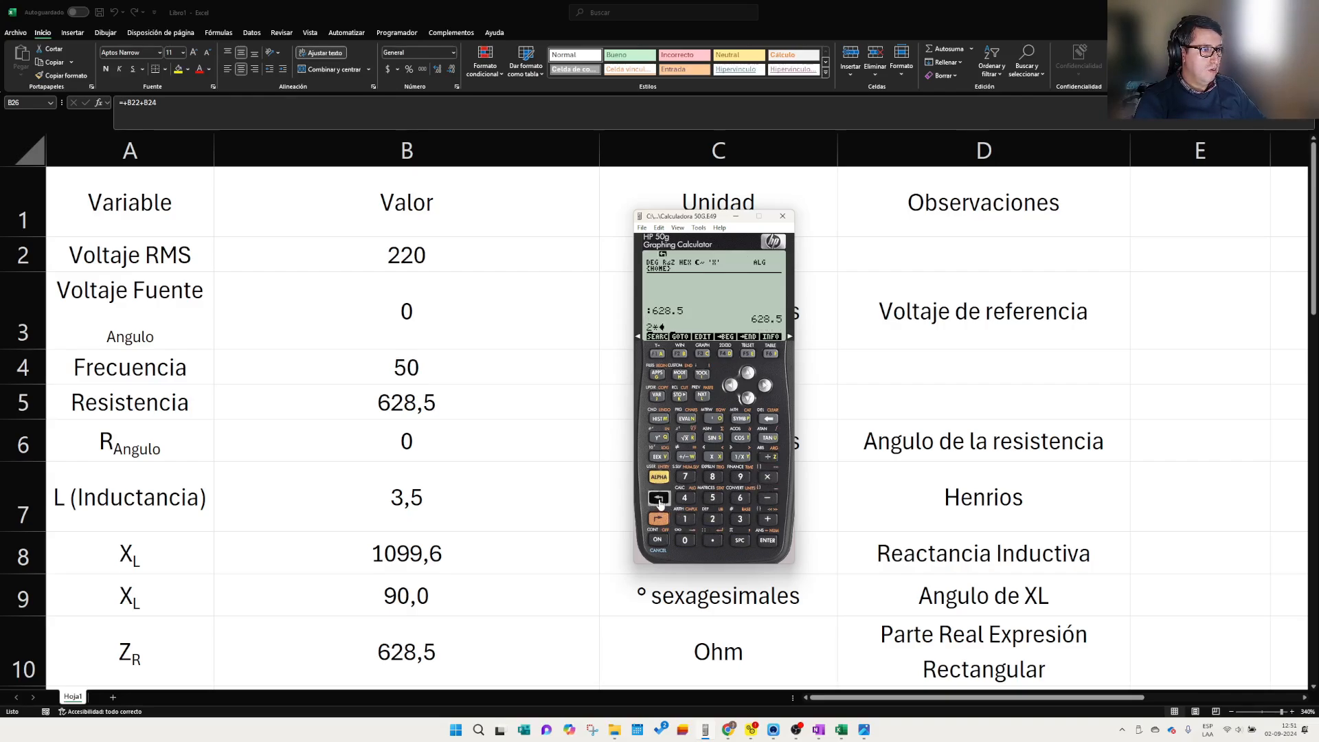
{"action": "left_click", "coordinate": [740, 541]}
{"action": "left_click", "coordinate": [768, 500]}
{"action": "type", "text": "50"}
{"action": "key", "text": "BackSpace"}
{"action": "key", "text": "BackSpace"}
{"action": "key", "text": "BackSpace"}
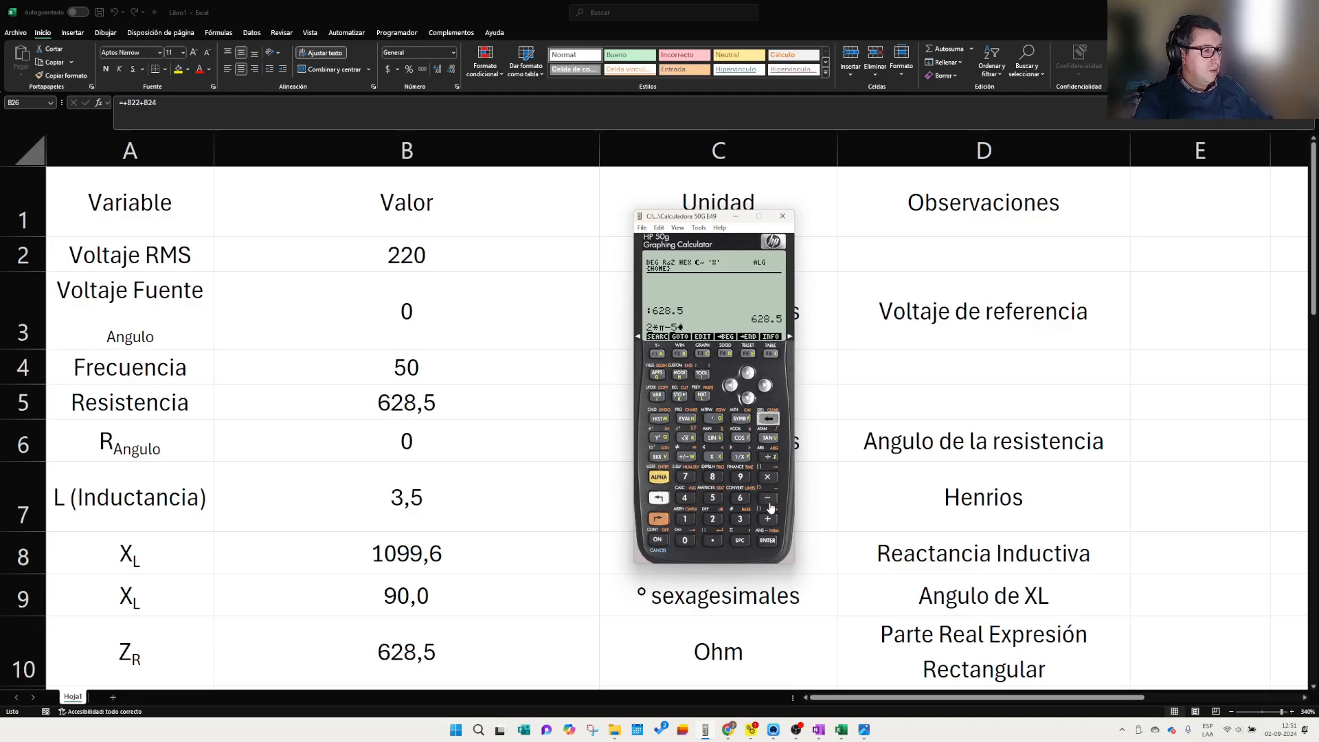
{"action": "left_click", "coordinate": [768, 478]}
{"action": "type", "text": "50"}
{"action": "left_click", "coordinate": [769, 479]}
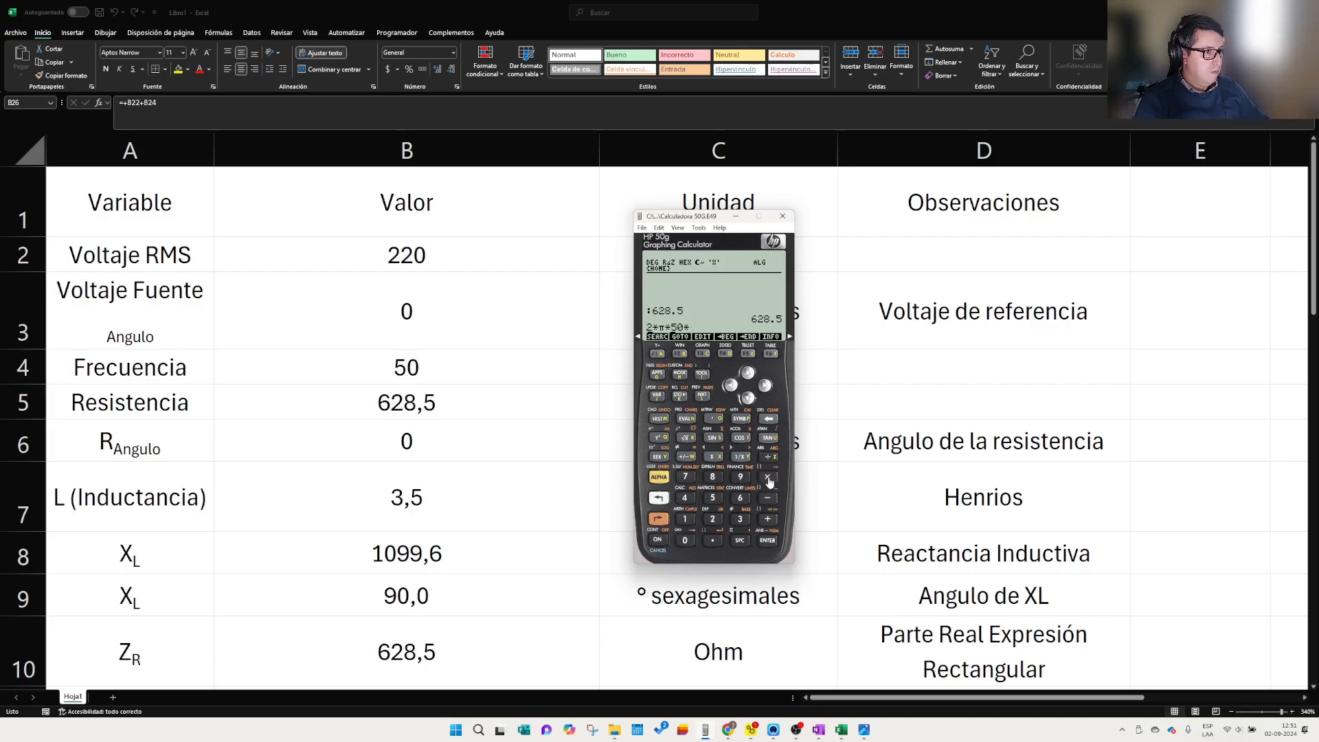
{"action": "type", "text": "3.5"}
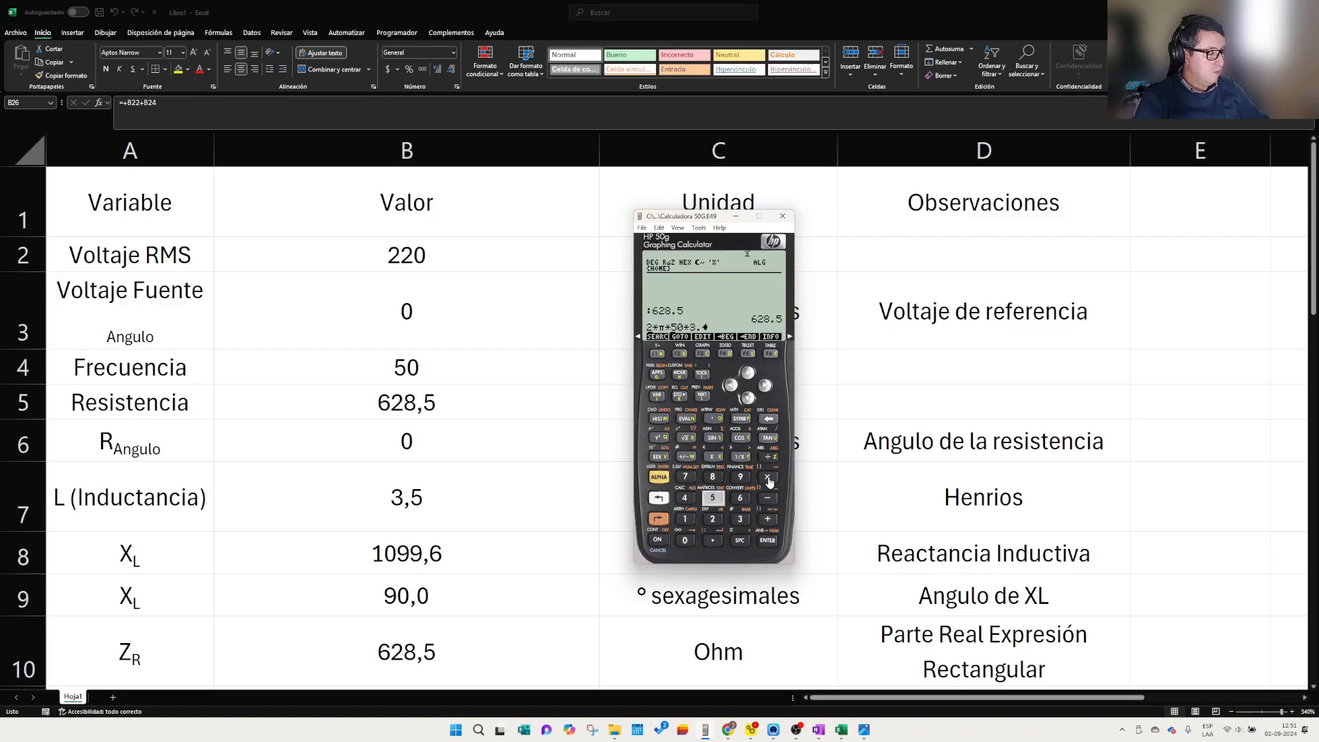
{"action": "left_click", "coordinate": [769, 542]}
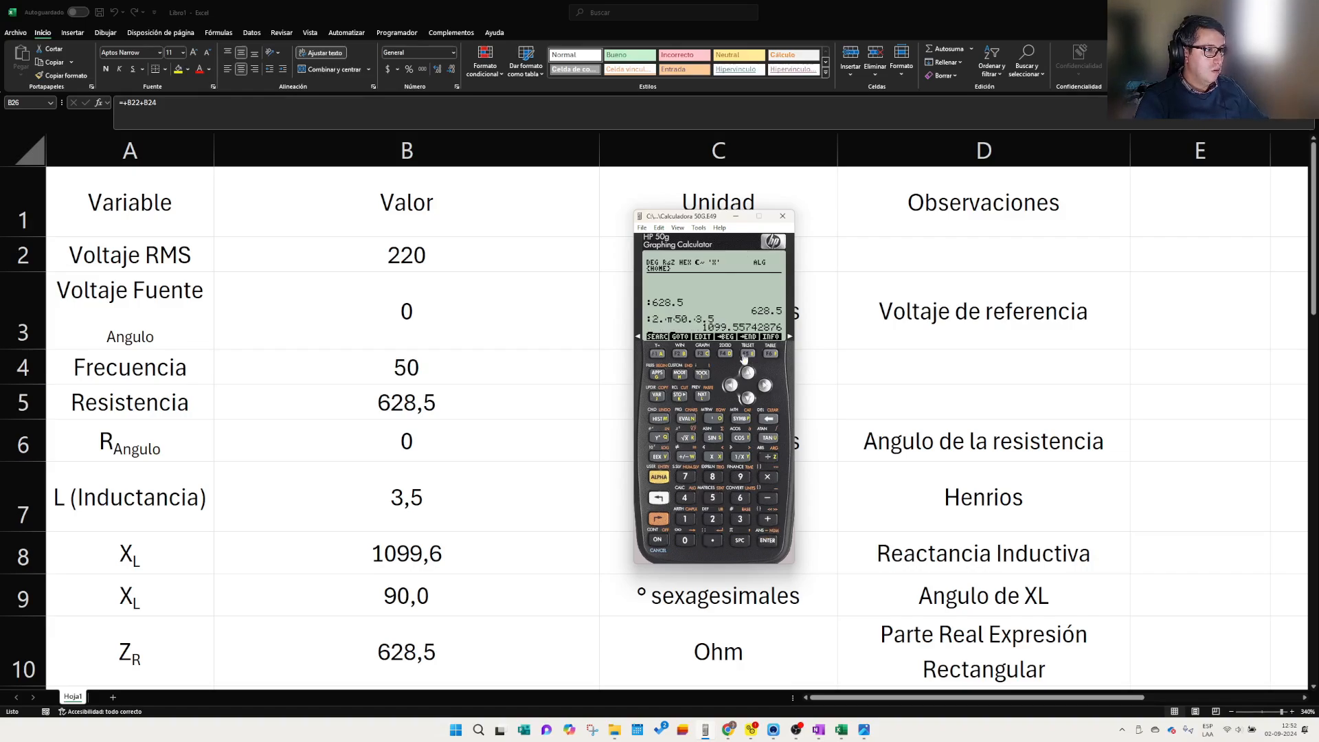
- Move the calculator window next to the impedance values in rows 10 and 11 of the sheet
{"action": "scroll", "coordinate": [496, 513], "scroll_direction": "down", "scroll_amount": 1}
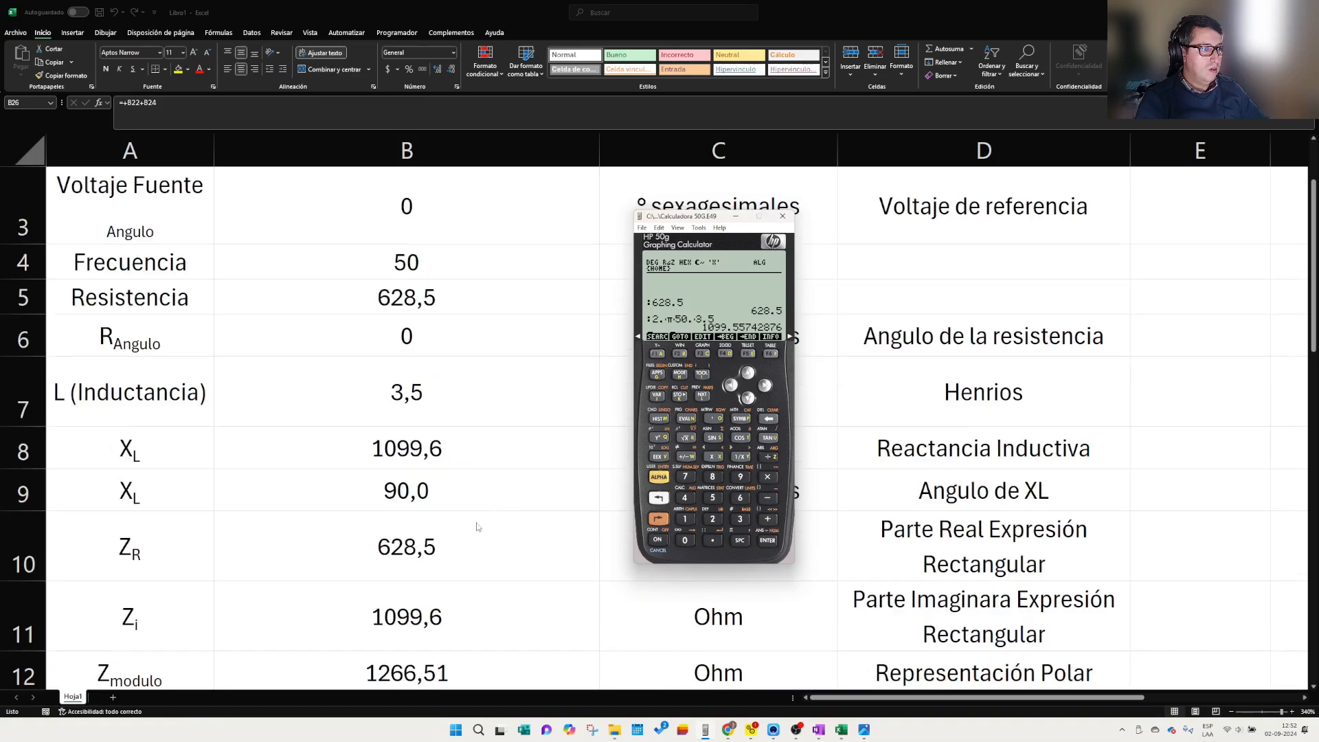
{"action": "left_click_drag", "start_coordinate": [694, 218], "coordinate": [600, 296]}
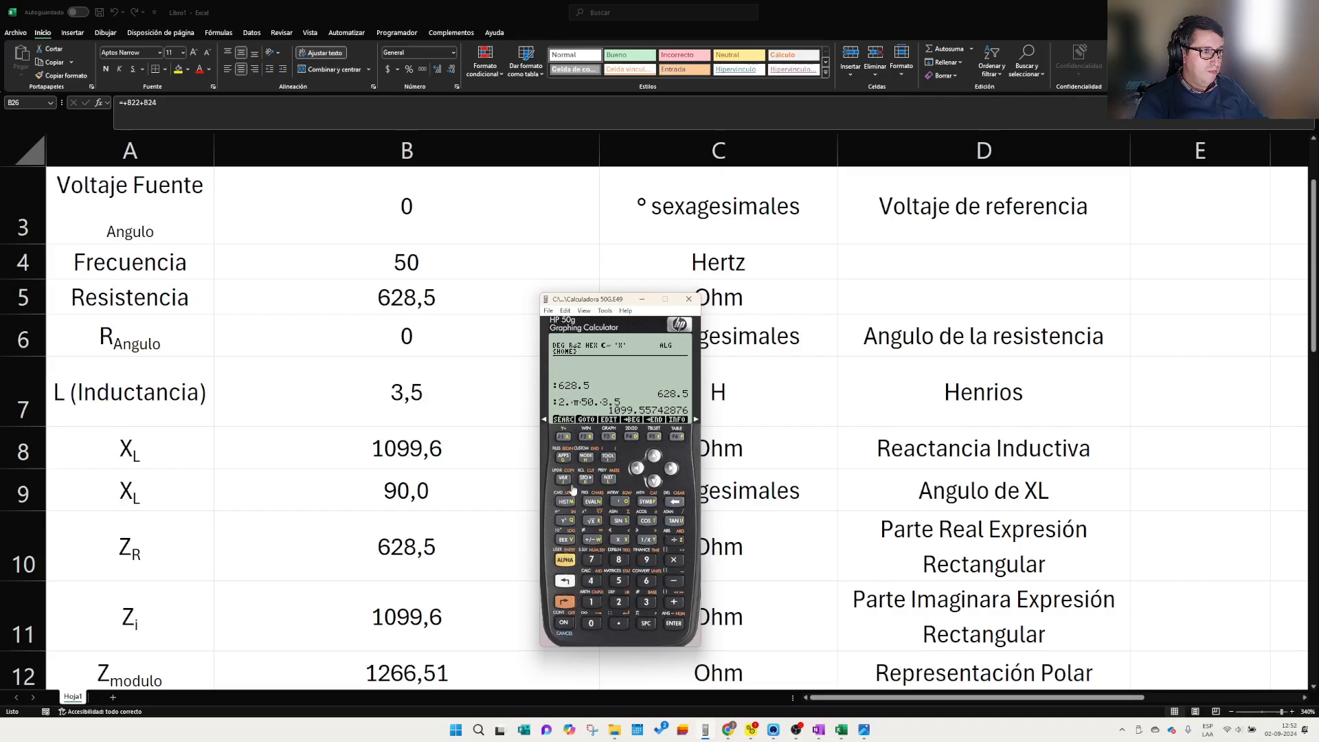
- Calculate the circuit impedance on the calculator as ANS(2)+ANS(1)*i
{"action": "left_click", "coordinate": [592, 521]}
{"action": "left_click", "coordinate": [563, 625]}
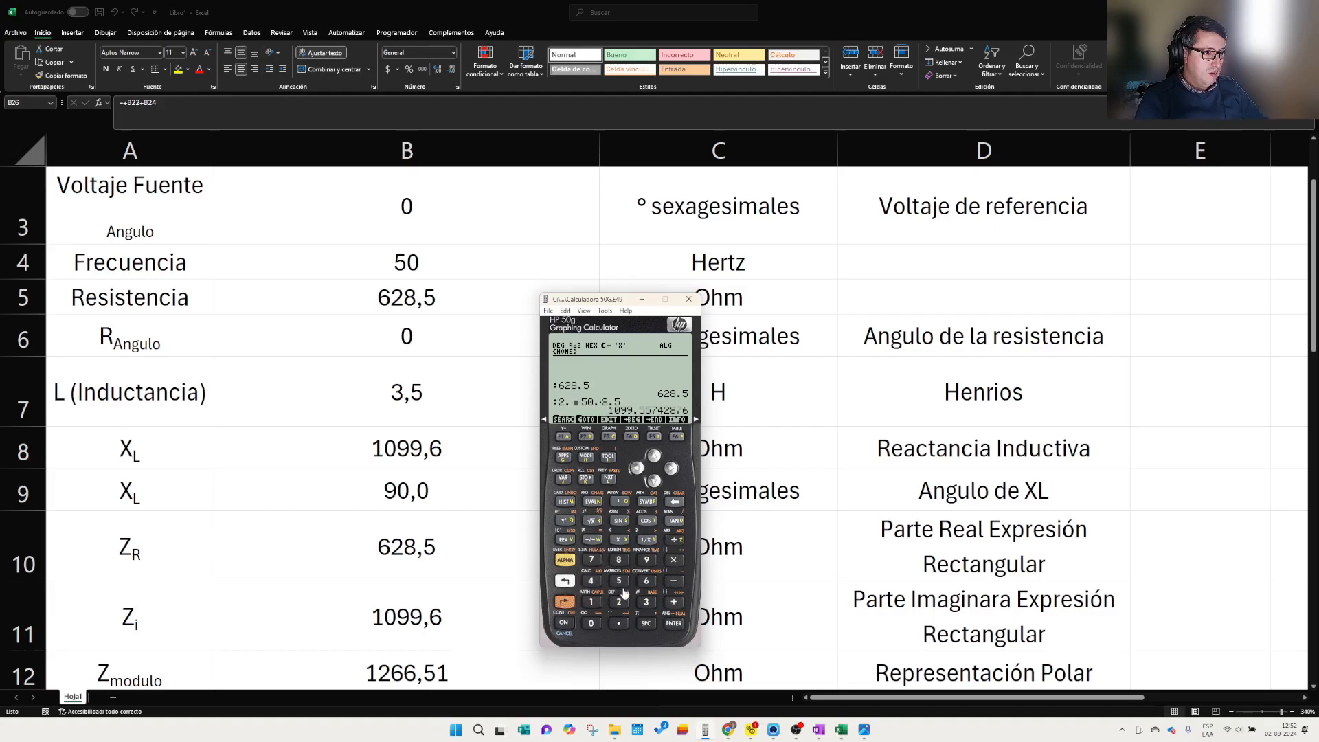
{"action": "left_click", "coordinate": [565, 581]}
{"action": "left_click", "coordinate": [673, 626]}
{"action": "key", "text": "Left"}
{"action": "key", "text": "BackSpace"}
{"action": "type", "text": "2"}
{"action": "key", "text": "Right"}
{"action": "type", "text": "+"}
{"action": "left_click", "coordinate": [673, 623]}
{"action": "left_click", "coordinate": [676, 562]}
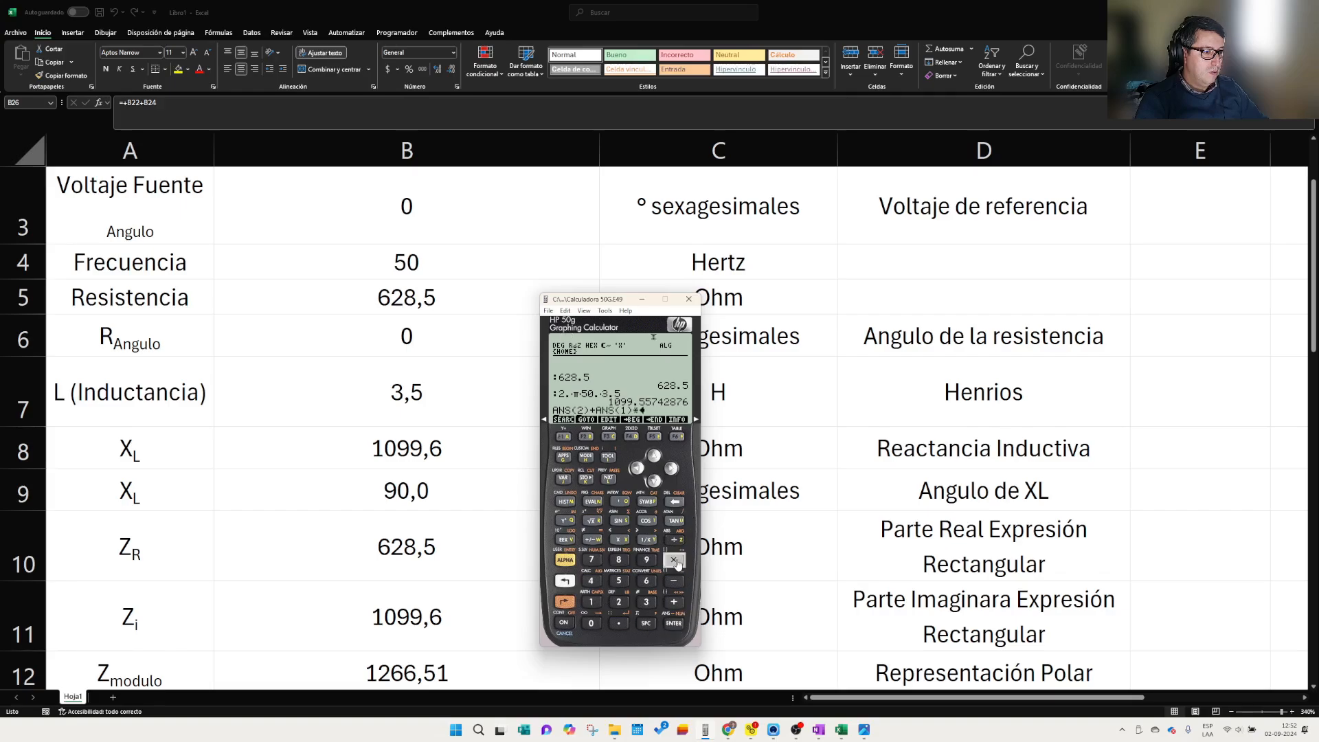
{"action": "left_click", "coordinate": [607, 459]}
{"action": "key", "text": "Return"}
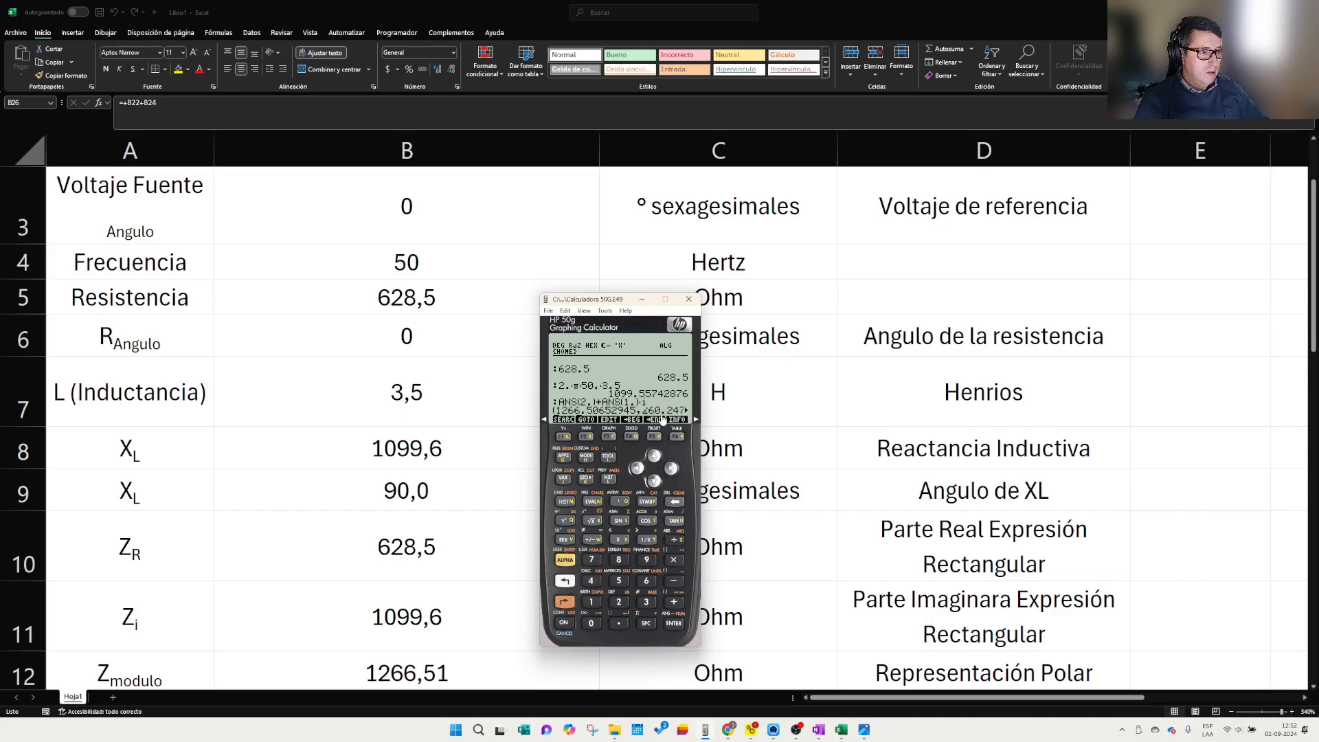
- Move the calculator window off column B to compare its impedance with the sheet's Z modulus and θ rows
{"action": "scroll", "coordinate": [498, 465], "scroll_direction": "down", "scroll_amount": 2}
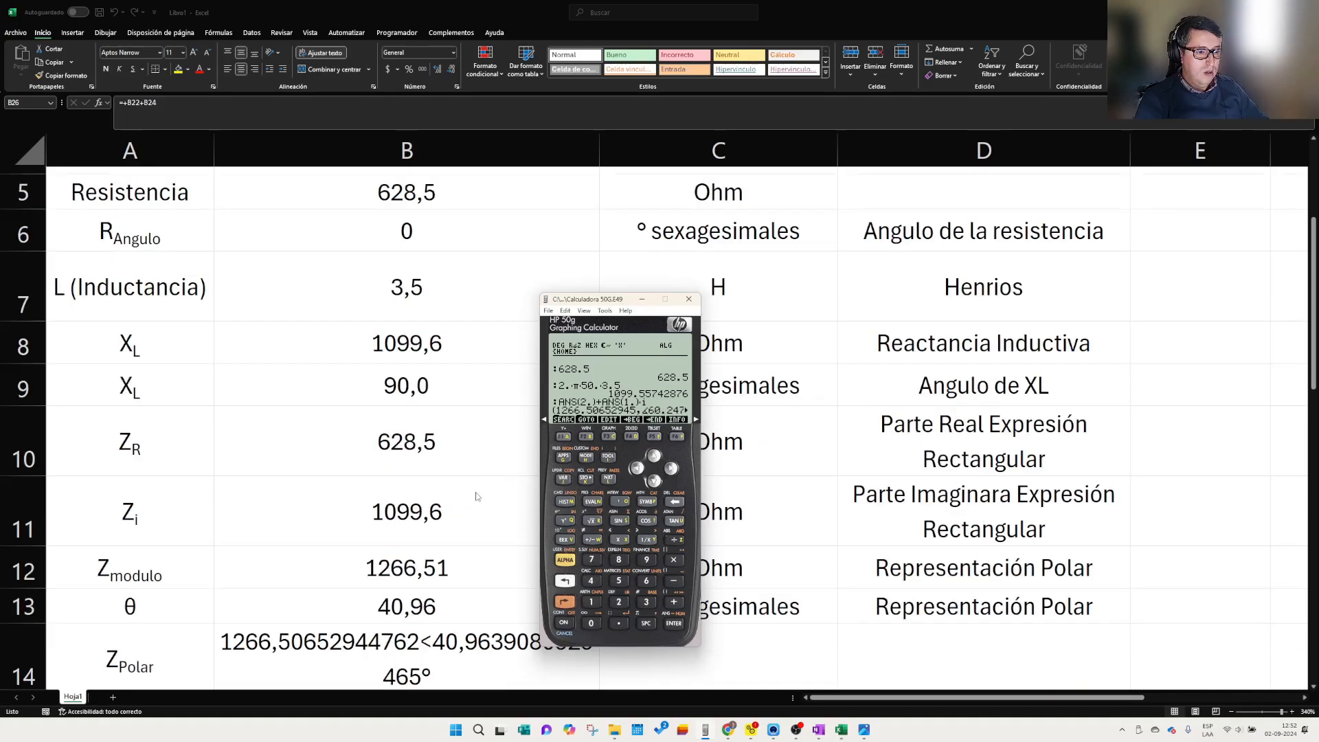
{"action": "scroll", "coordinate": [476, 498], "scroll_direction": "down", "scroll_amount": 2}
{"action": "left_click_drag", "start_coordinate": [581, 304], "coordinate": [715, 266]}
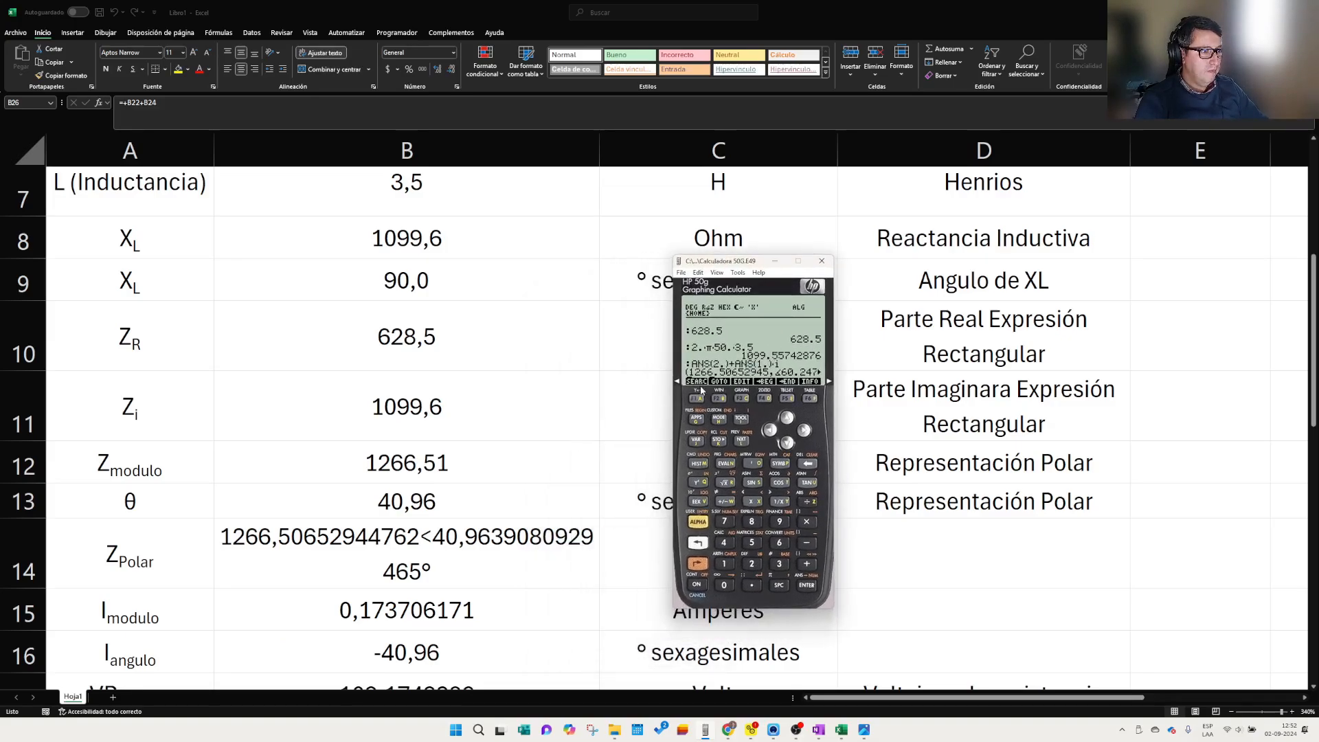
- Correct the impedance angle formula in B13 to =+GRADOS(ATAN(B8/B5)) so it divides the reactance by the resistance
{"action": "left_click", "coordinate": [407, 504]}
{"action": "left_click", "coordinate": [405, 503]}
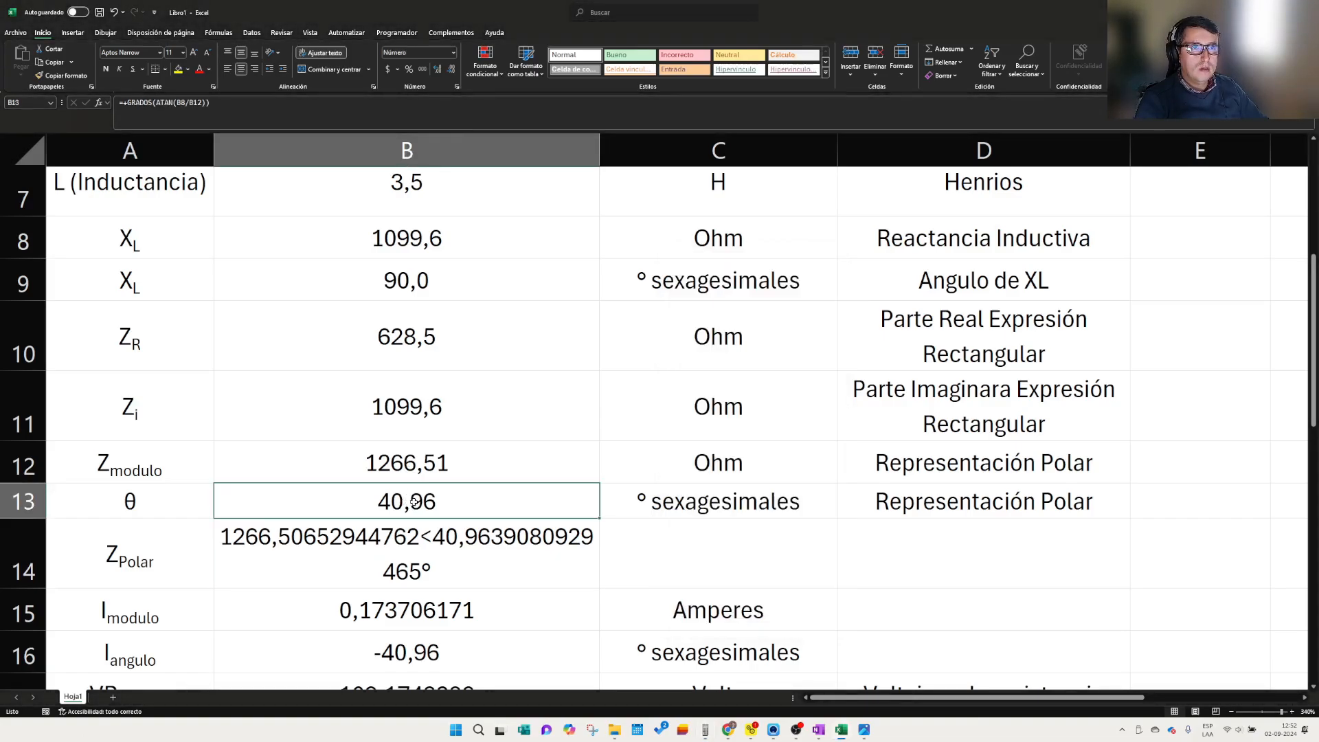
{"action": "double_click", "coordinate": [408, 504]}
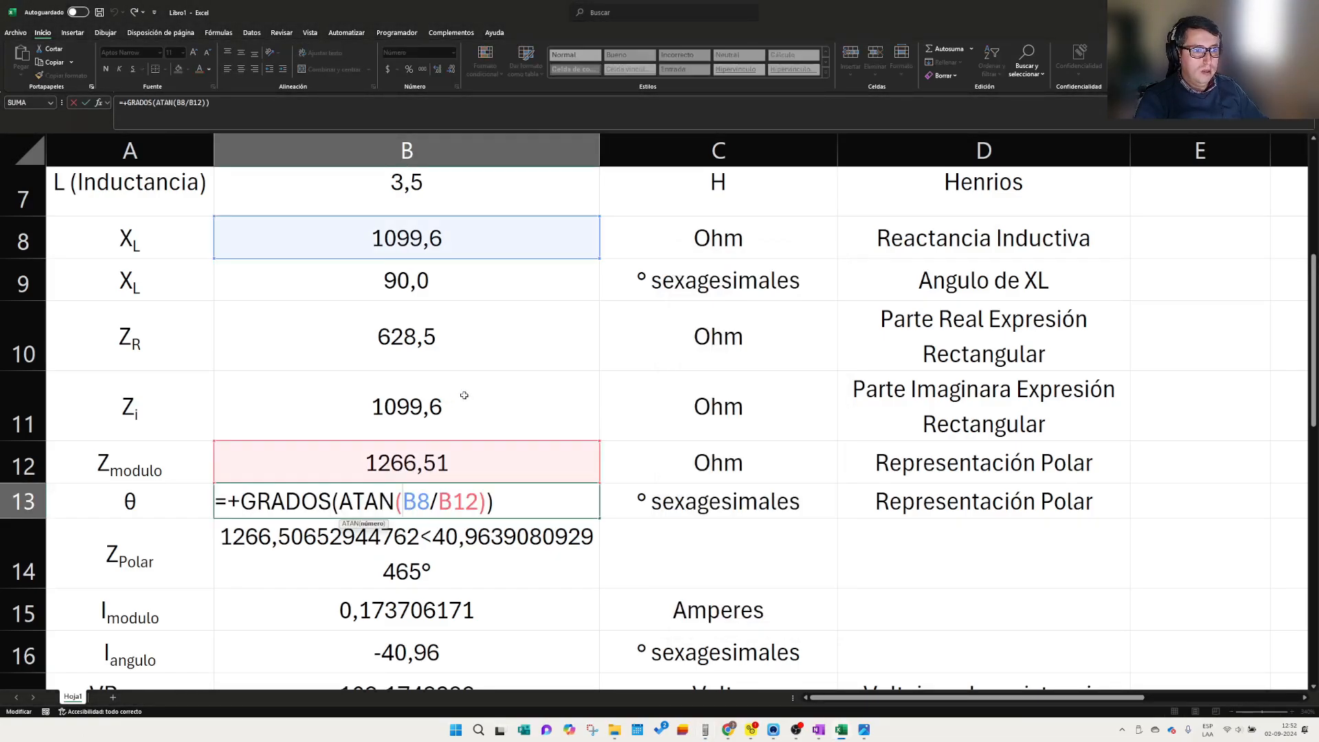
{"action": "scroll", "coordinate": [372, 496], "scroll_direction": "up", "scroll_amount": 1}
{"action": "scroll", "coordinate": [426, 536], "scroll_direction": "down", "scroll_amount": 1}
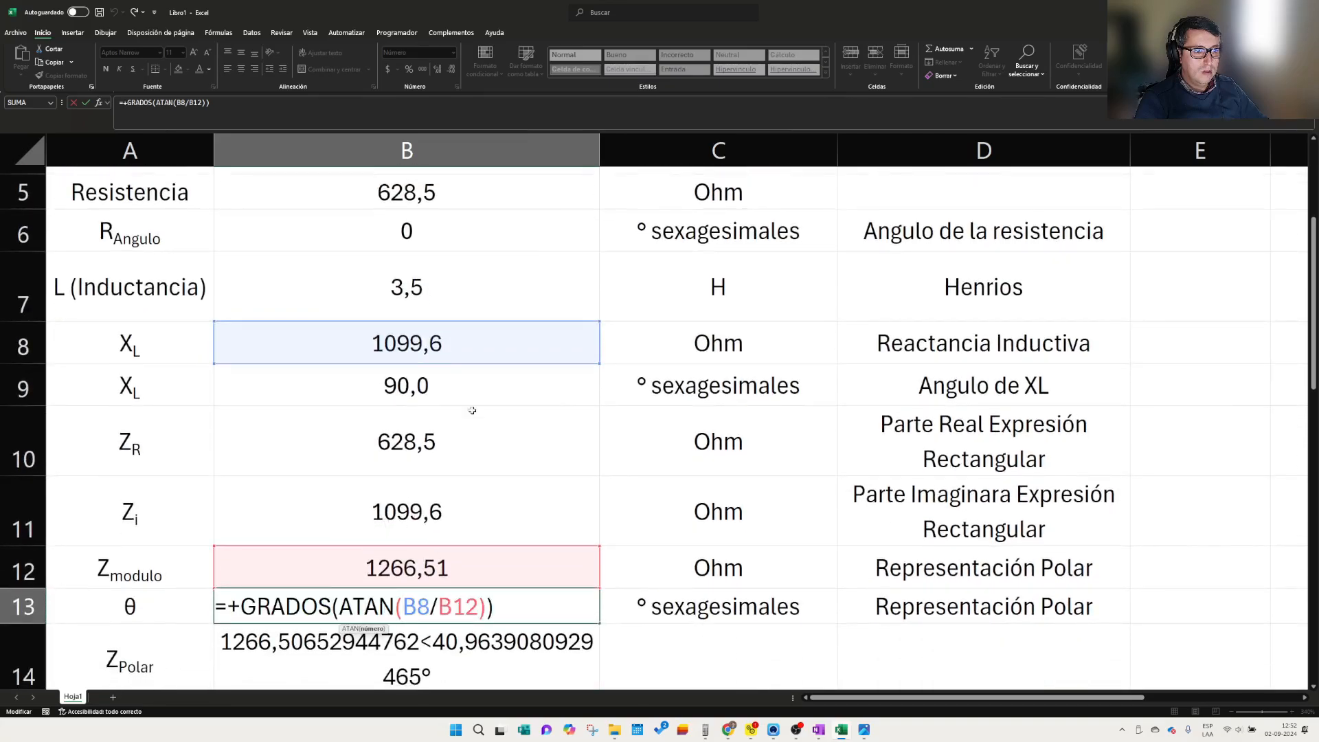
{"action": "scroll", "coordinate": [471, 413], "scroll_direction": "up", "scroll_amount": 1}
{"action": "scroll", "coordinate": [472, 446], "scroll_direction": "down", "scroll_amount": 1}
{"action": "scroll", "coordinate": [475, 511], "scroll_direction": "down", "scroll_amount": 1}
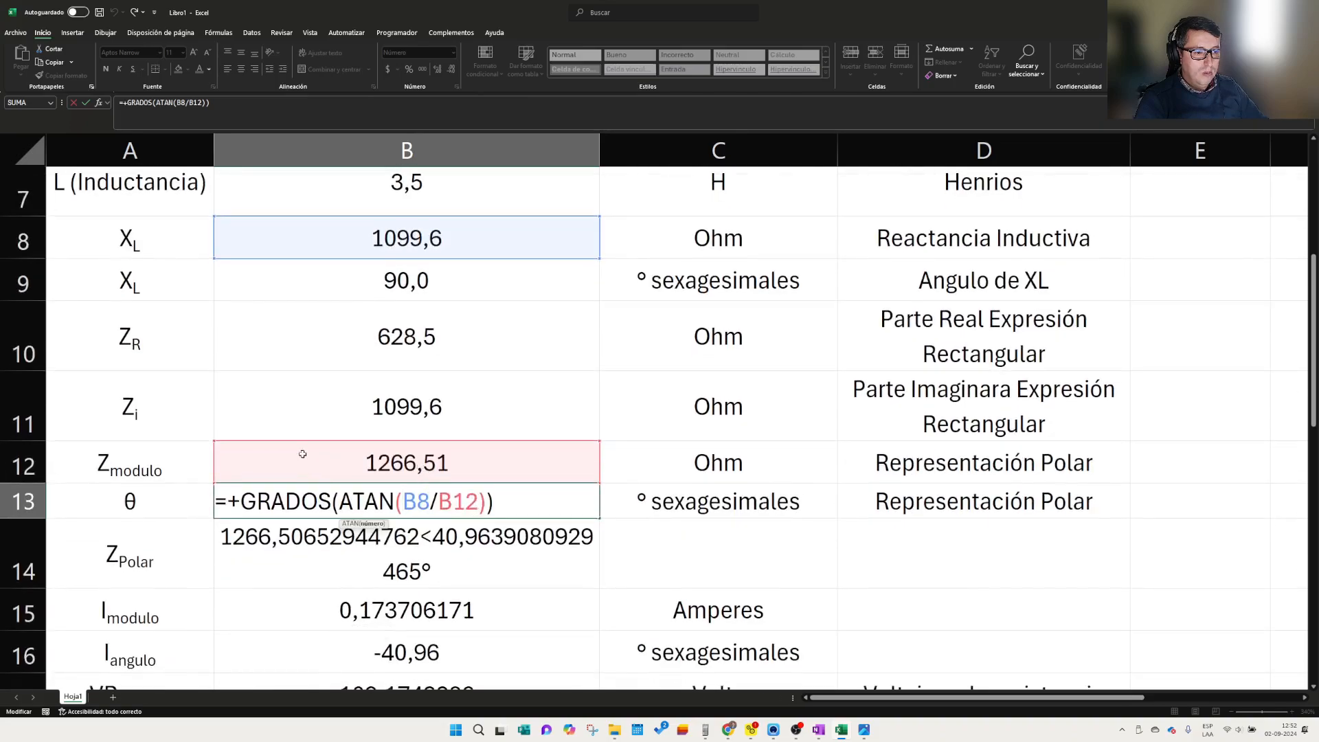
{"action": "scroll", "coordinate": [333, 522], "scroll_direction": "up", "scroll_amount": 1}
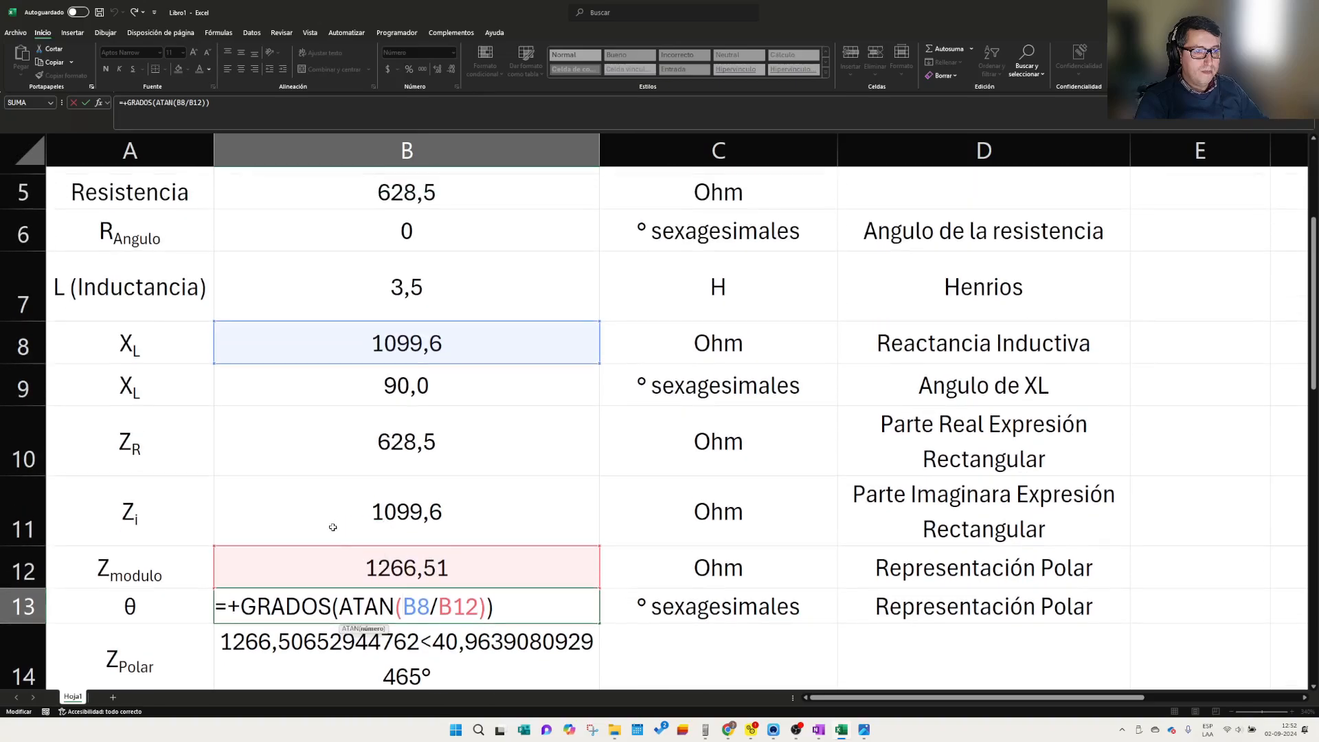
{"action": "left_click", "coordinate": [325, 535]}
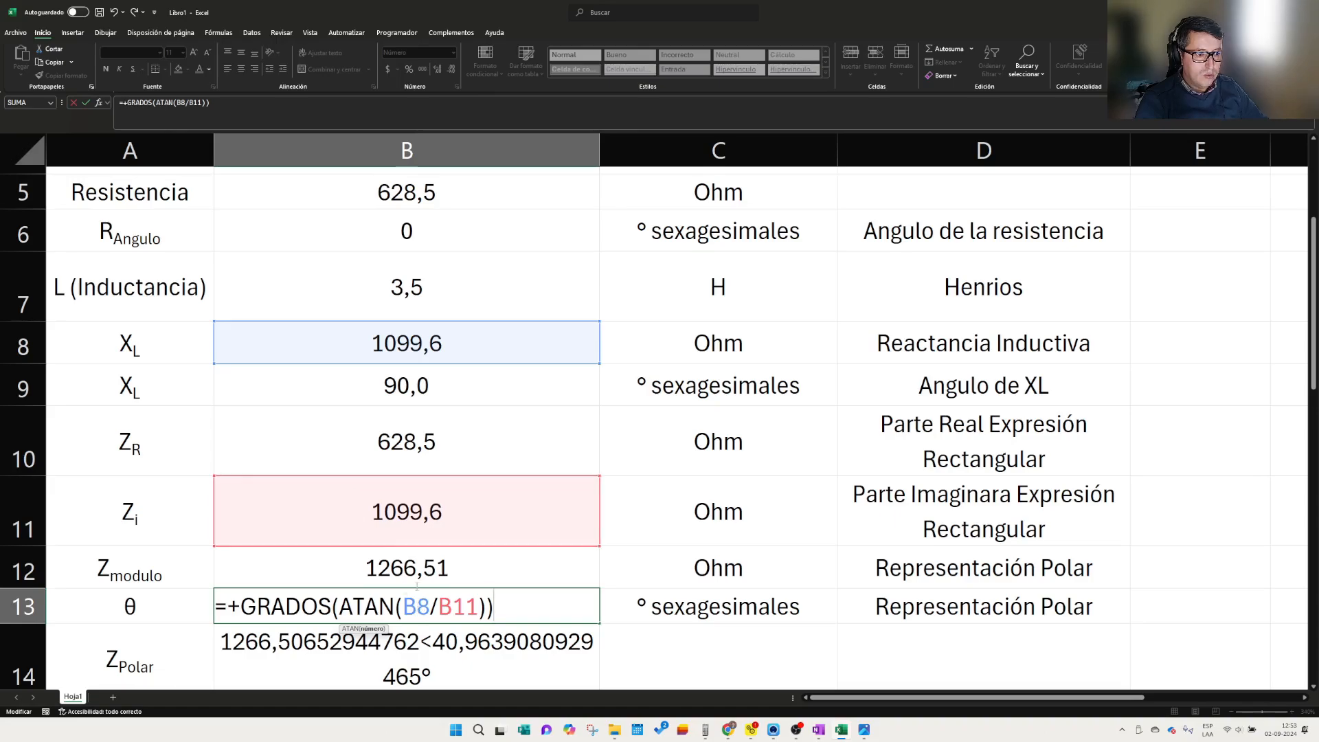
{"action": "left_click_drag", "start_coordinate": [345, 480], "coordinate": [345, 178]}
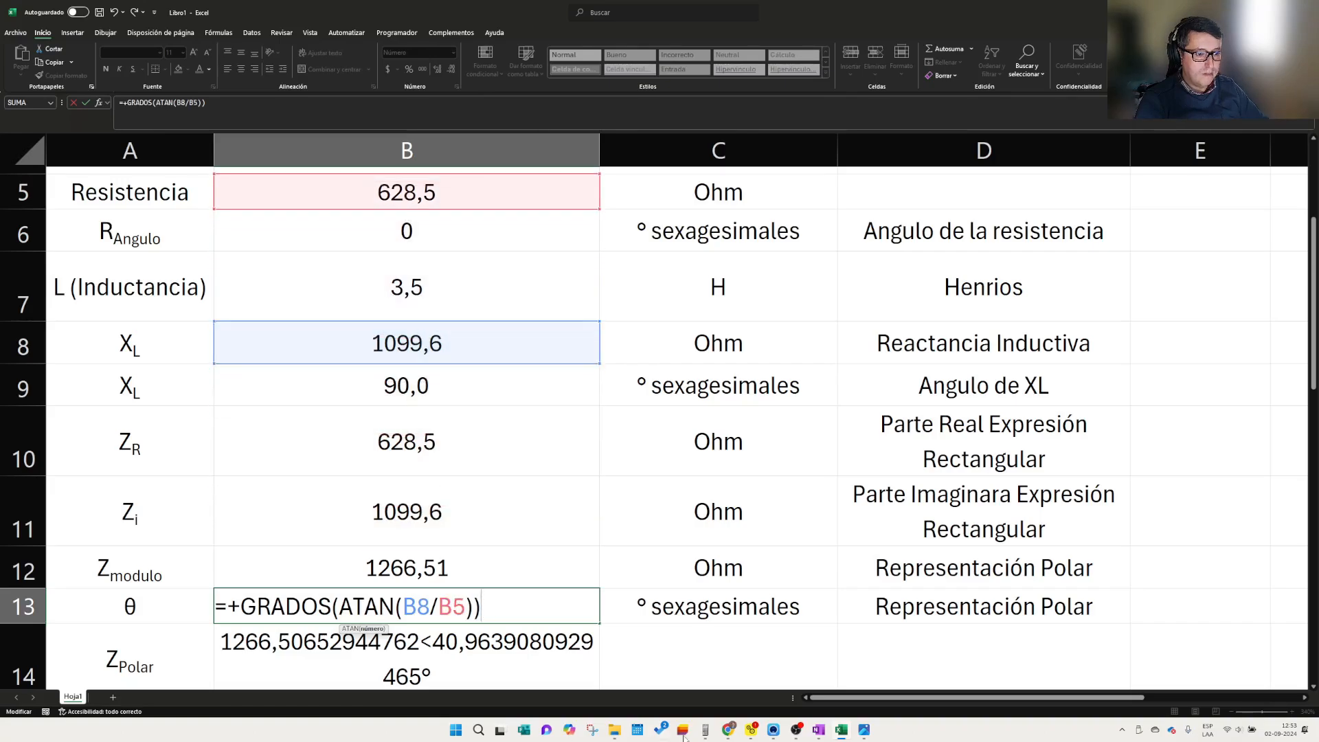
{"action": "key", "text": "Return"}
- Select the current modulus in B15, then switch to the HP 50g calculator and calculate the current as 220/ANS(1)
{"action": "scroll", "coordinate": [807, 711], "scroll_direction": "down", "scroll_amount": 2}
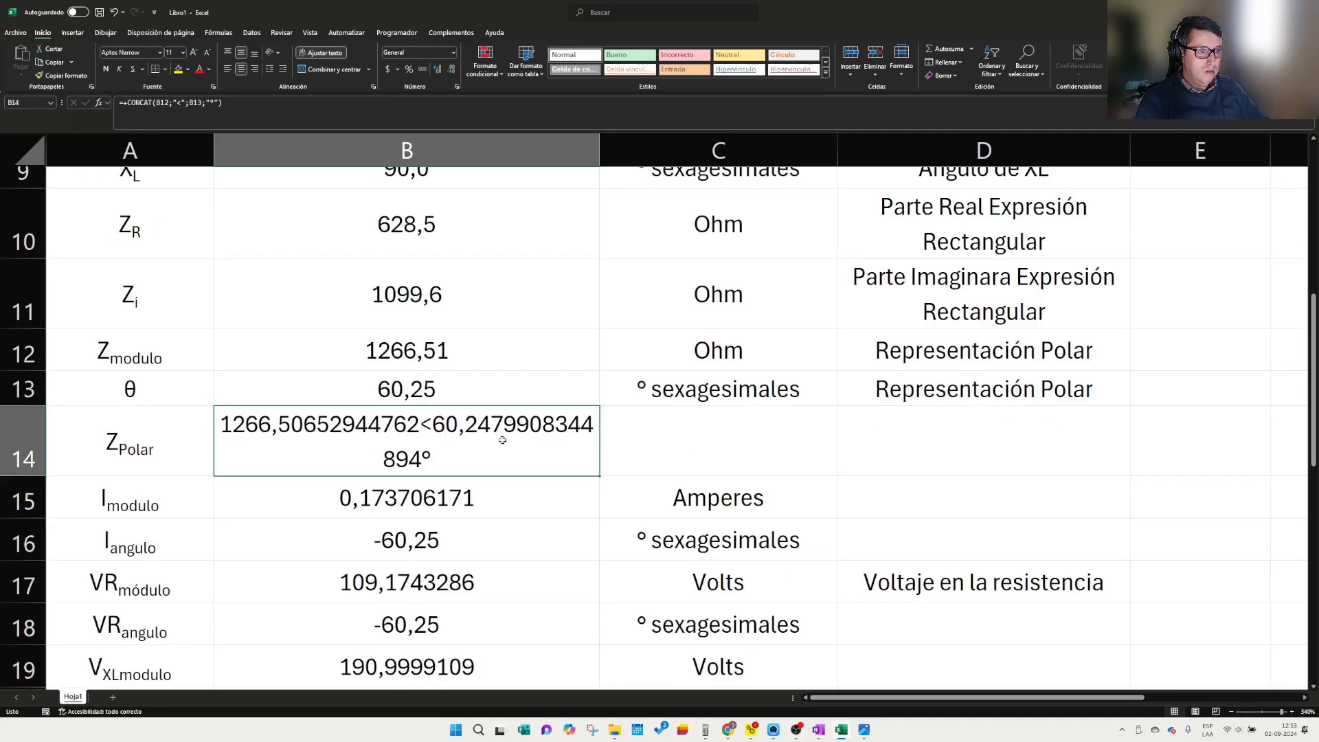
{"action": "scroll", "coordinate": [406, 375], "scroll_direction": "down", "scroll_amount": 2}
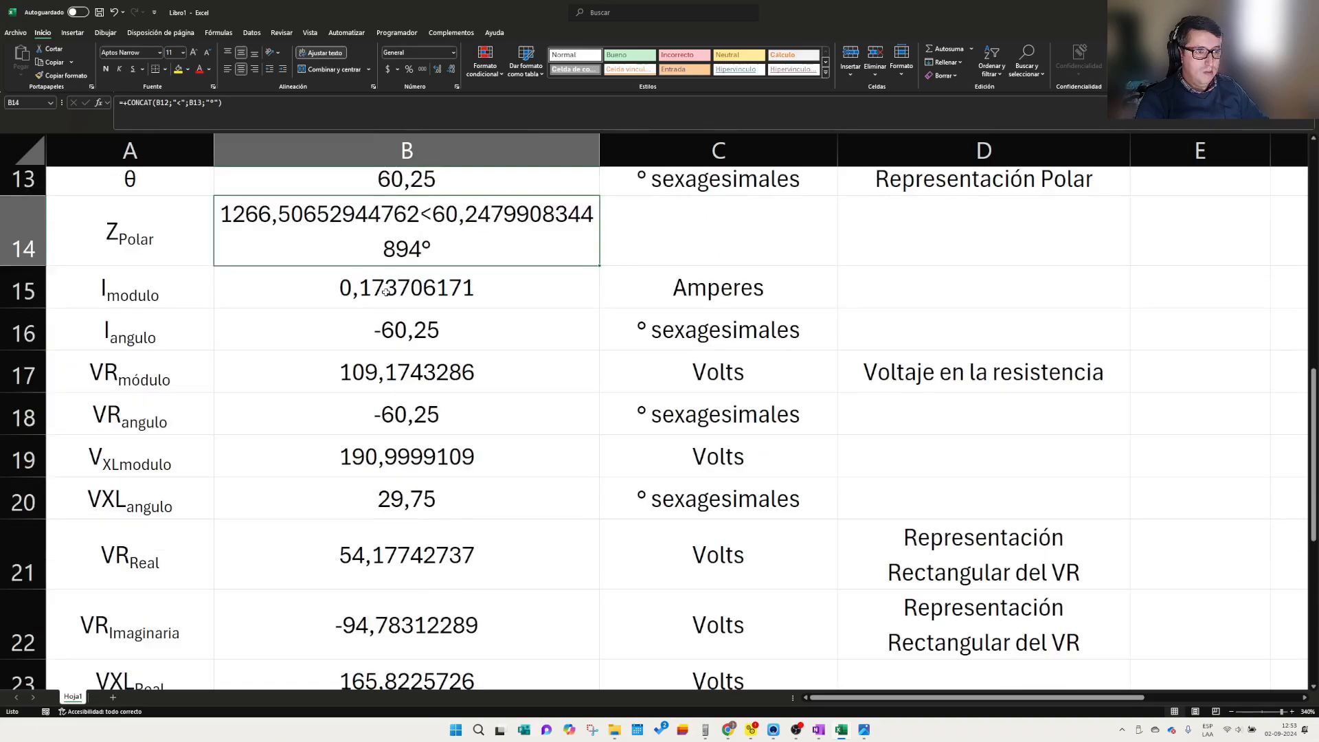
{"action": "key", "text": "Down"}
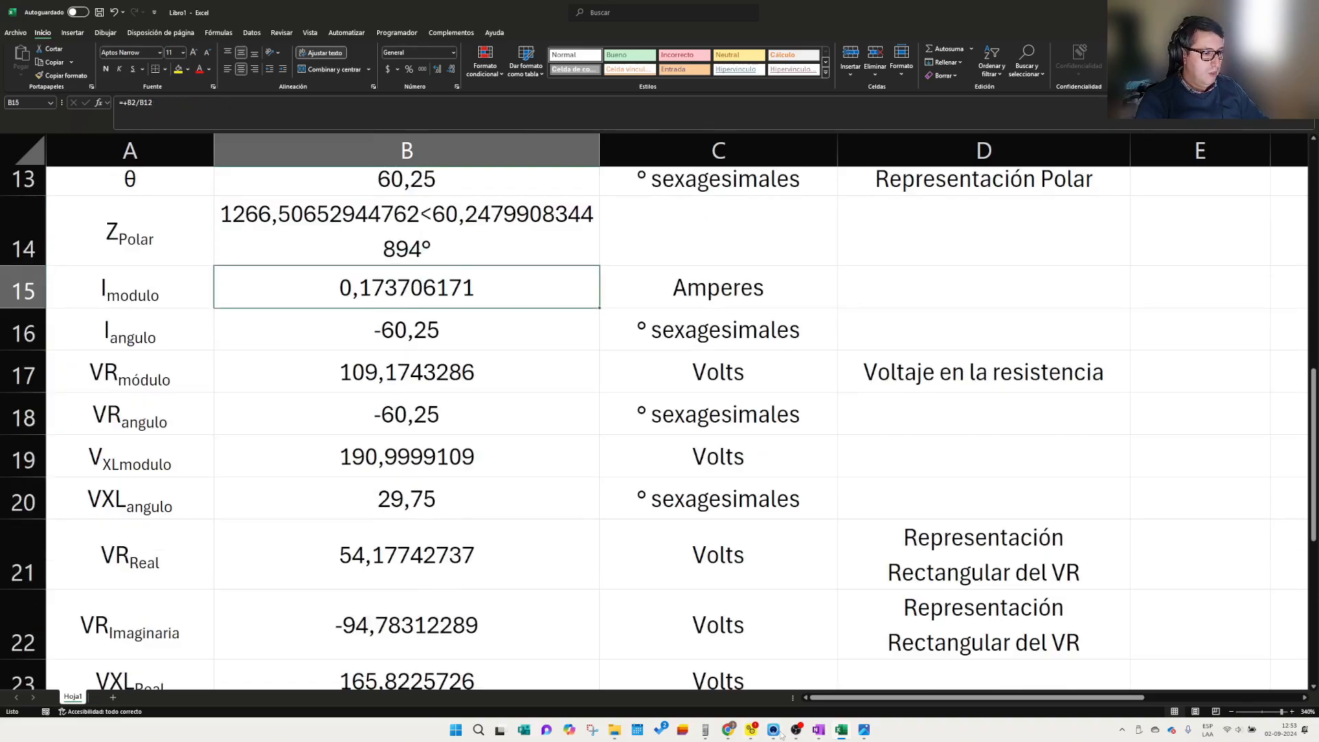
{"action": "left_click", "coordinate": [708, 731]}
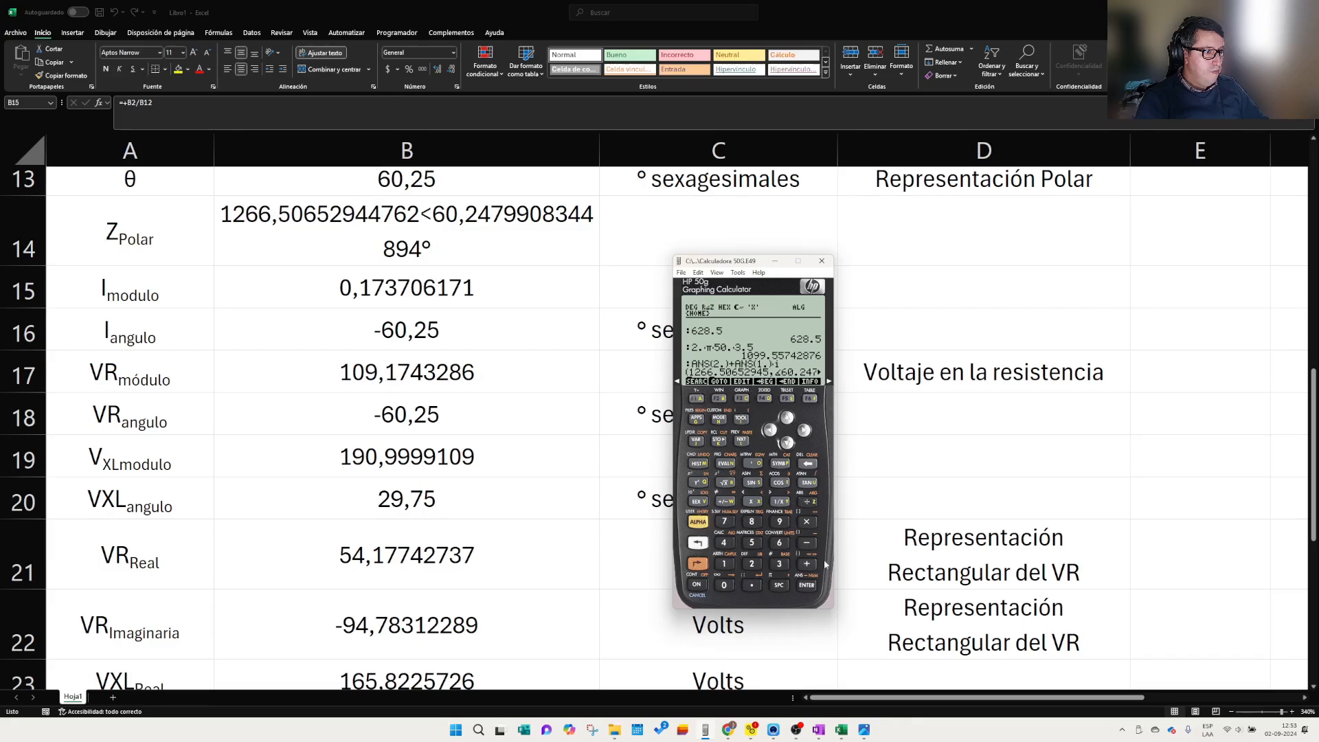
{"action": "double_click", "coordinate": [753, 563]}
{"action": "left_click", "coordinate": [723, 585]}
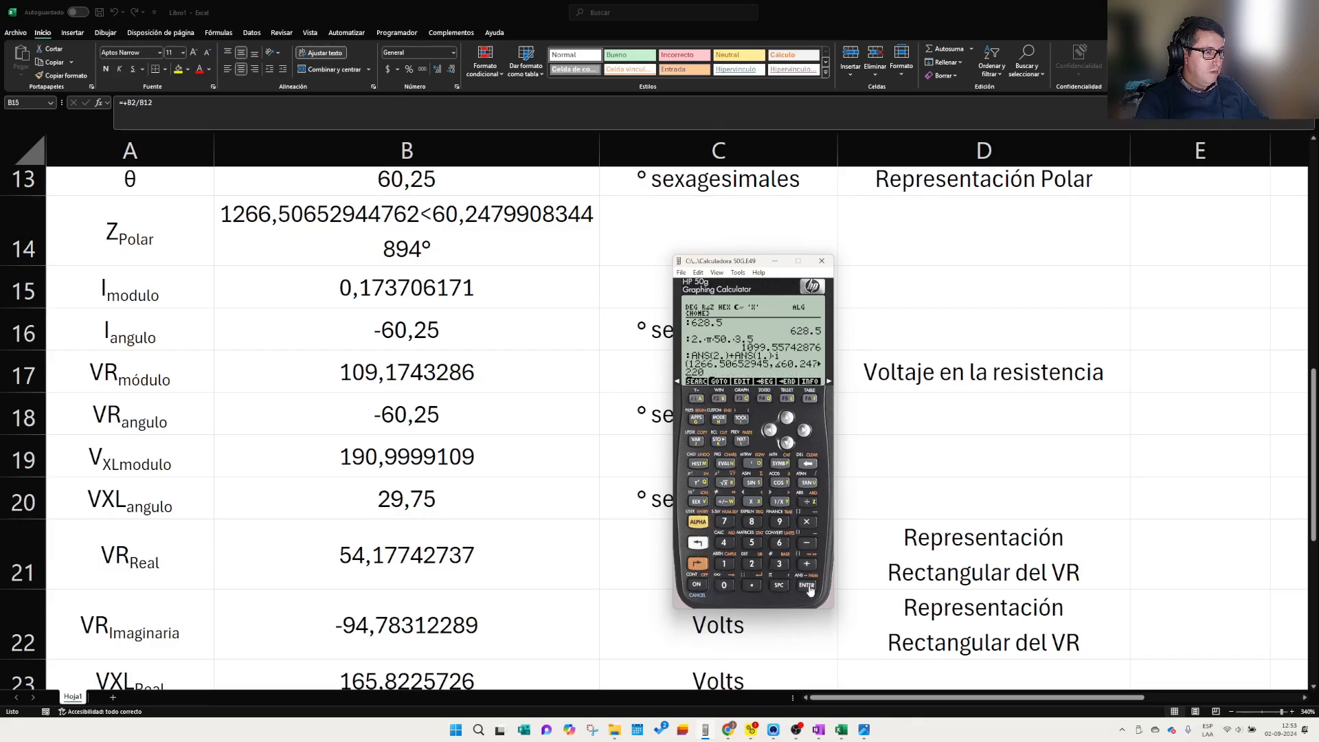
{"action": "left_click", "coordinate": [808, 522]}
{"action": "left_click", "coordinate": [698, 543]}
{"action": "left_click", "coordinate": [806, 585]}
{"action": "left_click", "coordinate": [806, 586]}
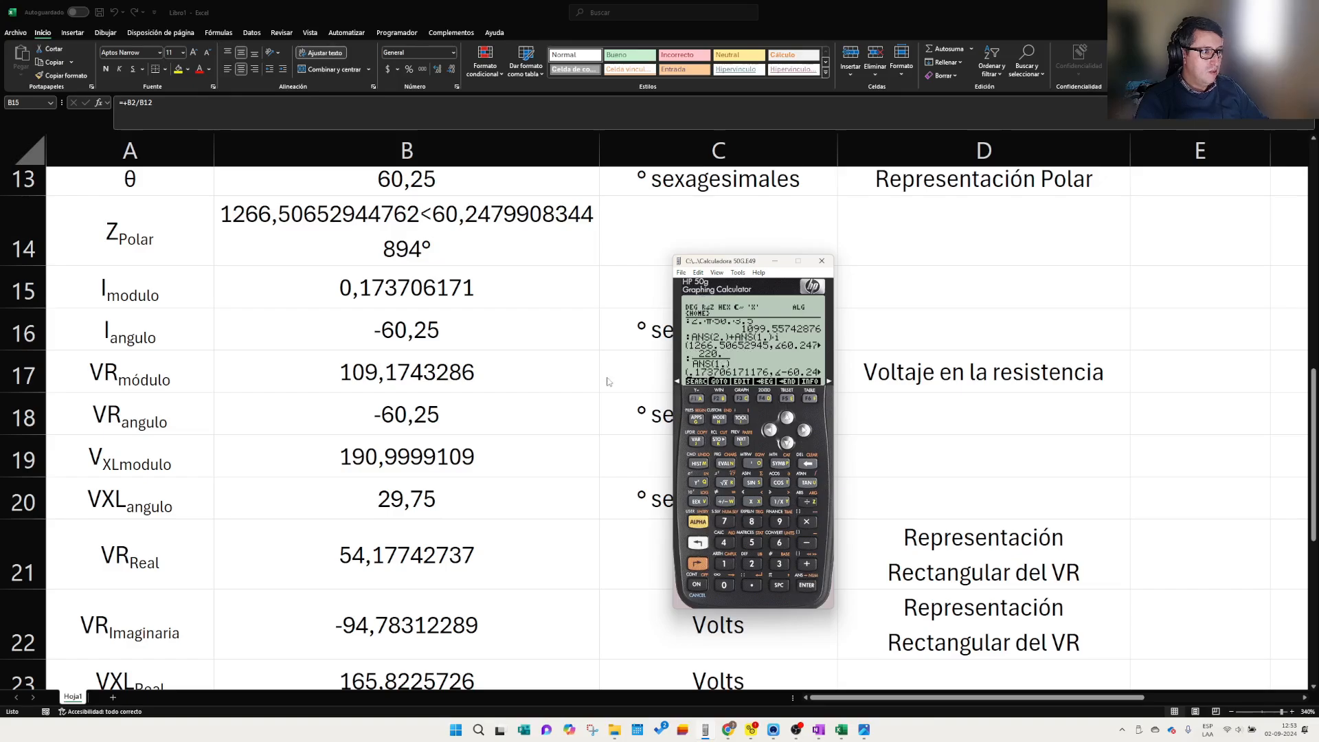
- Review the sheet's current, resistor voltage, inductor voltage and final voltage rows
{"action": "scroll", "coordinate": [428, 473], "scroll_direction": "down", "scroll_amount": 2}
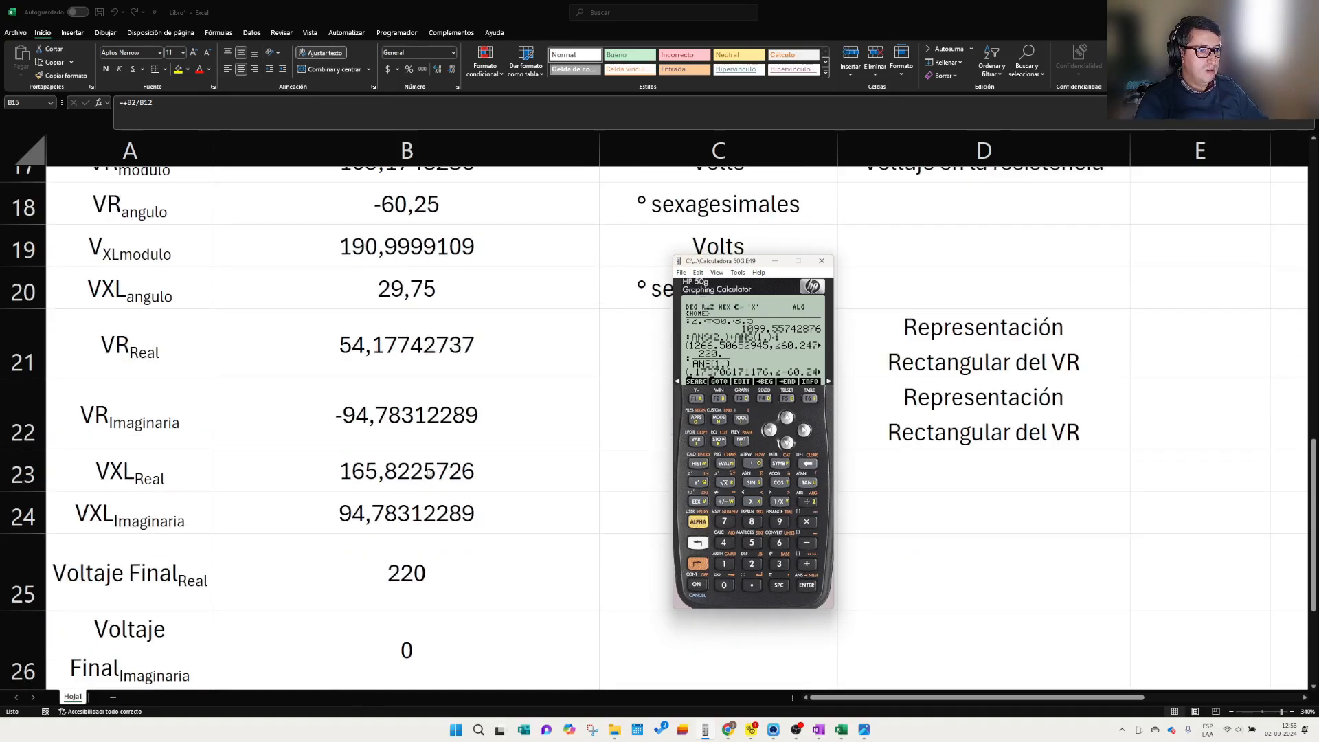
{"action": "scroll", "coordinate": [428, 472], "scroll_direction": "down", "scroll_amount": 3}
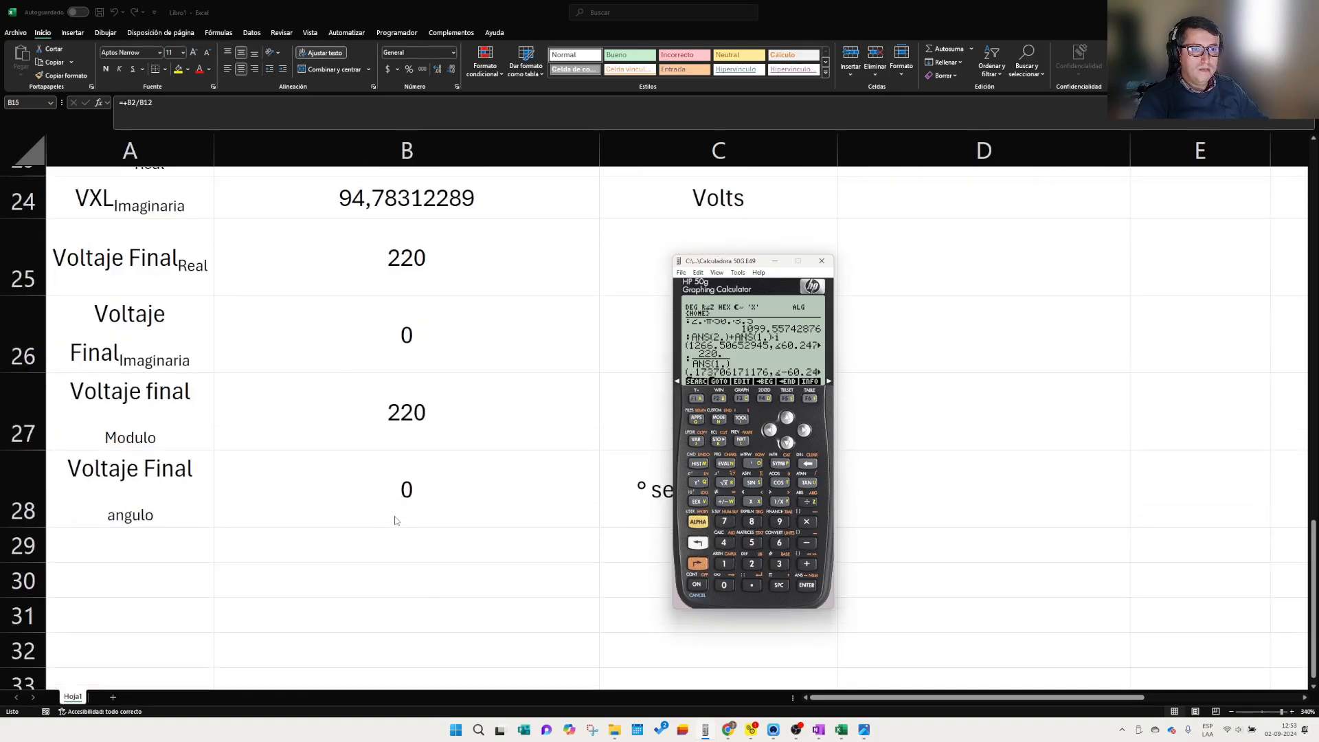
{"action": "scroll", "coordinate": [395, 519], "scroll_direction": "up", "scroll_amount": 2}
{"action": "scroll", "coordinate": [395, 516], "scroll_direction": "down", "scroll_amount": 1}
{"action": "scroll", "coordinate": [412, 501], "scroll_direction": "up", "scroll_amount": 1}
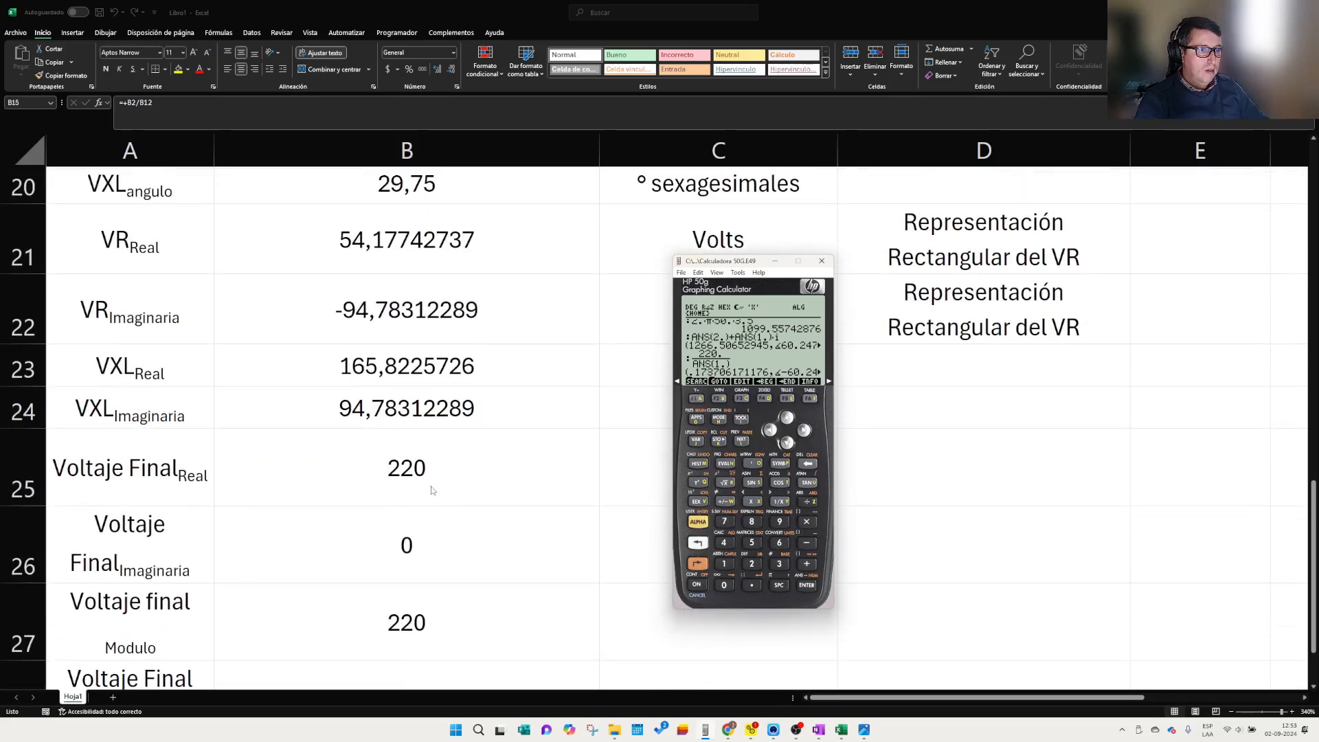
{"action": "scroll", "coordinate": [422, 498], "scroll_direction": "up", "scroll_amount": 3}
{"action": "scroll", "coordinate": [426, 500], "scroll_direction": "down", "scroll_amount": 2}
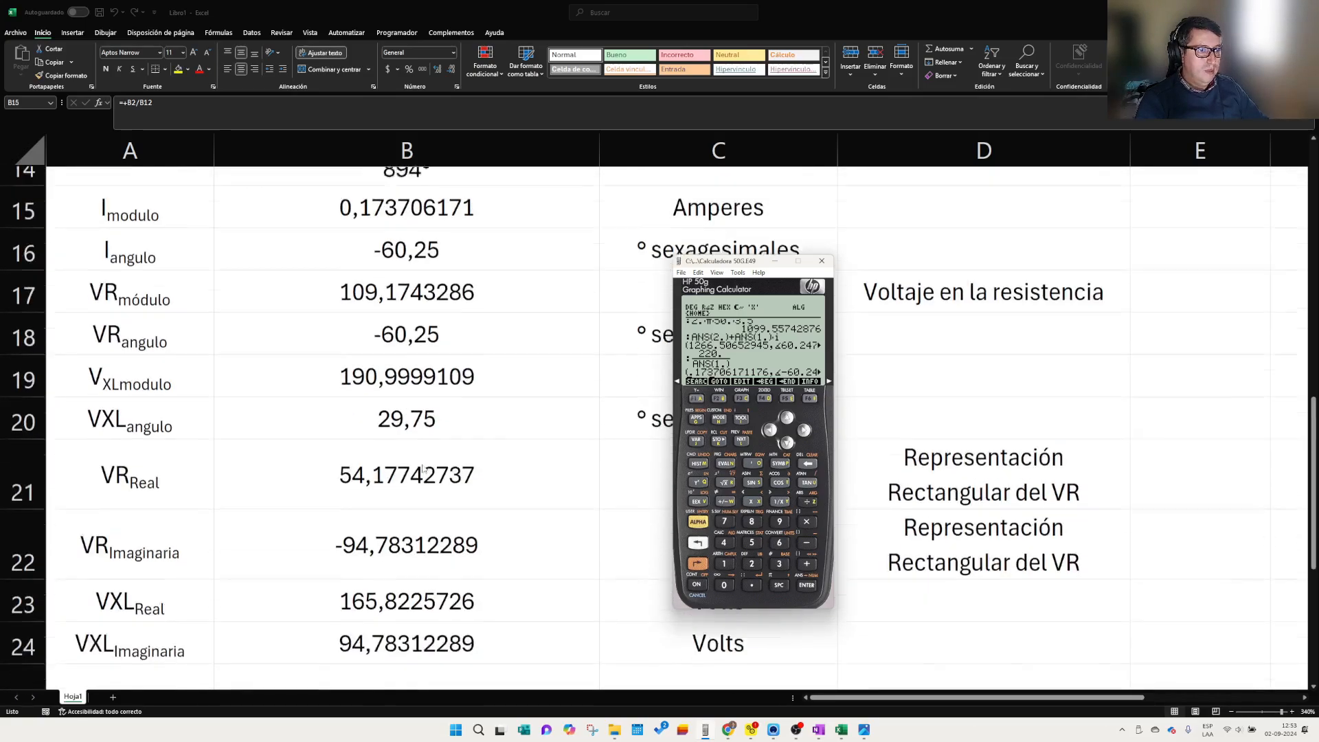
{"action": "scroll", "coordinate": [363, 402], "scroll_direction": "up", "scroll_amount": 2}
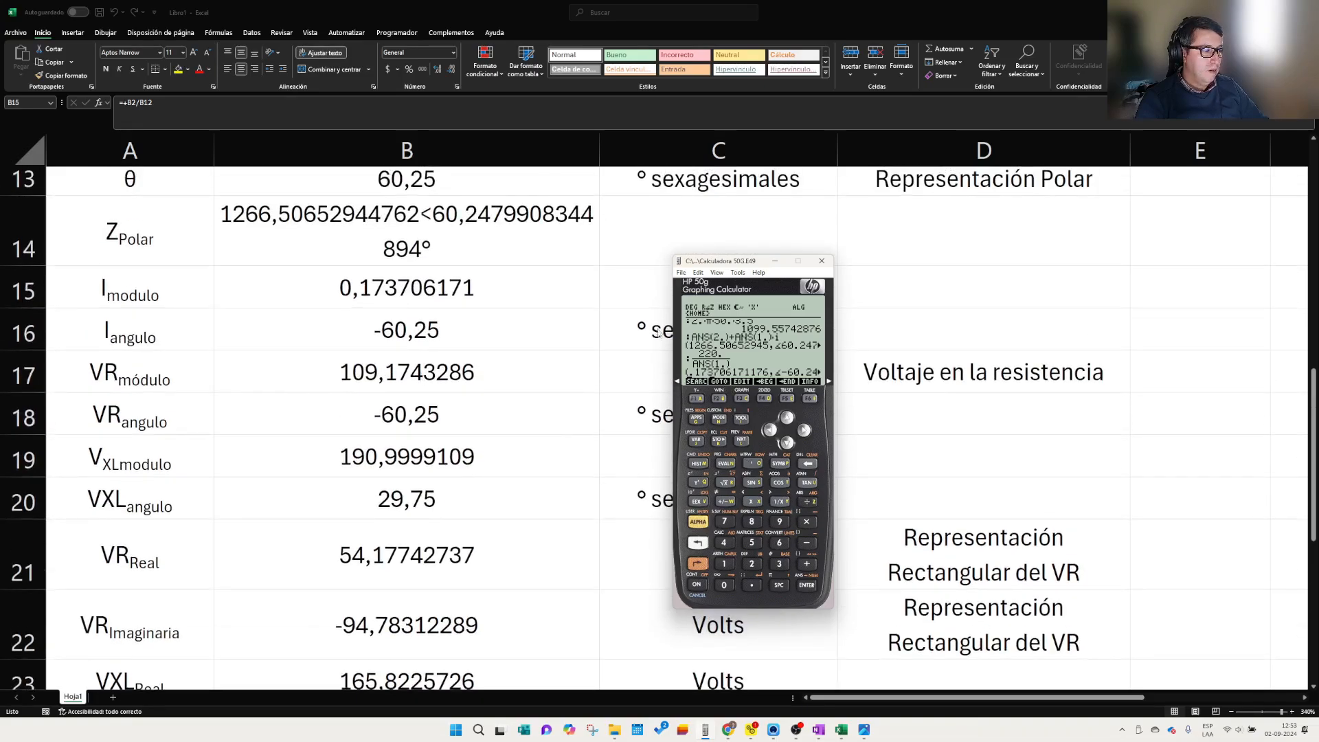
- Discard the started product and look up the resistance entry's position in the calculator history
{"action": "left_click", "coordinate": [809, 525]}
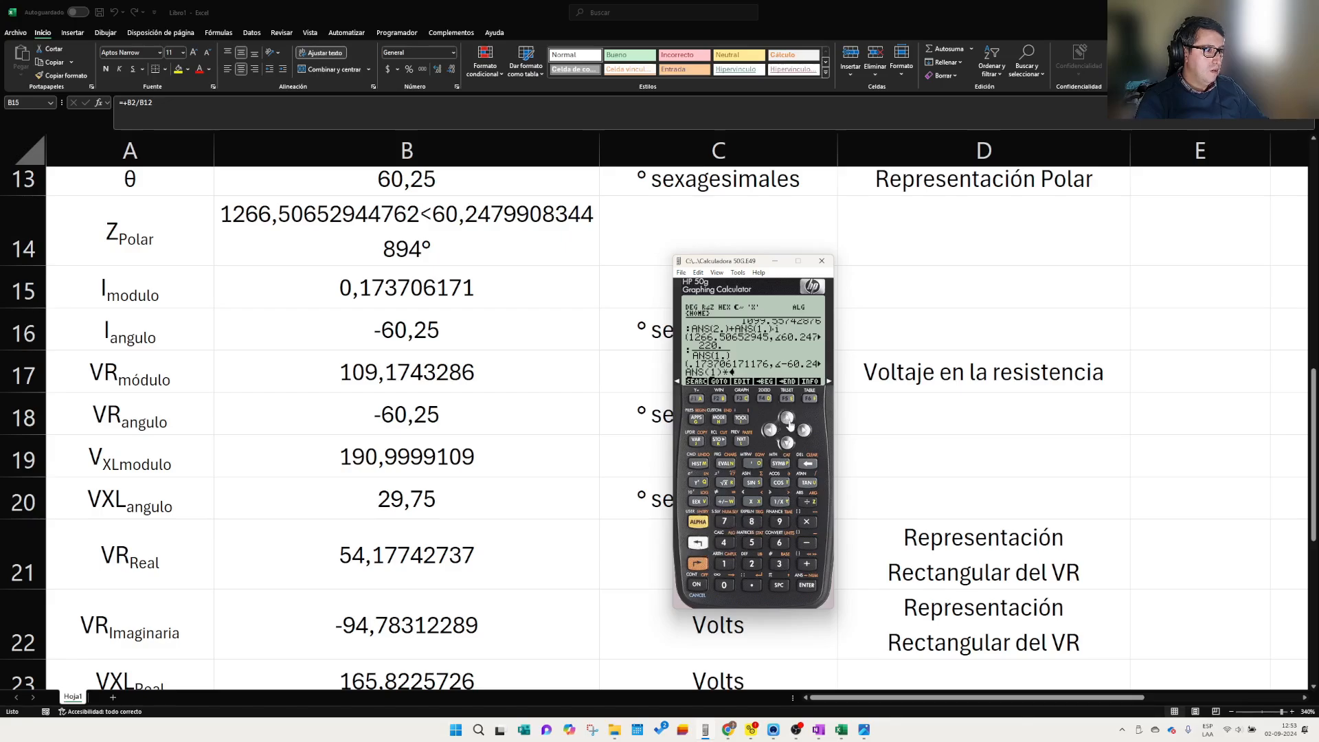
{"action": "left_click", "coordinate": [692, 591]}
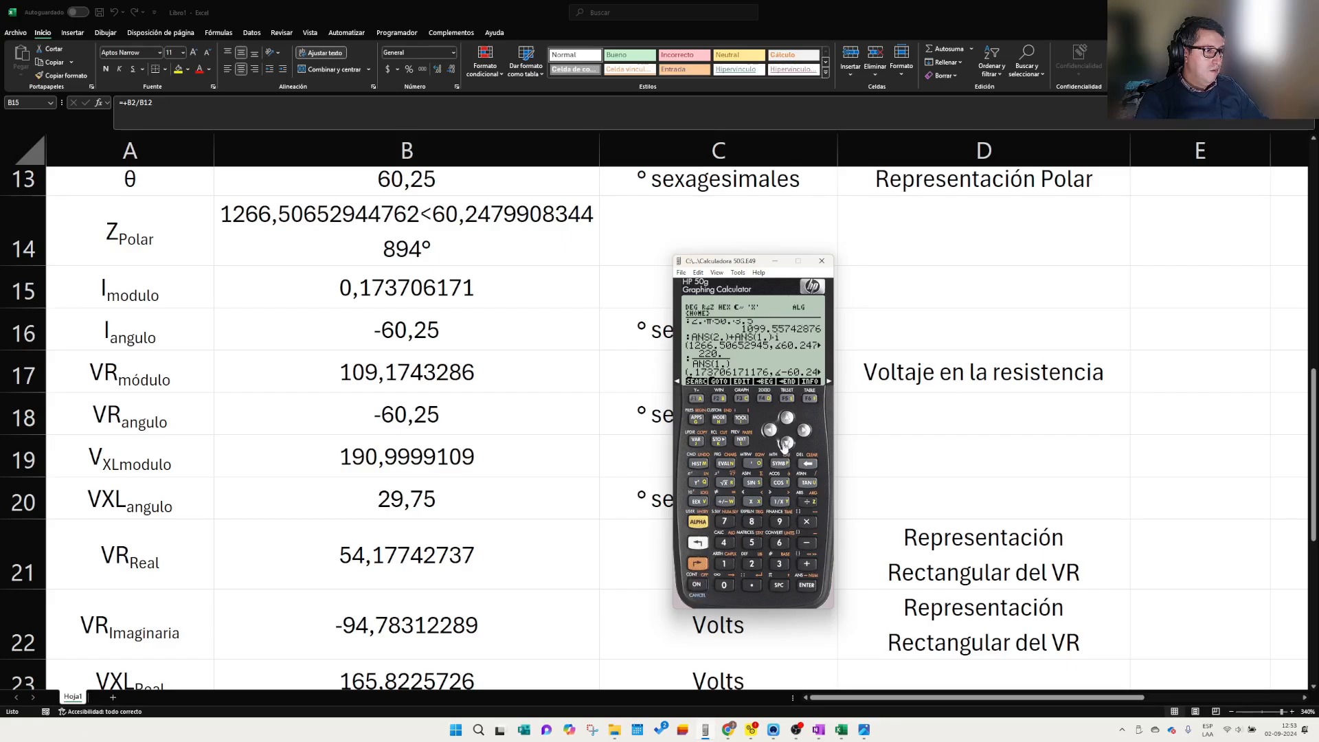
{"action": "left_click", "coordinate": [787, 417]}
{"action": "left_click", "coordinate": [788, 417]}
{"action": "left_click", "coordinate": [788, 417]}
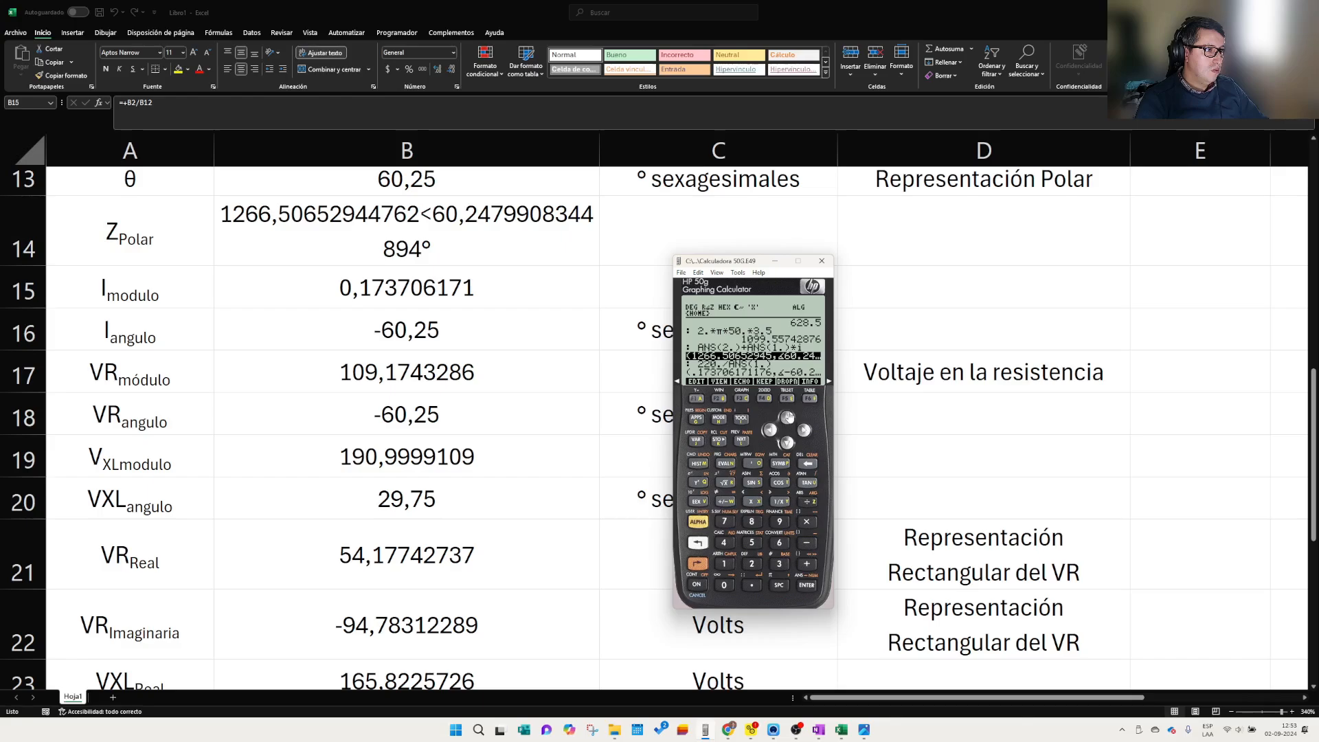
{"action": "left_click", "coordinate": [789, 417]}
{"action": "left_click", "coordinate": [788, 417]}
{"action": "left_click", "coordinate": [696, 588]}
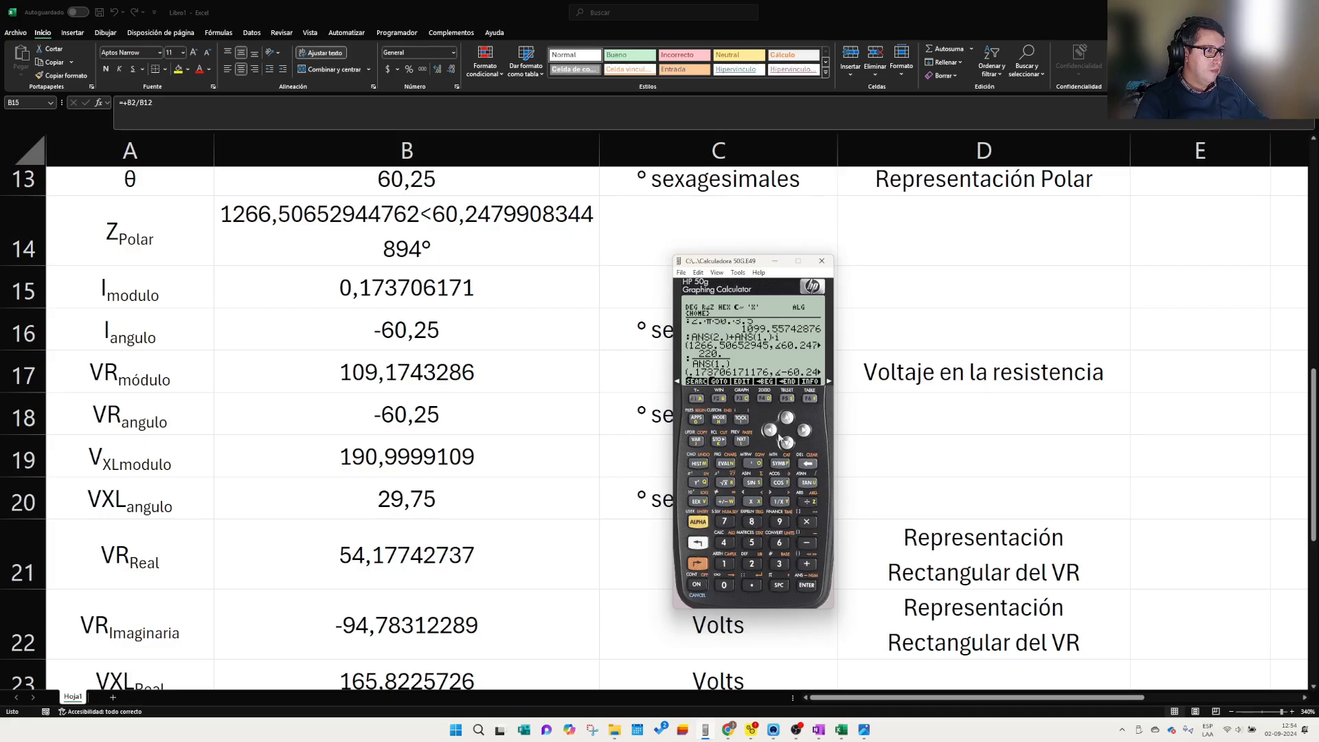
- Calculate the resistor voltage on the calculator as ANS(1)*ANS(4) and check it against the VR modulus in B17
{"action": "left_click", "coordinate": [806, 521]}
{"action": "left_click", "coordinate": [697, 544]}
{"action": "left_click", "coordinate": [806, 585]}
{"action": "left_click", "coordinate": [808, 462]}
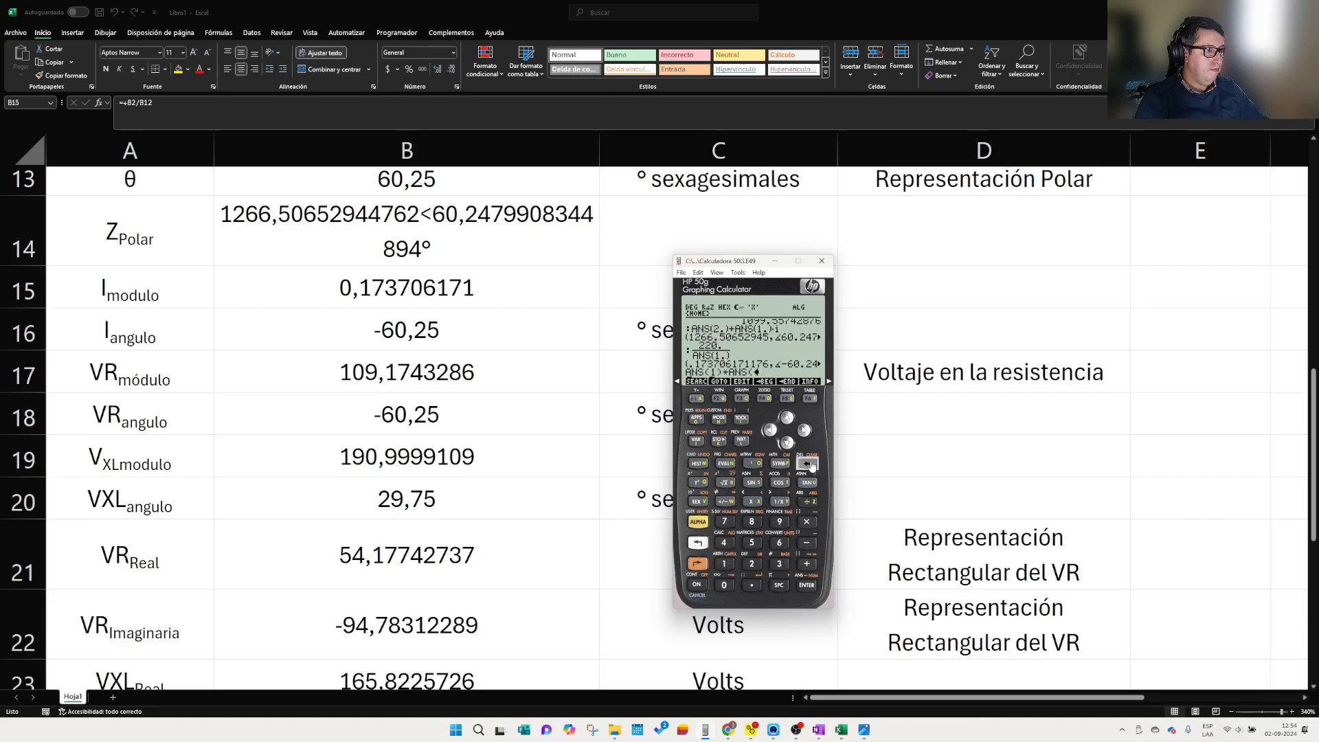
{"action": "left_click", "coordinate": [725, 543]}
{"action": "left_click", "coordinate": [808, 586]}
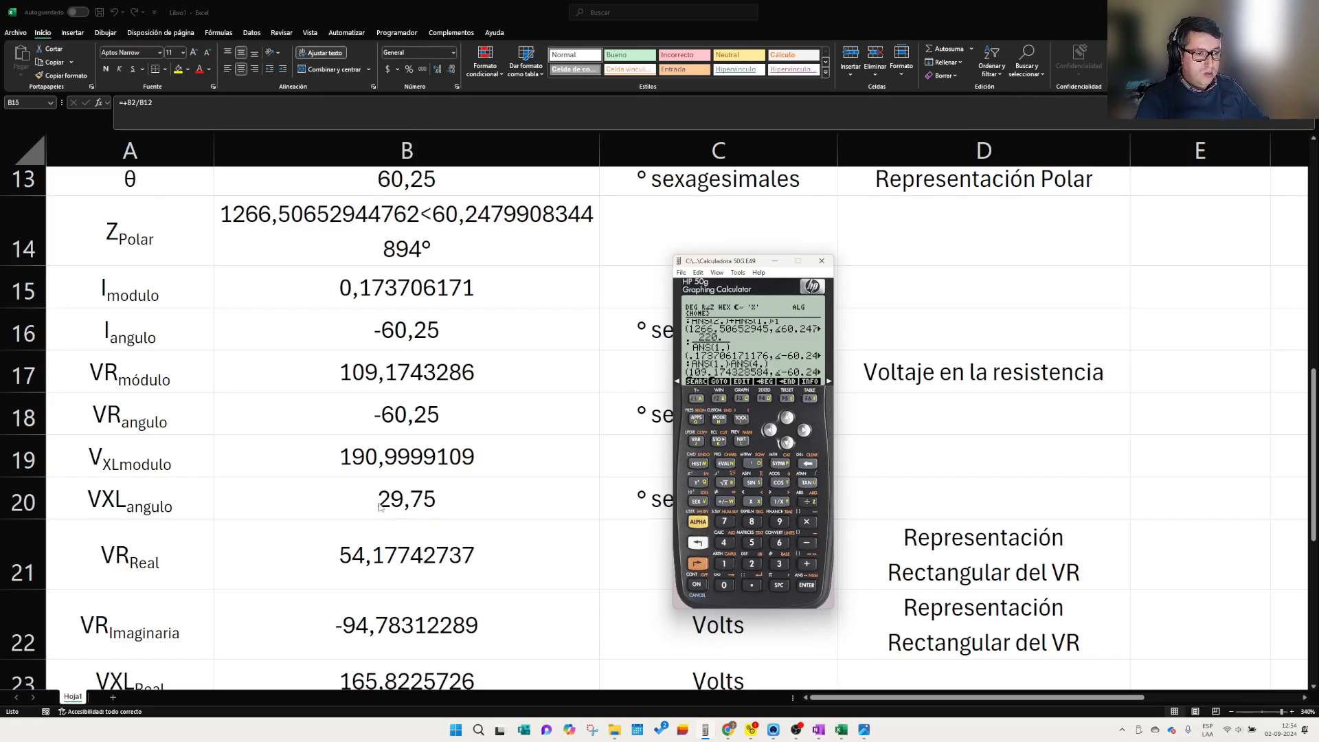
{"action": "left_click", "coordinate": [567, 386]}
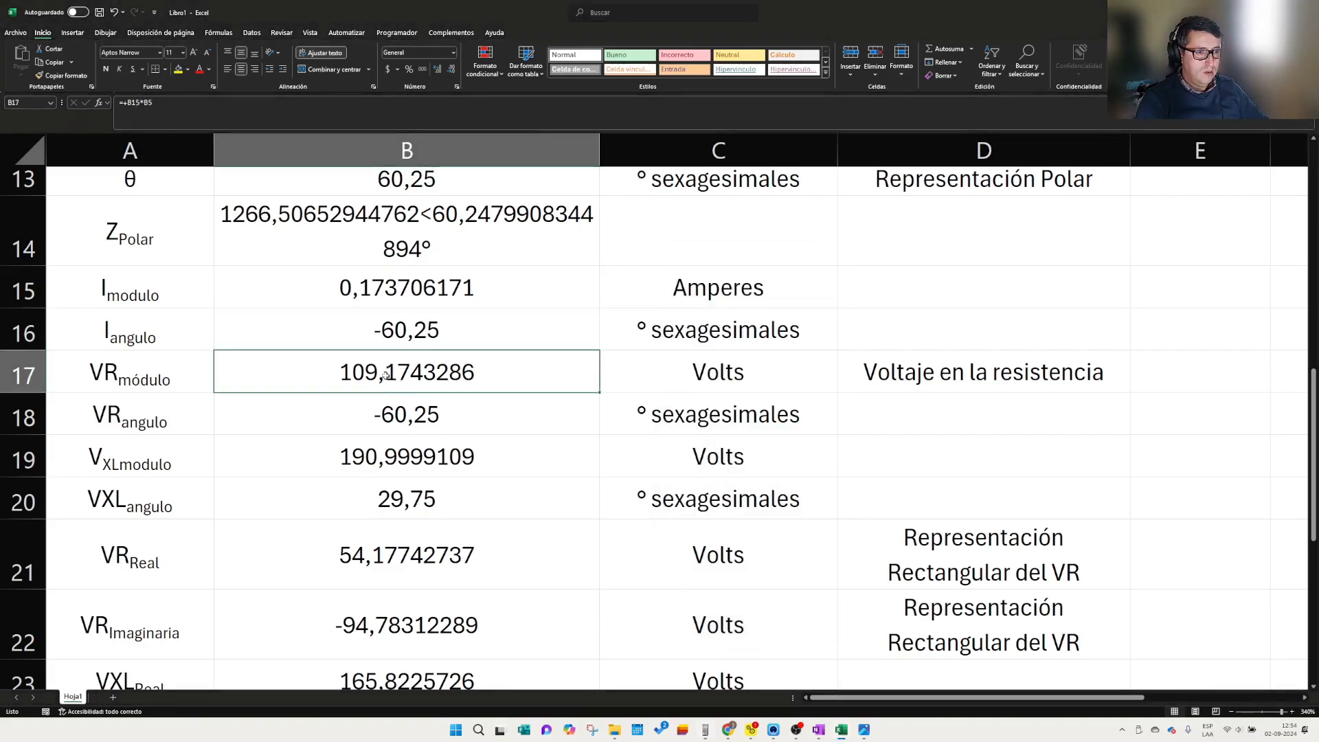
- Switch back to the HP 50g calculator, recall the inductive reactance from its history, and multiply it by i
{"action": "left_click", "coordinate": [702, 730]}
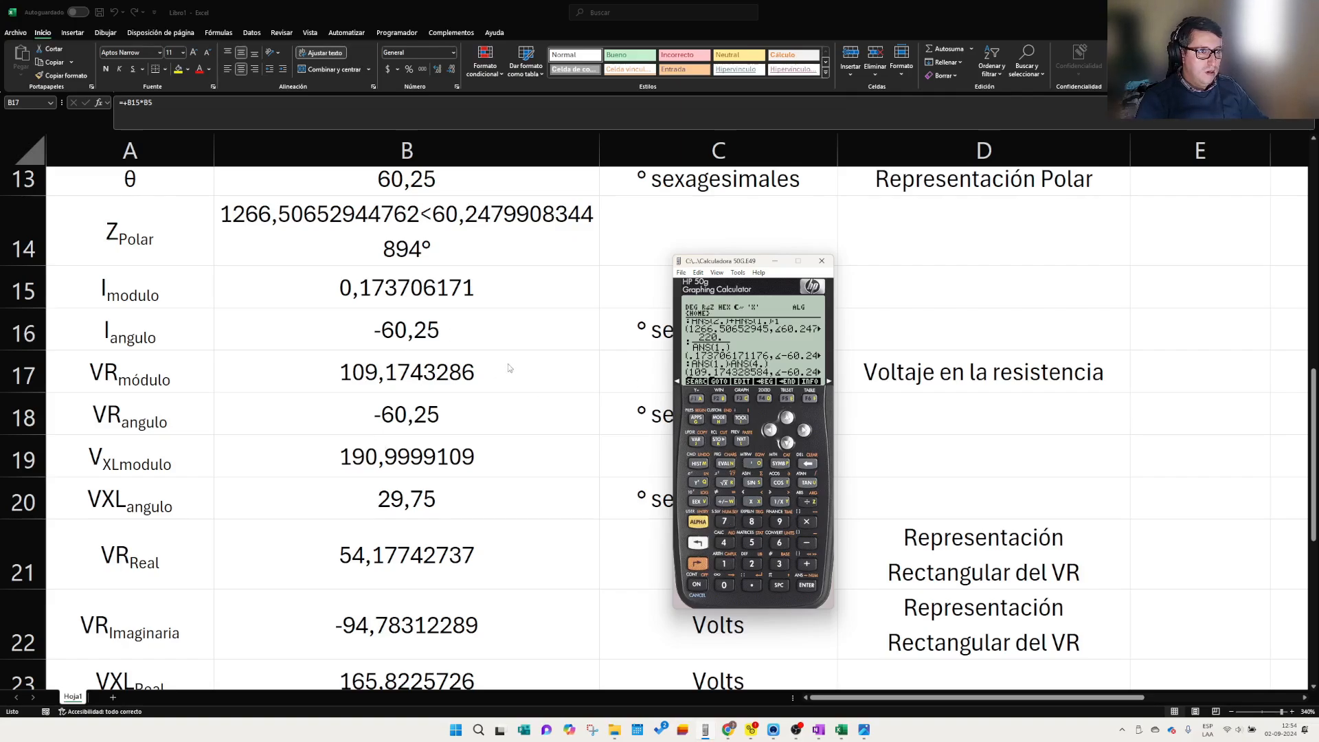
{"action": "left_click", "coordinate": [787, 417]}
{"action": "left_click", "coordinate": [786, 417]}
{"action": "left_click", "coordinate": [786, 417]}
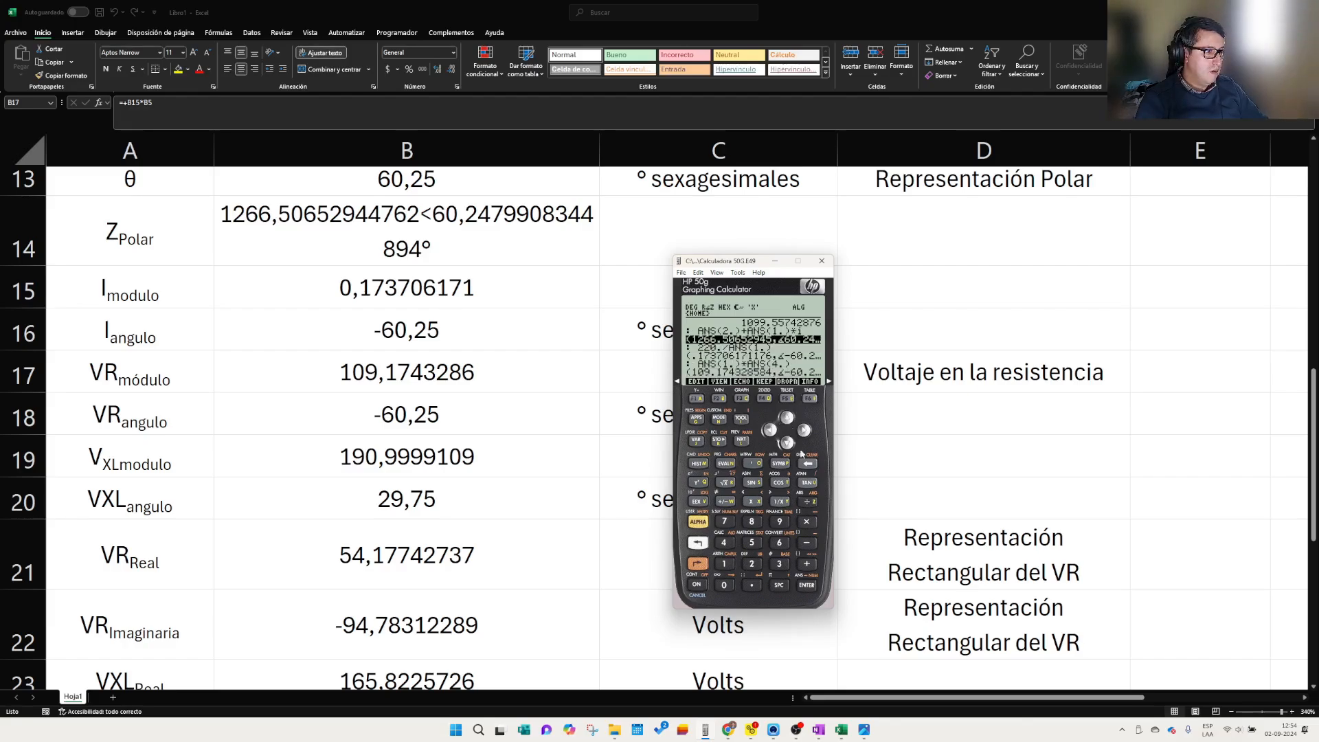
{"action": "left_click", "coordinate": [787, 417]}
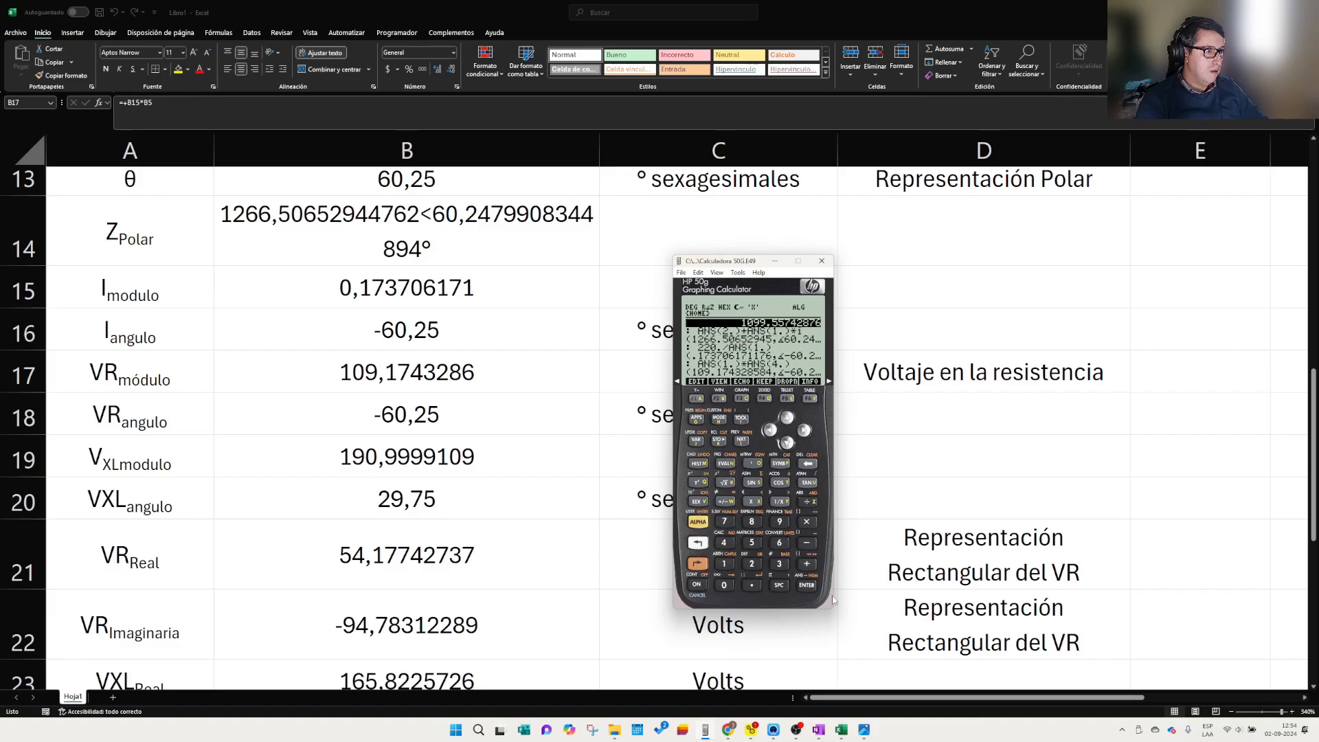
{"action": "left_click", "coordinate": [808, 586]}
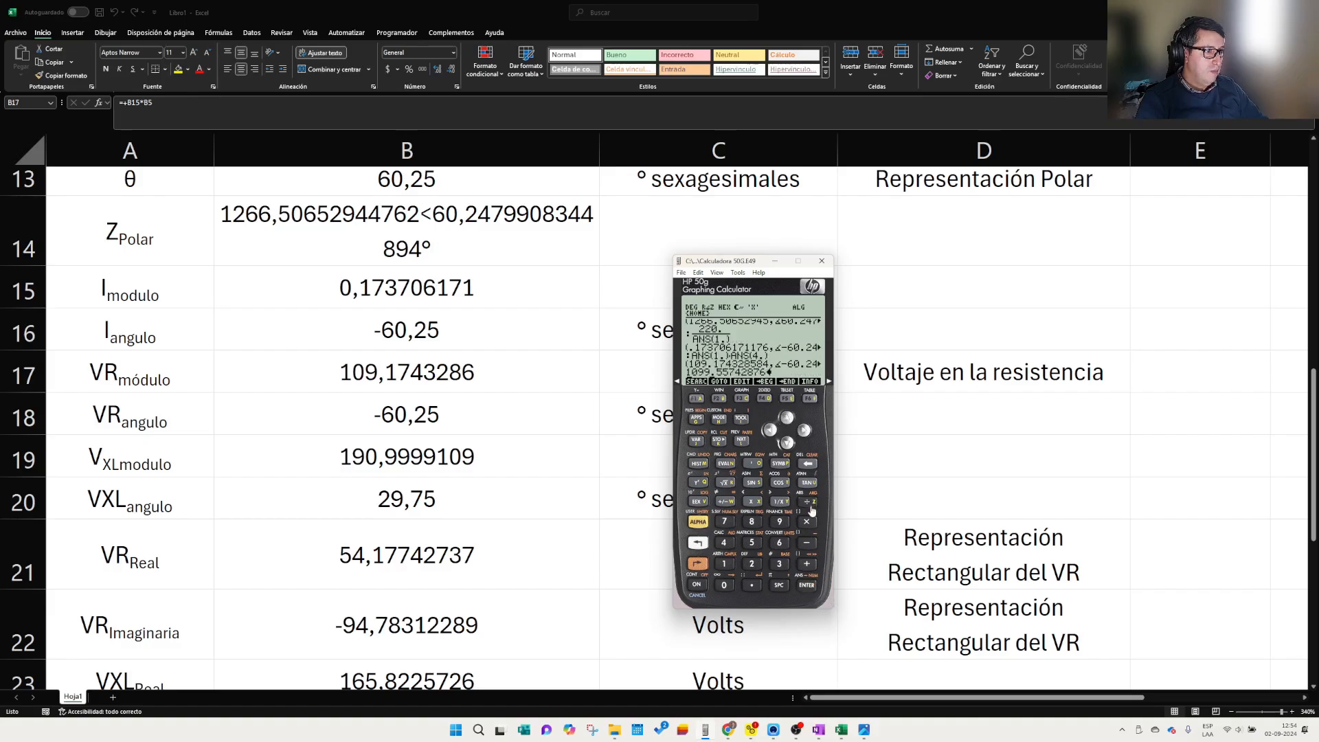
{"action": "left_click", "coordinate": [697, 543]}
{"action": "left_click", "coordinate": [742, 420]}
{"action": "left_click", "coordinate": [807, 586]}
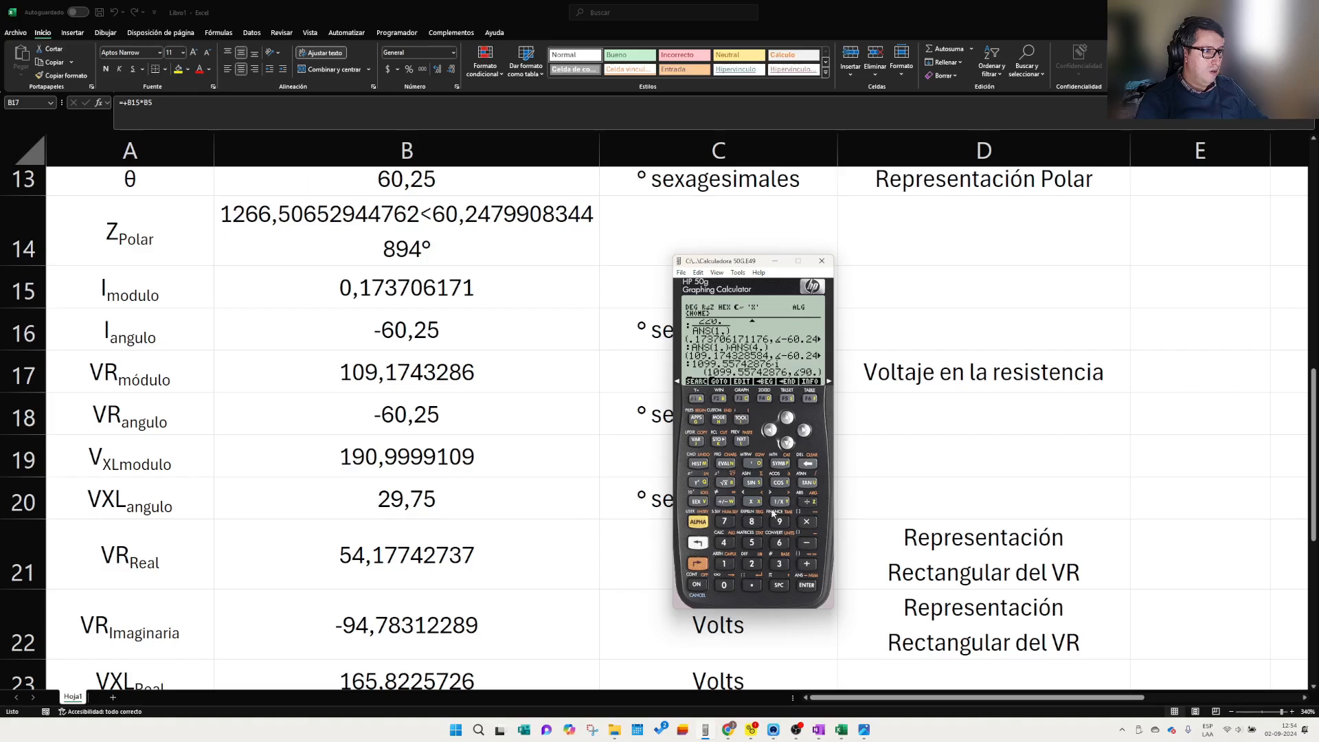
- Calculate the inductor voltage on the calculator as ANS(1)*ANS(3)
{"action": "left_click", "coordinate": [808, 522]}
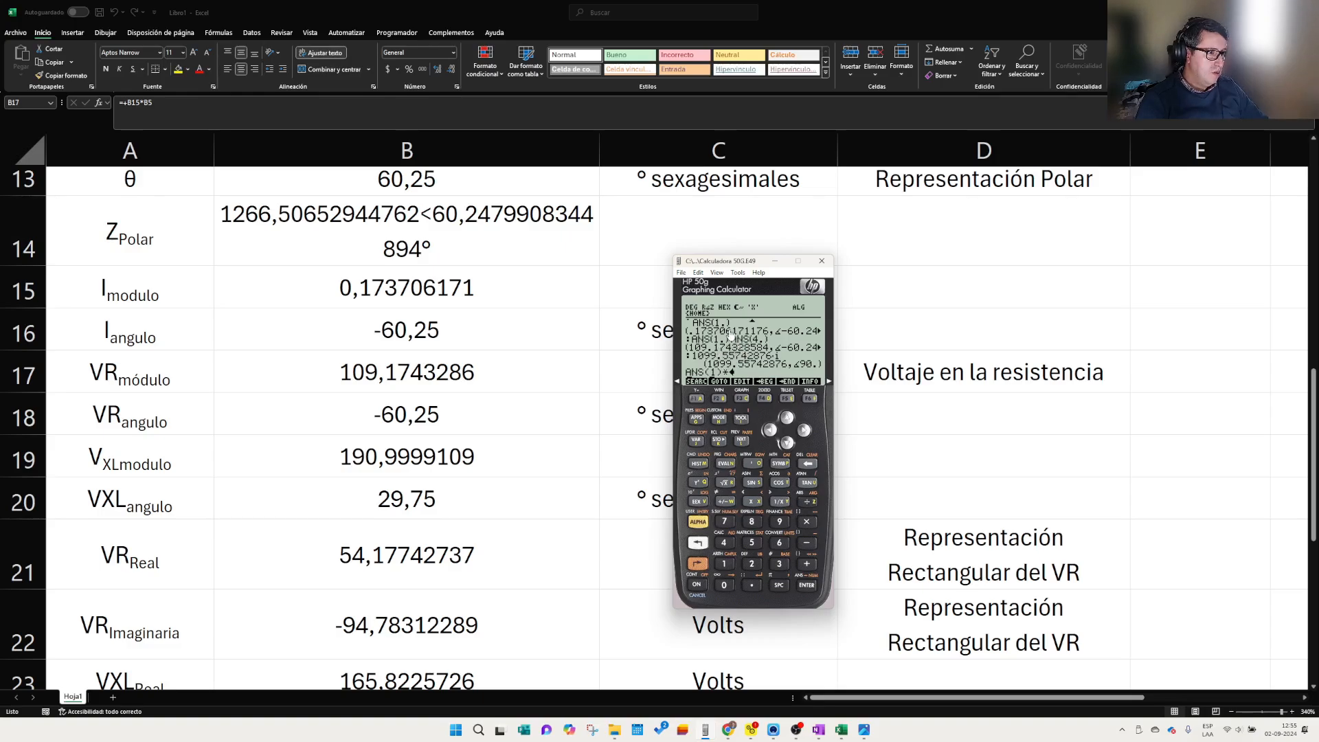
{"action": "left_click", "coordinate": [697, 542]}
{"action": "left_click", "coordinate": [807, 585]}
{"action": "left_click", "coordinate": [808, 466]}
{"action": "left_click", "coordinate": [779, 563]}
{"action": "left_click", "coordinate": [807, 586]}
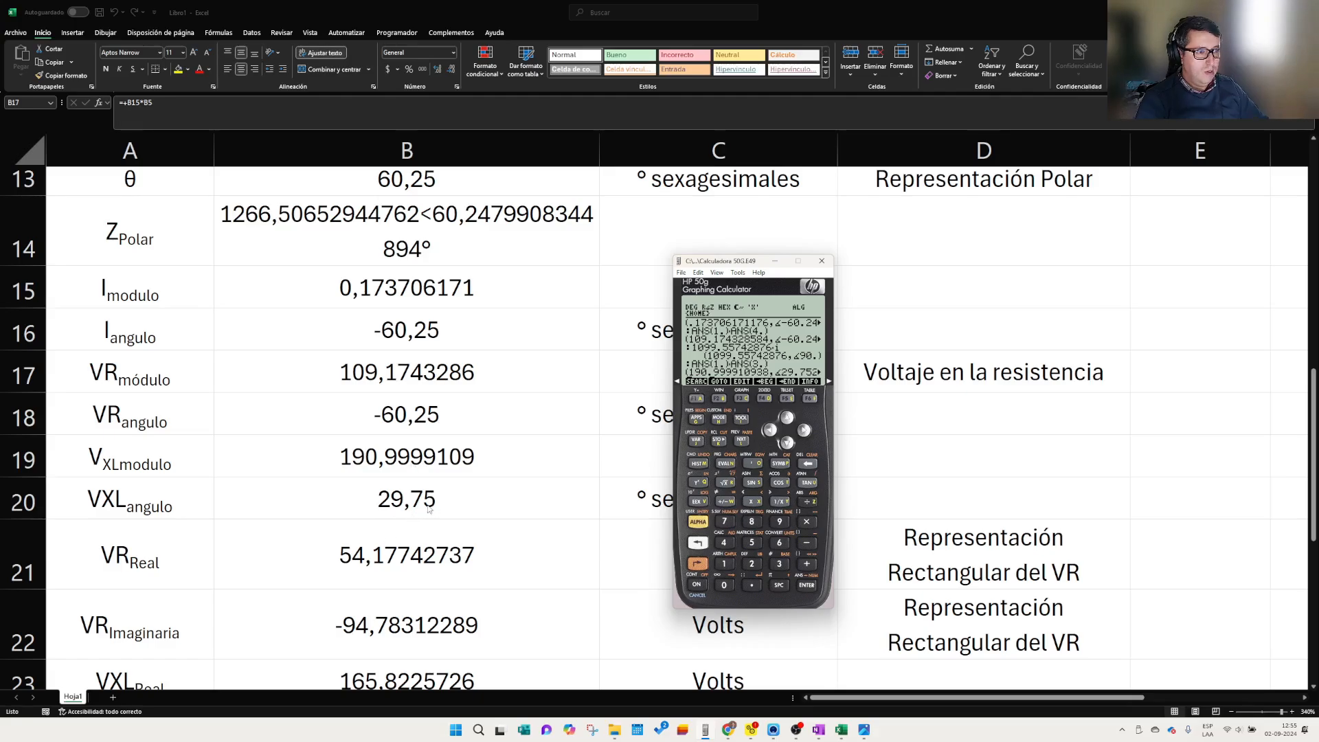
- Move the calculator clear of the sheet's units and add the inductor and resistor voltages as ANS(1)+ANS(3)
{"action": "scroll", "coordinate": [428, 509], "scroll_direction": "down", "scroll_amount": 3}
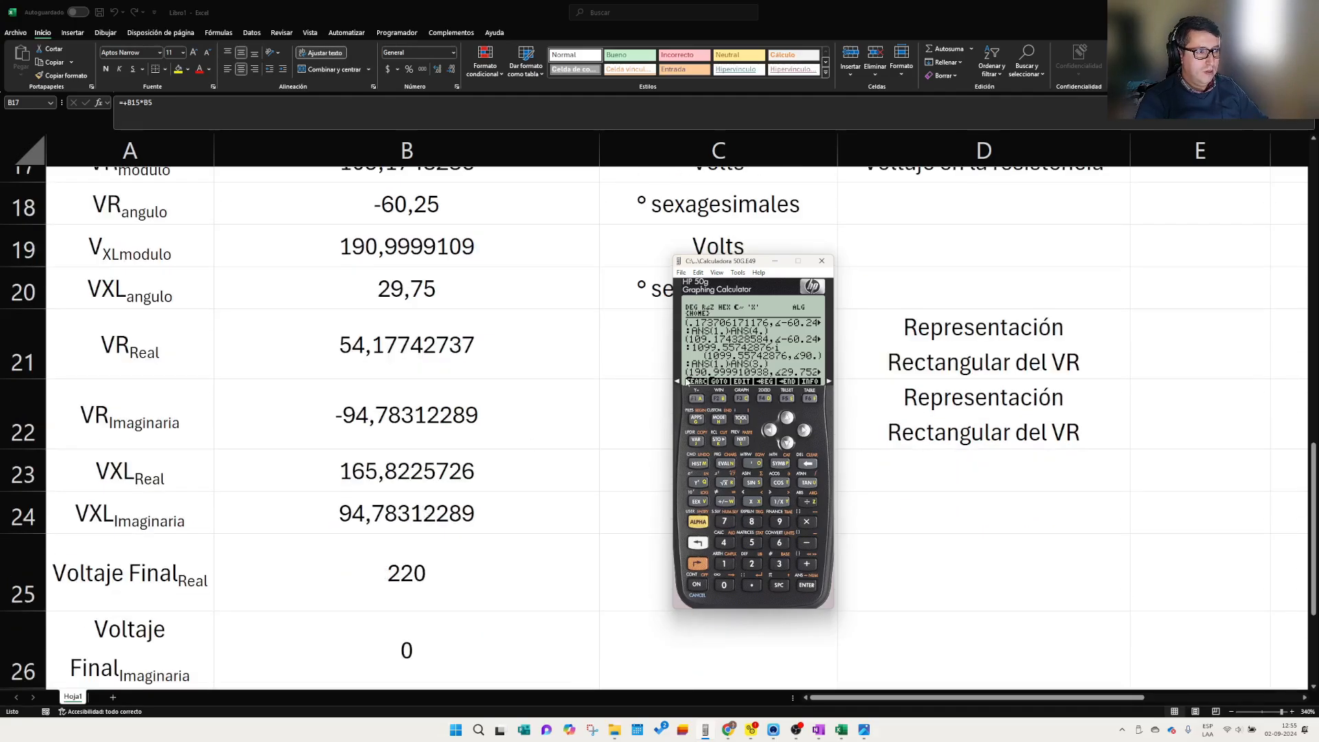
{"action": "left_click_drag", "start_coordinate": [742, 262], "coordinate": [655, 274]}
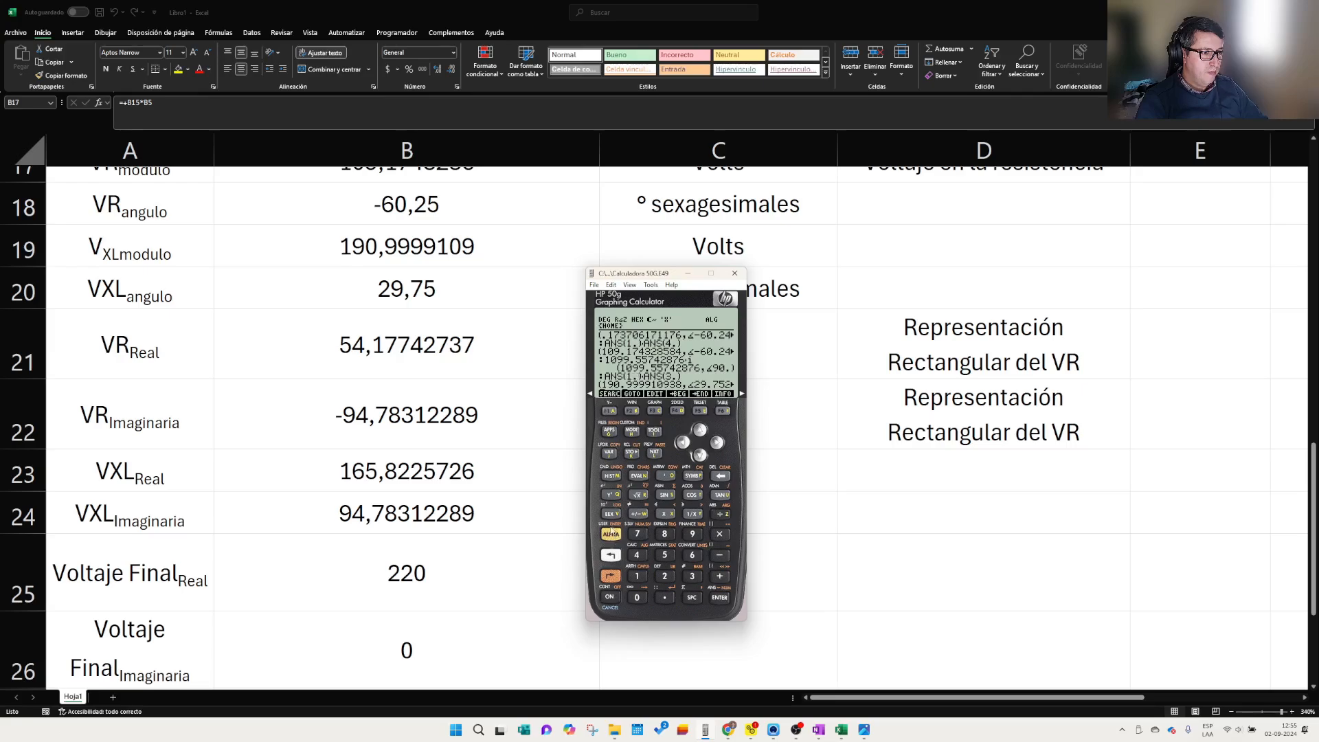
{"action": "left_click", "coordinate": [610, 555]}
{"action": "left_click", "coordinate": [726, 606]}
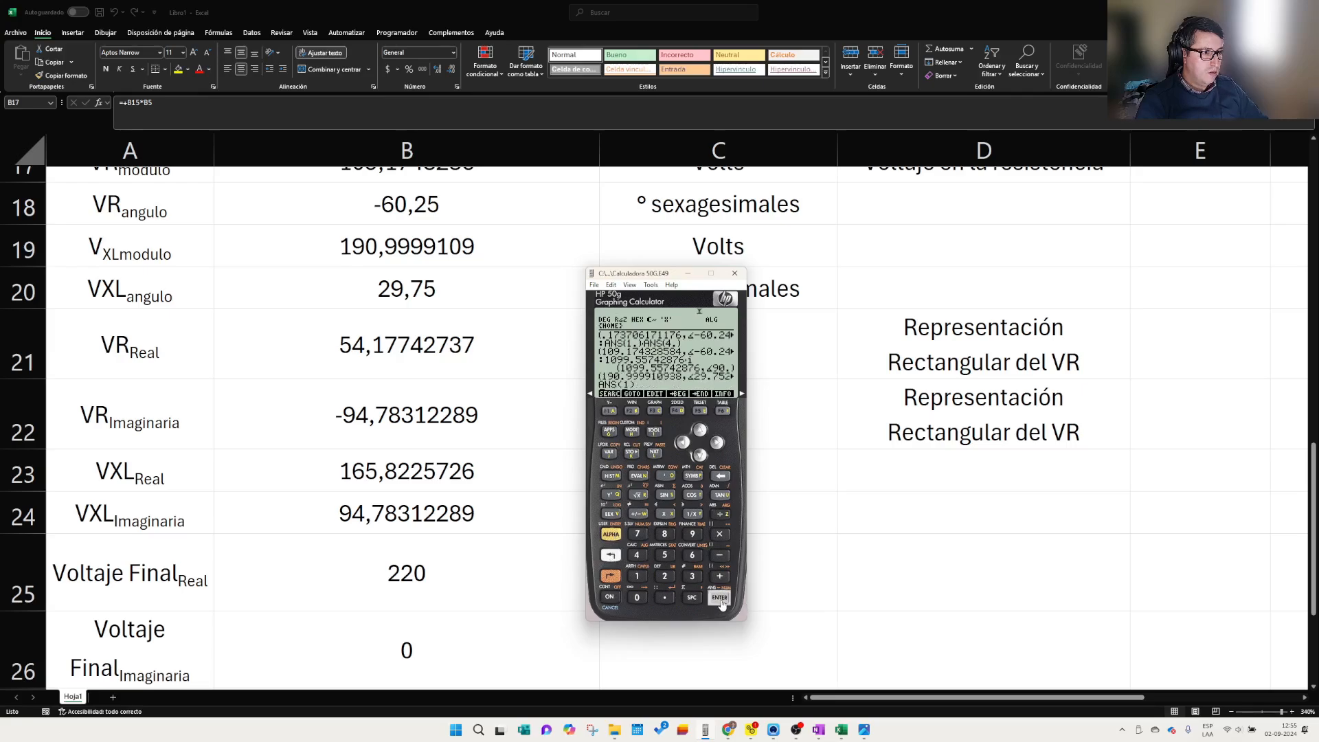
{"action": "left_click", "coordinate": [719, 576]}
{"action": "left_click", "coordinate": [611, 555]}
{"action": "left_click", "coordinate": [719, 597]}
{"action": "left_click", "coordinate": [683, 442]}
{"action": "left_click", "coordinate": [723, 476]}
{"action": "left_click", "coordinate": [694, 578]}
{"action": "left_click", "coordinate": [720, 597]}
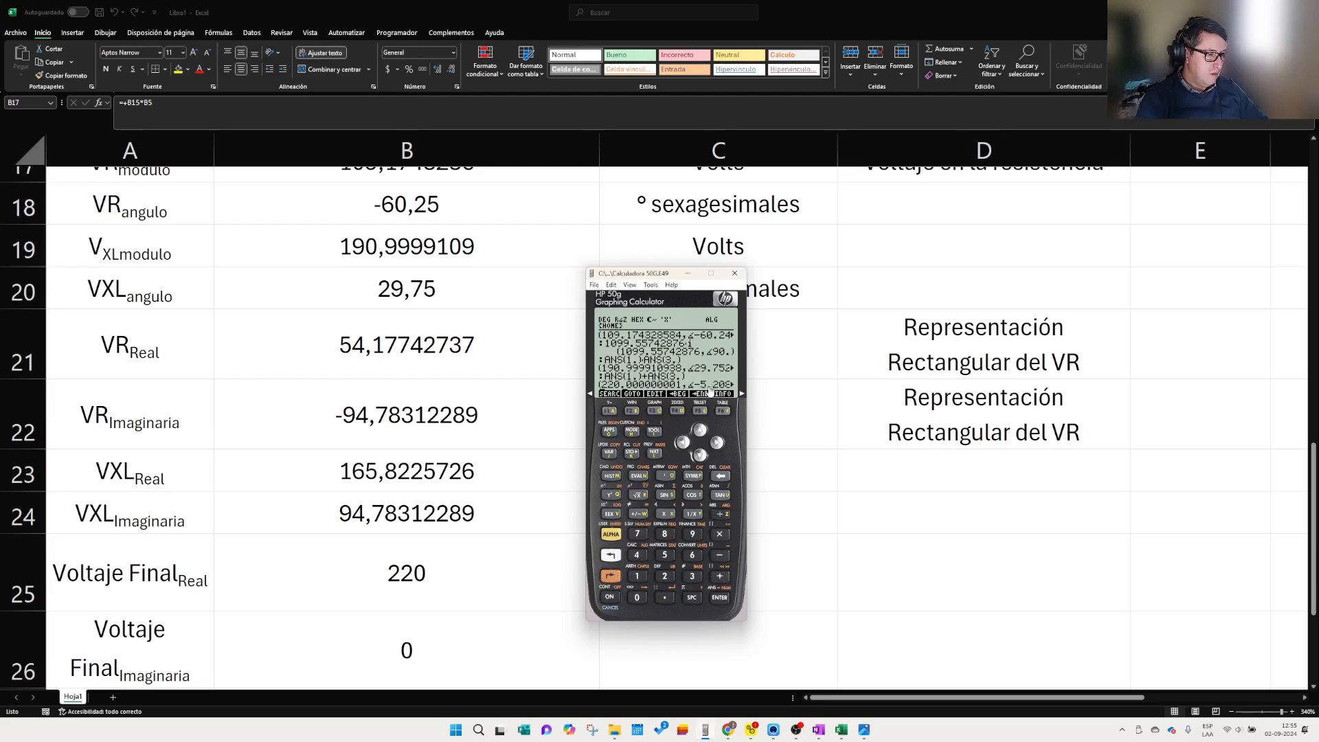
- Inspect the calculated voltage sum in full, compare it with the sheet's final voltage rows, and put the calculator away
{"action": "left_click", "coordinate": [700, 431]}
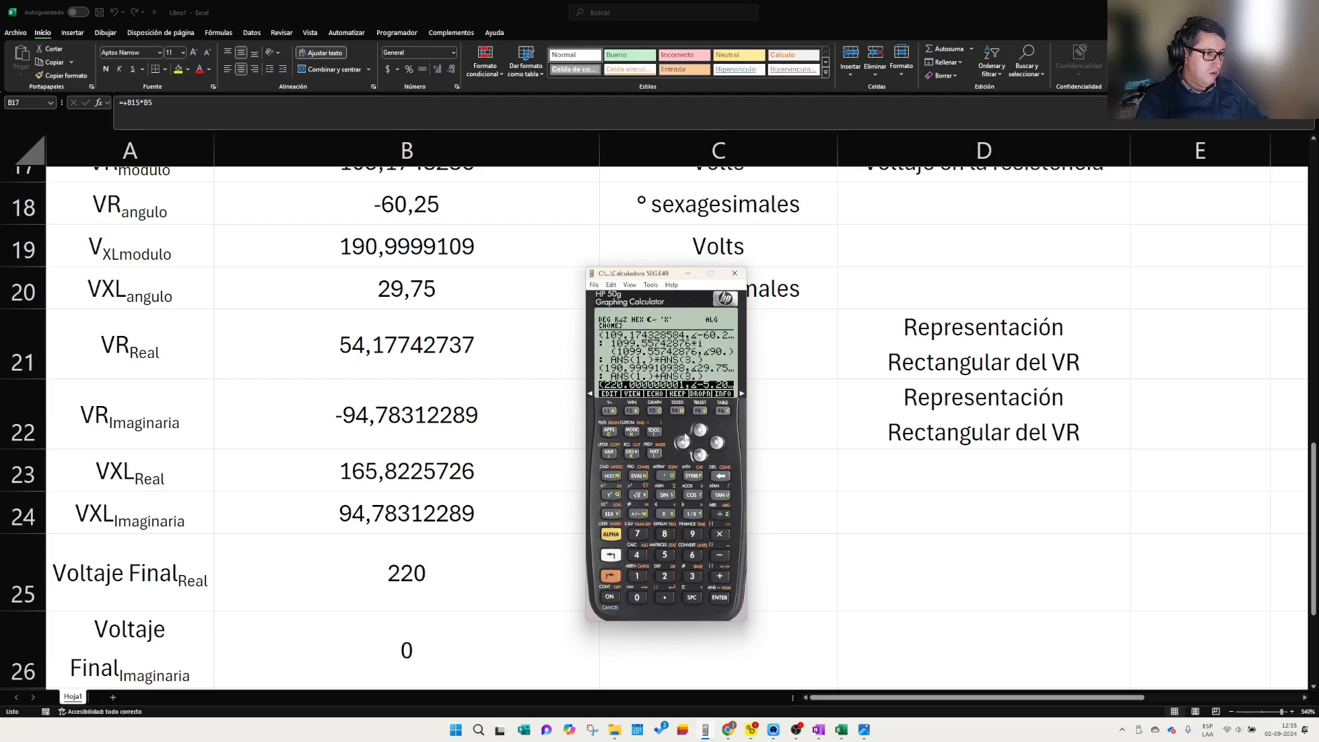
{"action": "left_click", "coordinate": [610, 412]}
{"action": "left_click", "coordinate": [714, 446]}
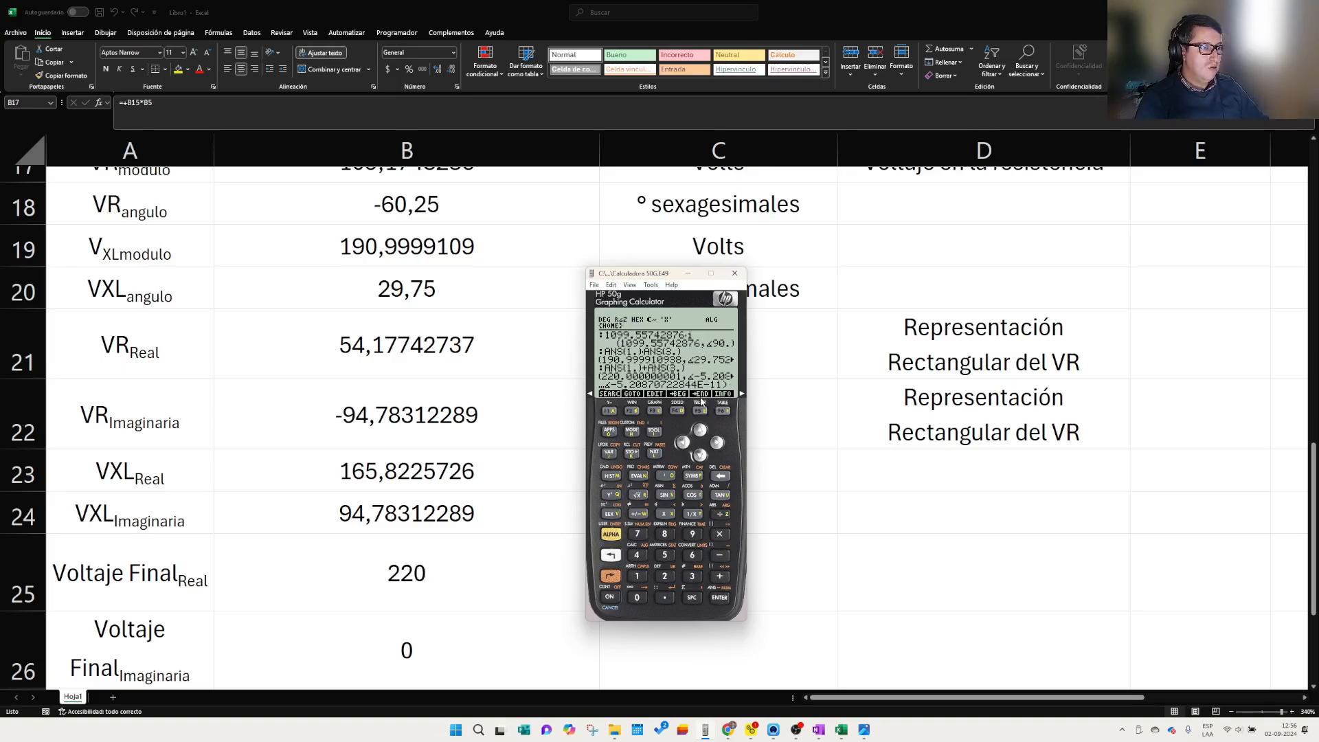
{"action": "left_click", "coordinate": [682, 443]}
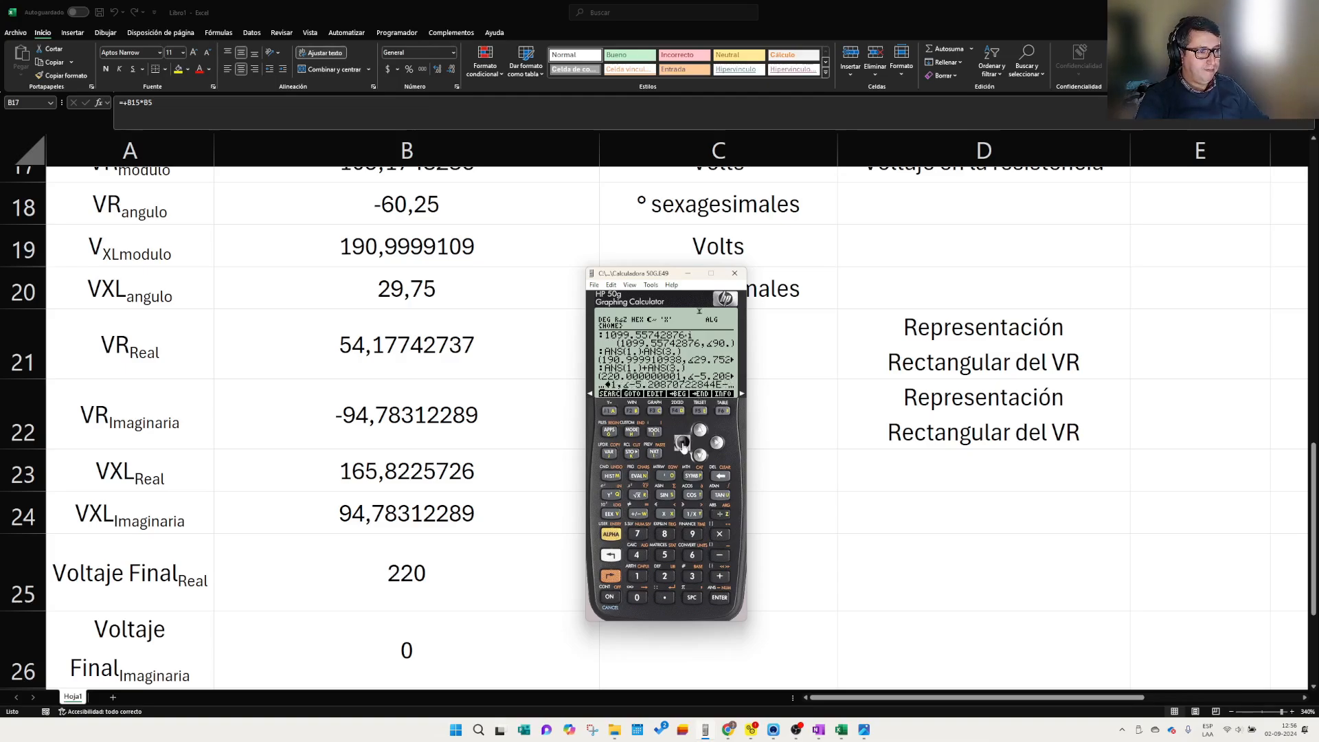
{"action": "scroll", "coordinate": [244, 612], "scroll_direction": "down", "scroll_amount": 3}
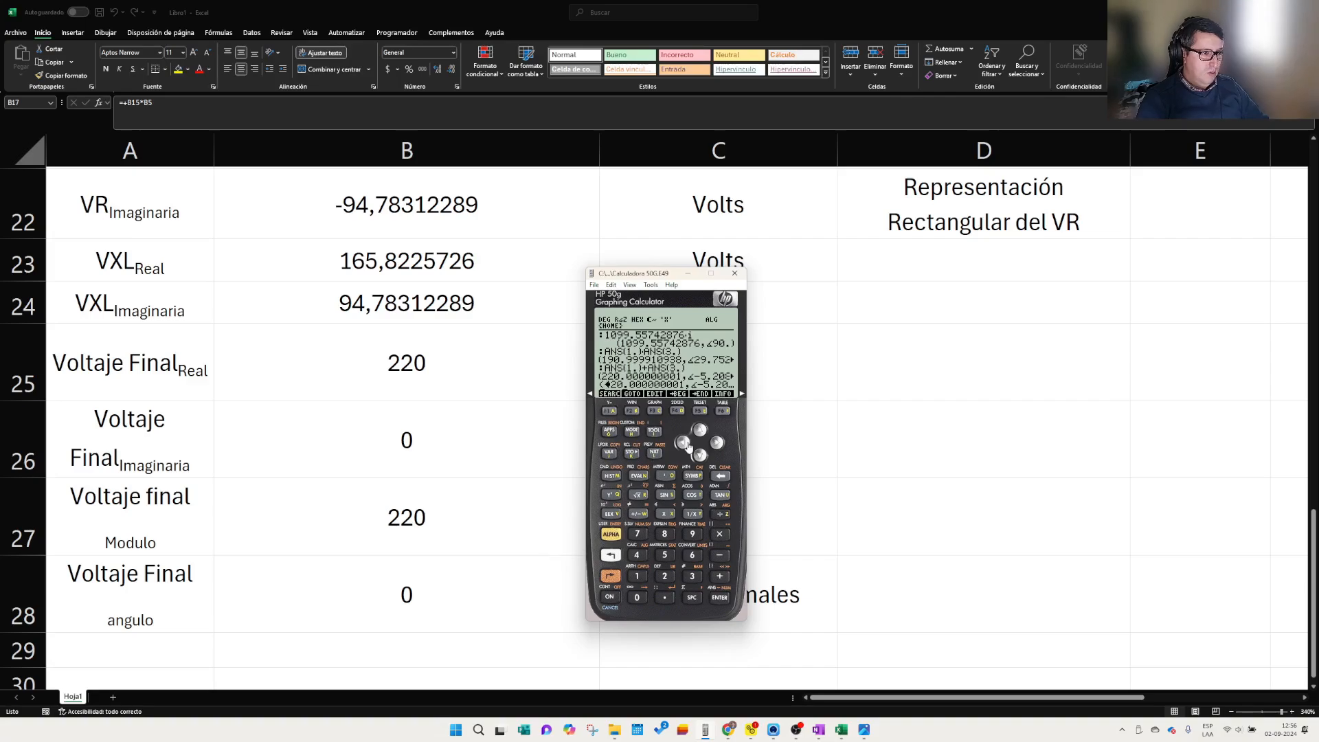
{"action": "left_click", "coordinate": [608, 595]}
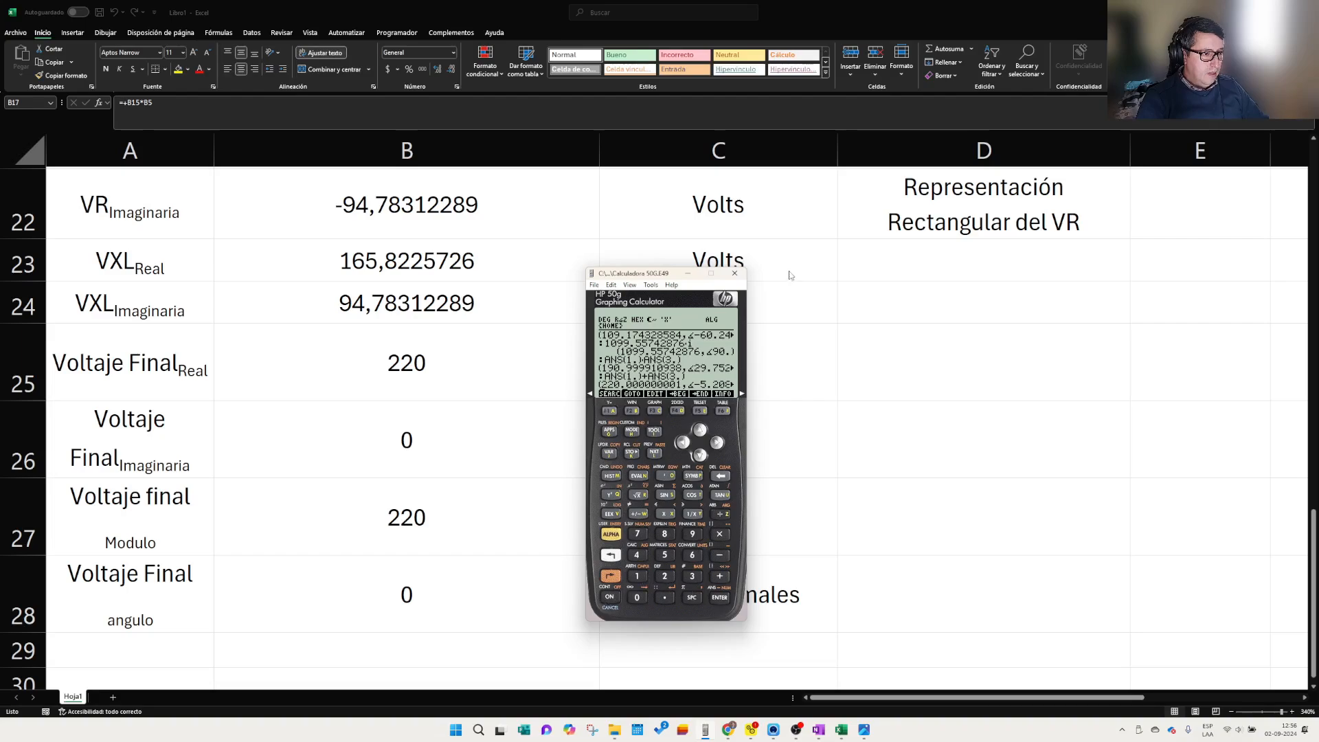
{"action": "left_click", "coordinate": [688, 273]}
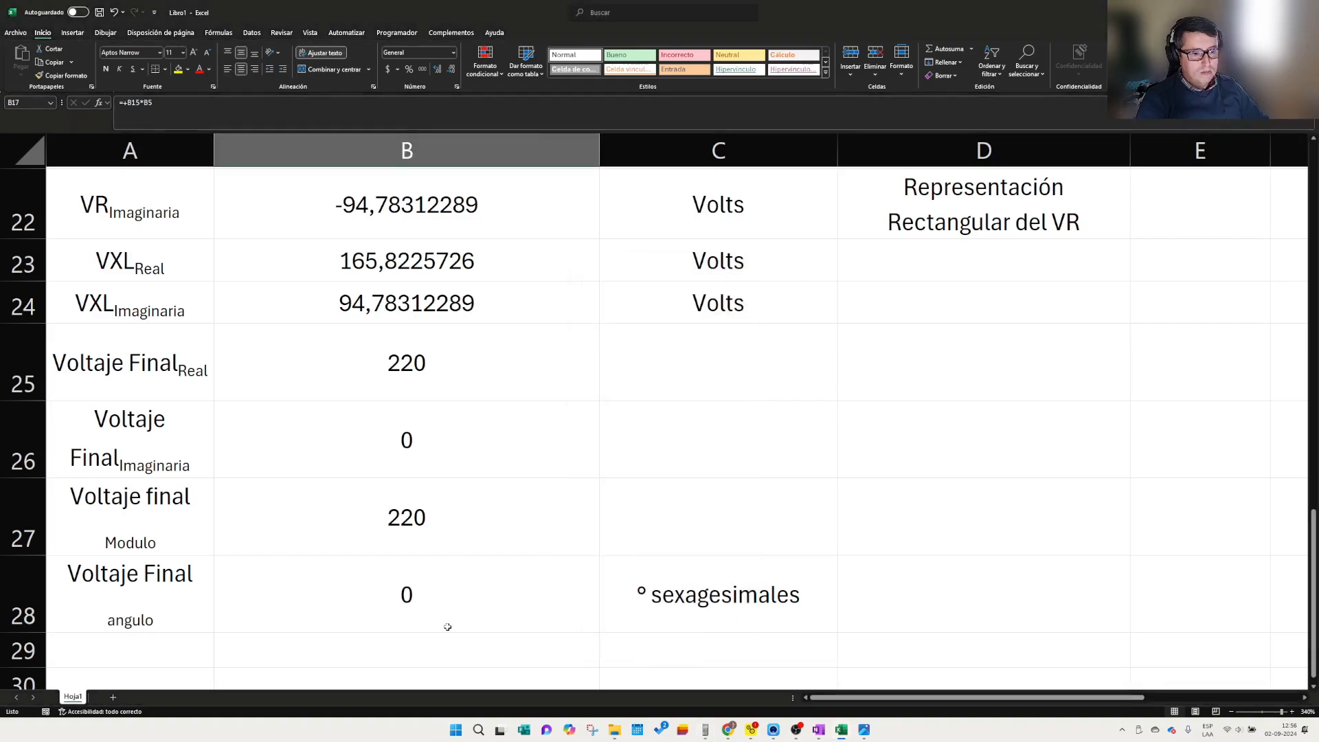
- Review the sheet from the final voltage rows up to the source data and the impedance rows
{"action": "left_click", "coordinate": [447, 626]}
{"action": "left_click", "coordinate": [617, 601]}
{"action": "scroll", "coordinate": [355, 559], "scroll_direction": "up", "scroll_amount": 7}
{"action": "scroll", "coordinate": [367, 592], "scroll_direction": "down", "scroll_amount": 2}
{"action": "scroll", "coordinate": [367, 592], "scroll_direction": "down", "scroll_amount": 2}
{"action": "scroll", "coordinate": [382, 521], "scroll_direction": "up", "scroll_amount": 3}
{"action": "scroll", "coordinate": [433, 443], "scroll_direction": "down", "scroll_amount": 4}
{"action": "scroll", "coordinate": [411, 520], "scroll_direction": "up", "scroll_amount": 4}
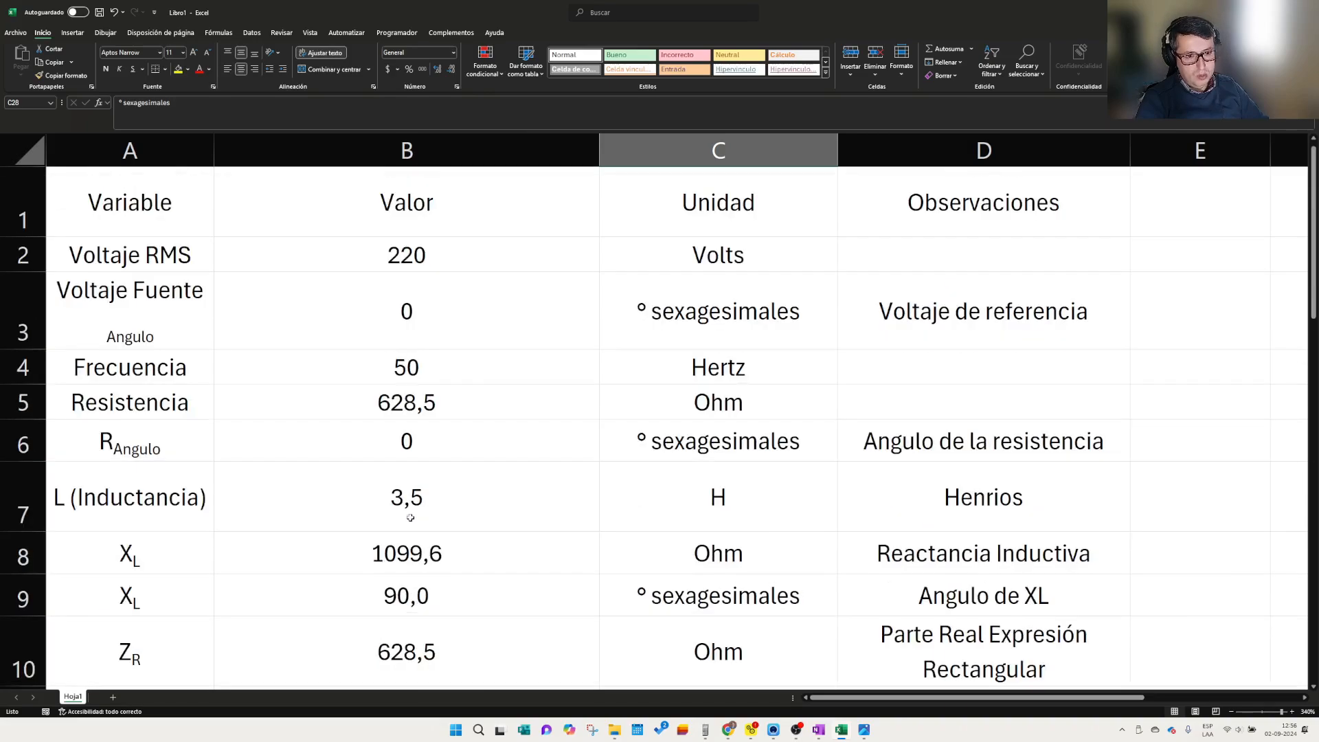
{"action": "scroll", "coordinate": [411, 520], "scroll_direction": "down", "scroll_amount": 2}
{"action": "scroll", "coordinate": [397, 523], "scroll_direction": "up", "scroll_amount": 2}
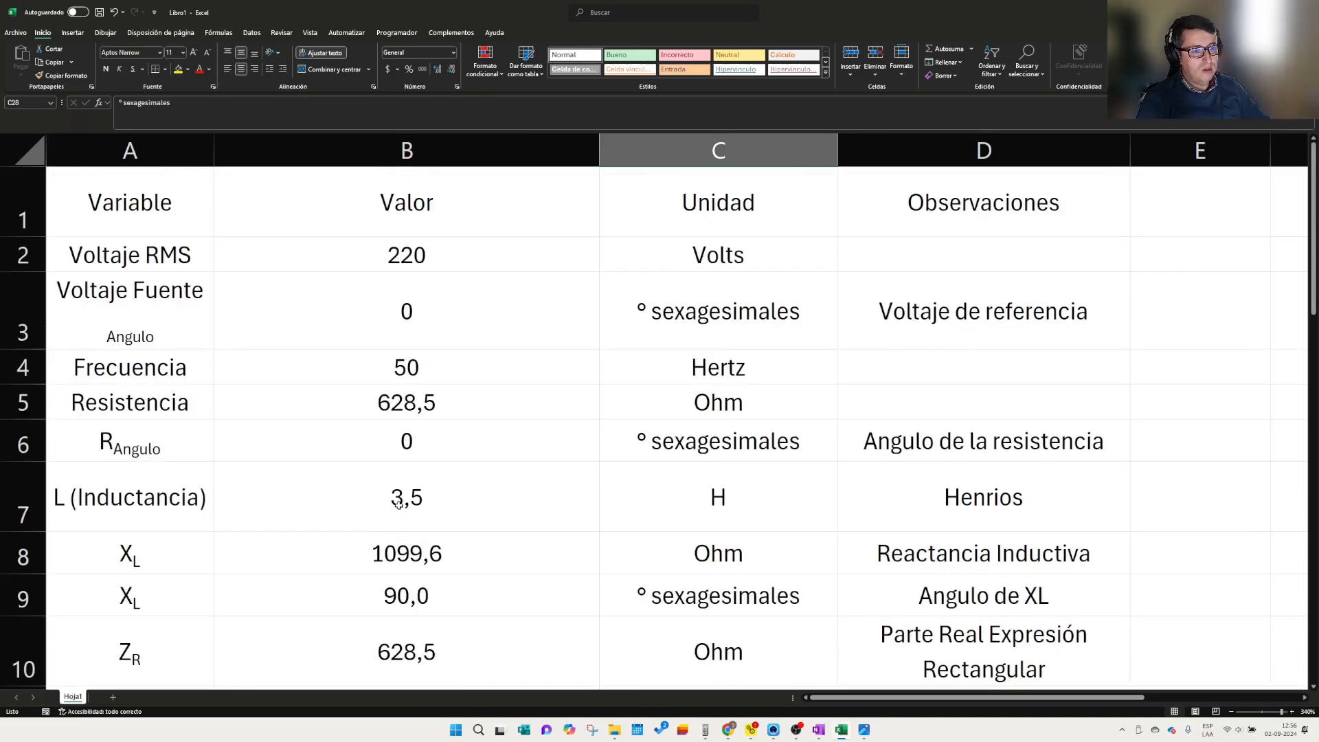
{"action": "scroll", "coordinate": [397, 515], "scroll_direction": "down", "scroll_amount": 4}
{"action": "scroll", "coordinate": [397, 505], "scroll_direction": "up", "scroll_amount": 2}
{"action": "scroll", "coordinate": [397, 509], "scroll_direction": "down", "scroll_amount": 3}
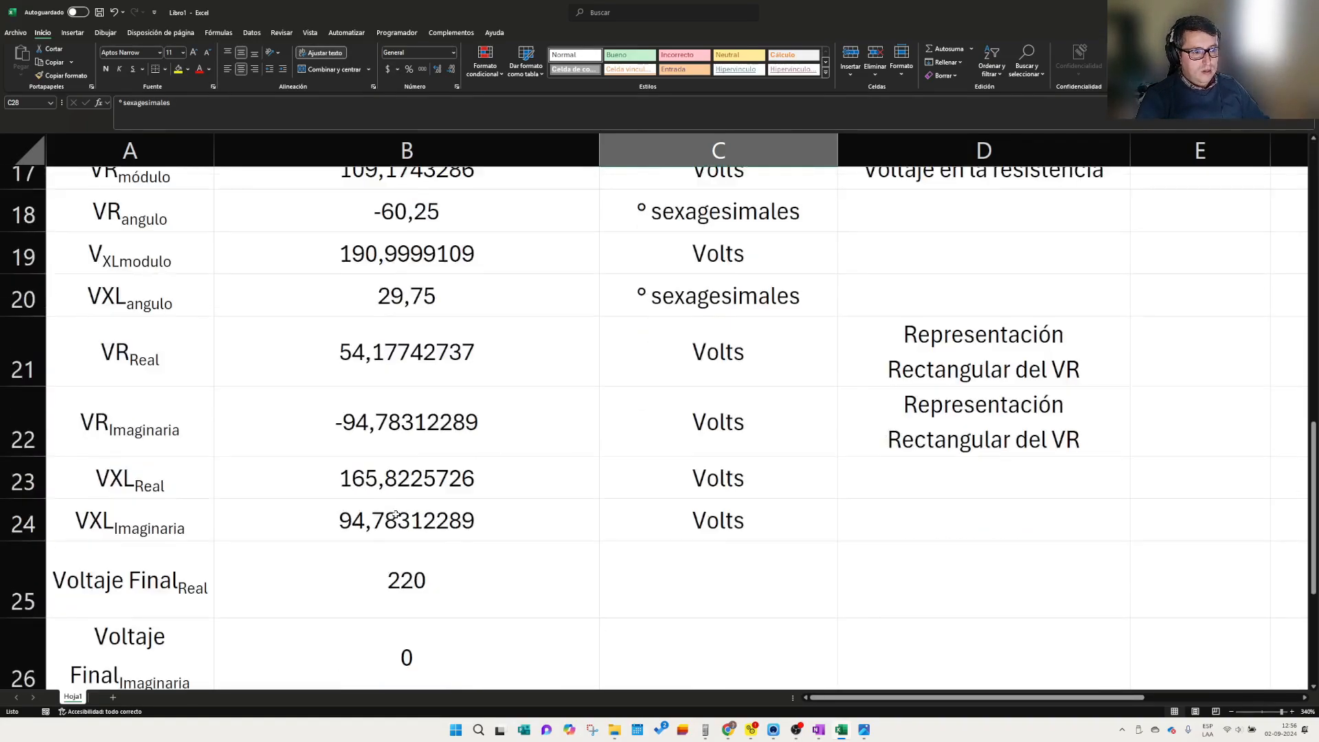
{"action": "scroll", "coordinate": [392, 495], "scroll_direction": "up", "scroll_amount": 2}
{"action": "scroll", "coordinate": [390, 482], "scroll_direction": "up", "scroll_amount": 2}
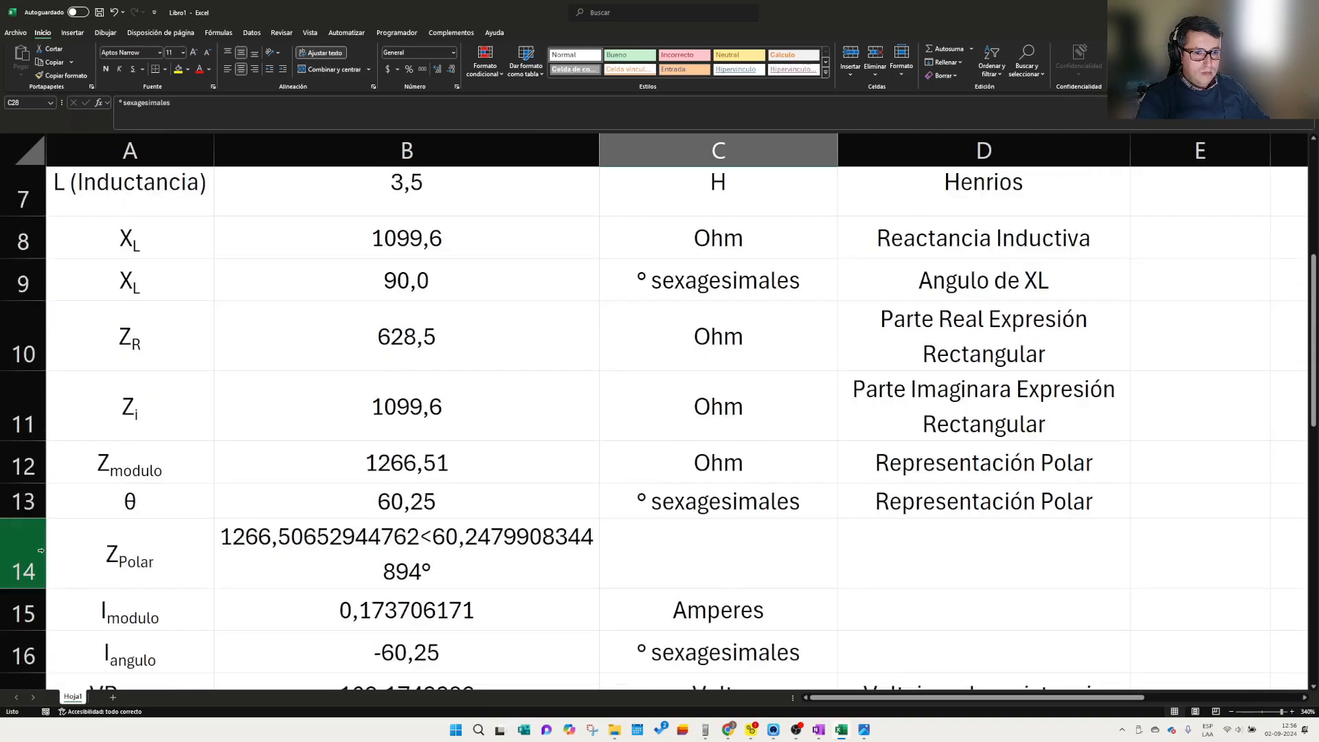
- Delete row 14, which holds the combined polar impedance text
{"action": "left_click", "coordinate": [20, 550]}
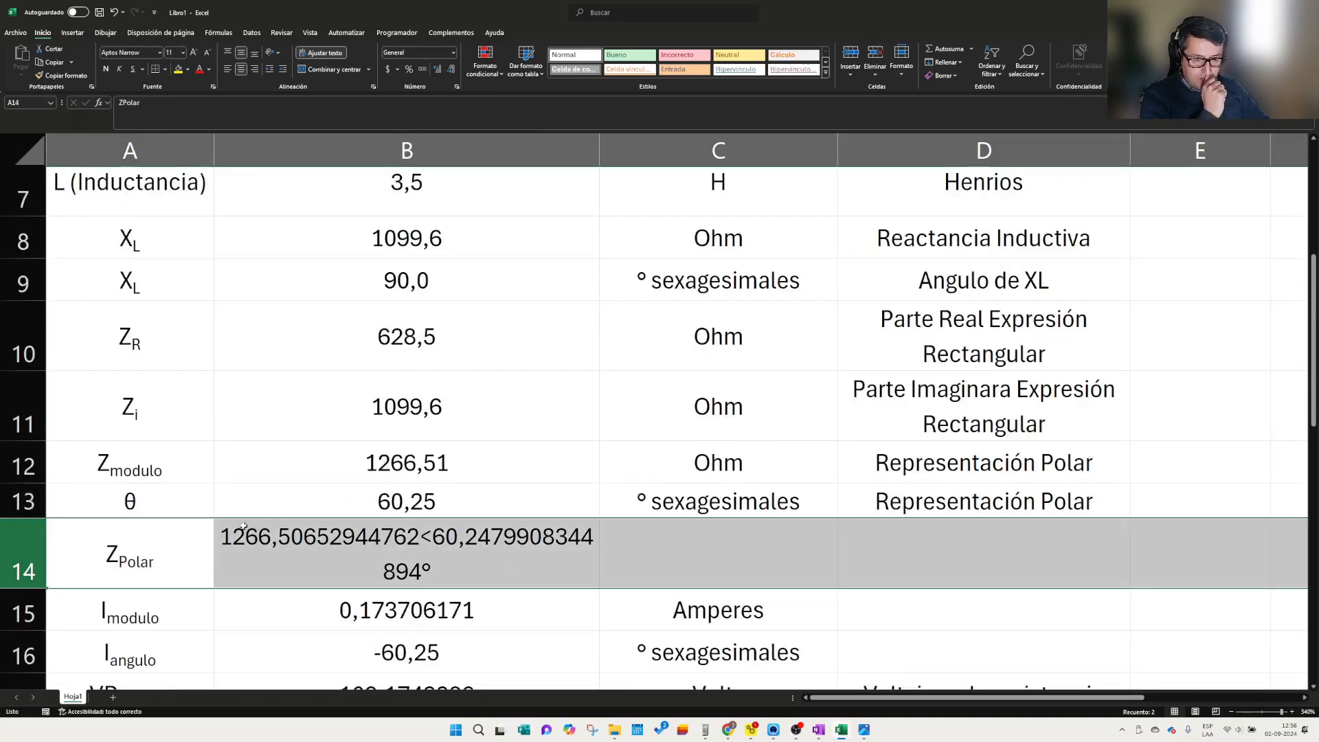
{"action": "right_click", "coordinate": [28, 550]}
{"action": "left_click", "coordinate": [66, 455]}
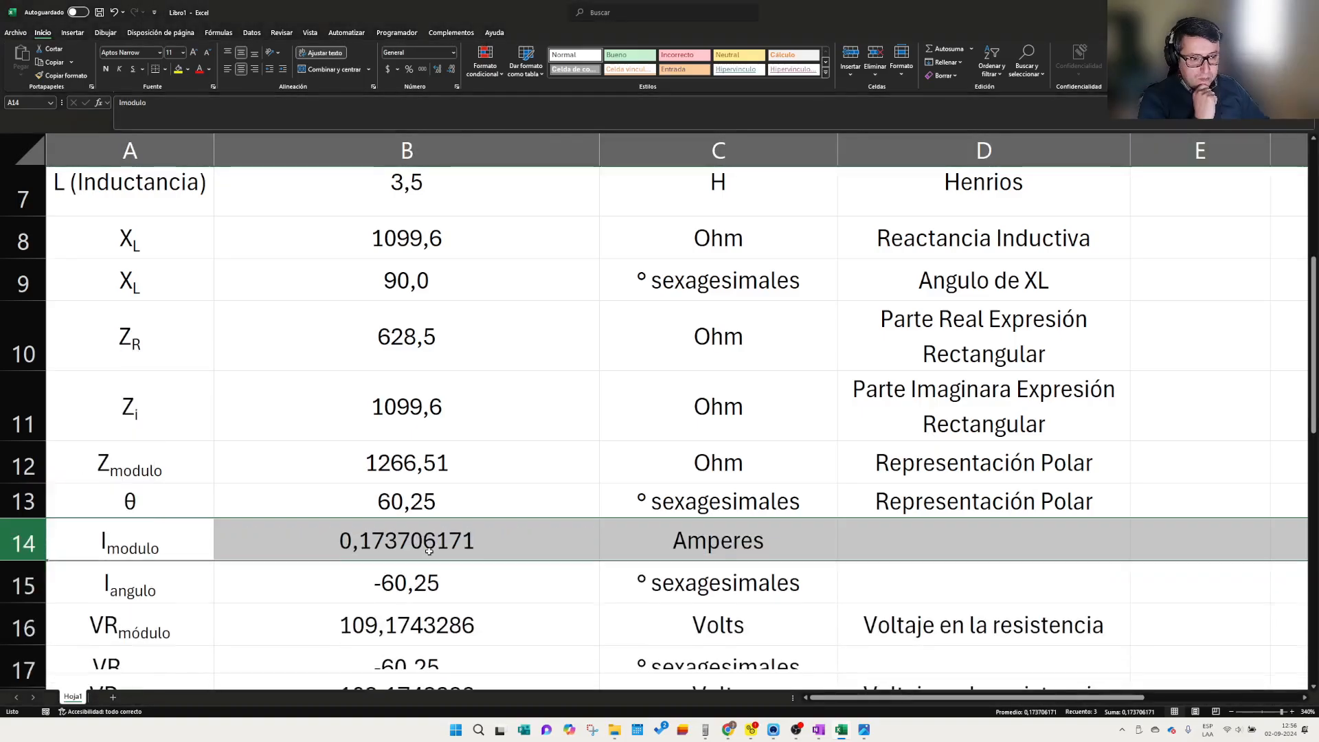
- Check the sheet's input, impedance, current and voltage values after the row deletion
{"action": "scroll", "coordinate": [414, 549], "scroll_direction": "down", "scroll_amount": 2}
{"action": "left_click", "coordinate": [415, 543]}
{"action": "scroll", "coordinate": [388, 426], "scroll_direction": "up", "scroll_amount": 2}
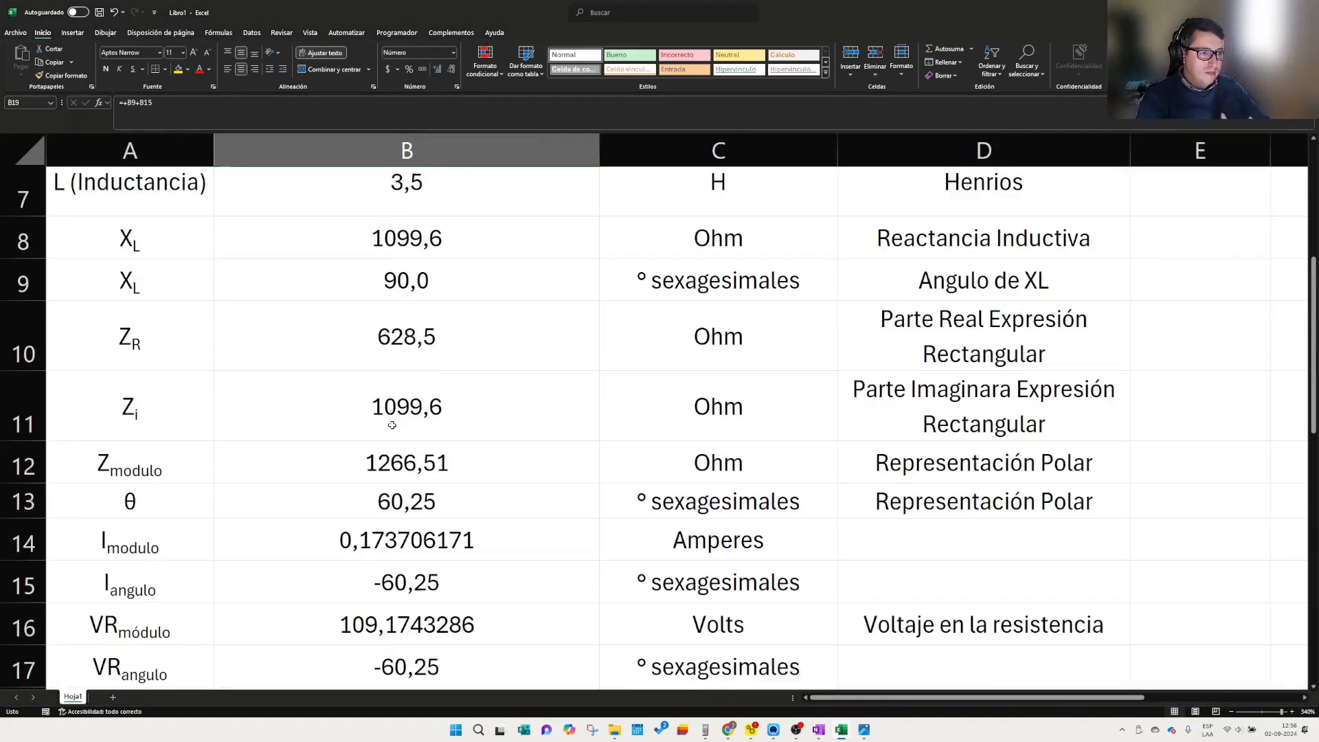
{"action": "scroll", "coordinate": [413, 439], "scroll_direction": "down", "scroll_amount": 3}
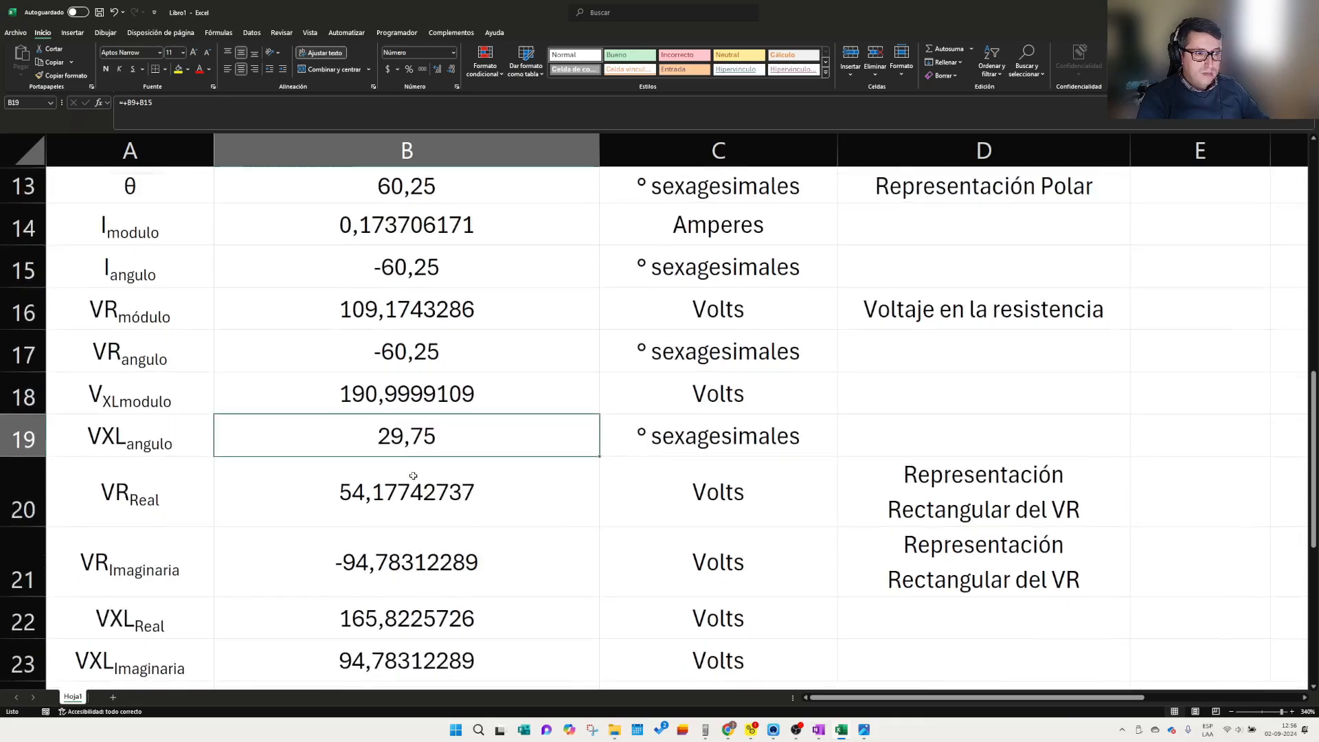
{"action": "scroll", "coordinate": [418, 459], "scroll_direction": "down", "scroll_amount": 4}
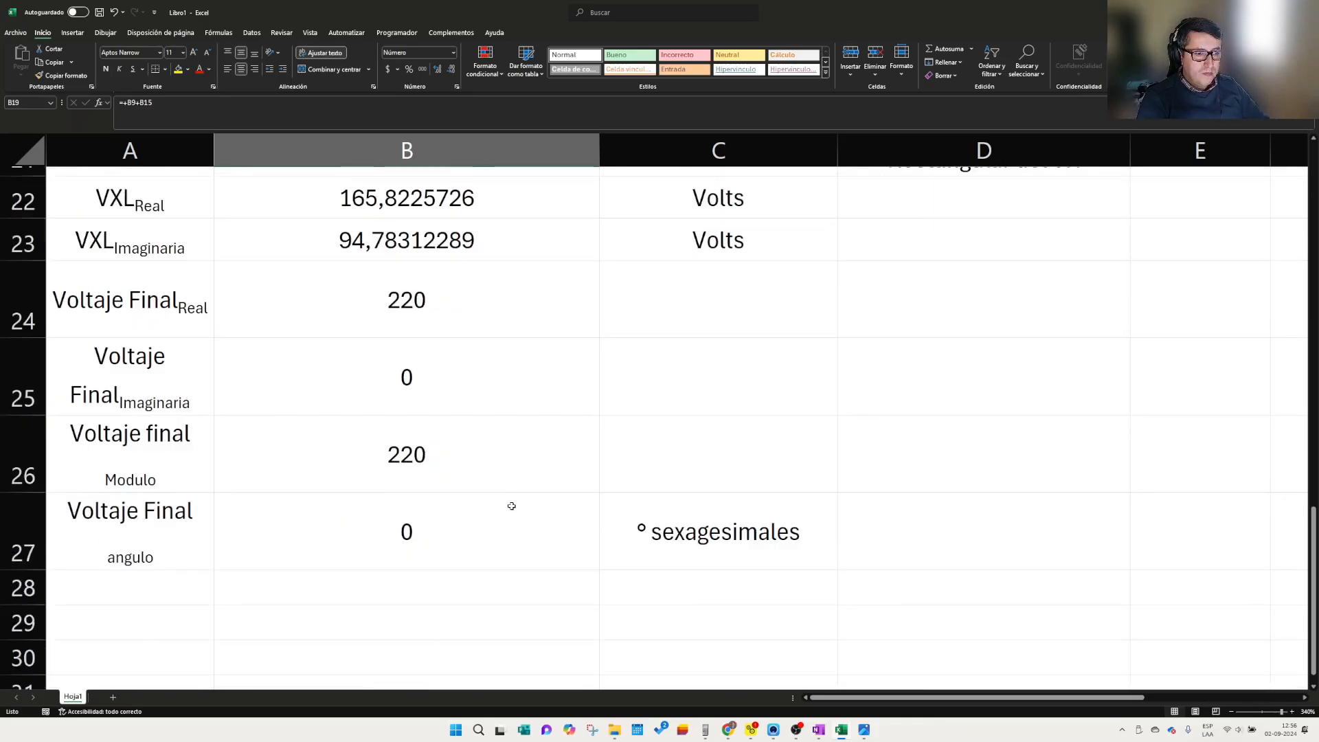
{"action": "scroll", "coordinate": [496, 509], "scroll_direction": "up", "scroll_amount": 8}
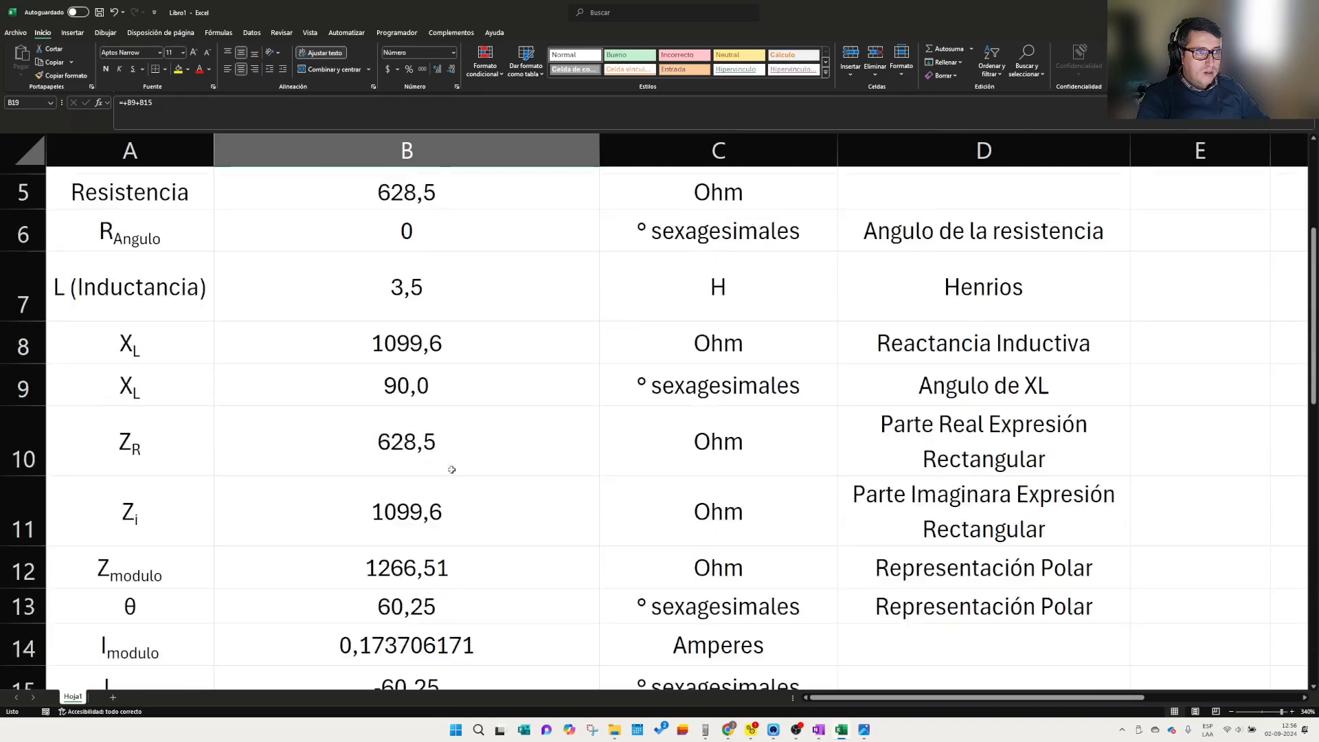
{"action": "scroll", "coordinate": [490, 341], "scroll_direction": "up", "scroll_amount": 2}
{"action": "scroll", "coordinate": [490, 341], "scroll_direction": "down", "scroll_amount": 10}
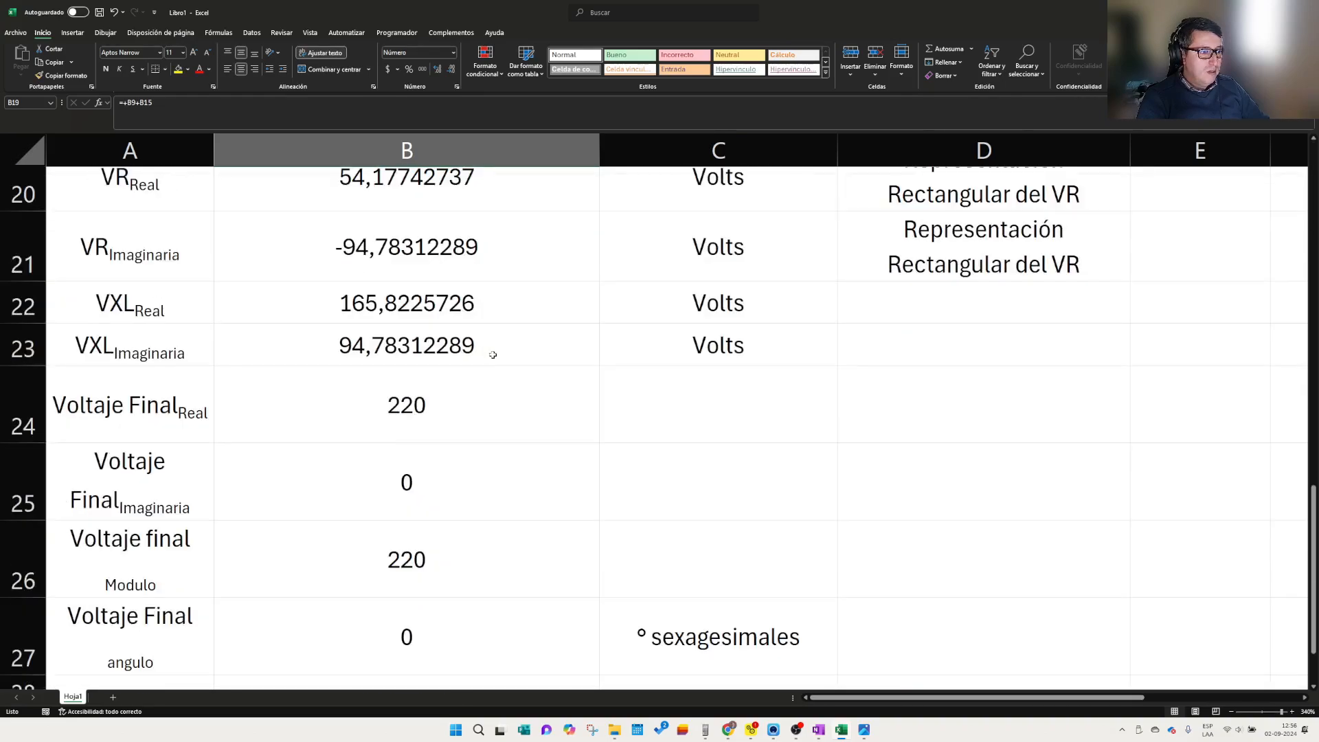
- Enter "Volts" in C26 as the unit of the final voltage modulus
{"action": "left_click", "coordinate": [761, 365]}
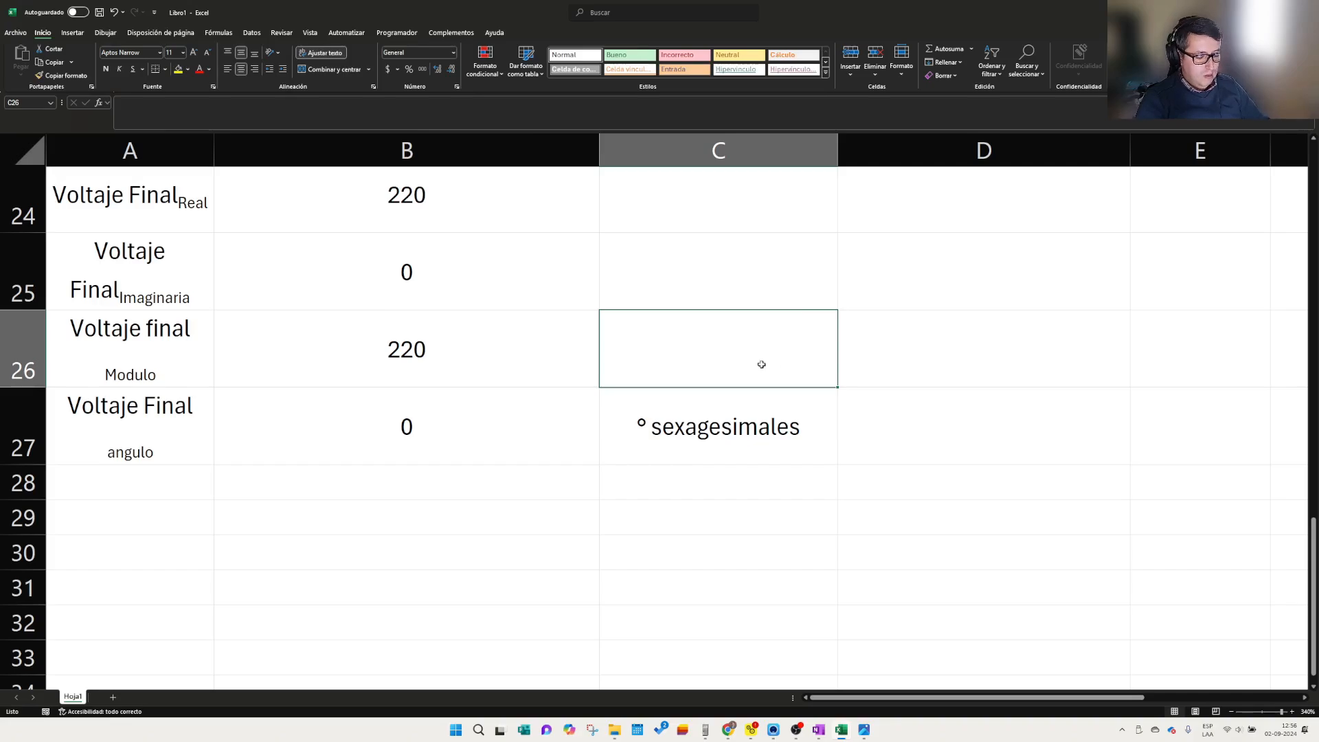
{"action": "type", "text": "Volts"}
{"action": "key", "text": "Return"}
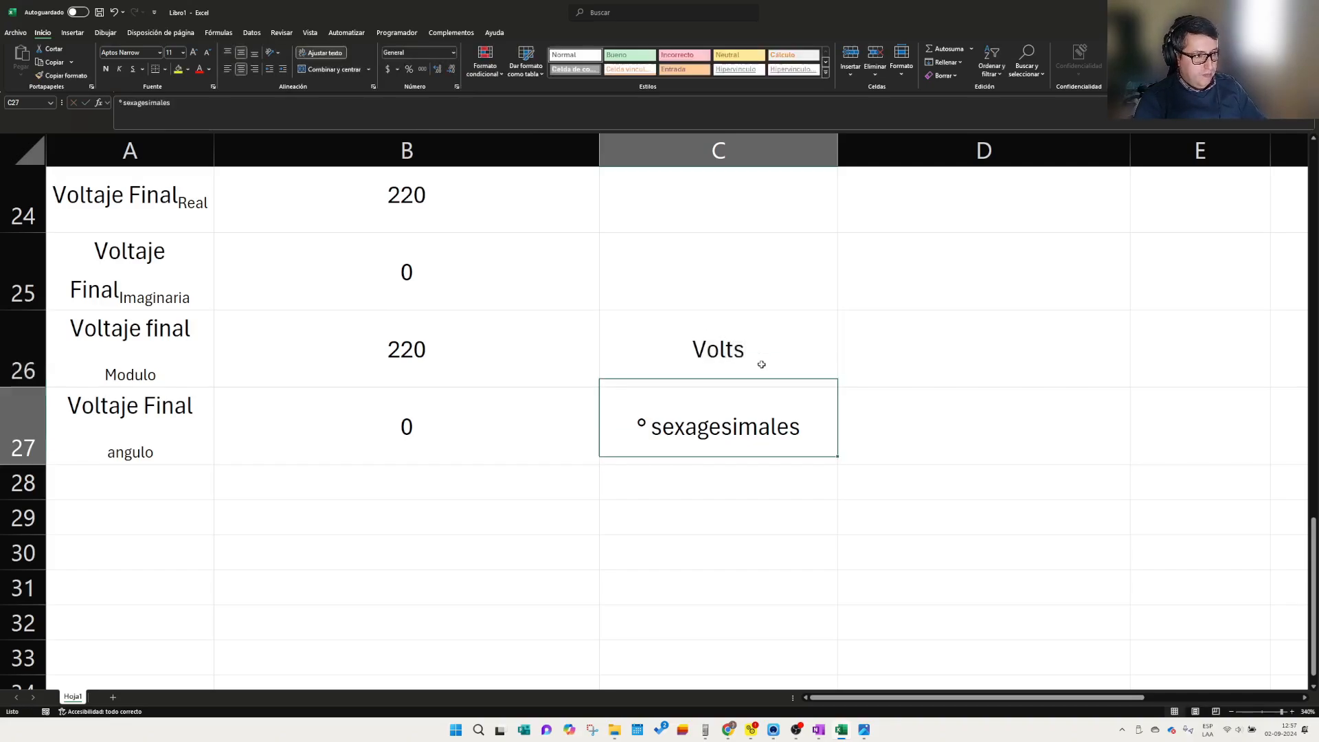
{"action": "left_click", "coordinate": [761, 364]}
{"action": "key", "text": "Up"}
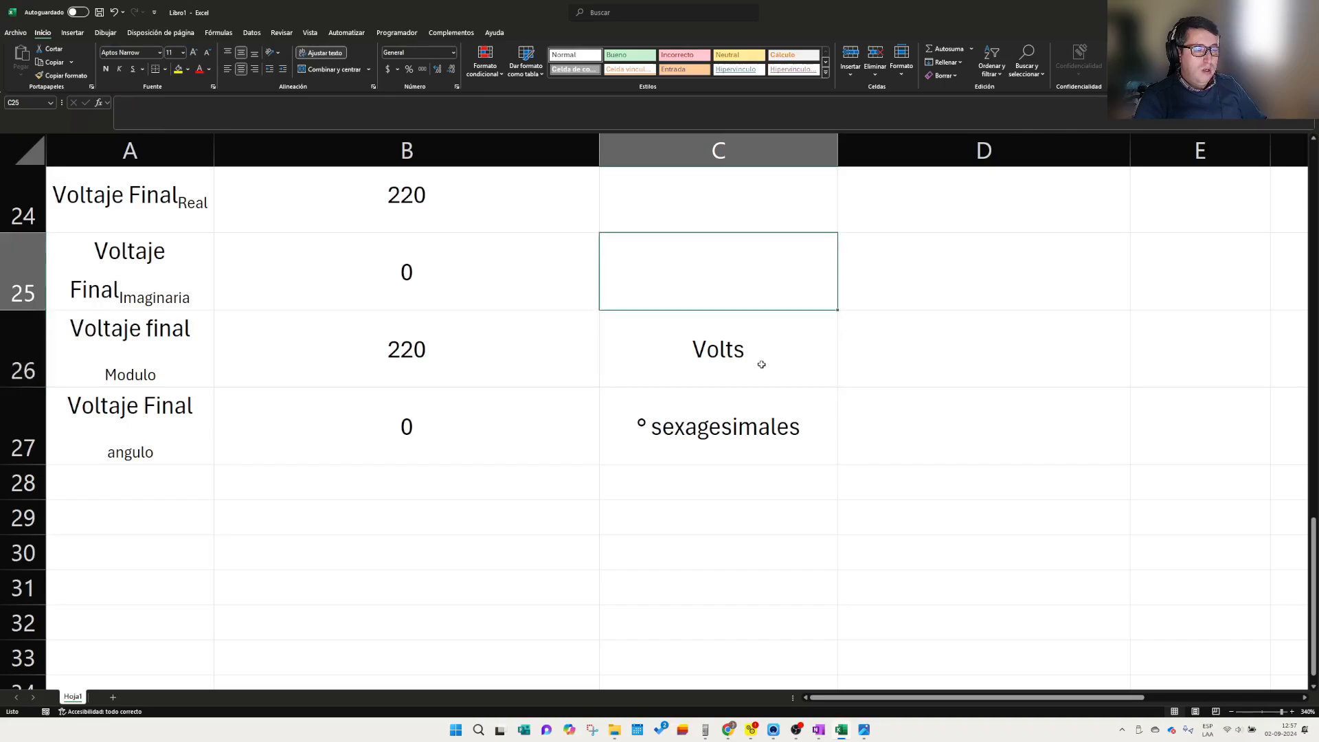
- Look over the completed sheet once more, from the final voltage rows up to the header
{"action": "scroll", "coordinate": [740, 379], "scroll_direction": "up", "scroll_amount": 2}
{"action": "scroll", "coordinate": [421, 471], "scroll_direction": "down", "scroll_amount": 1}
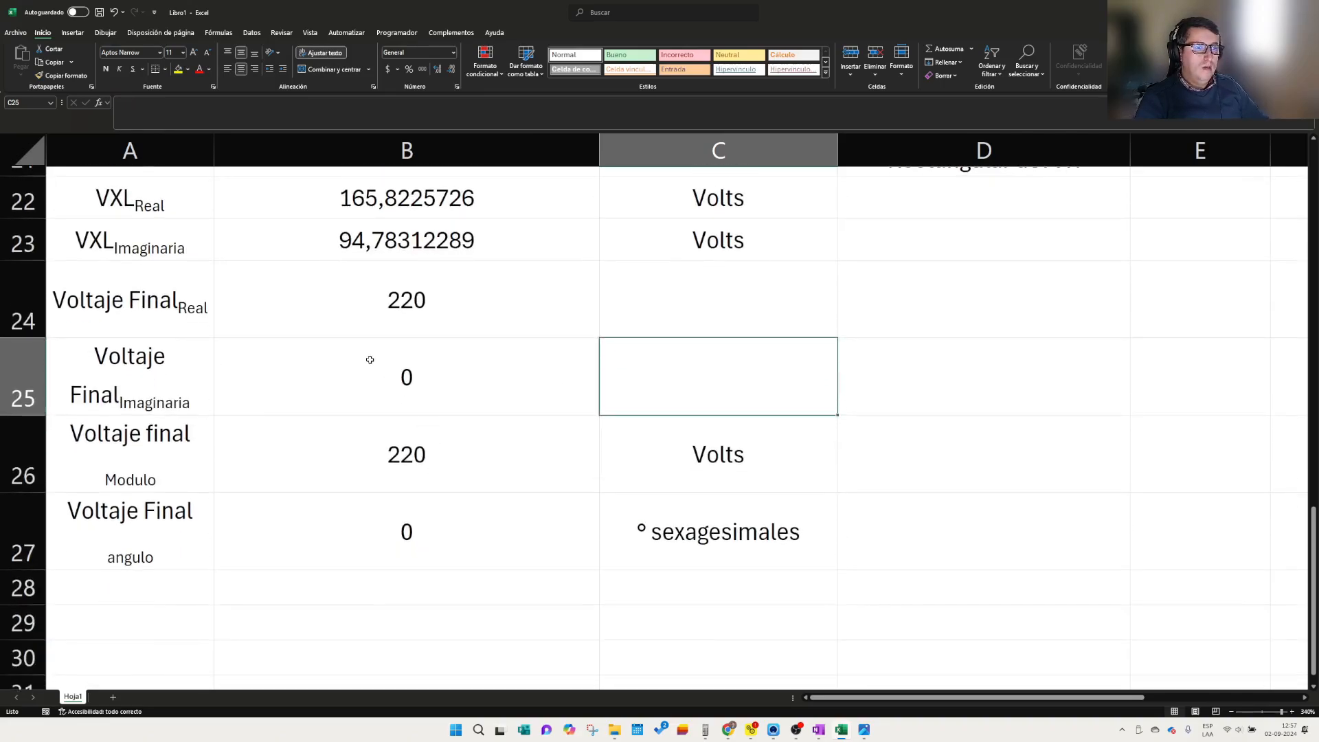
{"action": "scroll", "coordinate": [375, 371], "scroll_direction": "up", "scroll_amount": 2}
{"action": "scroll", "coordinate": [374, 371], "scroll_direction": "up", "scroll_amount": 4}
{"action": "scroll", "coordinate": [376, 370], "scroll_direction": "down", "scroll_amount": 1}
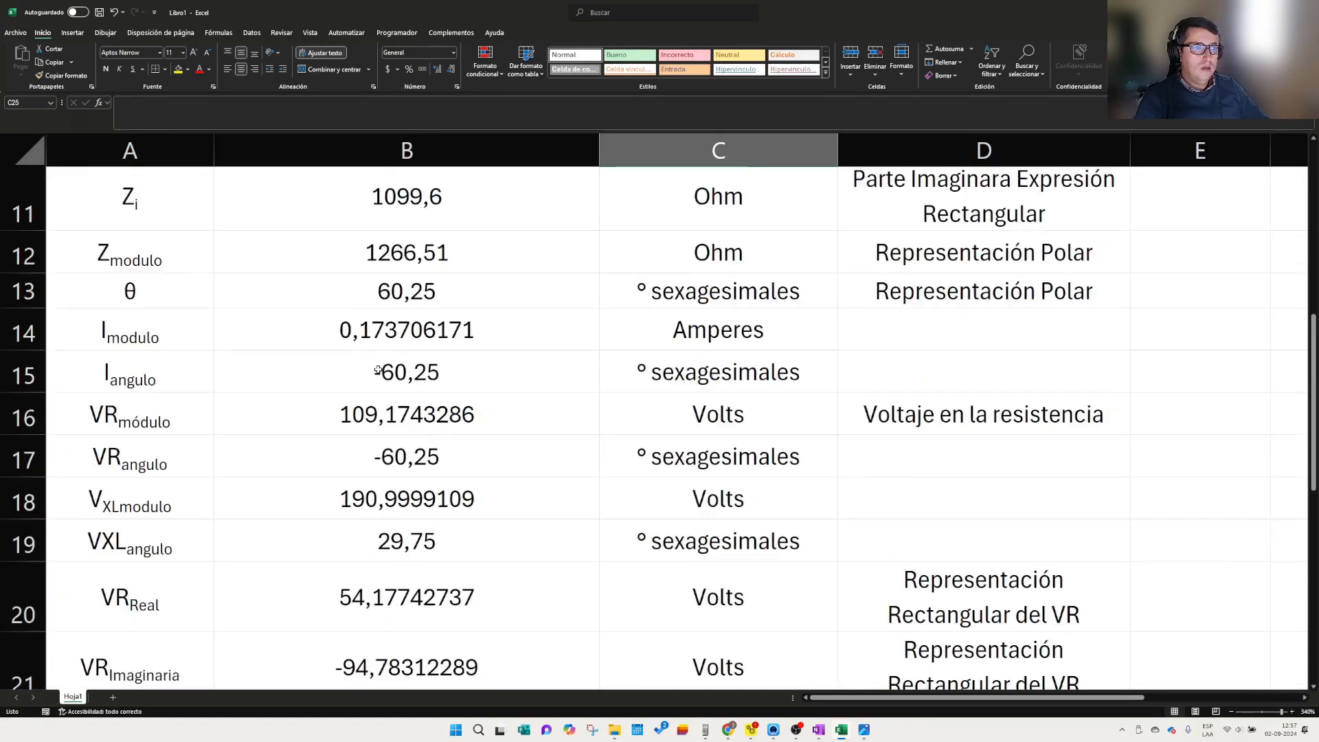
{"action": "scroll", "coordinate": [409, 412], "scroll_direction": "up", "scroll_amount": 4}
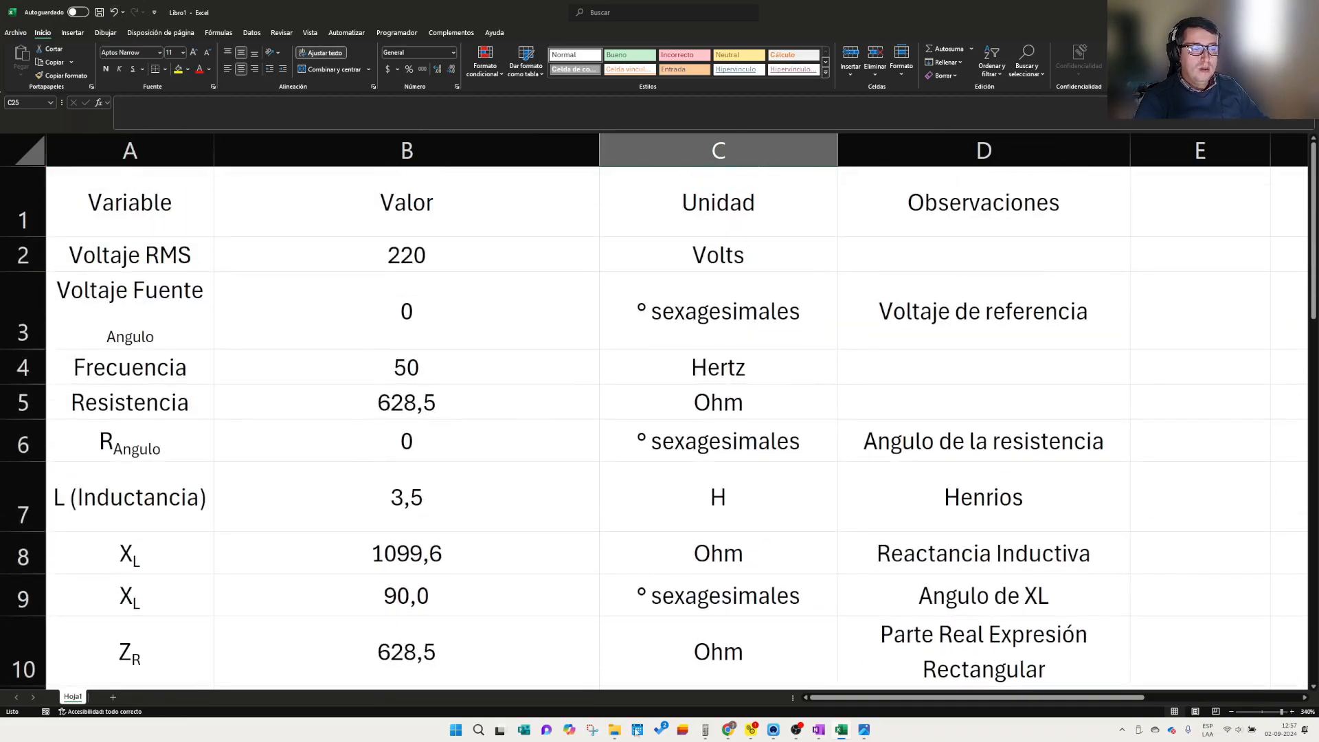
{"action": "mouse_move", "coordinate": [795, 731]}
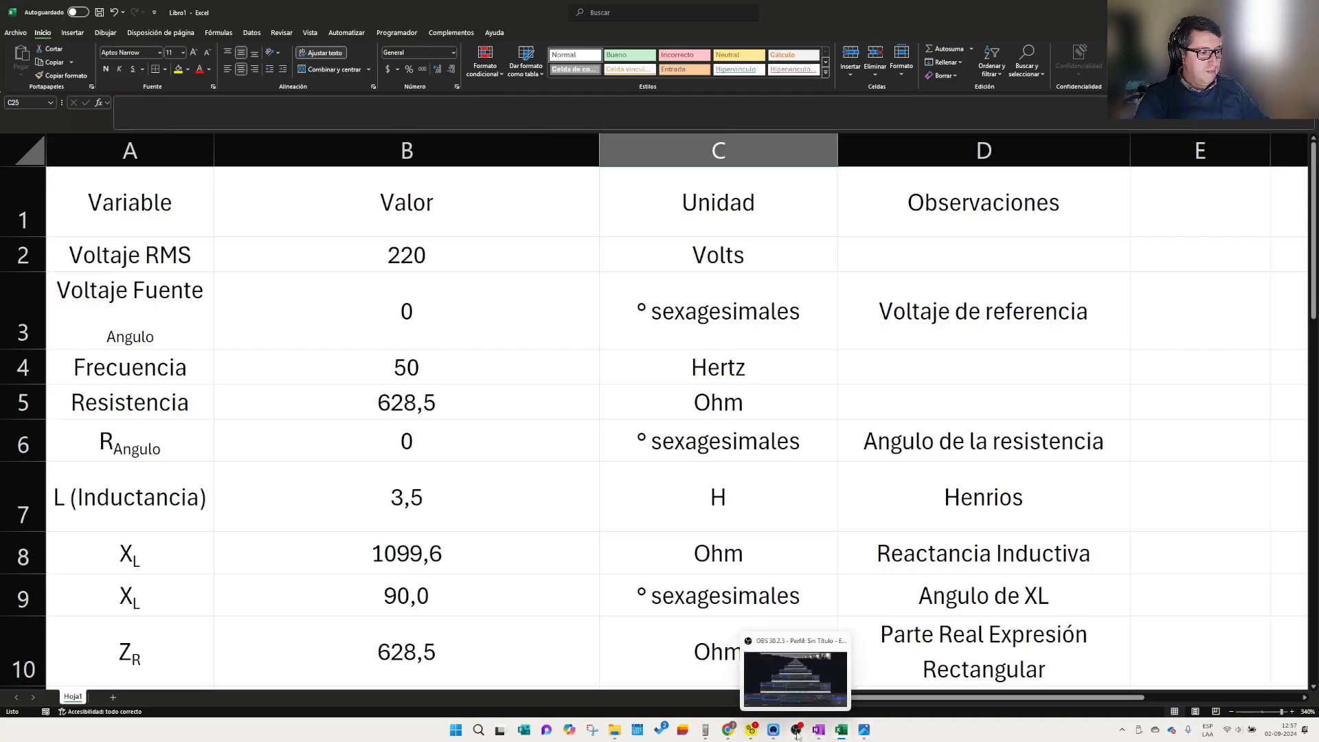